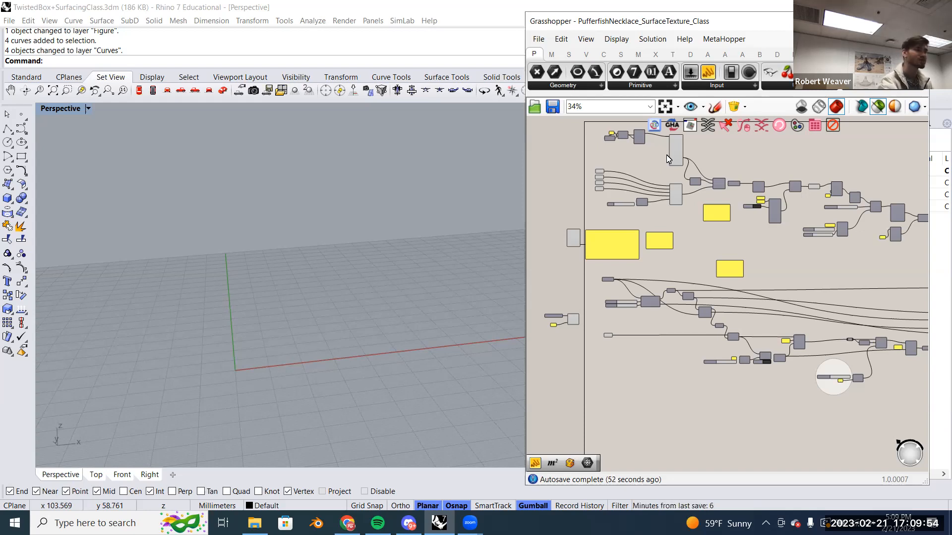
# Widen the Grasshopper window slightly and select the upper definition's final wbCatmullClark component to preview the necklace mesh.
pyautogui.scroll(2, 614, 254)
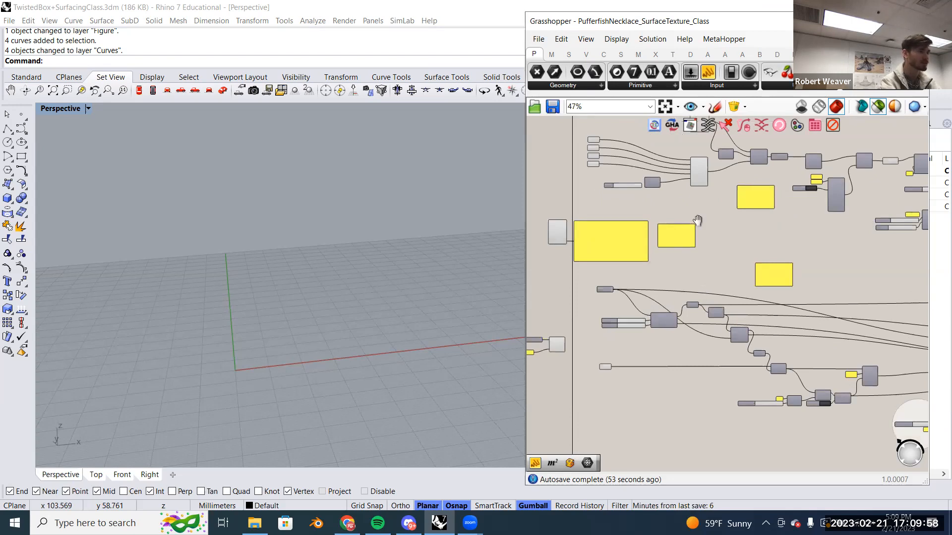
pyautogui.moveTo(698, 220); pyautogui.dragTo(607, 248, button='right')
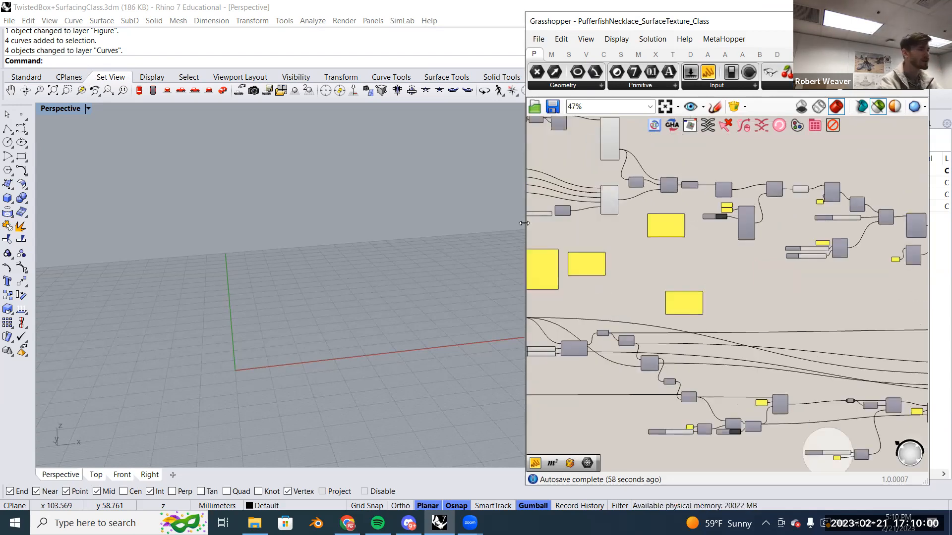
pyautogui.moveTo(524, 224); pyautogui.dragTo(504, 227)
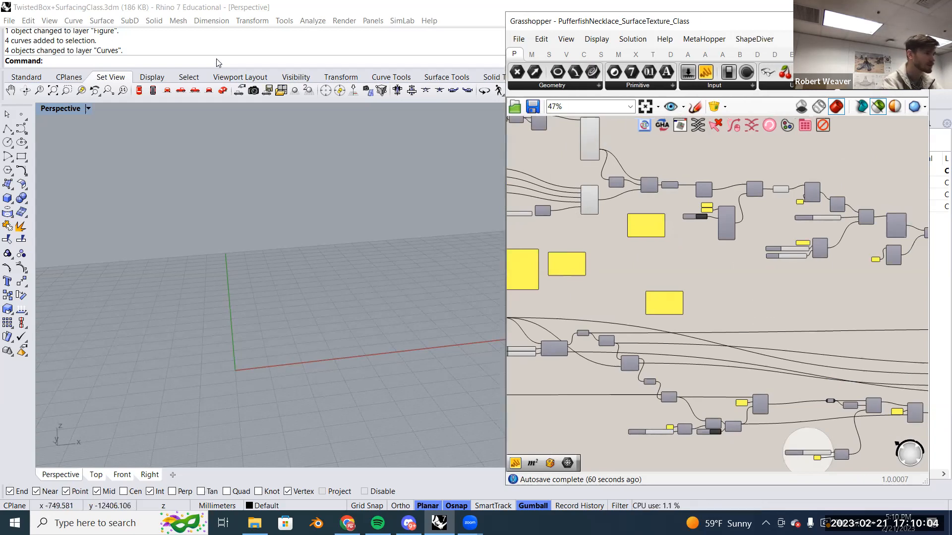
pyautogui.moveTo(922, 235); pyautogui.dragTo(737, 230, button='right')
pyautogui.scroll(1, 776, 230)
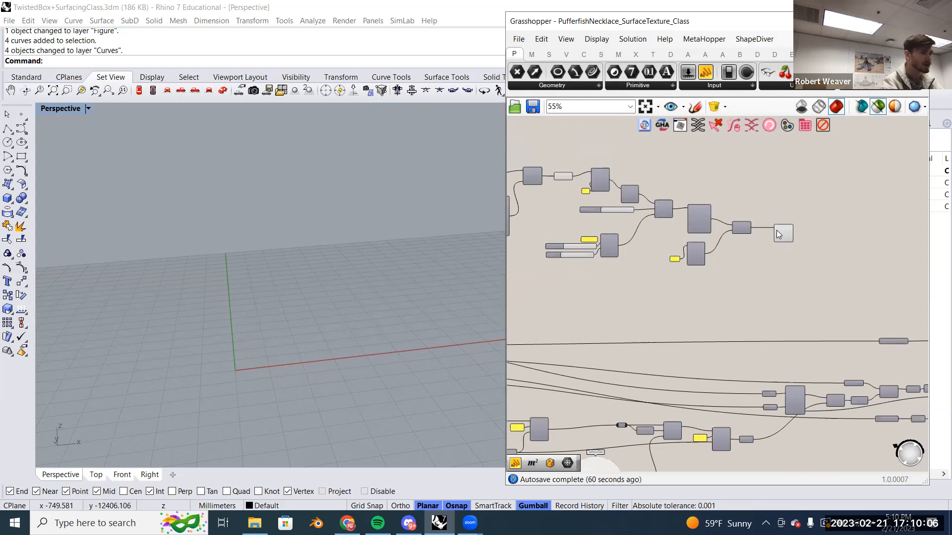
pyautogui.scroll(3, 783, 235)
pyautogui.click(784, 235)
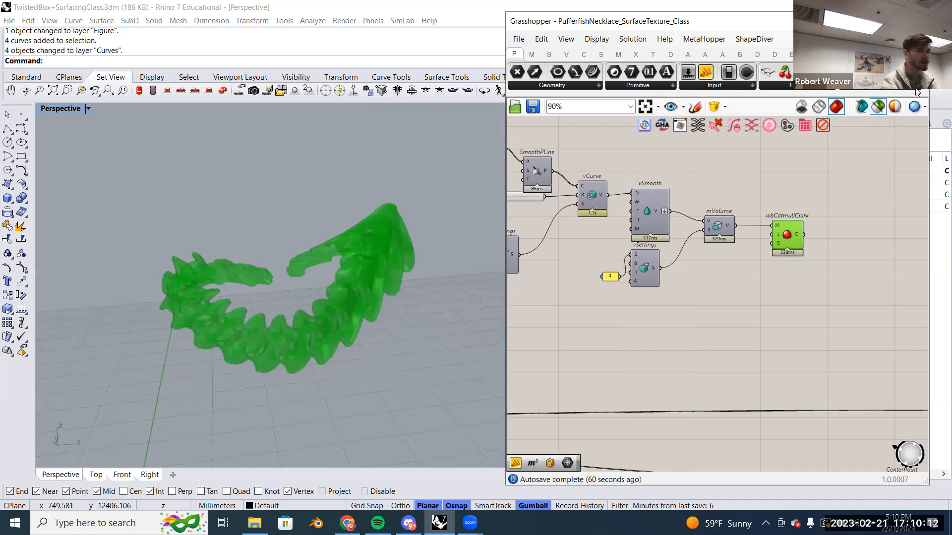
# Change the document preview colour for selected geometry from green to an opaque grey and inspect the necklace mesh.
pyautogui.click(896, 107)
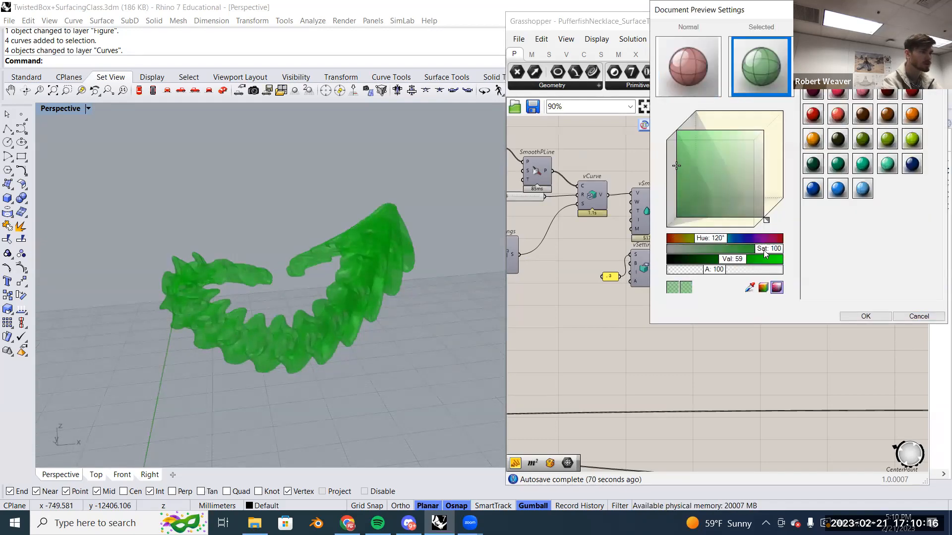
pyautogui.moveTo(761, 249); pyautogui.dragTo(675, 249)
pyautogui.moveTo(735, 259); pyautogui.dragTo(812, 271)
pyautogui.click(854, 316)
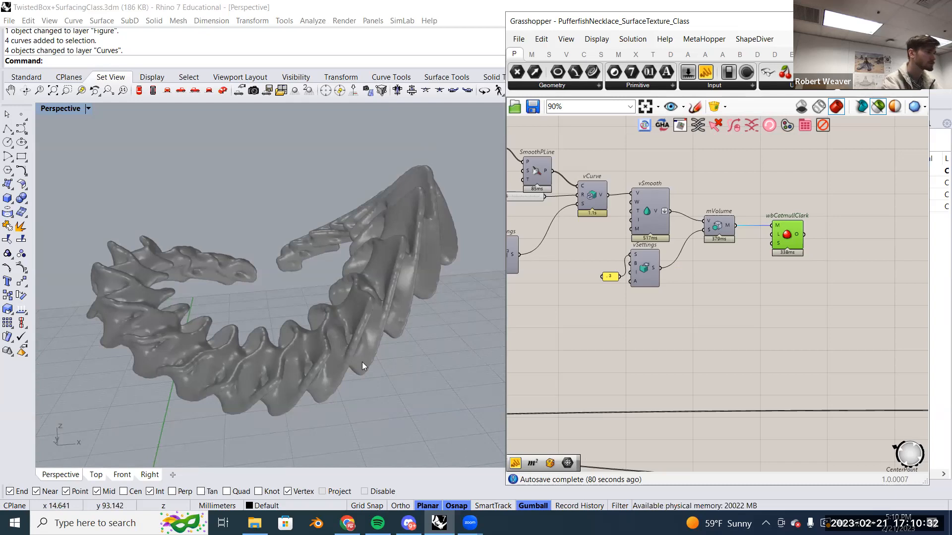
pyautogui.scroll(2, 362, 362)
pyautogui.scroll(-4, 443, 323)
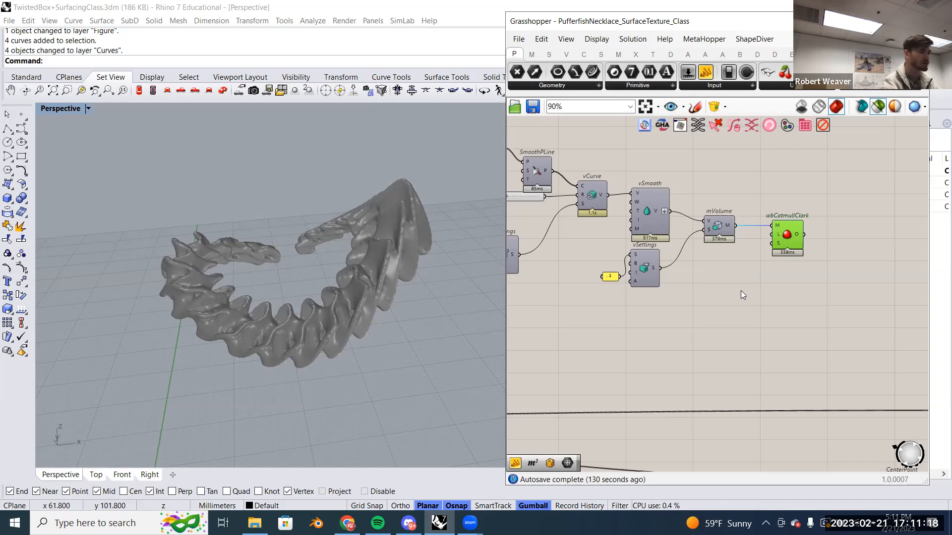
# Preview the textured surface mesh from the wbCatmullClark component at the end of the lower definition.
pyautogui.scroll(-3, 740, 291)
pyautogui.moveTo(584, 319); pyautogui.dragTo(813, 369, button='right')
pyautogui.scroll(-2, 813, 369)
pyautogui.scroll(3, 653, 413)
pyautogui.scroll(-3, 764, 253)
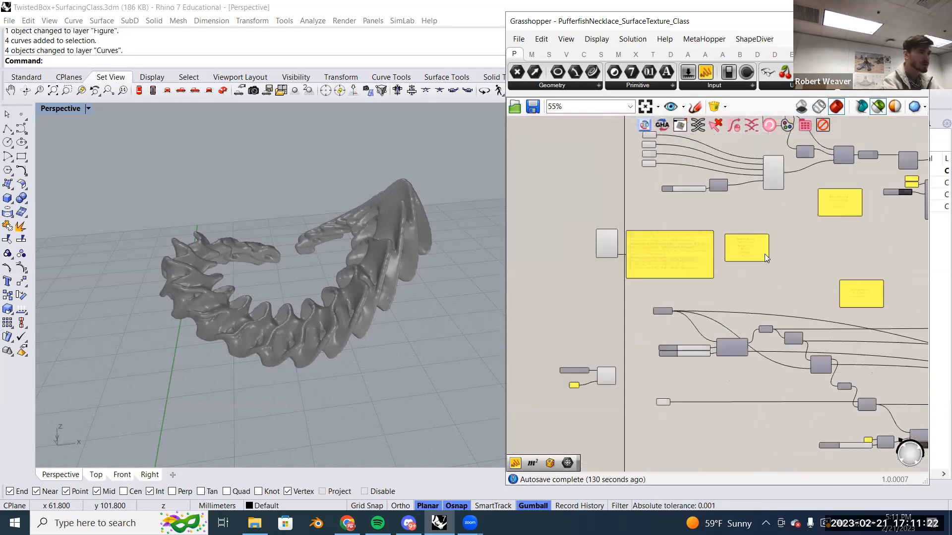
pyautogui.moveTo(881, 277); pyautogui.dragTo(728, 262, button='right')
pyautogui.scroll(-4, 709, 262)
pyautogui.moveTo(667, 270); pyautogui.dragTo(676, 268, button='right')
pyautogui.scroll(7, 845, 290)
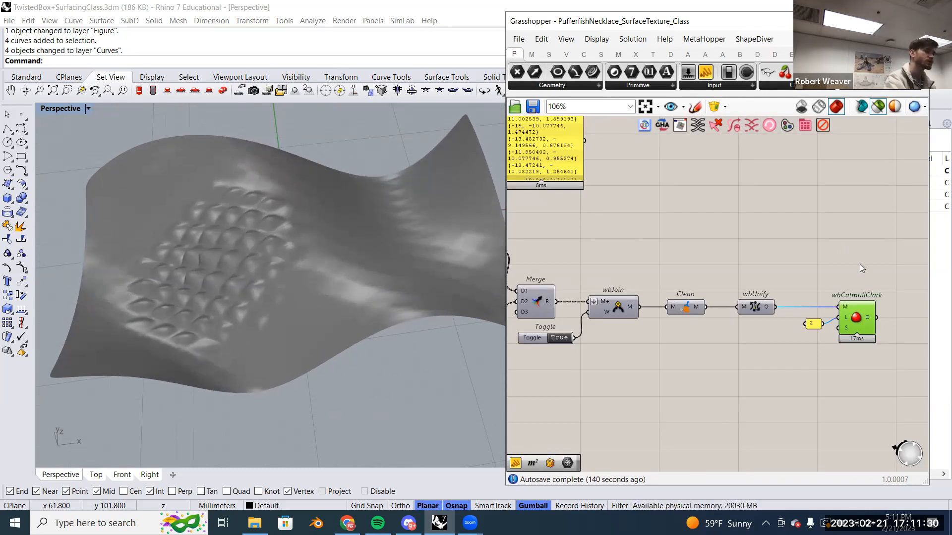
# Select the lower definition's Srf parameter and examine the smooth base surface from another angle.
pyautogui.scroll(-6, 860, 263)
pyautogui.scroll(6, 700, 308)
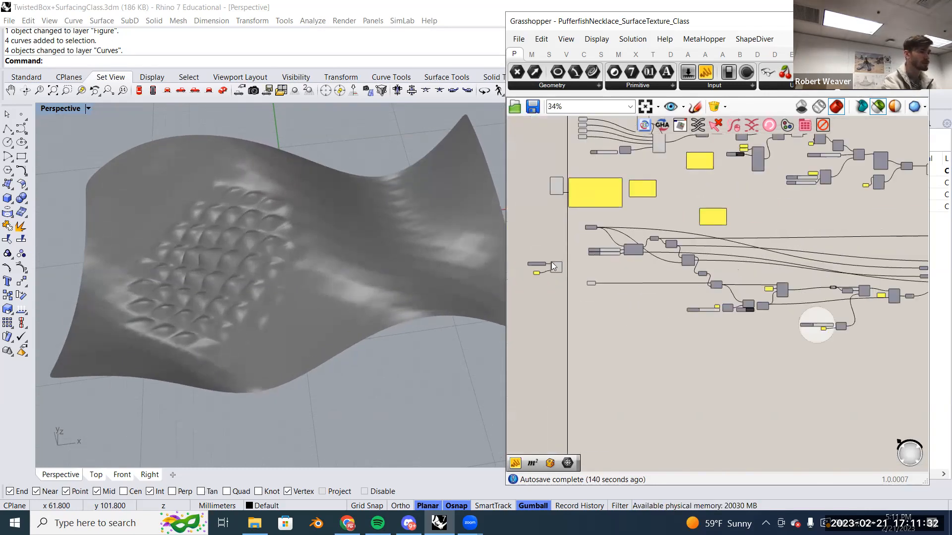
pyautogui.rightClick(636, 190)
pyautogui.click(639, 192)
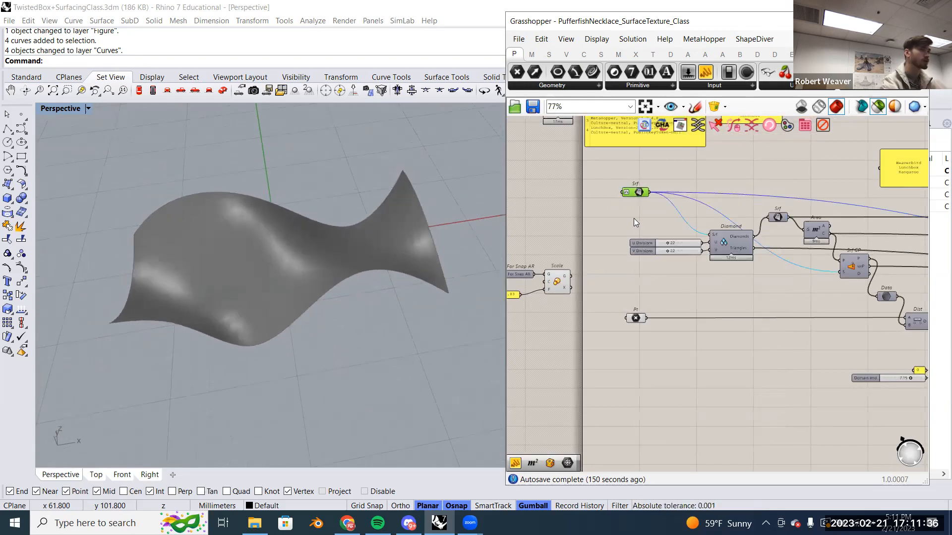
pyautogui.moveTo(247, 240); pyautogui.dragTo(312, 242, button='right')
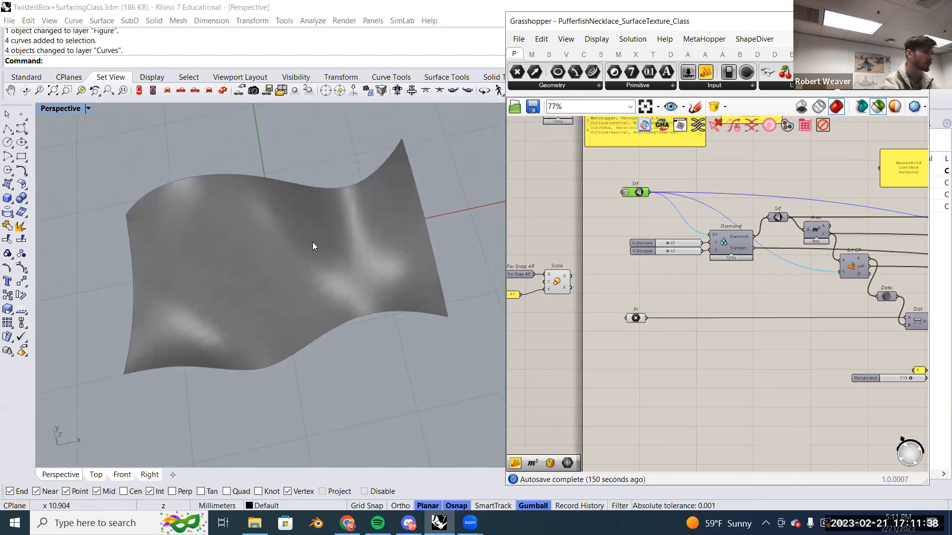
pyautogui.scroll(-1, 329, 263)
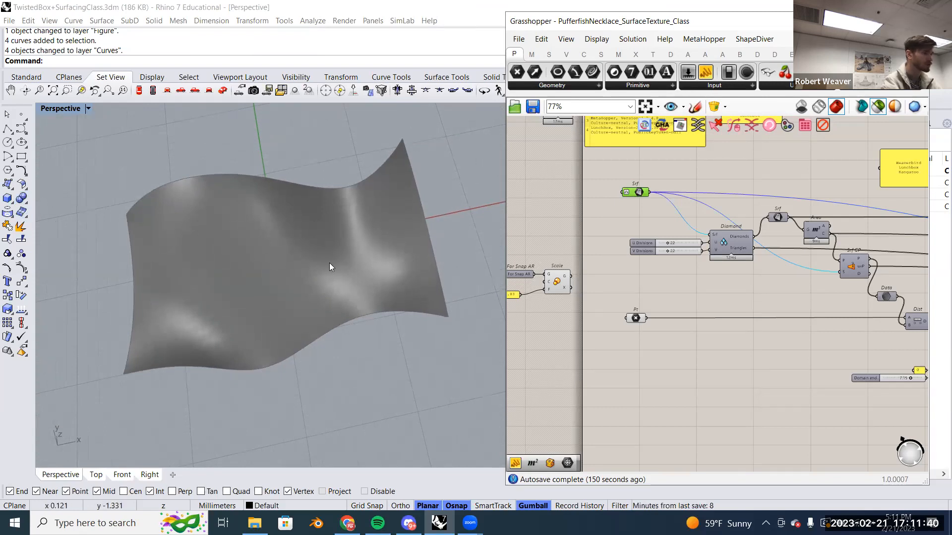
# Move the lower definition's Pt attractor point across the surface to shift the raised diamond texture, and inspect it.
pyautogui.scroll(-8, 636, 297)
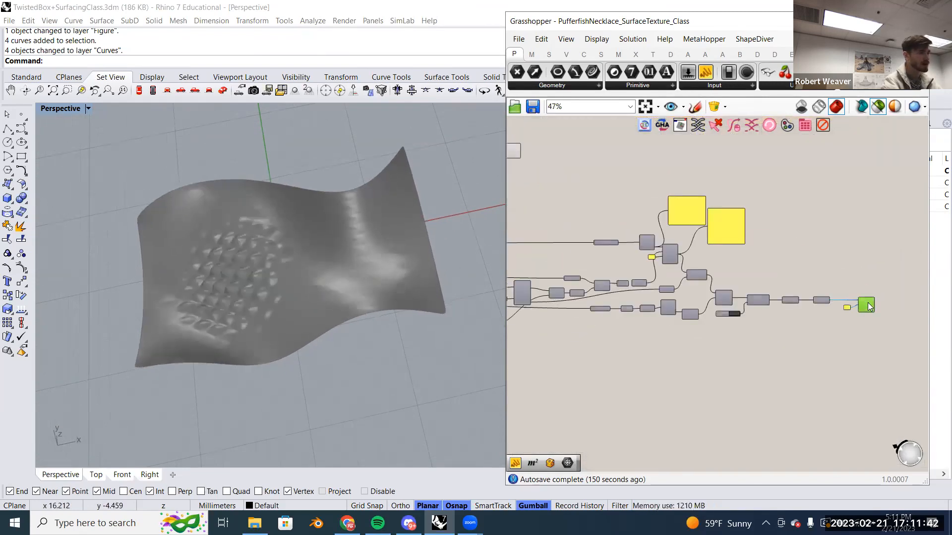
pyautogui.scroll(9, 656, 306)
pyautogui.click(716, 286)
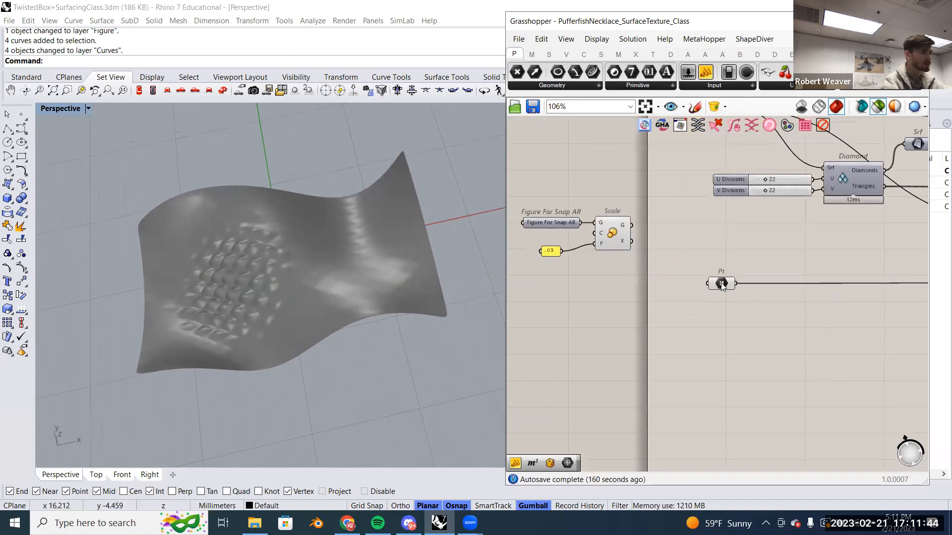
pyautogui.moveTo(255, 276); pyautogui.dragTo(283, 290)
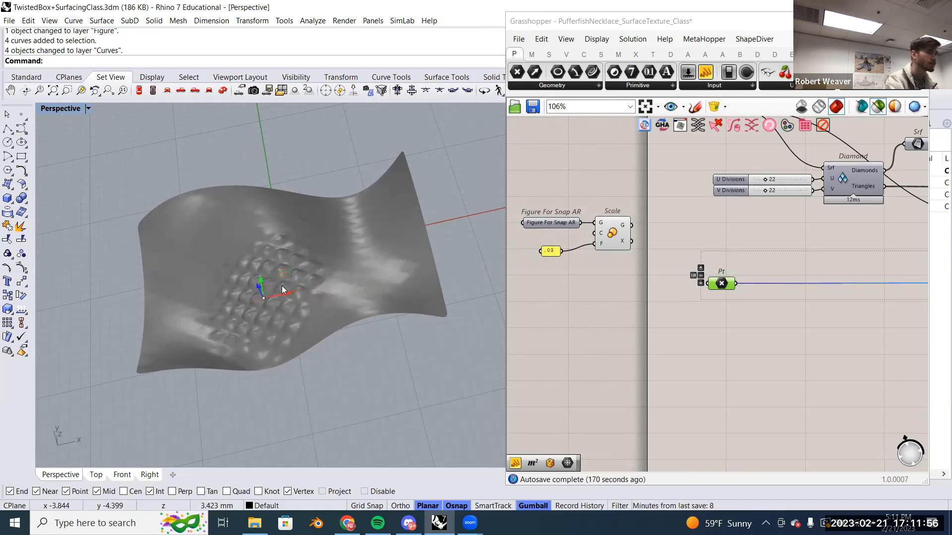
pyautogui.scroll(-4, 719, 282)
pyautogui.scroll(3, 750, 264)
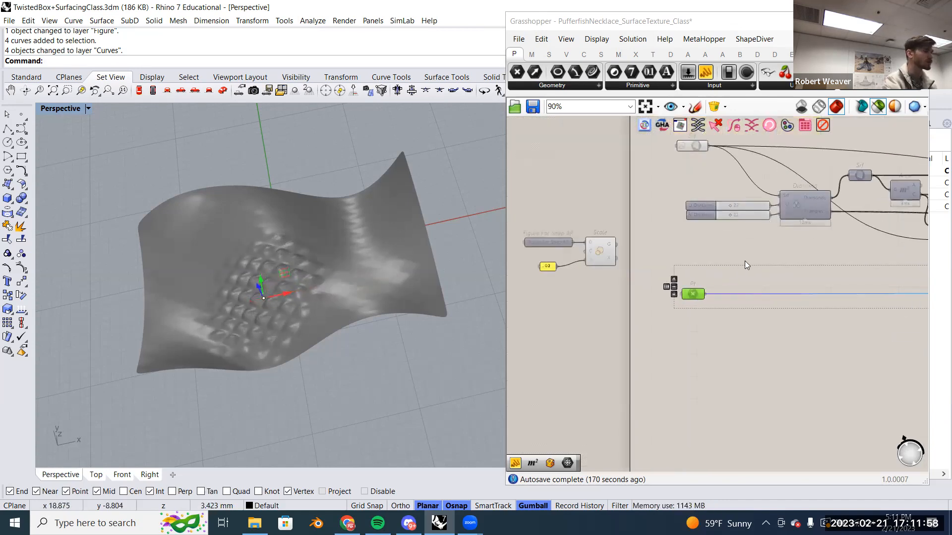
pyautogui.scroll(1, 308, 263)
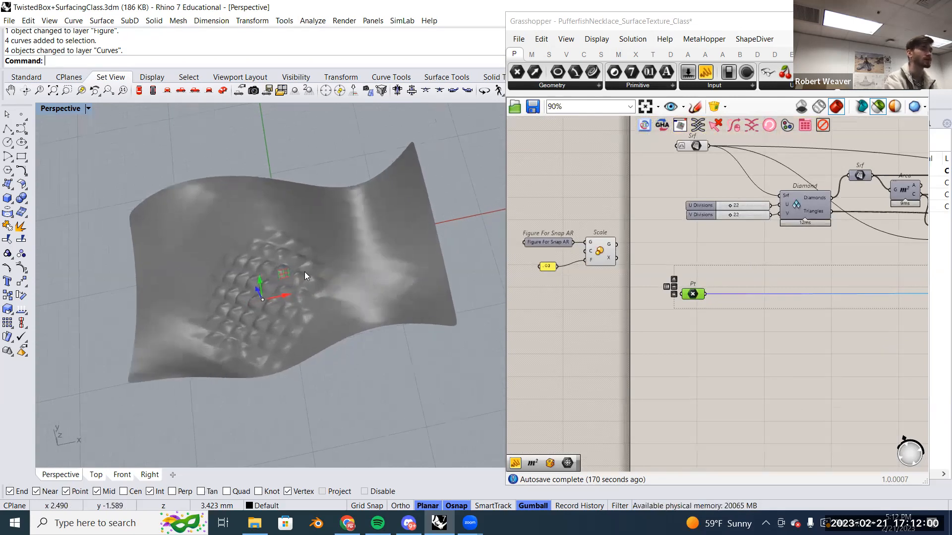
pyautogui.scroll(3, 304, 272)
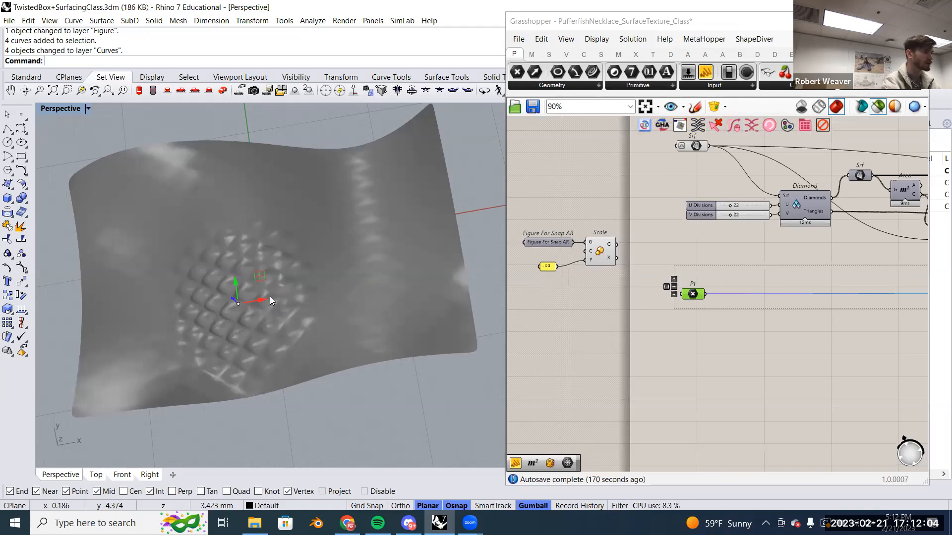
pyautogui.scroll(-3, 270, 296)
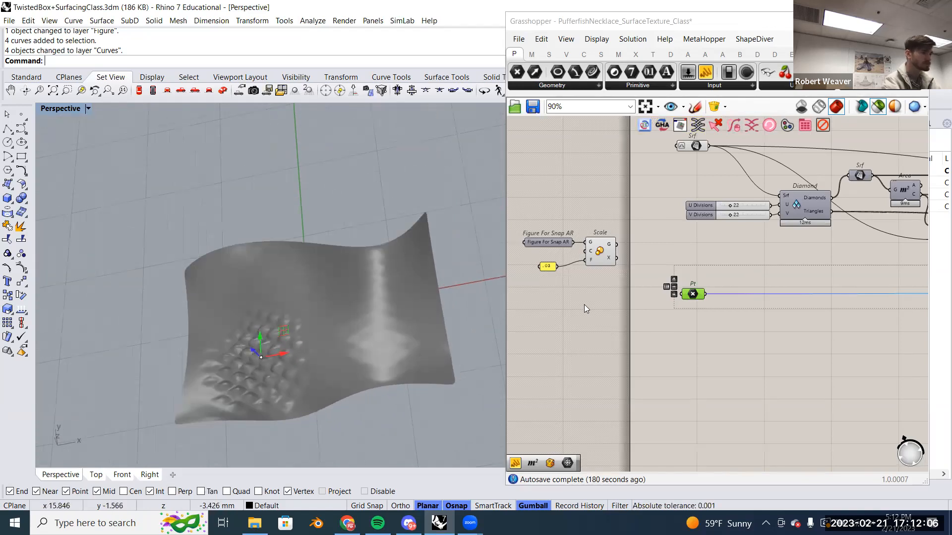
# Return to the upper definition and preview its necklace output by selecting the last wbCatmullClark component again.
pyautogui.click(584, 304)
pyautogui.scroll(-6, 578, 308)
pyautogui.scroll(2, 648, 214)
pyautogui.scroll(3, 859, 217)
pyautogui.click(786, 270)
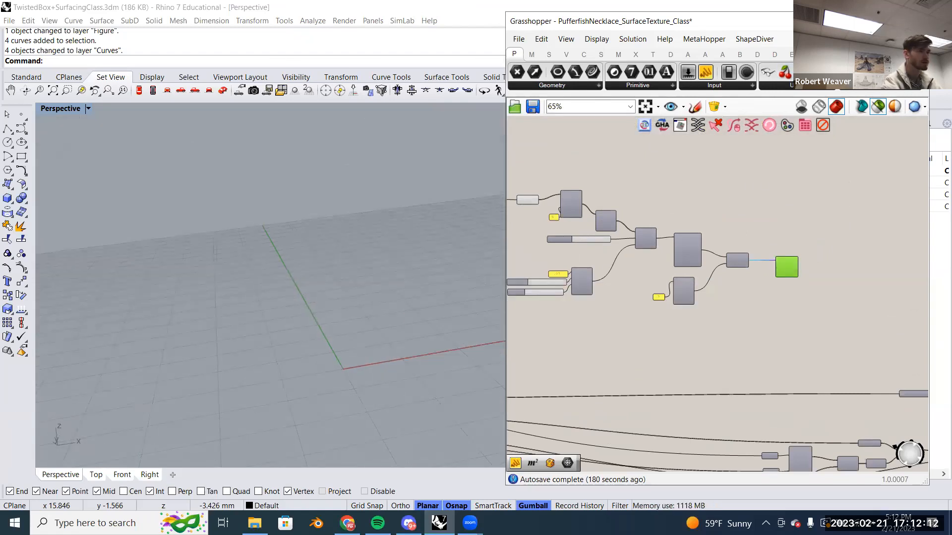
# Move the Grasshopper window off the layer list, make the Figure and Curves layers visible, and put the window back beside the model.
pyautogui.moveTo(741, 21); pyautogui.dragTo(556, 30)
pyautogui.click(876, 184)
pyautogui.click(876, 194)
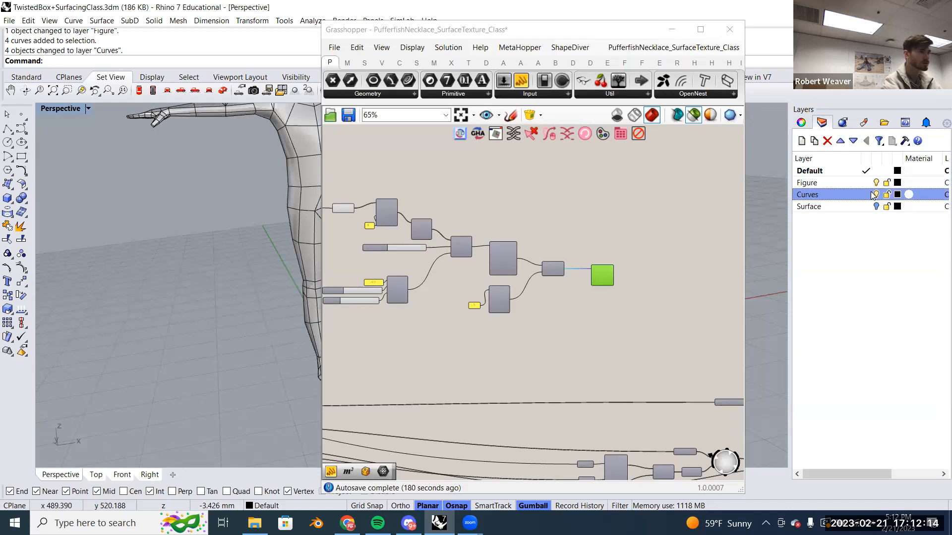
pyautogui.moveTo(595, 30); pyautogui.dragTo(809, 25)
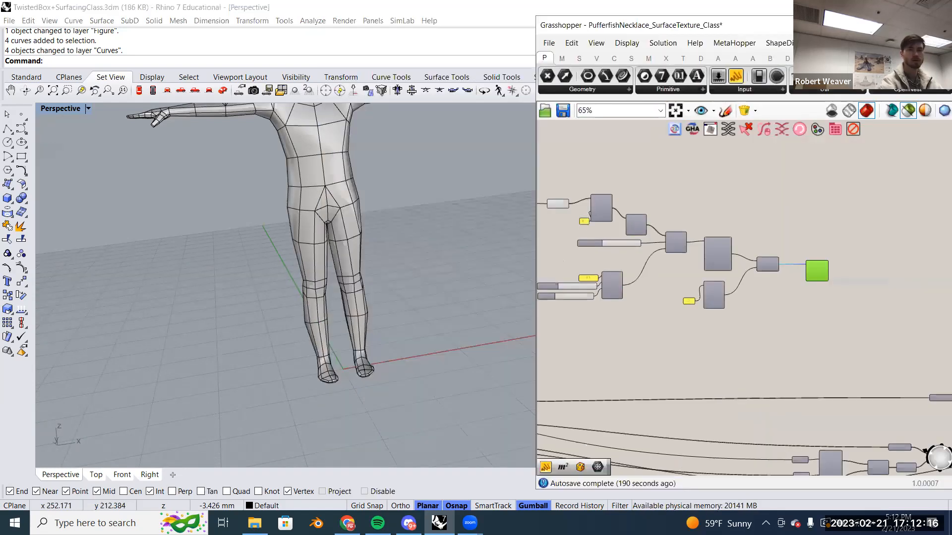
pyautogui.moveTo(524, 206); pyautogui.dragTo(519, 230, button='right')
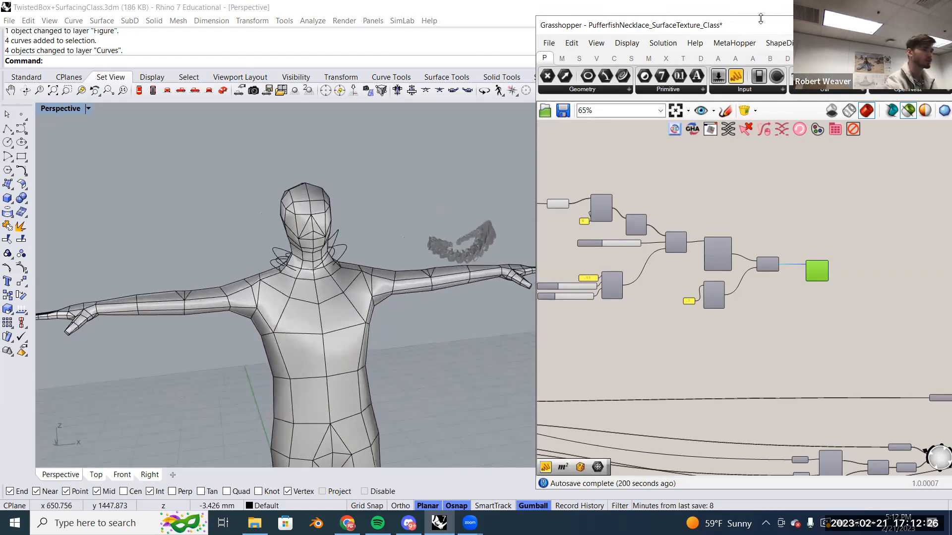
# Uncover the layer list by shortening the Grasshopper window, then pick out the figure mesh and one of the neck curves.
pyautogui.moveTo(760, 18); pyautogui.dragTo(760, 233)
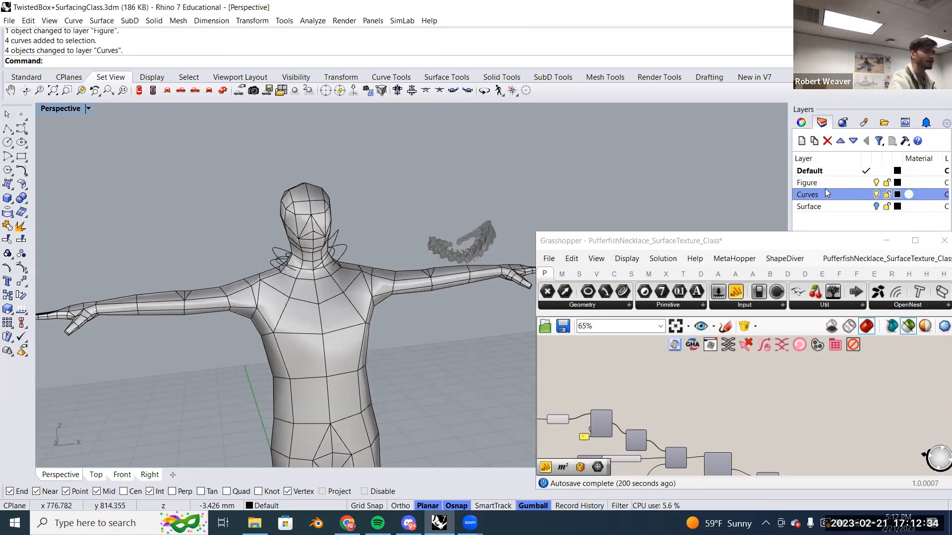
pyautogui.click(829, 181)
pyautogui.click(345, 305)
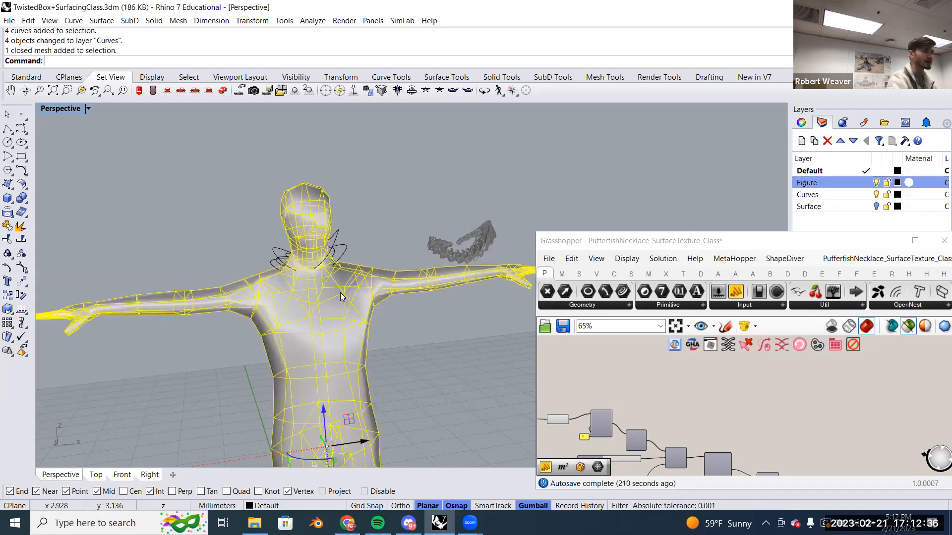
pyautogui.click(347, 250)
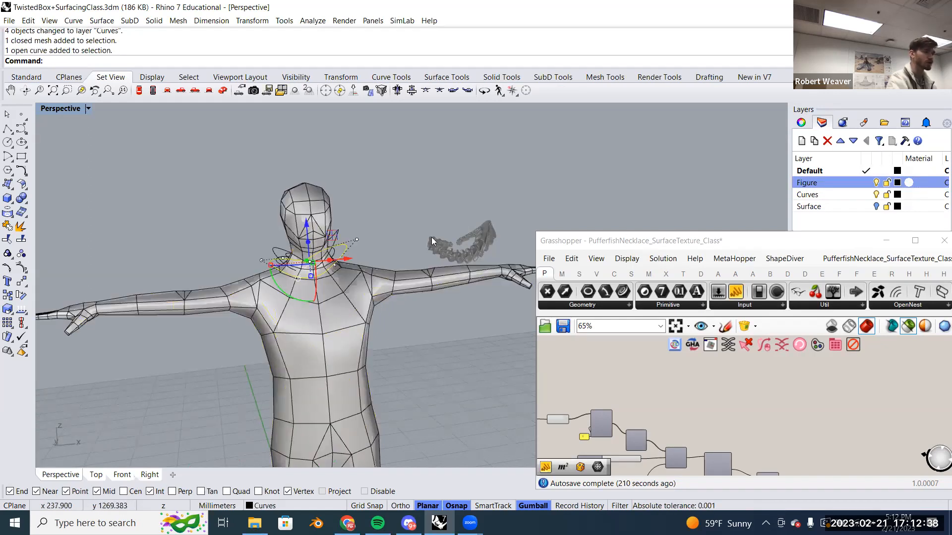
# Highlight the Surface, Figure and Curves layers in turn, then restore the Grasshopper window to nearly full height.
pyautogui.click(818, 207)
pyautogui.scroll(-5, 228, 433)
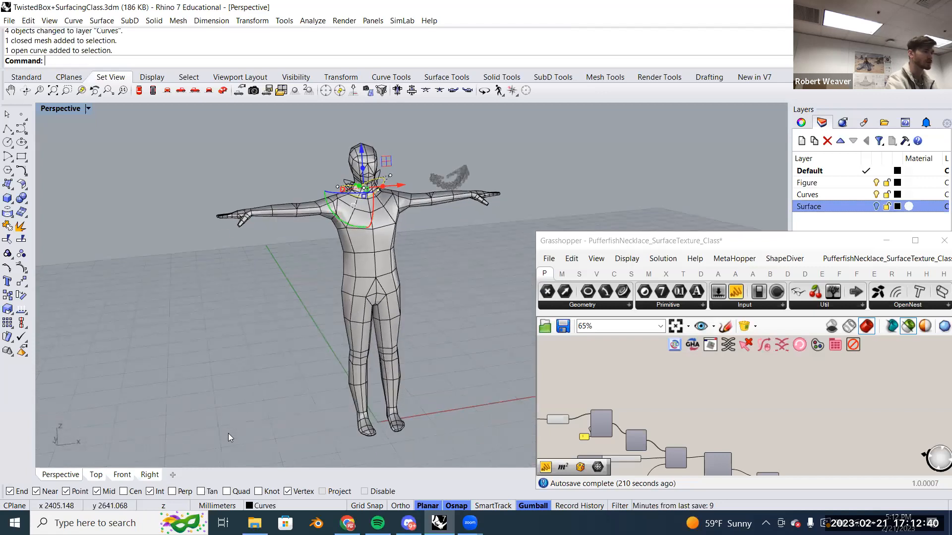
pyautogui.scroll(-1, 436, 382)
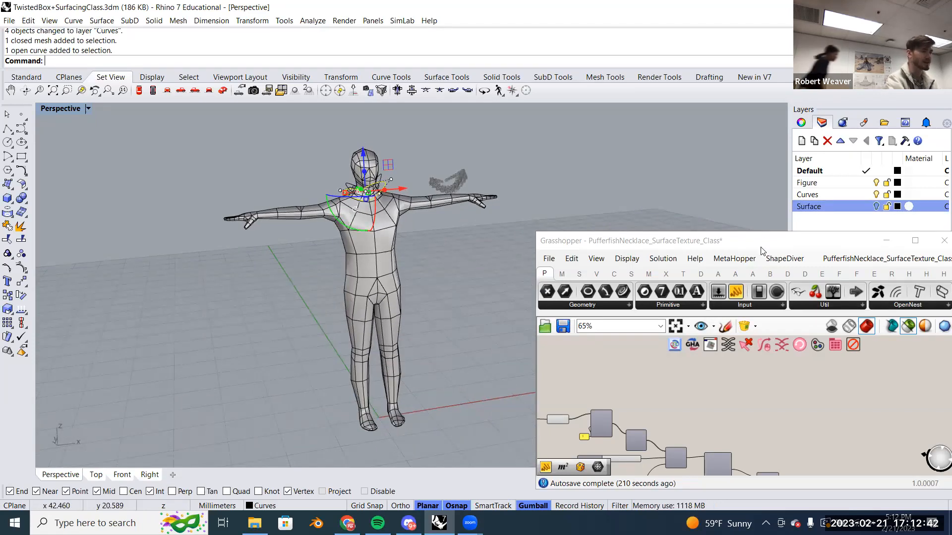
pyautogui.click(837, 184)
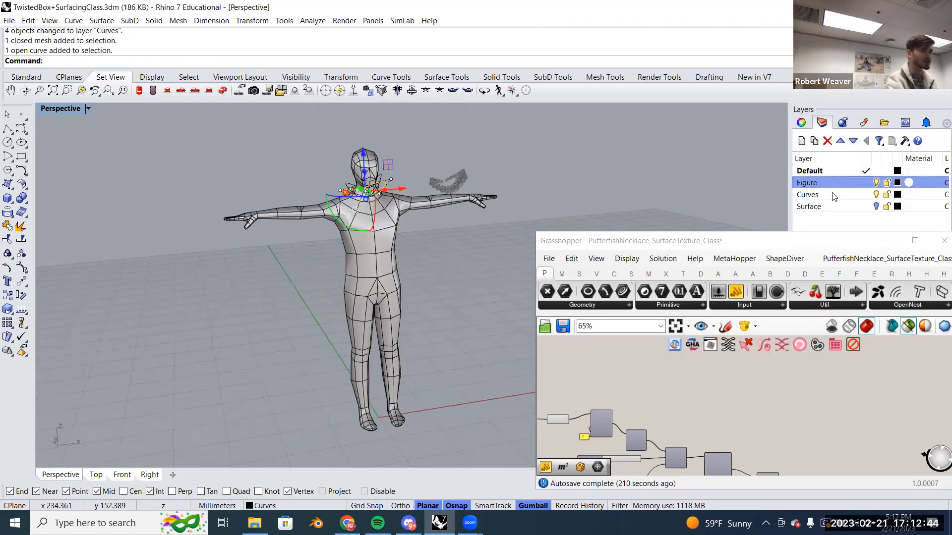
pyautogui.click(833, 195)
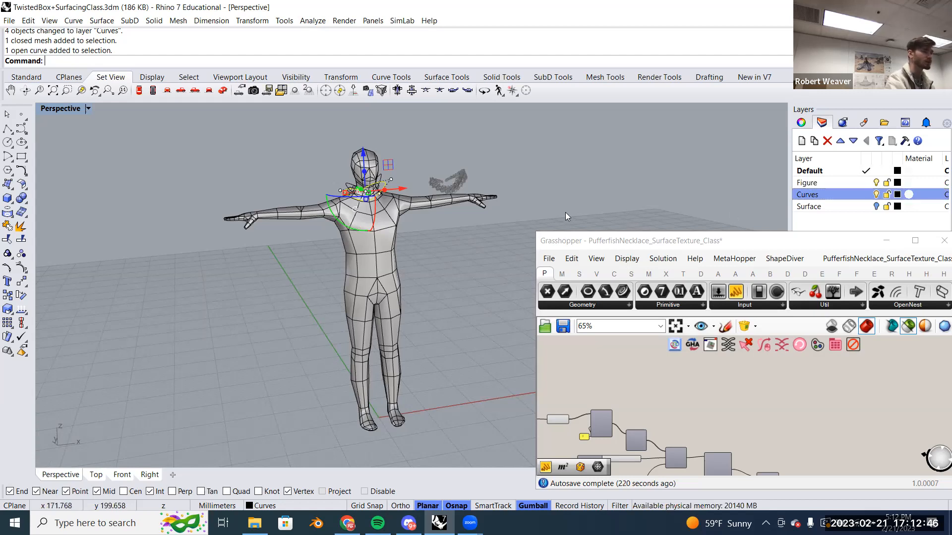
pyautogui.click(602, 230)
pyautogui.moveTo(602, 231); pyautogui.dragTo(585, 26)
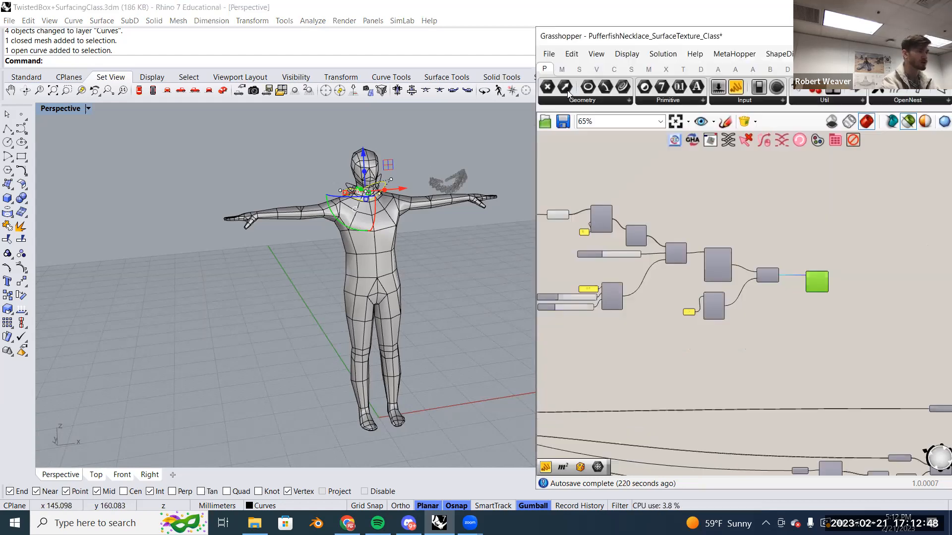
# Examine the open curves around the figure's neck up close, selecting them one after another.
pyautogui.scroll(10, 384, 184)
pyautogui.click(472, 311)
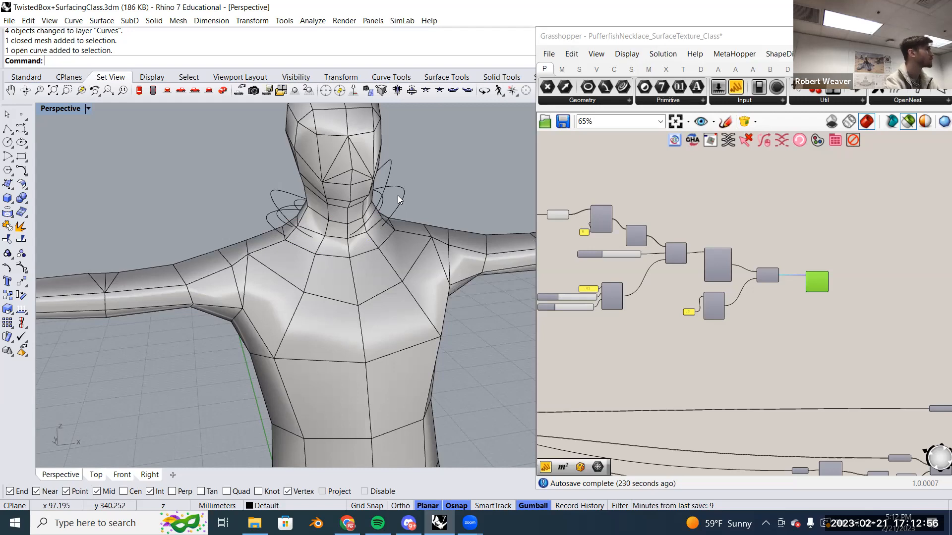
pyautogui.moveTo(398, 195); pyautogui.dragTo(358, 241, button='right')
pyautogui.click(395, 229)
pyautogui.click(427, 232)
pyautogui.click(322, 235)
pyautogui.click(352, 241)
pyautogui.scroll(-3, 666, 276)
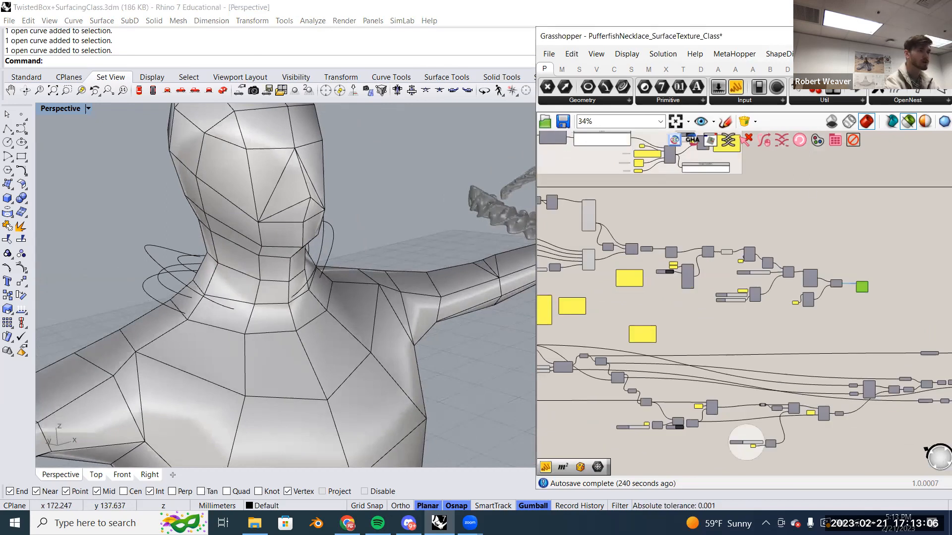
# Switch Grasshopper to the blank unnamed definition and bring the figure's head and shoulders into view.
pyautogui.click(875, 54)
pyautogui.click(862, 169)
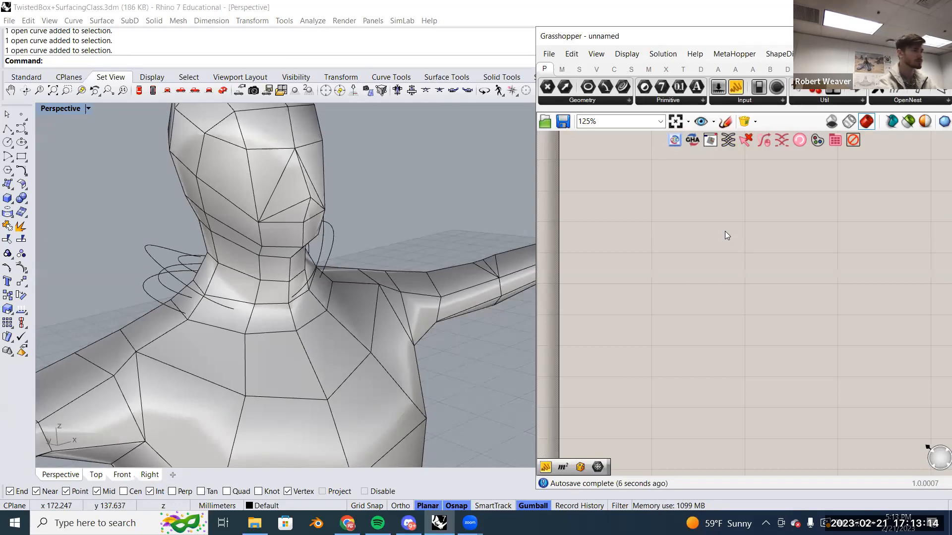
pyautogui.moveTo(462, 232); pyautogui.dragTo(446, 248, button='right')
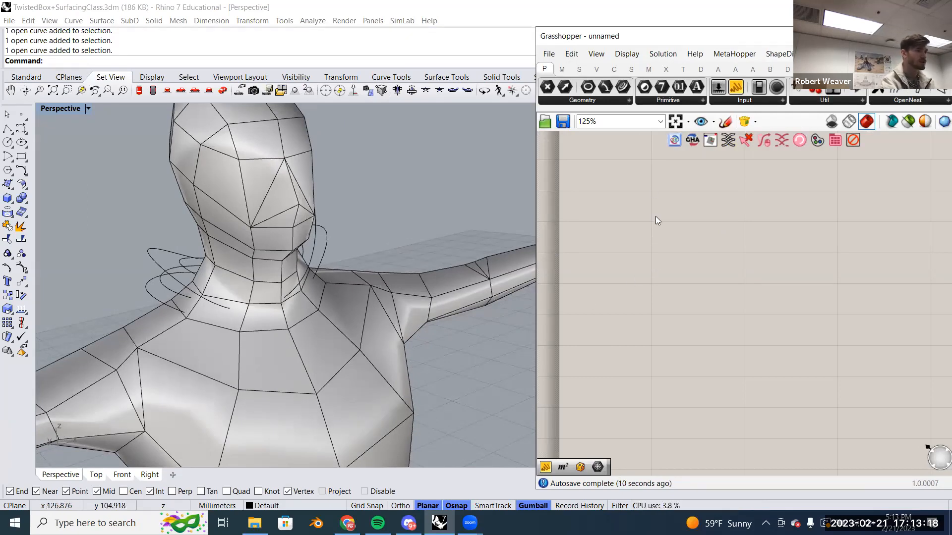
pyautogui.scroll(-4, 658, 213)
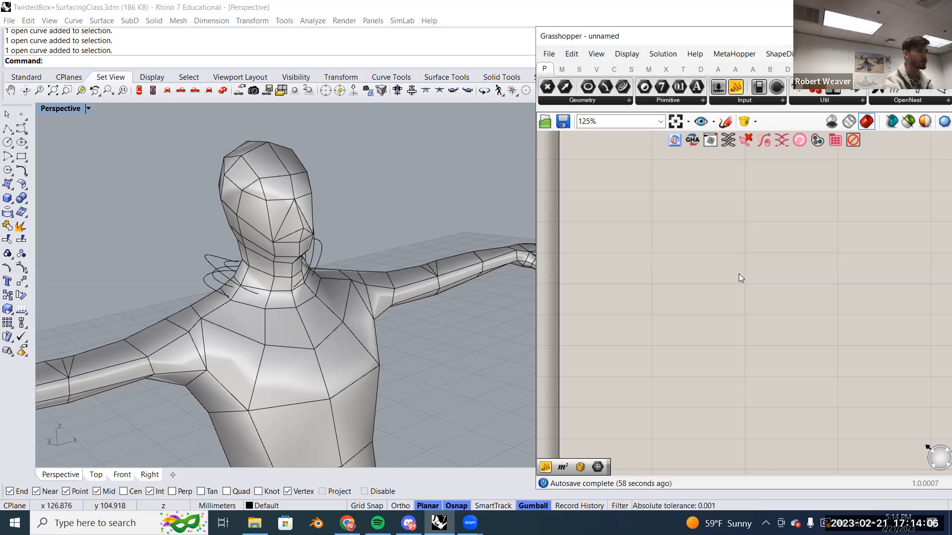
pyautogui.scroll(-2, 665, 306)
pyautogui.scroll(1, 666, 305)
pyautogui.scroll(4, 427, 260)
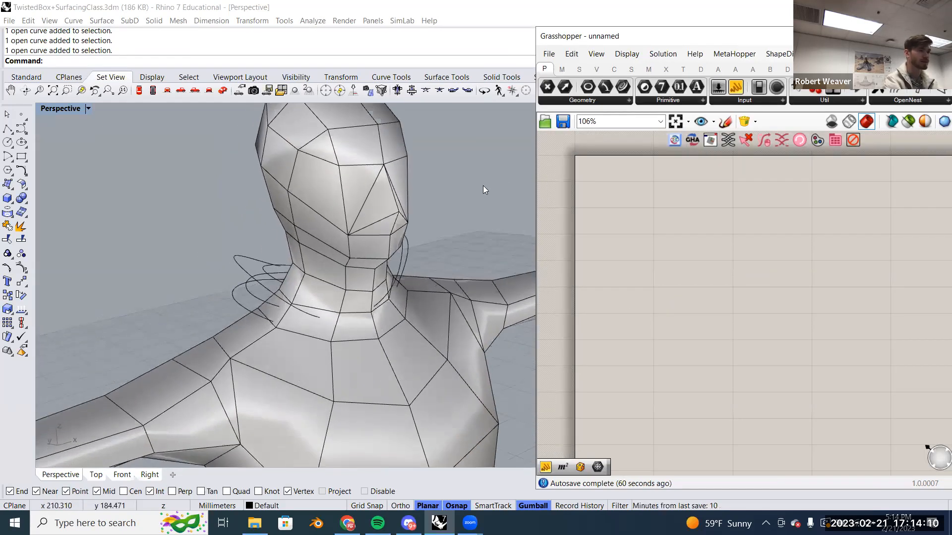
# Widen the Grasshopper window and look through the Pufferfish Twisted Box components, including Twisted Box Sweep.
pyautogui.moveTo(536, 218); pyautogui.dragTo(424, 217)
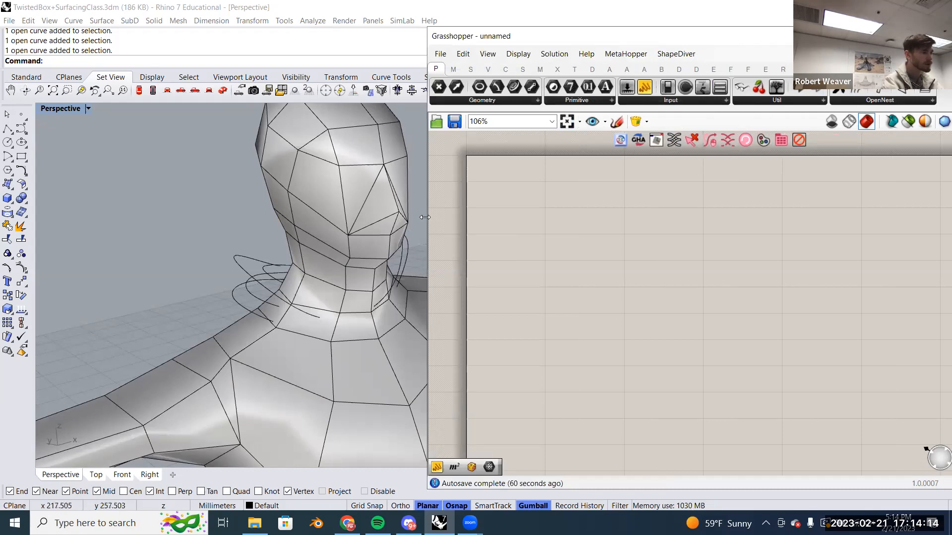
pyautogui.moveTo(425, 217); pyautogui.dragTo(221, 218)
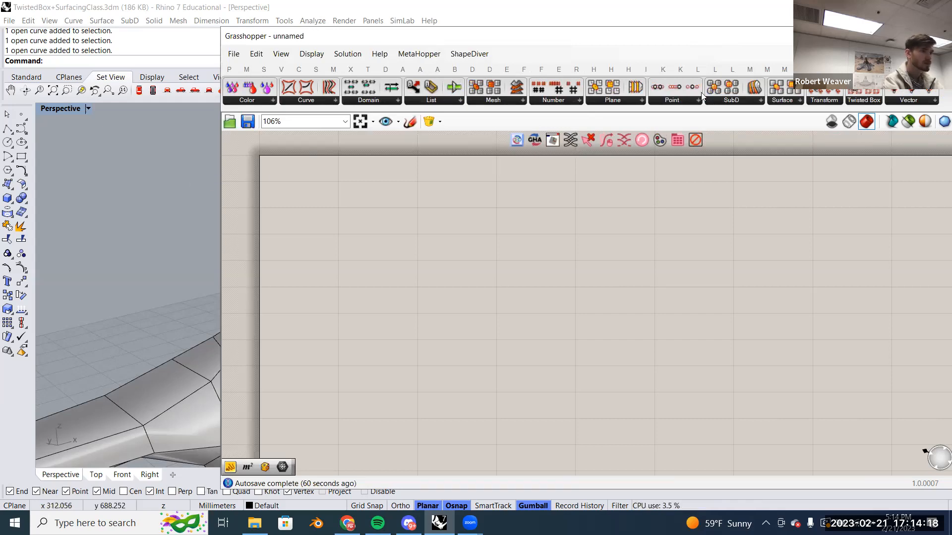
pyautogui.click(869, 103)
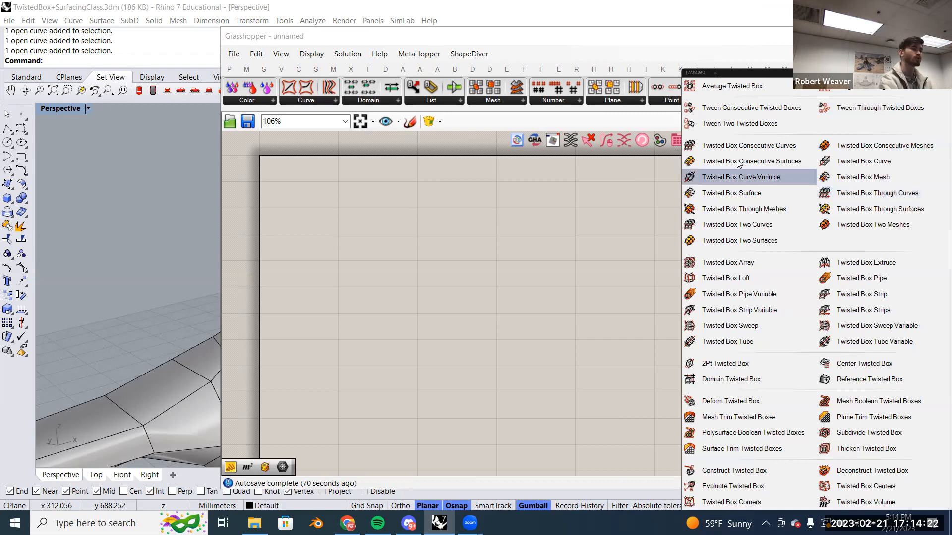
pyautogui.click(365, 103)
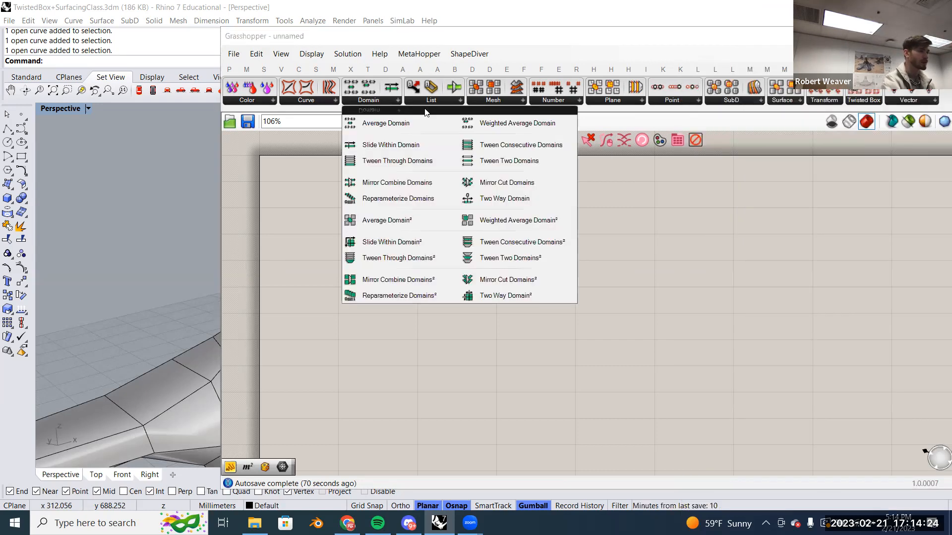
pyautogui.click(871, 102)
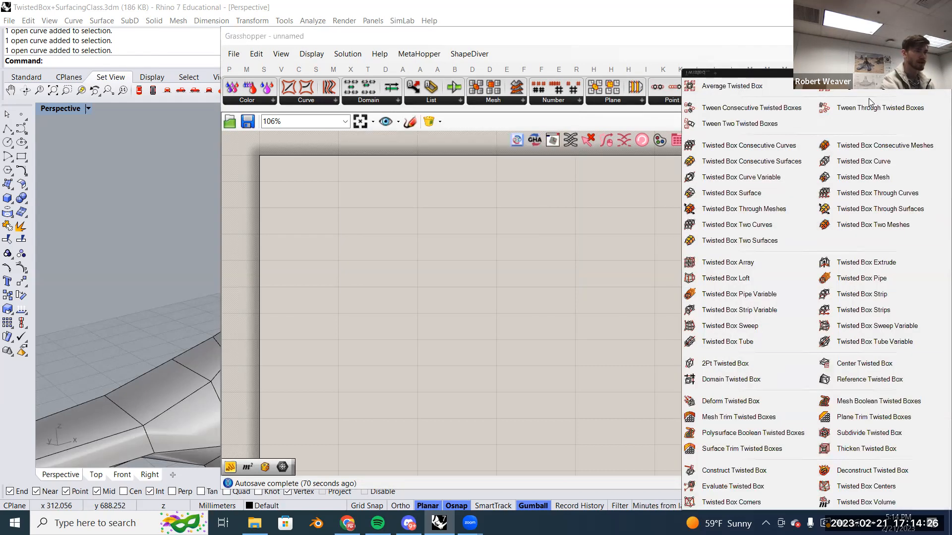
pyautogui.click(783, 132)
pyautogui.click(871, 102)
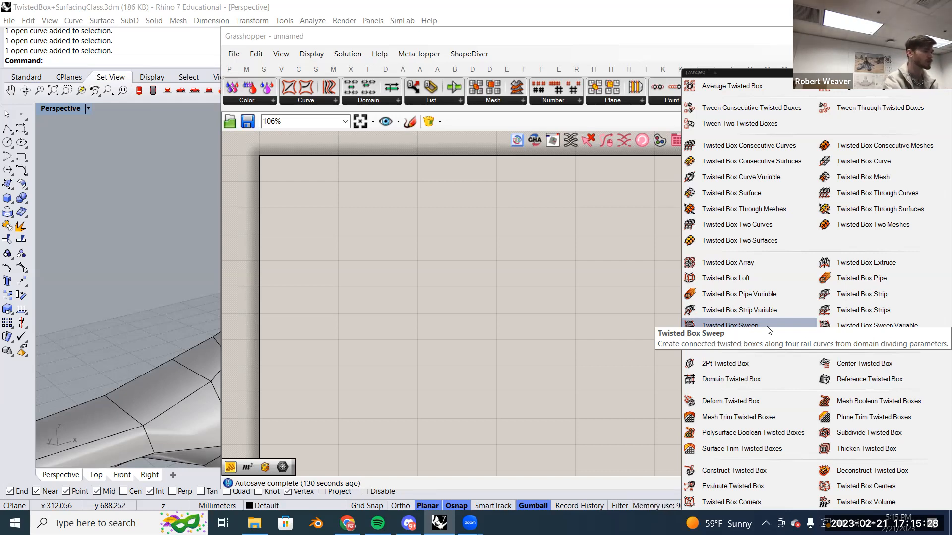
# Narrow the Grasshopper window, then select all four neck curves together, clear the selection and inspect how they wrap the neck.
pyautogui.click(219, 285)
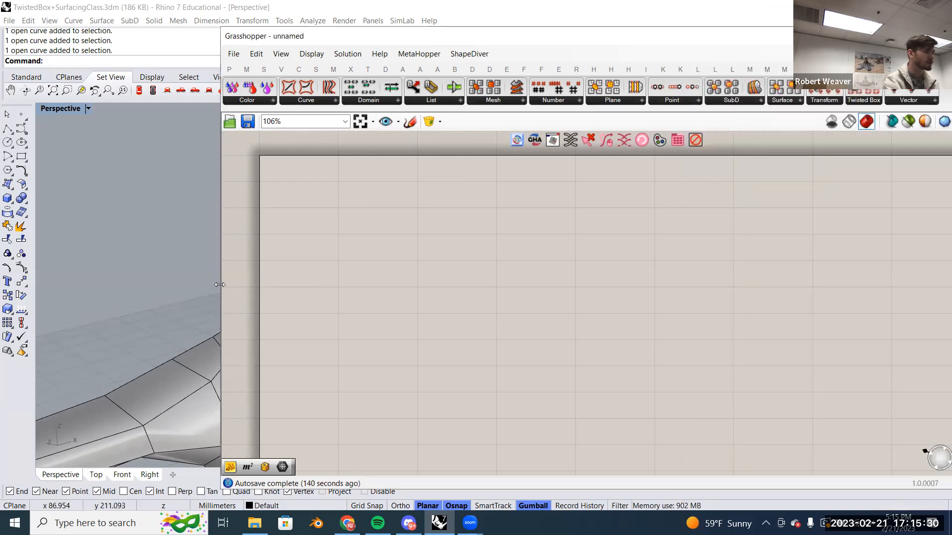
pyautogui.moveTo(460, 285); pyautogui.dragTo(529, 284)
pyautogui.scroll(4, 230, 323)
pyautogui.moveTo(232, 344); pyautogui.dragTo(158, 283)
pyautogui.scroll(5, 175, 290)
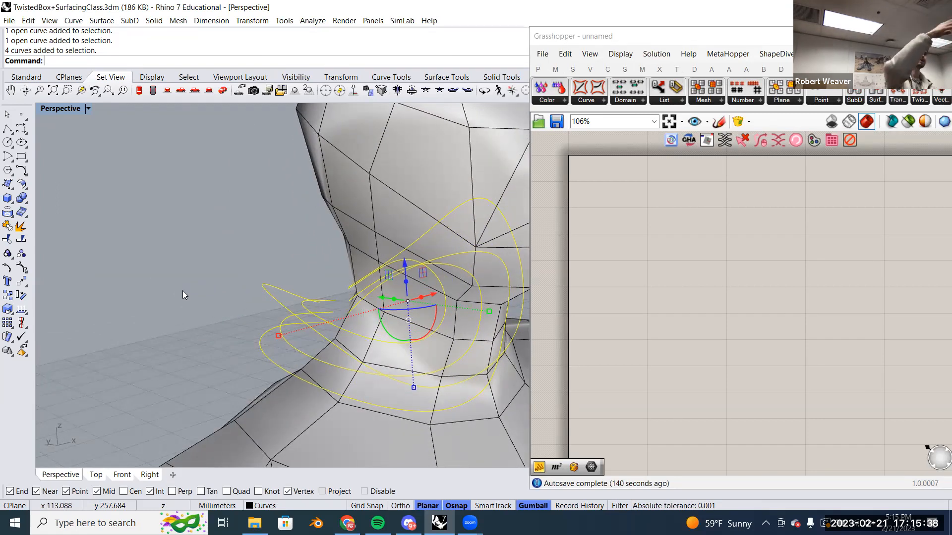
pyautogui.click(174, 286)
pyautogui.moveTo(174, 286); pyautogui.dragTo(200, 296, button='right')
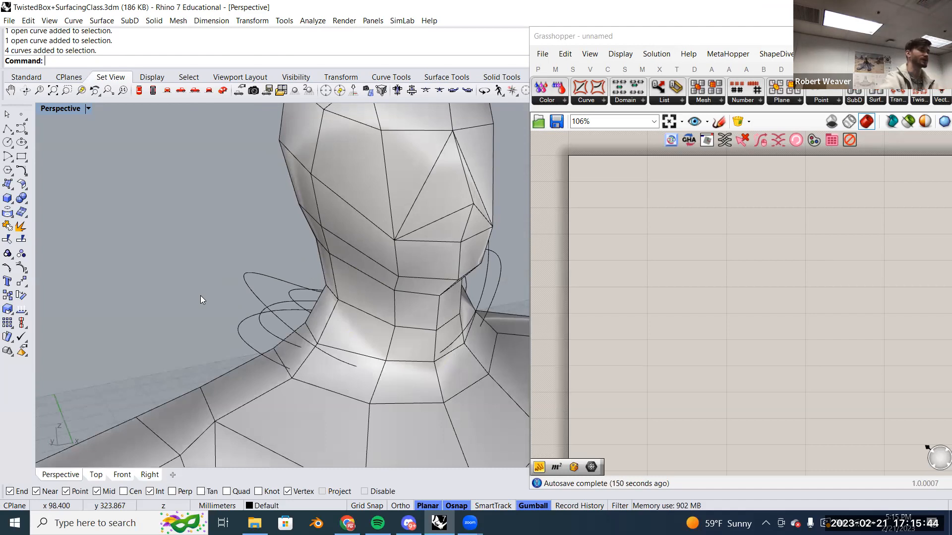
pyautogui.moveTo(200, 295); pyautogui.dragTo(190, 295, button='right')
# Switch to the PufferfishNecklace_SurfaceTexture_Class definition and examine the finished necklace mesh up close from several angles.
pyautogui.click(878, 164)
pyautogui.doubleClick(868, 271)
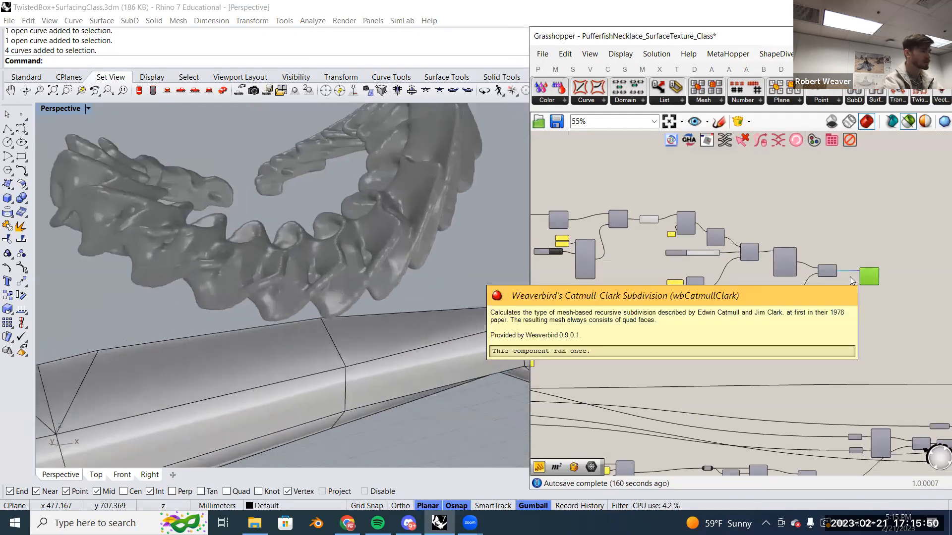
pyautogui.moveTo(420, 209); pyautogui.dragTo(400, 126, button='right')
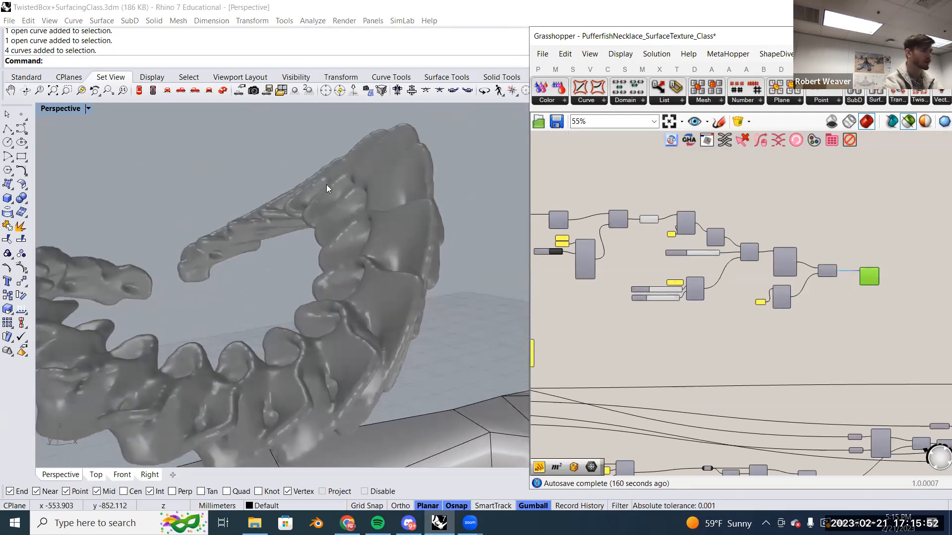
pyautogui.scroll(-4, 414, 181)
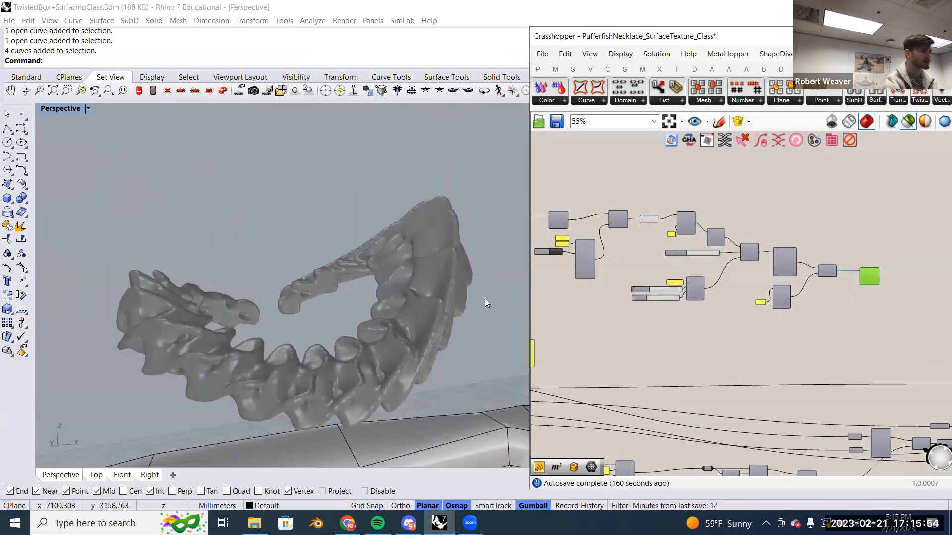
pyautogui.moveTo(485, 298); pyautogui.dragTo(515, 294, button='right')
pyautogui.scroll(4, 466, 327)
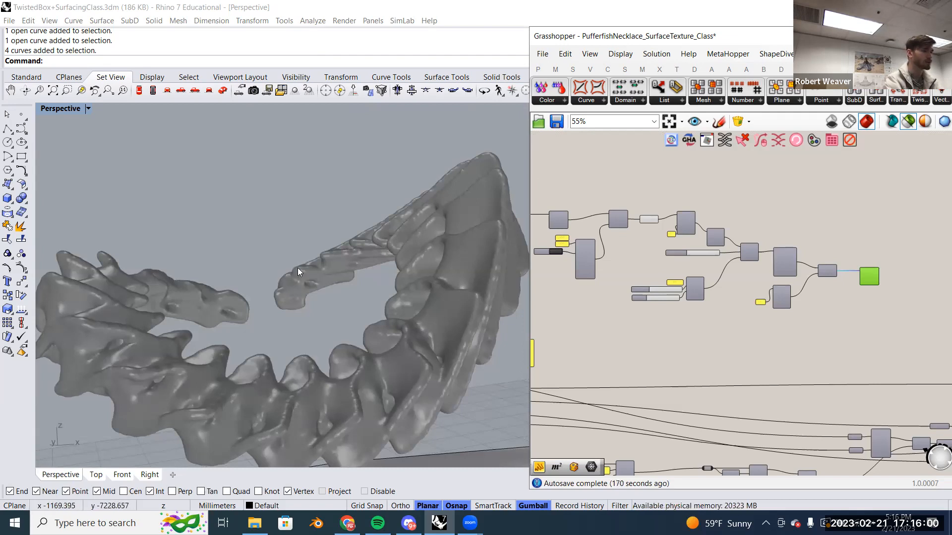
# Return to the unnamed definition and shorten the Grasshopper window to uncover the layer list.
pyautogui.click(888, 55)
pyautogui.click(872, 168)
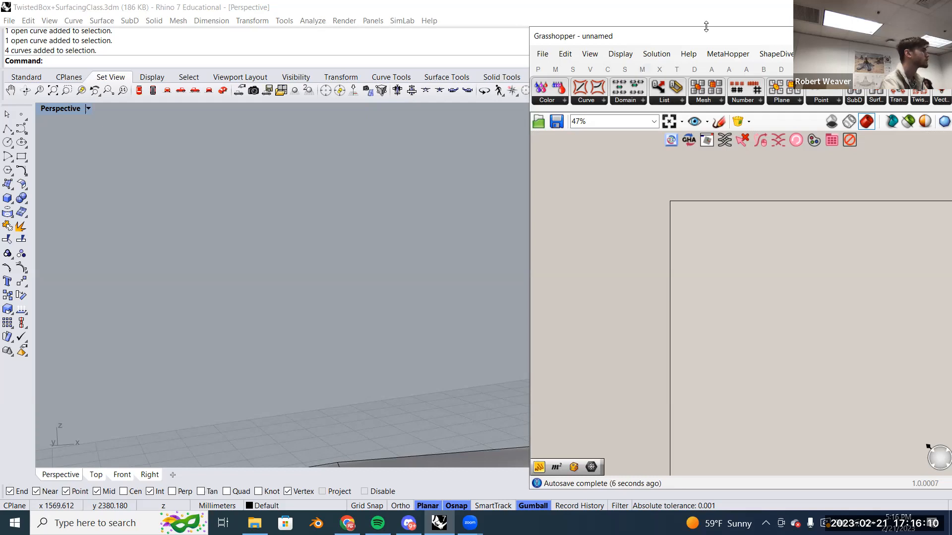
pyautogui.moveTo(705, 27); pyautogui.dragTo(706, 281)
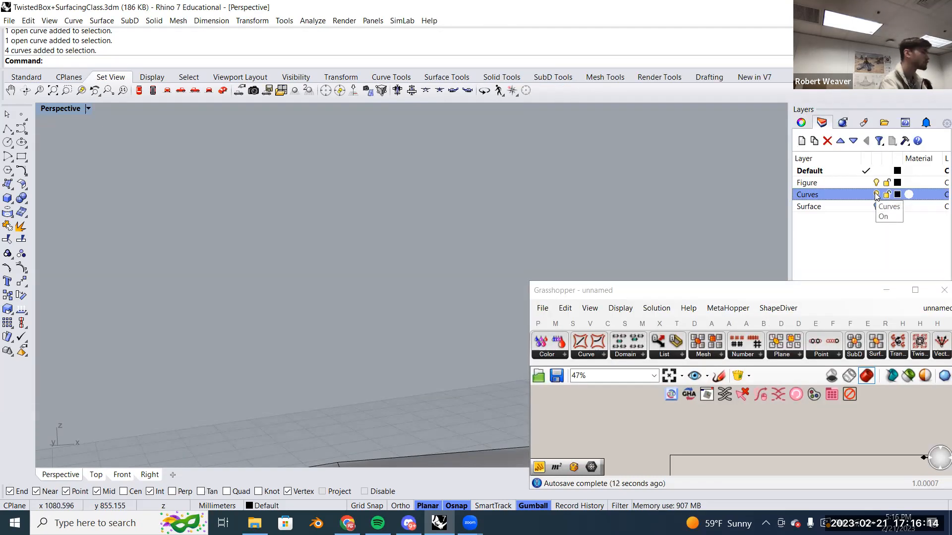
# Bring the whole figure back into view, select its mesh together with the neck curves, and clear the selection.
pyautogui.scroll(-3, 484, 265)
pyautogui.scroll(-6, 484, 264)
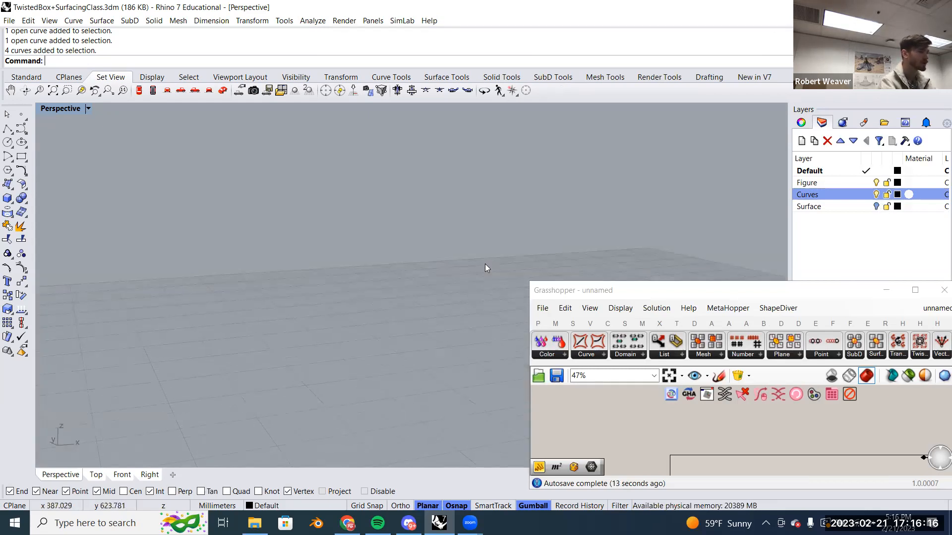
pyautogui.click(298, 290)
pyautogui.moveTo(334, 259); pyautogui.dragTo(286, 221)
pyautogui.click(444, 197)
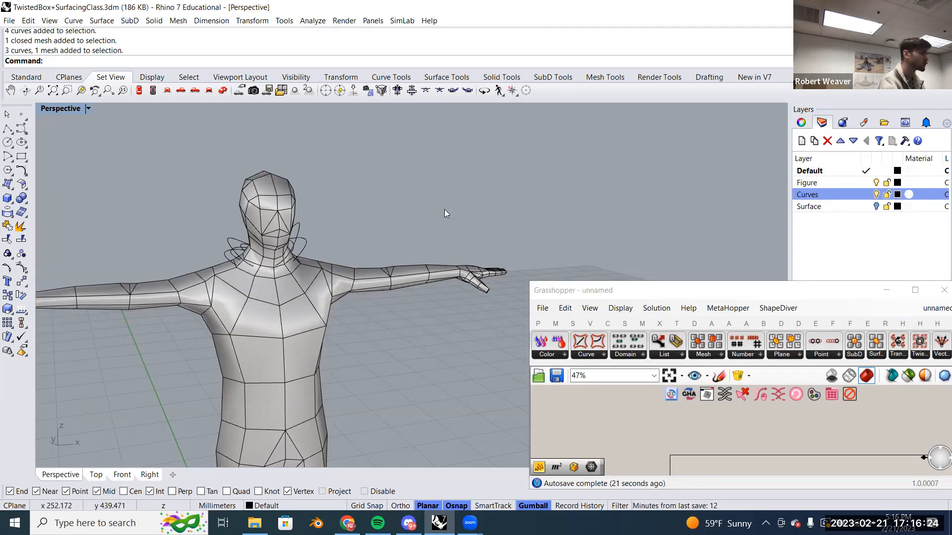
# Make the Surface layer visible and view the red surface beneath the figure.
pyautogui.moveTo(407, 264); pyautogui.dragTo(389, 262, button='right')
pyautogui.click(876, 207)
pyautogui.scroll(-5, 397, 227)
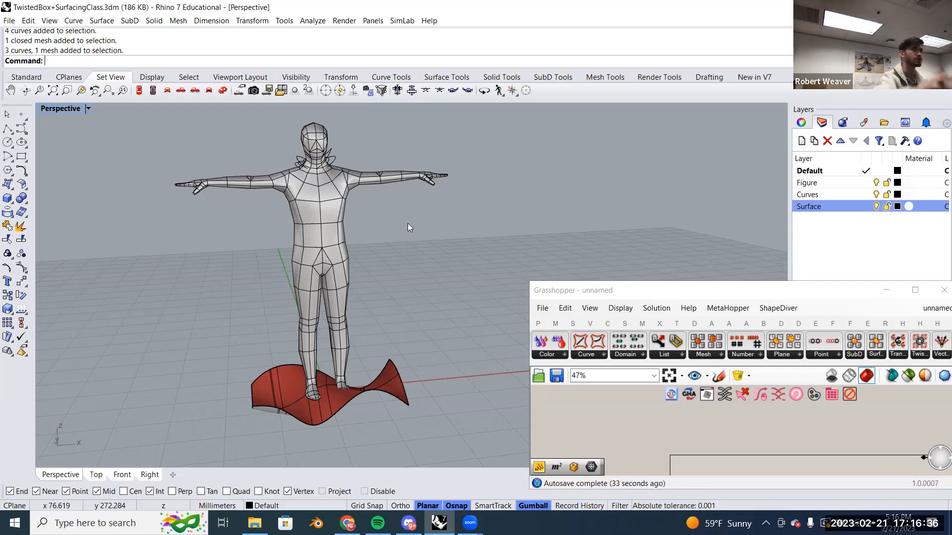
pyautogui.scroll(1, 396, 166)
pyautogui.scroll(1, 396, 165)
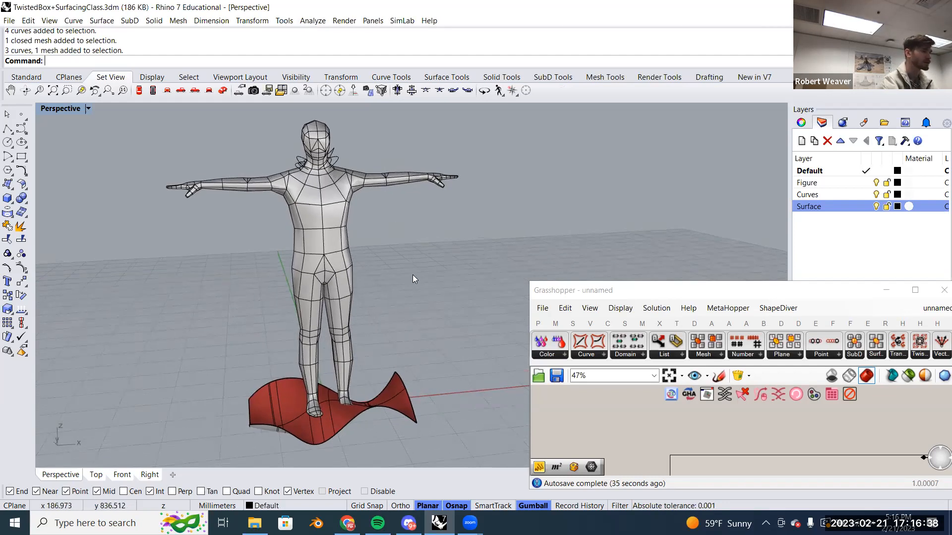
pyautogui.moveTo(412, 274); pyautogui.dragTo(426, 281, button='right')
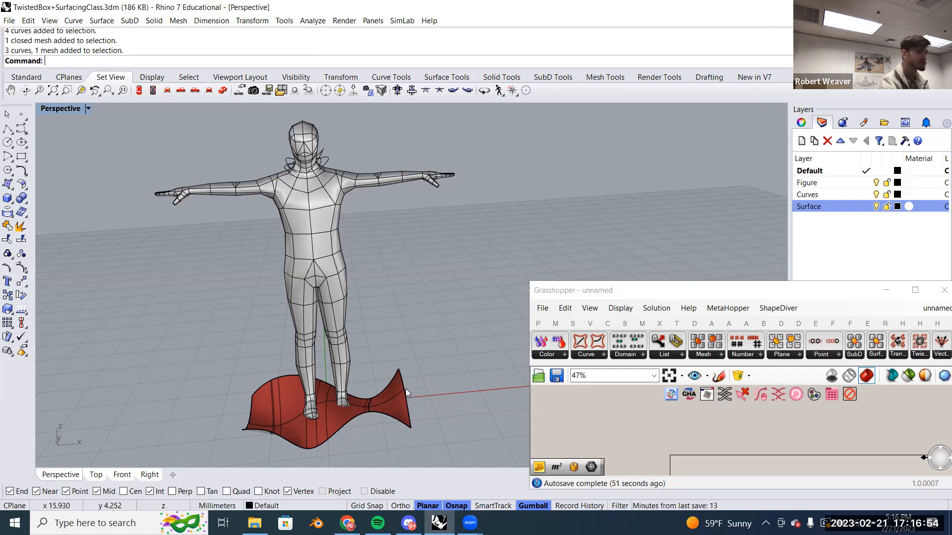
# Select the red surface at the figure's feet and inspect it from a higher angle.
pyautogui.click(391, 399)
pyautogui.scroll(3, 390, 400)
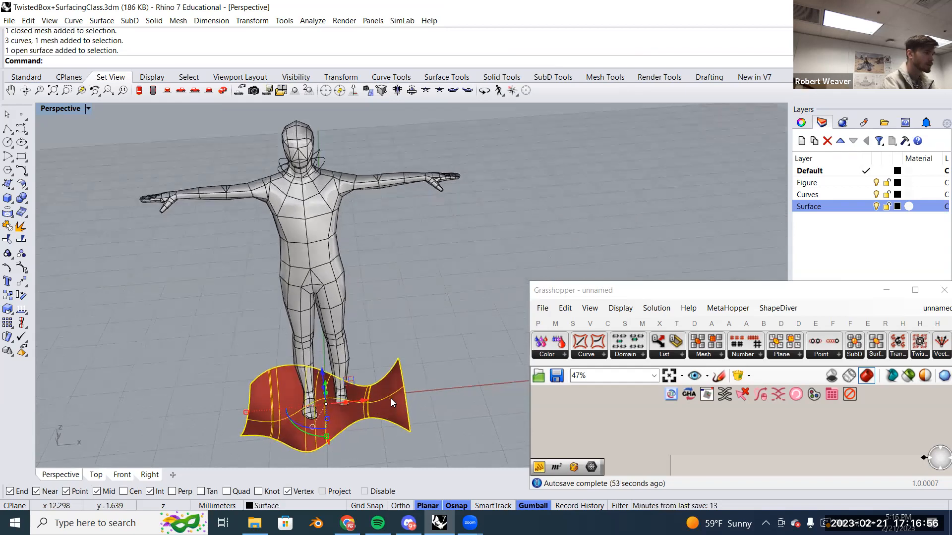
pyautogui.scroll(1, 393, 394)
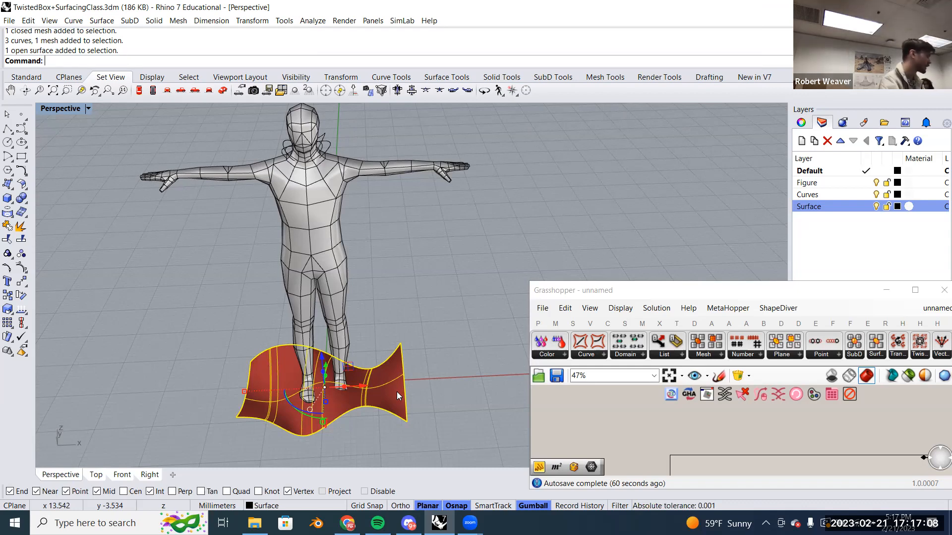
pyautogui.click(432, 367)
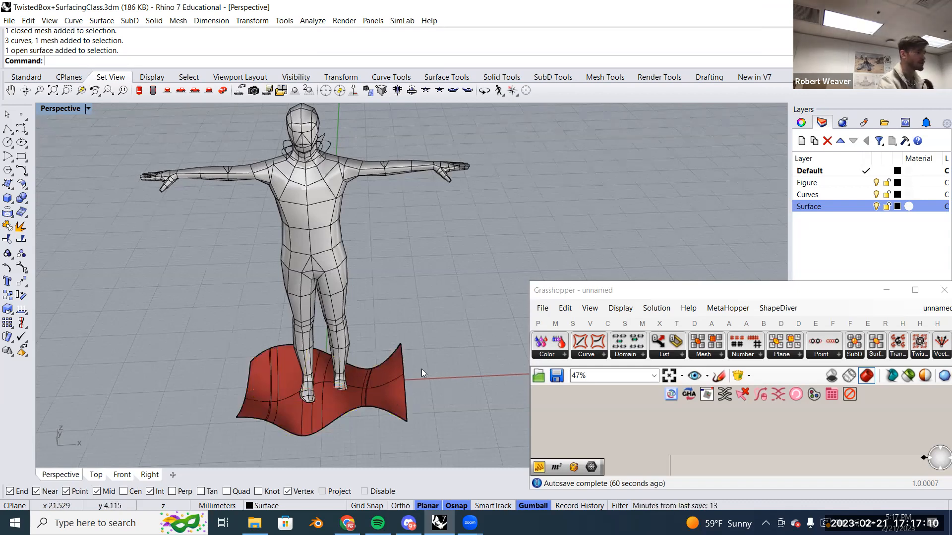
pyautogui.click(394, 371)
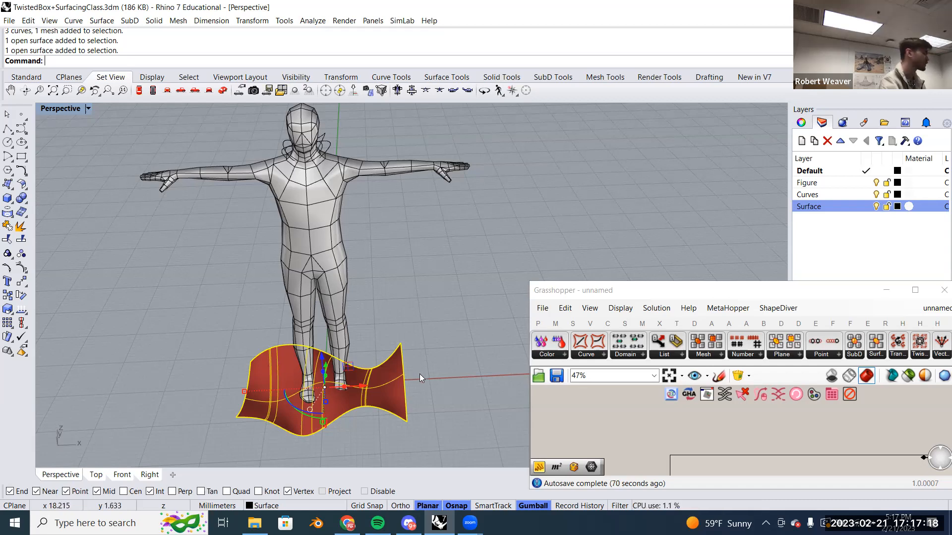
pyautogui.moveTo(420, 376); pyautogui.dragTo(420, 376, button='right')
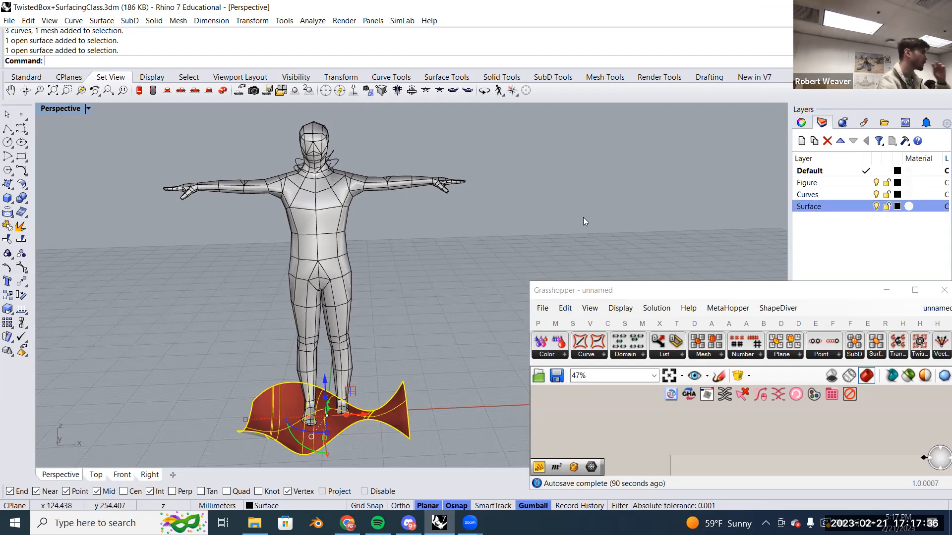
# Reselect the red surface, assign it to the Surface layer, and clear the selection.
pyautogui.click(417, 388)
pyautogui.click(406, 397)
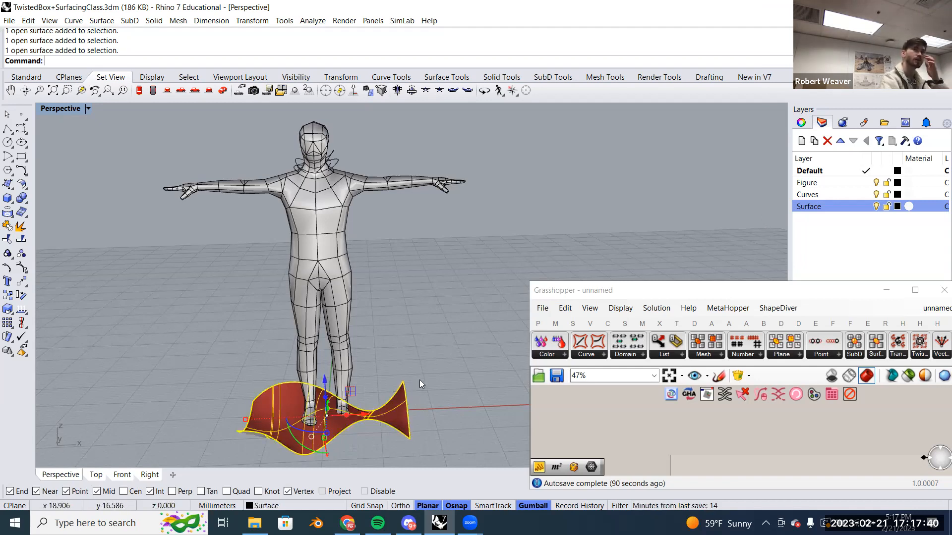
pyautogui.rightClick(811, 210)
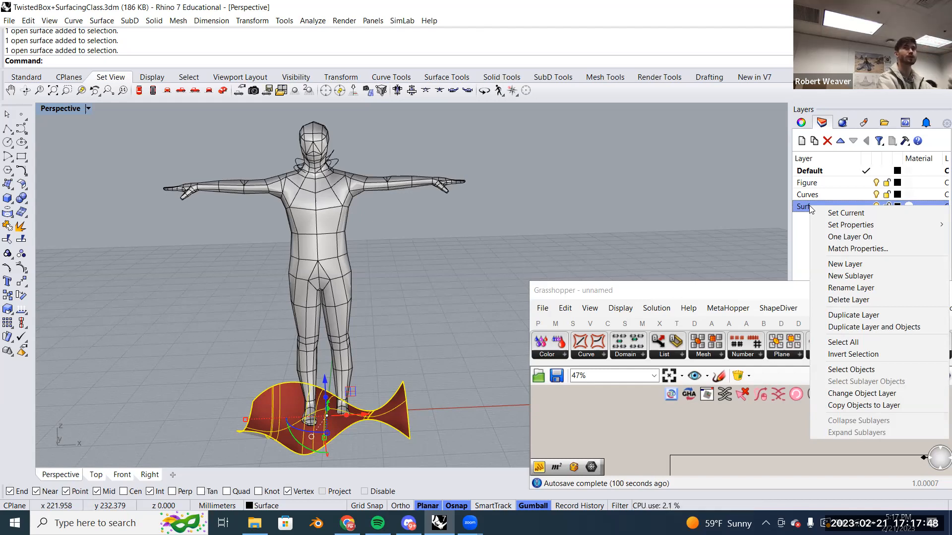
pyautogui.click(892, 394)
pyautogui.click(424, 330)
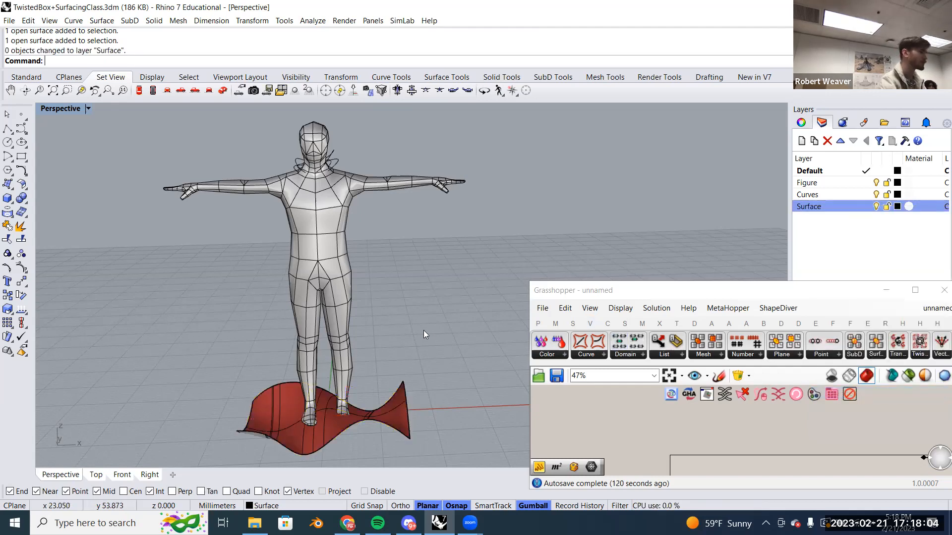
# Hide the Surface layer, then assign the figure mesh to the Figure layer.
pyautogui.click(876, 207)
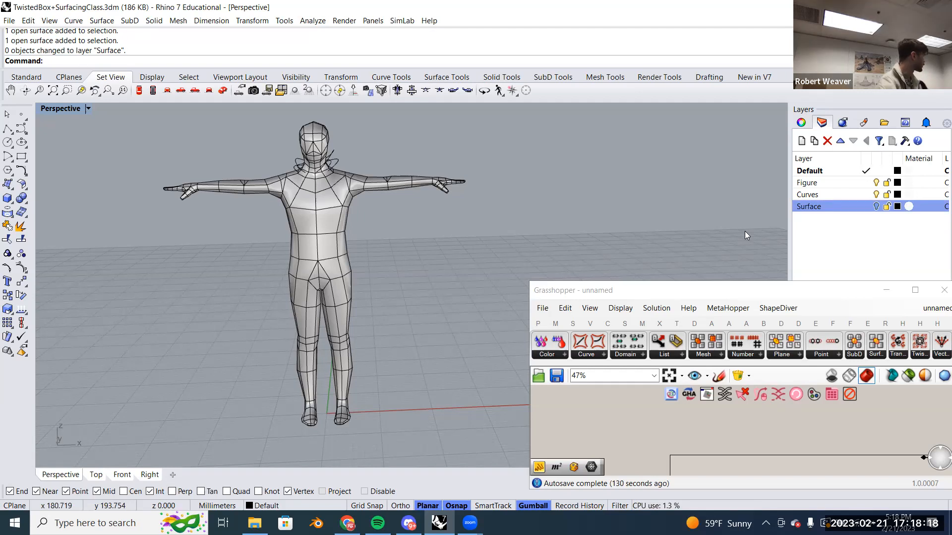
pyautogui.click(332, 238)
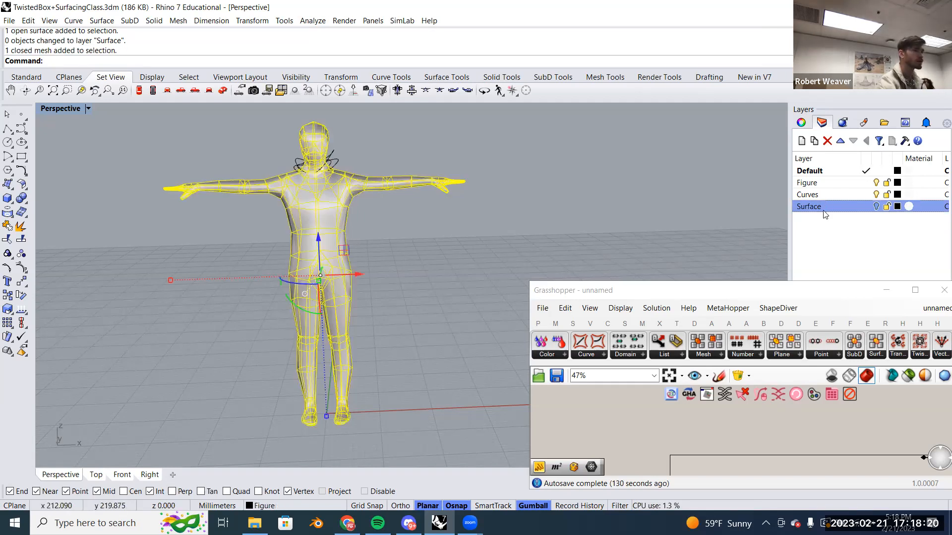
pyautogui.rightClick(819, 186)
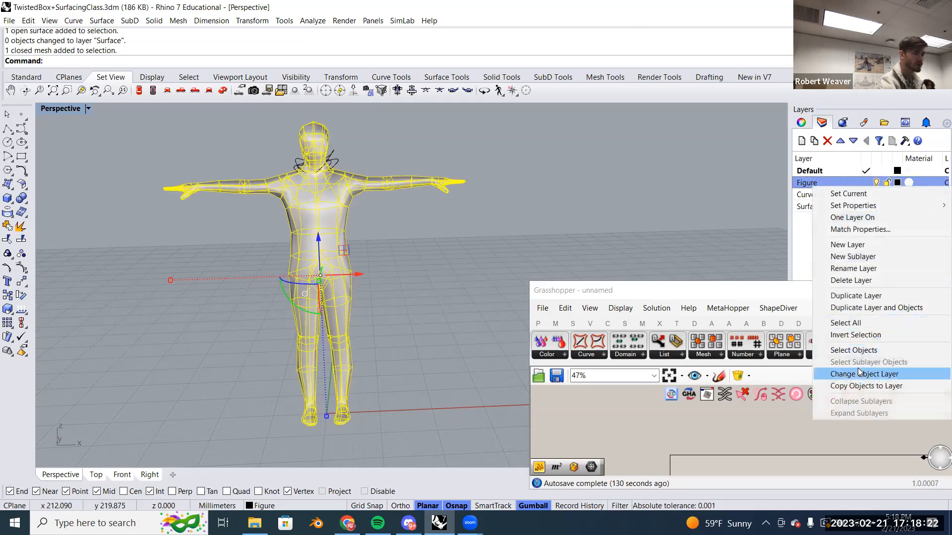
pyautogui.click(862, 374)
# Hide the Figure layer and inspect the neck curves up close on their own.
pyautogui.click(876, 183)
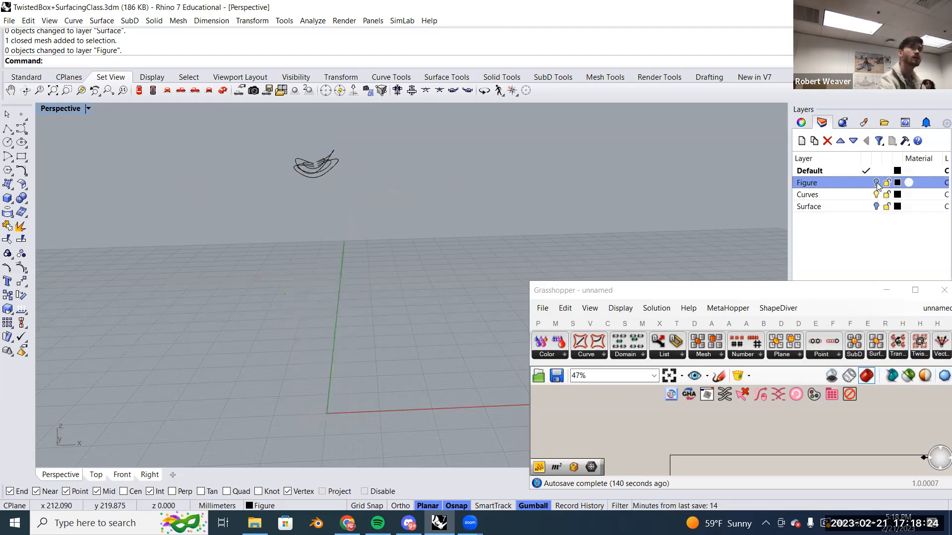
pyautogui.moveTo(420, 259); pyautogui.dragTo(446, 270, button='right')
pyautogui.scroll(4, 454, 274)
pyautogui.scroll(5, 454, 273)
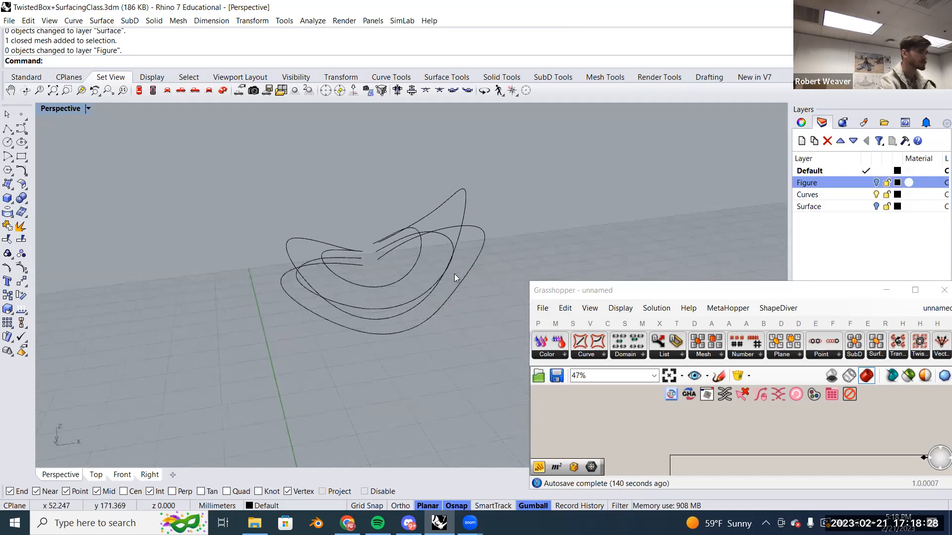
pyautogui.keyDown('shift'); pyautogui.moveTo(454, 273); pyautogui.dragTo(454, 231, button='right'); pyautogui.keyUp('shift')
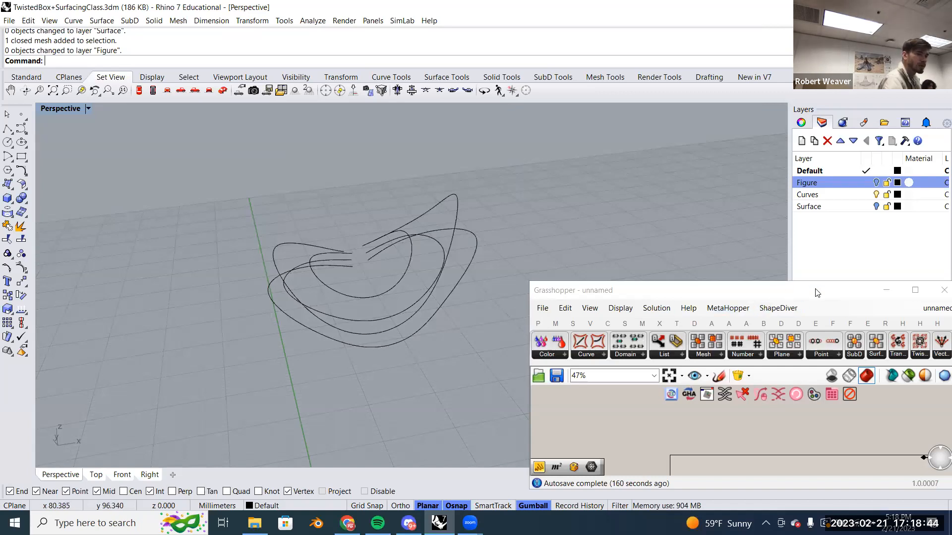
# Make the Figure layer visible again and stretch the Grasshopper window to nearly the full screen height.
pyautogui.click(935, 307)
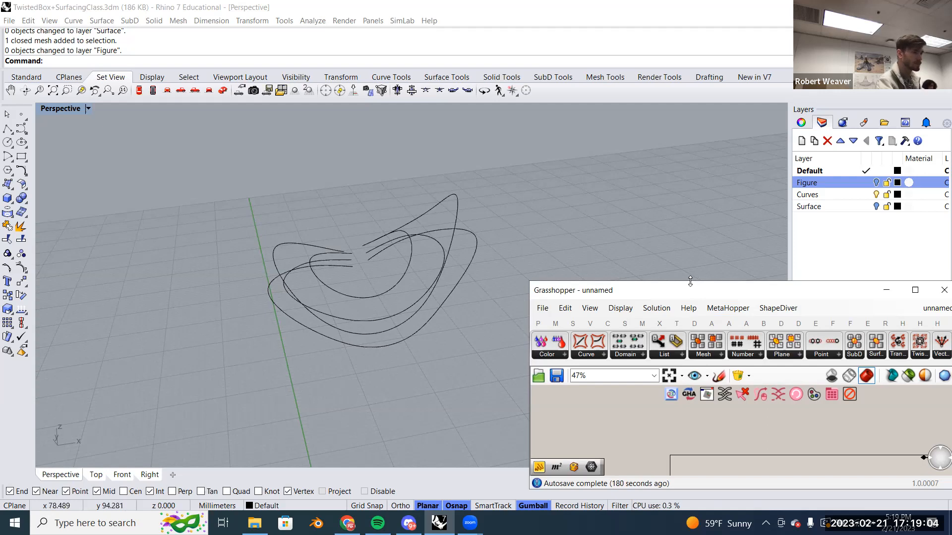
pyautogui.moveTo(690, 281); pyautogui.dragTo(722, 9)
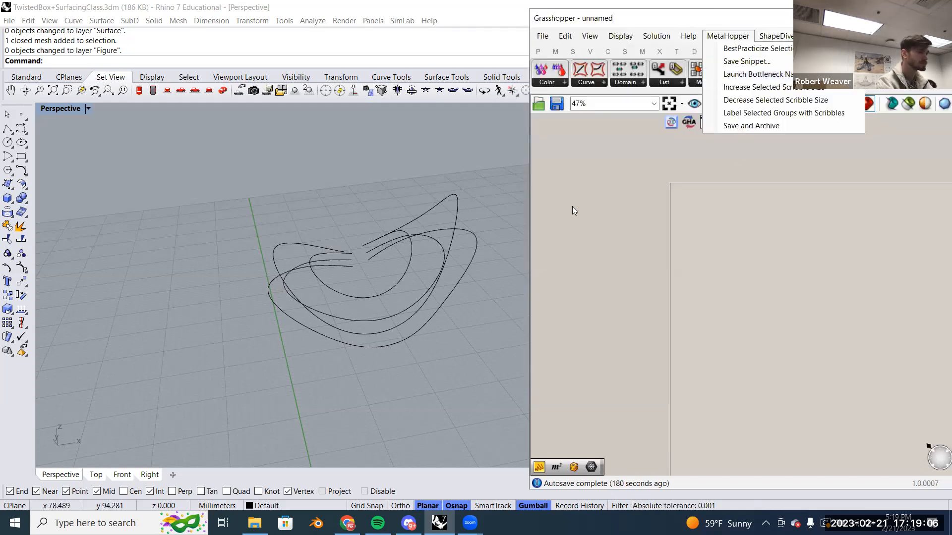
pyautogui.moveTo(468, 264); pyautogui.dragTo(479, 297, button='right')
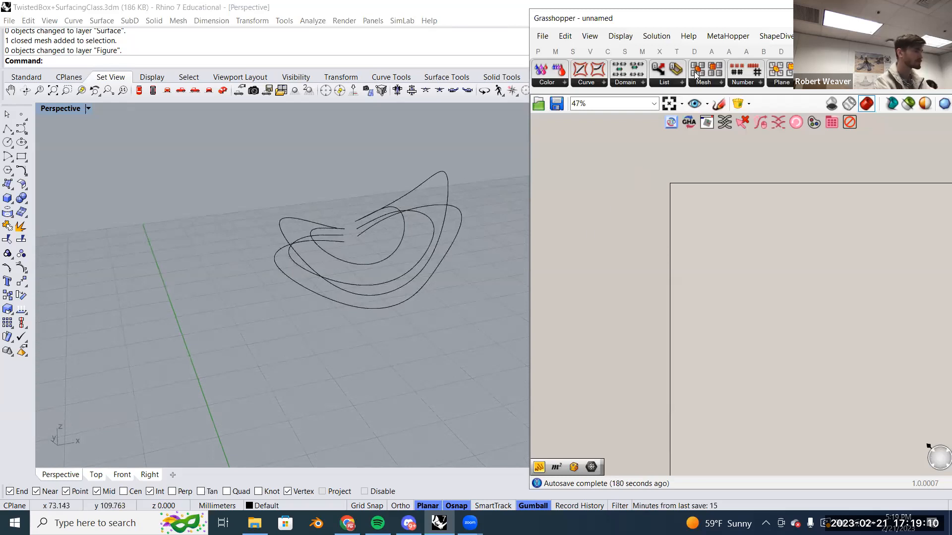
pyautogui.moveTo(759, 9); pyautogui.dragTo(853, 247)
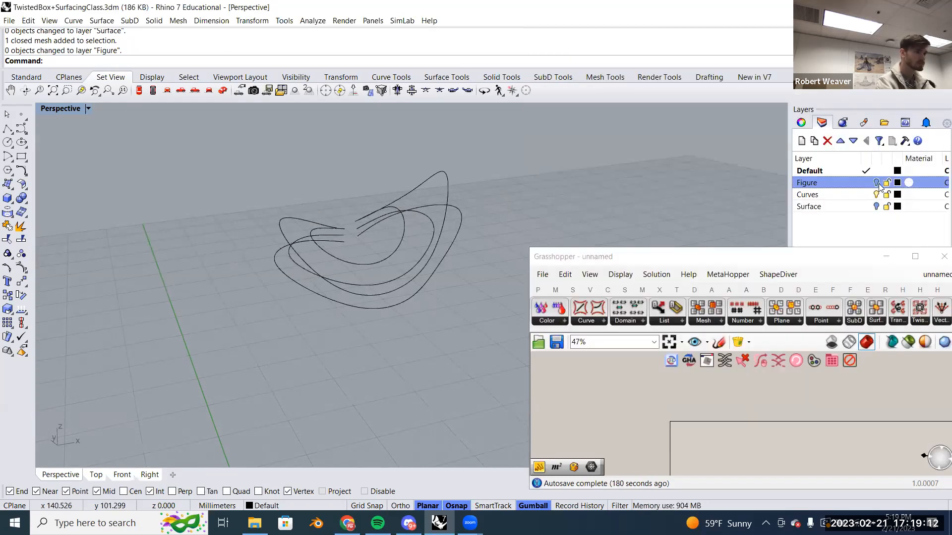
pyautogui.click(876, 183)
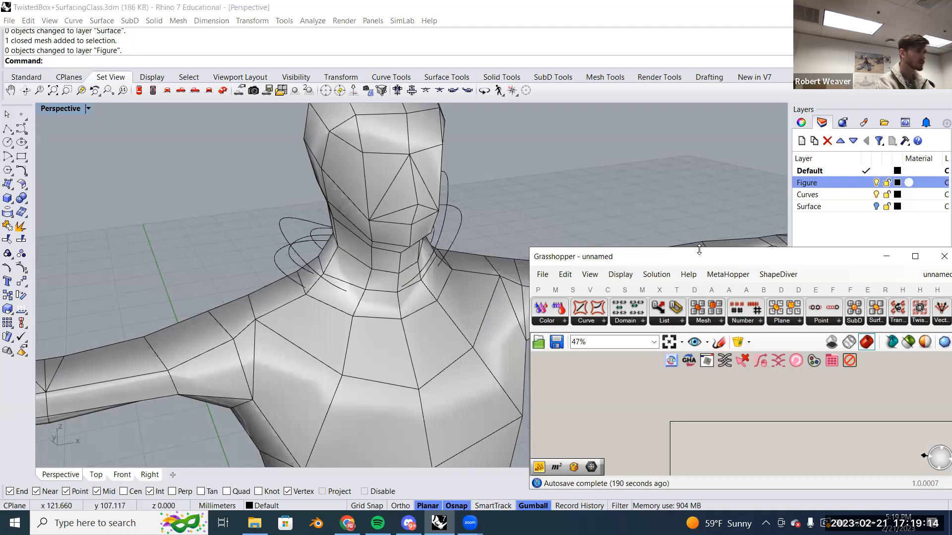
pyautogui.moveTo(699, 250); pyautogui.dragTo(699, 15)
# Select an outer neck curve beside the figure's neck and examine it from slightly different angles, clearing the selection each time.
pyautogui.scroll(5, 341, 224)
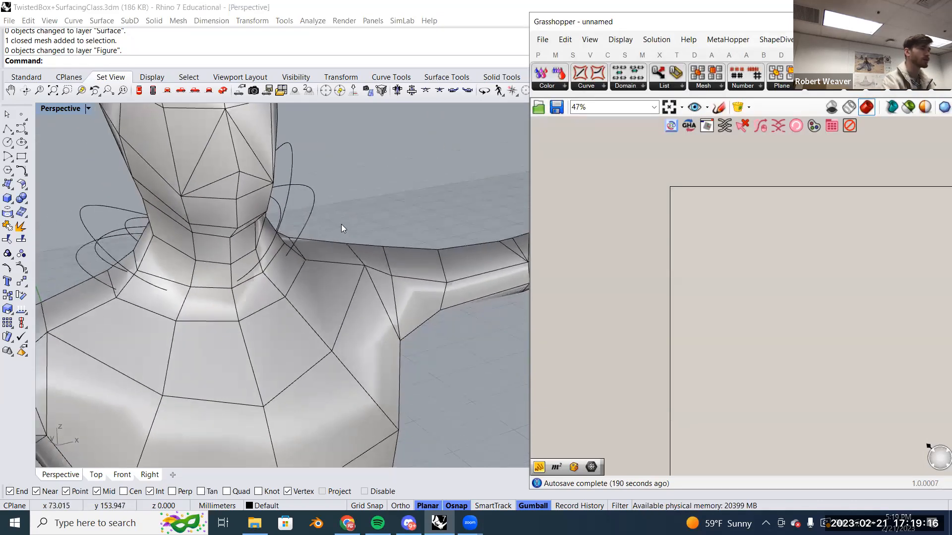
pyautogui.scroll(-5, 341, 224)
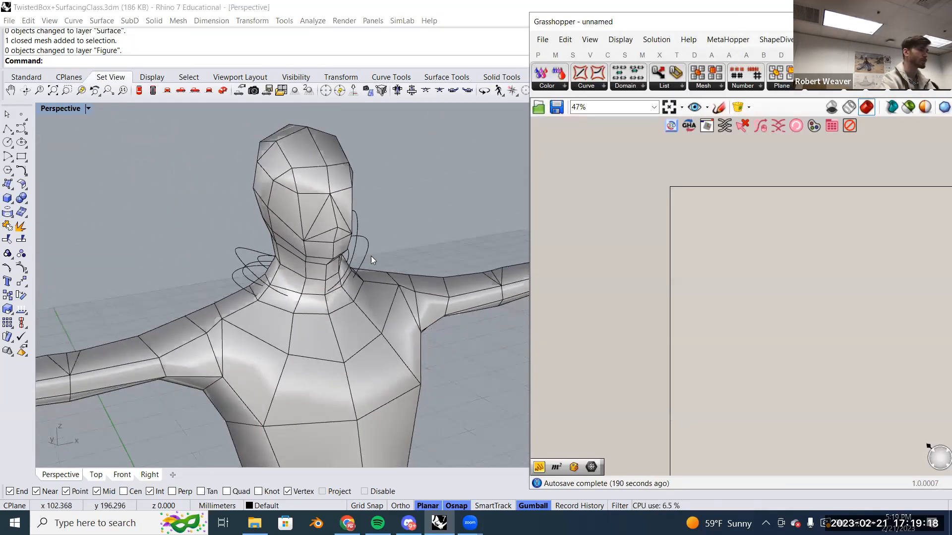
pyautogui.click(368, 256)
pyautogui.moveTo(369, 255); pyautogui.dragTo(391, 255, button='right')
pyautogui.click(411, 249)
pyautogui.scroll(2, 391, 254)
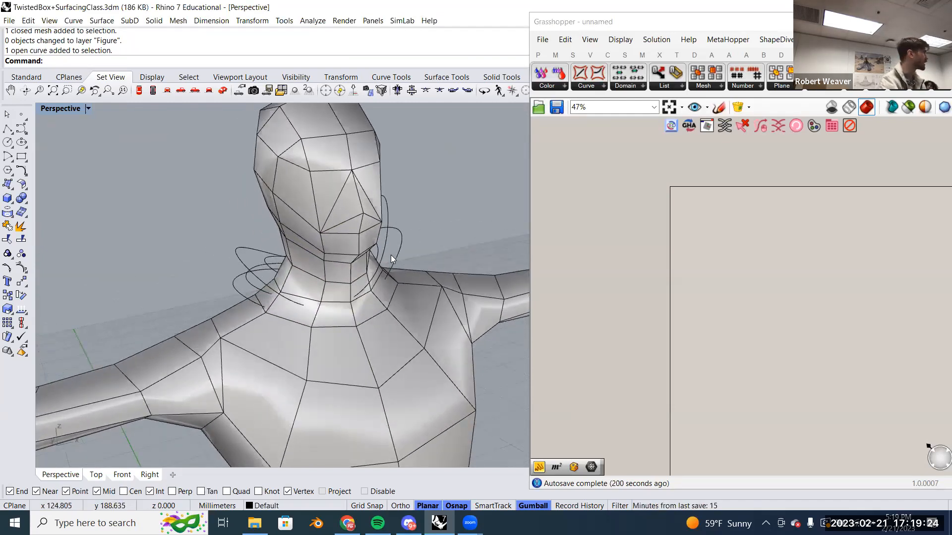
pyautogui.click(399, 256)
pyautogui.moveTo(399, 257); pyautogui.dragTo(437, 257, button='right')
pyautogui.click(449, 251)
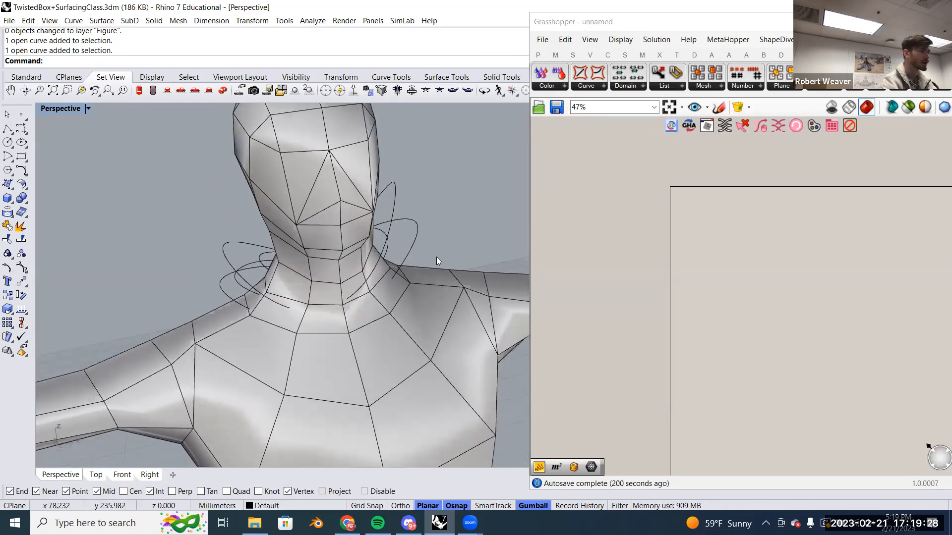
pyautogui.scroll(2, 439, 257)
# Select only the neck curve passing in front of the throat and view its control points from the figure's side.
pyautogui.moveTo(439, 258); pyautogui.dragTo(366, 170)
pyautogui.click(433, 209)
pyautogui.click(359, 238)
pyautogui.moveTo(359, 238); pyautogui.dragTo(424, 242, button='right')
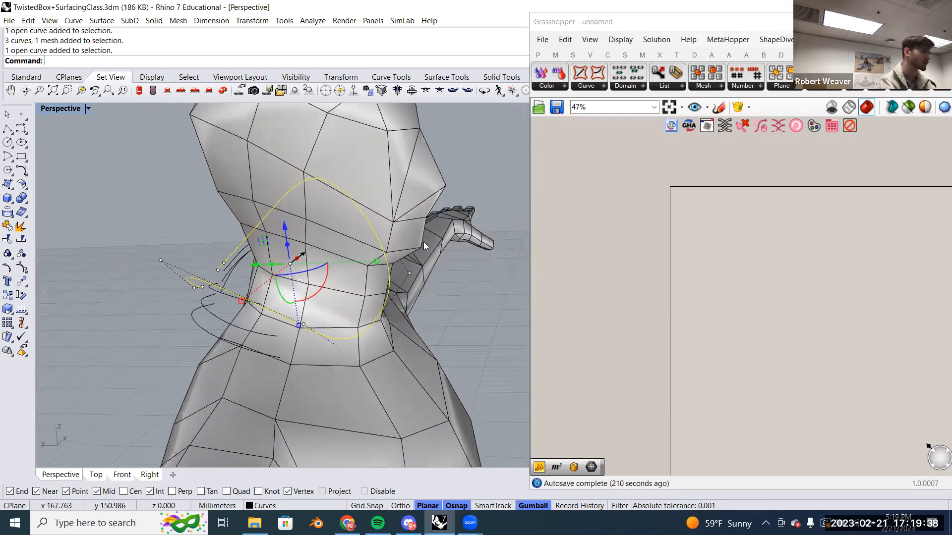
pyautogui.moveTo(453, 312); pyautogui.dragTo(375, 296, button='right')
pyautogui.moveTo(333, 302); pyautogui.dragTo(205, 325, button='right')
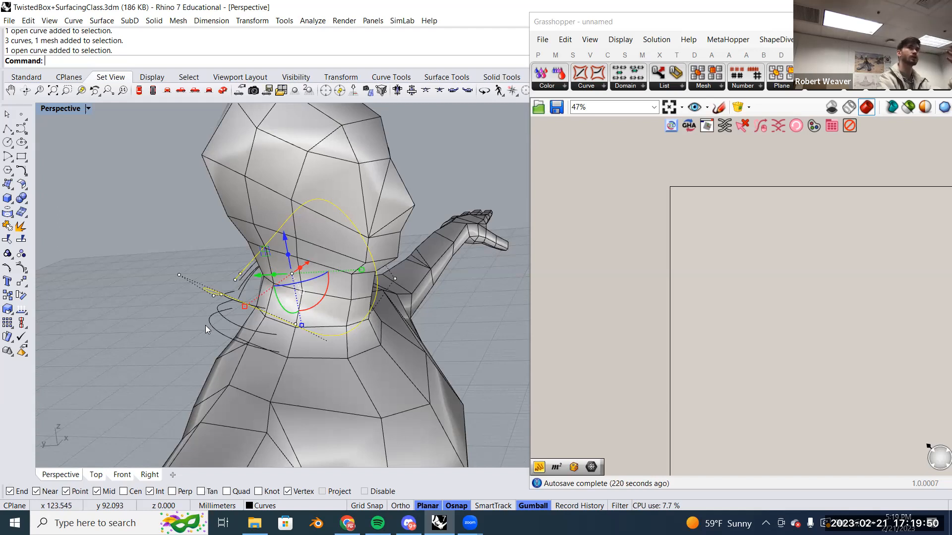
# Pick the curve's control point behind the neck, then select the one in front of the throat and move it outward.
pyautogui.click(179, 274)
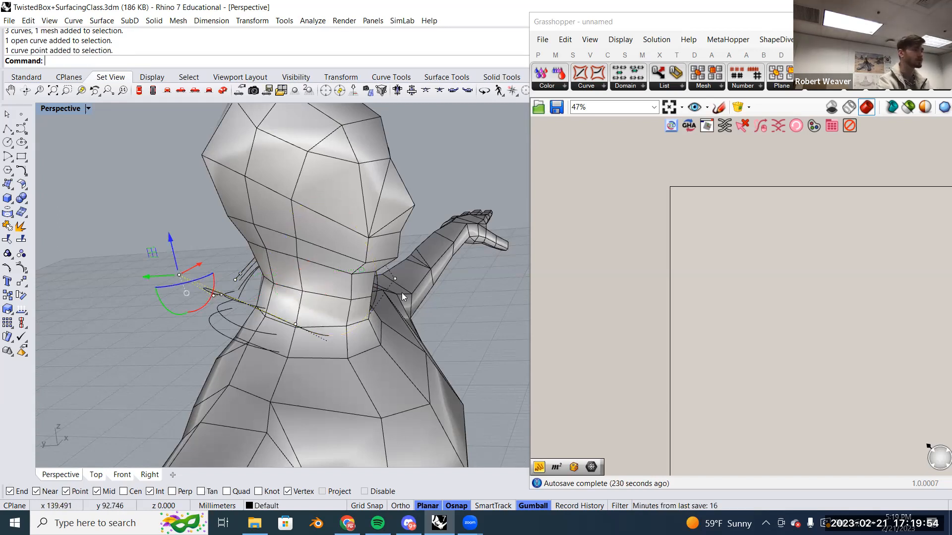
pyautogui.moveTo(240, 302); pyautogui.dragTo(428, 286, button='right')
pyautogui.click(183, 298)
pyautogui.click(384, 292)
pyautogui.moveTo(459, 293); pyautogui.dragTo(486, 296)
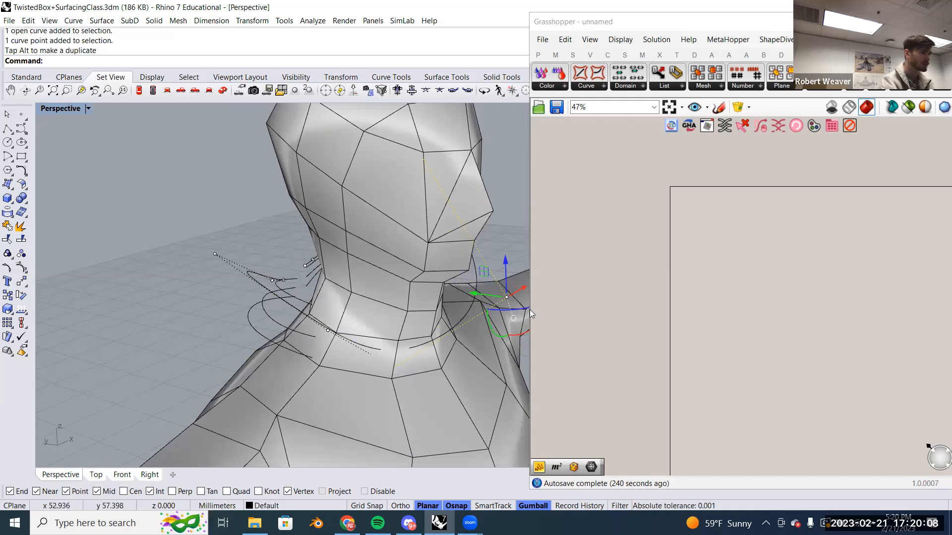
# Turn the gumball off and back on for the selected control point.
pyautogui.moveTo(529, 310); pyautogui.dragTo(446, 417, button='right')
pyautogui.click(524, 506)
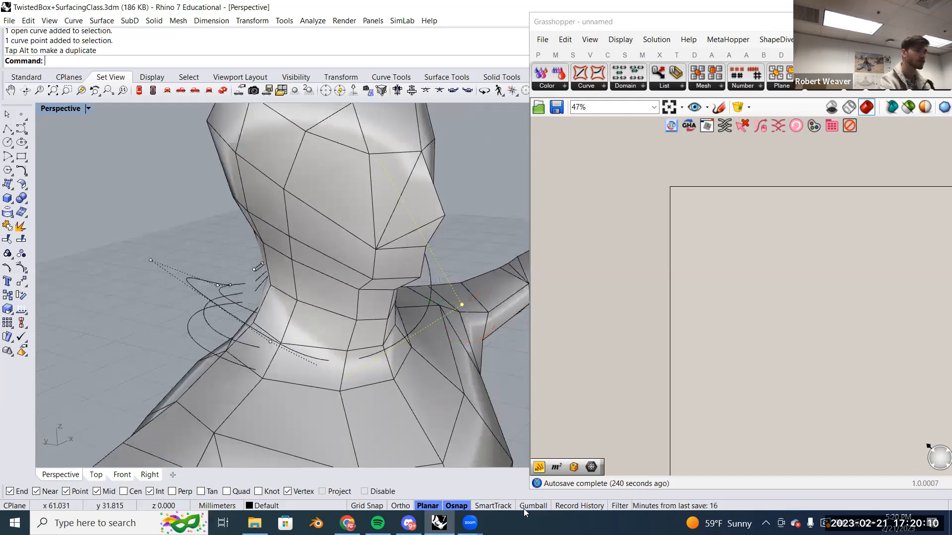
pyautogui.click(531, 506)
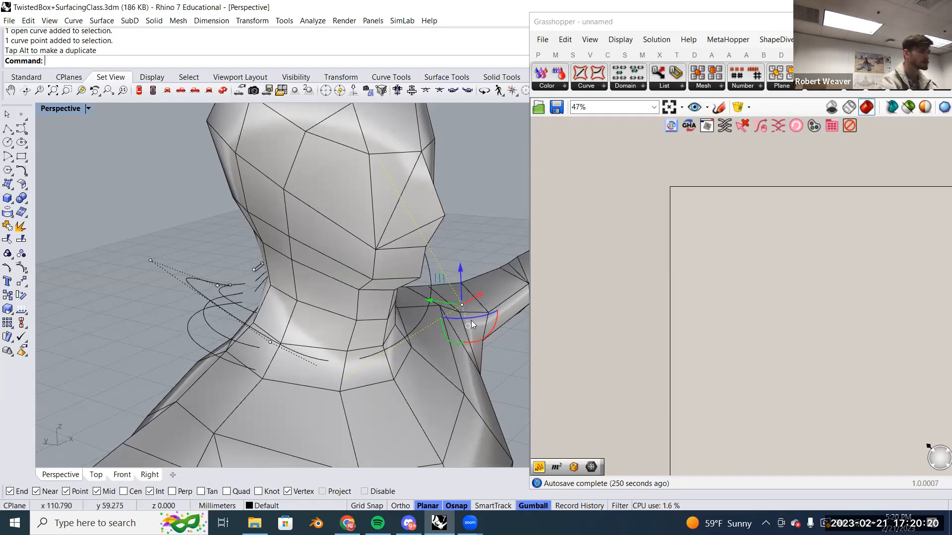
# Align the gumball to the object and shift the front control point slightly along its local axis.
pyautogui.moveTo(470, 322); pyautogui.dragTo(495, 322, button='right')
pyautogui.rightClick(537, 506)
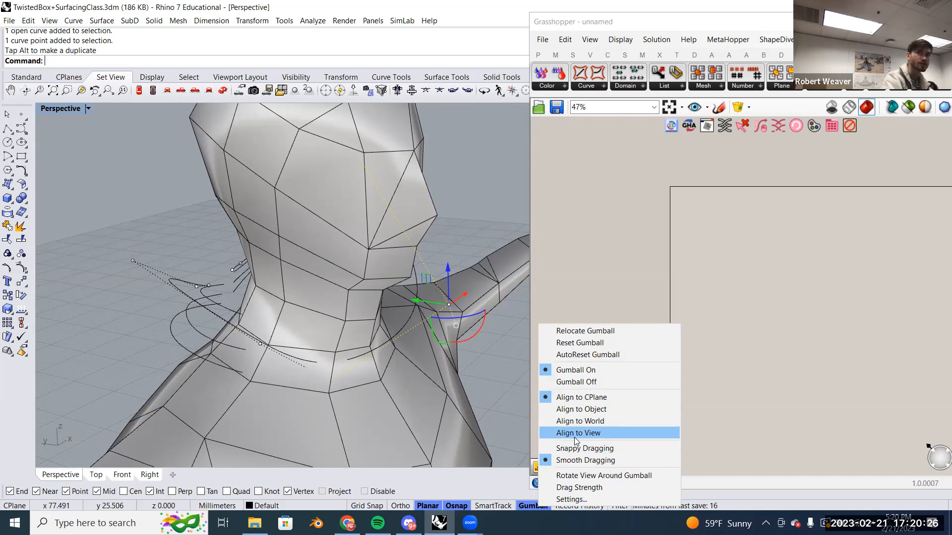
pyautogui.click(603, 409)
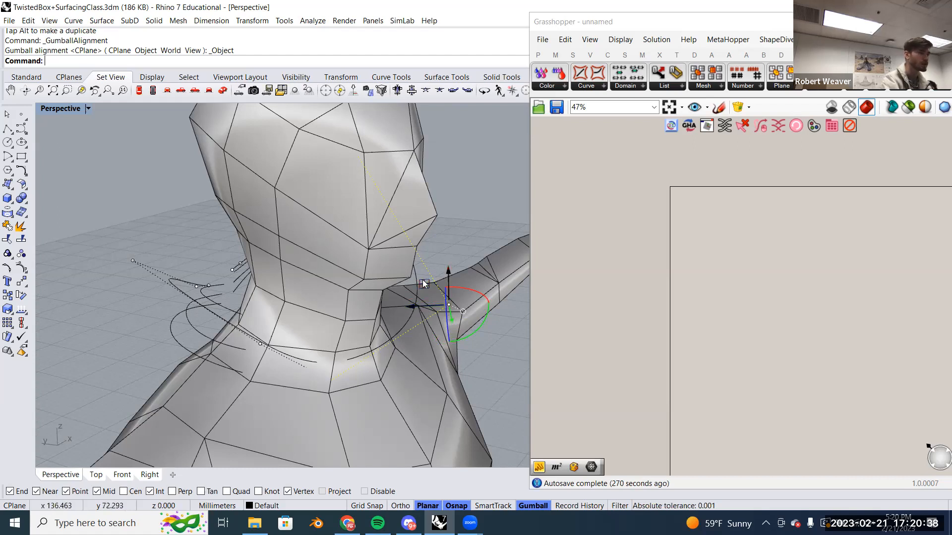
pyautogui.moveTo(411, 308)
pyautogui.mouseDown()
pyautogui.moveTo(393, 307)
pyautogui.moveTo(430, 305)
pyautogui.moveTo(407, 299)
pyautogui.mouseUp()
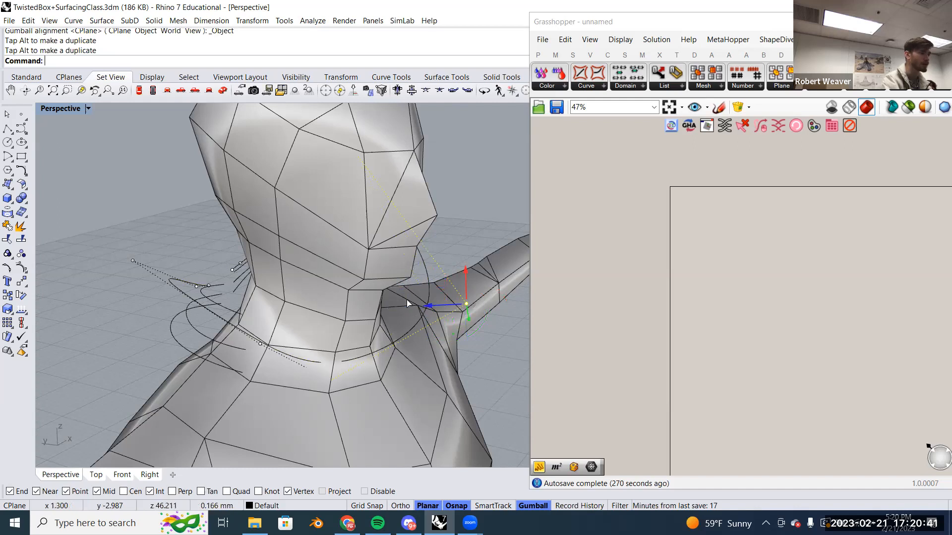
# Set the gumball alignment back to CPlane and view the control point from a slightly different angle.
pyautogui.rightClick(531, 506)
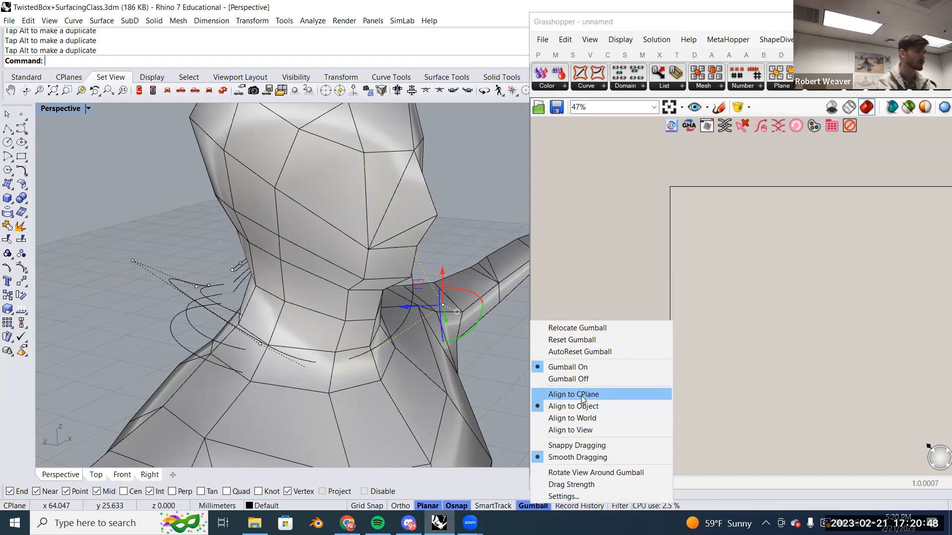
pyautogui.click(581, 396)
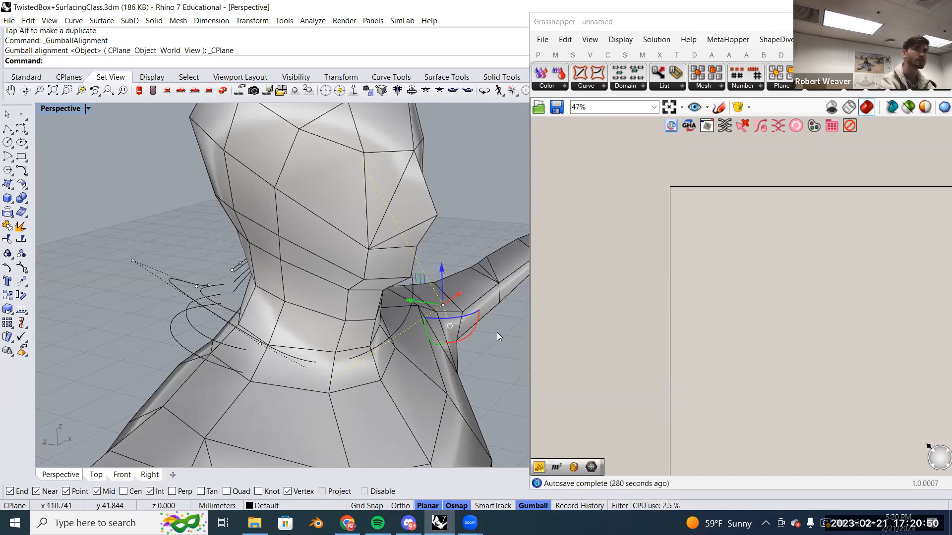
pyautogui.moveTo(485, 333); pyautogui.dragTo(346, 360, button='right')
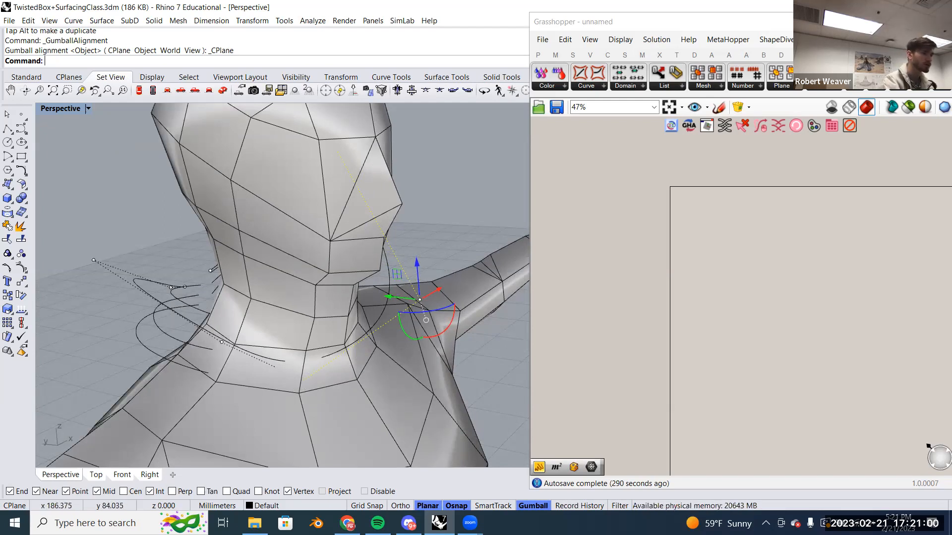
# Shrink the Grasshopper window to uncover the layer list and lock the Figure layer against accidental mesh selection.
pyautogui.moveTo(733, 13); pyautogui.dragTo(733, 320)
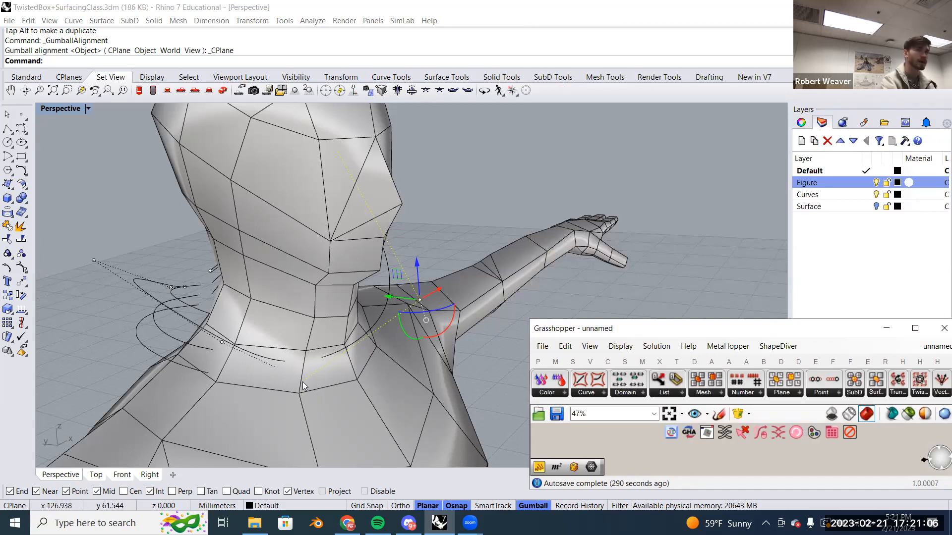
pyautogui.click(320, 387)
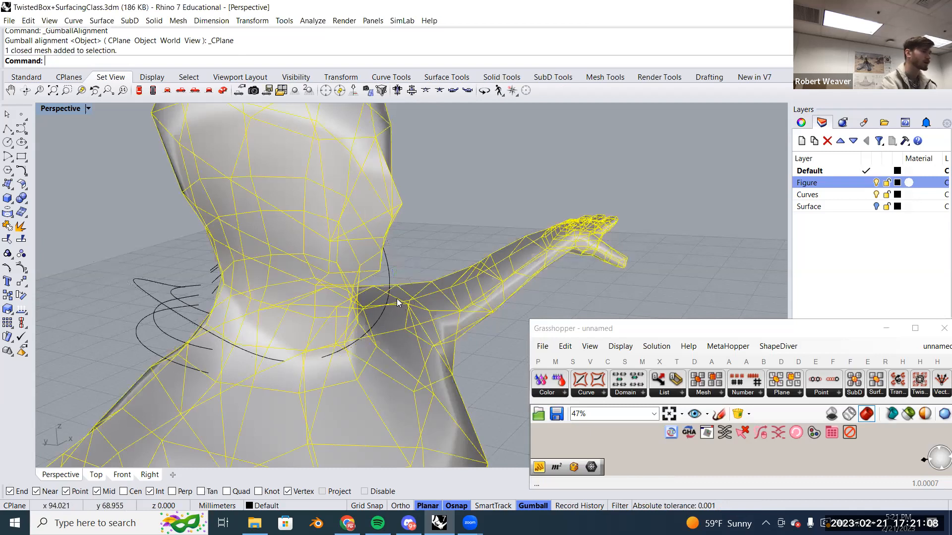
pyautogui.click(422, 252)
pyautogui.click(389, 270)
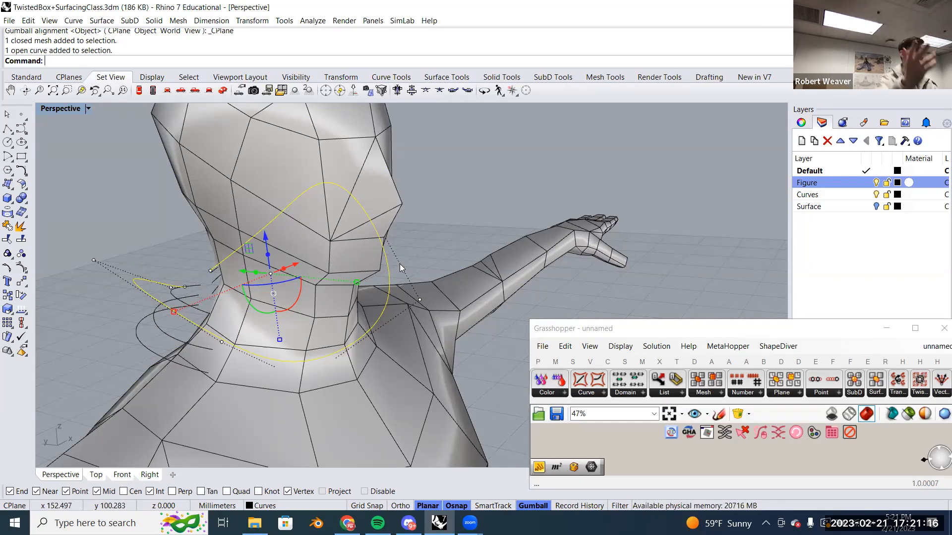
pyautogui.moveTo(401, 268); pyautogui.dragTo(430, 281, button='right')
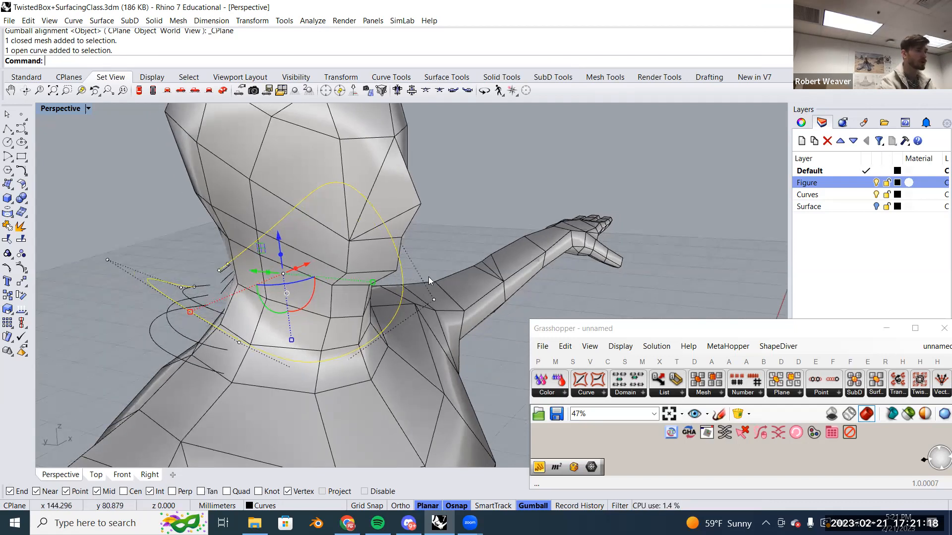
pyautogui.click(458, 289)
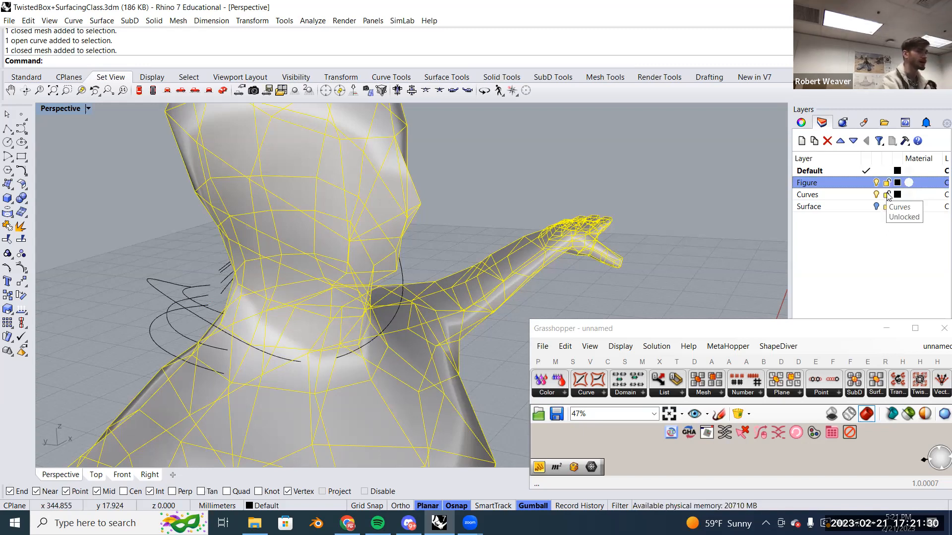
pyautogui.click(886, 182)
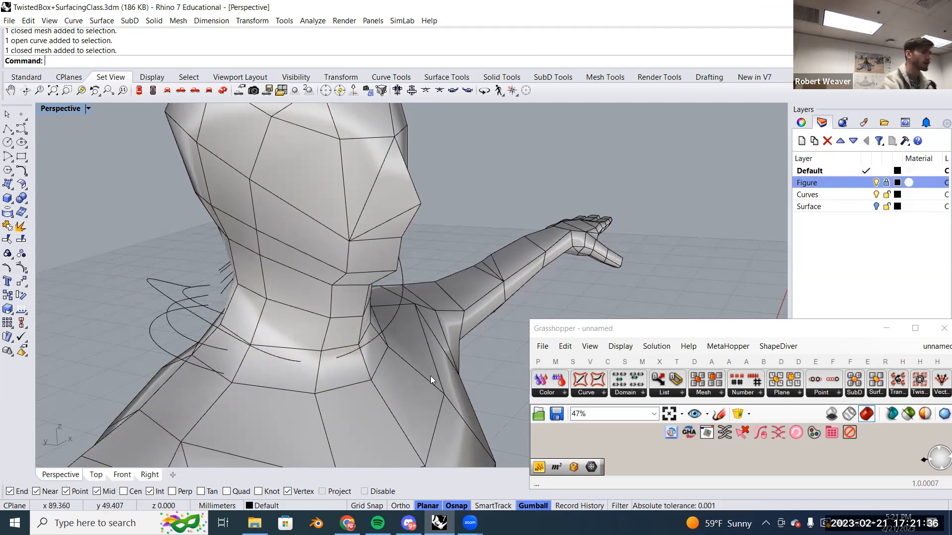
# Reselect the front neck curve, pick its control points before the throat and at the lower neck, and view them from the side.
pyautogui.click(370, 341)
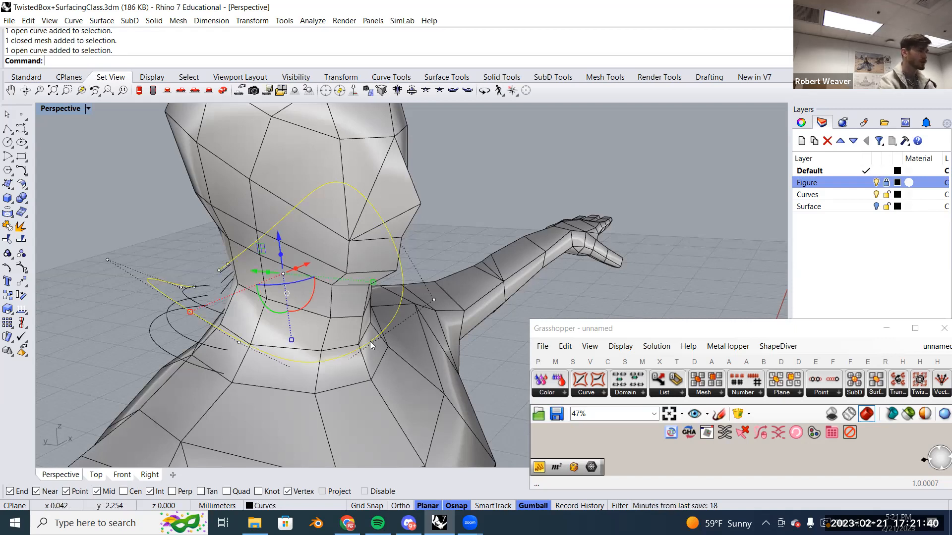
pyautogui.click(434, 299)
pyautogui.click(318, 381)
pyautogui.moveTo(383, 378); pyautogui.dragTo(328, 372, button='right')
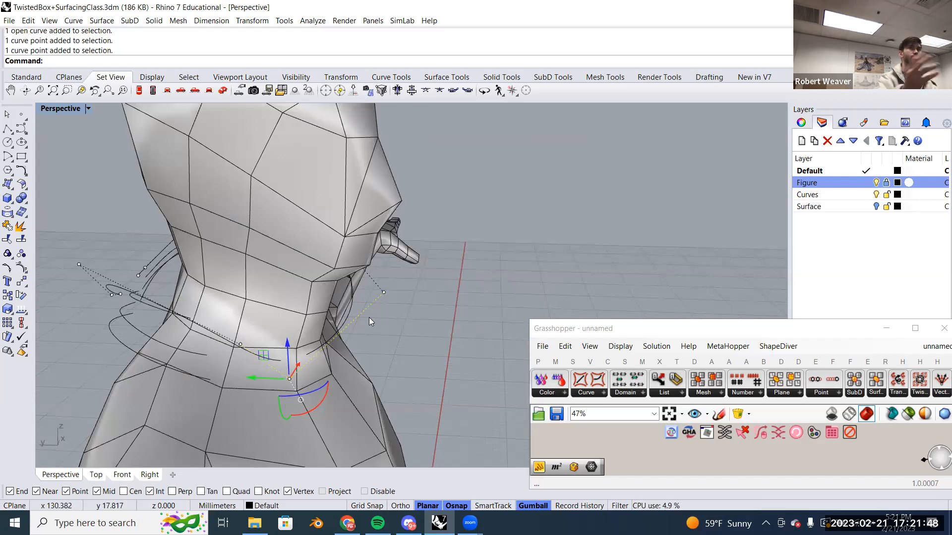
# Move the selected front control points of the neck curve farther out from the throat and clear the selection.
pyautogui.moveTo(250, 381); pyautogui.dragTo(288, 389)
pyautogui.moveTo(292, 388); pyautogui.dragTo(444, 333, button='right')
pyautogui.scroll(-5, 337, 383)
pyautogui.moveTo(297, 293); pyautogui.dragTo(382, 284, button='right')
pyautogui.moveTo(368, 286); pyautogui.dragTo(416, 292)
pyautogui.moveTo(461, 288)
pyautogui.mouseDown(button='right')
pyautogui.moveTo(441, 310)
pyautogui.moveTo(450, 209)
pyautogui.moveTo(475, 209)
pyautogui.mouseUp(button='right')
pyautogui.press('Escape')
pyautogui.press('Escape')
pyautogui.scroll(-1, 372, 259)
pyautogui.moveTo(372, 259); pyautogui.dragTo(379, 260, button='right')
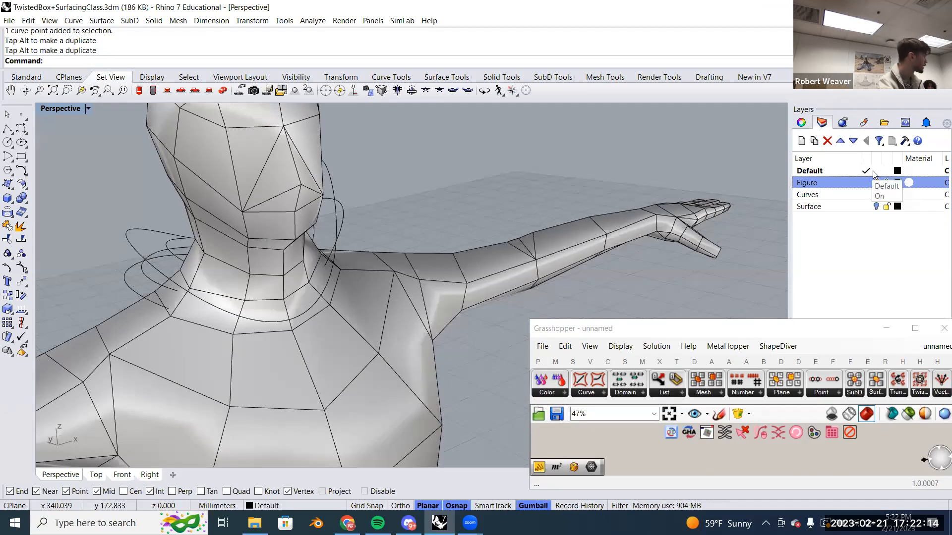
# Select the neck curves one at a time and examine how they sit around the figure's neck.
pyautogui.moveTo(457, 268); pyautogui.dragTo(323, 282, button='right')
pyautogui.click(299, 285)
pyautogui.moveTo(391, 219); pyautogui.dragTo(399, 220, button='right')
pyautogui.click(395, 217)
pyautogui.moveTo(390, 263); pyautogui.dragTo(391, 264, button='right')
pyautogui.click(411, 292)
pyautogui.moveTo(480, 287); pyautogui.dragTo(215, 320, button='right')
pyautogui.click(482, 291)
pyautogui.click(223, 290)
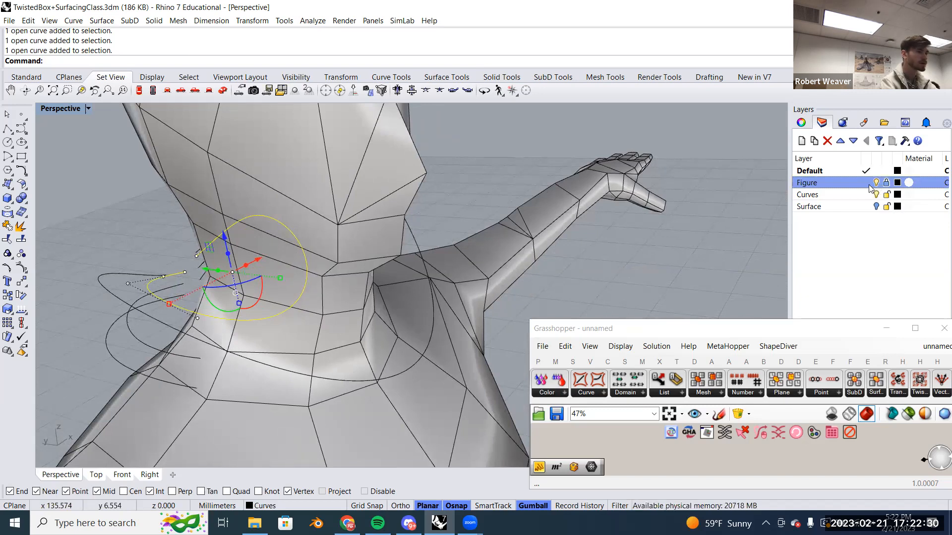
# Hide the Figure layer to leave only the neck curves in view and clear the curve selection.
pyautogui.click(876, 183)
pyautogui.moveTo(340, 262); pyautogui.dragTo(429, 280, button='right')
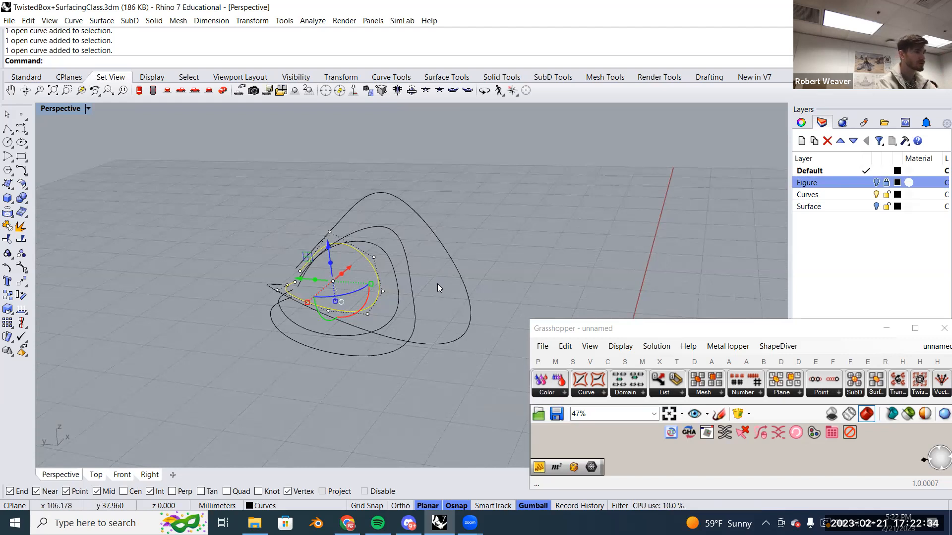
pyautogui.click(438, 291)
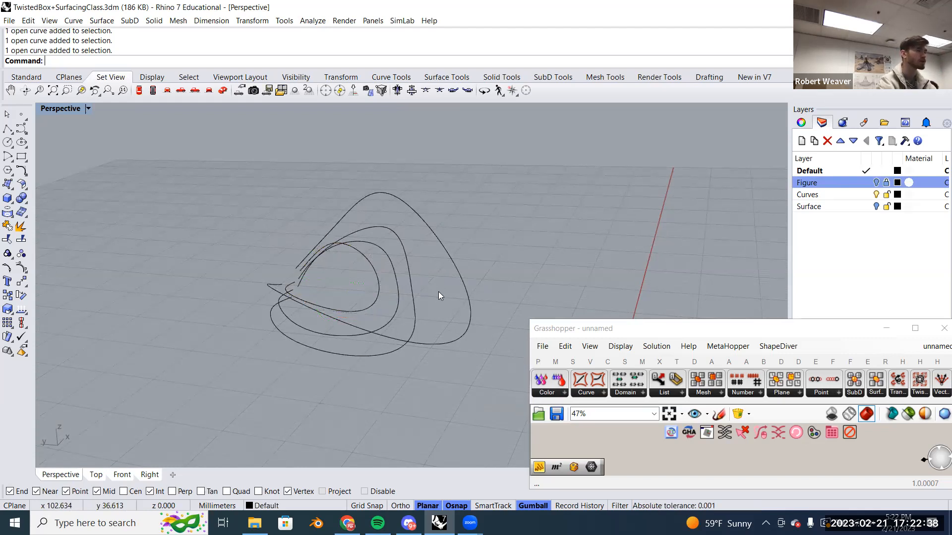
# Pull two neighbouring front control points of the lowest neck curve farther outward together.
pyautogui.click(414, 325)
pyautogui.click(419, 325)
pyautogui.keyDown('shift'); pyautogui.click(404, 349); pyautogui.keyUp('shift')
pyautogui.moveTo(386, 335); pyautogui.dragTo(440, 338)
# Pull two neighbouring front control points of the next neck curve inward from the lowest one farther outward.
pyautogui.click(393, 319)
pyautogui.click(401, 306)
pyautogui.keyDown('shift'); pyautogui.click(388, 328); pyautogui.keyUp('shift')
pyautogui.moveTo(368, 314); pyautogui.dragTo(429, 319)
# Pull two neighbouring front control points of the innermost neck curve farther outward and clear the selection.
pyautogui.click(372, 302)
pyautogui.click(374, 305)
pyautogui.click(383, 291)
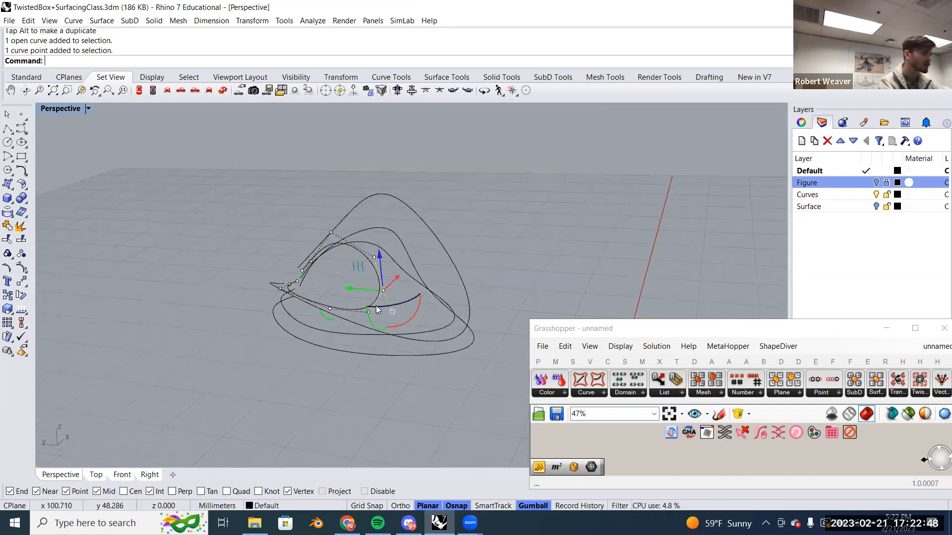
pyautogui.keyDown('shift'); pyautogui.click(369, 312); pyautogui.keyUp('shift')
pyautogui.moveTo(346, 299); pyautogui.dragTo(467, 282)
pyautogui.press('Escape')
# Show the Figure layer again and raise one front control point of a neck curve slightly.
pyautogui.click(876, 183)
pyautogui.moveTo(558, 210); pyautogui.dragTo(452, 304, button='right')
pyautogui.scroll(3, 508, 218)
pyautogui.click(495, 234)
pyautogui.click(466, 325)
pyautogui.moveTo(448, 296); pyautogui.dragTo(445, 262)
pyautogui.click(531, 266)
pyautogui.moveTo(531, 267); pyautogui.dragTo(514, 269, button='right')
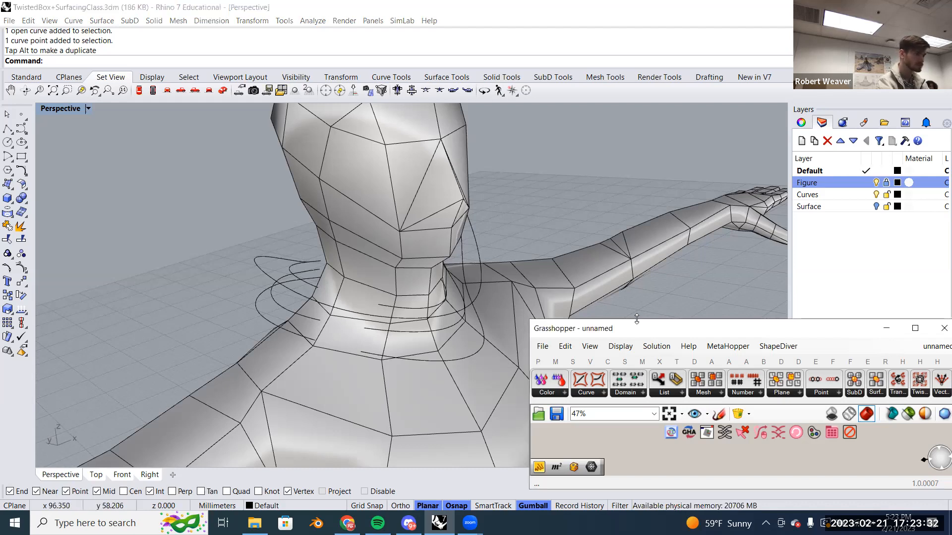
# Enlarge the Grasshopper window upward to get a full empty canvas beside the Rhino viewport.
pyautogui.moveTo(637, 319); pyautogui.dragTo(630, 12)
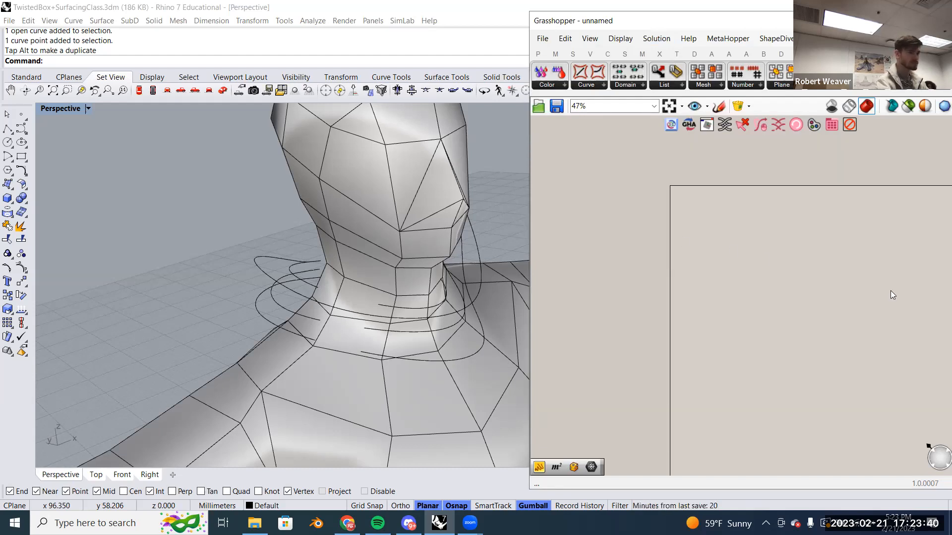
pyautogui.moveTo(679, 258); pyautogui.dragTo(583, 226, button='right')
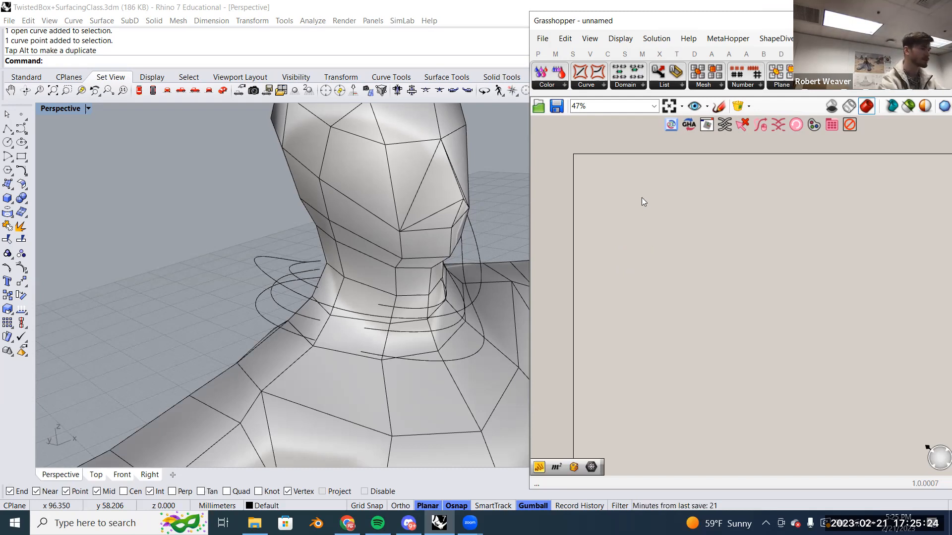
pyautogui.scroll(3, 642, 264)
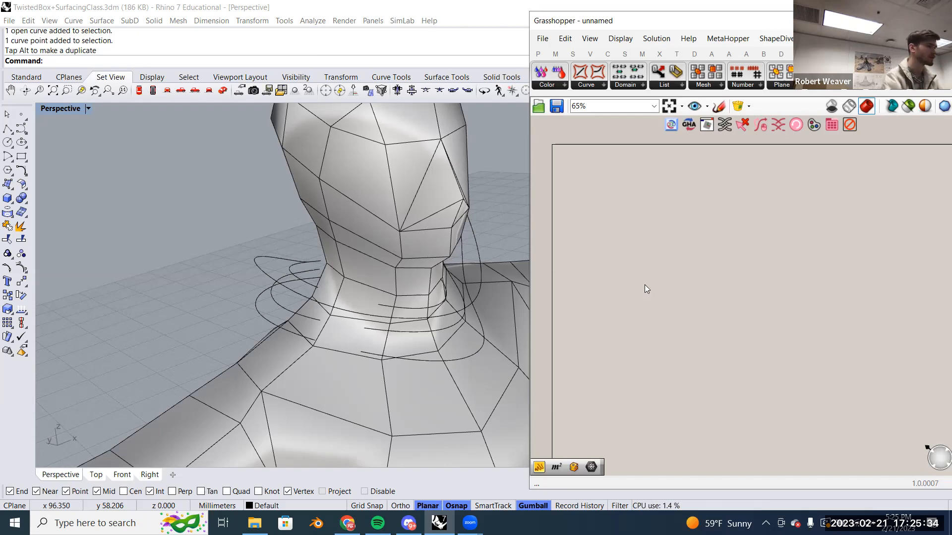
pyautogui.moveTo(621, 283); pyautogui.dragTo(627, 264, button='right')
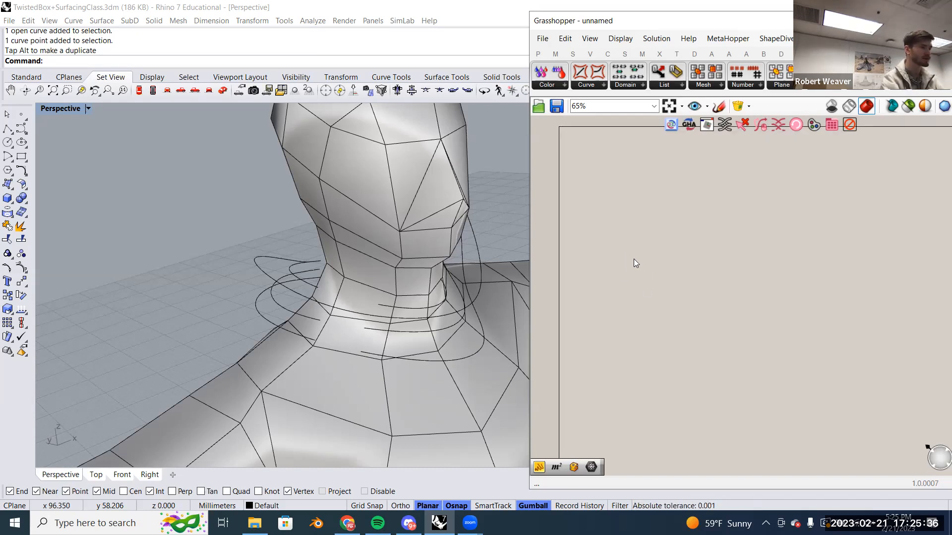
# Check the curves around the neck, hide the Figure layer, and restore the tall Grasshopper window.
pyautogui.moveTo(489, 251); pyautogui.dragTo(414, 239, button='right')
pyautogui.click(466, 237)
pyautogui.click(415, 240)
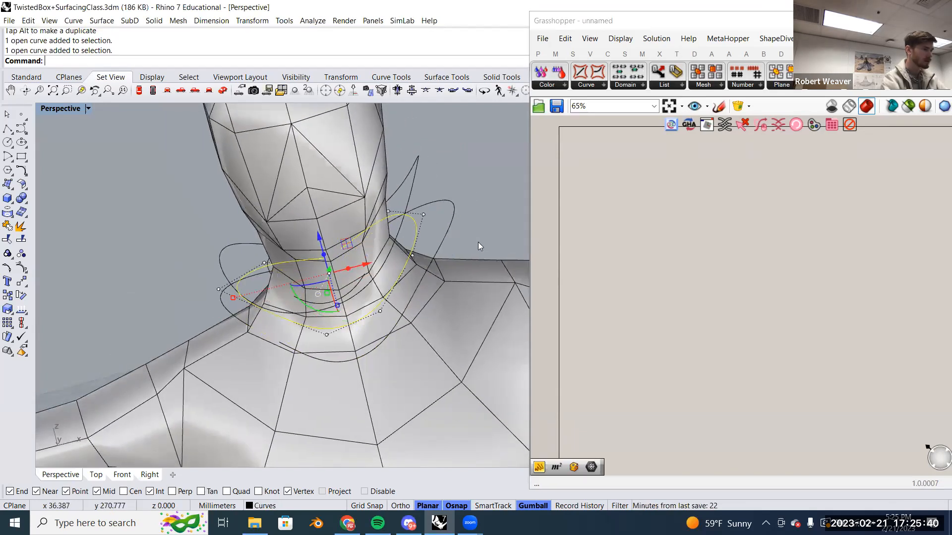
pyautogui.click(478, 242)
pyautogui.moveTo(478, 242); pyautogui.dragTo(497, 243, button='right')
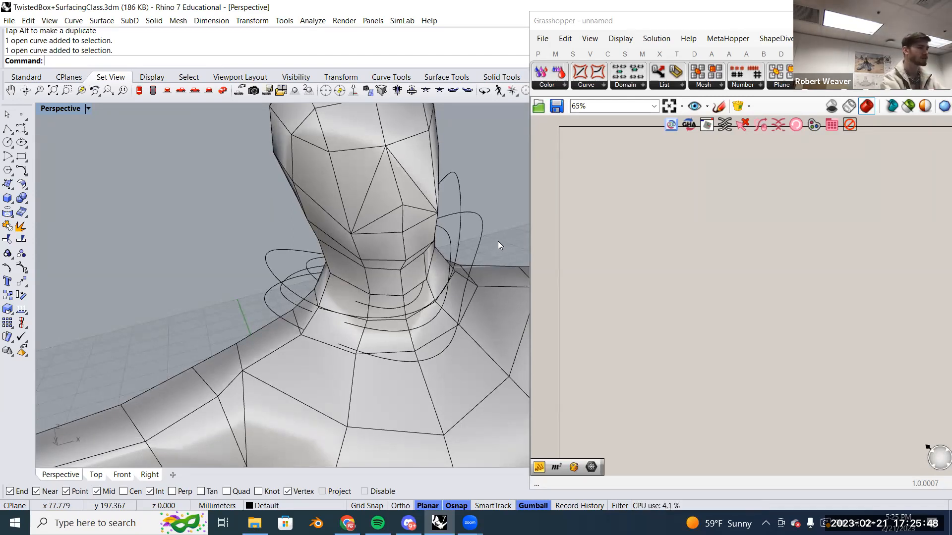
pyautogui.moveTo(485, 249); pyautogui.dragTo(432, 238, button='right')
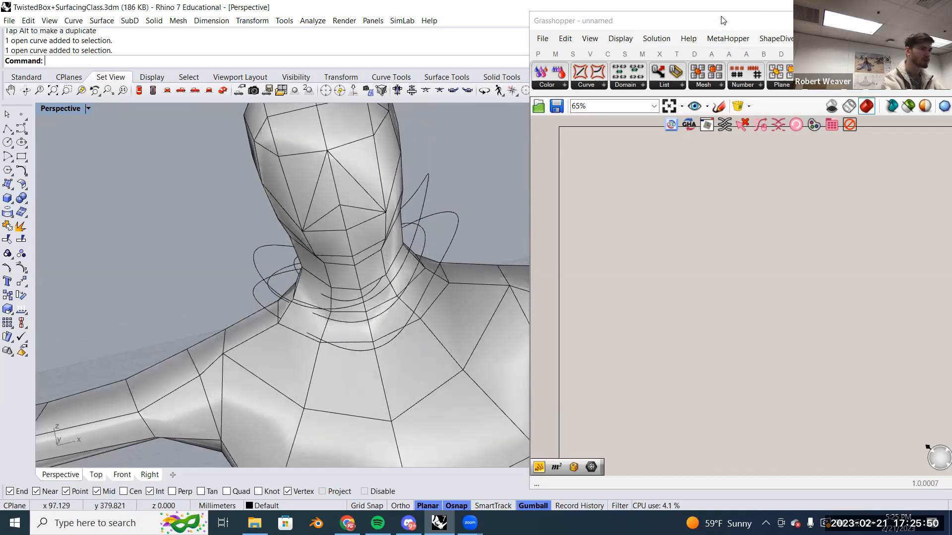
pyautogui.moveTo(722, 13); pyautogui.dragTo(721, 268)
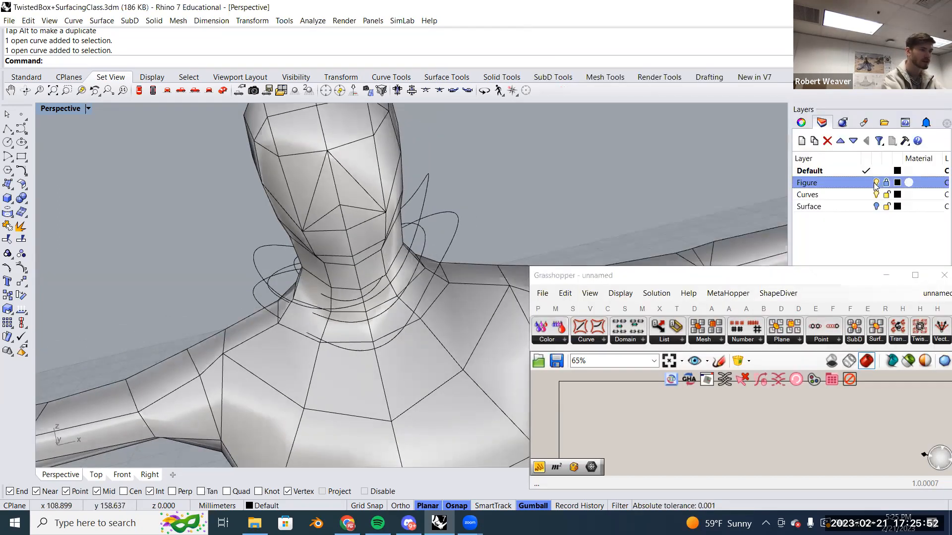
pyautogui.click(876, 186)
pyautogui.moveTo(721, 267); pyautogui.dragTo(721, 7)
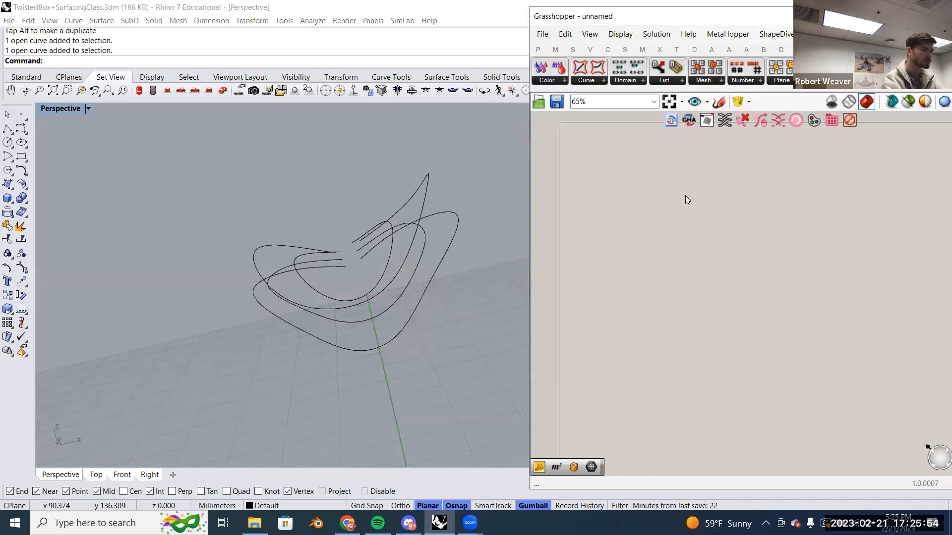
# Place a Curve parameter on the empty Grasshopper canvas.
pyautogui.doubleClick(678, 237)
pyautogui.write('curce')
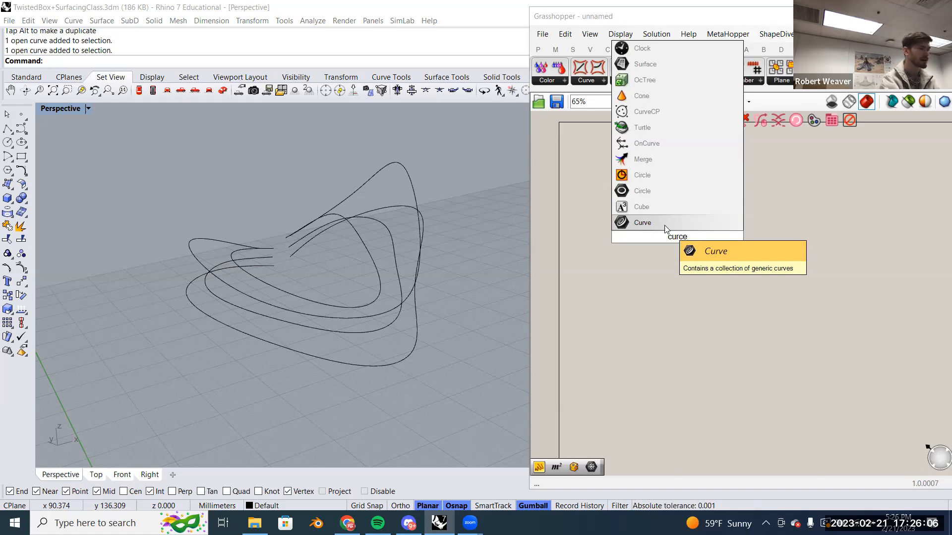
pyautogui.click(666, 229)
pyautogui.moveTo(676, 236); pyautogui.dragTo(643, 221)
pyautogui.scroll(5, 643, 222)
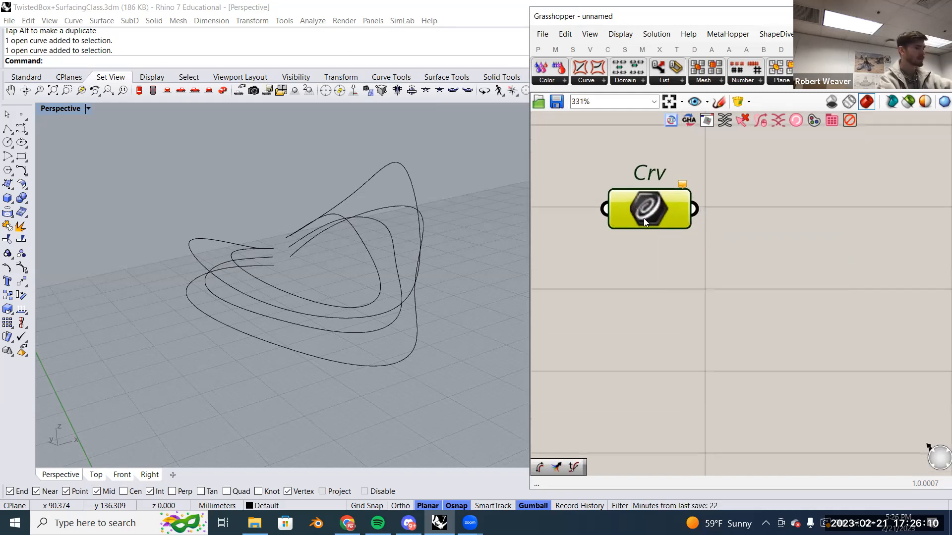
# Duplicate the Curve parameter until there are four copies stacked in a column.
pyautogui.hotkey('ctrl', 'c')
pyautogui.hotkey('ctrl', 'v')
pyautogui.hotkey('ctrl', 'a')
pyautogui.hotkey('ctrl', 'c')
pyautogui.hotkey('ctrl', 'v')
pyautogui.moveTo(653, 226); pyautogui.dragTo(664, 347)
pyautogui.click(748, 275)
pyautogui.scroll(-3, 694, 277)
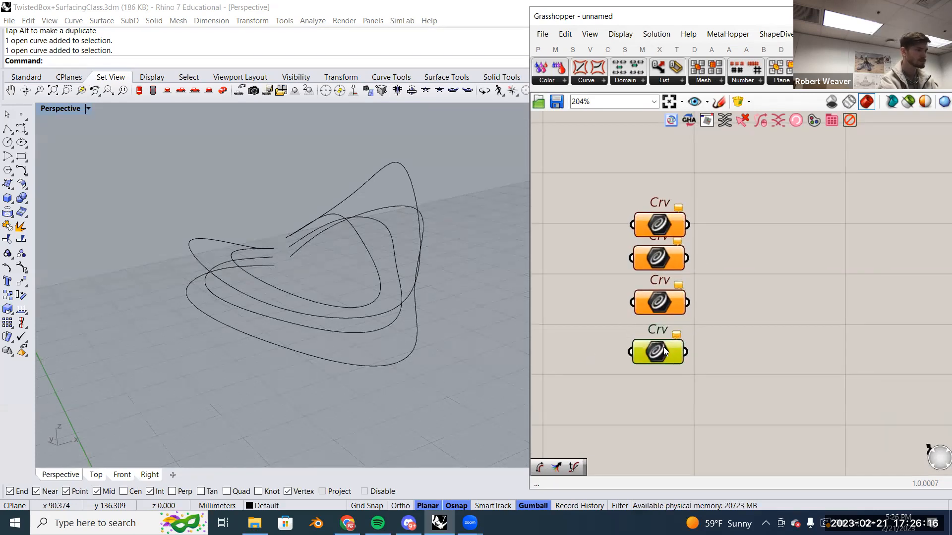
# Space the four Curve parameters apart, then align them and distribute them evenly in one vertical column.
pyautogui.moveTo(661, 256); pyautogui.dragTo(661, 259)
pyautogui.moveTo(660, 223); pyautogui.dragTo(660, 204)
pyautogui.click(657, 249)
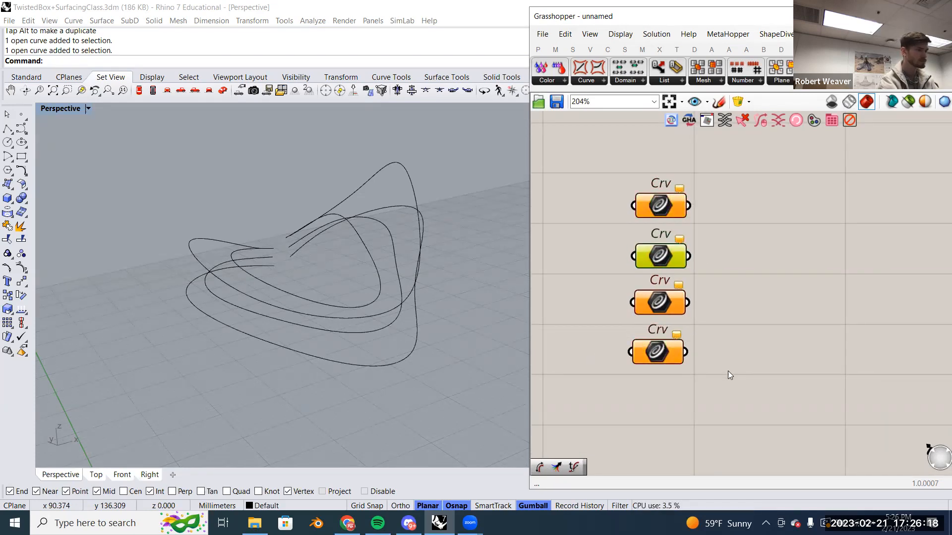
pyautogui.moveTo(728, 371); pyautogui.dragTo(644, 171)
pyautogui.click(651, 184)
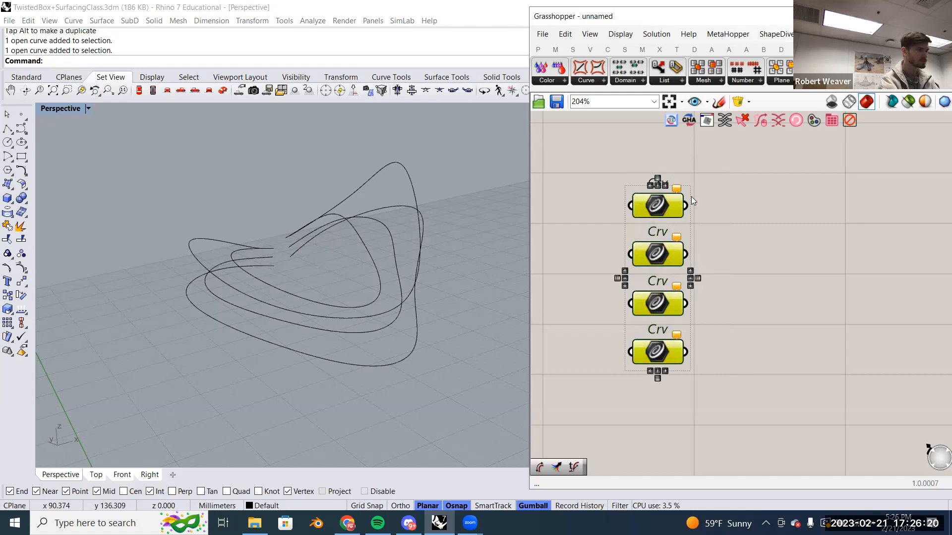
pyautogui.click(704, 223)
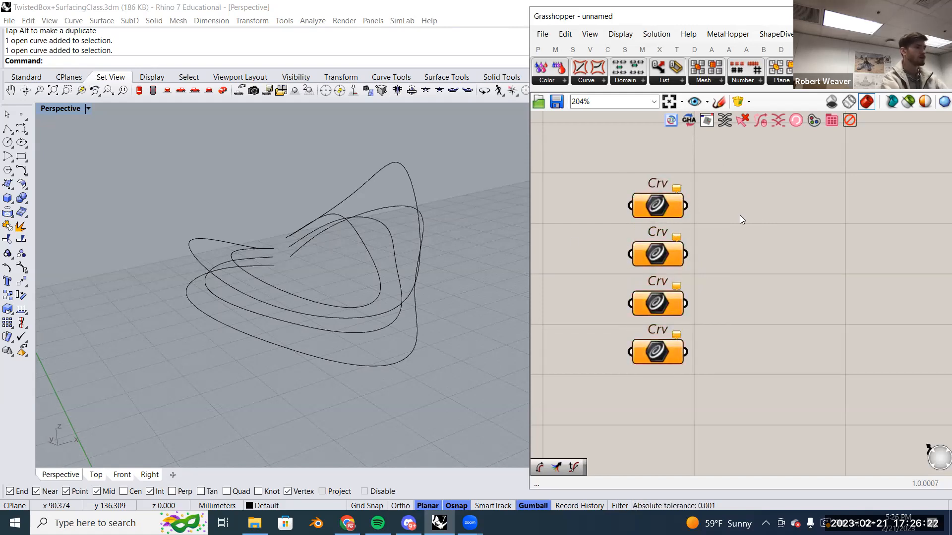
# Select the neck curves individually up close to tell the four loops apart.
pyautogui.moveTo(422, 248); pyautogui.dragTo(338, 278, button='right')
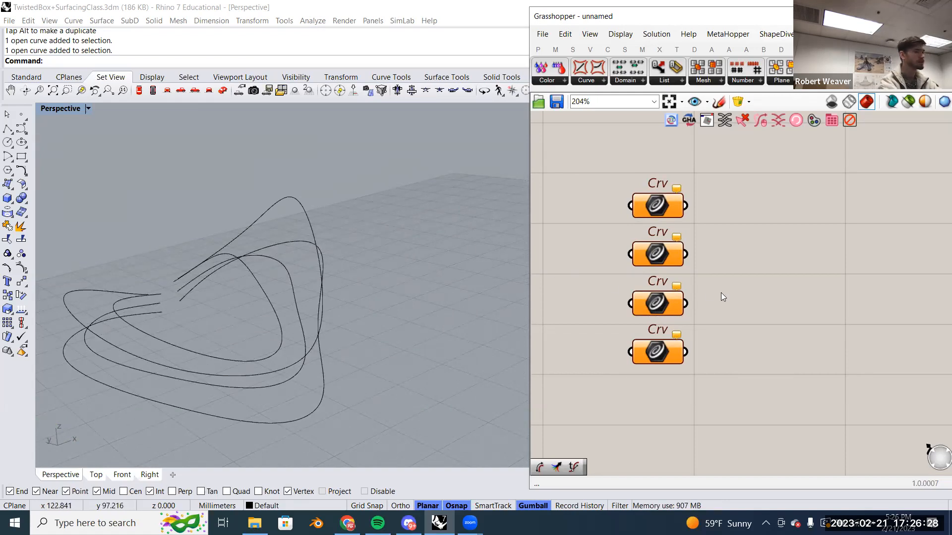
pyautogui.scroll(1, 781, 296)
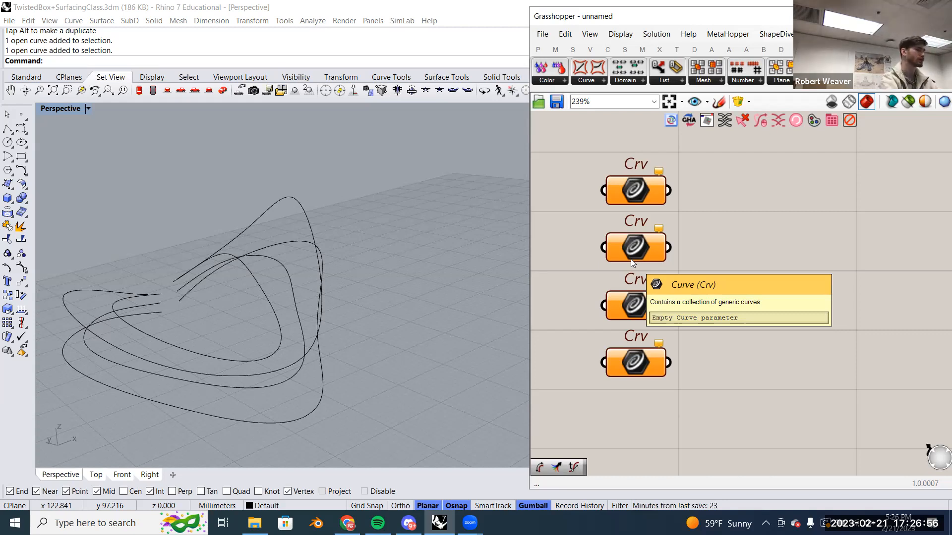
pyautogui.scroll(8, 229, 301)
pyautogui.scroll(5, 258, 314)
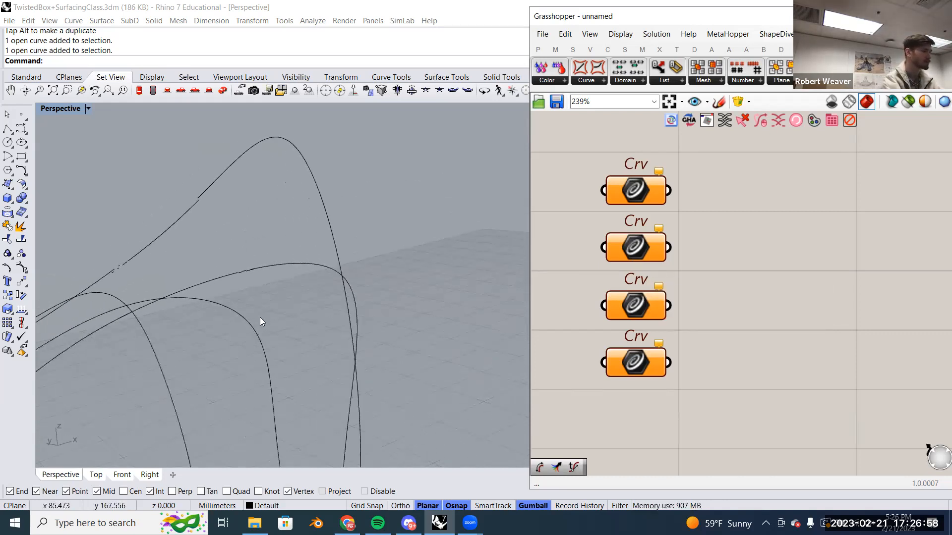
pyautogui.click(188, 333)
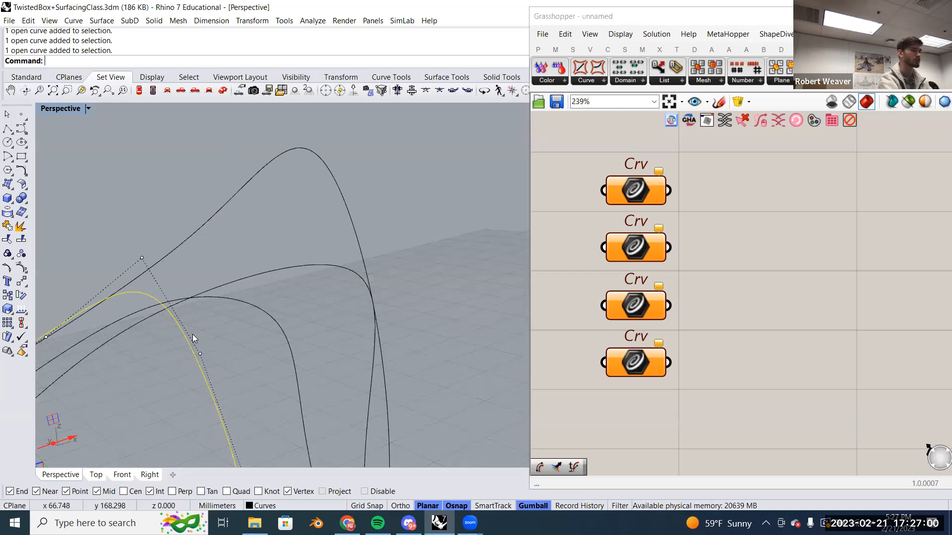
pyautogui.click(288, 342)
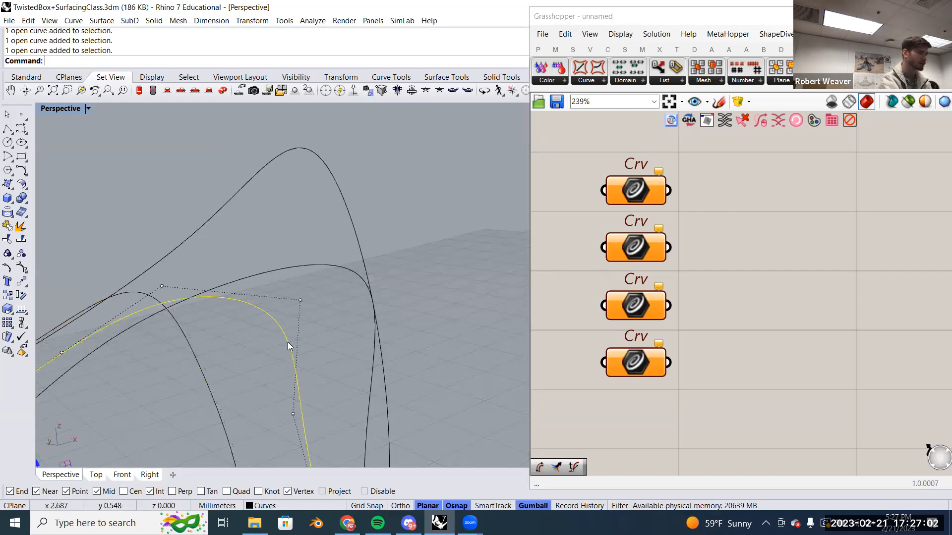
pyautogui.click(301, 148)
pyautogui.click(187, 343)
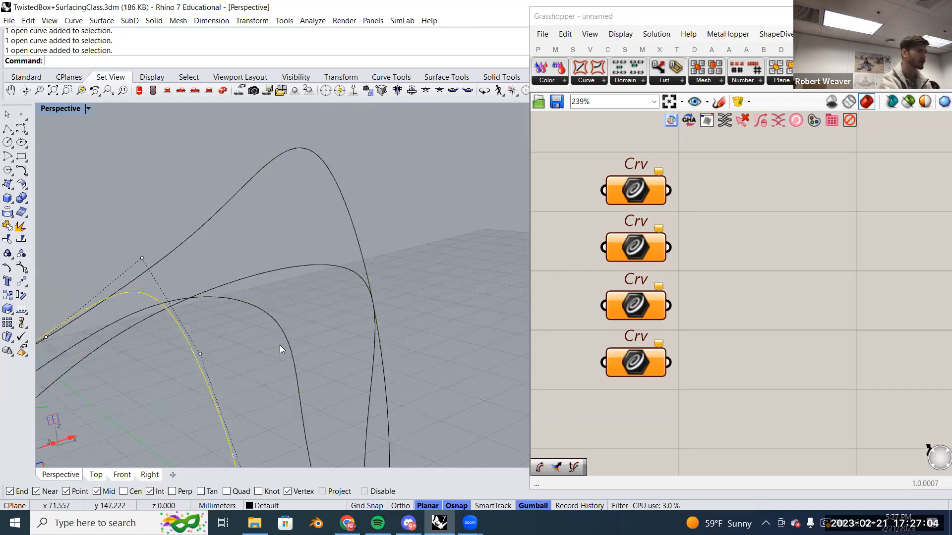
pyautogui.moveTo(290, 338); pyautogui.dragTo(323, 298, button='right')
pyautogui.click(275, 186)
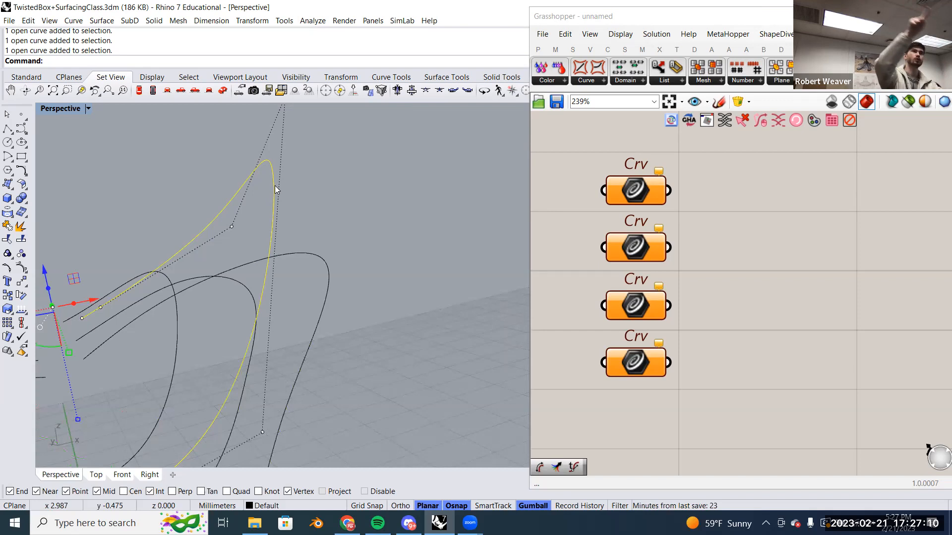
pyautogui.moveTo(273, 186); pyautogui.dragTo(285, 322, button='right')
pyautogui.click(285, 321)
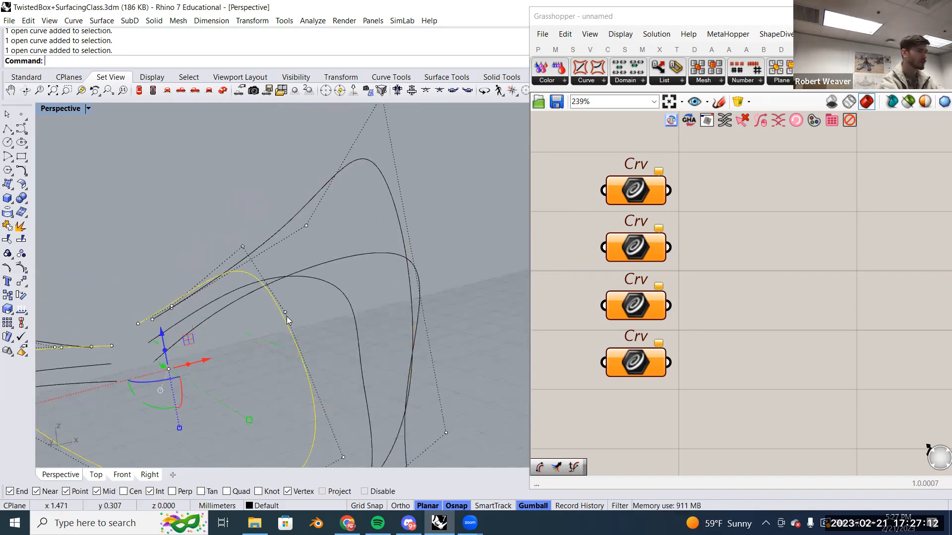
pyautogui.moveTo(372, 170); pyautogui.dragTo(420, 270, button='right')
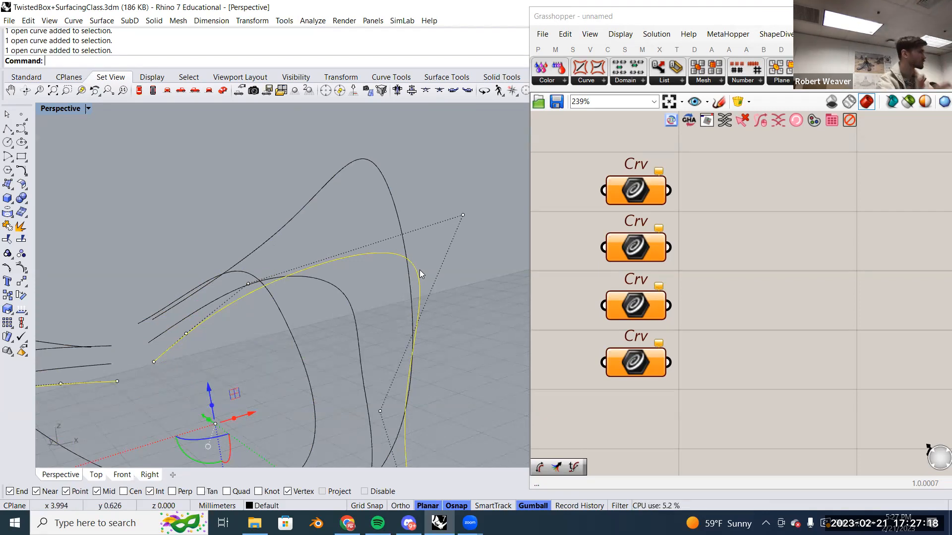
pyautogui.moveTo(299, 319); pyautogui.dragTo(290, 325, button='right')
# Go through the neck curves in order from the highest-peaked loop to the smallest, relating them to the Curve parameters.
pyautogui.click(392, 194)
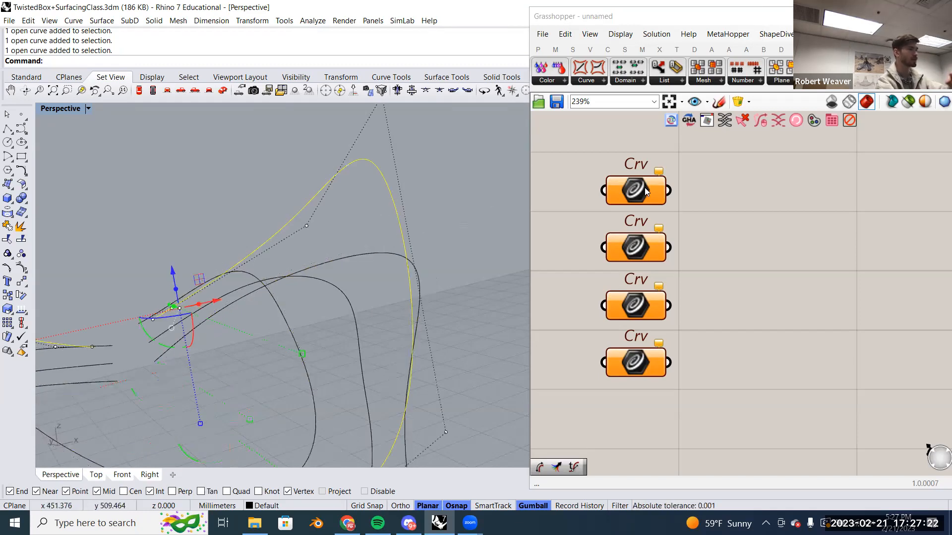
pyautogui.click(627, 246)
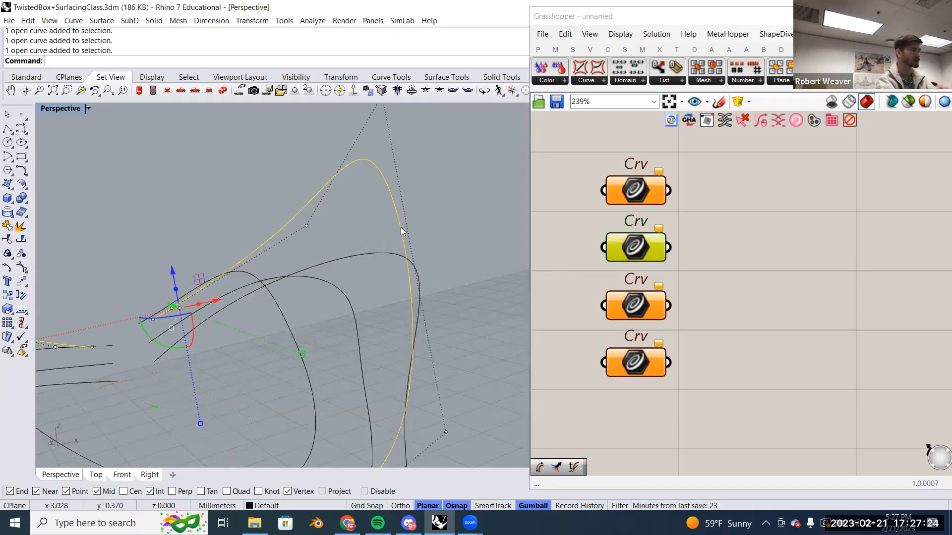
pyautogui.click(417, 274)
pyautogui.click(352, 300)
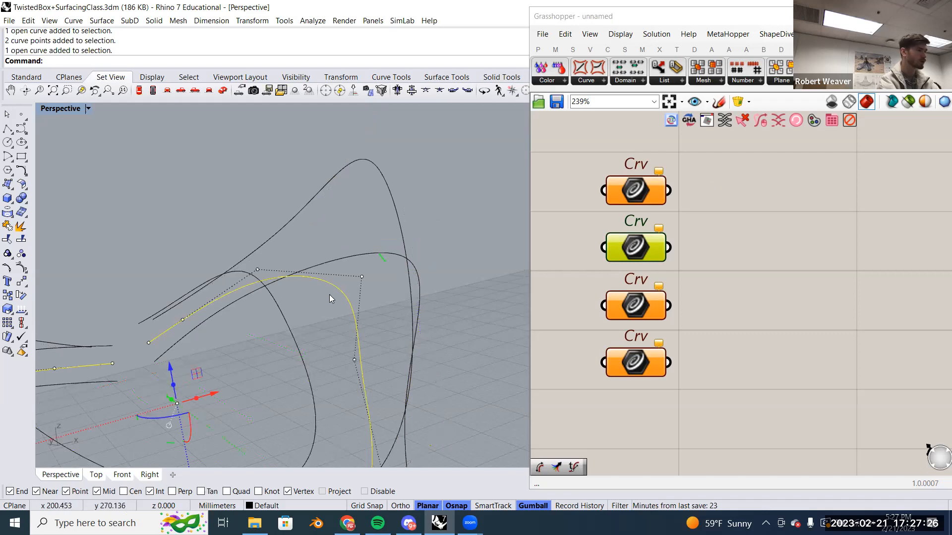
pyautogui.click(282, 312)
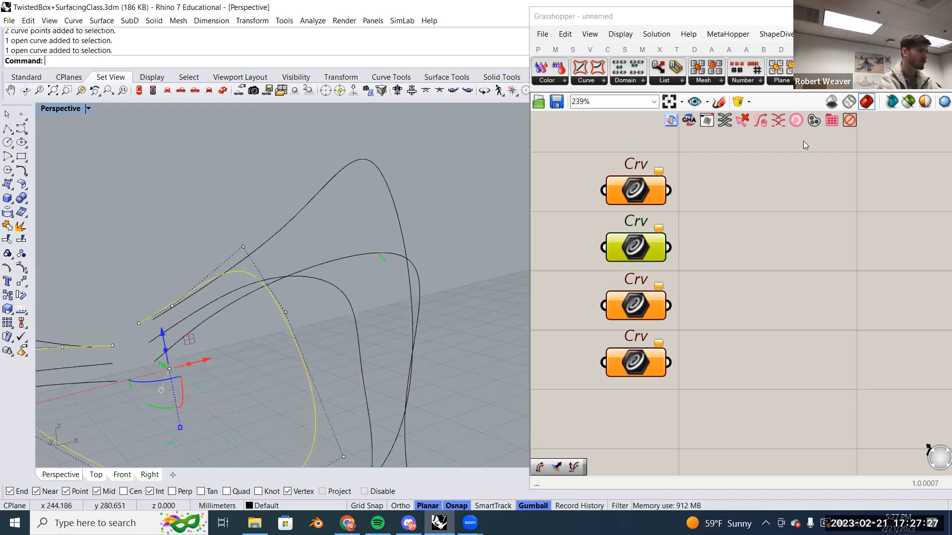
# Reference the small inner neck loop in the first Curve parameter and the highest-peaked loop in the second.
pyautogui.rightClick(637, 188)
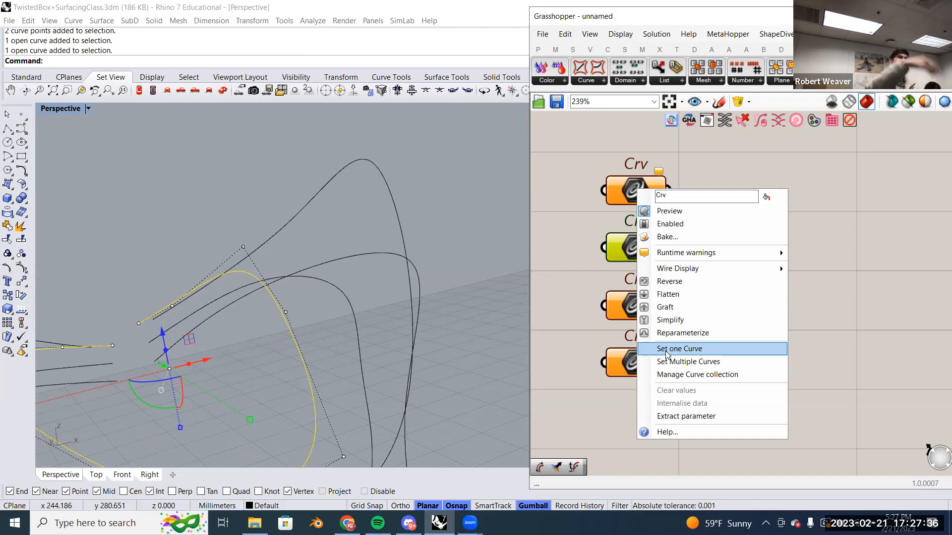
pyautogui.click(667, 349)
pyautogui.click(637, 187)
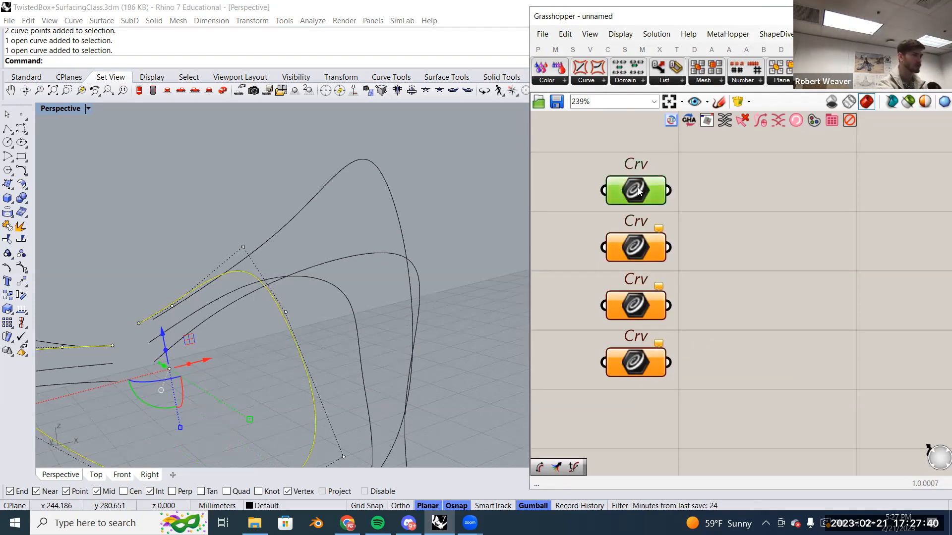
pyautogui.click(373, 168)
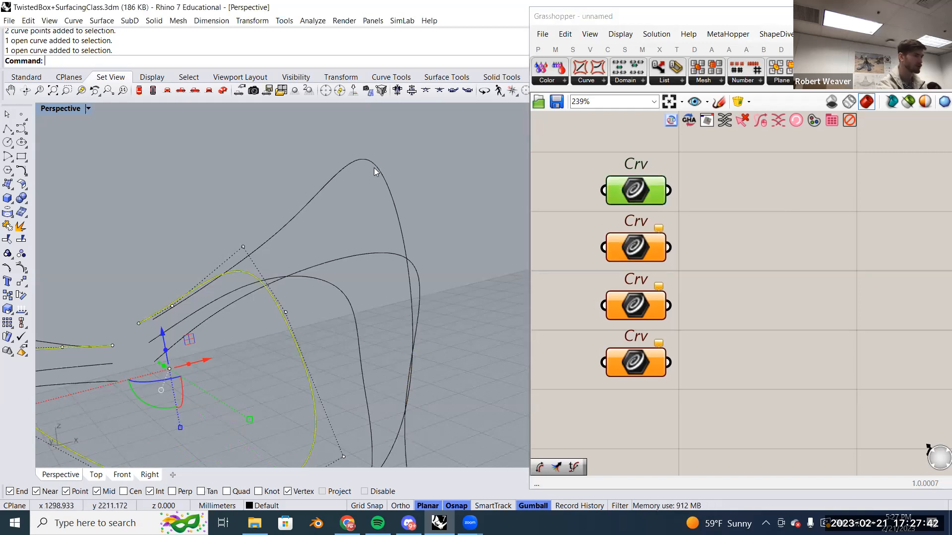
pyautogui.rightClick(635, 247)
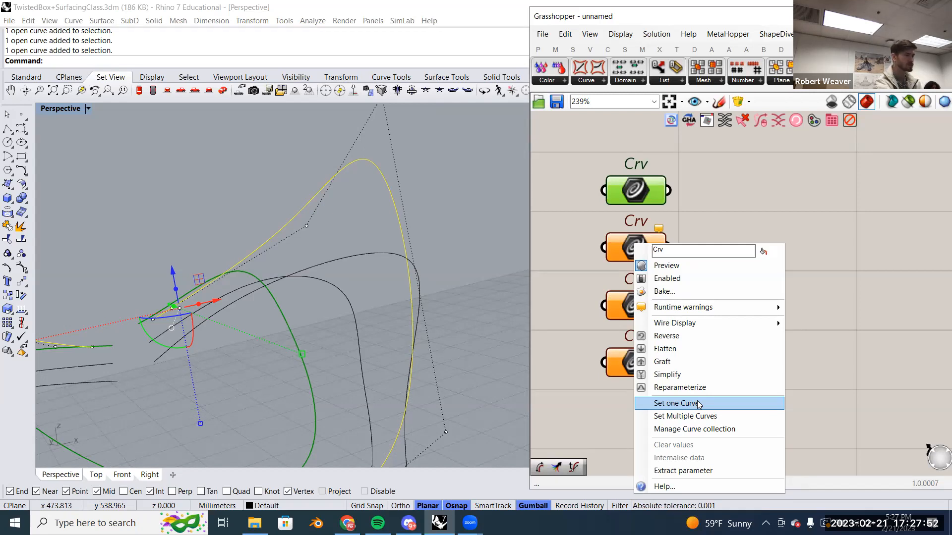
pyautogui.click(699, 404)
# Reference the large outer neck loop in the third Curve parameter and the remaining middle loop in the fourth.
pyautogui.click(417, 274)
pyautogui.rightClick(634, 312)
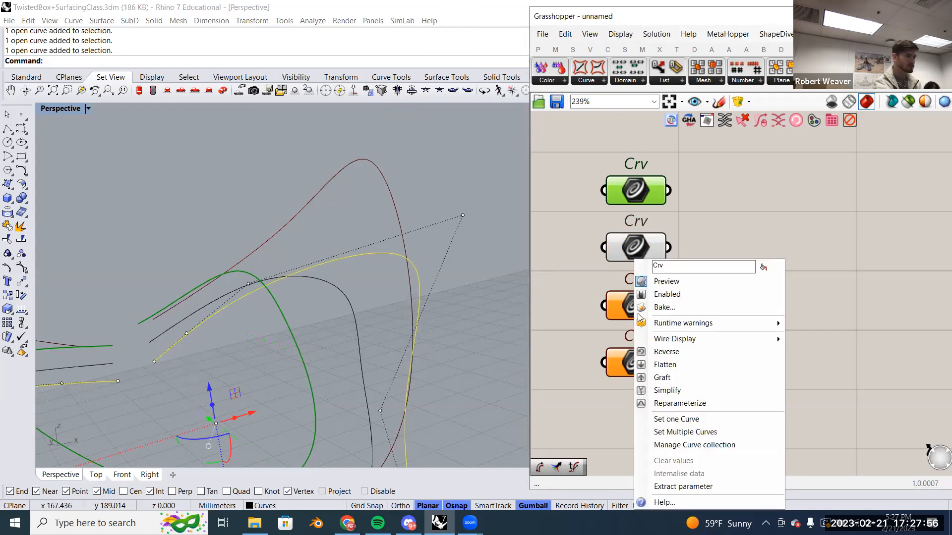
pyautogui.click(686, 419)
pyautogui.click(353, 313)
pyautogui.rightClick(635, 367)
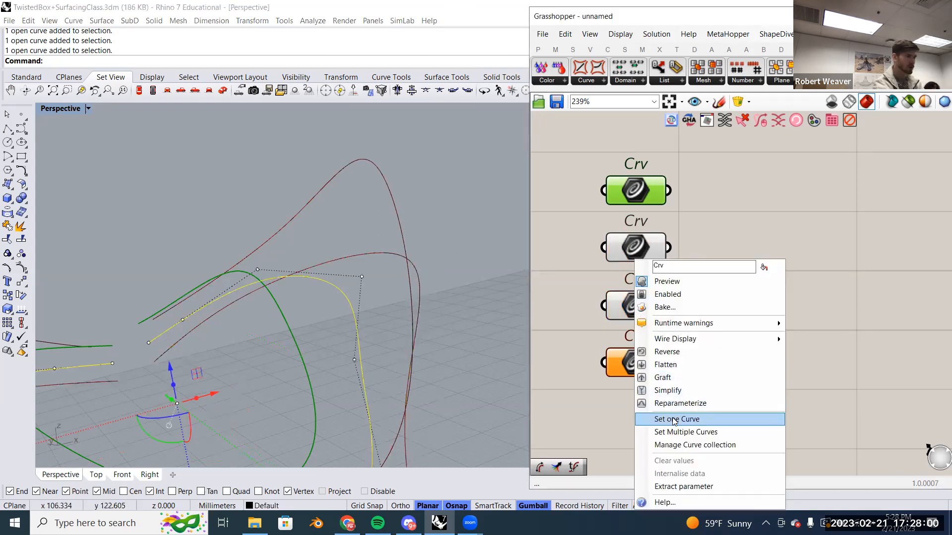
pyautogui.click(685, 419)
pyautogui.click(686, 391)
pyautogui.click(450, 216)
# Select each Curve parameter in turn to check which neck curve it references.
pyautogui.click(634, 193)
pyautogui.click(640, 254)
pyautogui.click(640, 306)
pyautogui.click(640, 364)
pyautogui.click(715, 333)
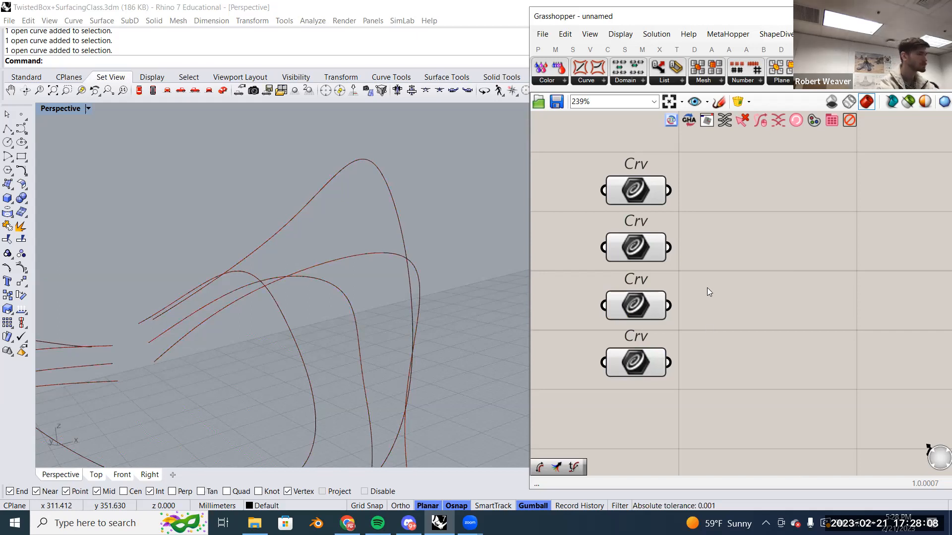
pyautogui.click(639, 201)
pyautogui.click(643, 240)
pyautogui.click(638, 303)
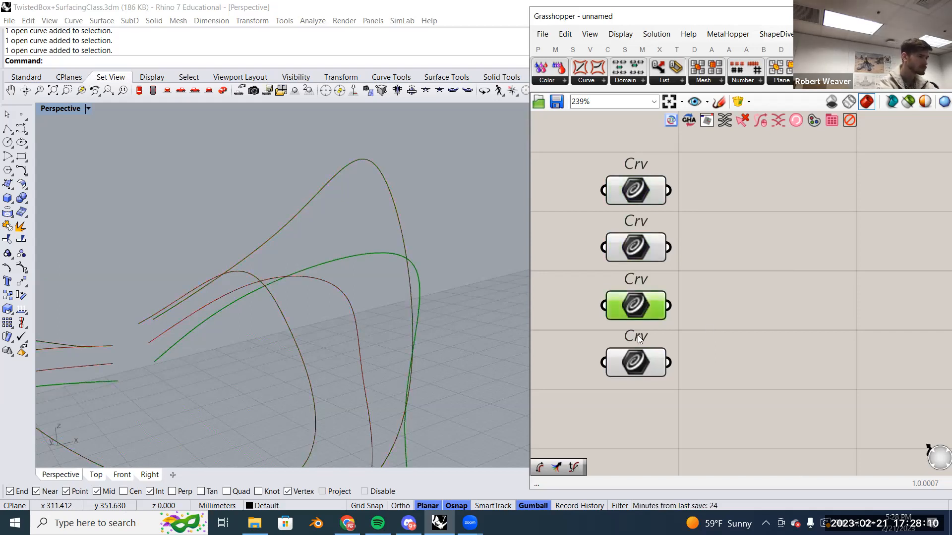
pyautogui.click(634, 363)
# View all four referenced curves together from another angle, then recheck each Curve parameter individually against its loop.
pyautogui.moveTo(570, 165); pyautogui.dragTo(724, 408)
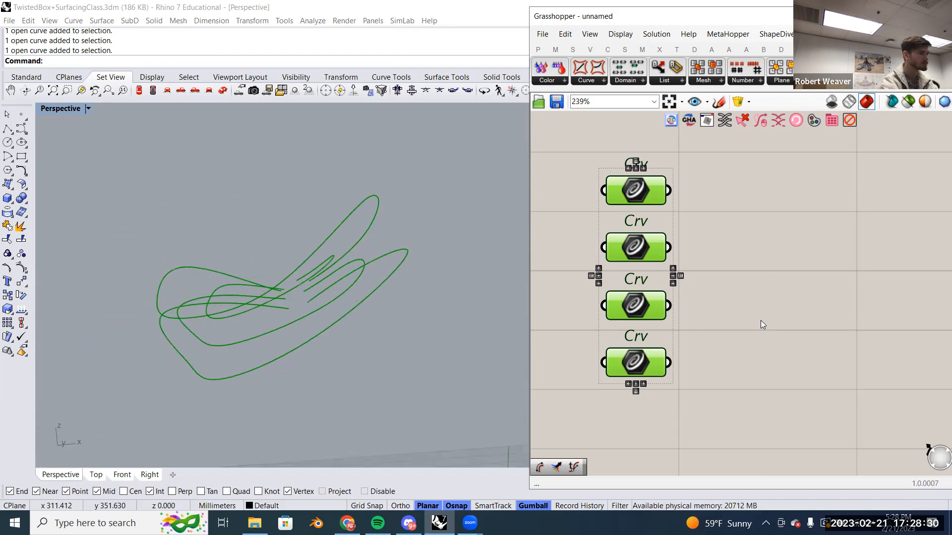
pyautogui.click(755, 282)
pyautogui.click(645, 189)
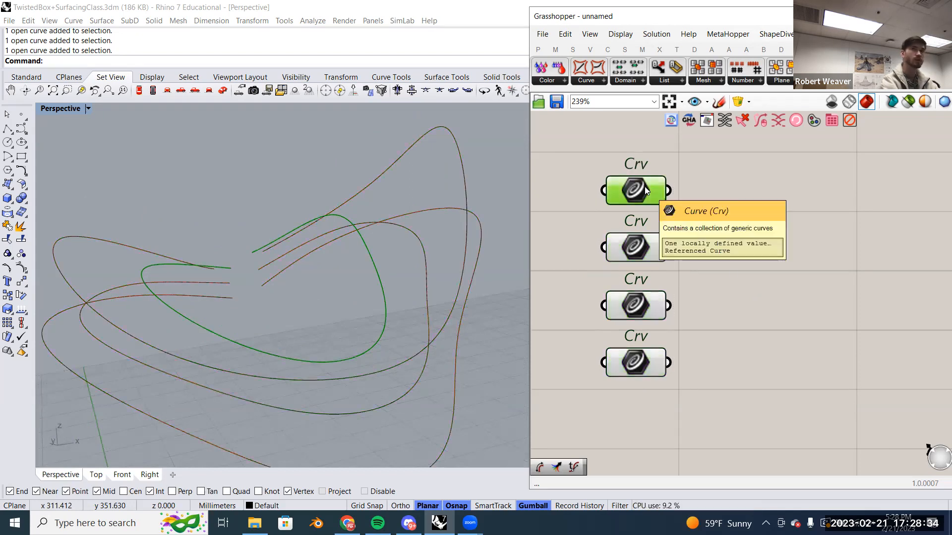
pyautogui.click(638, 250)
pyautogui.click(631, 304)
pyautogui.click(635, 367)
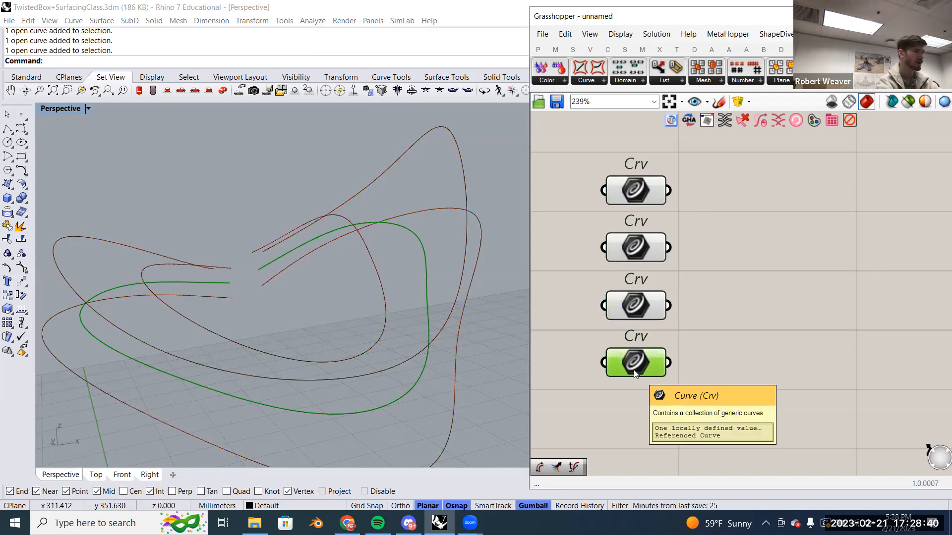
pyautogui.click(763, 317)
# Add a Twisted Box Sweep component to the canvas beside the column of Curve parameters.
pyautogui.scroll(-4, 721, 320)
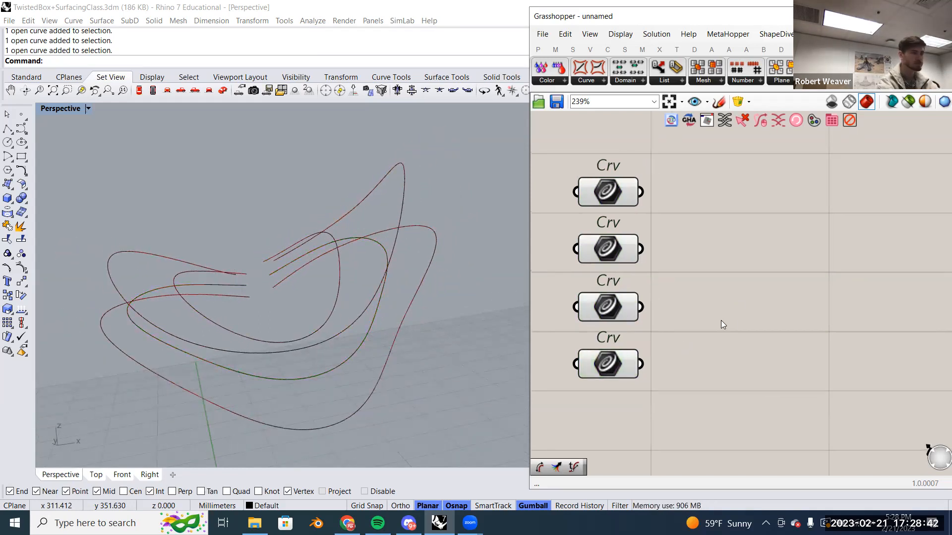
pyautogui.moveTo(695, 317)
pyautogui.mouseDown(button='right')
pyautogui.moveTo(686, 290)
pyautogui.moveTo(695, 299)
pyautogui.mouseUp(button='right')
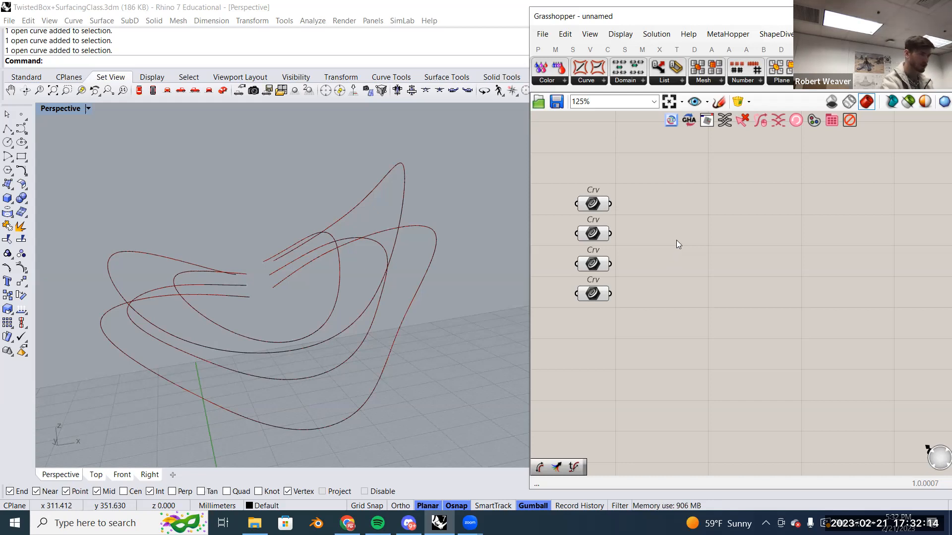
pyautogui.doubleClick(677, 242)
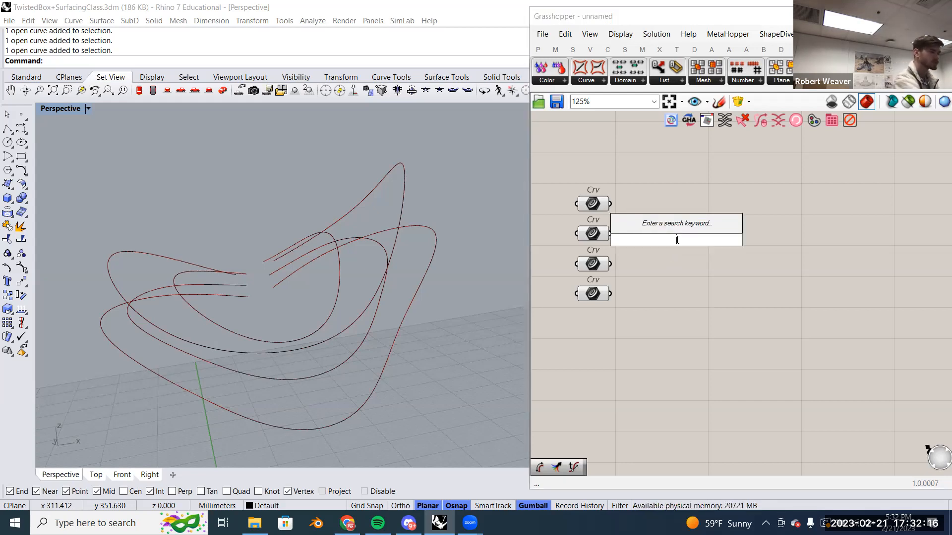
pyautogui.write('twist b')
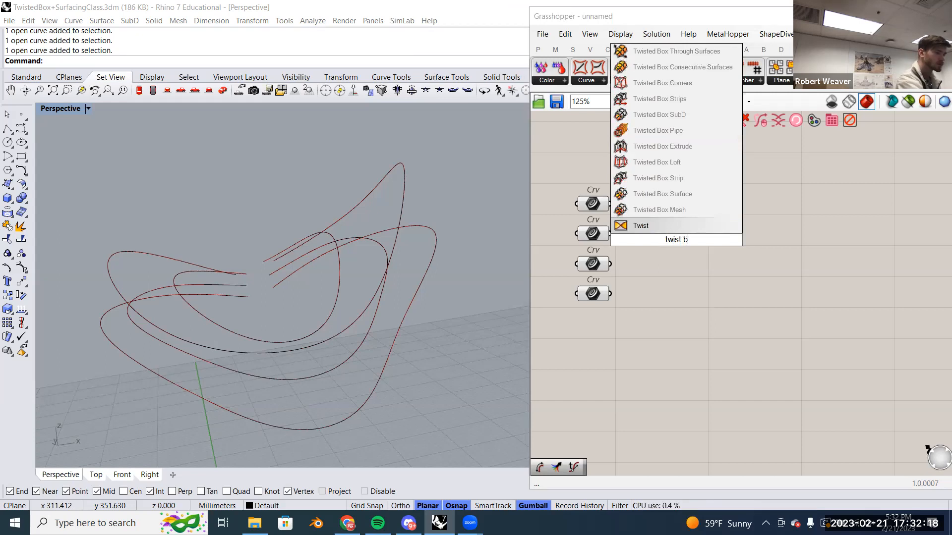
pyautogui.write('ox swepp')
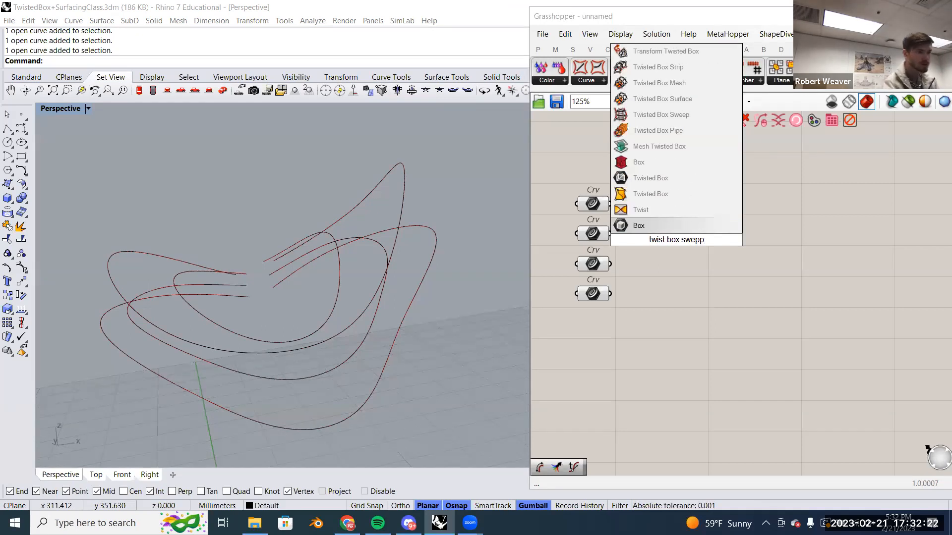
pyautogui.press('BackSpace')
pyautogui.press('BackSpace')
pyautogui.write('e')
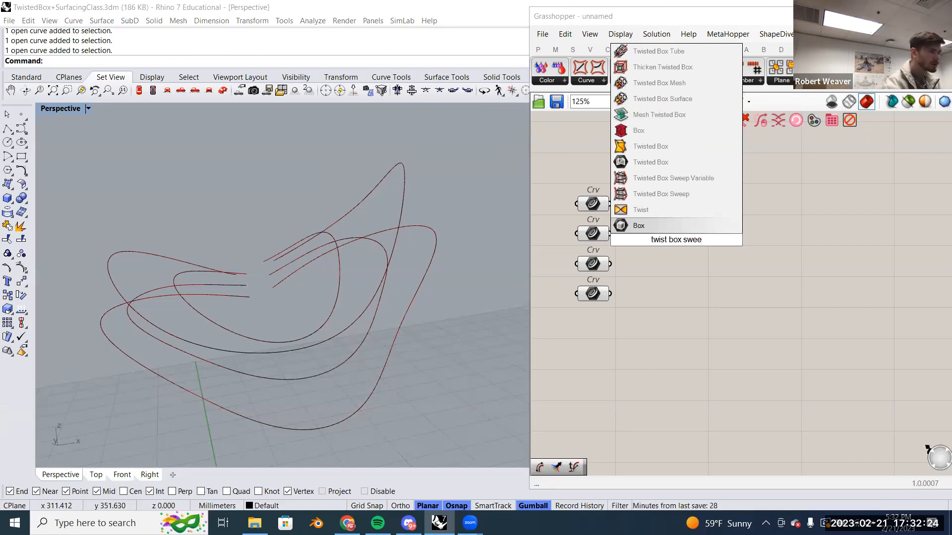
pyautogui.click(680, 197)
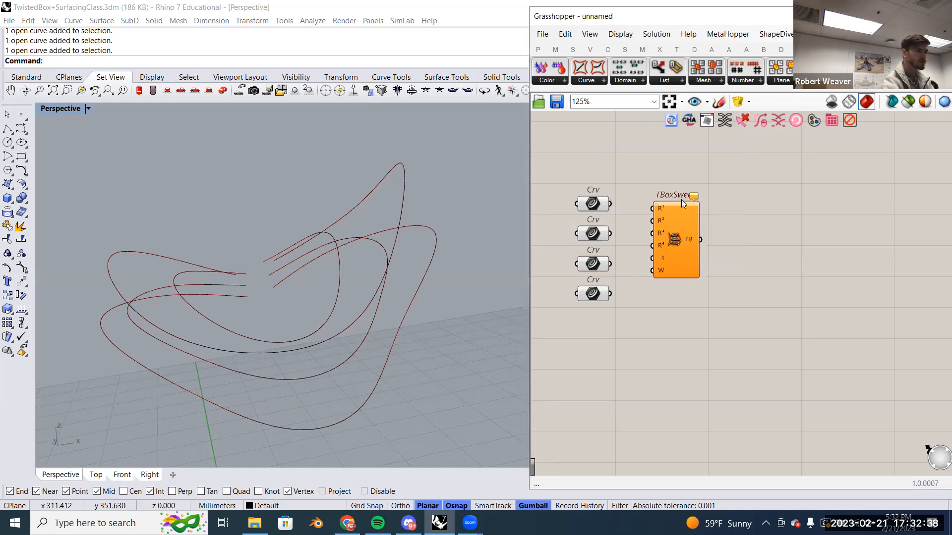
# Connect the first Curve parameter to rail input R1 of the Twisted Box Sweep and the second to R2.
pyautogui.scroll(2, 694, 233)
pyautogui.moveTo(693, 180); pyautogui.dragTo(813, 275)
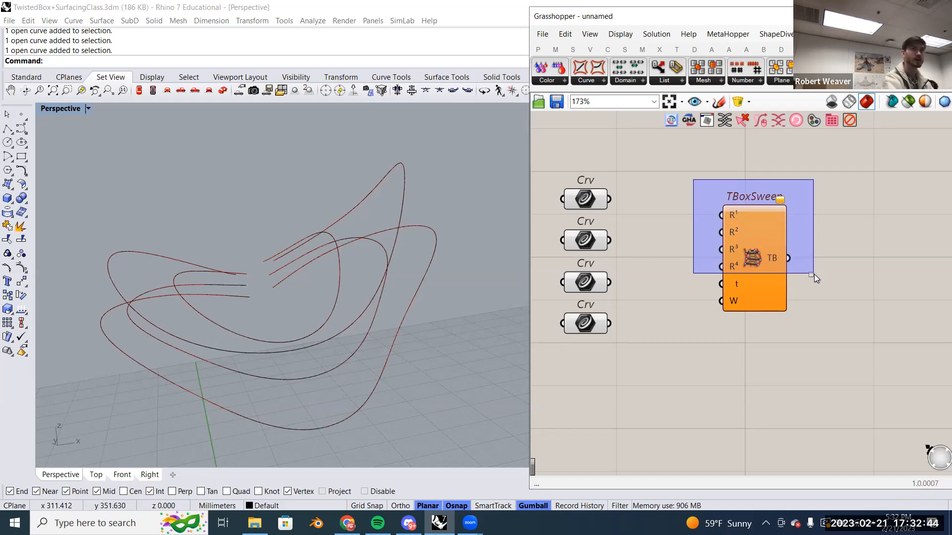
pyautogui.moveTo(814, 275); pyautogui.dragTo(818, 276)
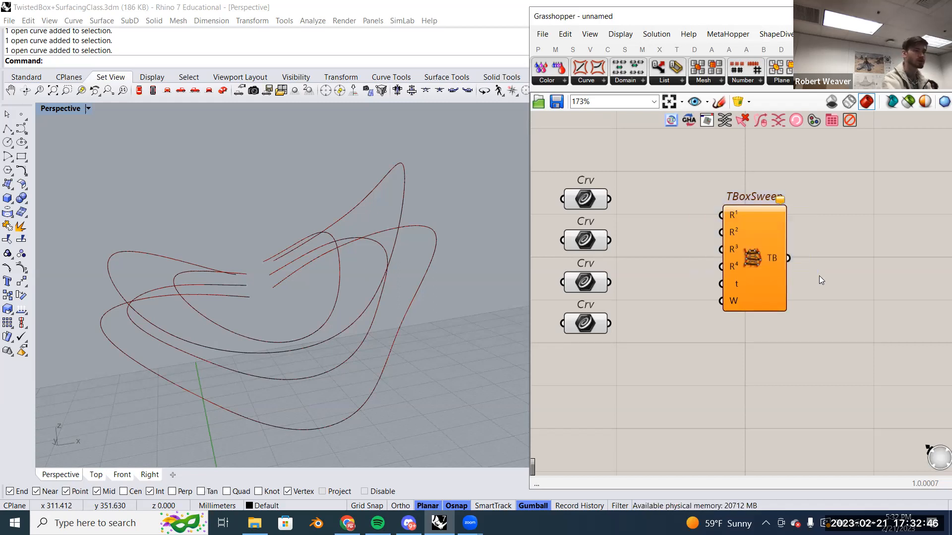
pyautogui.moveTo(531, 167); pyautogui.dragTo(641, 363)
pyautogui.click(633, 309)
pyautogui.click(591, 198)
pyautogui.moveTo(610, 199); pyautogui.dragTo(720, 214)
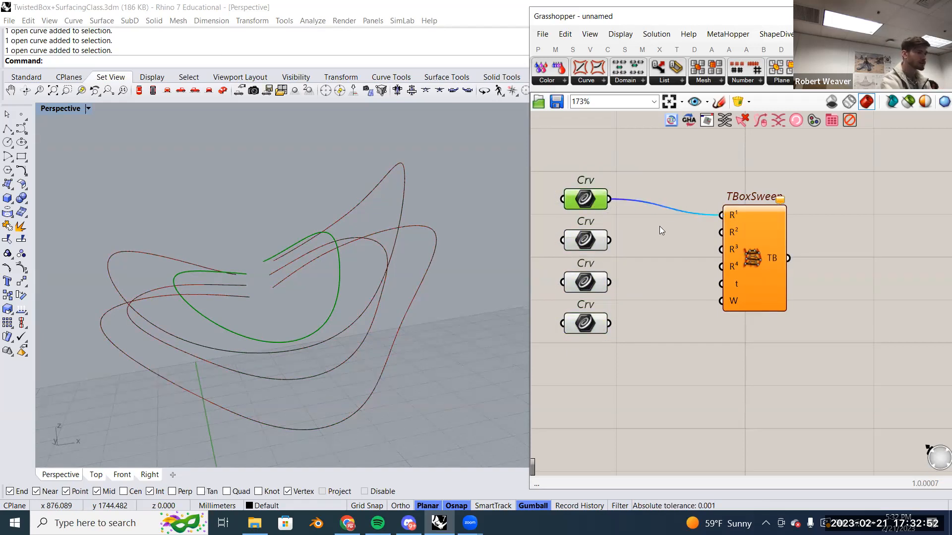
pyautogui.moveTo(614, 241); pyautogui.dragTo(722, 232)
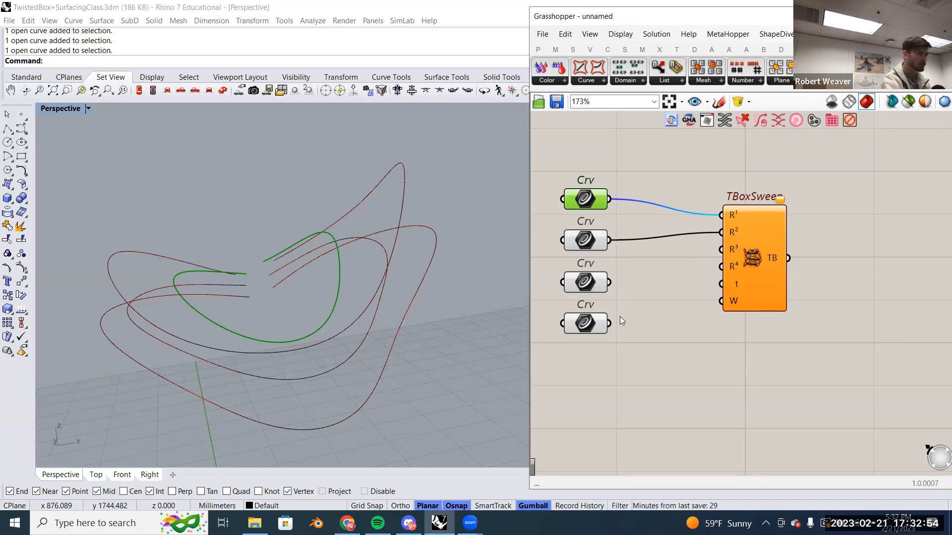
# Try wiring the fourth Curve parameter to R3 and the third to R4, and inspect the swept twisted boxes.
pyautogui.click(605, 175)
pyautogui.click(594, 201)
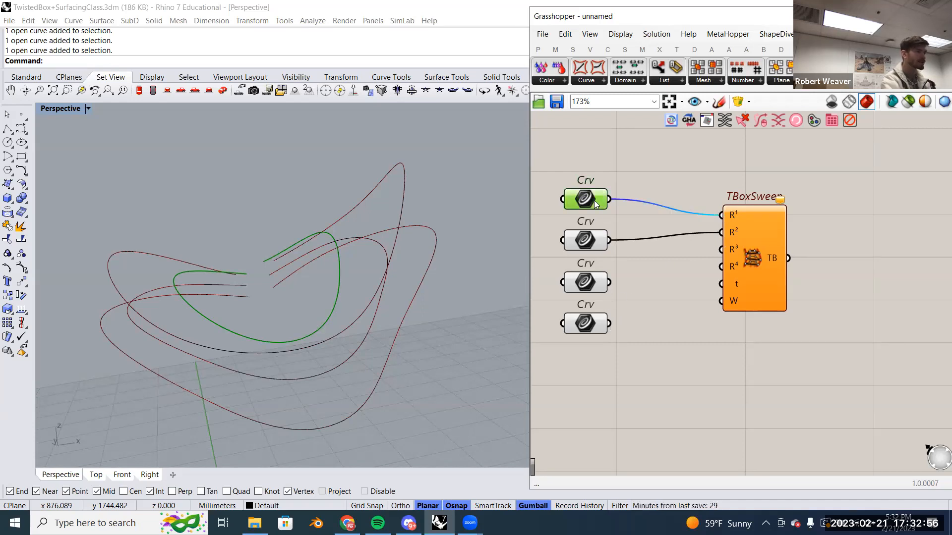
pyautogui.click(591, 248)
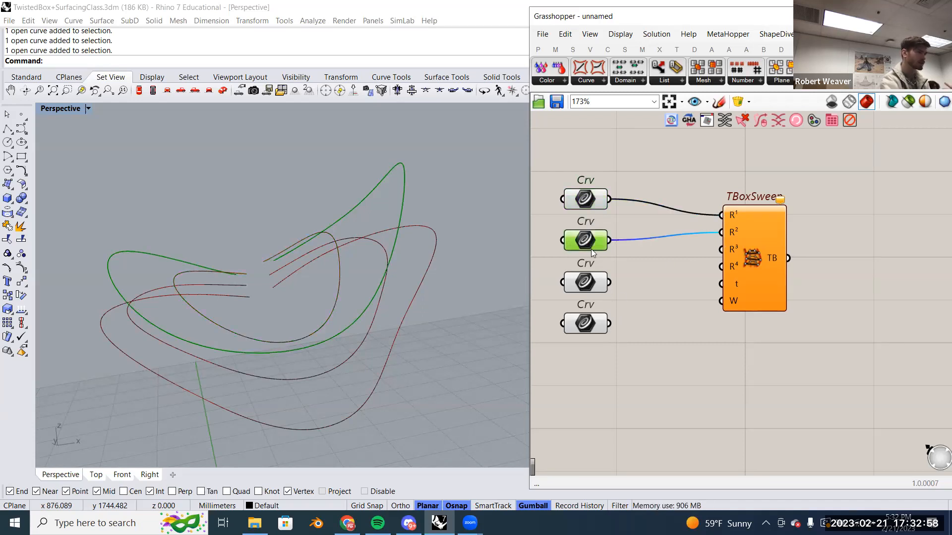
pyautogui.click(595, 286)
pyautogui.click(588, 323)
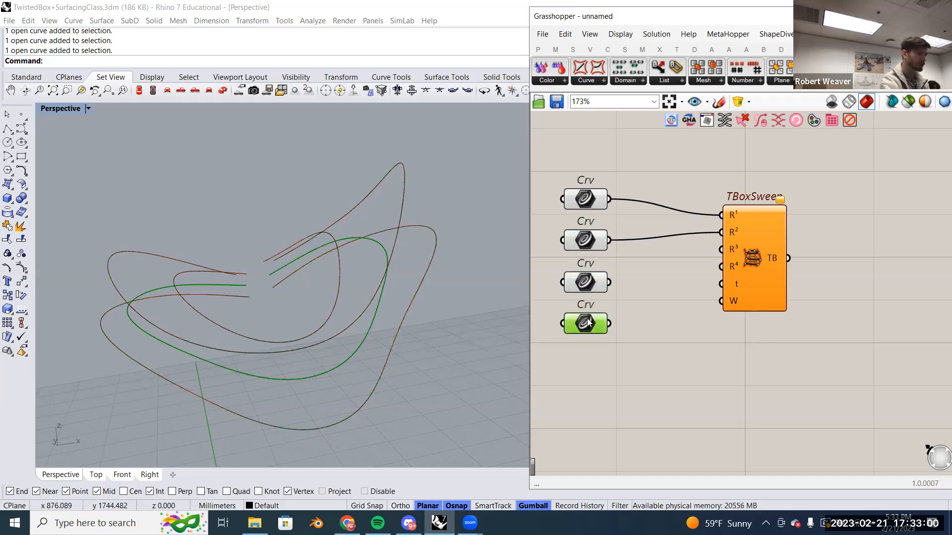
pyautogui.moveTo(609, 323); pyautogui.dragTo(722, 250)
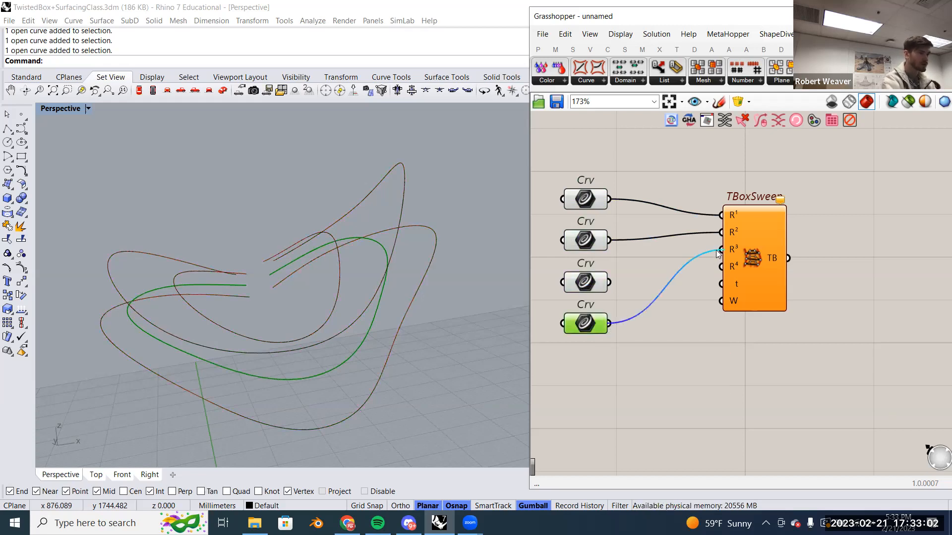
pyautogui.moveTo(609, 282); pyautogui.dragTo(721, 267)
pyautogui.click(755, 267)
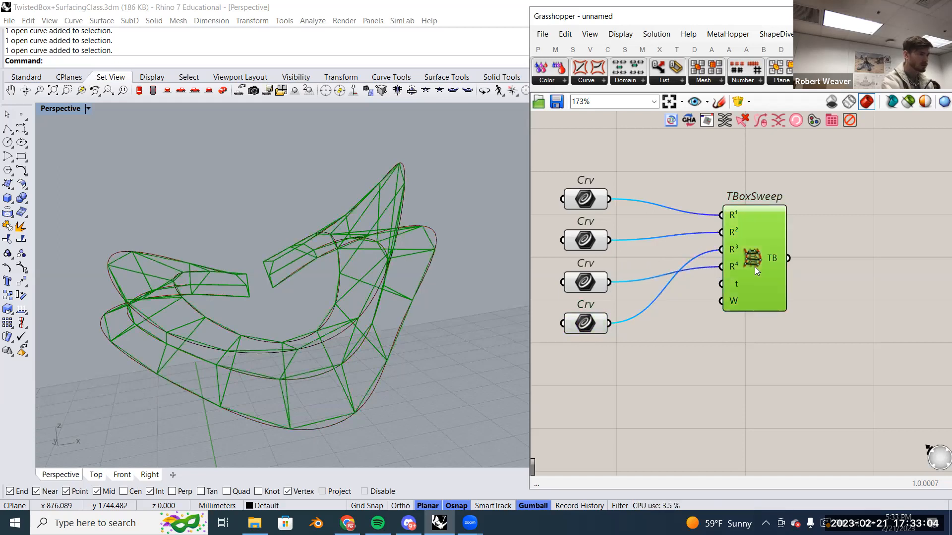
pyautogui.moveTo(432, 196); pyautogui.dragTo(292, 240, button='right')
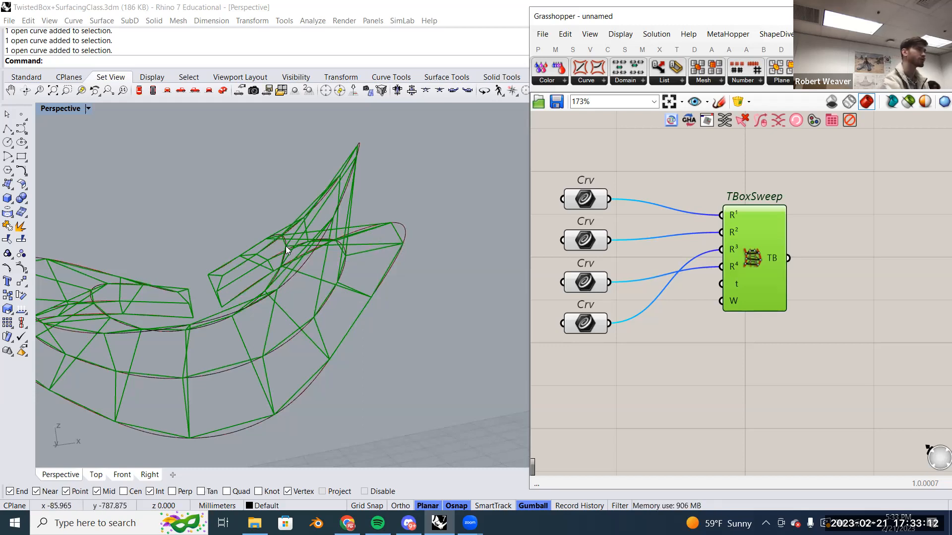
pyautogui.click(672, 335)
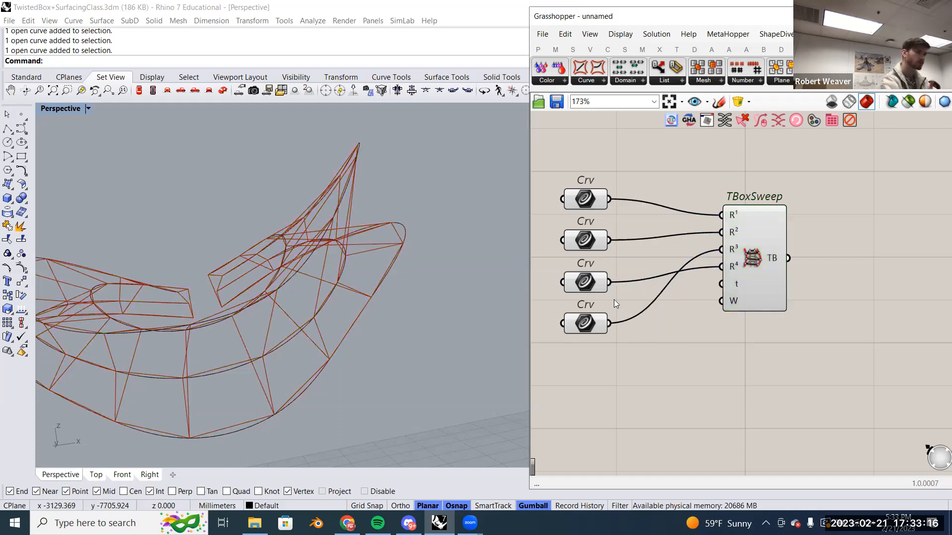
# Connect the third Curve parameter to R3 and the fourth to R4 on the Twisted Box Sweep.
pyautogui.moveTo(613, 283); pyautogui.dragTo(721, 250)
pyautogui.moveTo(610, 324); pyautogui.dragTo(722, 268)
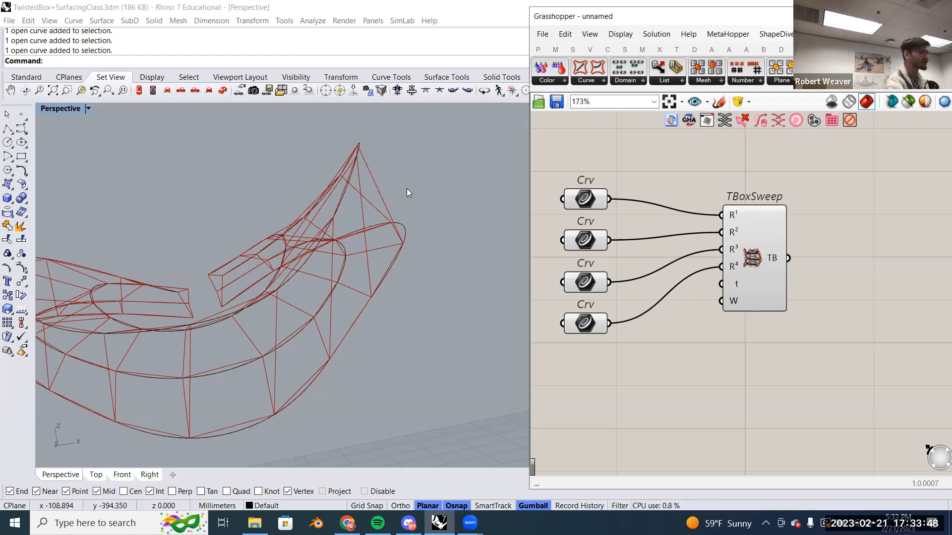
pyautogui.scroll(-10, 407, 188)
pyautogui.scroll(-1, 780, 299)
pyautogui.scroll(10, 385, 188)
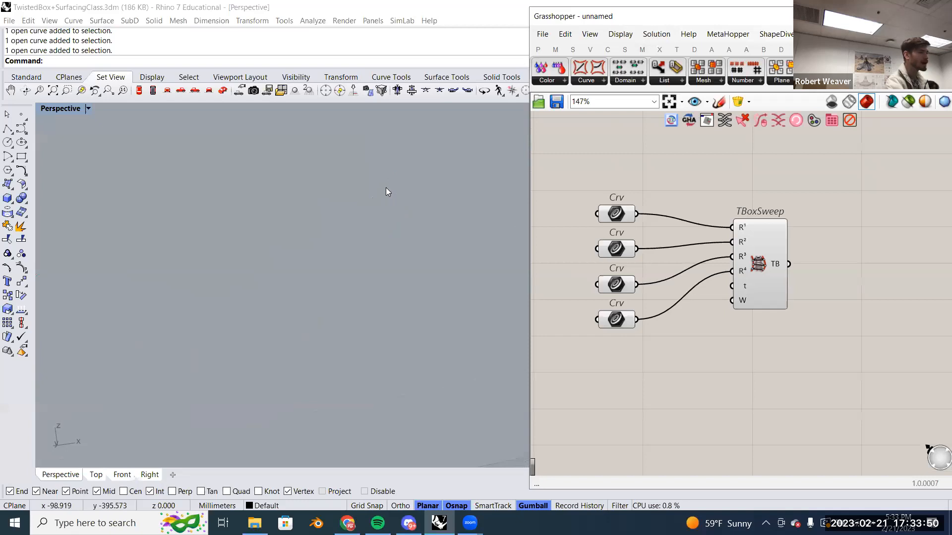
pyautogui.scroll(-10, 388, 191)
# Reposition the Twisted Box Sweep component slightly lower beside the Curve parameters.
pyautogui.moveTo(748, 260); pyautogui.dragTo(719, 276)
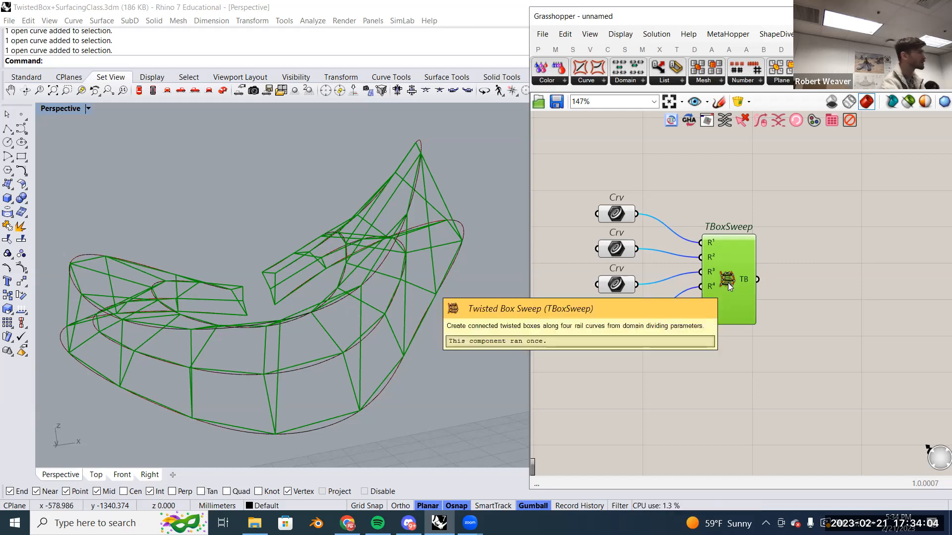
pyautogui.moveTo(735, 282); pyautogui.dragTo(755, 286)
pyautogui.click(737, 277)
pyautogui.click(696, 334)
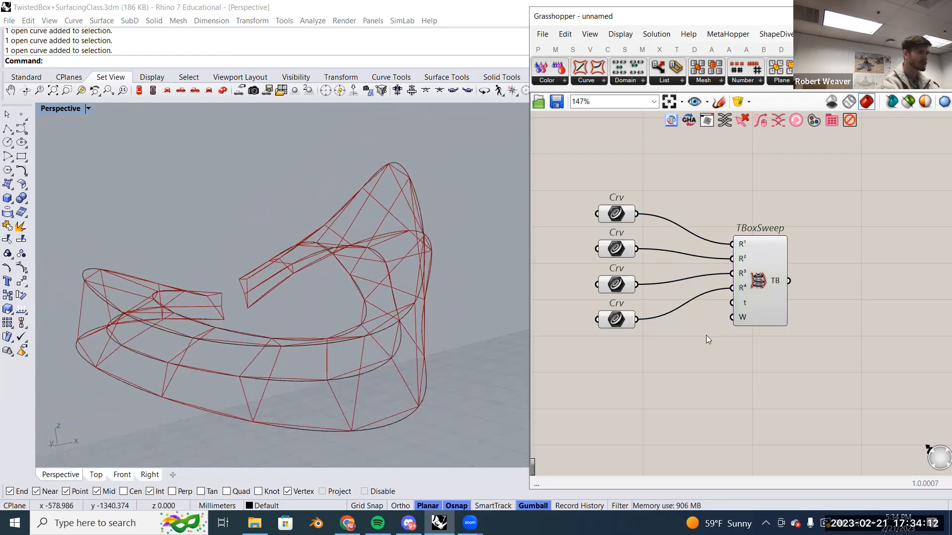
# Add a Loft component and place it below the Twisted Box Sweep.
pyautogui.doubleClick(706, 335)
pyautogui.write('loft')
pyautogui.press('Return')
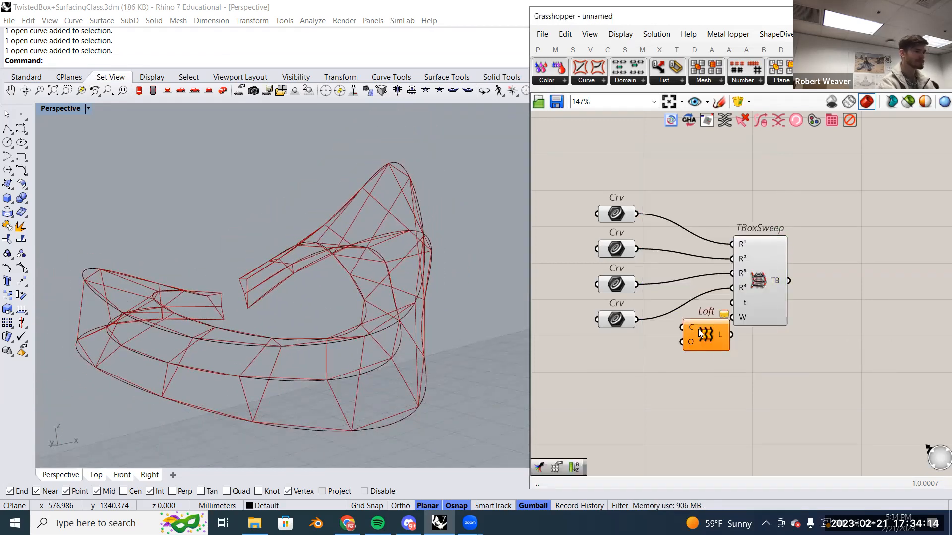
pyautogui.moveTo(697, 329); pyautogui.dragTo(728, 375)
pyautogui.moveTo(694, 320); pyautogui.dragTo(684, 295, button='right')
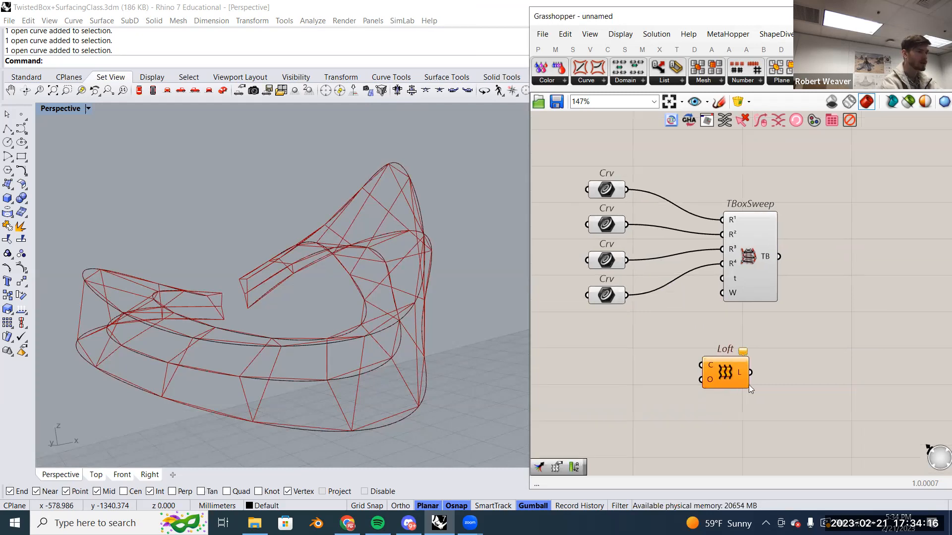
# Add a Merge component and position the Loft component next to it, below the Twisted Box Sweep.
pyautogui.moveTo(749, 385); pyautogui.dragTo(798, 415)
pyautogui.doubleClick(685, 355)
pyautogui.write('merge')
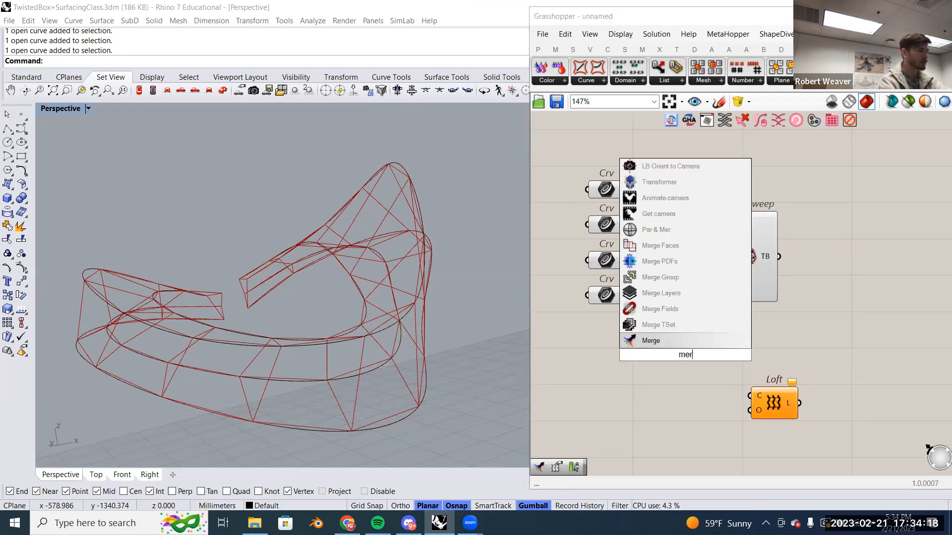
pyautogui.click(673, 341)
pyautogui.moveTo(773, 395); pyautogui.dragTo(767, 372)
# Connect the first, second and fourth Curve parameters to the Merge component's D1, D2 and D3 inputs.
pyautogui.moveTo(627, 189); pyautogui.dragTo(673, 384)
pyautogui.moveTo(627, 260); pyautogui.dragTo(672, 393)
pyautogui.moveTo(627, 295); pyautogui.dragTo(671, 392)
# Delete the Twisted Box Sweep component and move the Merge component into its place beside the Curve parameters.
pyautogui.moveTo(748, 271); pyautogui.dragTo(758, 218)
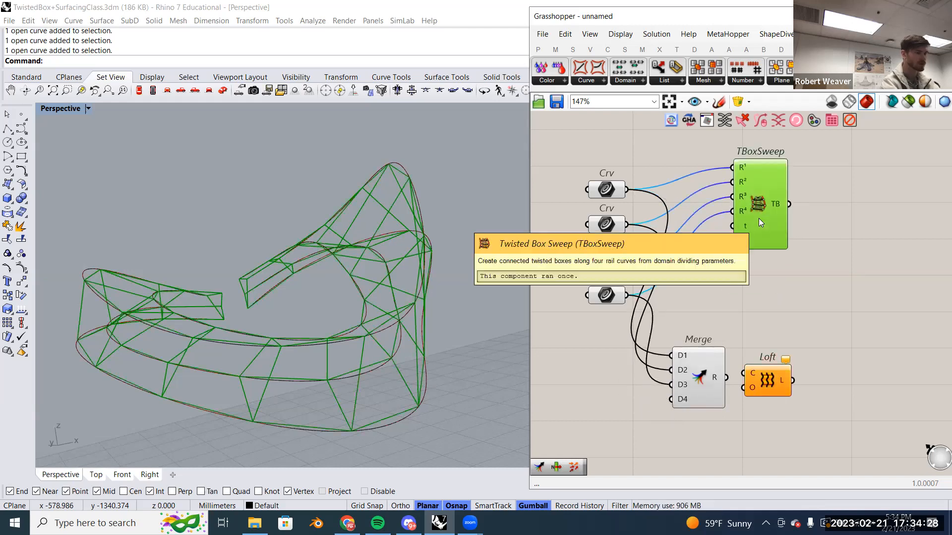
pyautogui.press('Delete')
pyautogui.moveTo(682, 372); pyautogui.dragTo(702, 237)
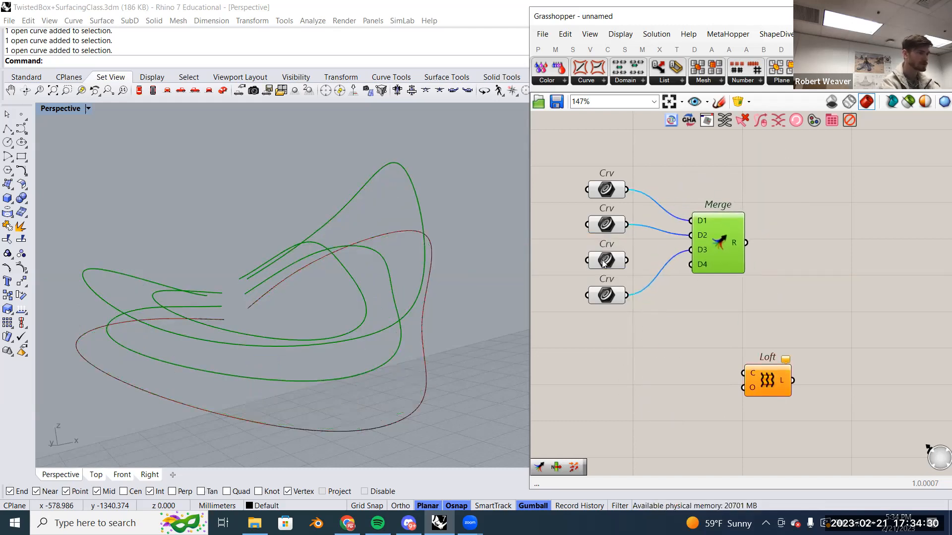
# Connect the third Curve parameter to D4 on the Merge, and feed the merged result into the Loft's C input.
pyautogui.moveTo(694, 275); pyautogui.dragTo(692, 264)
pyautogui.moveTo(765, 374); pyautogui.dragTo(793, 243)
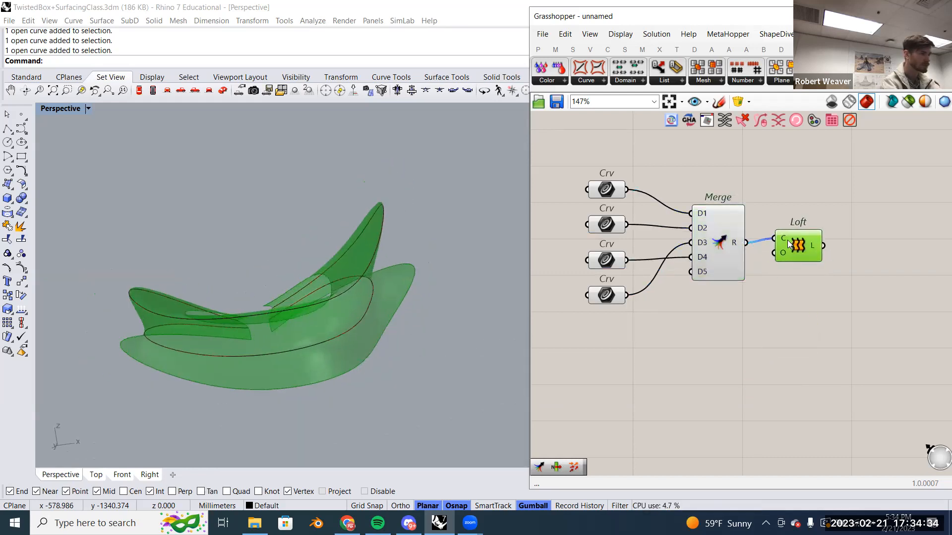
pyautogui.scroll(8, 418, 301)
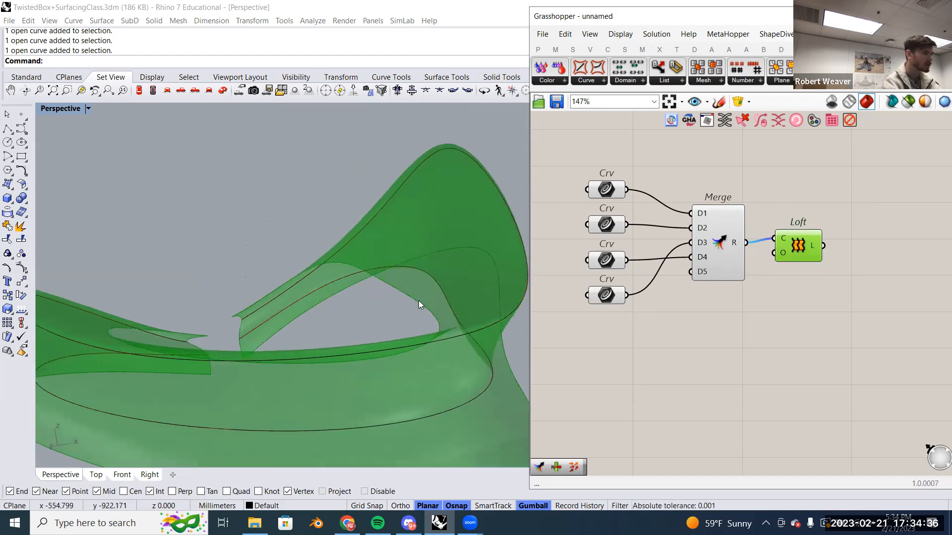
pyautogui.scroll(-6, 419, 297)
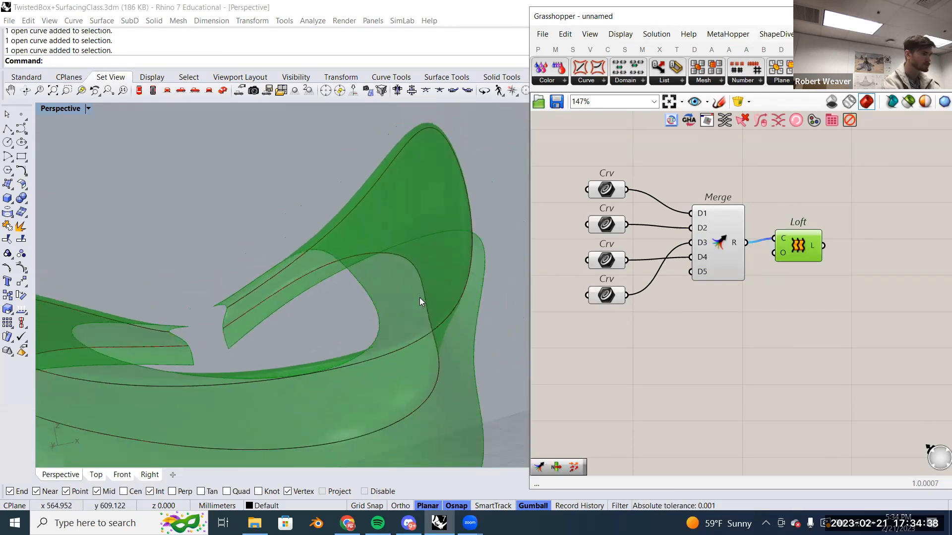
# Highlight the Curve parameters in turn and examine where each curve runs along the lofted surface.
pyautogui.click(609, 188)
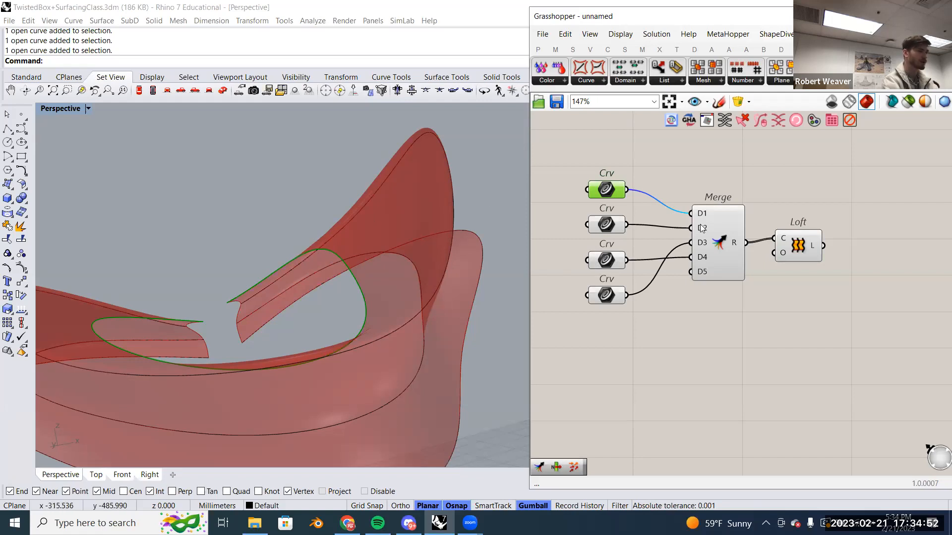
pyautogui.click(795, 246)
pyautogui.click(608, 190)
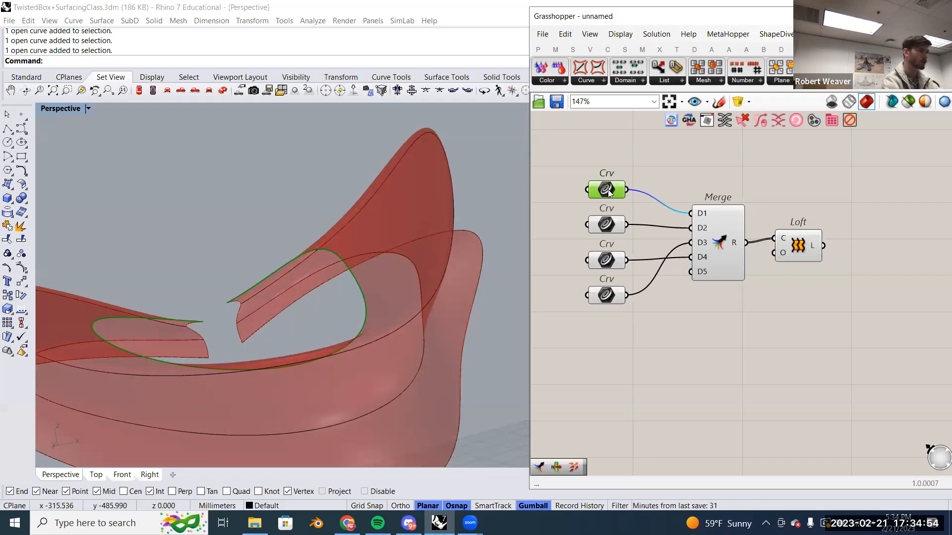
pyautogui.click(606, 226)
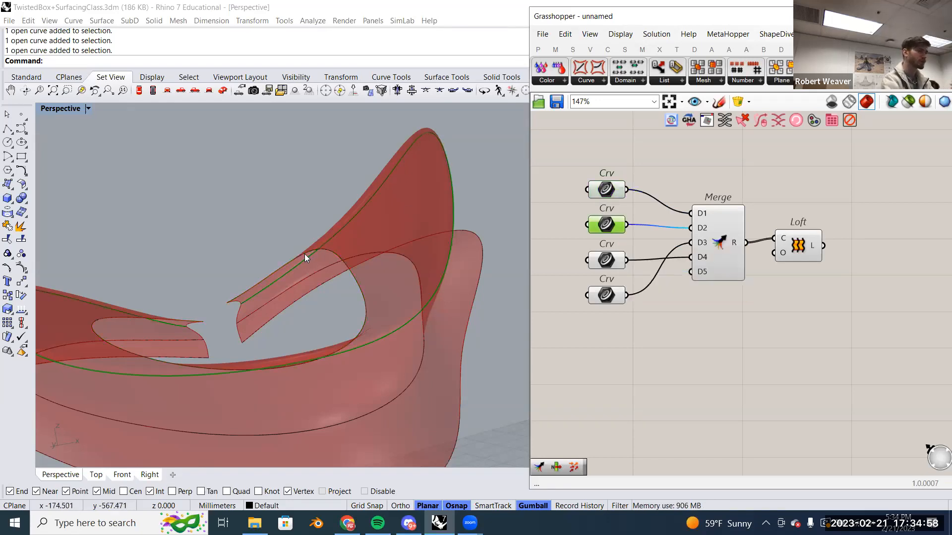
pyautogui.moveTo(437, 156); pyautogui.dragTo(436, 155, button='right')
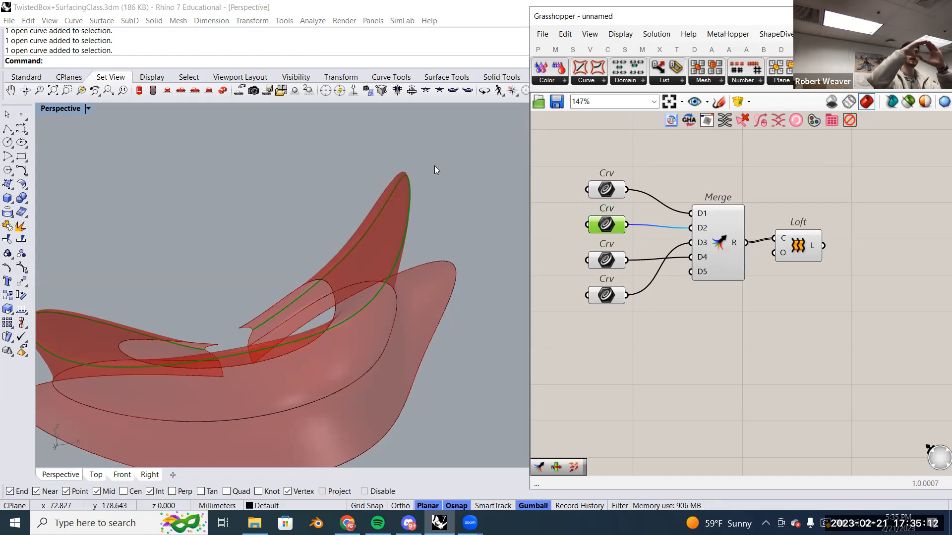
pyautogui.moveTo(434, 170); pyautogui.dragTo(429, 218, button='right')
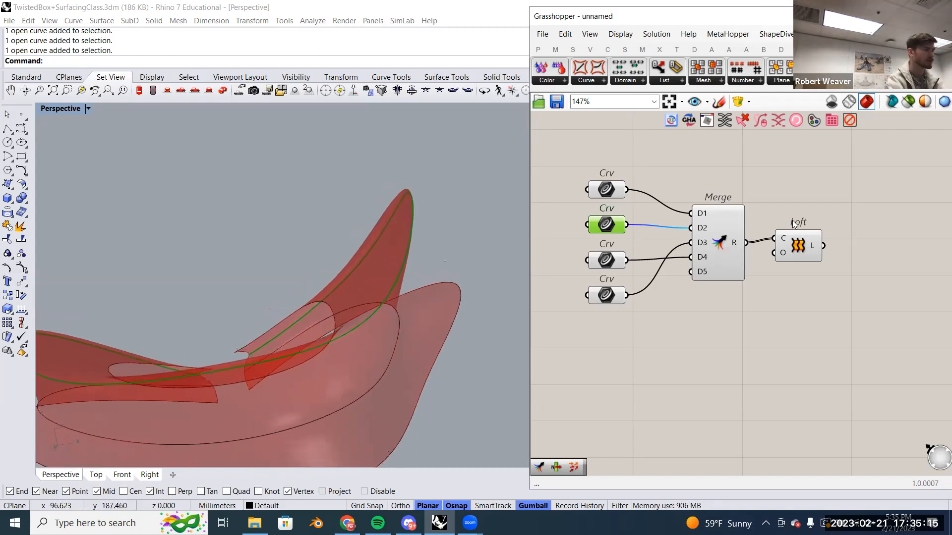
pyautogui.click(607, 301)
pyautogui.moveTo(418, 206); pyautogui.dragTo(368, 307, button='right')
pyautogui.click(593, 265)
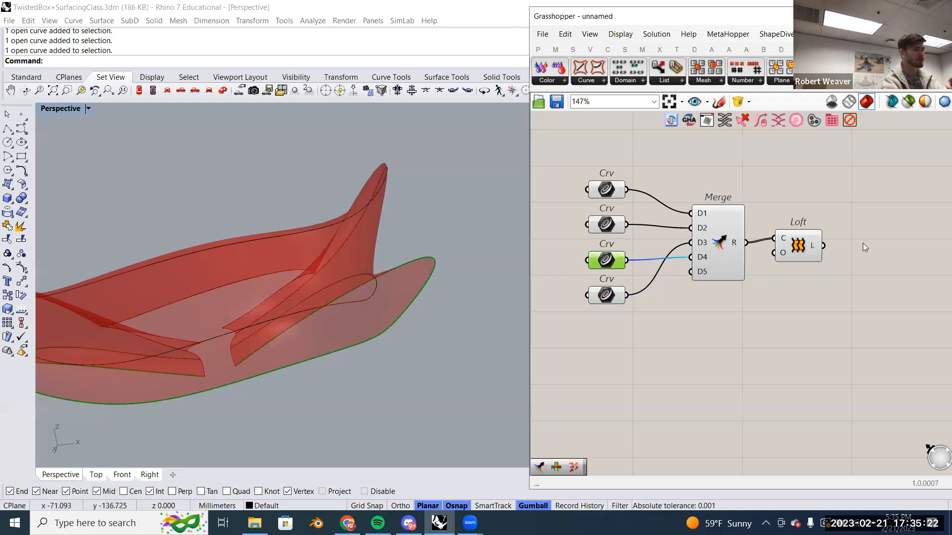
# Enable Closed loft in the Loft component's options and commit the change.
pyautogui.rightClick(783, 254)
pyautogui.moveTo(818, 355)
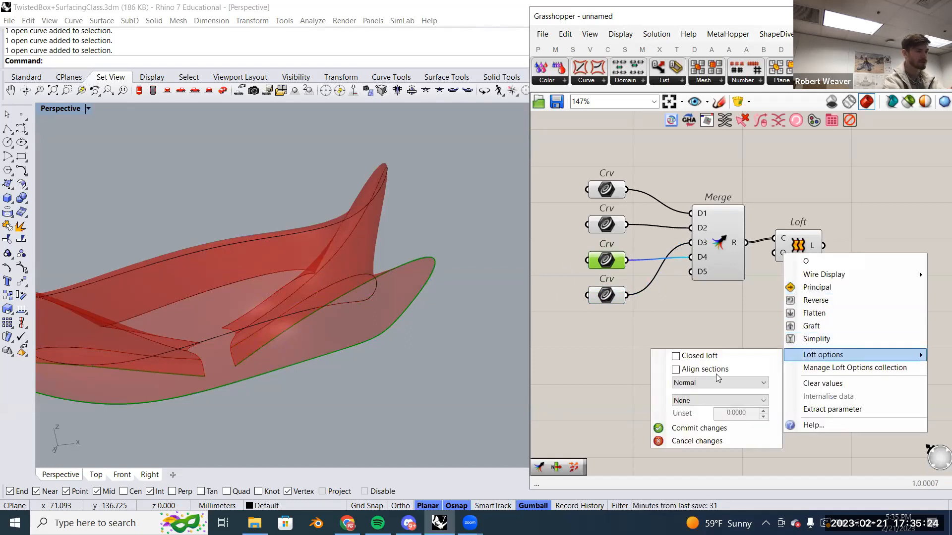
pyautogui.click(697, 356)
pyautogui.click(687, 429)
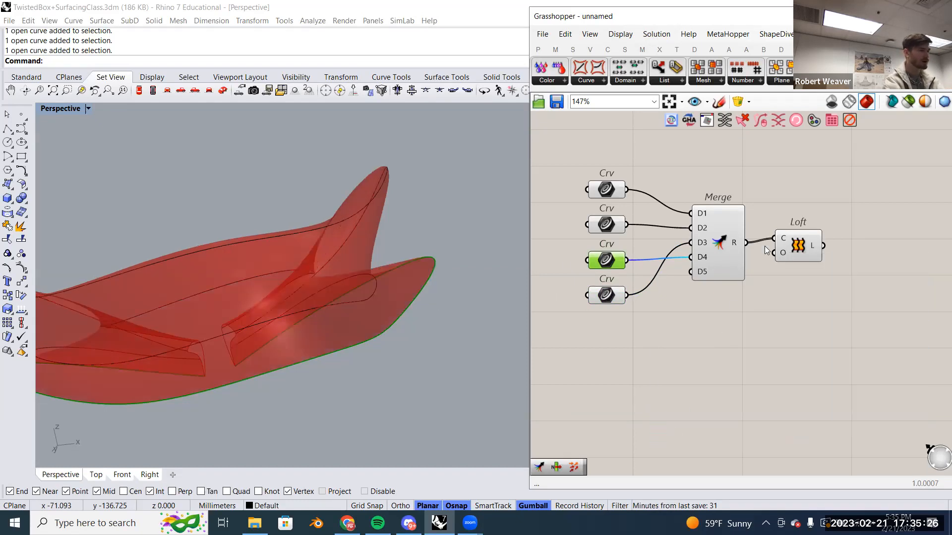
pyautogui.scroll(5, 447, 271)
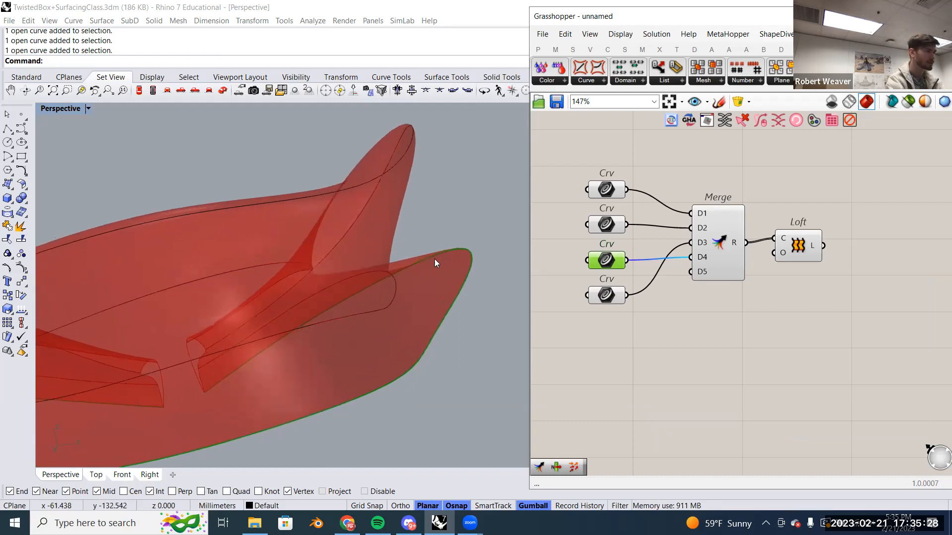
# Rewire the Merge so the third Curve parameter feeds D3 and the fourth feeds D4.
pyautogui.click(611, 189)
pyautogui.moveTo(411, 297); pyautogui.dragTo(388, 190, button='right')
pyautogui.click(623, 273)
pyautogui.moveTo(645, 253); pyautogui.dragTo(690, 243)
pyautogui.moveTo(628, 295); pyautogui.dragTo(691, 257)
pyautogui.click(792, 251)
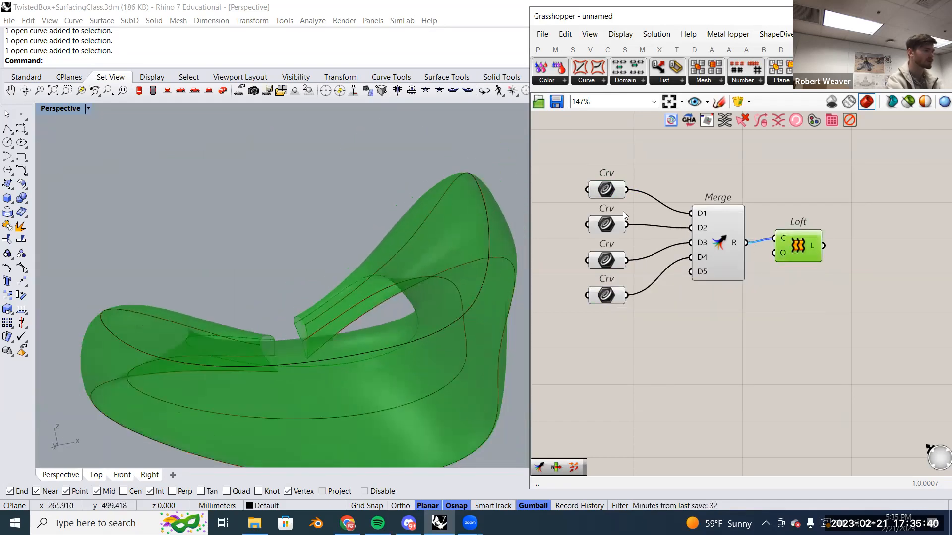
# Highlight the four Curve parameters one after another and examine their order around the closed loft and its open ends.
pyautogui.click(612, 191)
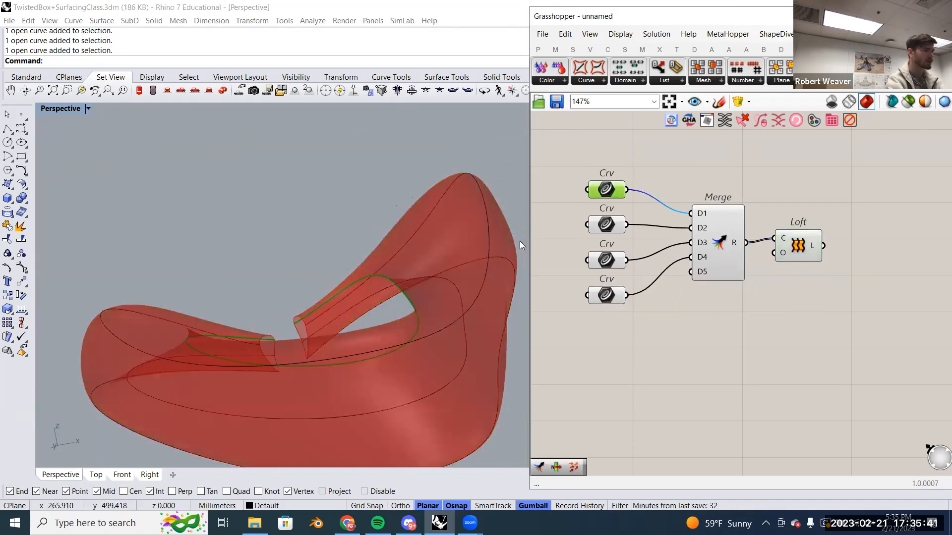
pyautogui.click(605, 225)
pyautogui.click(600, 260)
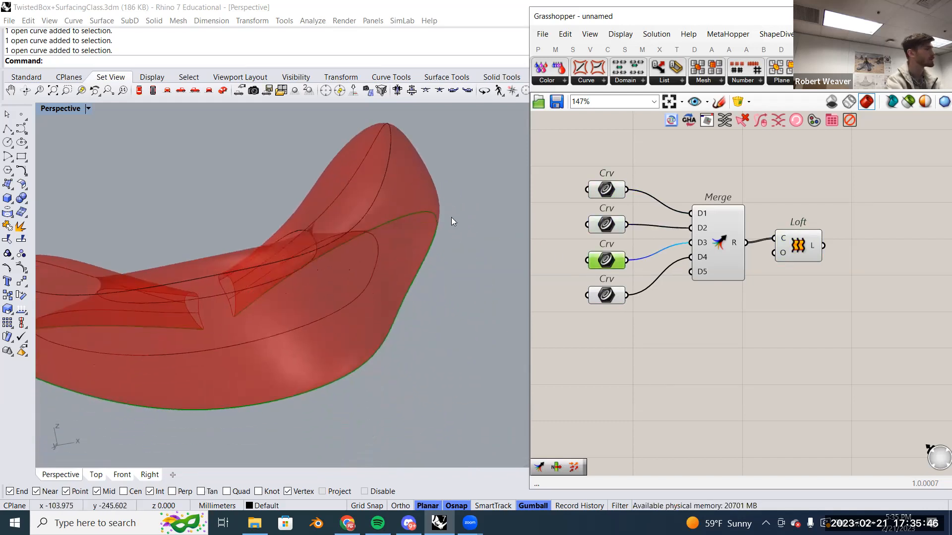
pyautogui.click(610, 296)
pyautogui.moveTo(413, 241)
pyautogui.mouseDown(button='right')
pyautogui.moveTo(391, 275)
pyautogui.moveTo(329, 207)
pyautogui.moveTo(338, 230)
pyautogui.moveTo(386, 249)
pyautogui.moveTo(429, 245)
pyautogui.mouseUp(button='right')
pyautogui.moveTo(802, 250); pyautogui.dragTo(813, 254)
pyautogui.click(605, 188)
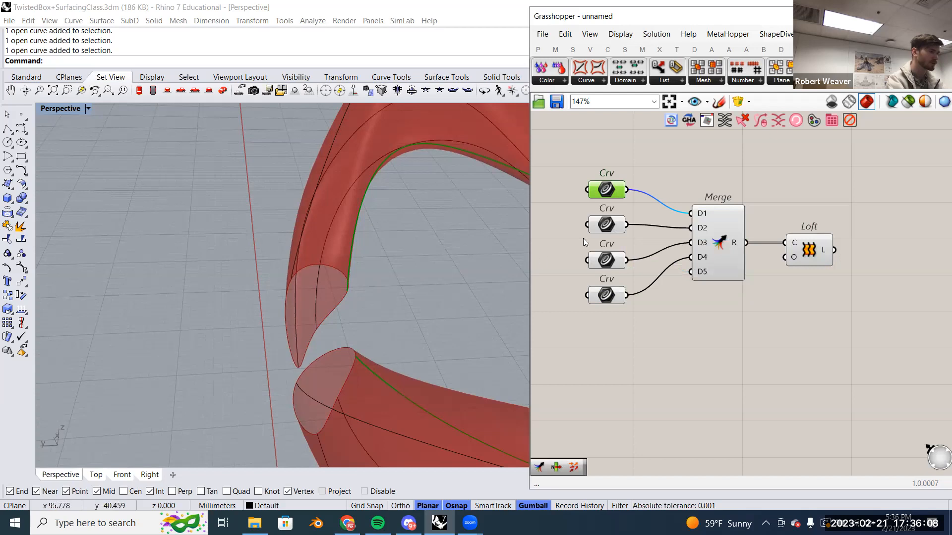
pyautogui.click(602, 226)
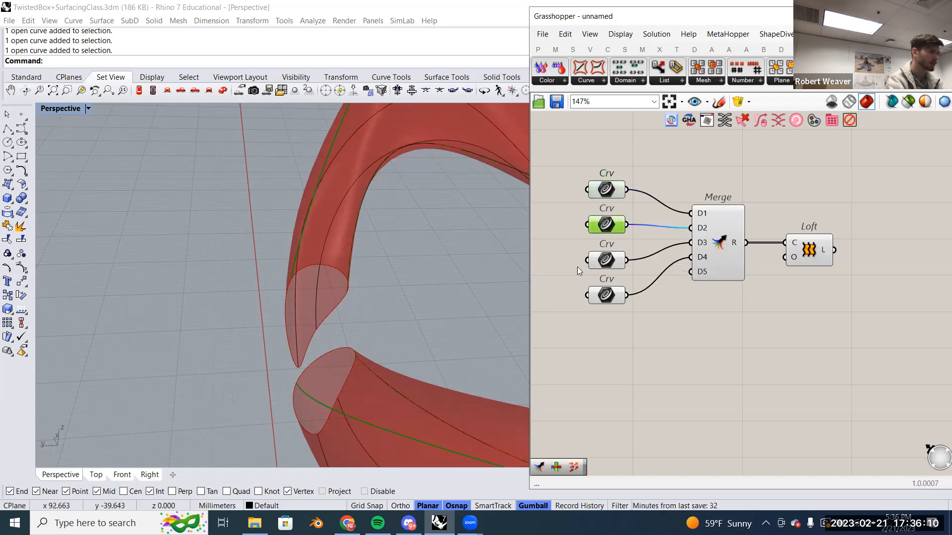
pyautogui.click(606, 260)
pyautogui.click(605, 295)
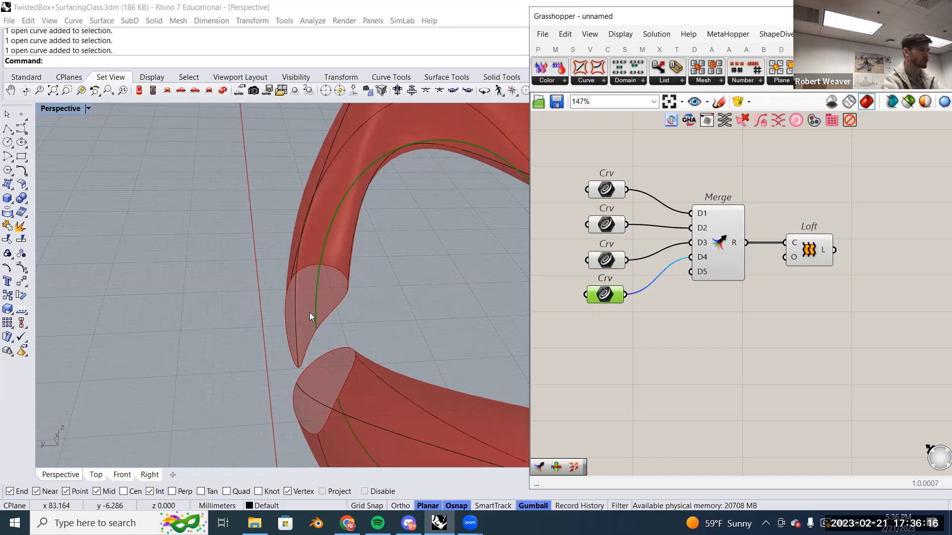
pyautogui.moveTo(379, 302)
pyautogui.mouseDown(button='right')
pyautogui.moveTo(352, 301)
pyautogui.moveTo(412, 301)
pyautogui.mouseUp(button='right')
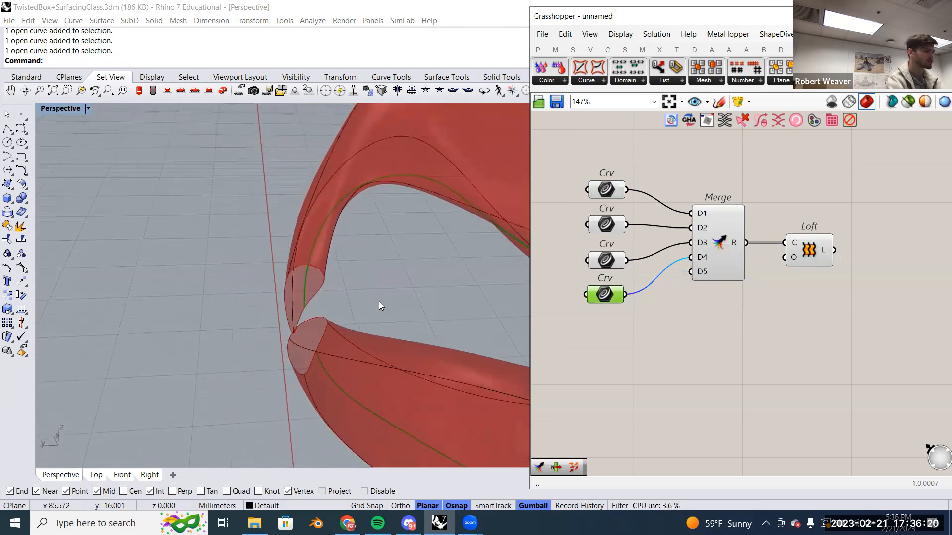
pyautogui.moveTo(806, 256); pyautogui.dragTo(793, 257)
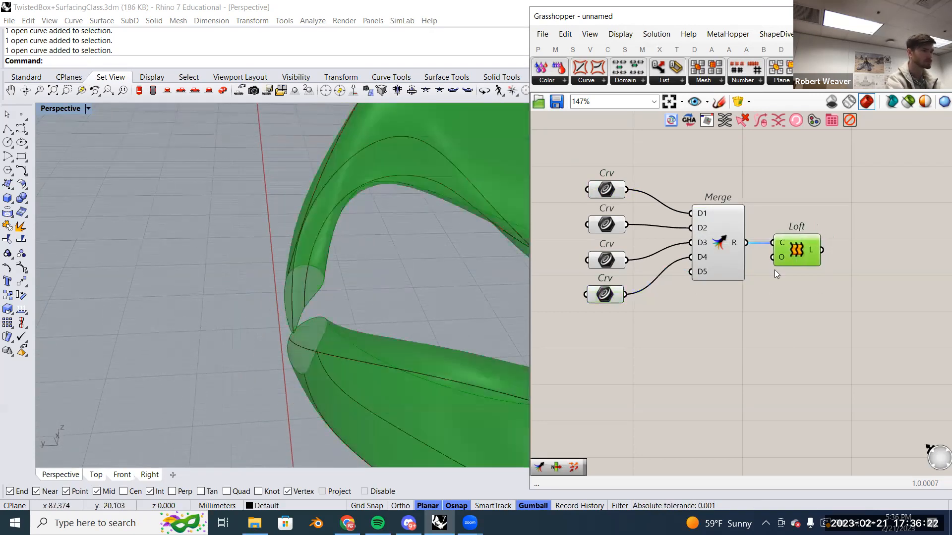
pyautogui.click(764, 304)
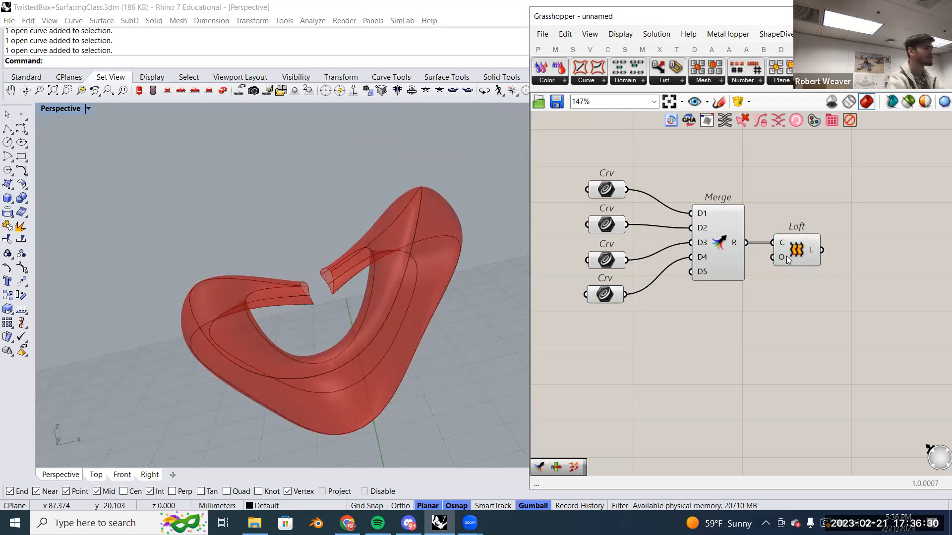
pyautogui.moveTo(800, 252); pyautogui.dragTo(796, 252)
pyautogui.click(798, 284)
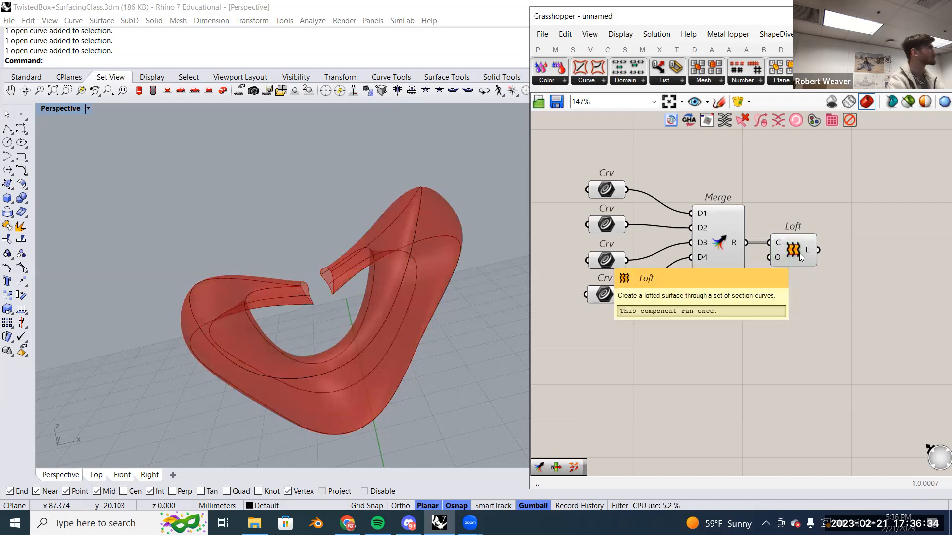
pyautogui.moveTo(799, 253); pyautogui.dragTo(809, 252)
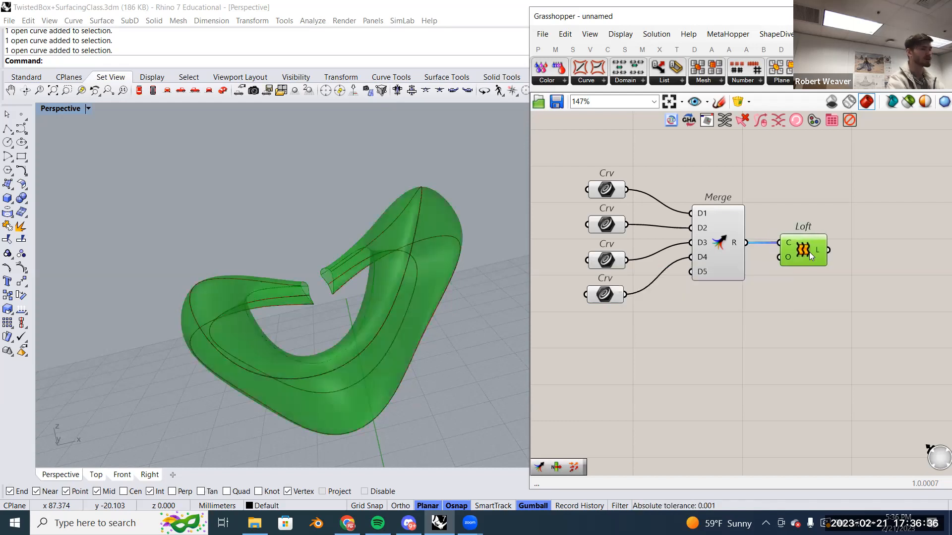
pyautogui.click(790, 288)
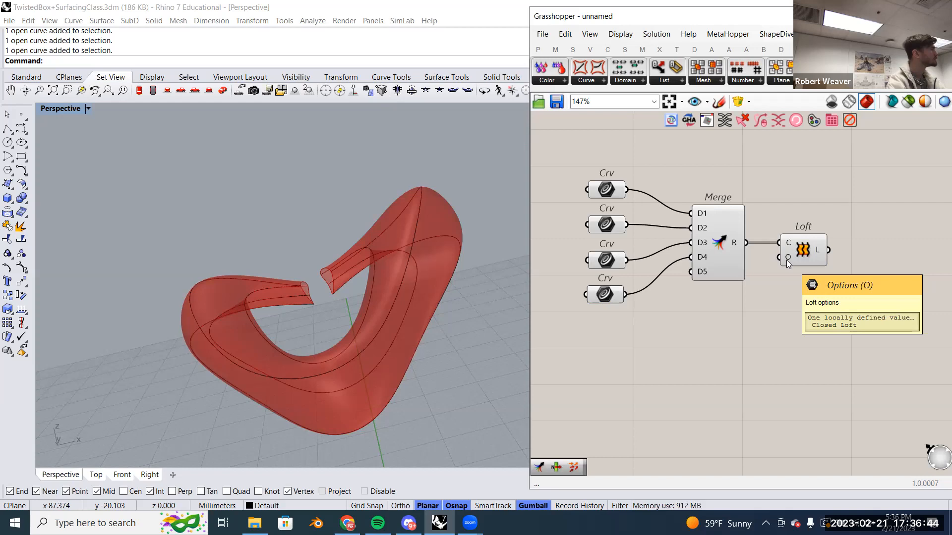
pyautogui.moveTo(780, 303); pyautogui.dragTo(784, 287, button='right')
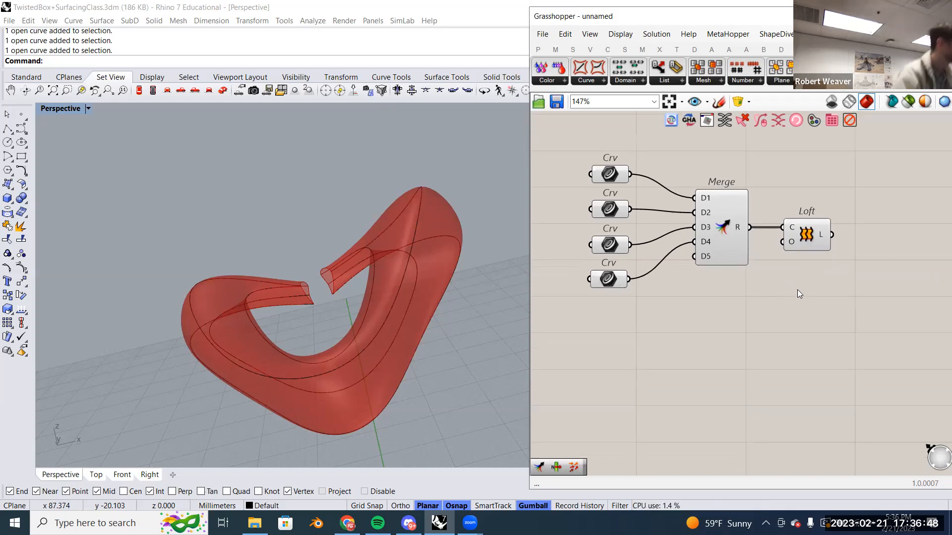
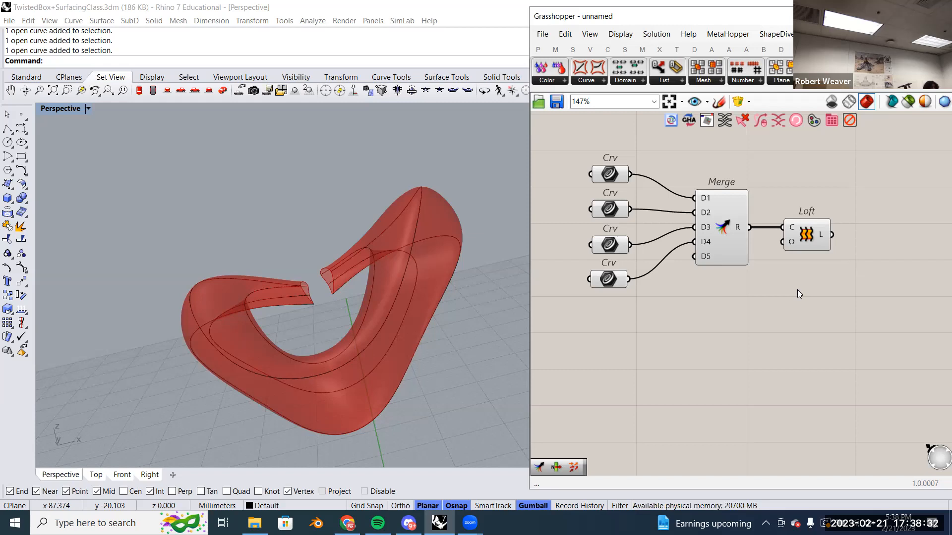
# Delete the Merge and Loft components, keeping only the four Curve parameters.
pyautogui.moveTo(824, 293); pyautogui.dragTo(715, 188)
pyautogui.press('Delete')
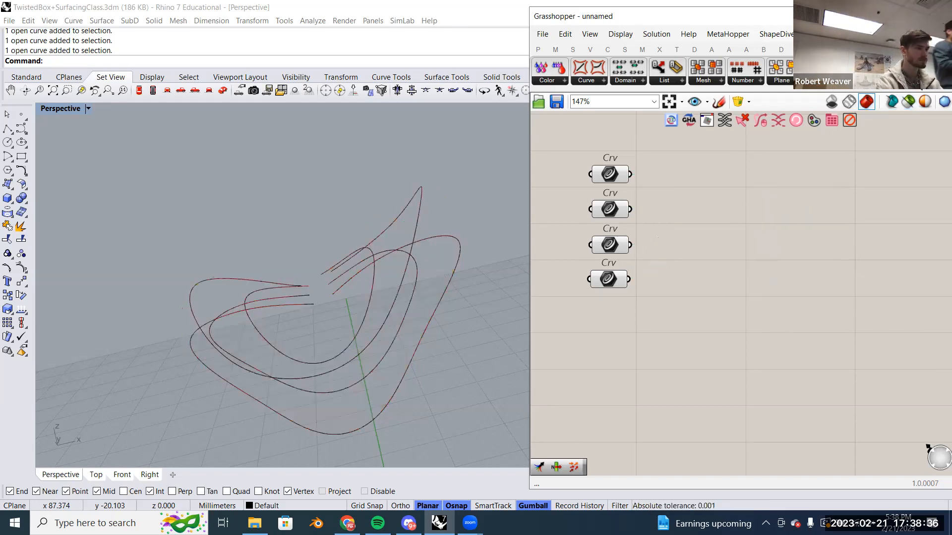
pyautogui.click(918, 81)
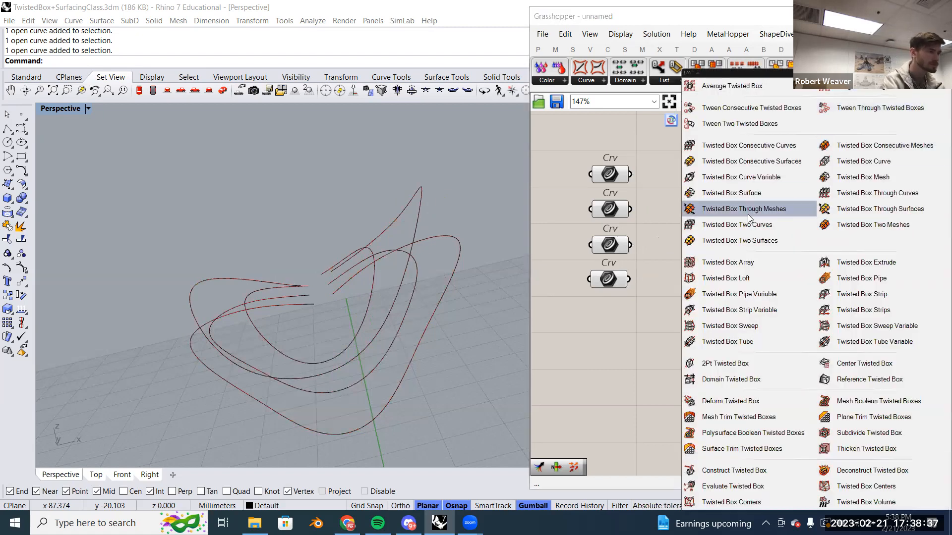
pyautogui.click(755, 287)
pyautogui.click(722, 215)
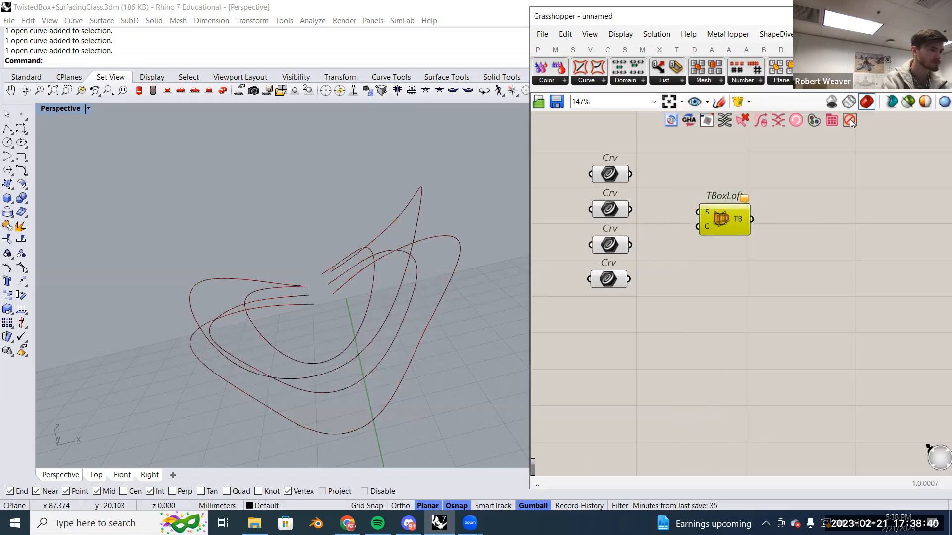
pyautogui.press('Delete')
# Add a Twisted Box Sweep component and connect the four Curve parameters in order to R1, R2, R3 and R4.
pyautogui.click(910, 81)
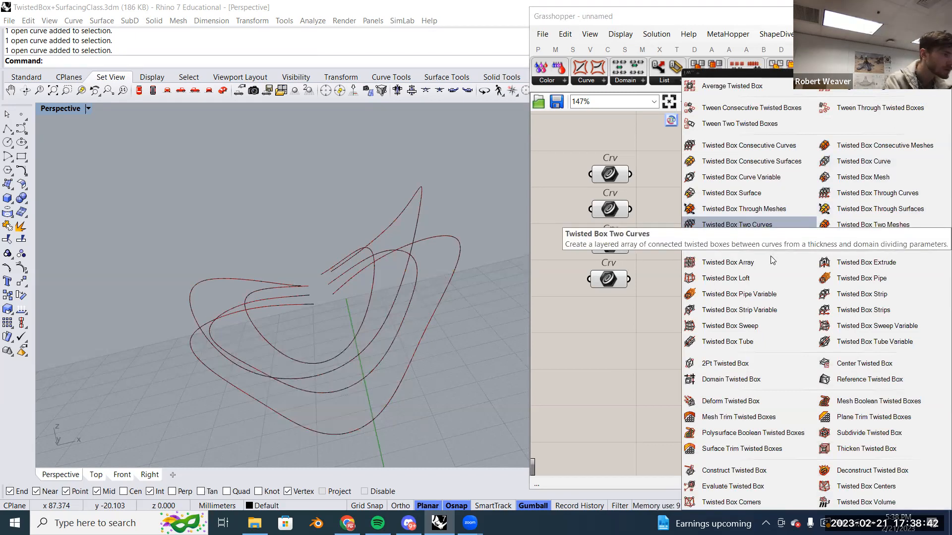
pyautogui.click(766, 330)
pyautogui.click(719, 233)
pyautogui.moveTo(630, 174); pyautogui.dragTo(697, 203)
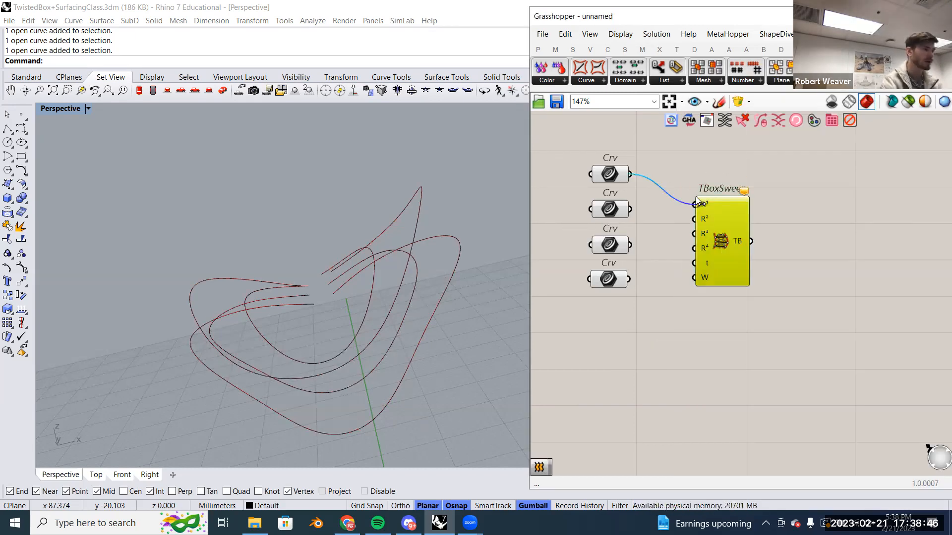
pyautogui.moveTo(630, 209); pyautogui.dragTo(695, 218)
pyautogui.moveTo(630, 245); pyautogui.dragTo(693, 234)
pyautogui.moveTo(628, 279); pyautogui.dragTo(711, 262)
pyautogui.scroll(1, 397, 294)
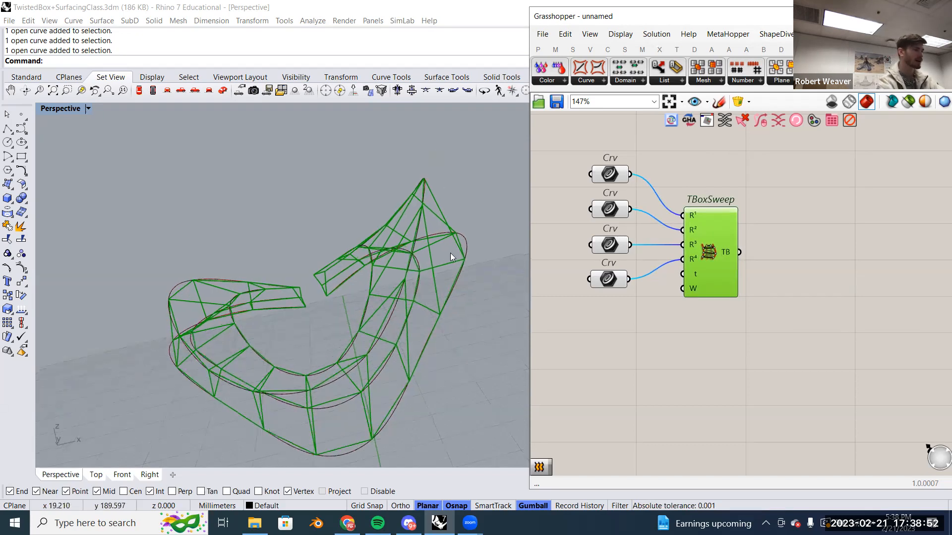
# Add a number slider ranging from 2 to 30, set to 2, and place it below the Curve parameters.
pyautogui.scroll(1, 389, 259)
pyautogui.scroll(2, 378, 271)
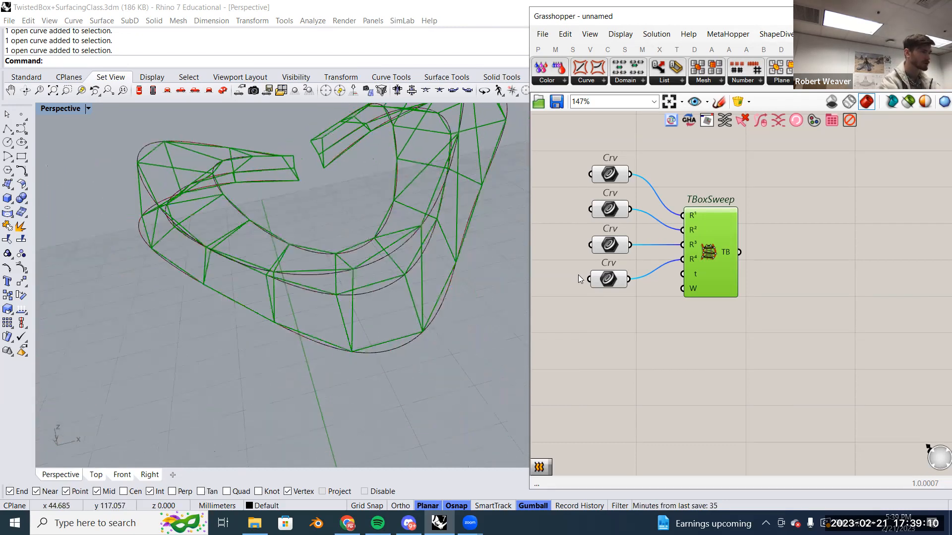
pyautogui.moveTo(694, 274)
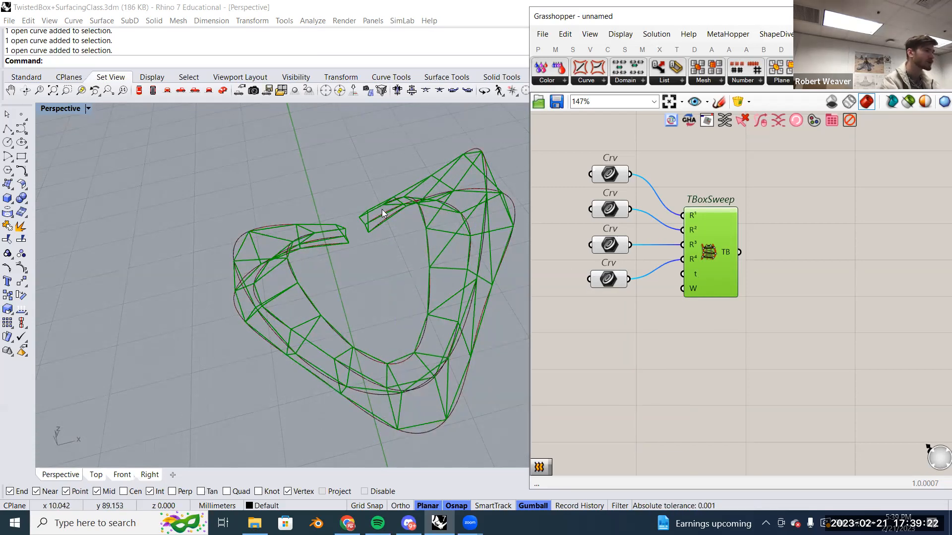
pyautogui.moveTo(735, 331); pyautogui.dragTo(783, 313, button='right')
pyautogui.moveTo(674, 323); pyautogui.dragTo(688, 313, button='right')
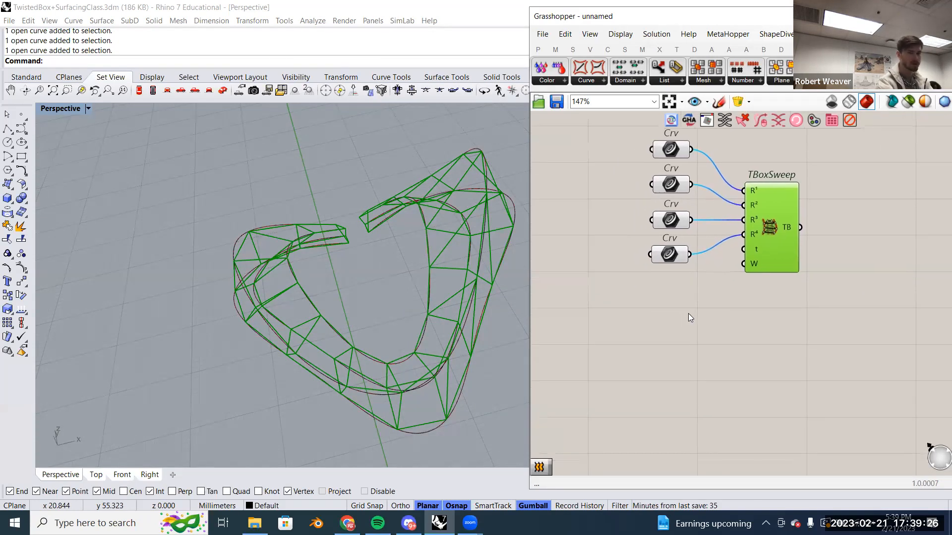
pyautogui.doubleClick(689, 315)
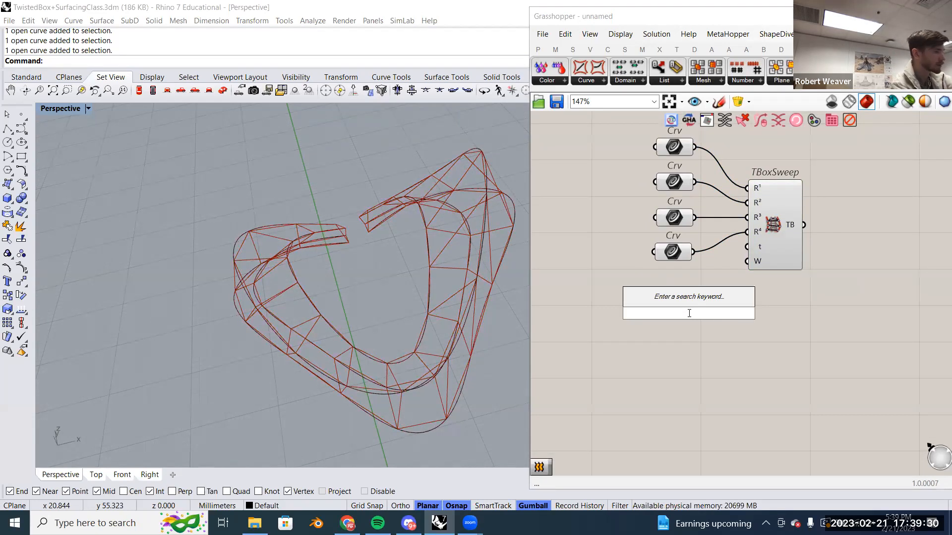
pyautogui.write('2')
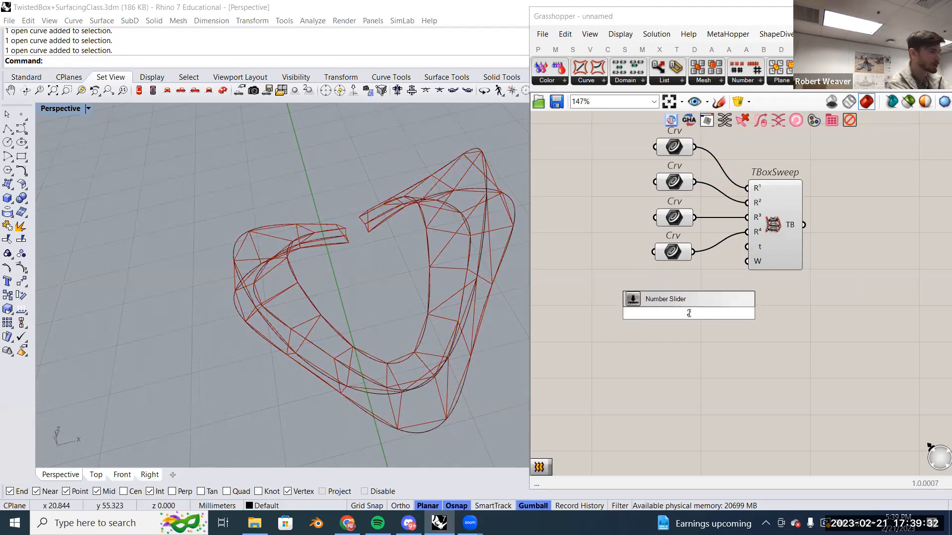
pyautogui.write('..30')
pyautogui.press('Return')
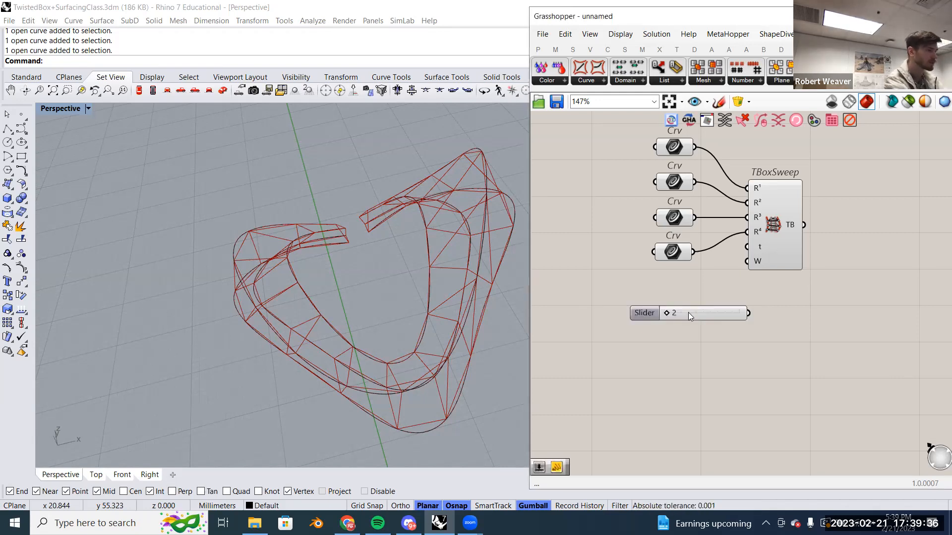
pyautogui.moveTo(697, 306); pyautogui.dragTo(772, 295, button='right')
pyautogui.moveTo(754, 300); pyautogui.dragTo(689, 295)
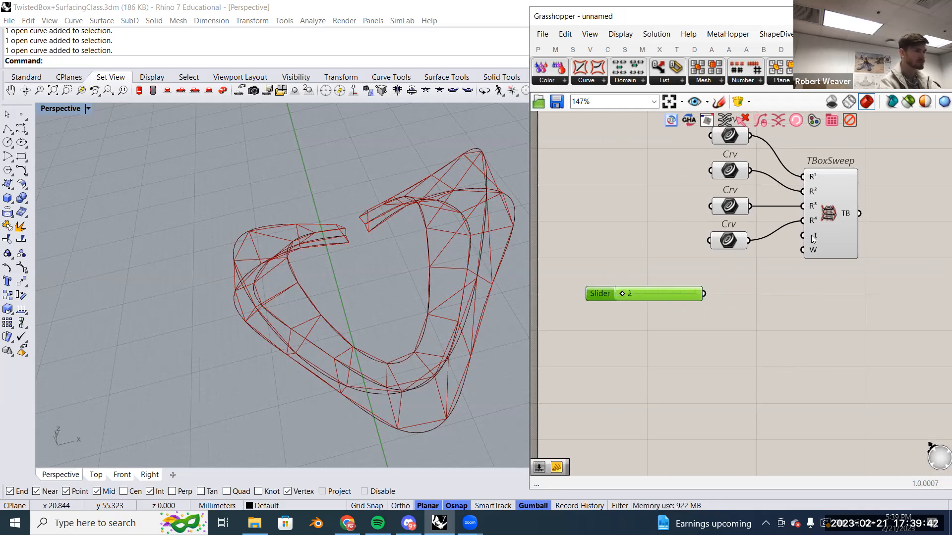
pyautogui.moveTo(622, 293); pyautogui.dragTo(641, 297)
pyautogui.moveTo(626, 299); pyautogui.dragTo(622, 299)
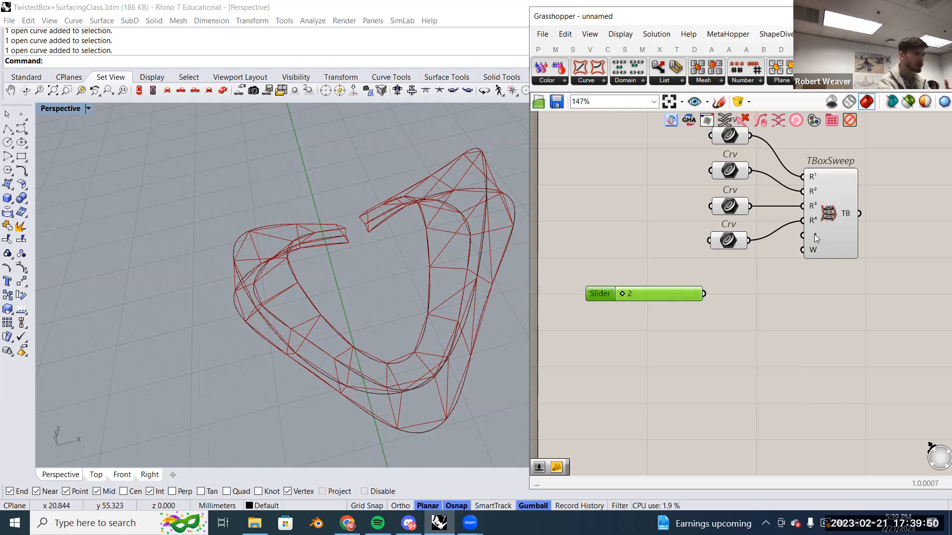
# Place an Evaluate Curve component to compare its t parameter with the sweep's t input, and delete it again.
pyautogui.moveTo(816, 234)
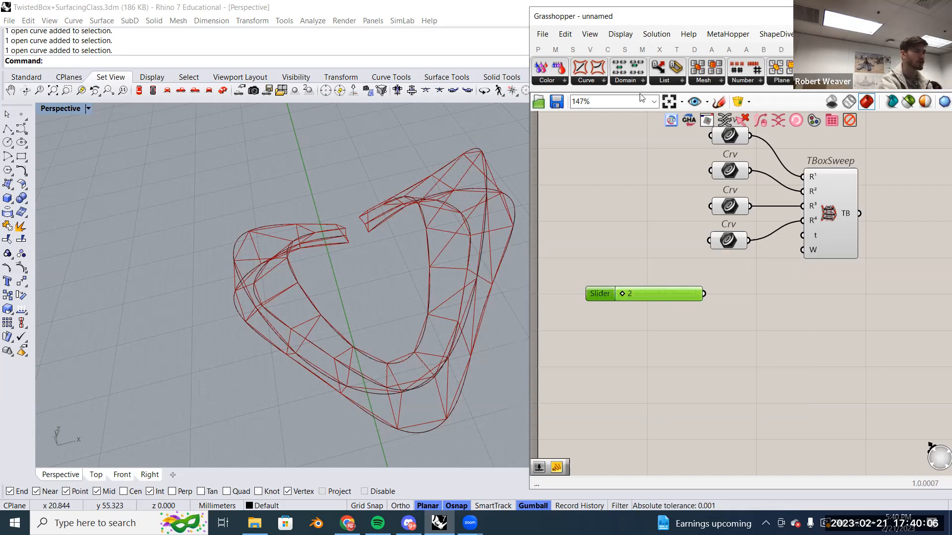
pyautogui.click(607, 49)
pyautogui.click(603, 81)
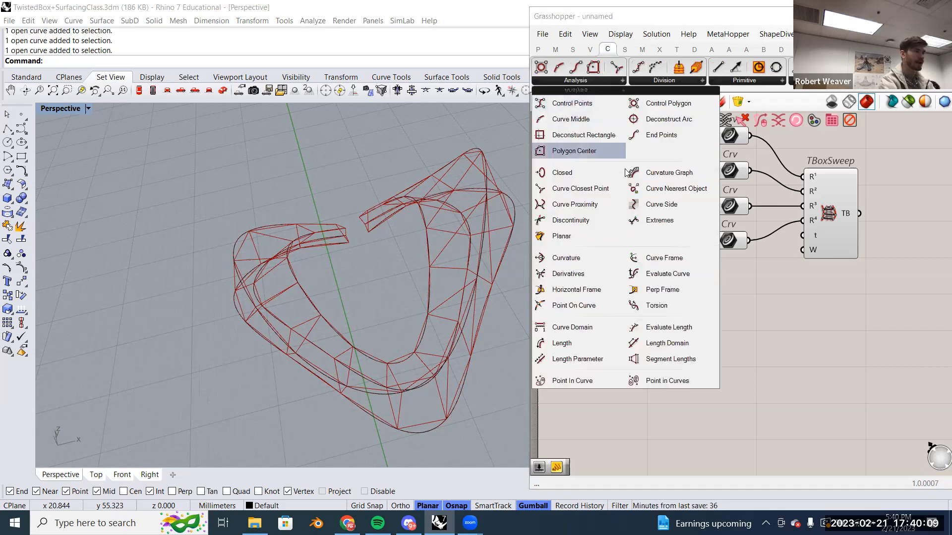
pyautogui.click(670, 276)
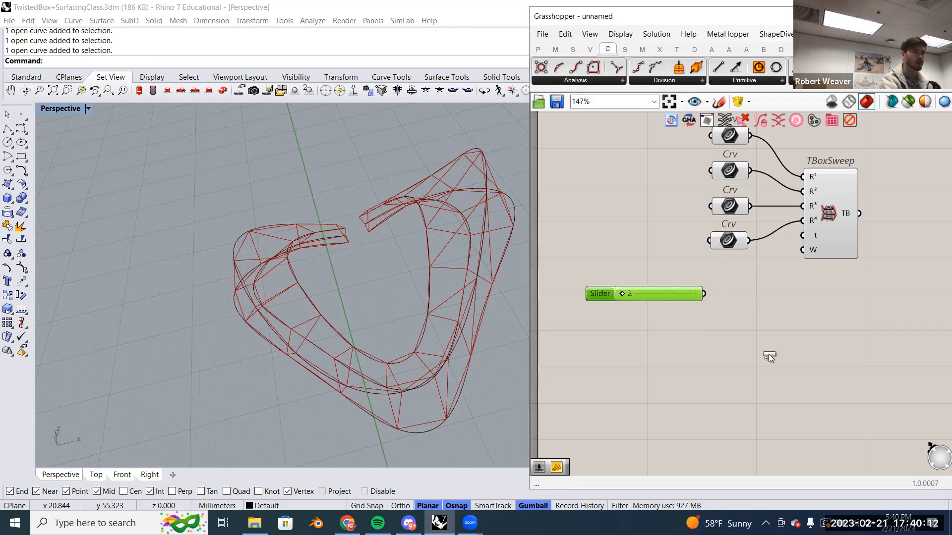
pyautogui.click(767, 354)
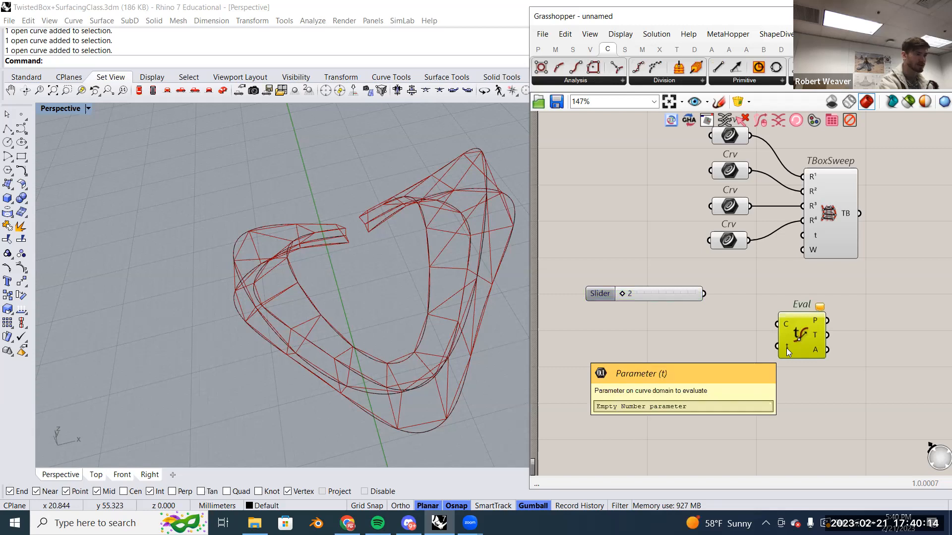
pyautogui.moveTo(790, 340); pyautogui.dragTo(786, 350)
pyautogui.press('Delete')
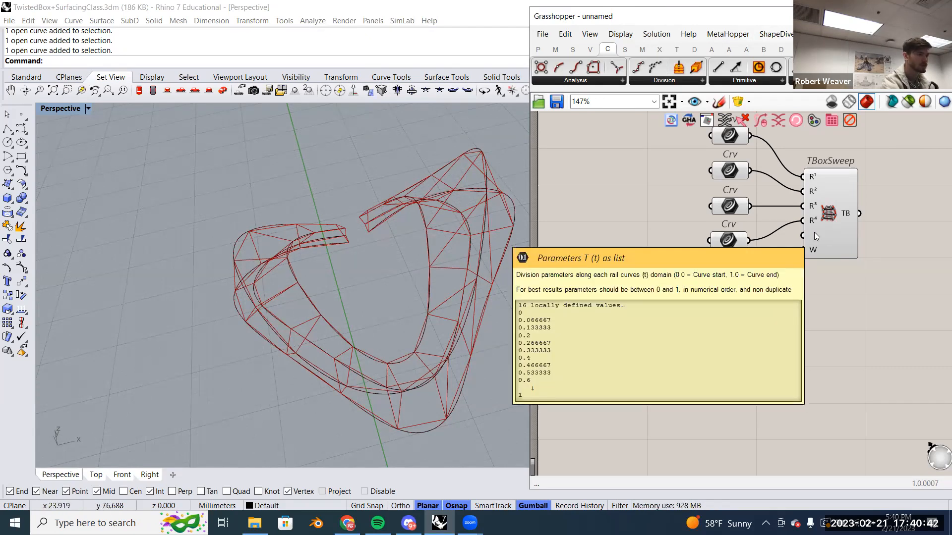
# Add a Range component below the Twisted Box Sweep, between the number slider and the sweep's t input.
pyautogui.moveTo(397, 197); pyautogui.dragTo(474, 345, button='right')
pyautogui.moveTo(683, 293); pyautogui.dragTo(658, 308)
pyautogui.doubleClick(734, 302)
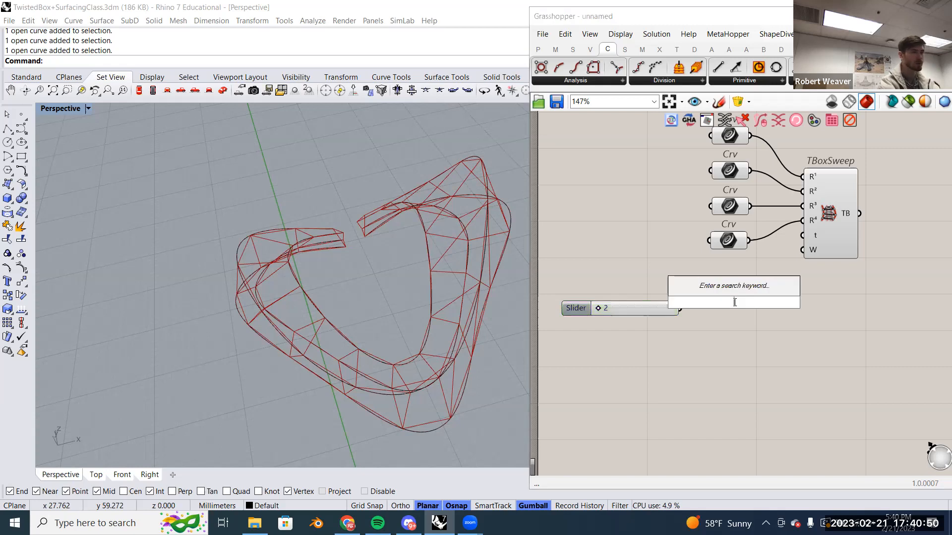
pyautogui.click(814, 237)
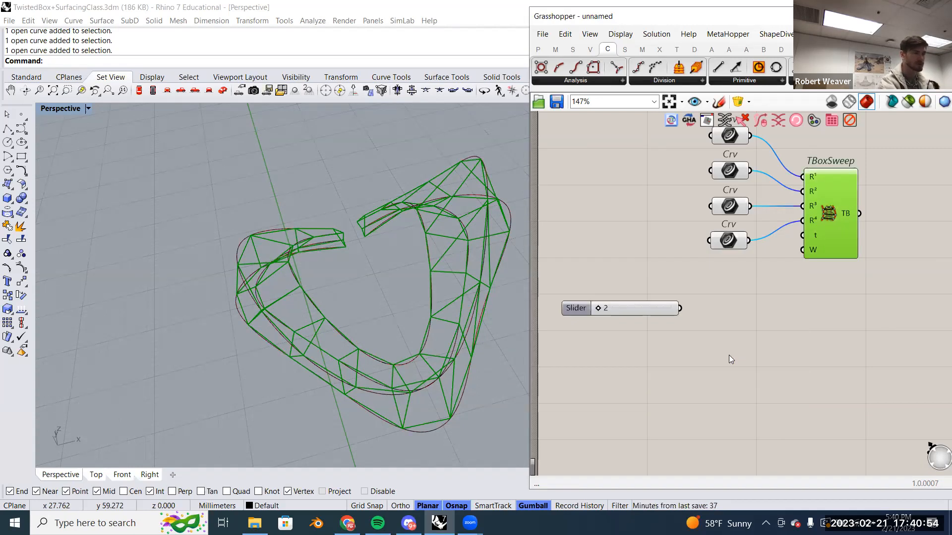
pyautogui.click(749, 324)
pyautogui.doubleClick(749, 326)
pyautogui.write('range')
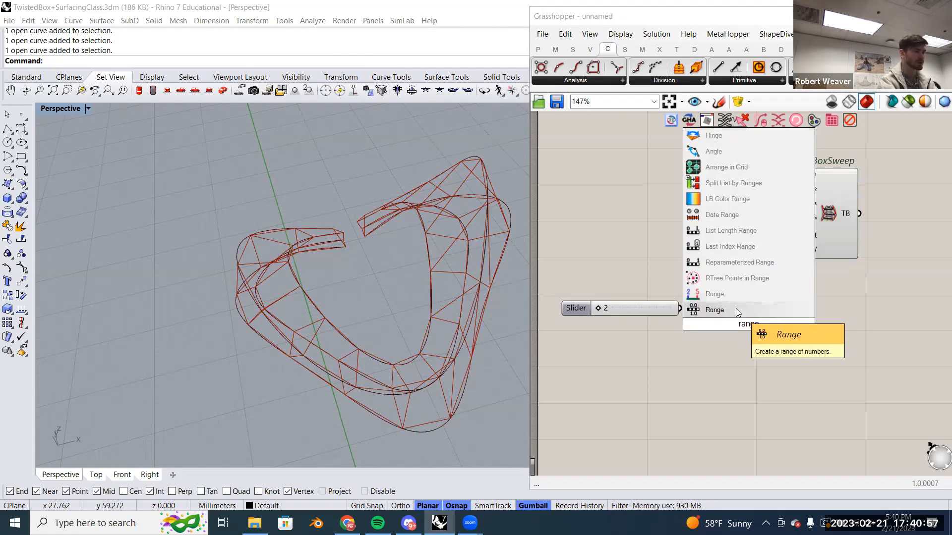
pyautogui.click(738, 309)
pyautogui.moveTo(738, 322); pyautogui.dragTo(738, 295)
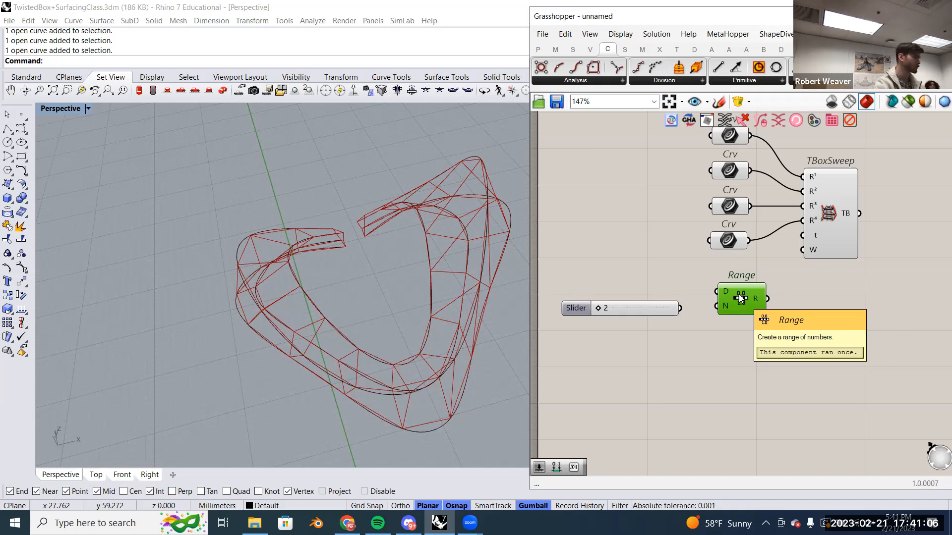
# Connect the number slider to the Range component's Steps (N) input and align the two components.
pyautogui.moveTo(725, 291)
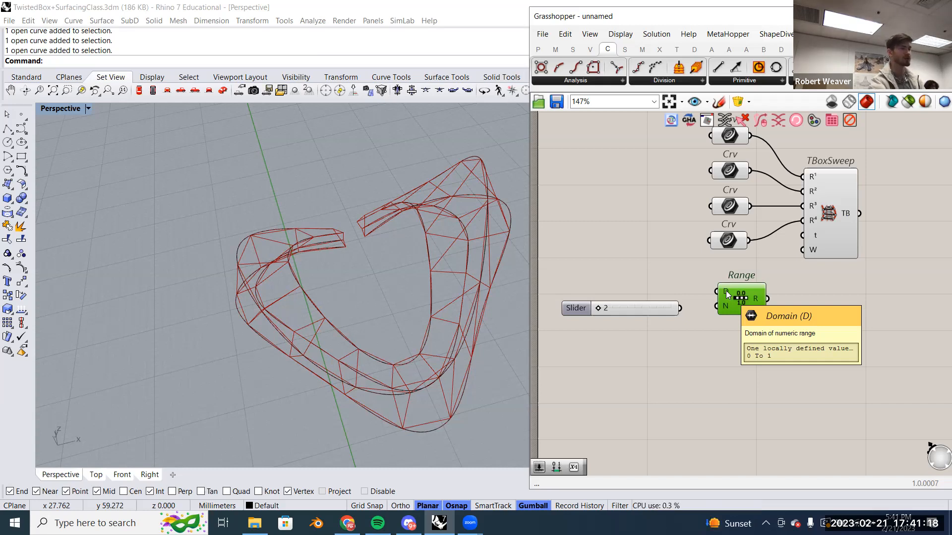
pyautogui.moveTo(728, 305); pyautogui.dragTo(727, 296)
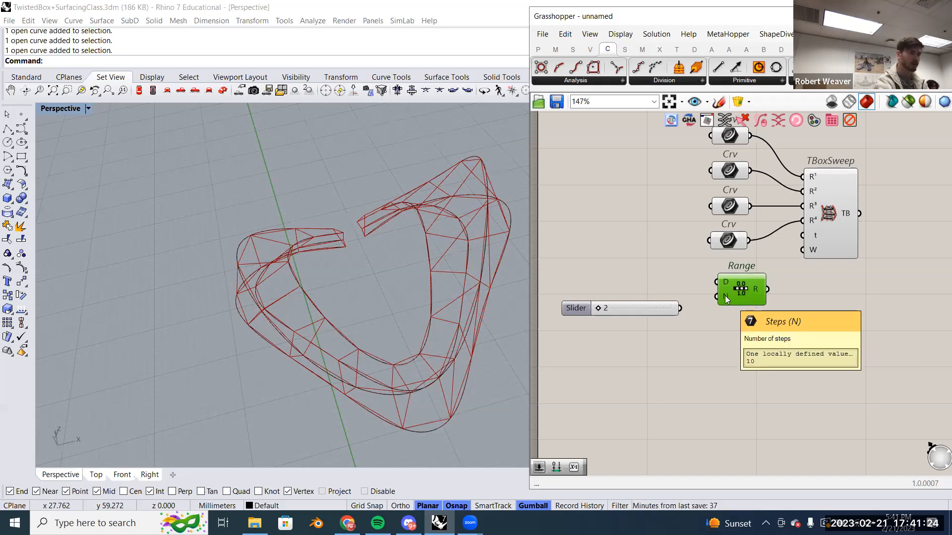
pyautogui.moveTo(680, 308); pyautogui.dragTo(716, 297)
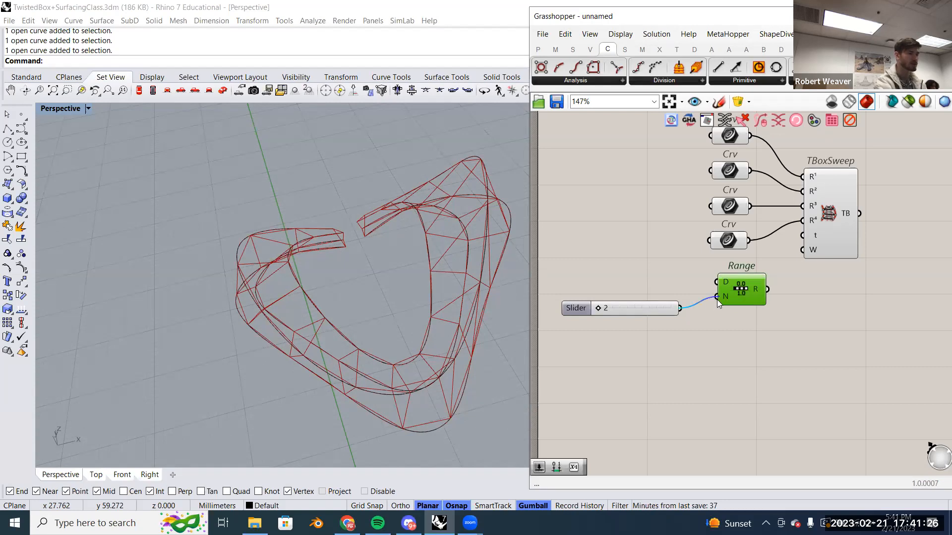
pyautogui.moveTo(661, 308); pyautogui.dragTo(670, 293)
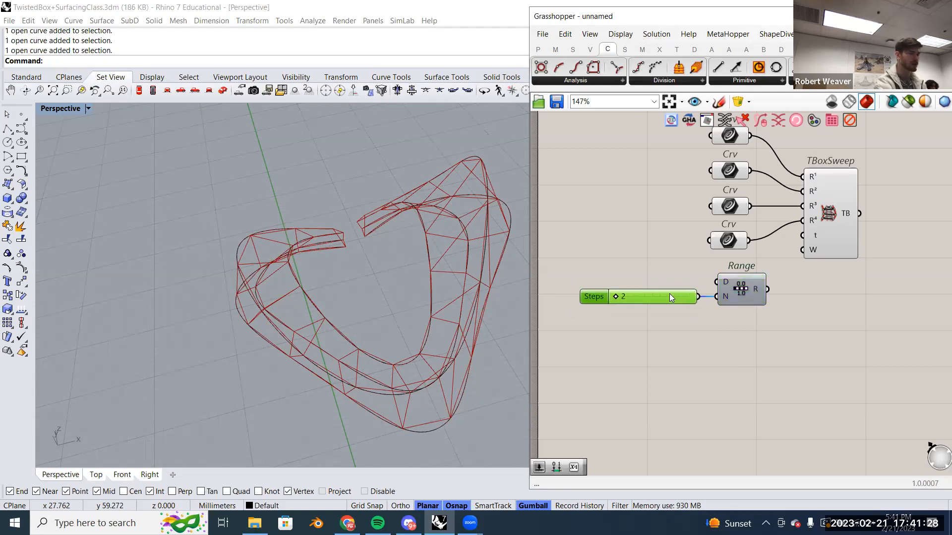
pyautogui.moveTo(738, 292); pyautogui.dragTo(740, 285)
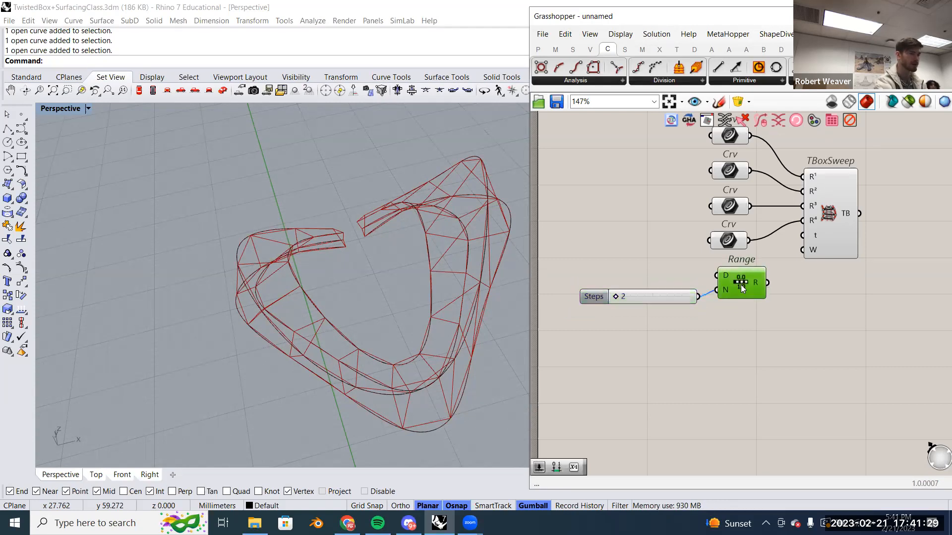
# Add a panel showing the Range output and enlarge it below the Range component.
pyautogui.doubleClick(789, 321)
pyautogui.write('//')
pyautogui.press('Return')
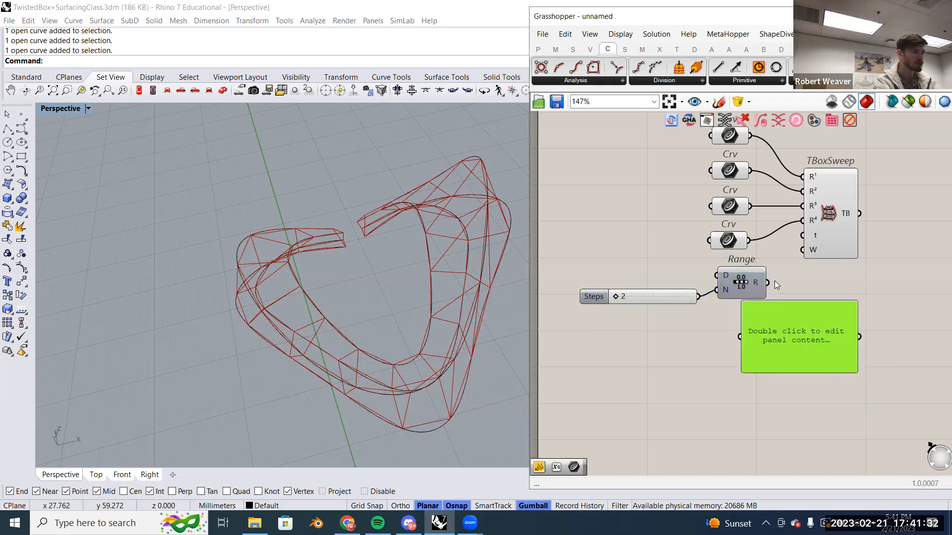
pyautogui.moveTo(766, 311); pyautogui.dragTo(746, 335)
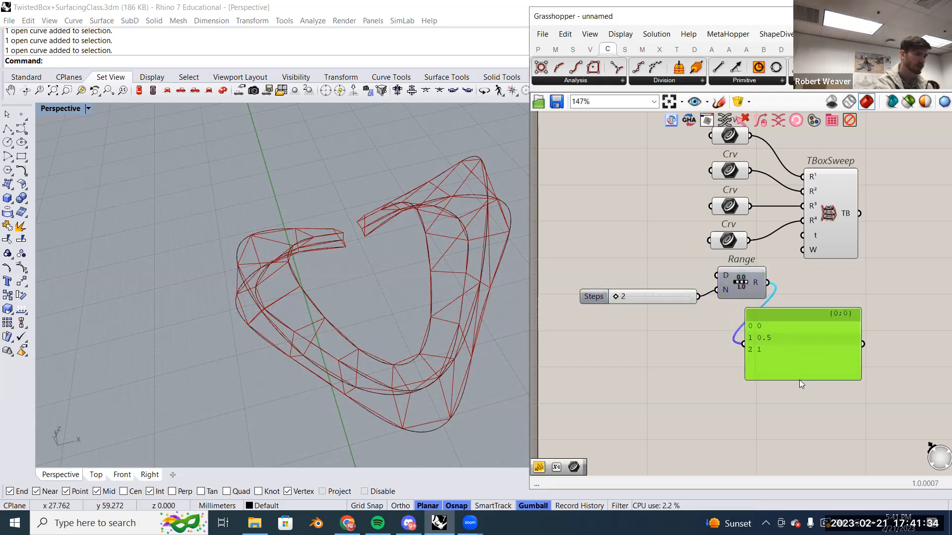
pyautogui.moveTo(799, 380); pyautogui.dragTo(798, 438)
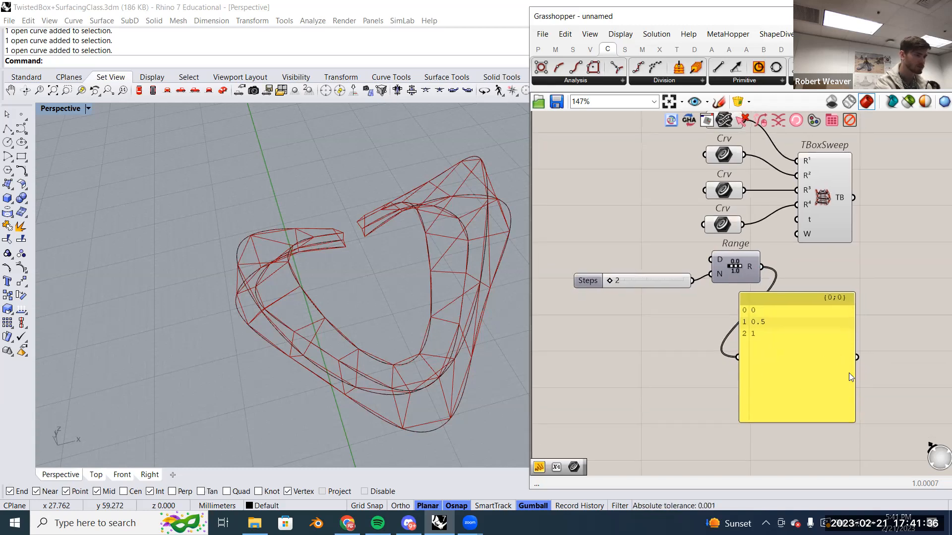
pyautogui.moveTo(852, 375); pyautogui.dragTo(891, 374)
pyautogui.moveTo(811, 371); pyautogui.dragTo(846, 366)
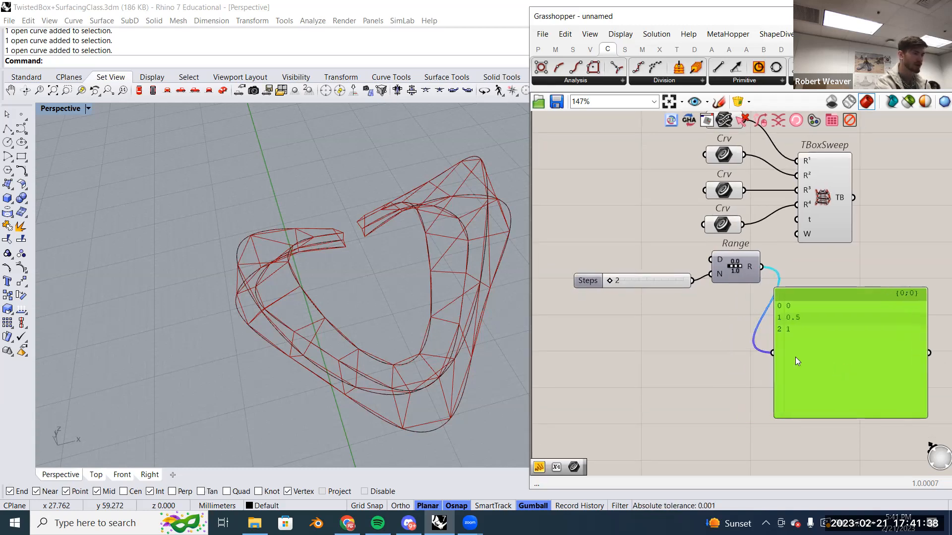
# Set the Steps slider to 8 and connect the Range output to the t input of the Twisted Box Sweep.
pyautogui.moveTo(754, 300); pyautogui.dragTo(729, 304, button='right')
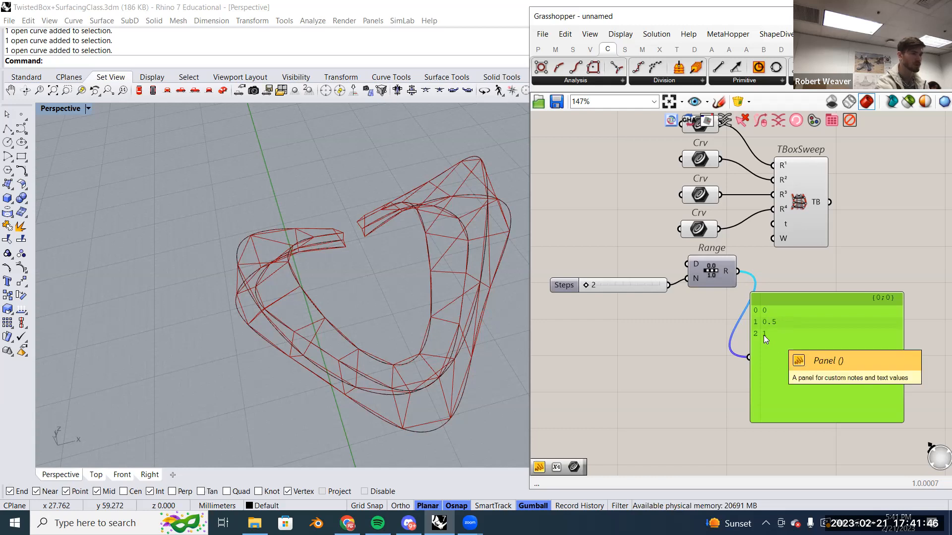
pyautogui.moveTo(586, 286); pyautogui.dragTo(601, 286)
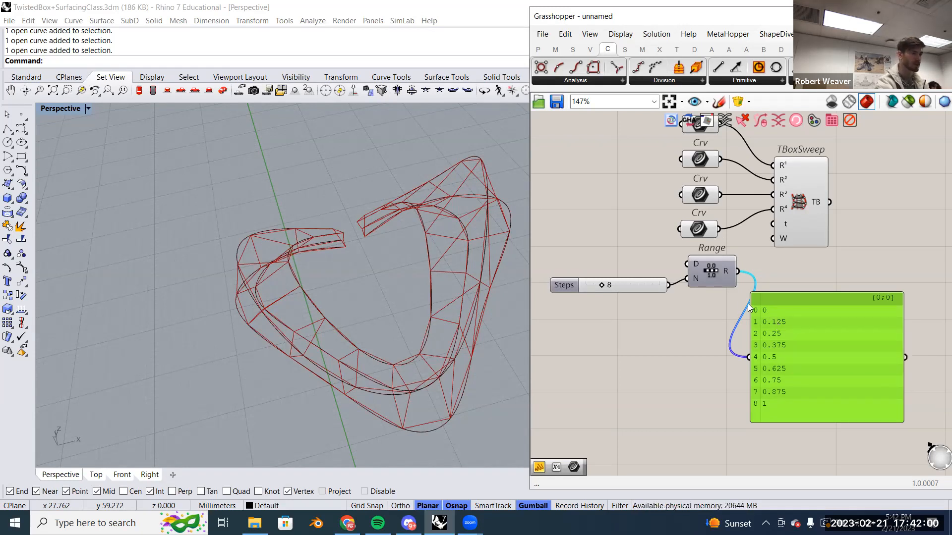
pyautogui.moveTo(738, 271); pyautogui.dragTo(772, 224)
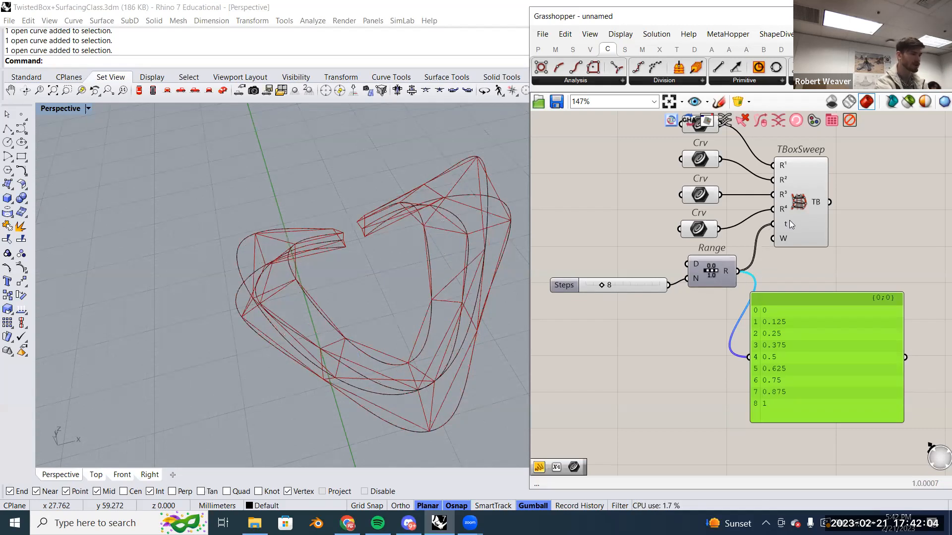
# Highlight the Twisted Box Sweep, try 20 and 23 divisions, and set the Steps slider to 17.
pyautogui.click(789, 220)
pyautogui.moveTo(599, 285); pyautogui.dragTo(633, 288)
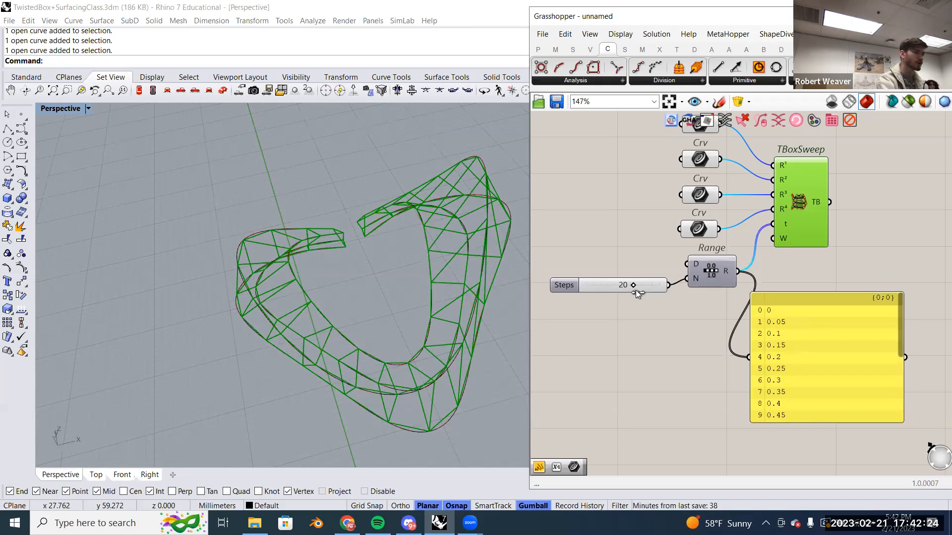
pyautogui.moveTo(634, 290); pyautogui.dragTo(640, 290)
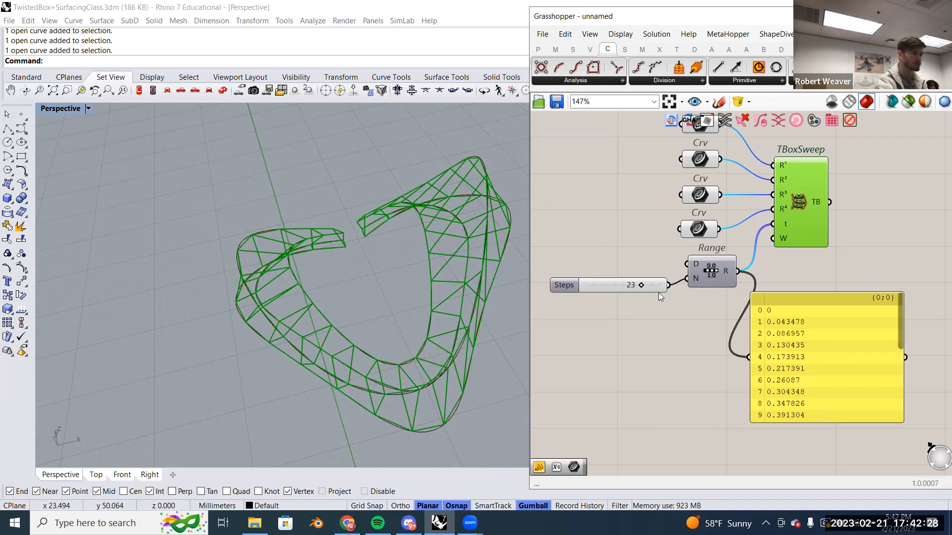
pyautogui.moveTo(641, 284); pyautogui.dragTo(624, 284)
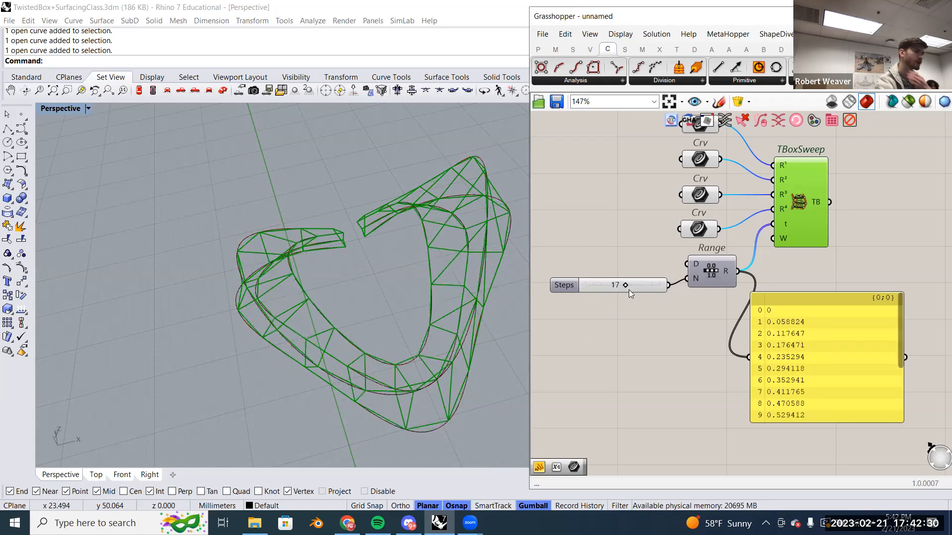
# Add a Morph To Twisted Box component to the canvas and place it beyond the Twisted Box Sweep's output.
pyautogui.moveTo(684, 307); pyautogui.dragTo(622, 349, button='right')
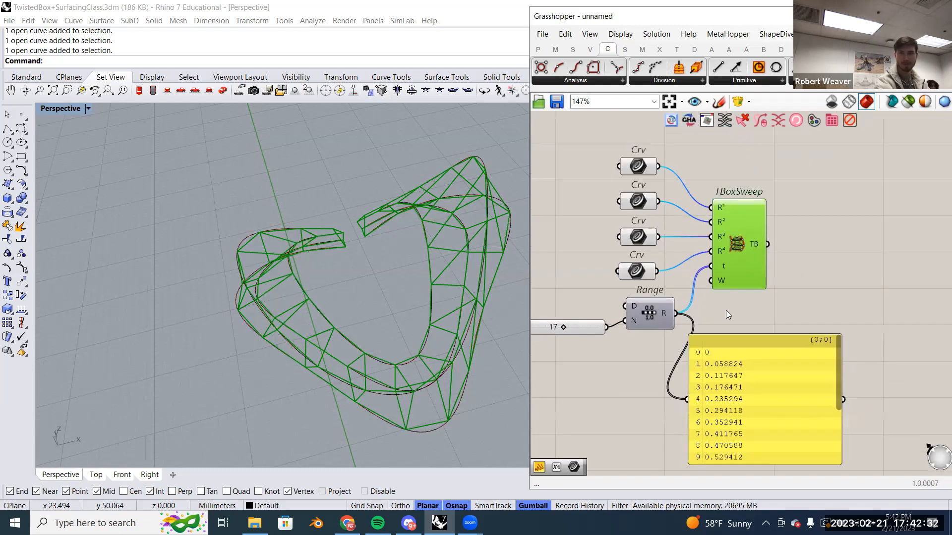
pyautogui.moveTo(760, 333); pyautogui.dragTo(712, 329, button='right')
pyautogui.moveTo(792, 212); pyautogui.dragTo(809, 263, button='right')
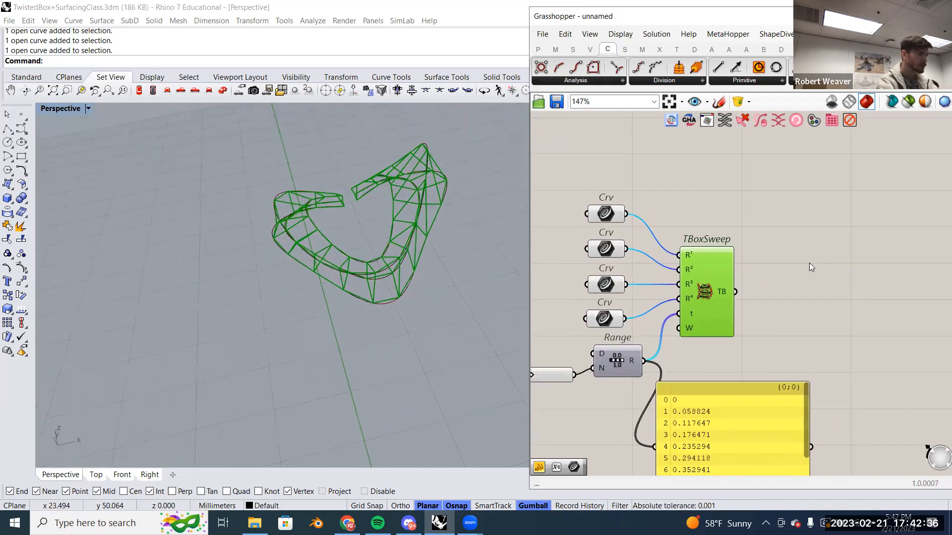
pyautogui.doubleClick(815, 247)
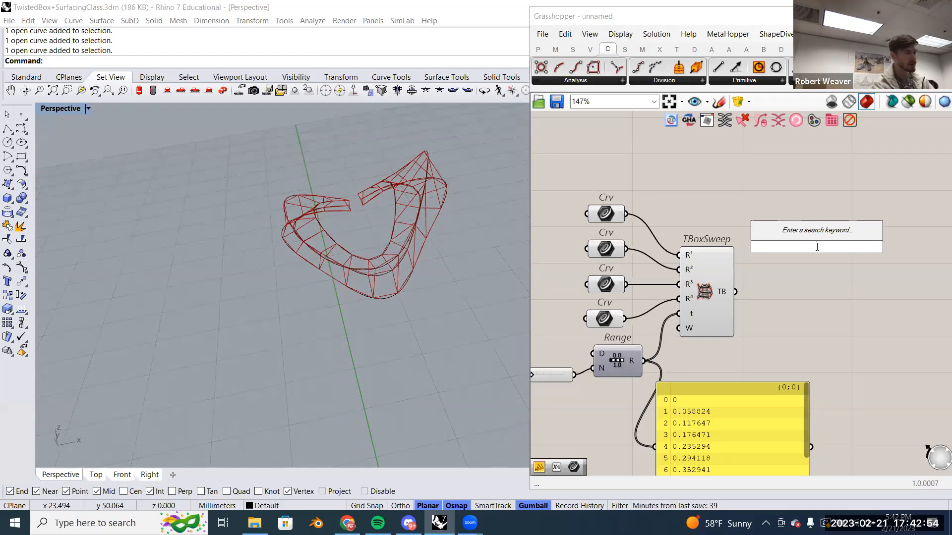
pyautogui.write('morph')
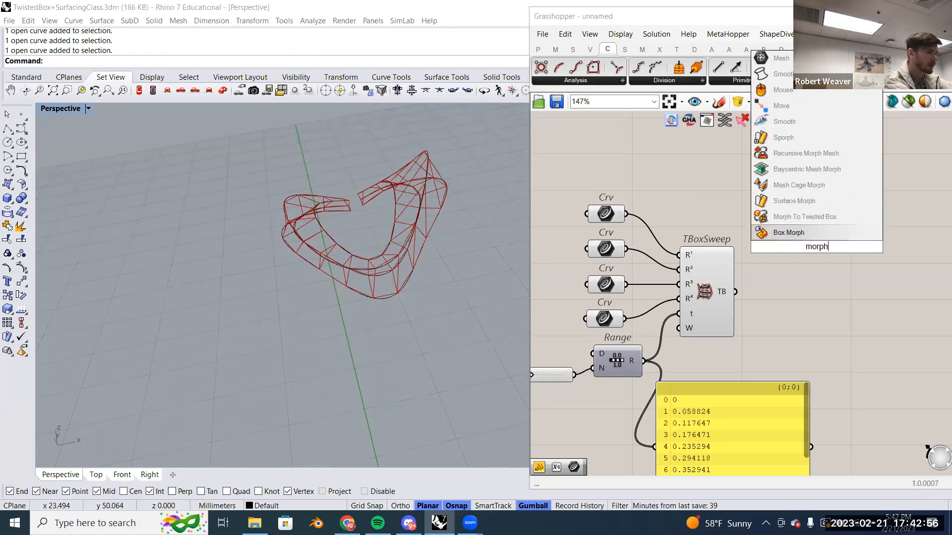
pyautogui.write(' to twi')
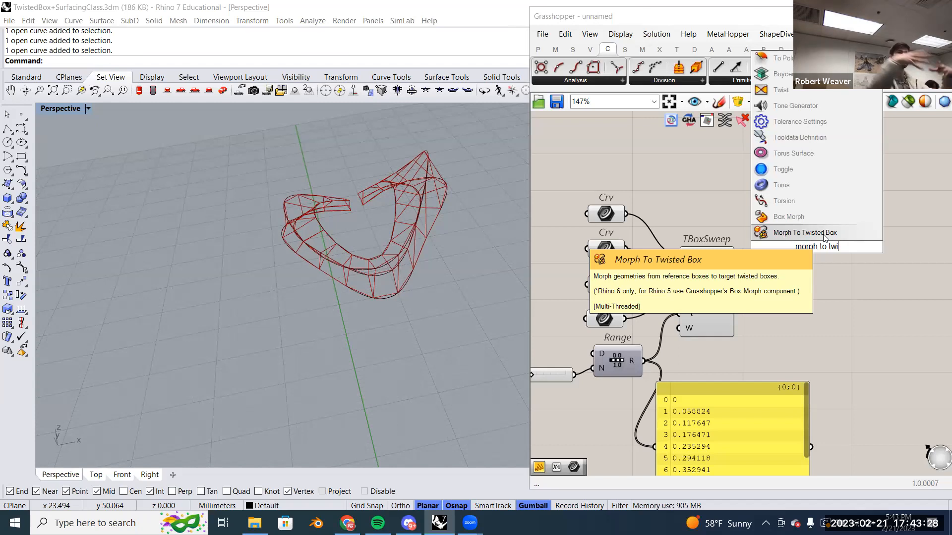
pyautogui.click(826, 233)
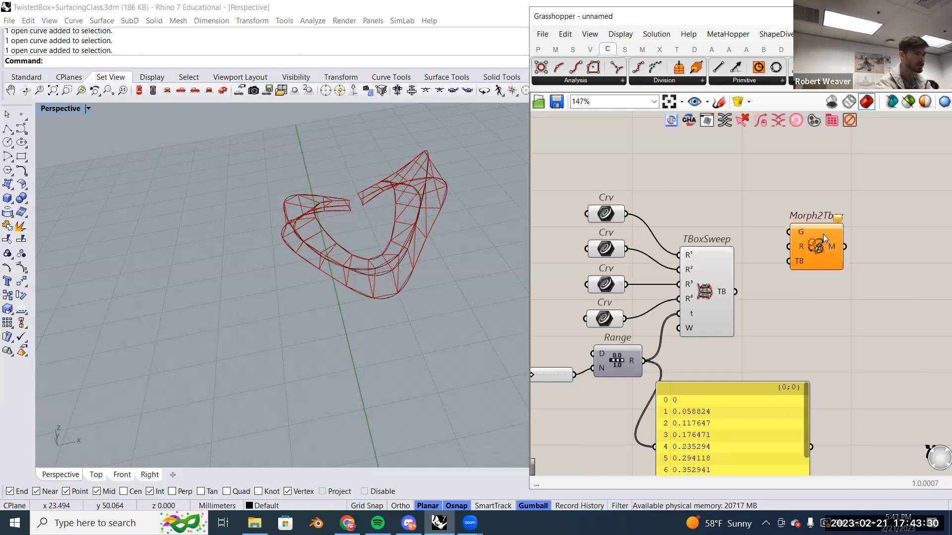
pyautogui.moveTo(838, 249); pyautogui.dragTo(850, 238)
pyautogui.click(773, 247)
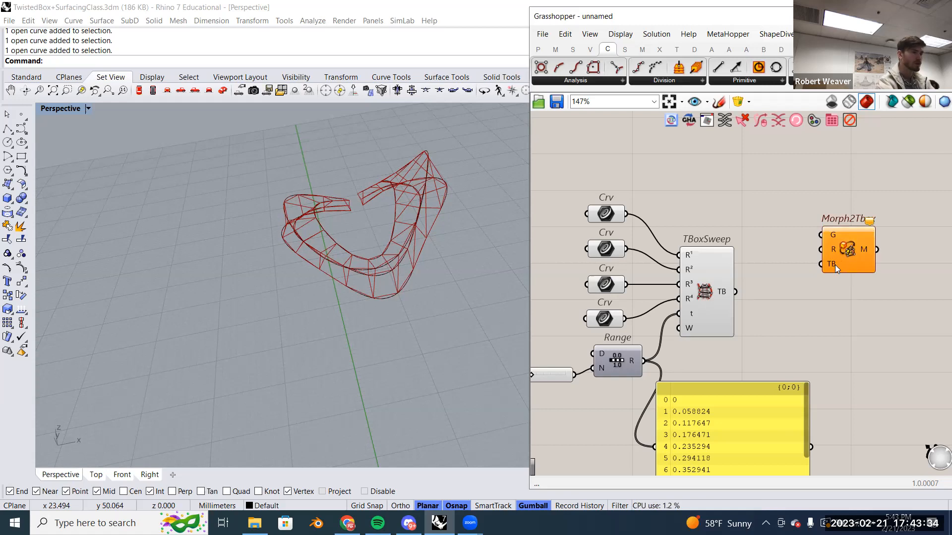
# Connect the Twisted Box Sweep's TB output to the TB input of Morph To Twisted Box and adjust the morph component's placement.
pyautogui.moveTo(835, 265)
pyautogui.moveTo(739, 292); pyautogui.dragTo(824, 264)
pyautogui.click(851, 261)
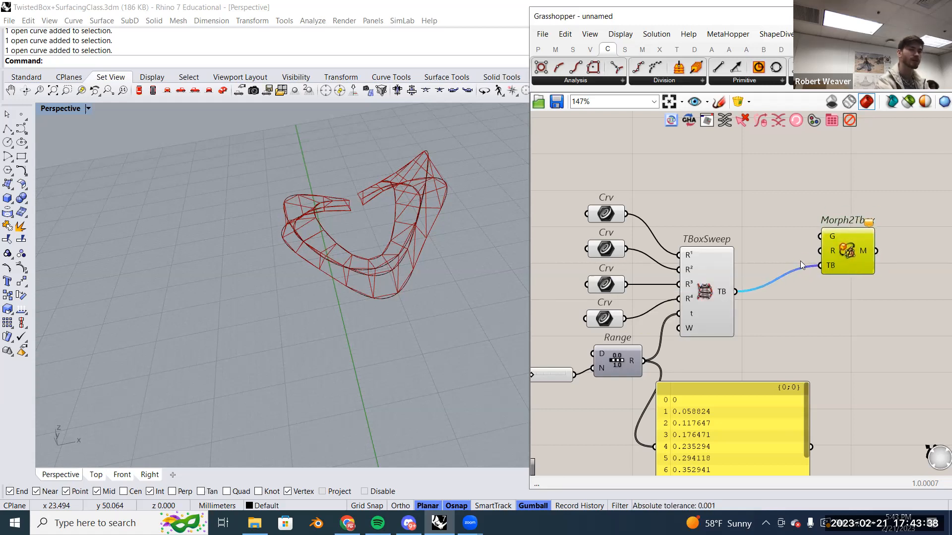
pyautogui.moveTo(794, 250); pyautogui.dragTo(818, 264, button='right')
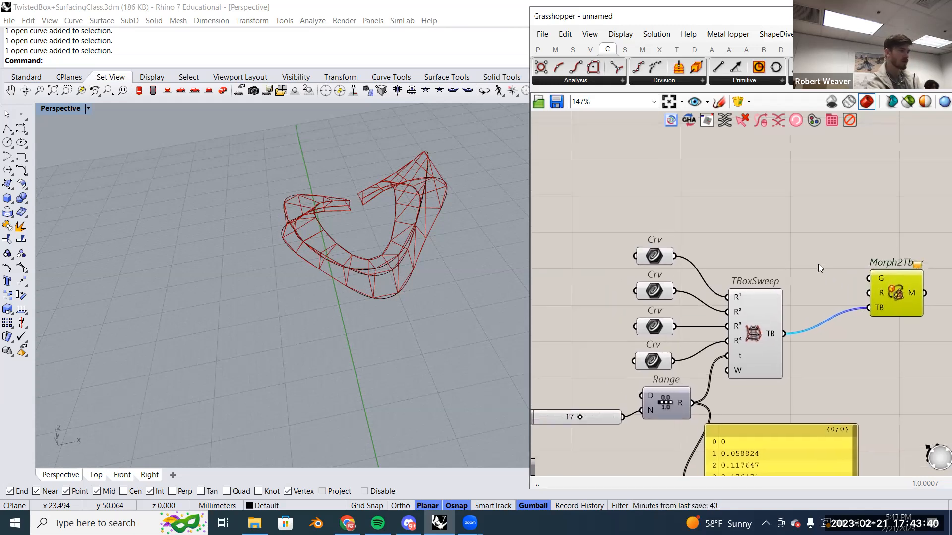
pyautogui.moveTo(894, 294); pyautogui.dragTo(889, 304)
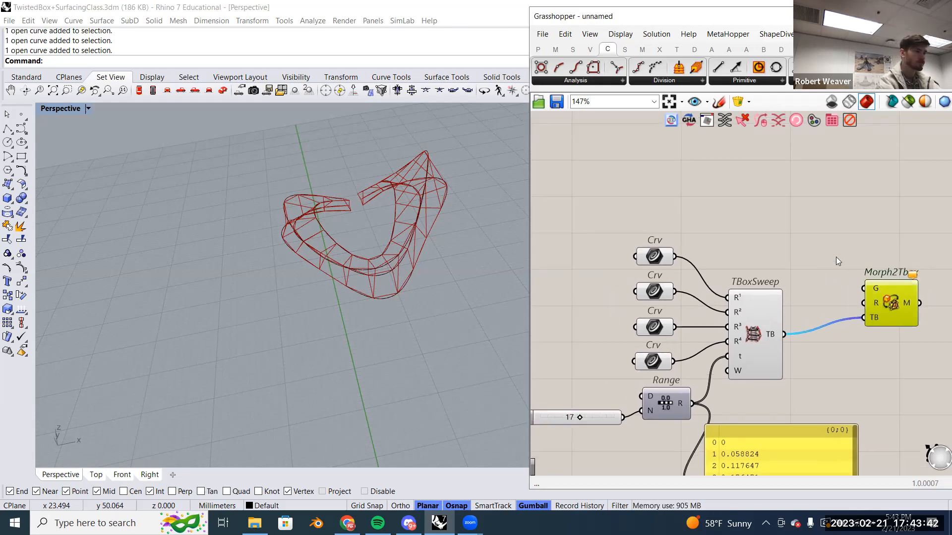
pyautogui.click(837, 258)
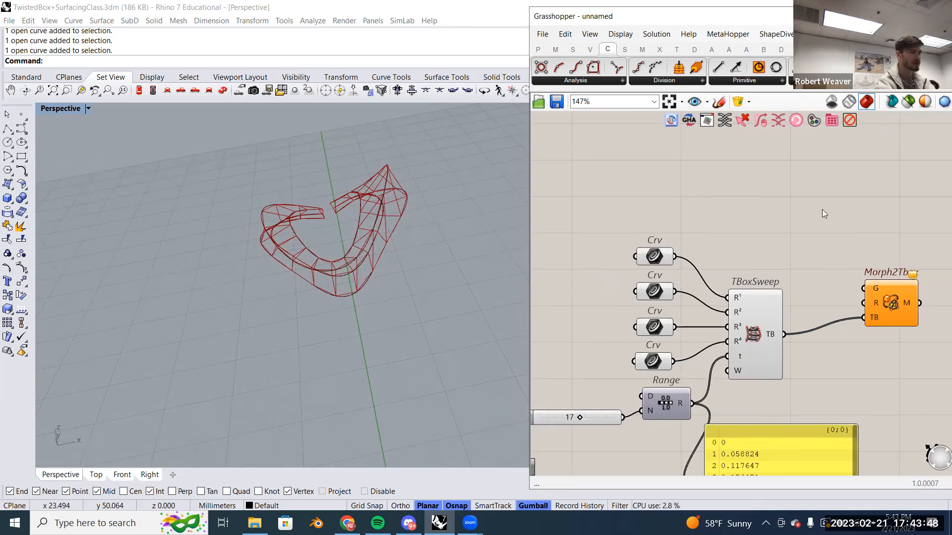
# Add a Center Box component above the Twisted Box Sweep and bring its preview at the origin into view.
pyautogui.doubleClick(806, 197)
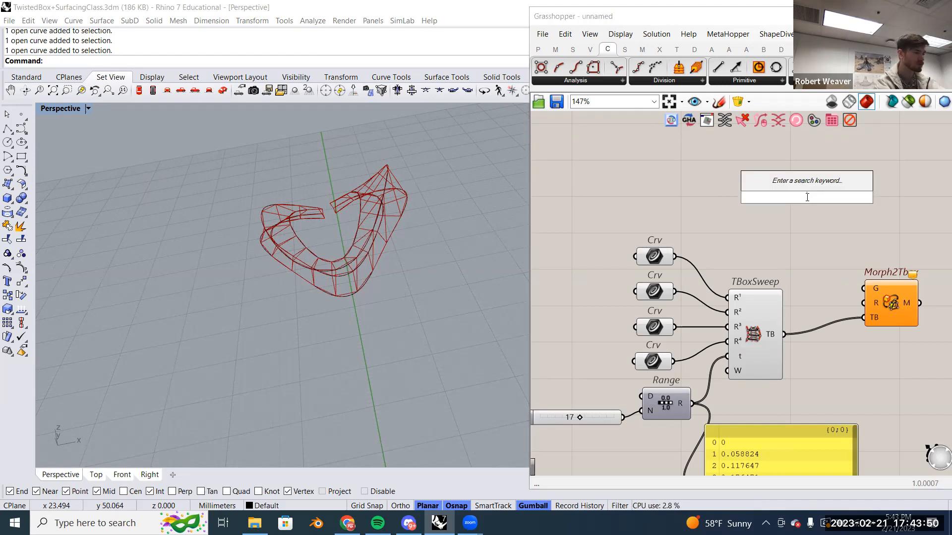
pyautogui.write('box')
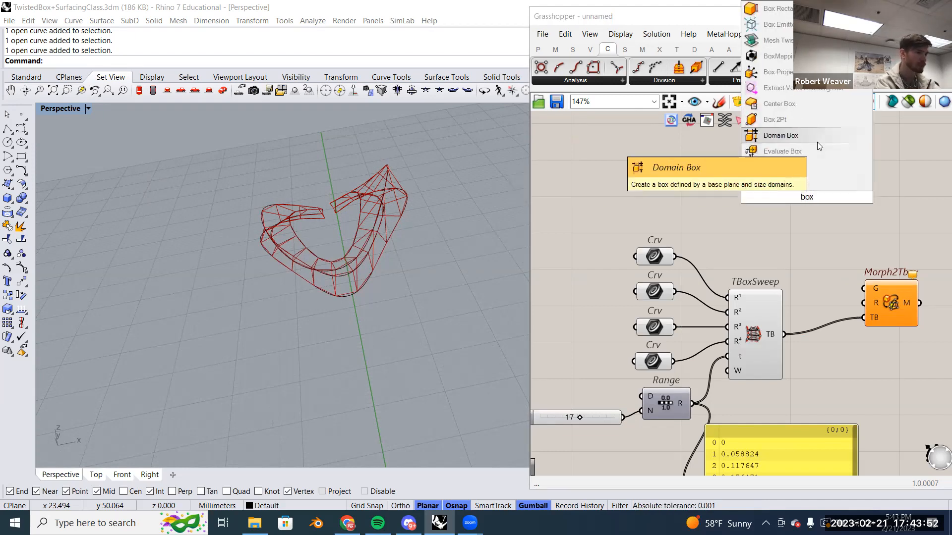
pyautogui.click(820, 108)
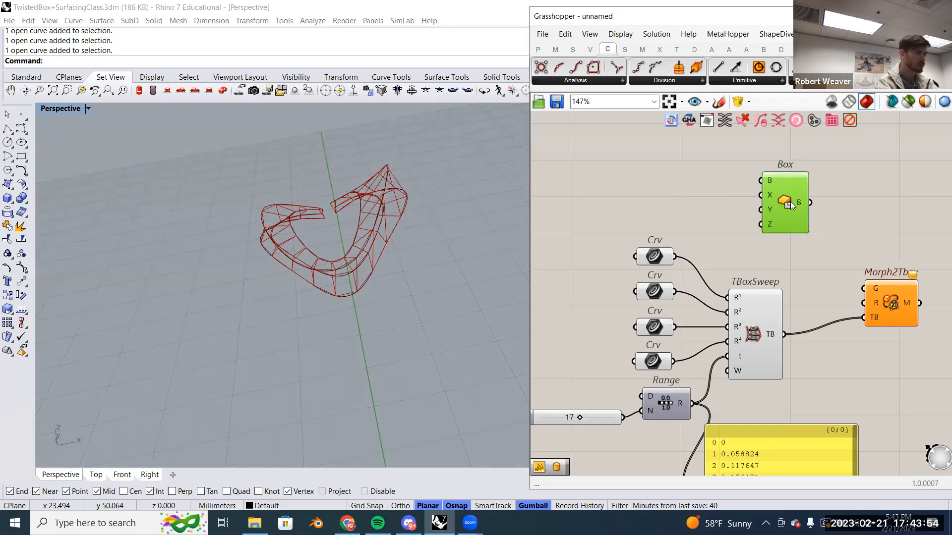
pyautogui.scroll(-2, 298, 198)
pyautogui.keyDown('shift'); pyautogui.moveTo(297, 243); pyautogui.dragTo(298, 180, button='right'); pyautogui.keyUp('shift')
pyautogui.scroll(-8, 297, 173)
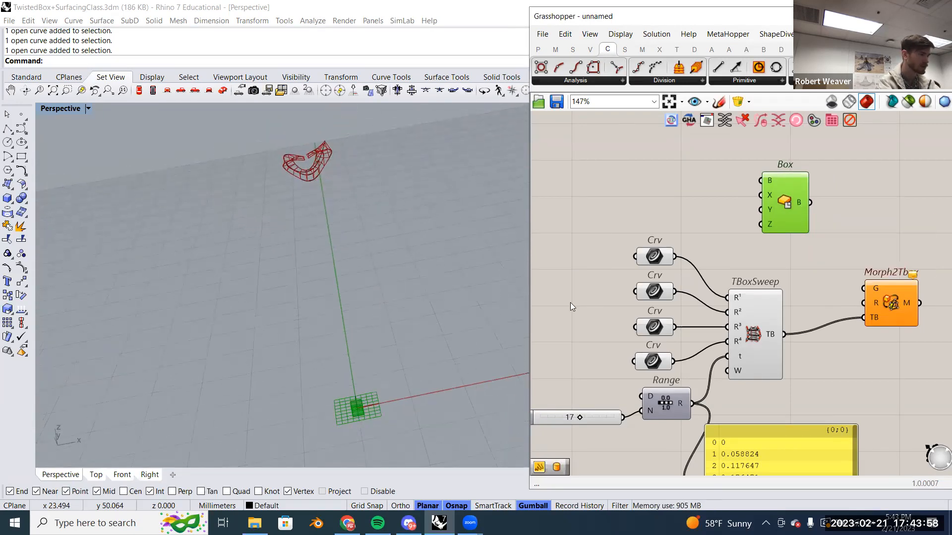
# Reposition the Center Box component above the curve parameters and check the G and R inputs of Morph To Twisted Box.
pyautogui.moveTo(790, 212); pyautogui.dragTo(775, 211)
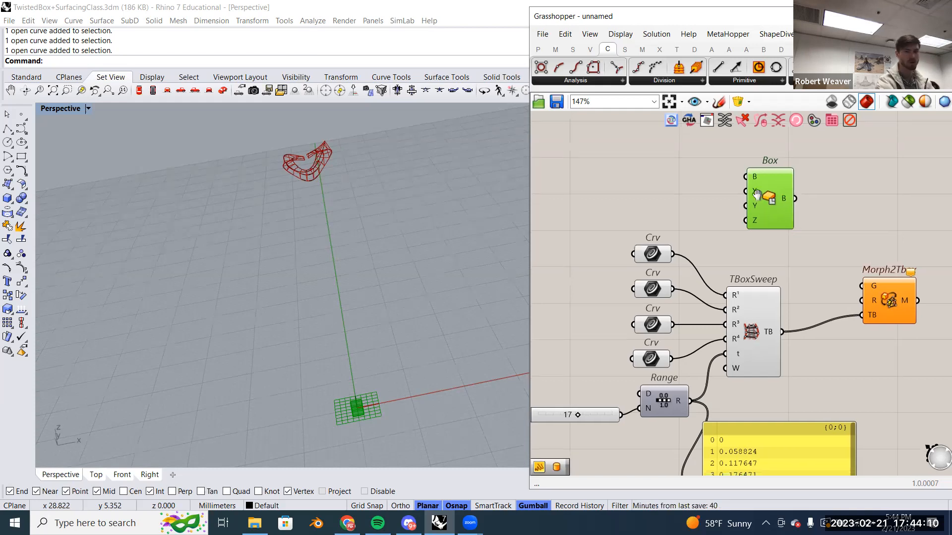
pyautogui.moveTo(775, 209); pyautogui.dragTo(752, 194, button='right')
pyautogui.moveTo(753, 194); pyautogui.dragTo(731, 187)
pyautogui.moveTo(380, 404); pyautogui.dragTo(372, 414, button='right')
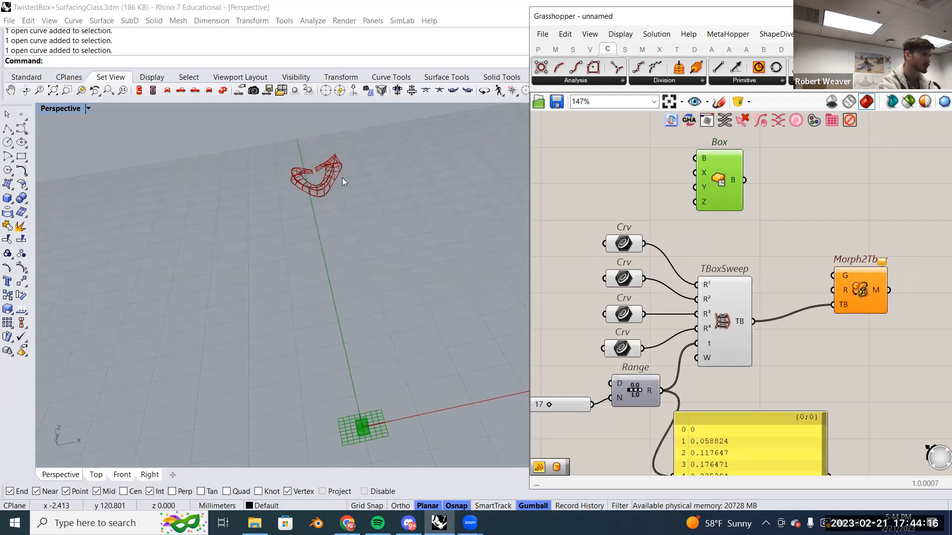
pyautogui.moveTo(340, 177); pyautogui.dragTo(345, 179, button='right')
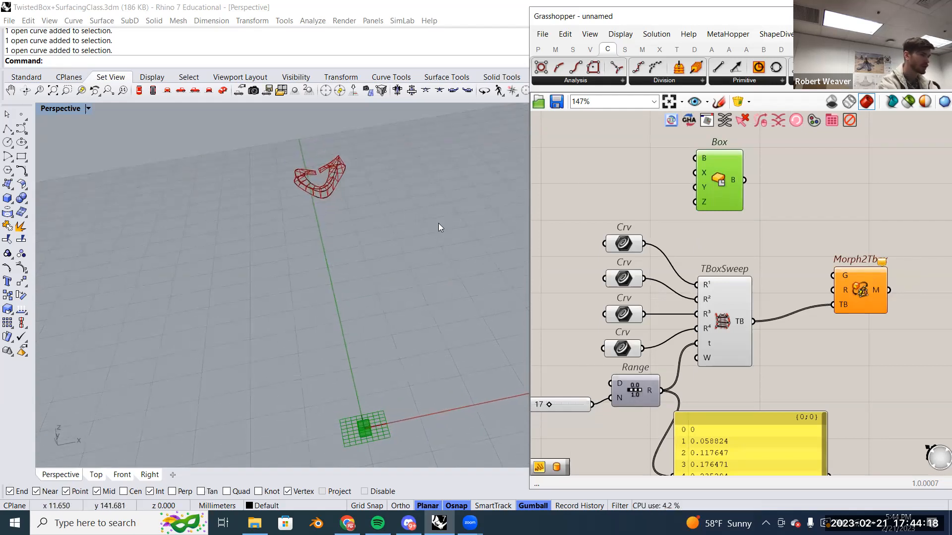
pyautogui.moveTo(720, 179); pyautogui.dragTo(698, 181)
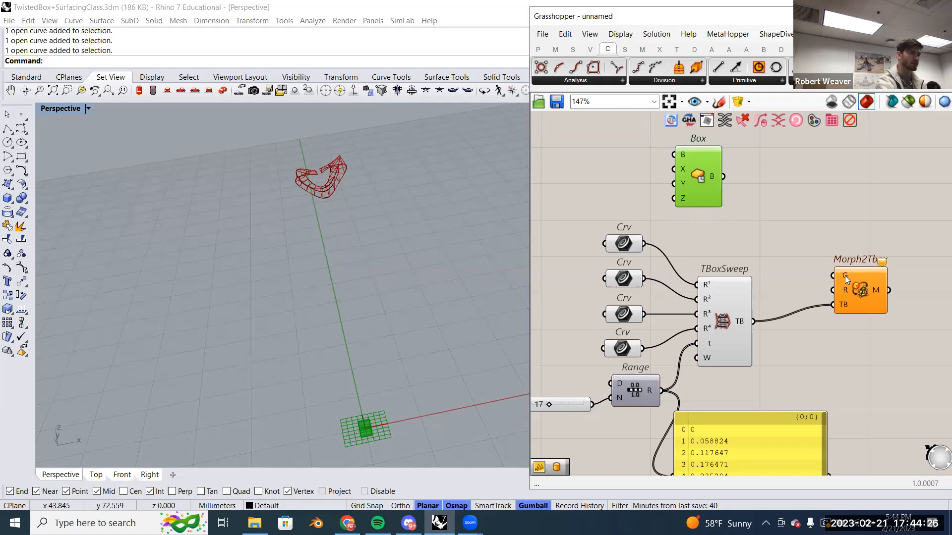
pyautogui.moveTo(845, 276)
pyautogui.moveTo(687, 190)
pyautogui.mouseDown()
pyautogui.moveTo(682, 211)
pyautogui.moveTo(698, 172)
pyautogui.moveTo(688, 185)
pyautogui.mouseUp()
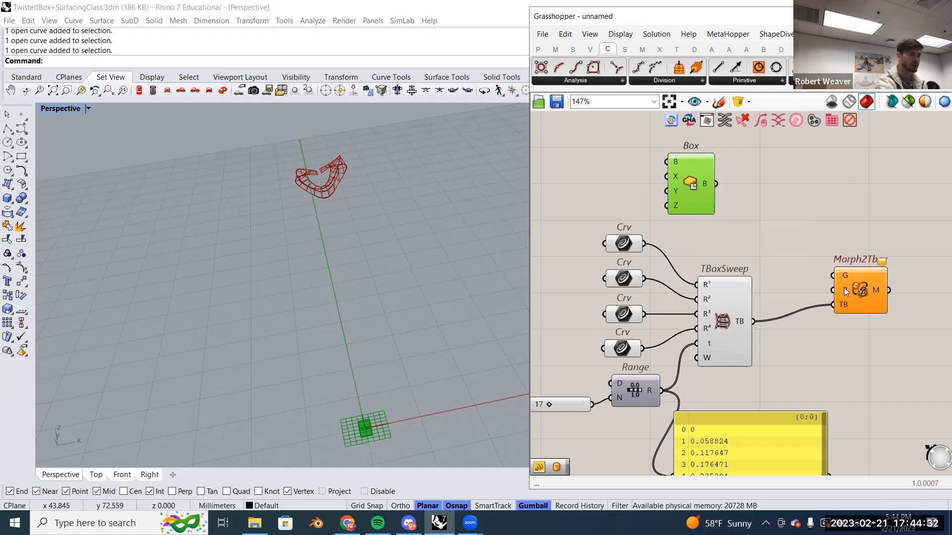
pyautogui.moveTo(843, 287)
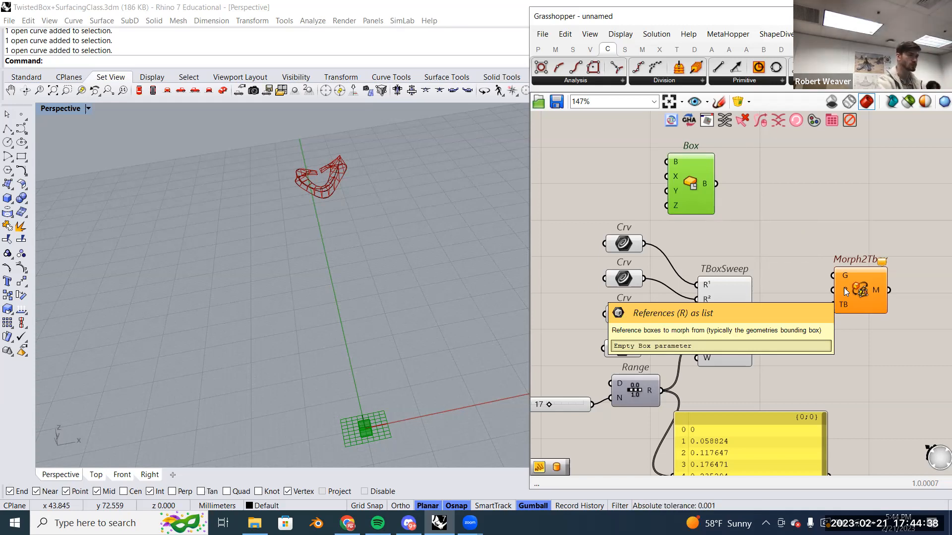
pyautogui.doubleClick(787, 229)
pyautogui.click(698, 180)
pyautogui.moveTo(698, 179); pyautogui.dragTo(690, 172)
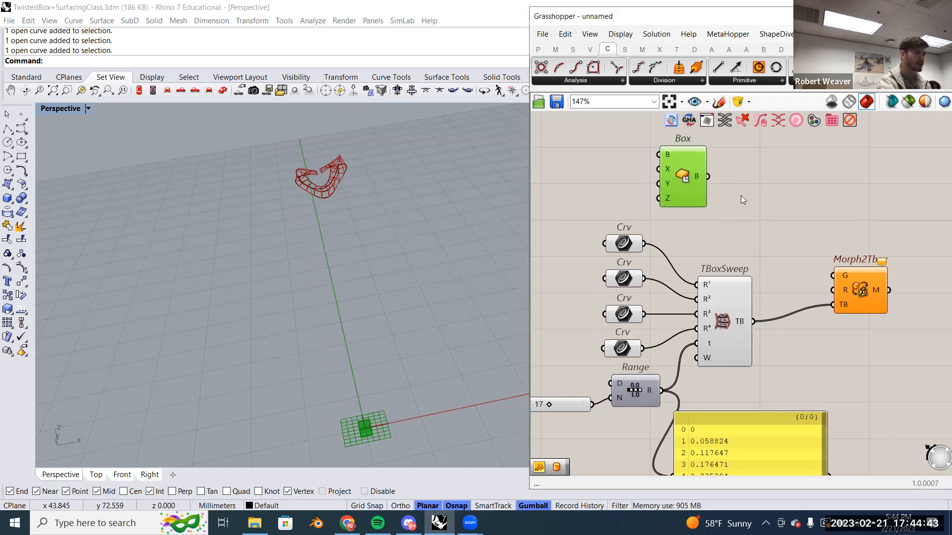
# Add a Bounding Box component and place it between the Center Box and Morph To Twisted Box.
pyautogui.doubleClick(766, 215)
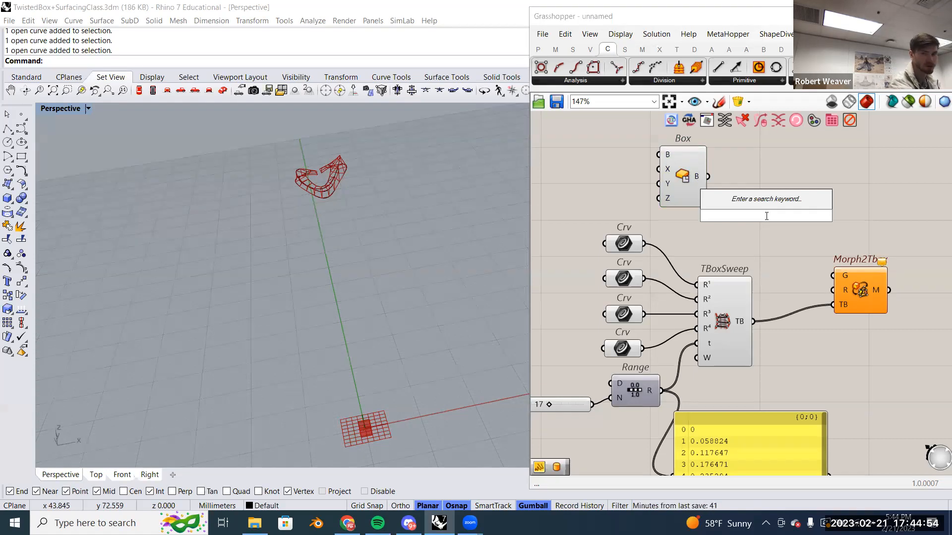
pyautogui.write('bound ')
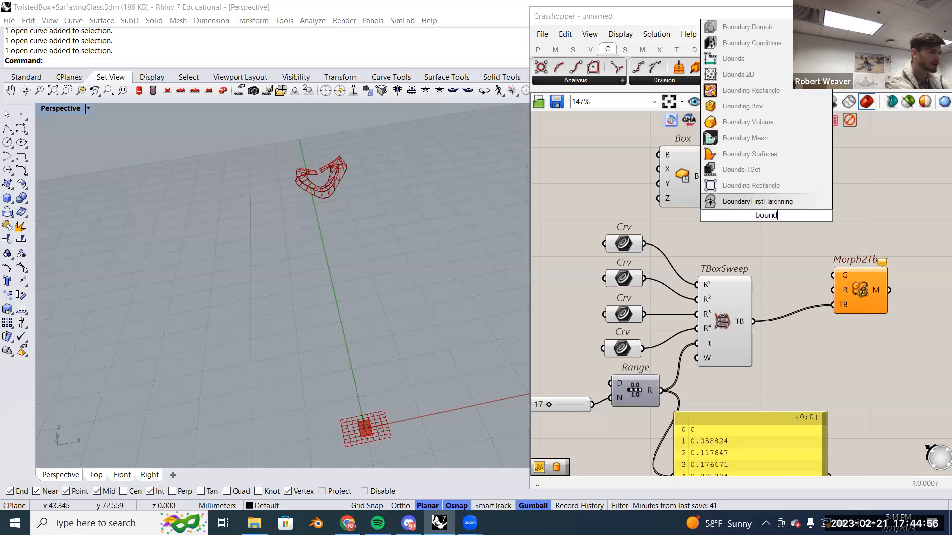
pyautogui.write('bo')
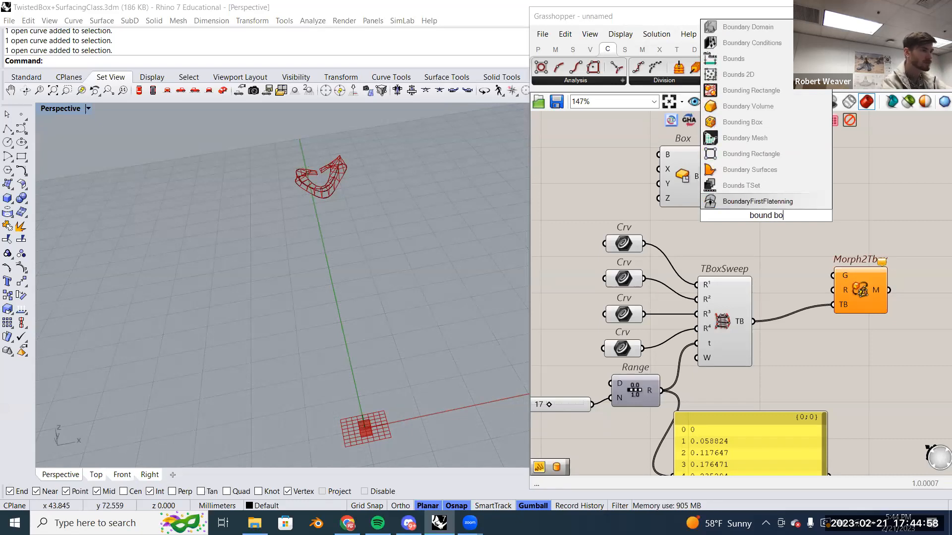
pyautogui.click(777, 123)
pyautogui.moveTo(753, 219)
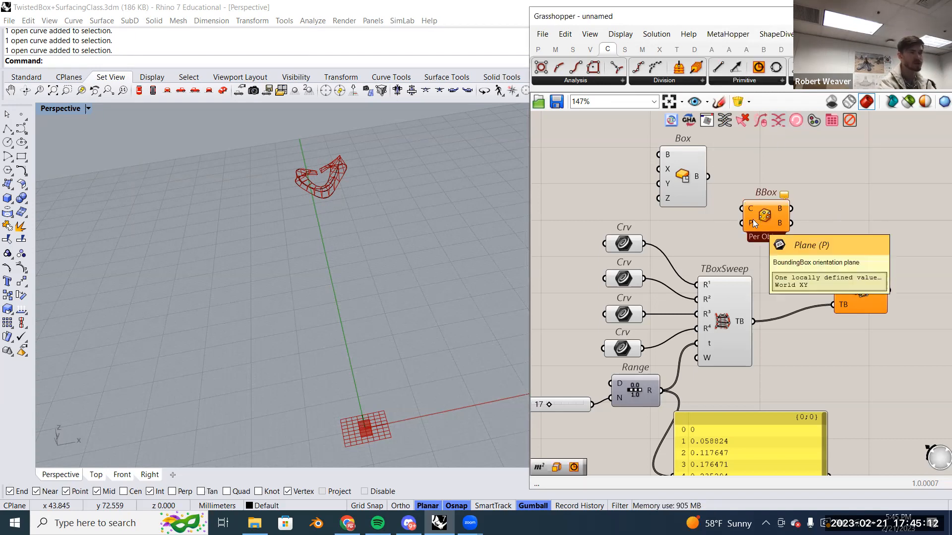
pyautogui.moveTo(761, 217)
pyautogui.mouseDown()
pyautogui.moveTo(761, 235)
pyautogui.moveTo(764, 224)
pyautogui.mouseUp()
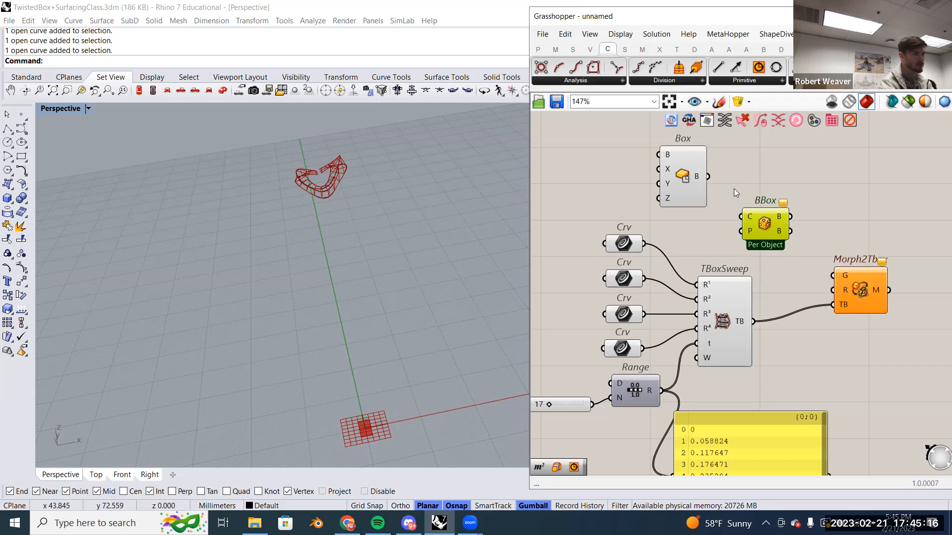
pyautogui.moveTo(752, 217)
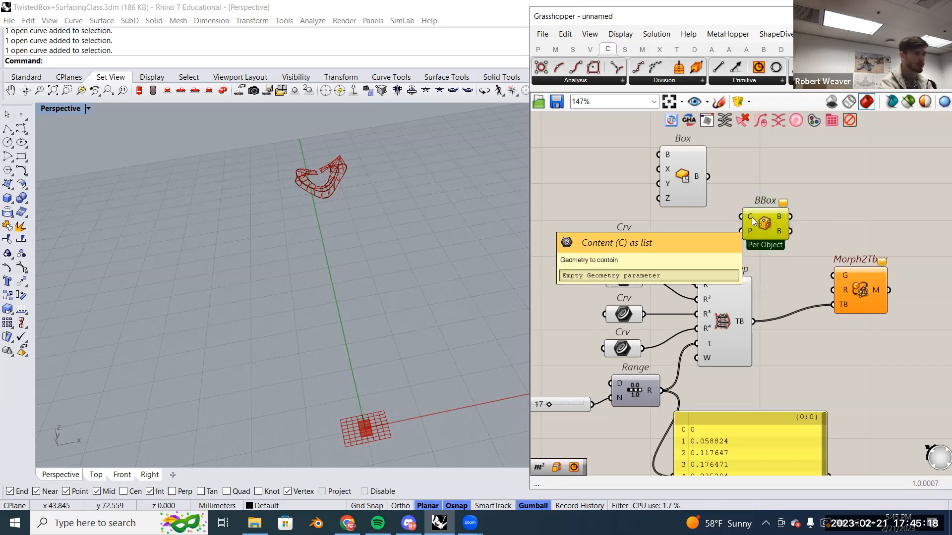
# Connect the Center Box output to the Content (C) input of the Bounding Box and view the box preview up close.
pyautogui.click(698, 173)
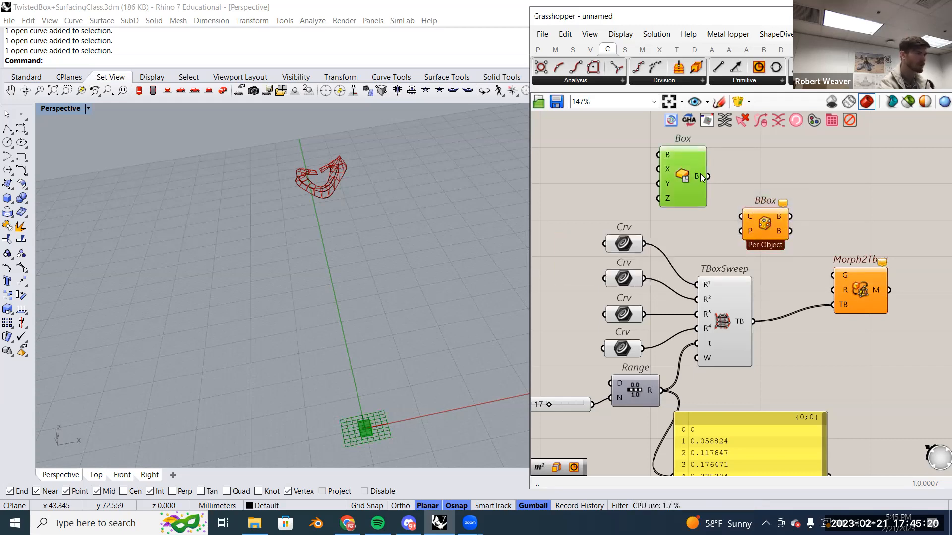
pyautogui.moveTo(708, 177); pyautogui.dragTo(741, 217)
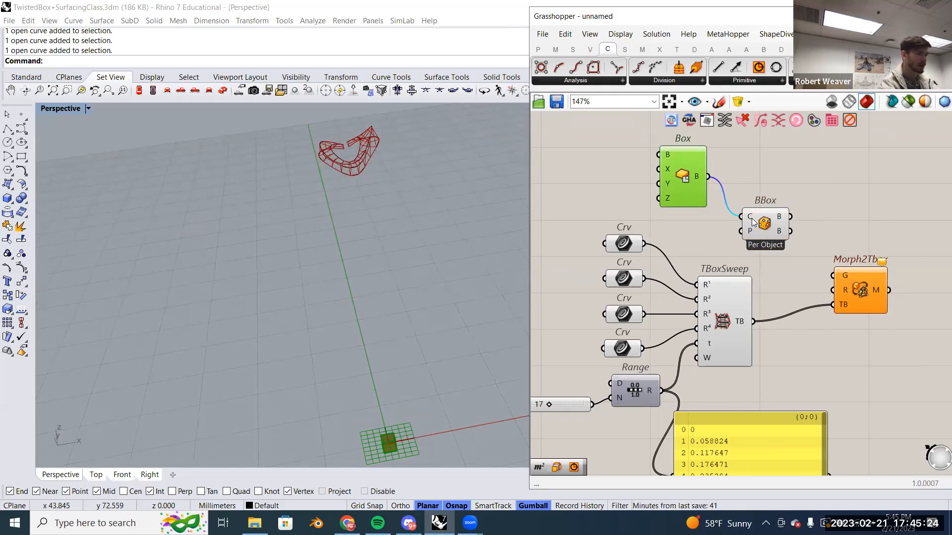
pyautogui.click(754, 218)
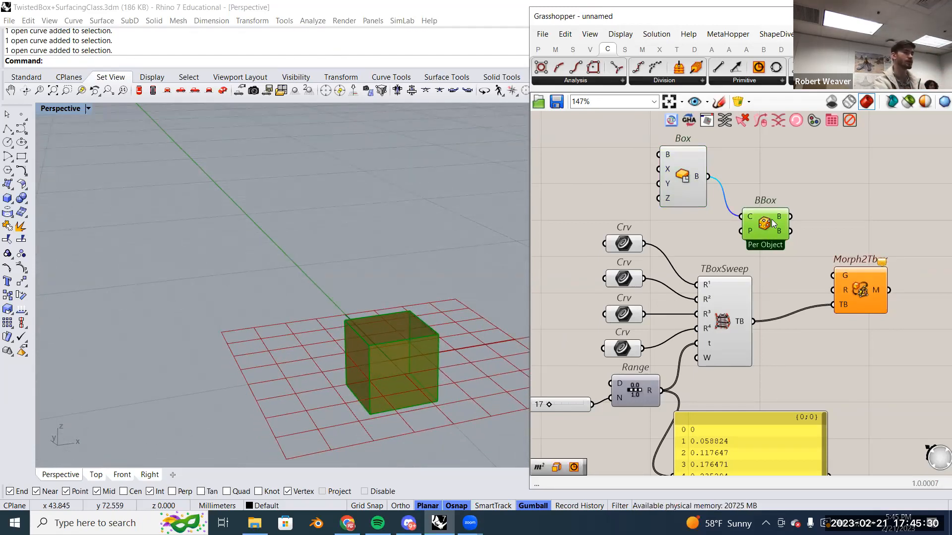
# Arrange the Center Box and Bounding Box components diagonally above the Twisted Box Sweep, leaving the Center Box selected.
pyautogui.moveTo(769, 220); pyautogui.dragTo(757, 220)
pyautogui.click(691, 176)
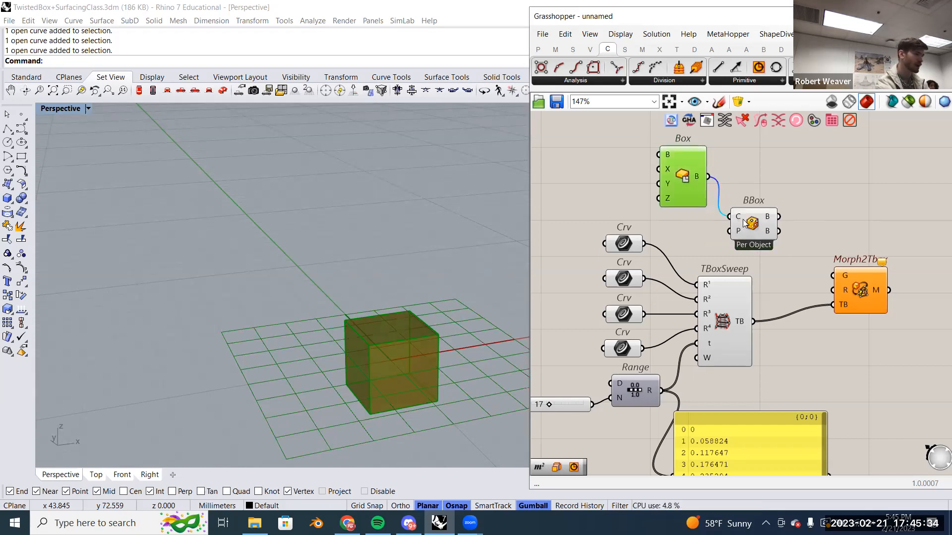
pyautogui.moveTo(681, 174); pyautogui.dragTo(668, 165)
pyautogui.moveTo(756, 220); pyautogui.dragTo(752, 221)
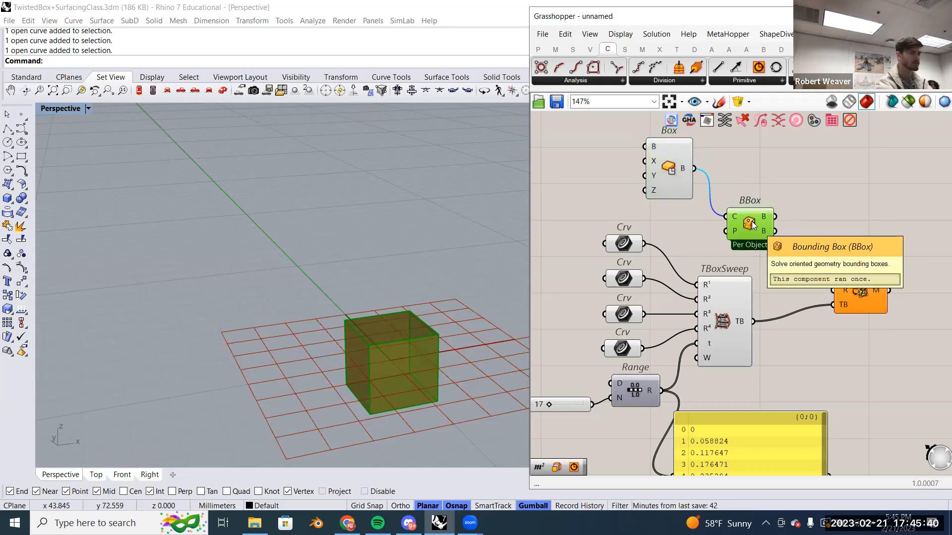
pyautogui.moveTo(751, 221); pyautogui.dragTo(744, 238)
pyautogui.moveTo(682, 168); pyautogui.dragTo(688, 160)
pyautogui.moveTo(745, 242); pyautogui.dragTo(750, 229)
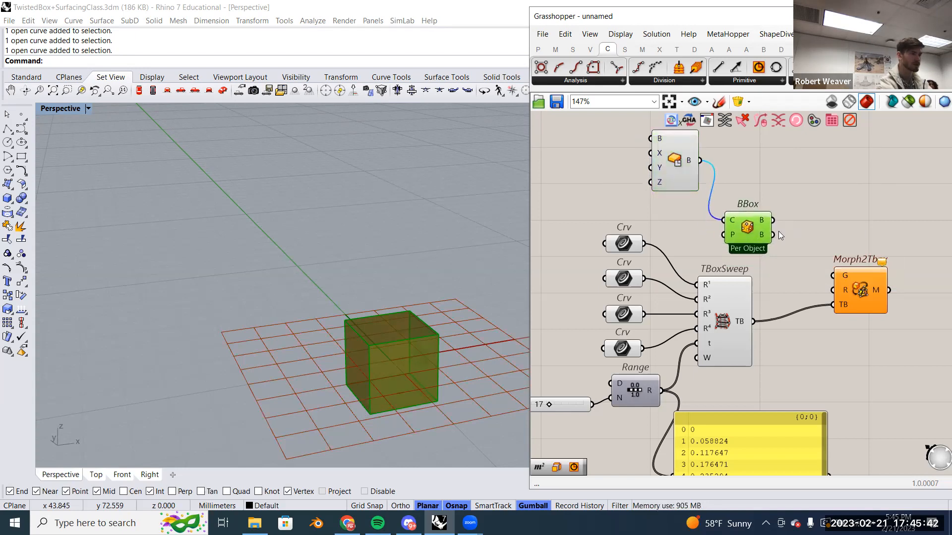
pyautogui.click(665, 180)
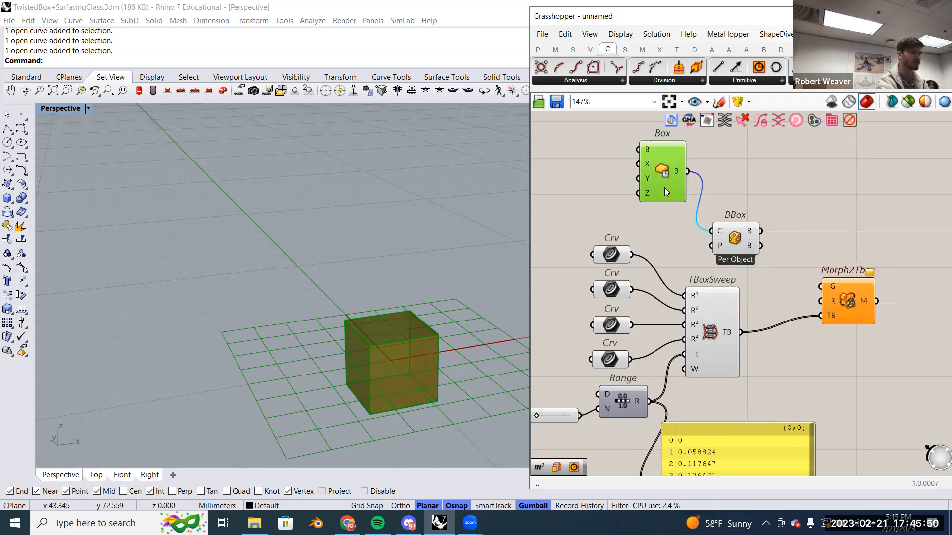
# Connect the Center Box to Geometry (G) and the Bounding Box's box output to References (R) of Morph To Twisted Box, and view the morphed boxes.
pyautogui.moveTo(689, 172); pyautogui.dragTo(822, 278)
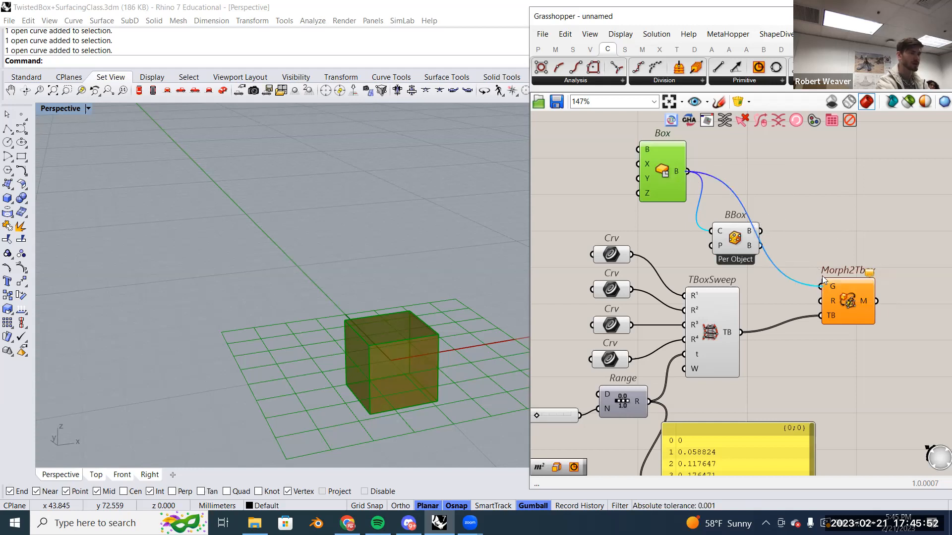
pyautogui.moveTo(760, 231); pyautogui.dragTo(819, 303)
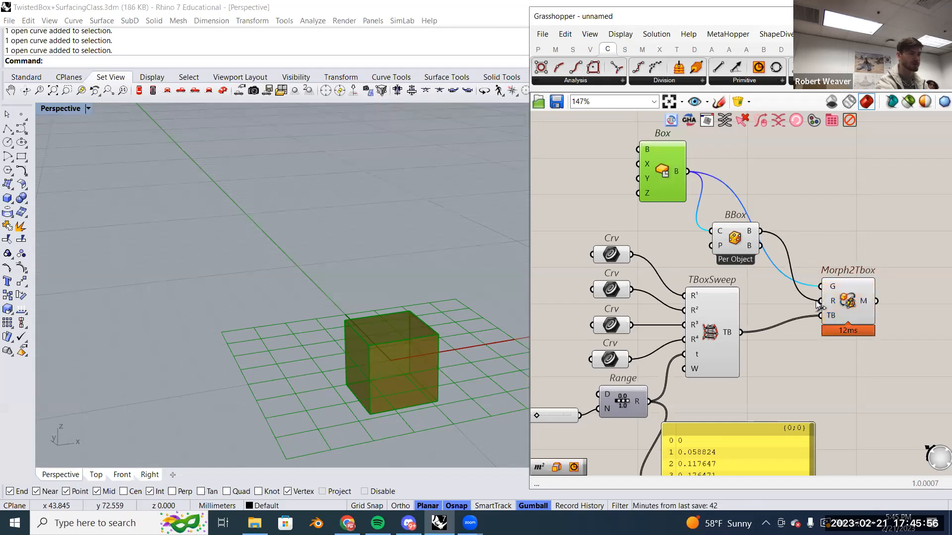
pyautogui.click(850, 307)
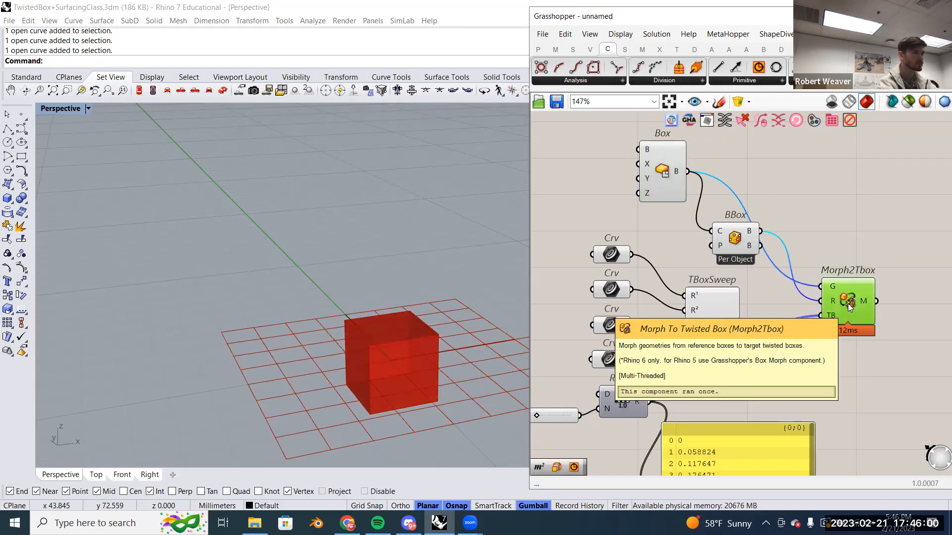
pyautogui.scroll(-1, 380, 430)
pyautogui.moveTo(380, 429); pyautogui.dragTo(379, 284, button='right')
pyautogui.scroll(6, 379, 283)
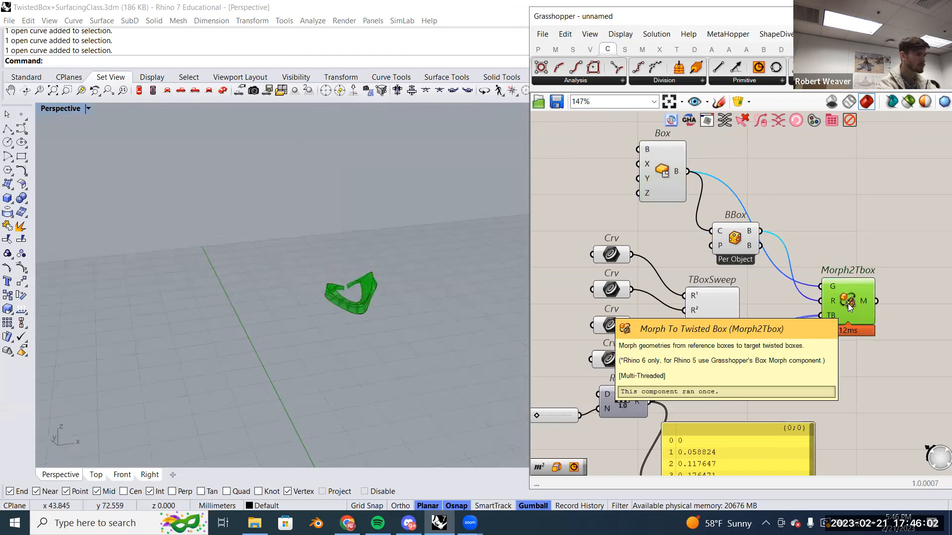
pyautogui.scroll(8, 355, 321)
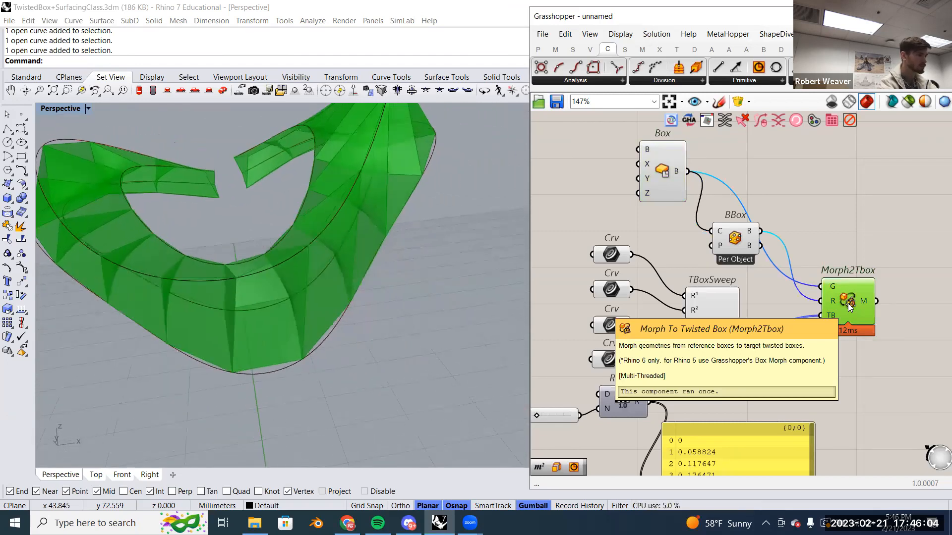
pyautogui.scroll(-2, 282, 285)
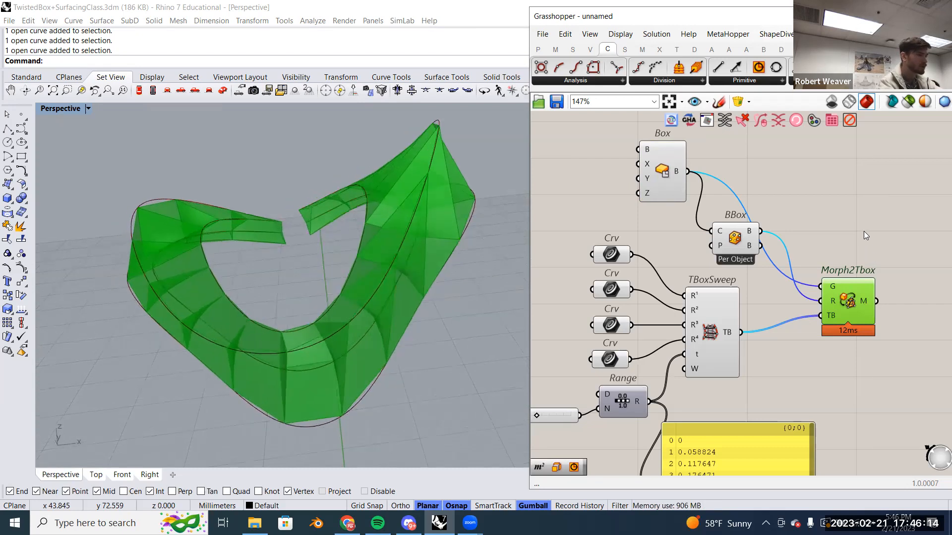
# Turn the Morph To Twisted Box preview off and back on, then examine the morphed boxes along the neck curves.
pyautogui.click(785, 280)
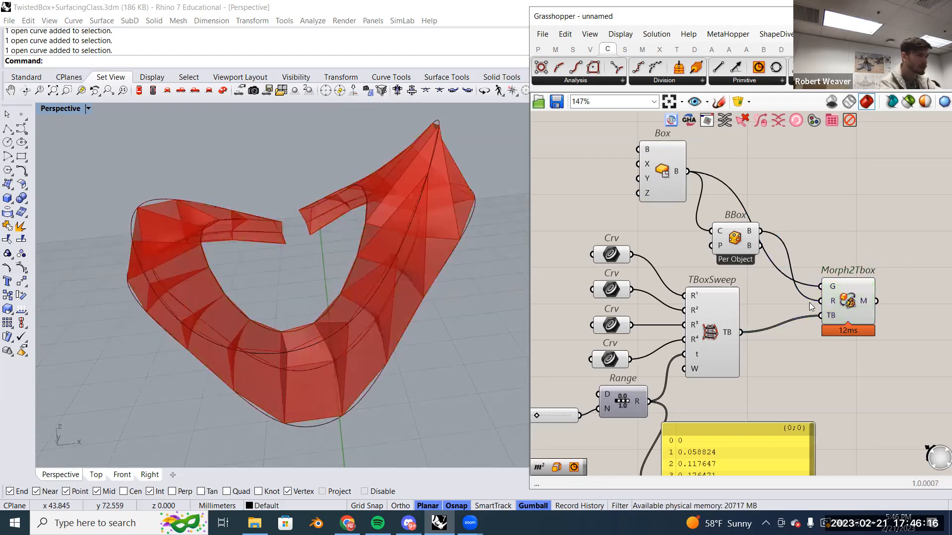
pyautogui.rightClick(851, 303)
pyautogui.click(832, 327)
pyautogui.rightClick(850, 308)
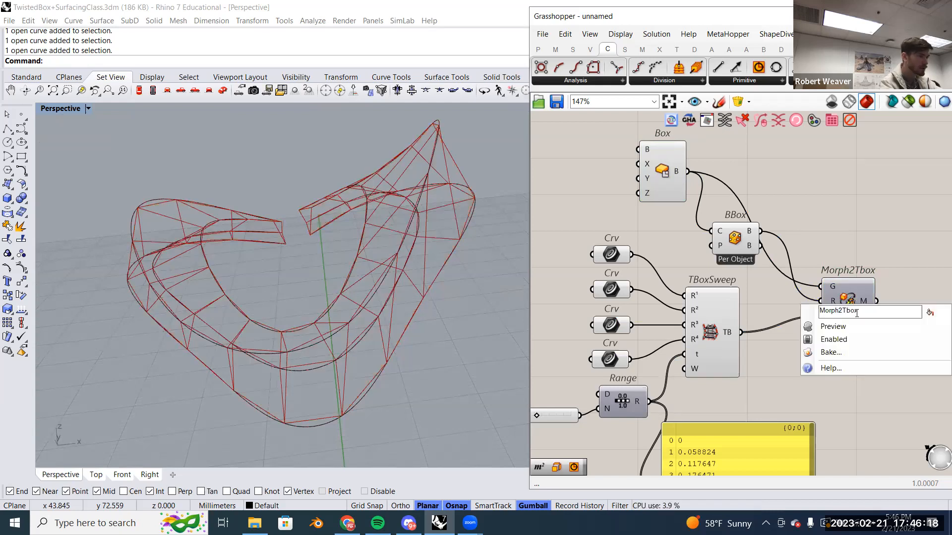
pyautogui.click(855, 325)
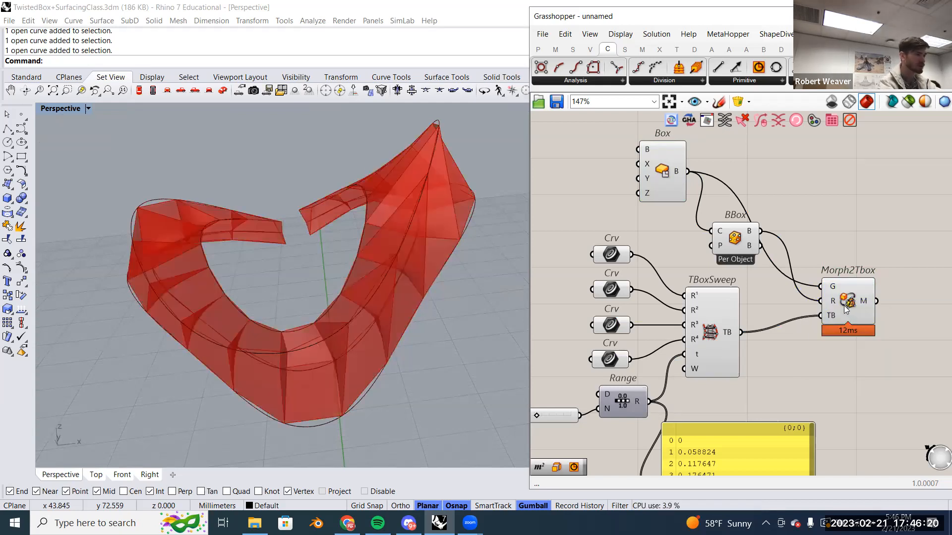
pyautogui.click(838, 307)
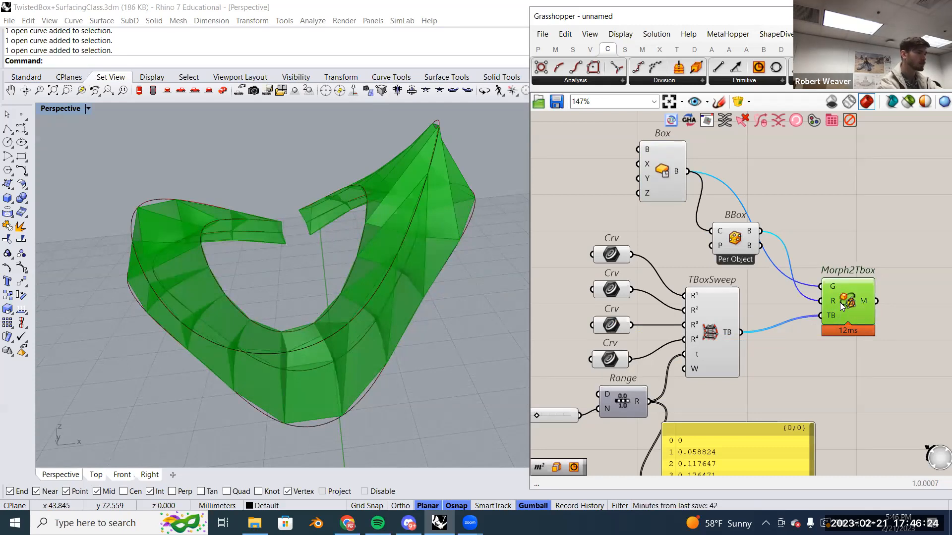
pyautogui.moveTo(340, 361)
pyautogui.mouseDown(button='right')
pyautogui.moveTo(357, 319)
pyautogui.moveTo(356, 366)
pyautogui.mouseUp(button='right')
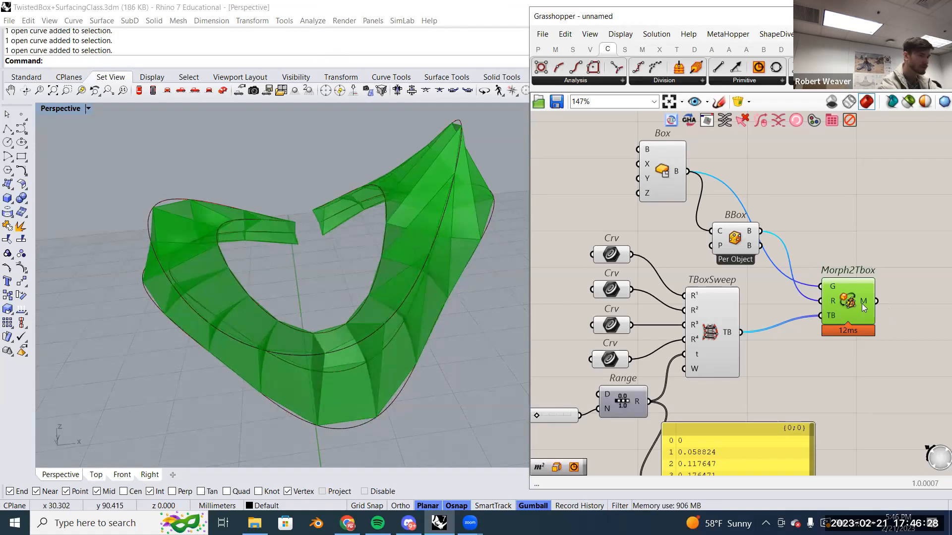
pyautogui.moveTo(861, 304)
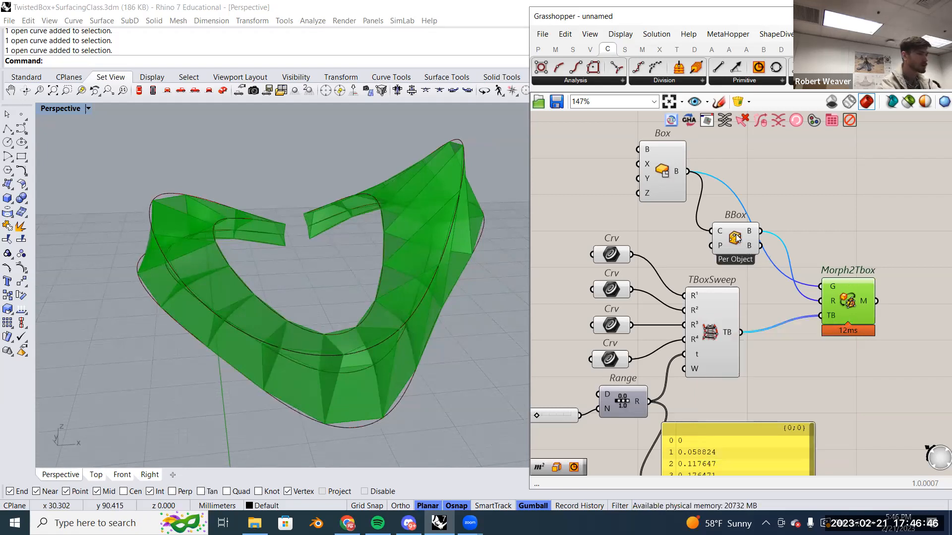
# Reposition the Center Box and Bounding Box components to leave more room before Morph To Twisted Box.
pyautogui.moveTo(672, 179); pyautogui.dragTo(661, 176)
pyautogui.moveTo(735, 240); pyautogui.dragTo(719, 245)
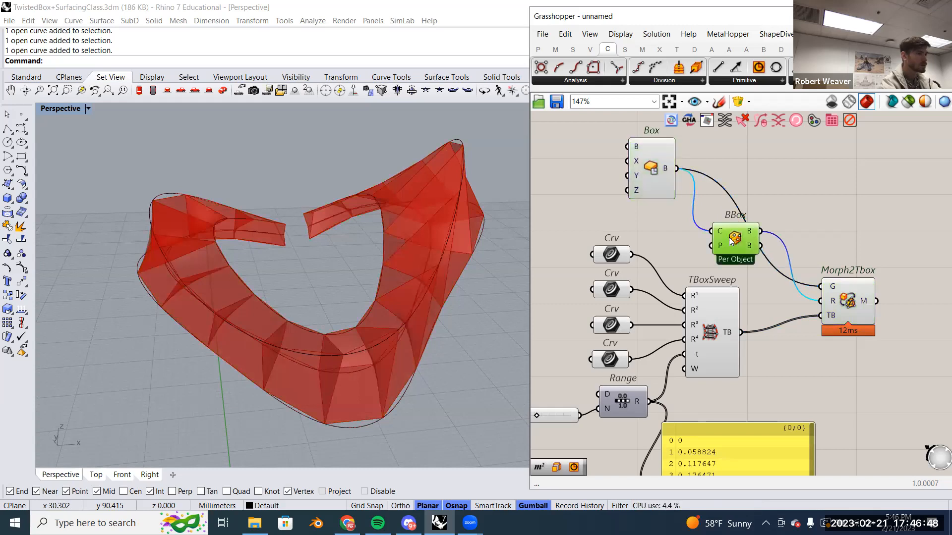
pyautogui.moveTo(659, 172); pyautogui.dragTo(656, 166)
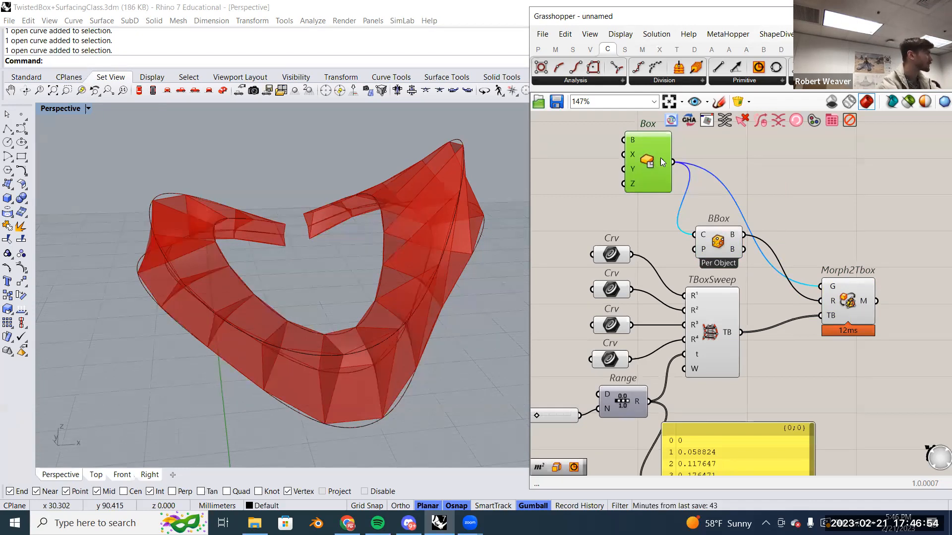
# Add a Sphere component and place it above the Center Box.
pyautogui.moveTo(710, 140); pyautogui.dragTo(724, 236, button='right')
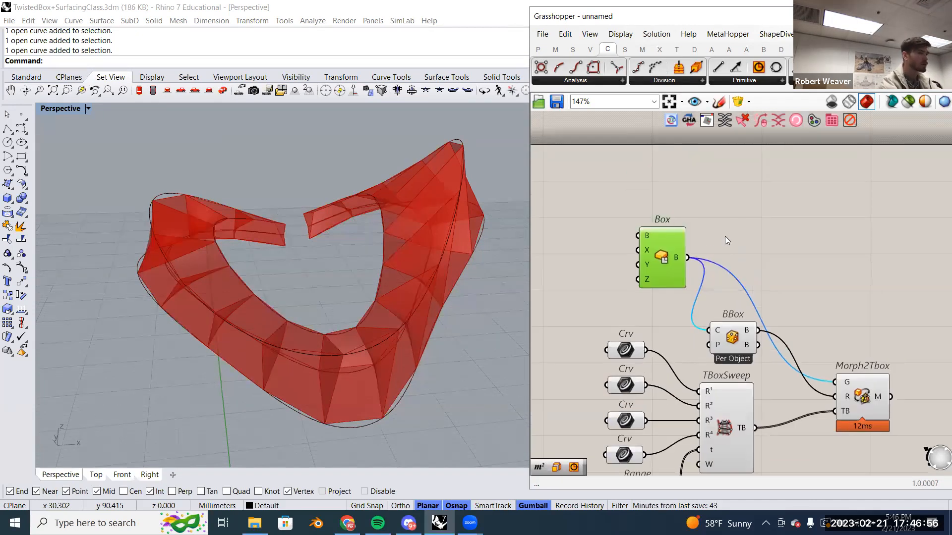
pyautogui.doubleClick(739, 212)
pyautogui.write('spher')
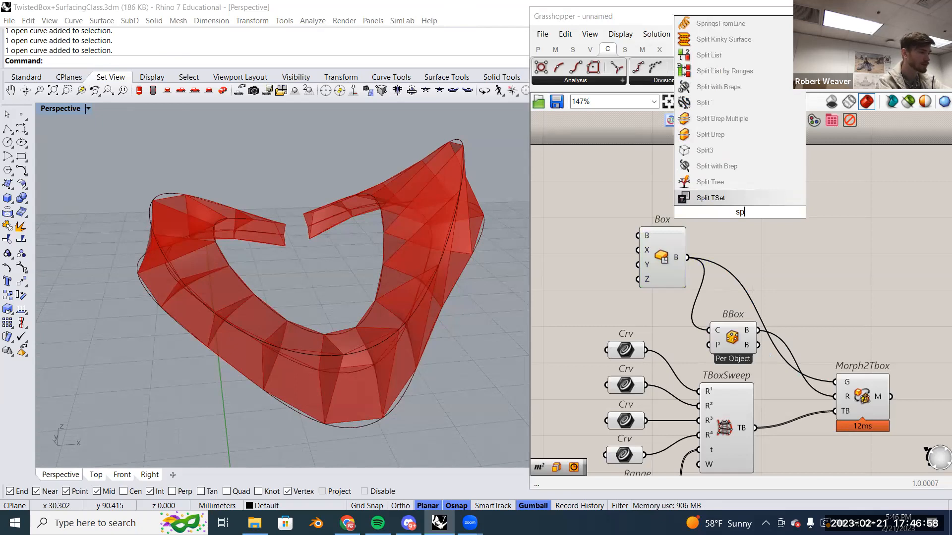
pyautogui.click(743, 191)
pyautogui.moveTo(745, 212); pyautogui.dragTo(705, 204)
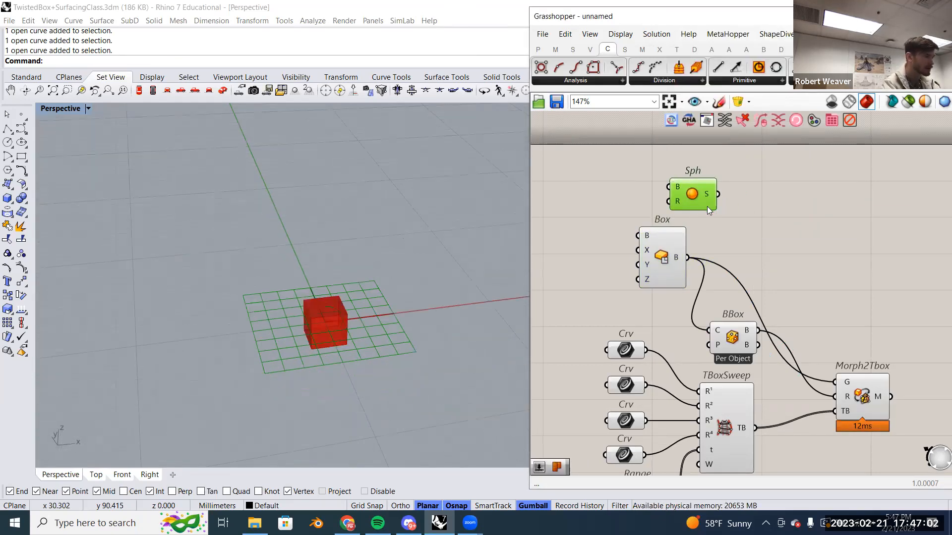
# Move the Center Box's output wires to the Sphere output, feeding Bounding Box and Morph To Twisted Box, and hide the Center Box preview.
pyautogui.moveTo(678, 255); pyautogui.dragTo(692, 225)
pyautogui.rightClick(644, 251)
pyautogui.click(664, 272)
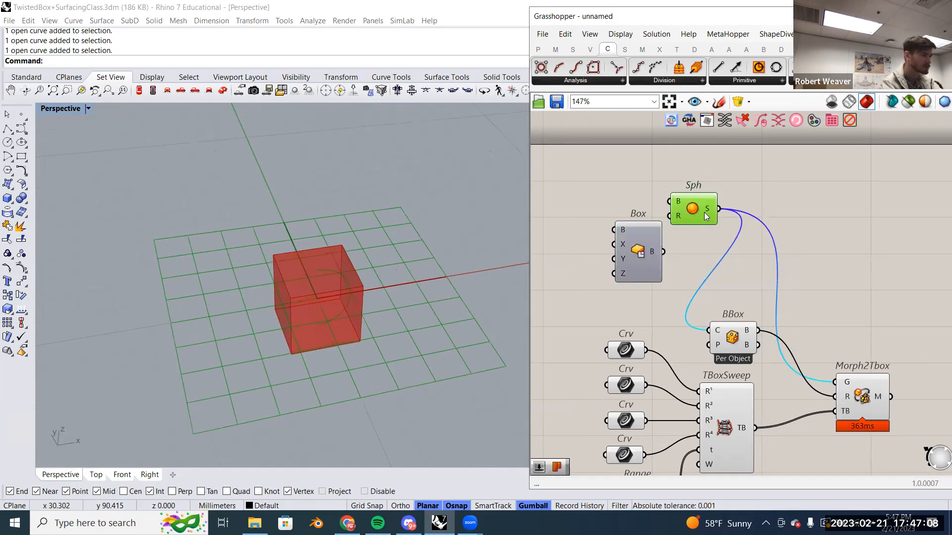
# Toggle the Bounding Box preview to compare the sphere with its box, then inspect the spheres morphed along the necklace.
pyautogui.rightClick(727, 339)
pyautogui.click(746, 361)
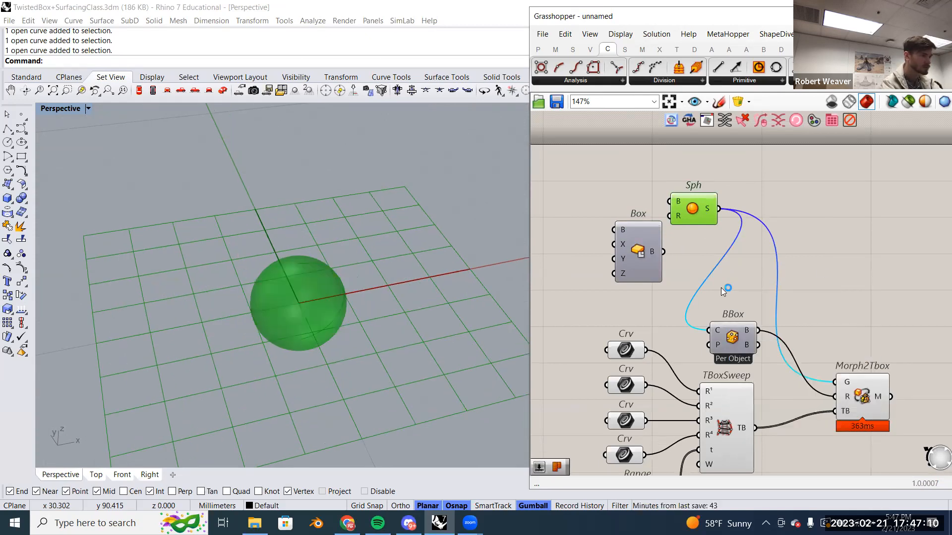
pyautogui.rightClick(736, 331)
pyautogui.click(755, 352)
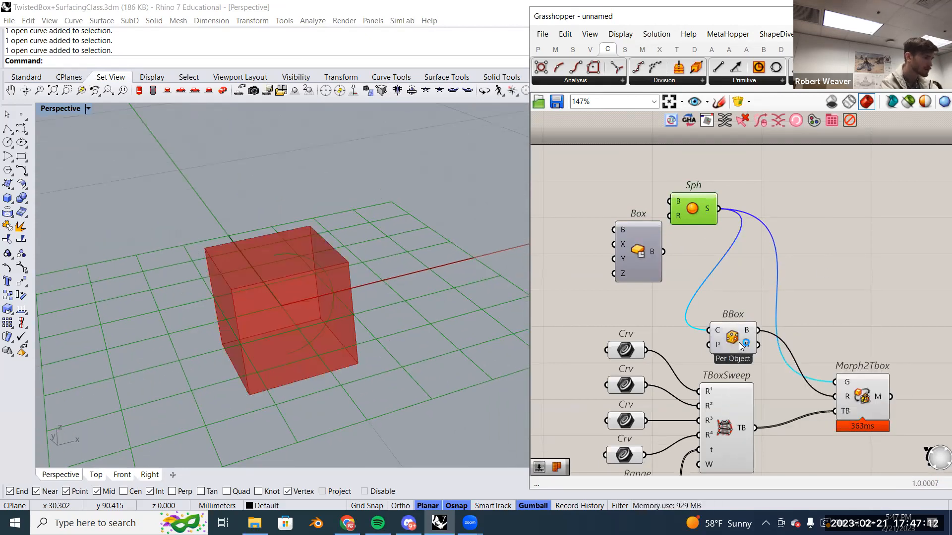
pyautogui.click(862, 398)
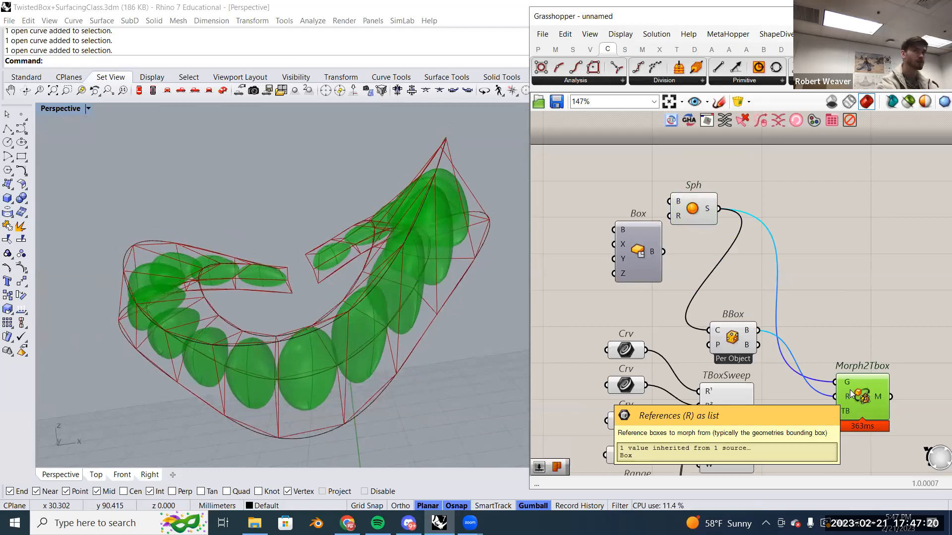
pyautogui.moveTo(726, 359); pyautogui.dragTo(744, 338)
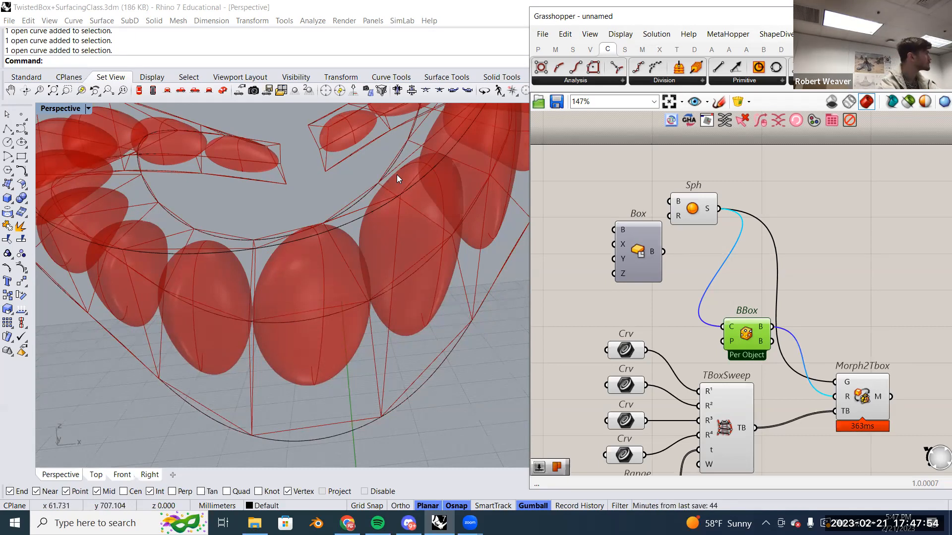
# Try feeding the Sphere directly into References (R) of Morph To Twisted Box, then restore the Bounding Box connection.
pyautogui.moveTo(716, 261); pyautogui.dragTo(664, 241, button='right')
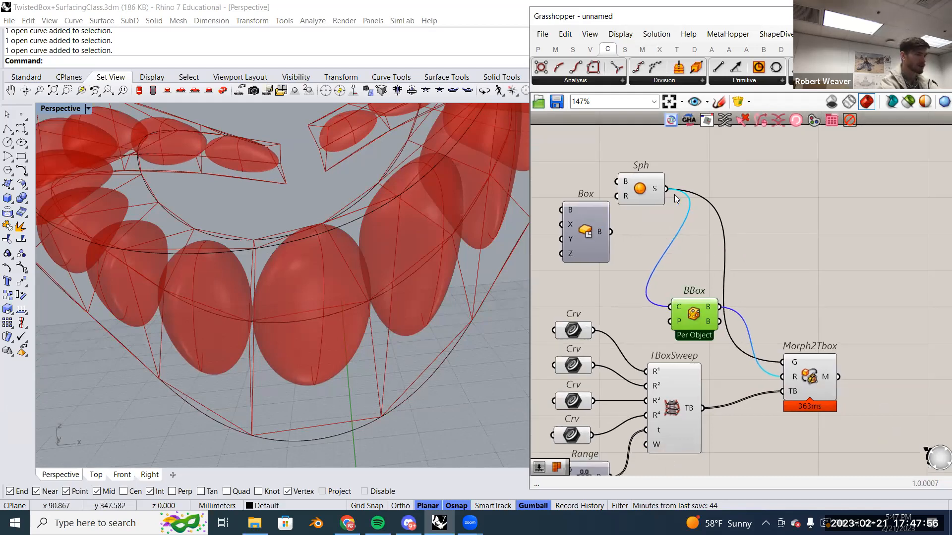
pyautogui.moveTo(757, 254); pyautogui.dragTo(795, 376)
pyautogui.click(795, 377)
pyautogui.scroll(-4, 268, 281)
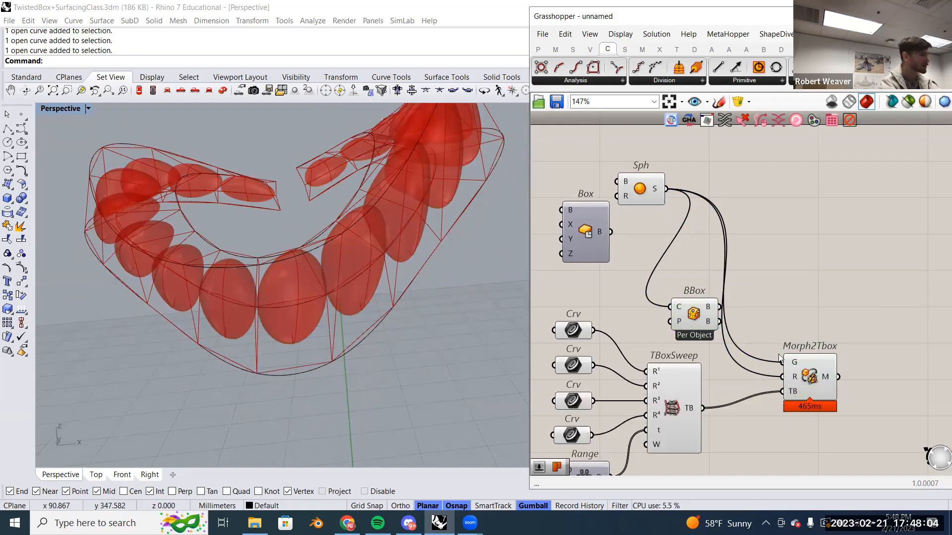
pyautogui.moveTo(684, 320)
pyautogui.mouseDown()
pyautogui.moveTo(783, 366)
pyautogui.moveTo(781, 379)
pyautogui.moveTo(685, 316)
pyautogui.mouseUp()
pyautogui.moveTo(631, 257); pyautogui.dragTo(668, 269, button='right')
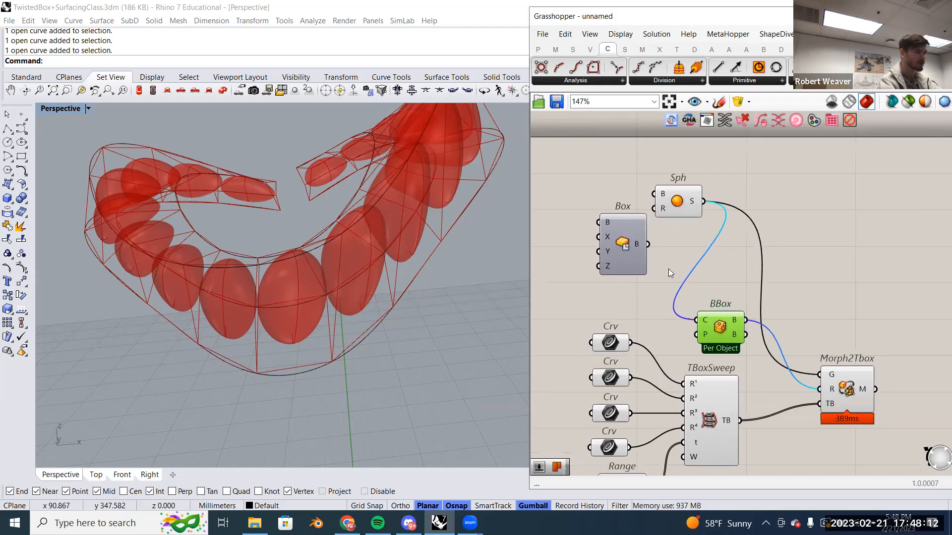
# Delete the unused Center Box component and move the Sphere into its place near the Bounding Box.
pyautogui.click(633, 251)
pyautogui.press('Delete')
pyautogui.moveTo(676, 202); pyautogui.dragTo(640, 254)
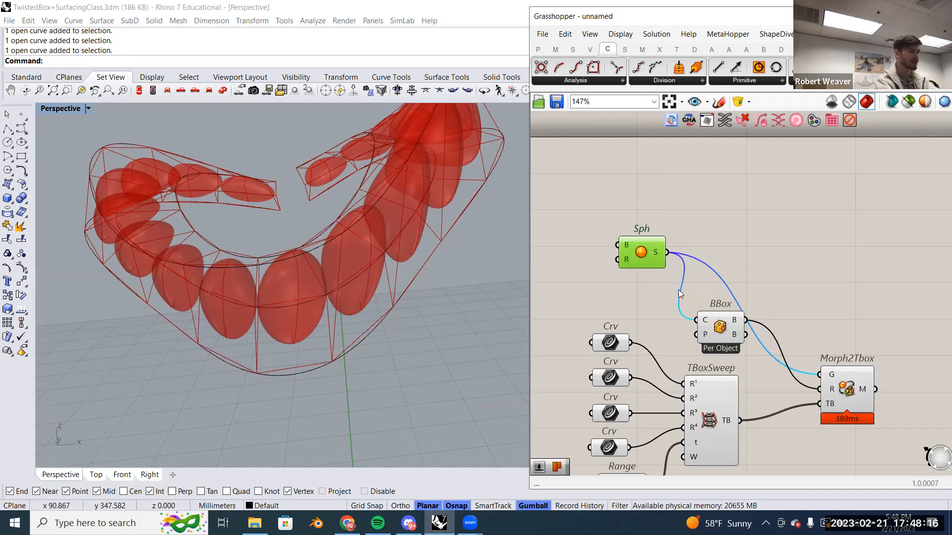
# Select the linked components of the necklace definition and shift them together on the canvas.
pyautogui.moveTo(787, 347); pyautogui.dragTo(780, 274, button='right')
pyautogui.scroll(-4, 793, 317)
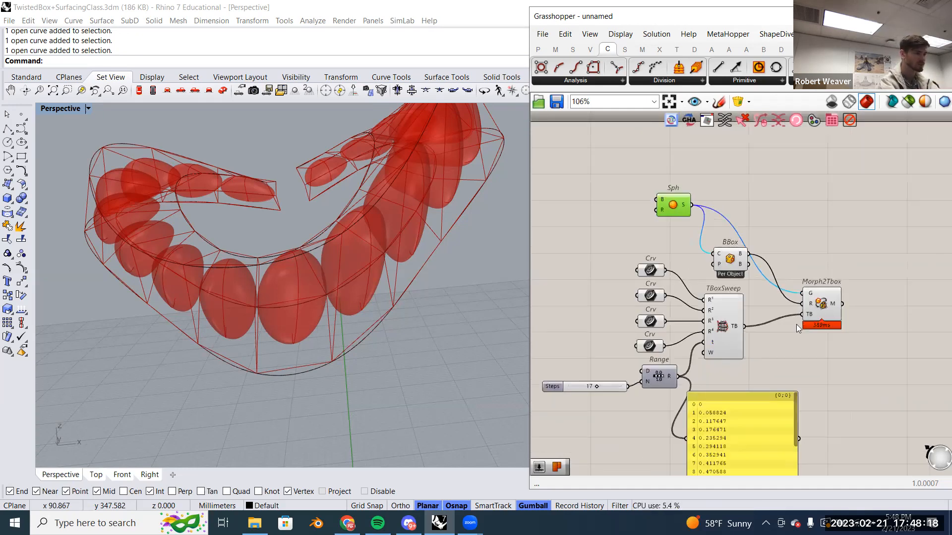
pyautogui.moveTo(844, 407); pyautogui.dragTo(602, 202)
pyautogui.moveTo(732, 254); pyautogui.dragTo(765, 311)
pyautogui.click(786, 298)
pyautogui.scroll(2, 780, 303)
pyautogui.scroll(2, 780, 305)
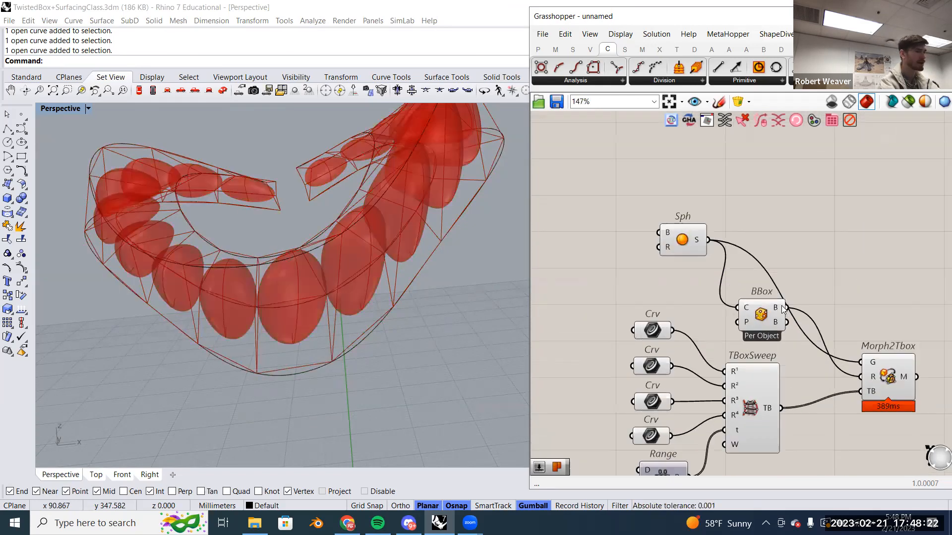
# Examine the Bounding Box and Sphere components, their wires into Morph To Twisted Box, and the complete necklace preview.
pyautogui.click(736, 308)
pyautogui.moveTo(736, 307); pyautogui.dragTo(735, 308)
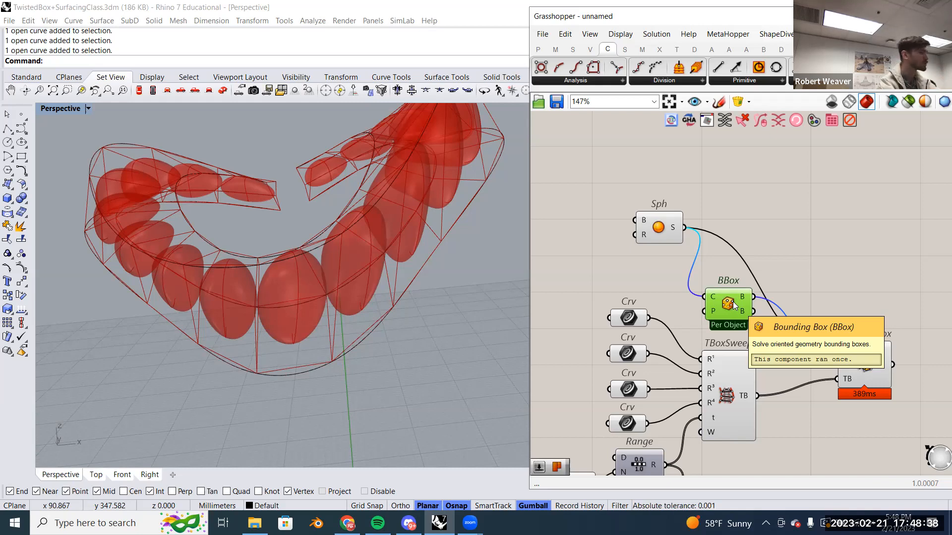
pyautogui.moveTo(746, 304); pyautogui.dragTo(725, 295, button='right')
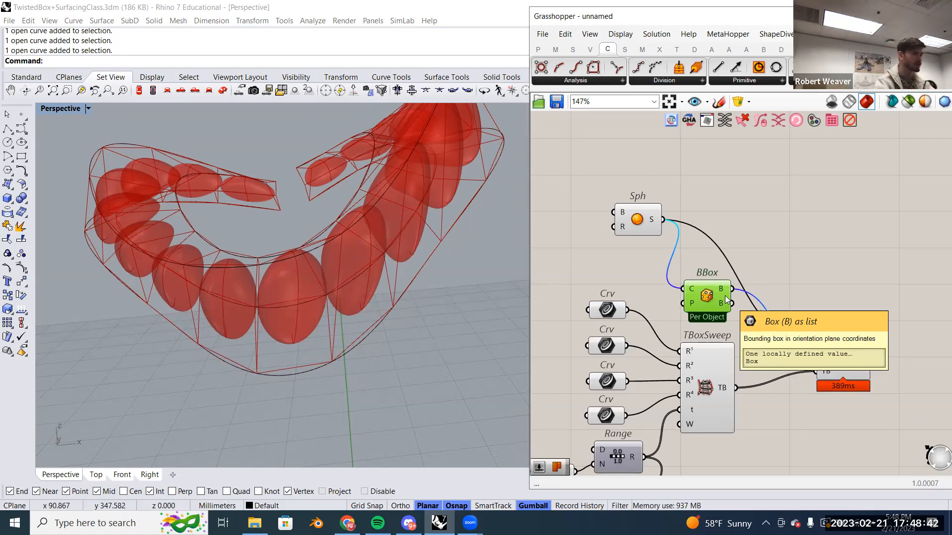
pyautogui.scroll(-2, 762, 293)
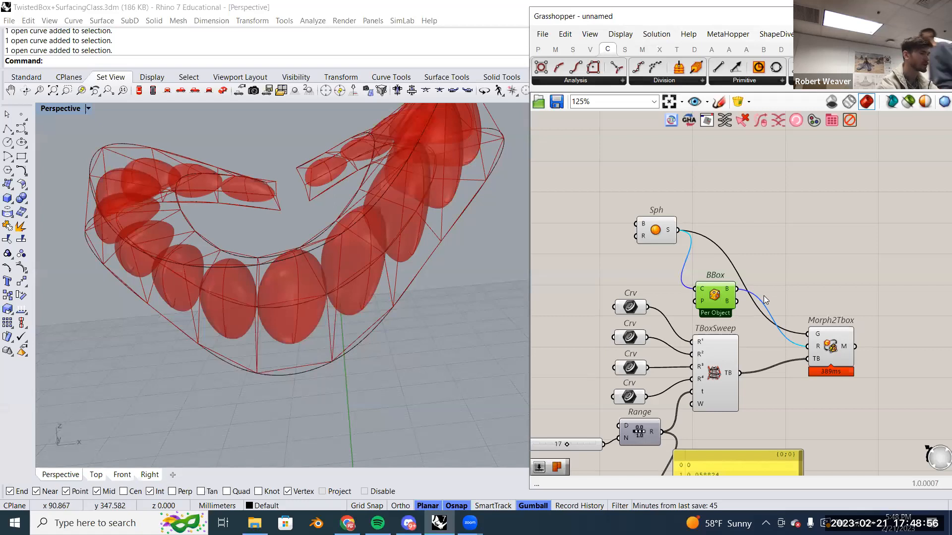
pyautogui.moveTo(763, 281); pyautogui.dragTo(778, 291, button='right')
pyautogui.moveTo(675, 243); pyautogui.dragTo(680, 234)
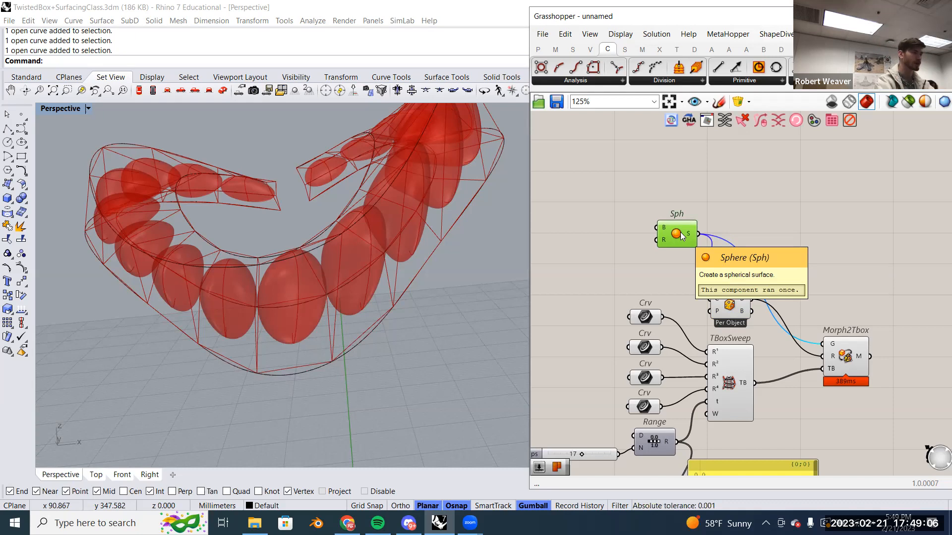
pyautogui.scroll(-5, 420, 270)
pyautogui.moveTo(730, 229); pyautogui.dragTo(763, 245, button='right')
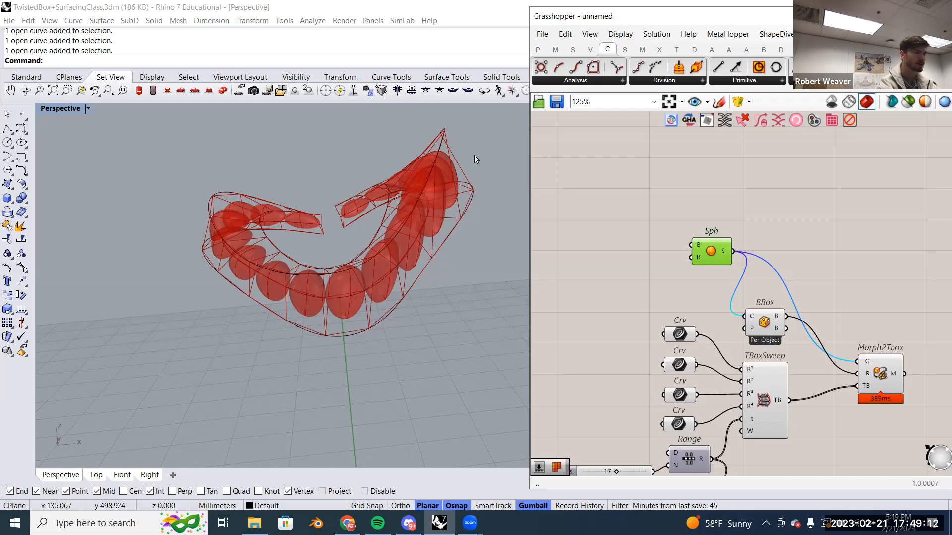
# Widen the Grasshopper canvas and add a Mesh+ Batwing component beside the Sphere.
pyautogui.moveTo(529, 156); pyautogui.dragTo(325, 155)
pyautogui.click(838, 50)
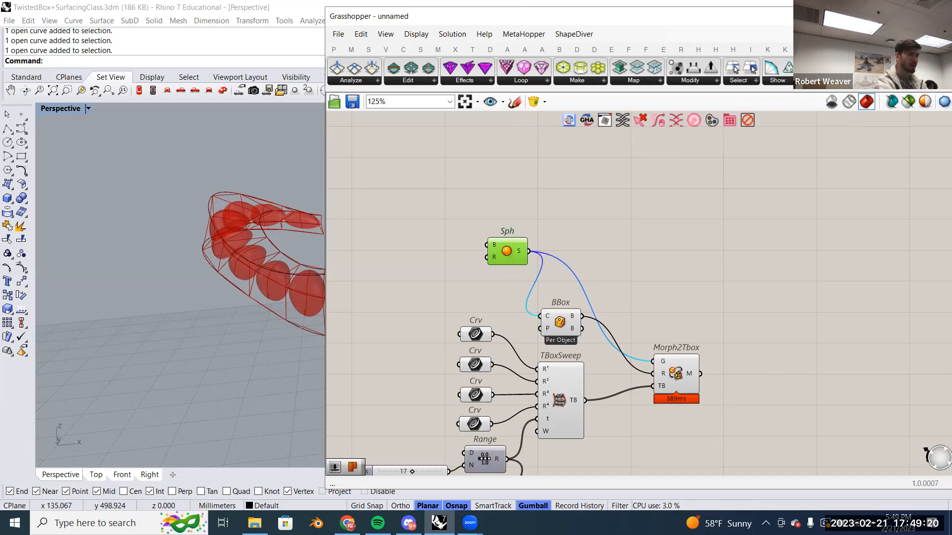
pyautogui.click(864, 81)
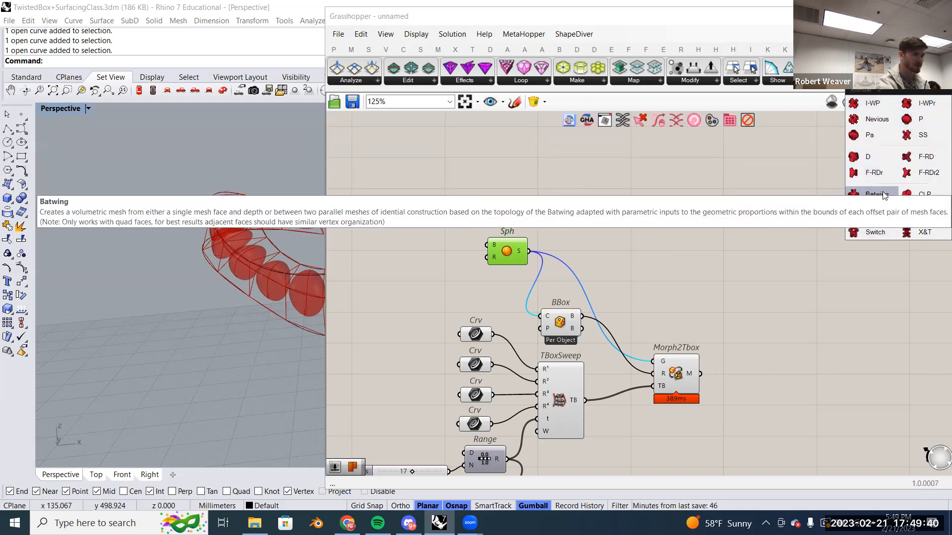
pyautogui.click(884, 195)
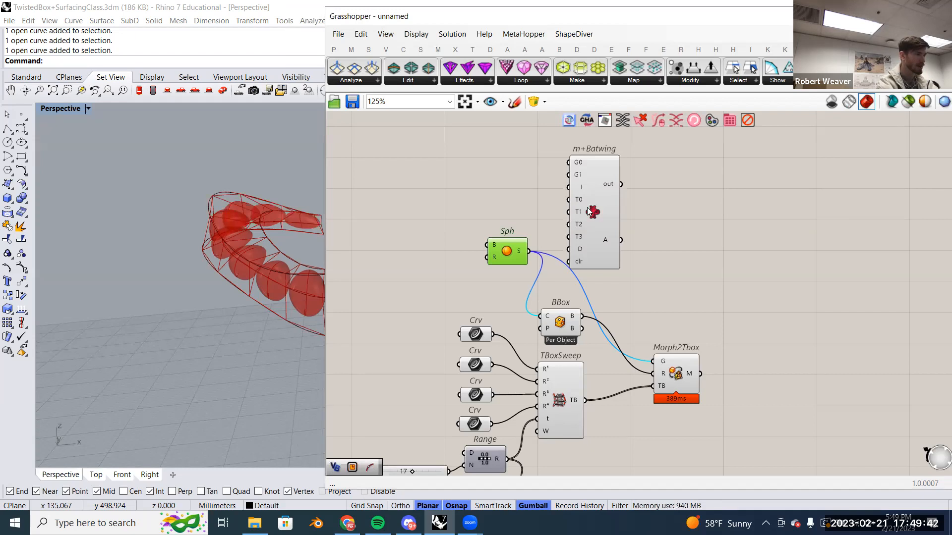
pyautogui.click(417, 212)
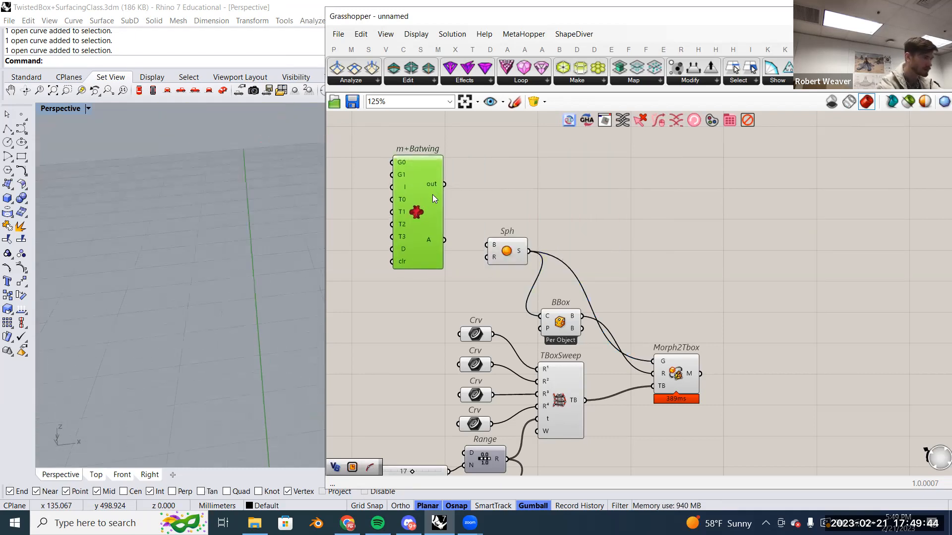
# Turn off the preview of the Sphere and Bounding Box components.
pyautogui.moveTo(610, 346); pyautogui.dragTo(507, 205)
pyautogui.rightClick(506, 205)
pyautogui.click(540, 225)
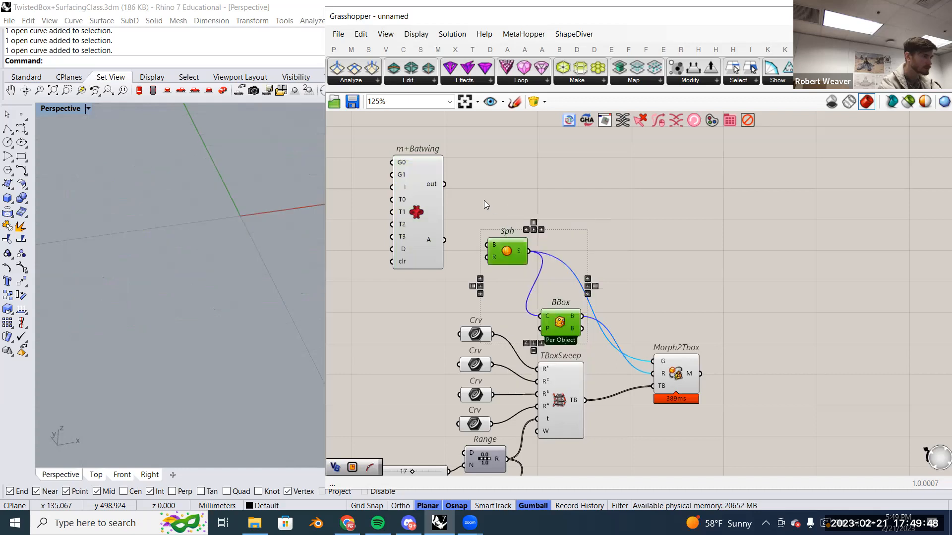
# Reposition the Batwing component on the canvas beside the Sphere component.
pyautogui.click(417, 210)
pyautogui.moveTo(416, 211); pyautogui.dragTo(436, 208)
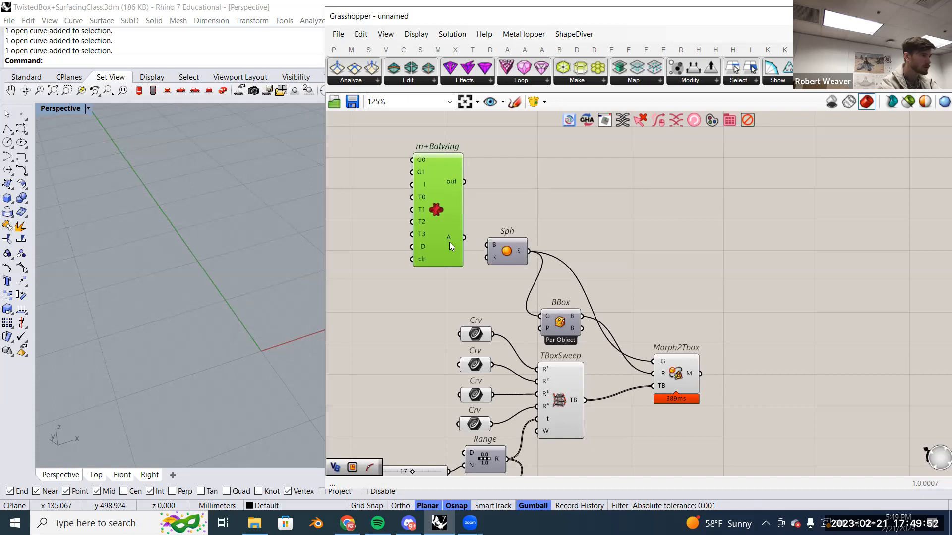
pyautogui.moveTo(449, 240); pyautogui.dragTo(633, 266, button='right')
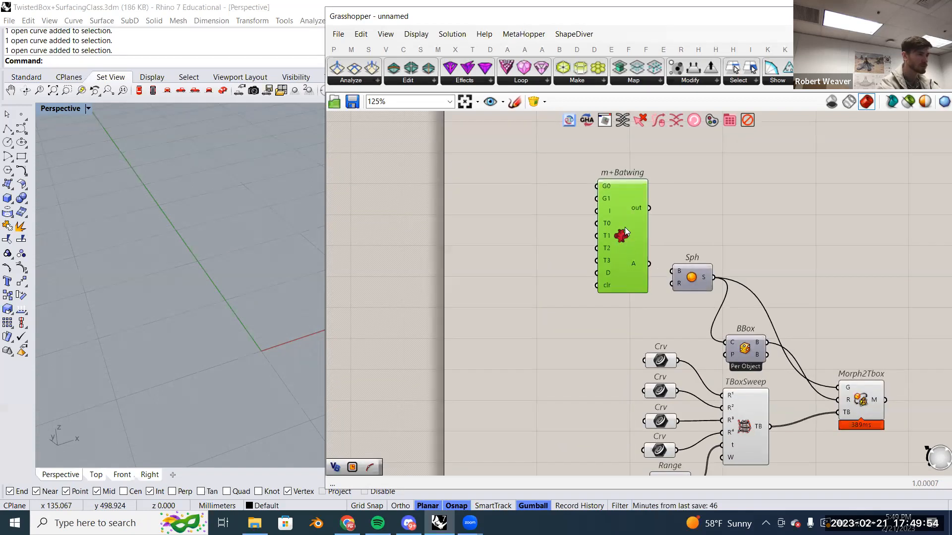
pyautogui.scroll(1, 610, 229)
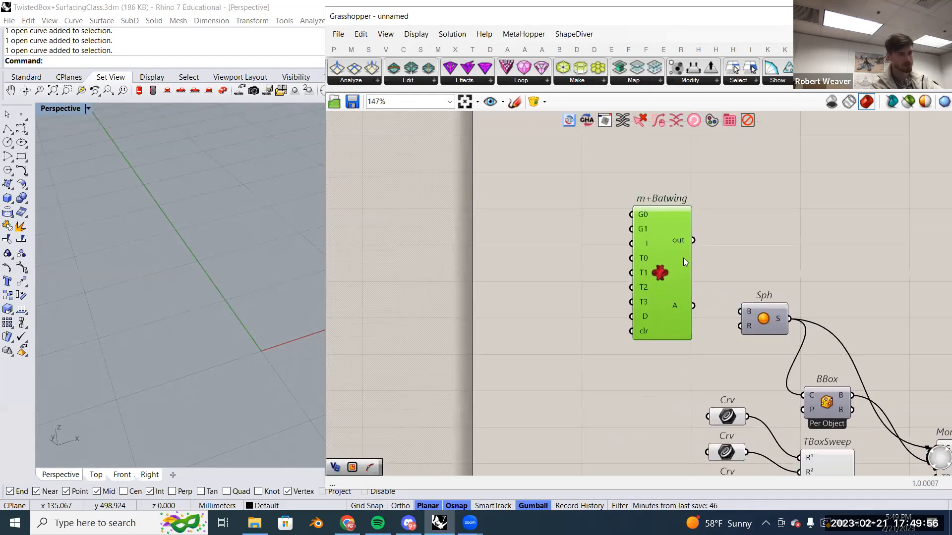
pyautogui.moveTo(667, 225); pyautogui.dragTo(638, 208)
pyautogui.click(868, 80)
pyautogui.click(920, 102)
pyautogui.click(748, 197)
pyautogui.moveTo(750, 198); pyautogui.dragTo(723, 274)
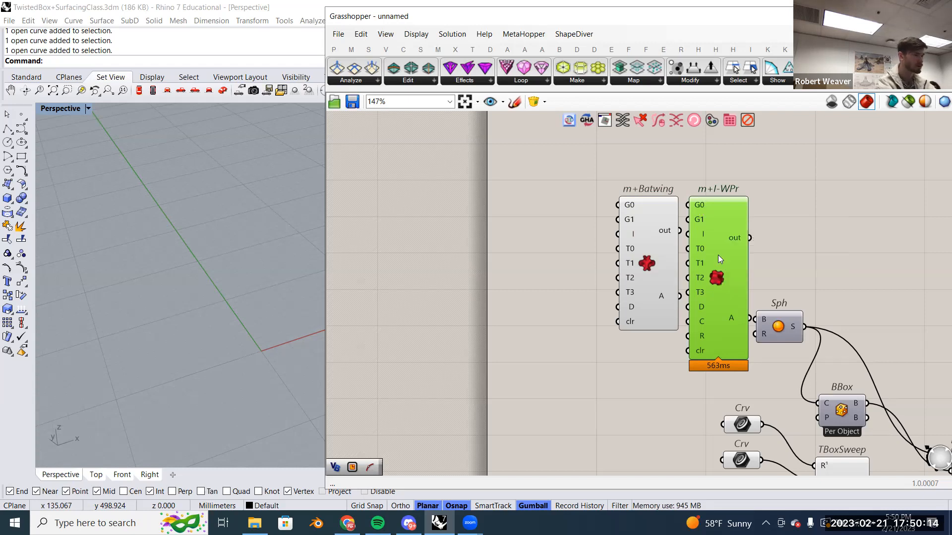
pyautogui.press('Delete')
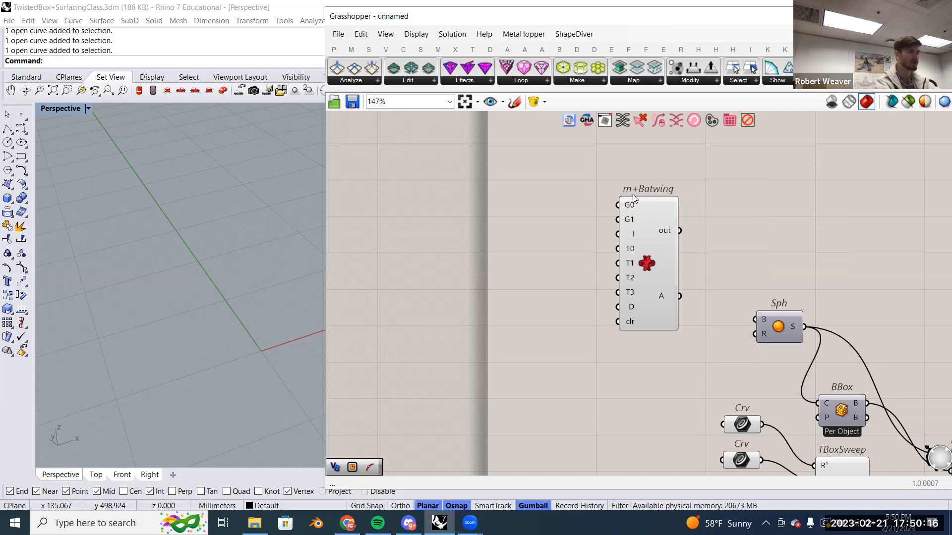
# Shift the Batwing component to make room and add a Rectangle component in front of its inputs.
pyautogui.moveTo(591, 182); pyautogui.dragTo(695, 217)
pyautogui.click(662, 224)
pyautogui.click(600, 218)
pyautogui.doubleClick(599, 218)
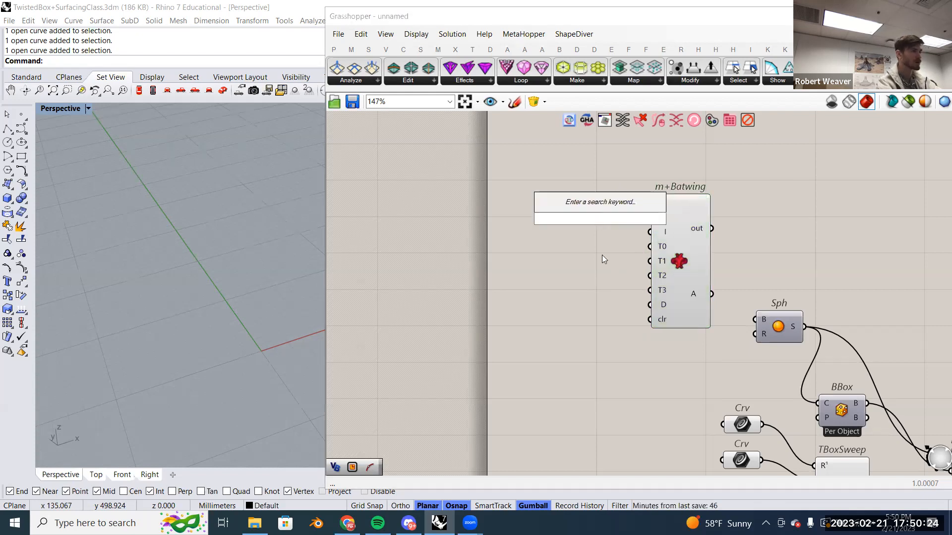
pyautogui.write('rec')
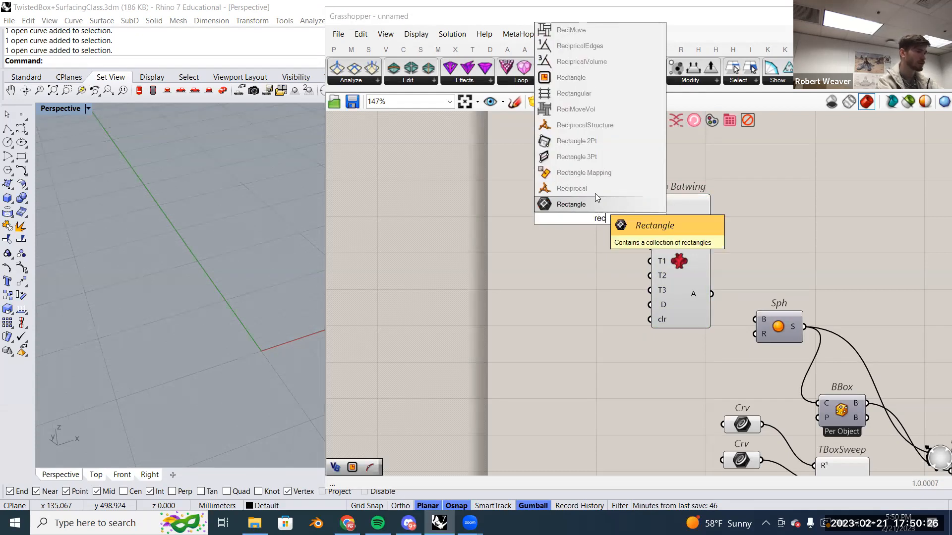
pyautogui.click(594, 85)
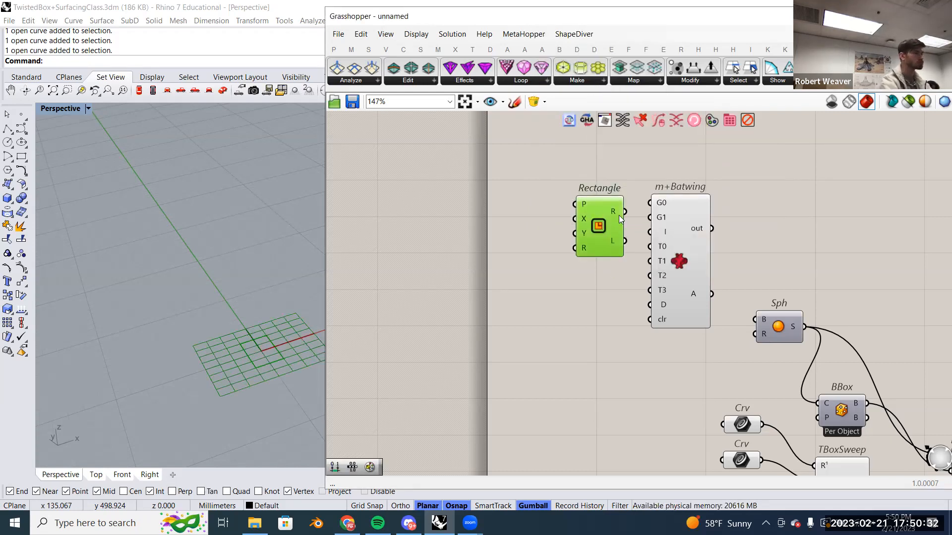
pyautogui.moveTo(605, 217); pyautogui.dragTo(595, 217)
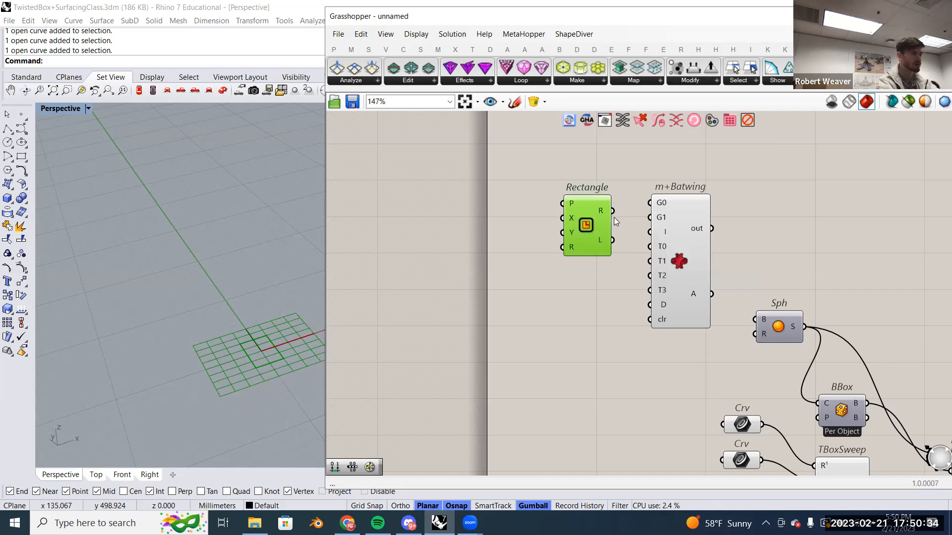
# Connect the Rectangle (R) output to the G0 input of Batwing, placing the two components close together.
pyautogui.click(679, 239)
pyautogui.moveTo(678, 248)
pyautogui.mouseDown()
pyautogui.moveTo(673, 237)
pyautogui.moveTo(669, 244)
pyautogui.mouseUp()
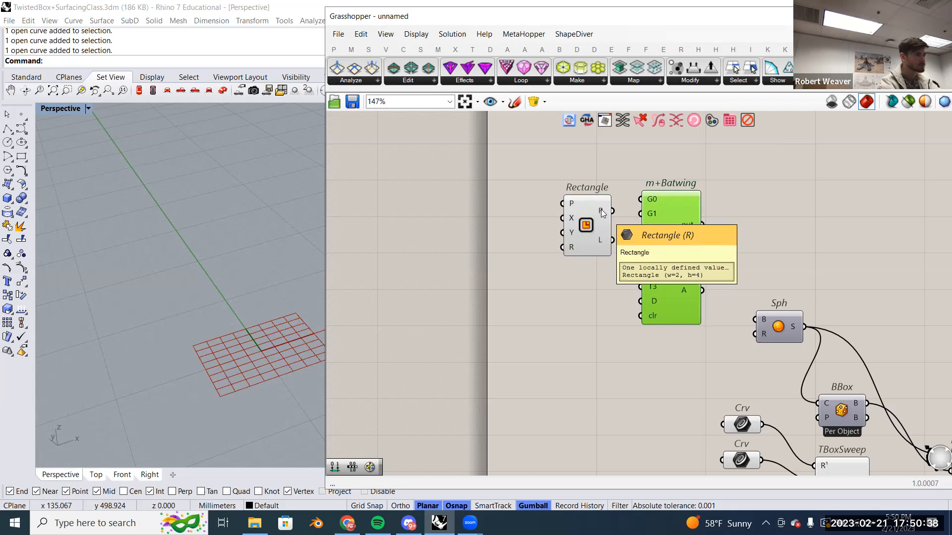
pyautogui.moveTo(656, 212)
pyautogui.mouseDown()
pyautogui.moveTo(640, 204)
pyautogui.moveTo(656, 222)
pyautogui.mouseUp()
pyautogui.moveTo(198, 297); pyautogui.dragTo(298, 276, button='right')
pyautogui.scroll(3, 243, 260)
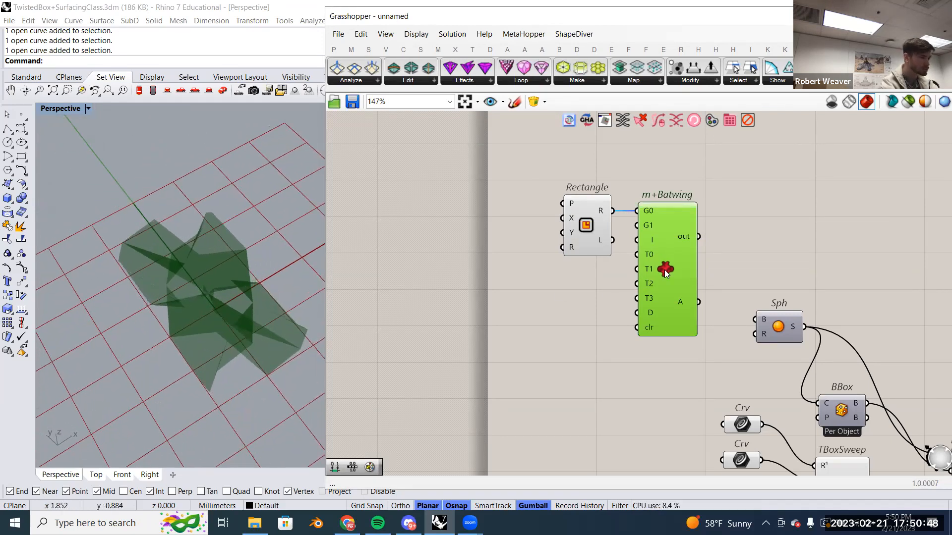
# Bake the Batwing mesh with the default attributes and move the baked mesh away from its preview.
pyautogui.rightClick(666, 274)
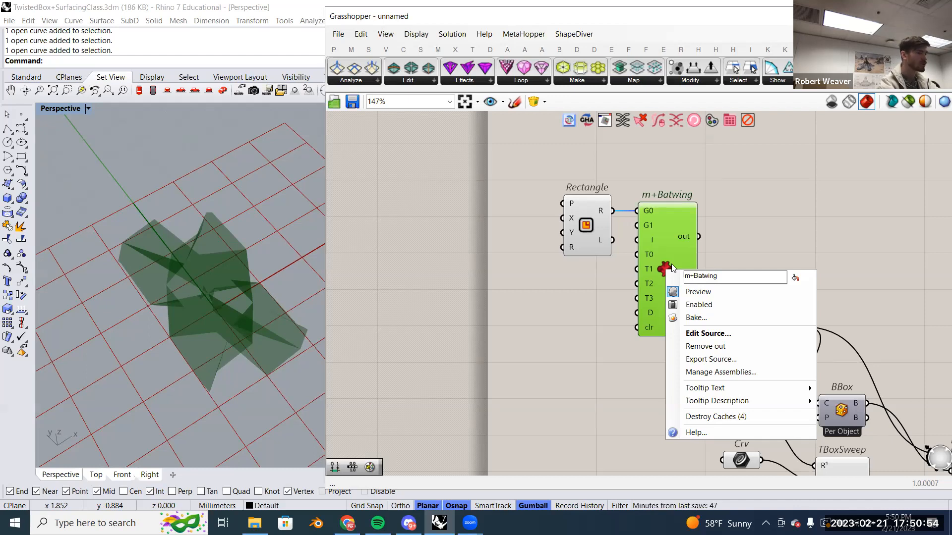
pyautogui.click(713, 317)
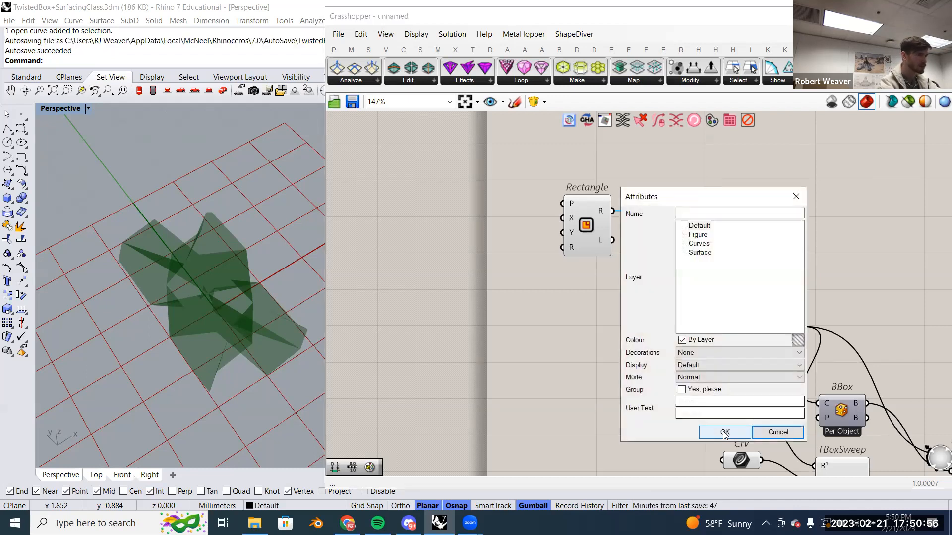
pyautogui.click(724, 429)
pyautogui.scroll(-2, 218, 279)
pyautogui.click(221, 279)
pyautogui.moveTo(223, 280); pyautogui.dragTo(278, 274, button='right')
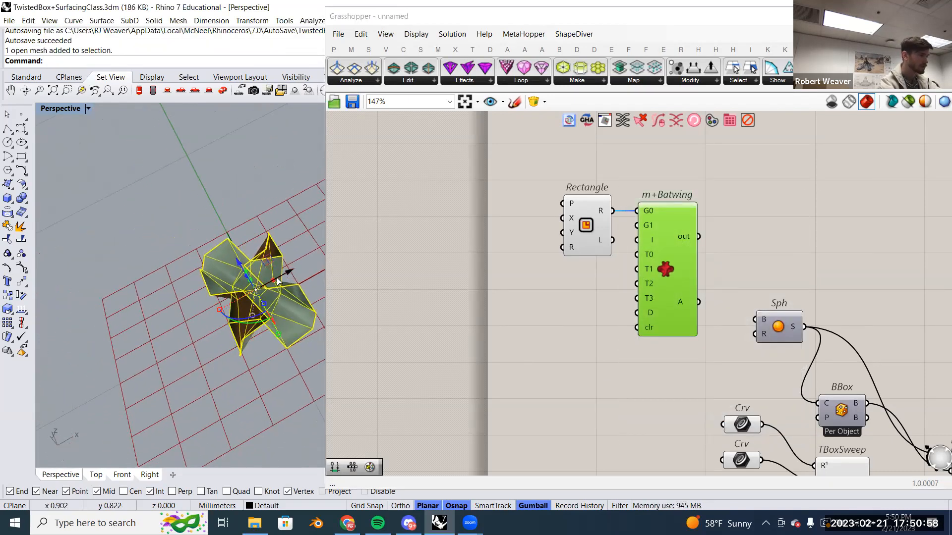
pyautogui.moveTo(279, 274); pyautogui.dragTo(74, 387)
pyautogui.click(162, 246)
# Examine the baked Batwing mesh from several angles and read the Batwing component's description.
pyautogui.scroll(3, 210, 259)
pyautogui.moveTo(210, 259); pyautogui.dragTo(645, 198, button='right')
pyautogui.moveTo(632, 177); pyautogui.dragTo(708, 350)
pyautogui.moveTo(260, 257); pyautogui.dragTo(266, 269, button='right')
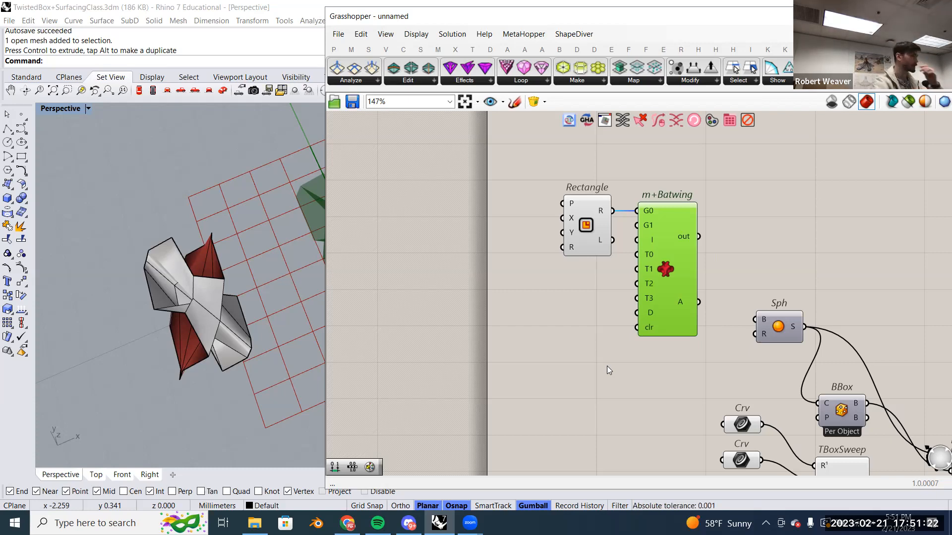
pyautogui.click(227, 353)
pyautogui.moveTo(246, 341); pyautogui.dragTo(256, 310, button='right')
pyautogui.click(290, 316)
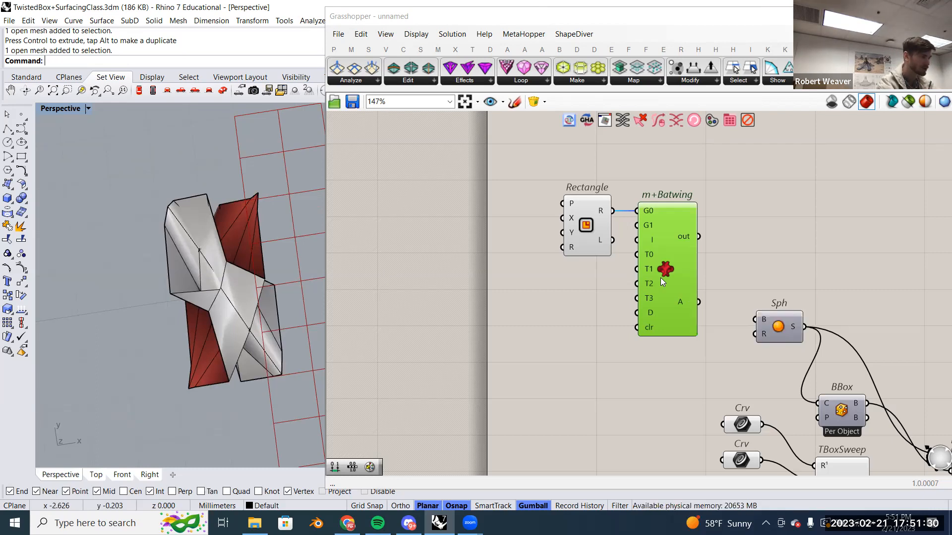
pyautogui.moveTo(660, 278)
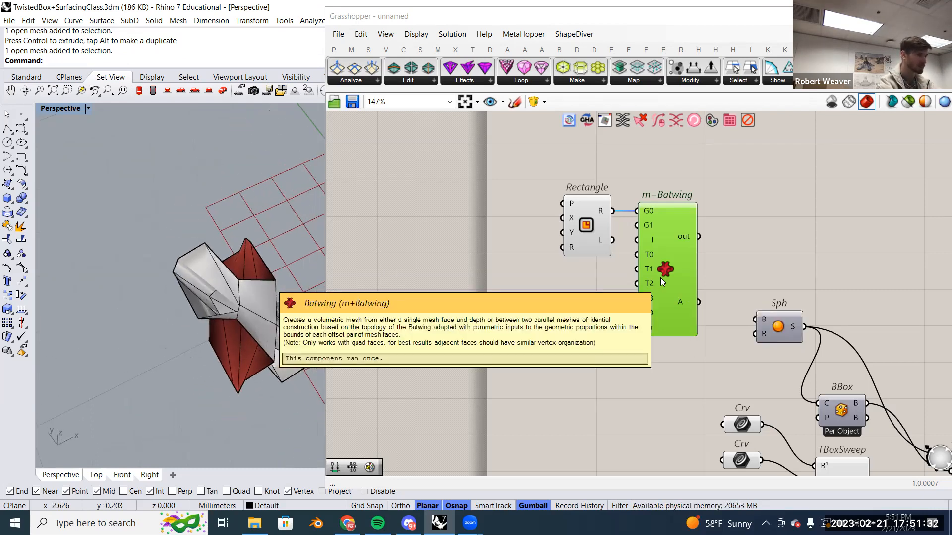
# Delete the baked Batwing mesh from the Rhino model and deselect the Batwing component.
pyautogui.click(153, 328)
pyautogui.press('Delete')
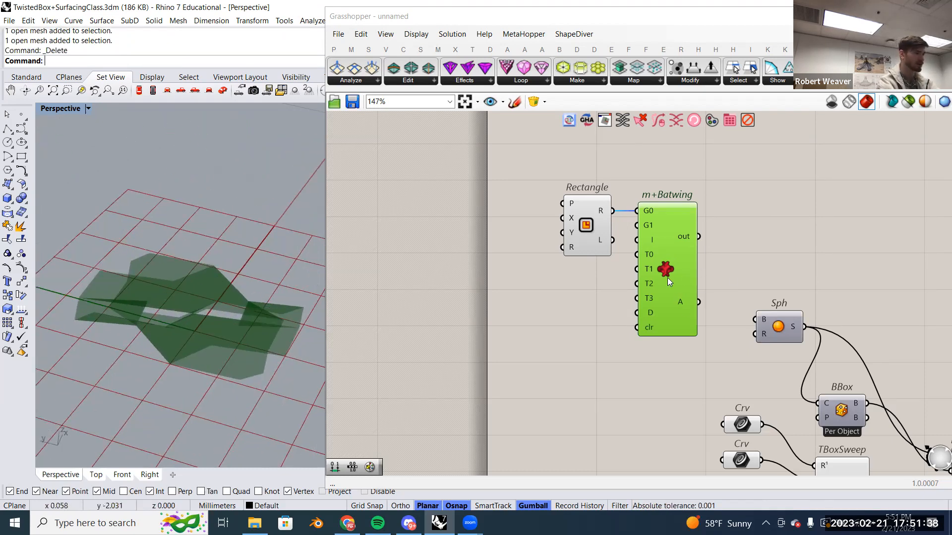
pyautogui.click(758, 238)
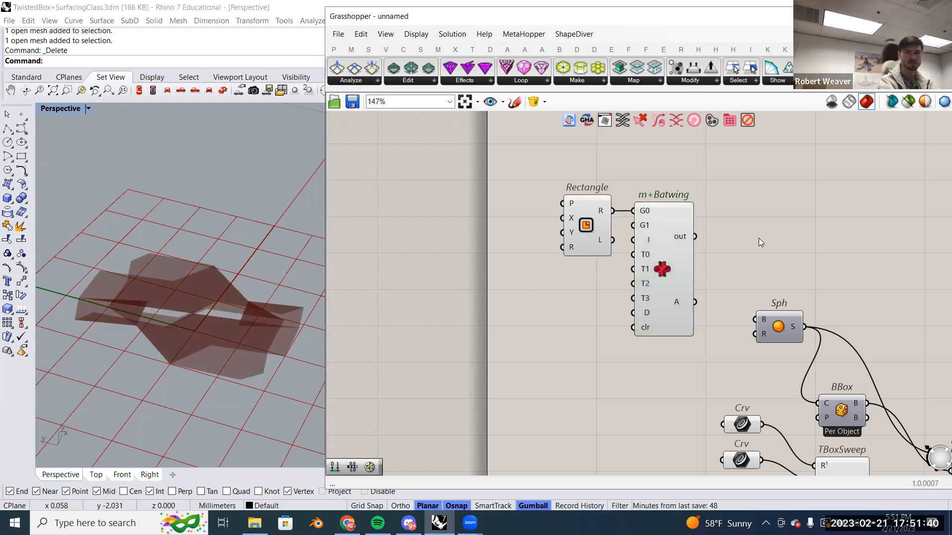
# Move the Sphere component closer to the Batwing component and select Batwing.
pyautogui.scroll(-1, 770, 262)
pyautogui.moveTo(771, 262); pyautogui.dragTo(720, 240, button='right')
pyautogui.click(626, 243)
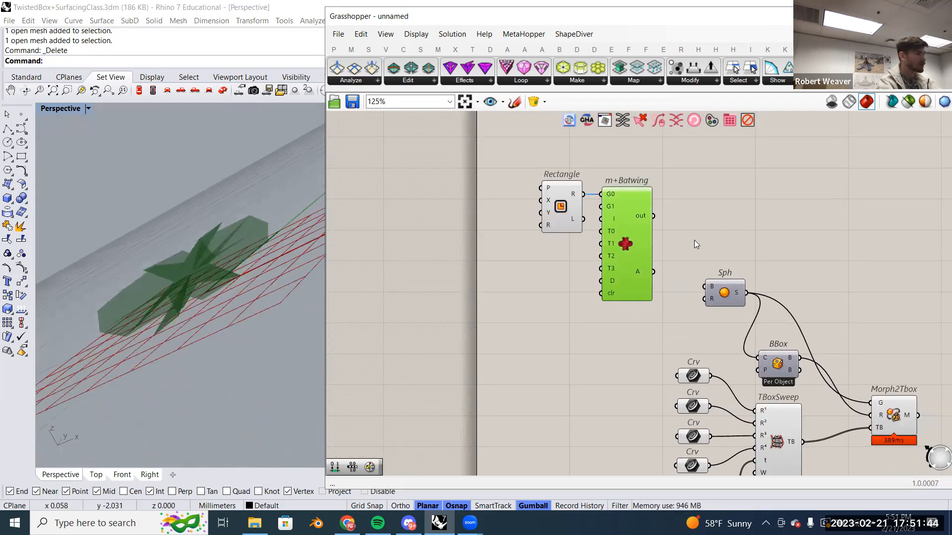
pyautogui.click(725, 271)
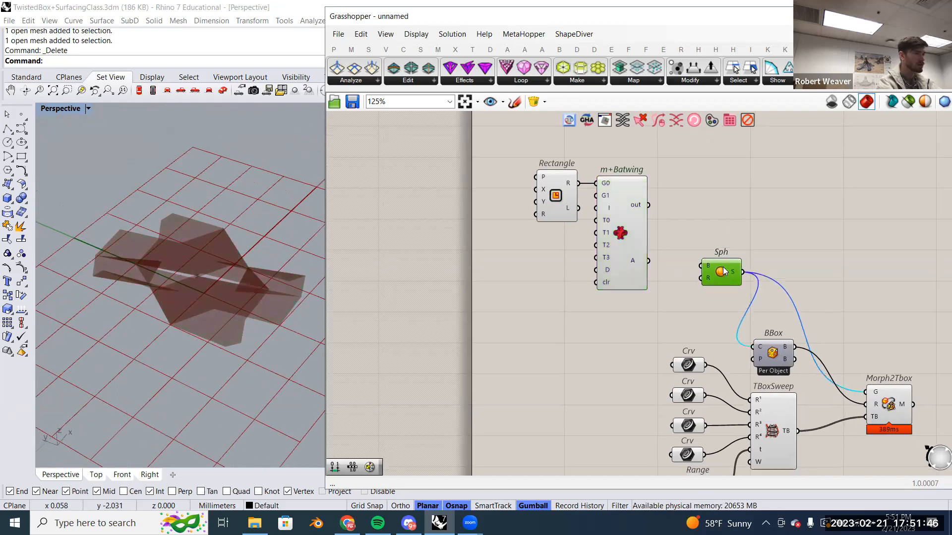
pyautogui.click(634, 232)
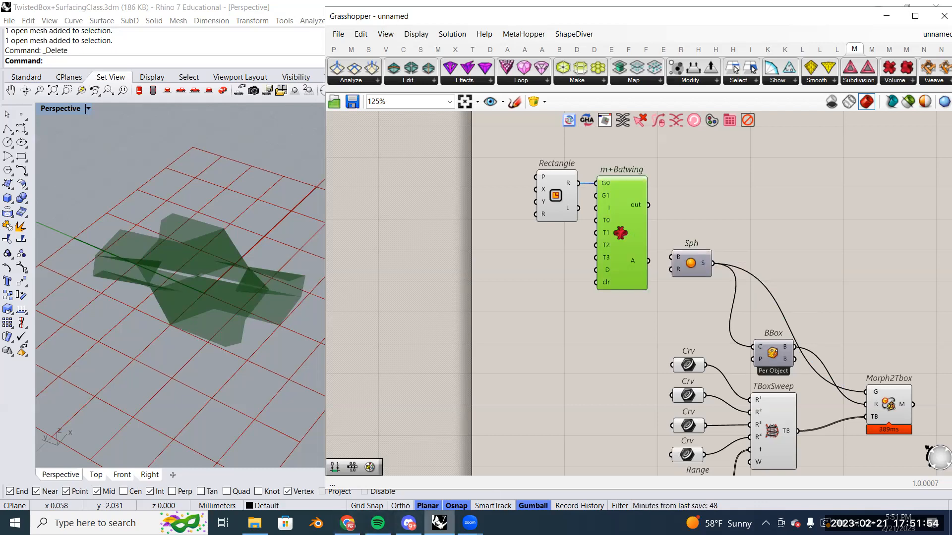
# Switch to Discord and look up the Mesh+ plugin link in the class server's announcements channel.
pyautogui.click(408, 523)
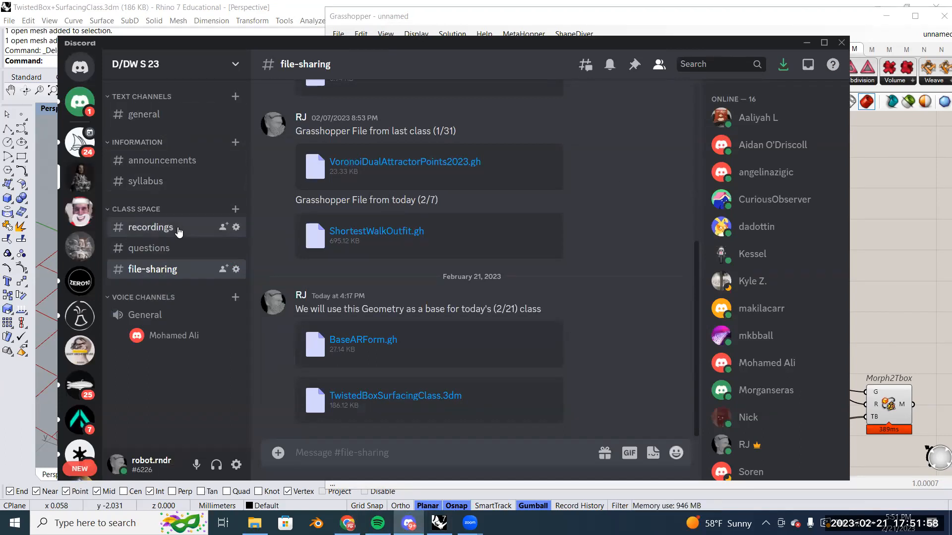
pyautogui.click(179, 120)
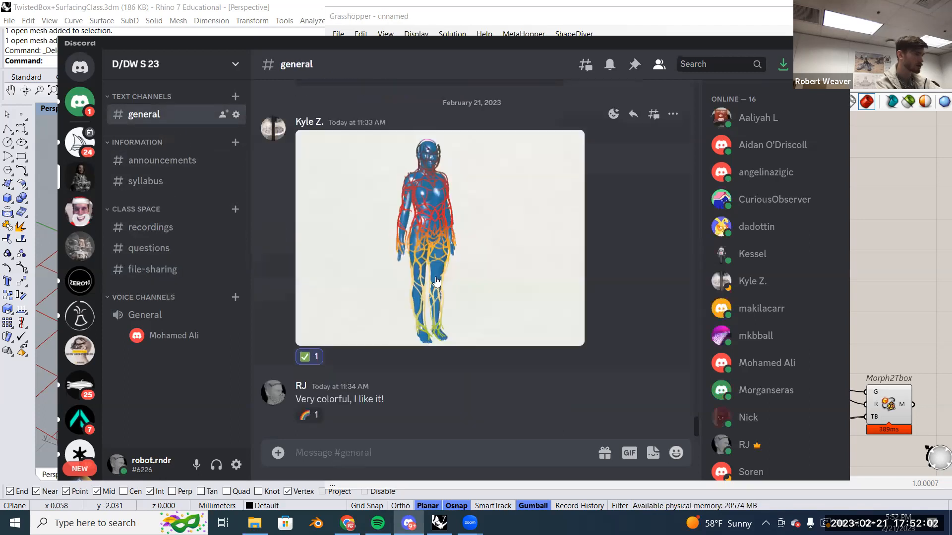
pyautogui.click(171, 269)
pyautogui.click(159, 160)
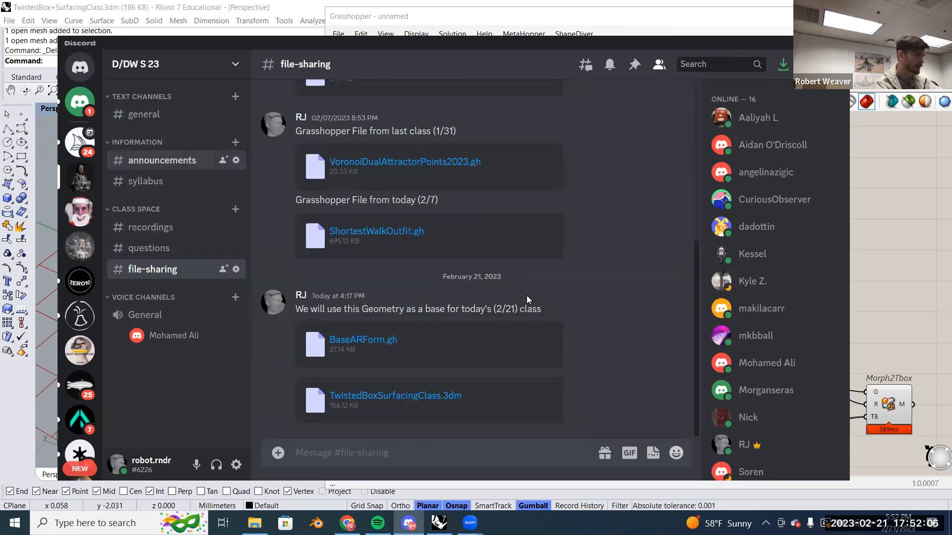
pyautogui.scroll(15, 522, 300)
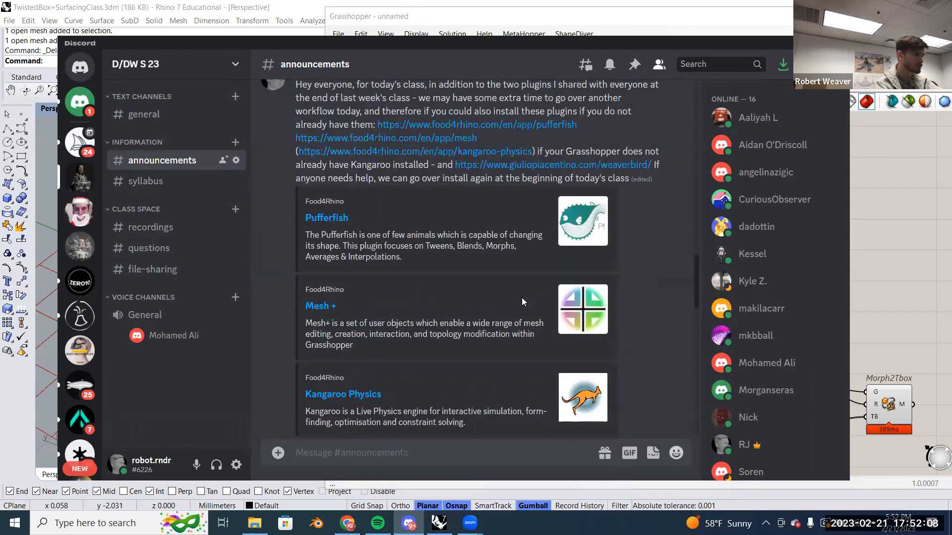
pyautogui.scroll(-1, 512, 309)
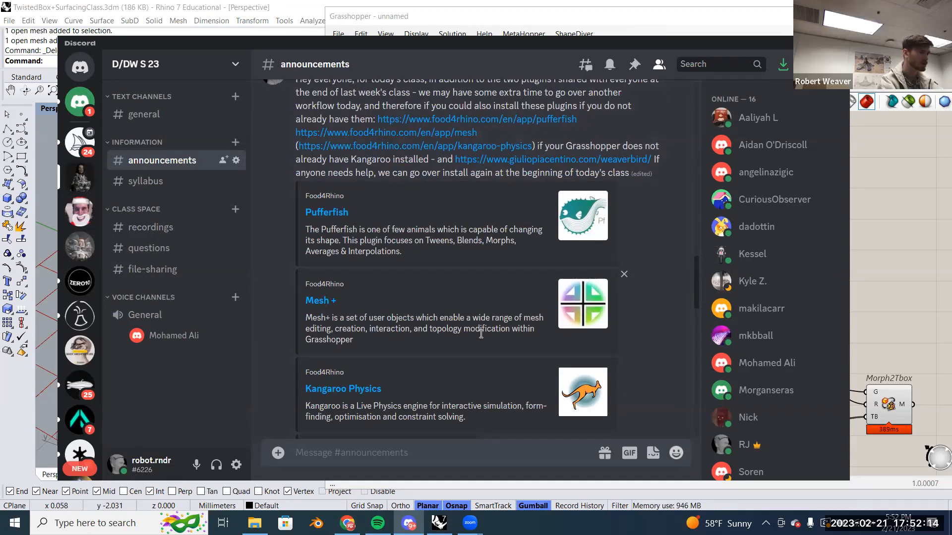
pyautogui.scroll(-2, 484, 326)
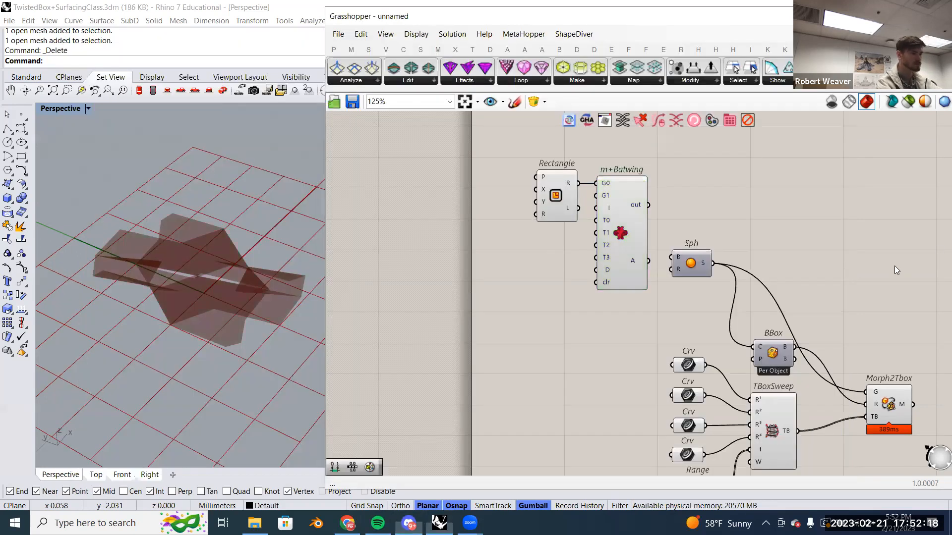
# Return to Grasshopper, nudge the Sphere component away from Batwing, and select the Batwing component.
pyautogui.click(894, 266)
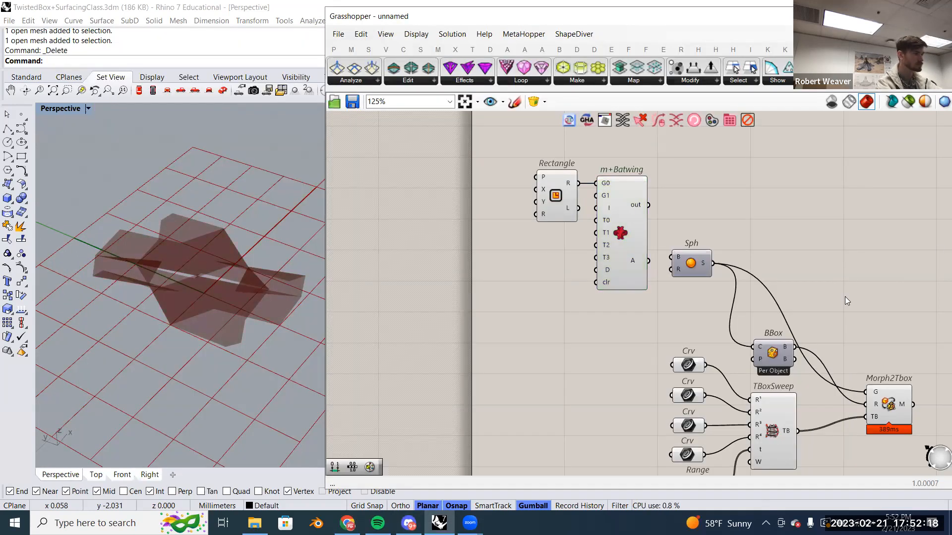
pyautogui.click(627, 233)
pyautogui.click(695, 290)
pyautogui.moveTo(692, 250); pyautogui.dragTo(702, 260)
pyautogui.click(619, 227)
pyautogui.click(684, 208)
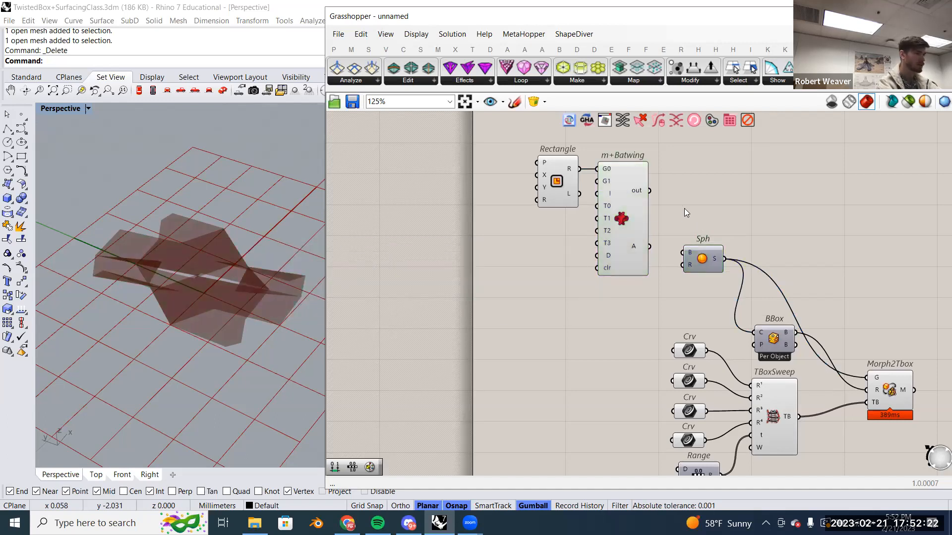
pyautogui.moveTo(684, 209); pyautogui.dragTo(679, 233, button='right')
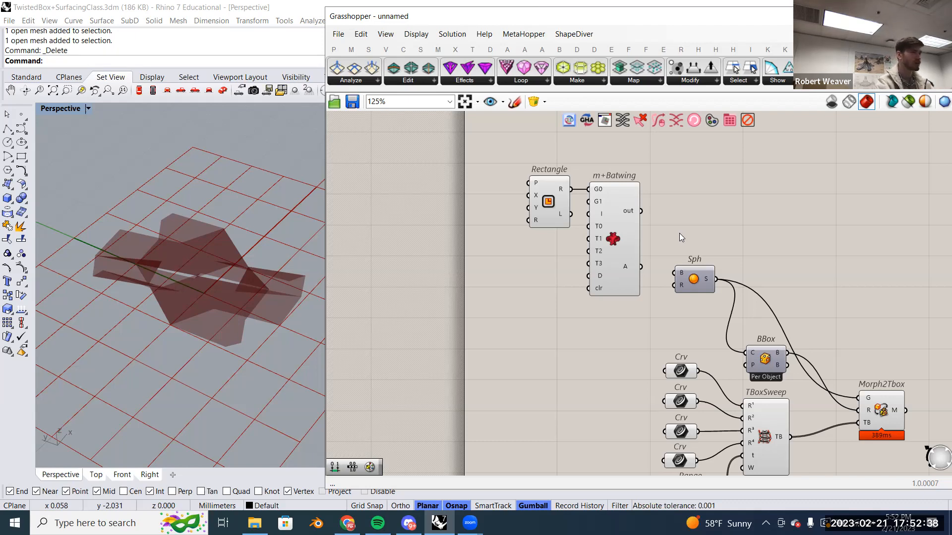
pyautogui.click(618, 249)
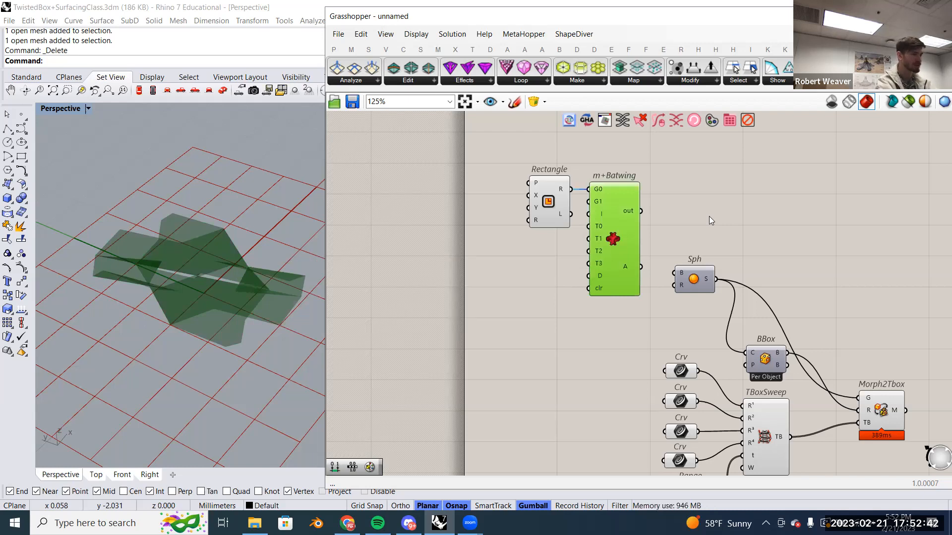
# Move the Sph component directly below the m+Batwing component.
pyautogui.moveTo(693, 280); pyautogui.dragTo(625, 314)
pyautogui.click(628, 262)
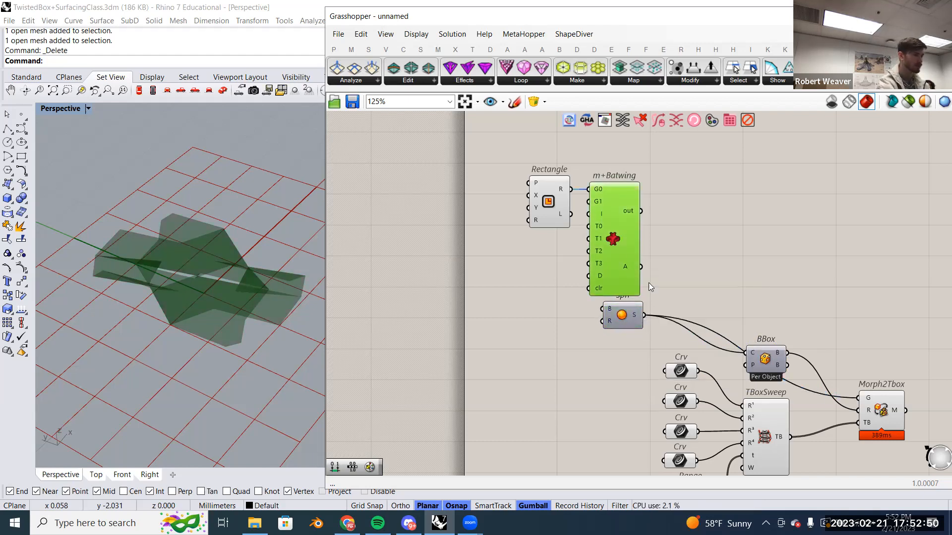
# Try to replace the sphere's input to BBox by connecting m+Batwing's A output to its C input.
pyautogui.moveTo(641, 266); pyautogui.dragTo(747, 353)
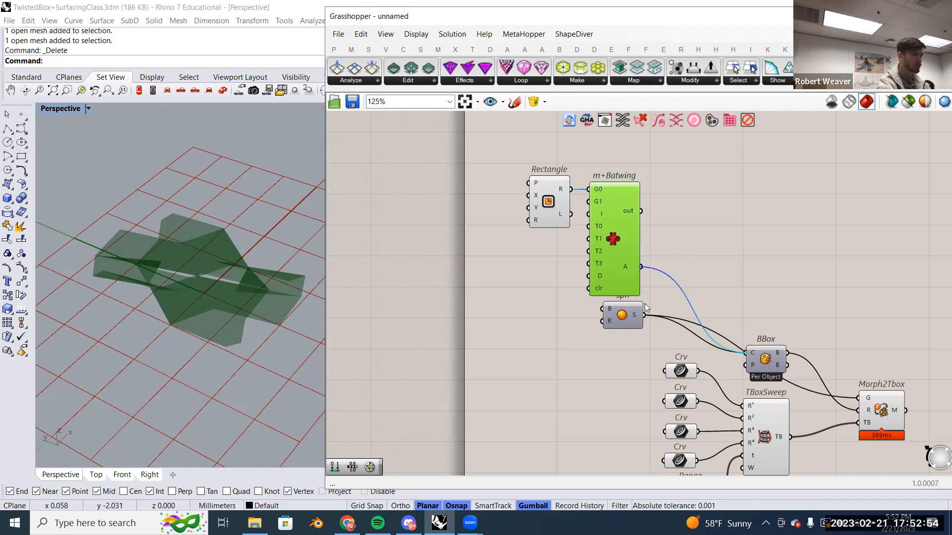
pyautogui.moveTo(749, 339); pyautogui.dragTo(740, 352)
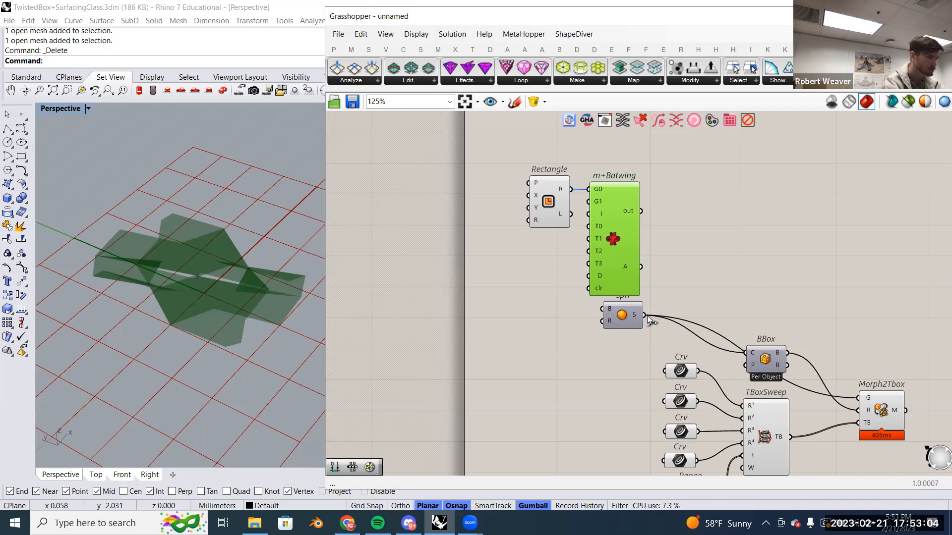
pyautogui.moveTo(648, 313)
pyautogui.keyDown('ctrl'); pyautogui.keyDown('shift'); pyautogui.mouseDown()
pyautogui.moveTo(670, 295)
pyautogui.moveTo(650, 316)
pyautogui.mouseUp(); pyautogui.keyUp('shift'); pyautogui.keyUp('ctrl')
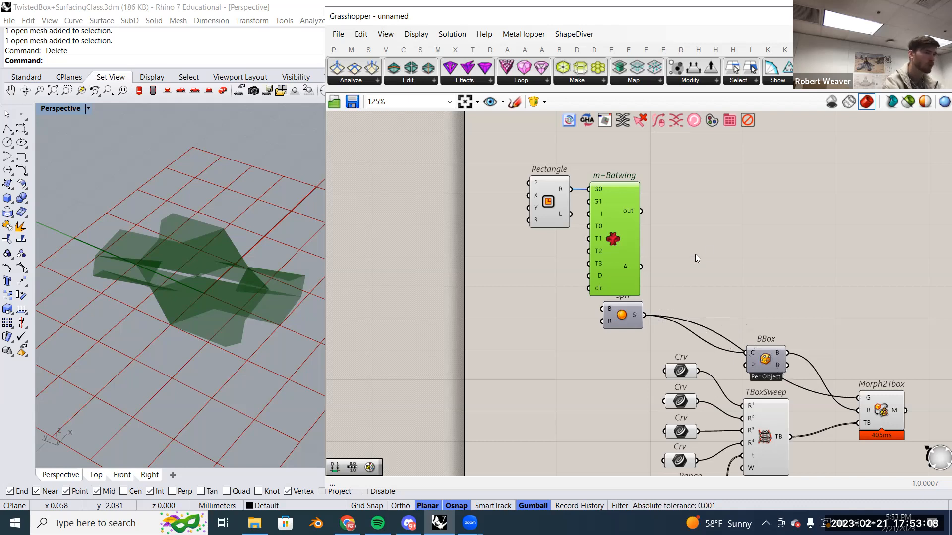
# Add a Scribble note reading "Ctrl+Shift" beside the m+Batwing component.
pyautogui.doubleClick(705, 242)
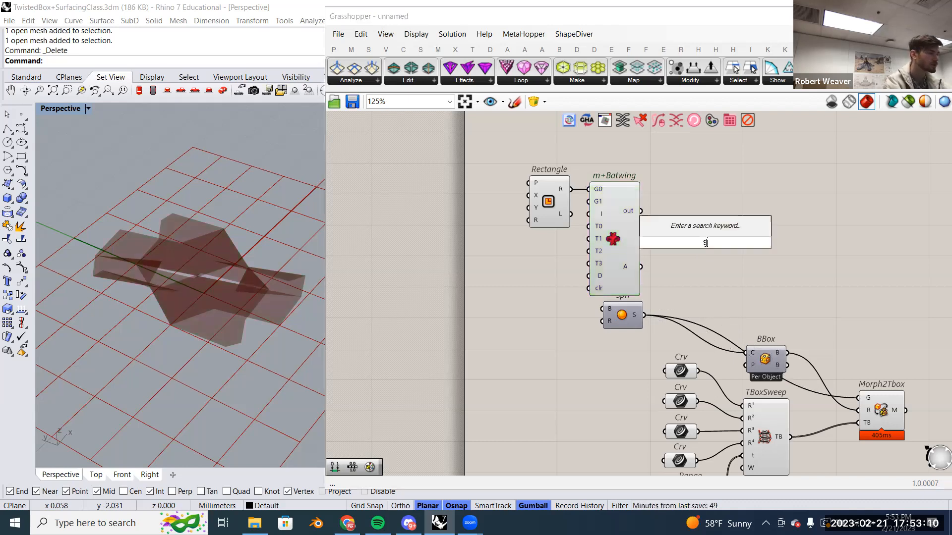
pyautogui.write('scri')
pyautogui.click(705, 229)
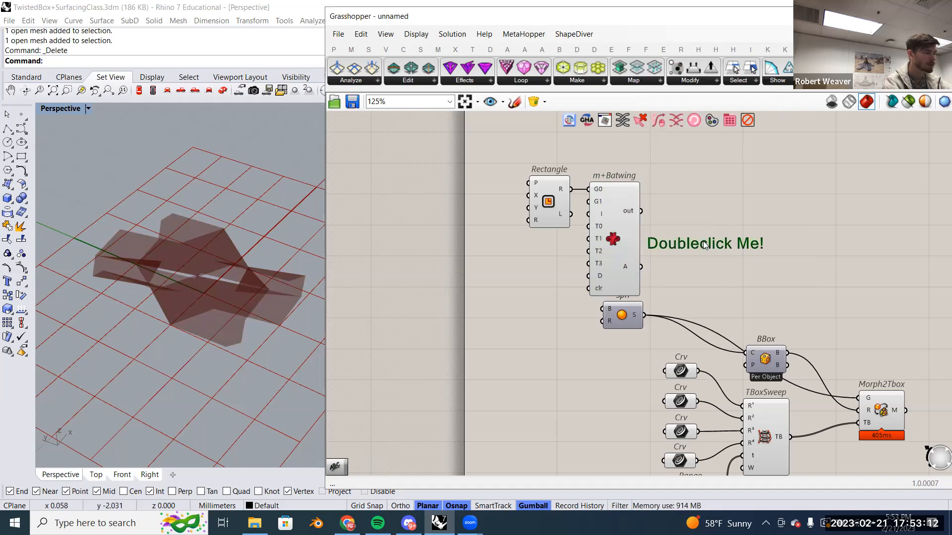
pyautogui.doubleClick(704, 239)
pyautogui.write('Ctrl+Shift')
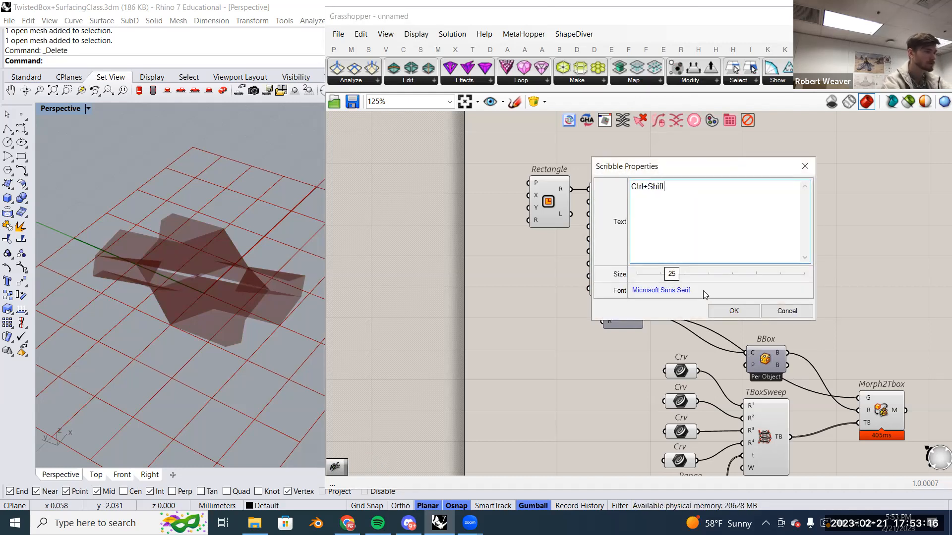
pyautogui.click(728, 311)
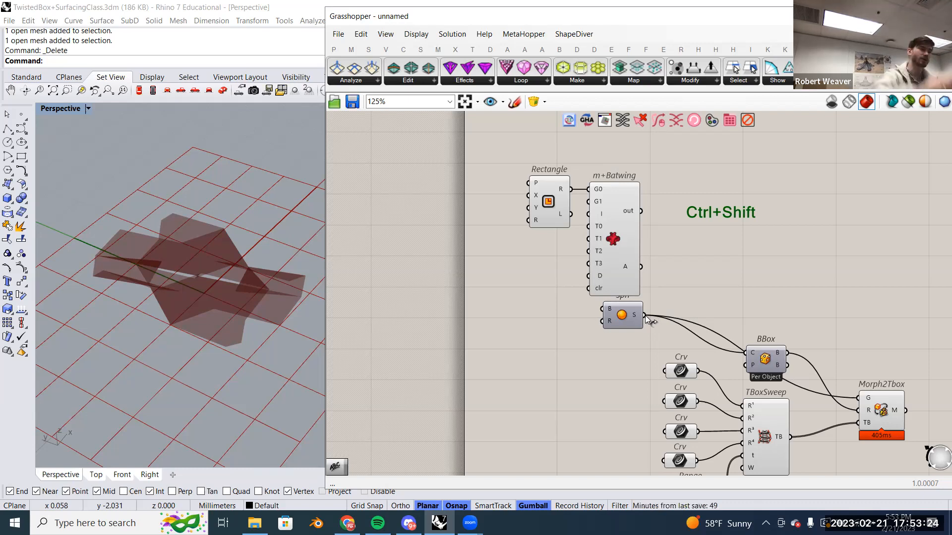
# Transfer all of Sph's output wires to m+Batwing's A output and sketch a curved arrow from Sph to m+Batwing illustrating the move.
pyautogui.keyDown('ctrl'); pyautogui.keyDown('shift'); pyautogui.moveTo(645, 315); pyautogui.dragTo(646, 265); pyautogui.keyUp('shift'); pyautogui.keyUp('ctrl')
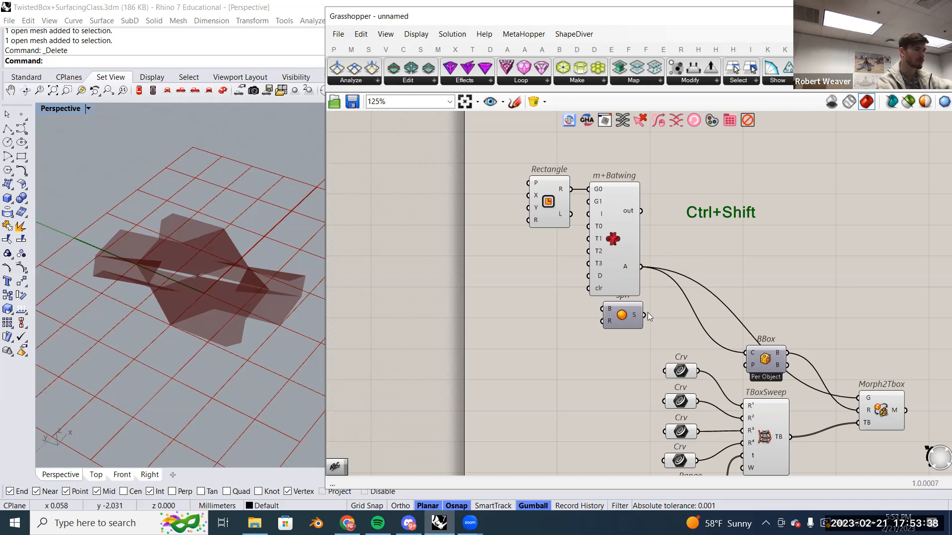
pyautogui.click(514, 101)
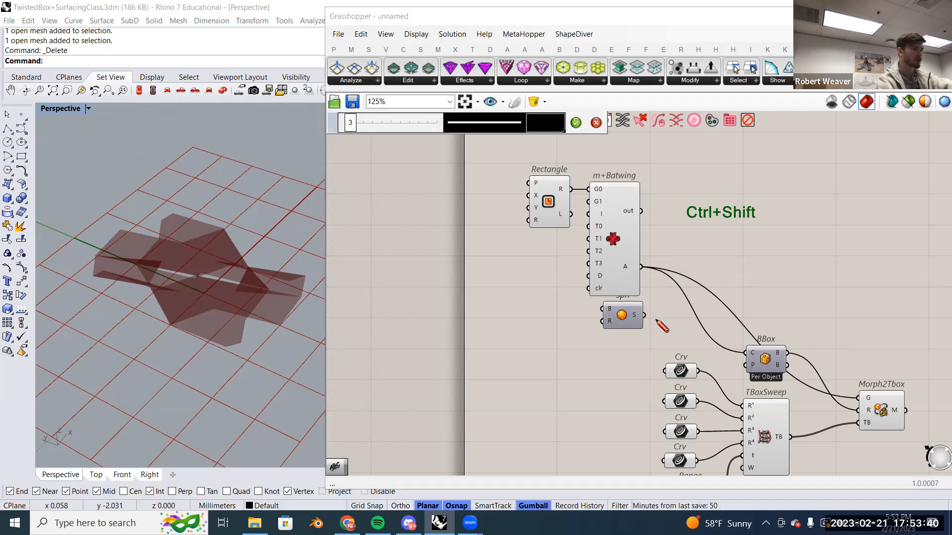
pyautogui.moveTo(655, 320)
pyautogui.mouseDown()
pyautogui.moveTo(688, 255)
pyautogui.moveTo(651, 257)
pyautogui.moveTo(661, 257)
pyautogui.mouseUp()
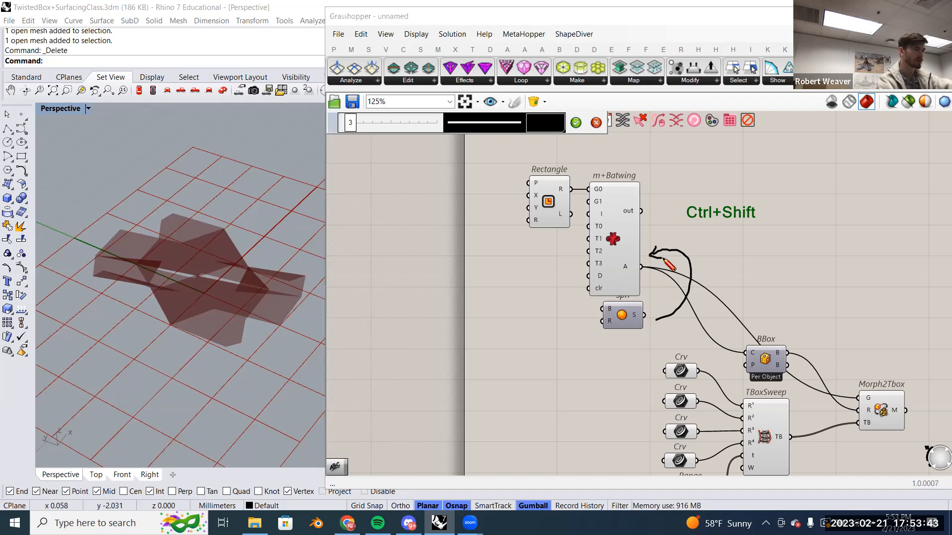
pyautogui.click(578, 125)
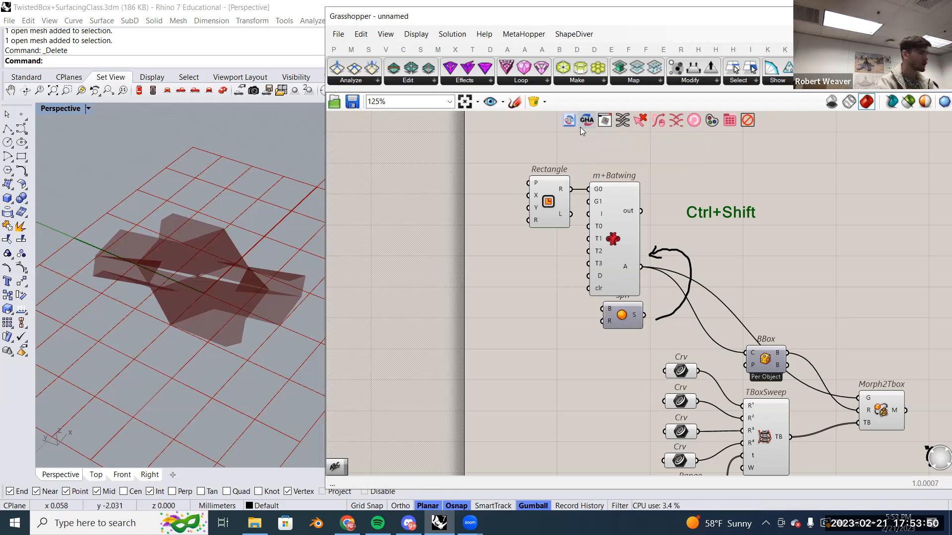
# Highlight the Morph2Tbox component and examine its morphed meshes along the twisted boxes in the Perspective view.
pyautogui.scroll(-2, 703, 255)
pyautogui.click(830, 378)
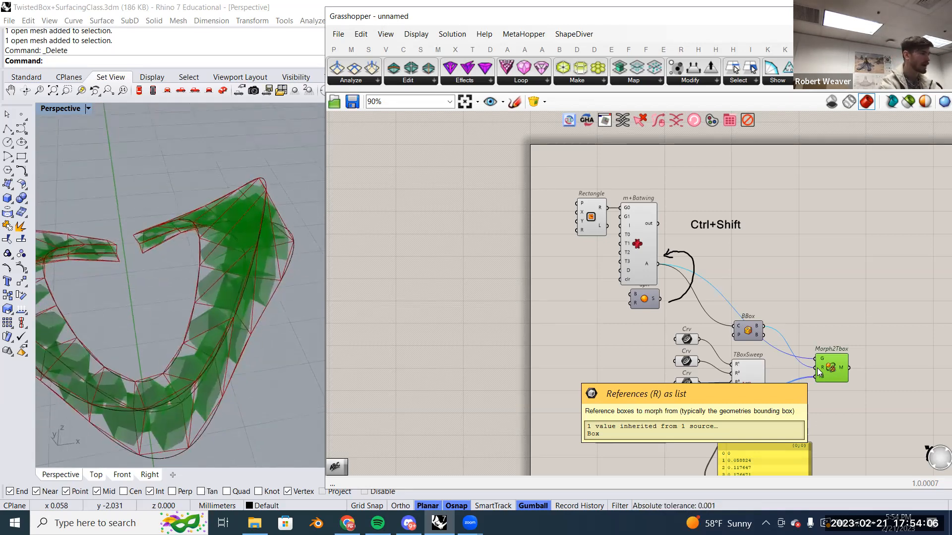
pyautogui.moveTo(262, 391); pyautogui.dragTo(266, 369, button='right')
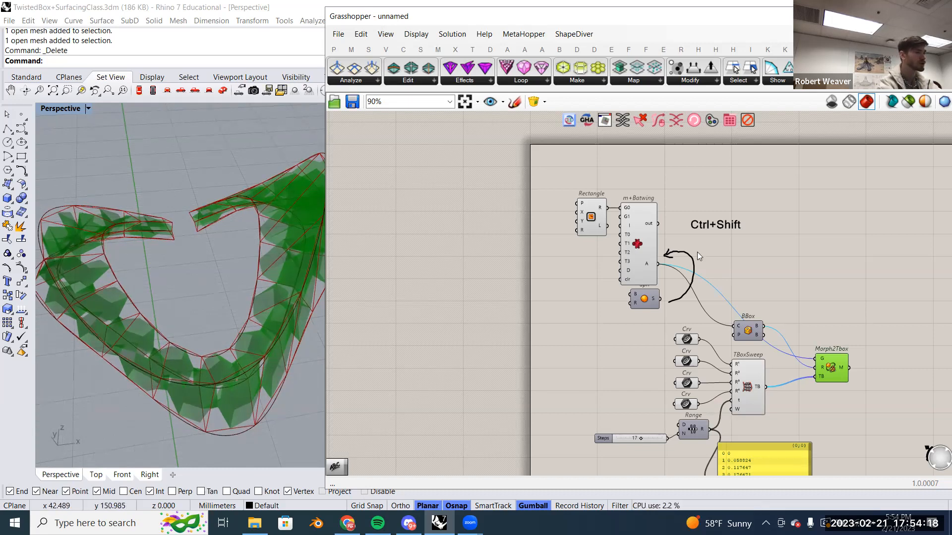
# Add a Center Box component above the Ctrl+Shift note.
pyautogui.scroll(3, 705, 246)
pyautogui.doubleClick(689, 189)
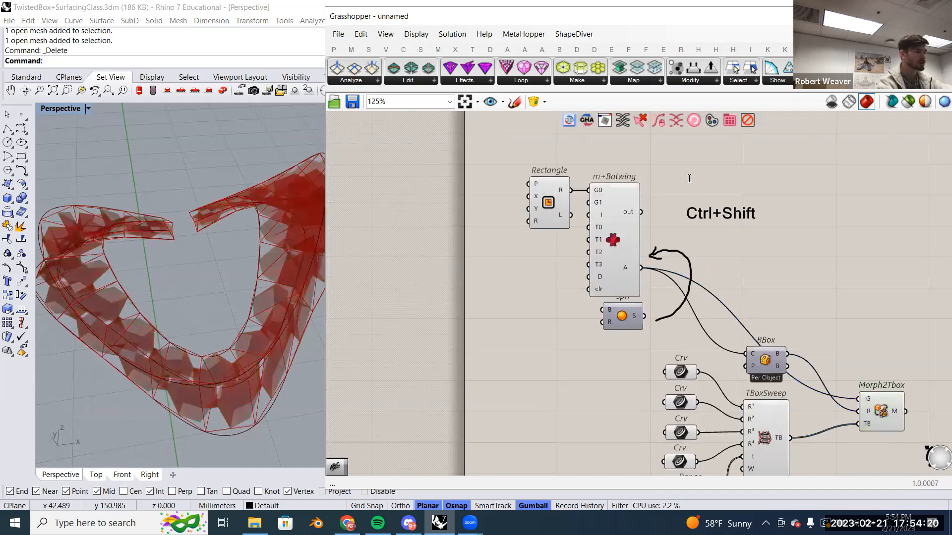
pyautogui.write('cen biox')
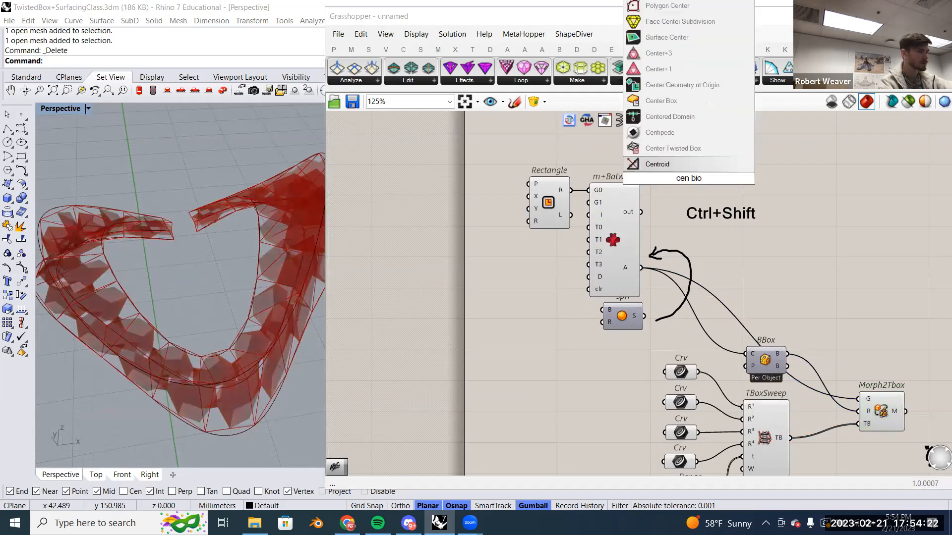
pyautogui.press('BackSpace')
pyautogui.press('BackSpace')
pyautogui.press('BackSpace')
pyautogui.write('ox')
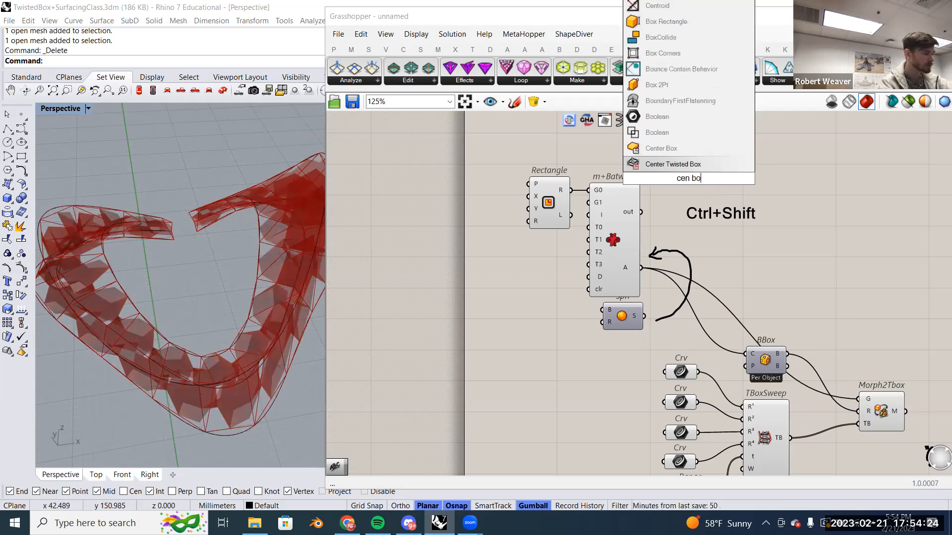
pyautogui.click(699, 170)
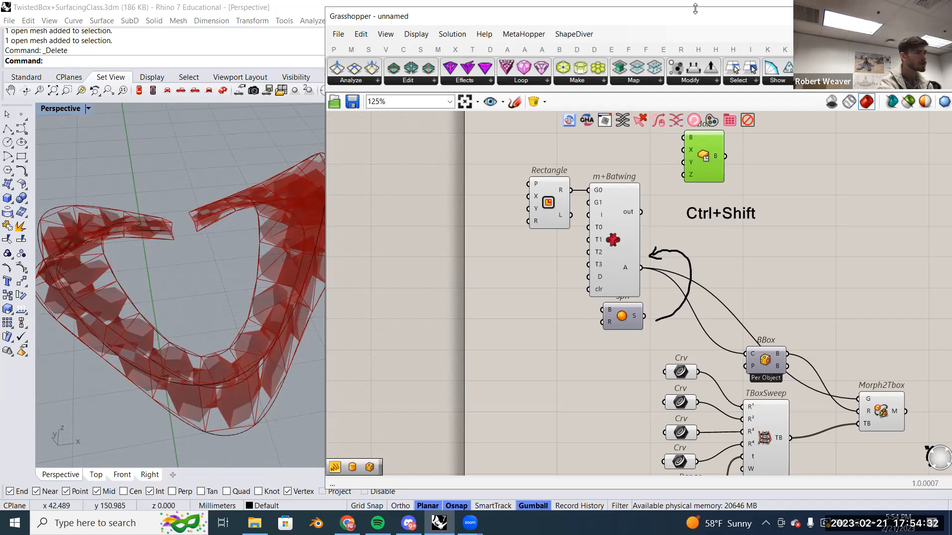
# Lower the top edge of the Grasshopper window and browse the Primitive group of the Surface components.
pyautogui.moveTo(695, 8); pyautogui.dragTo(695, 34)
pyautogui.click(437, 75)
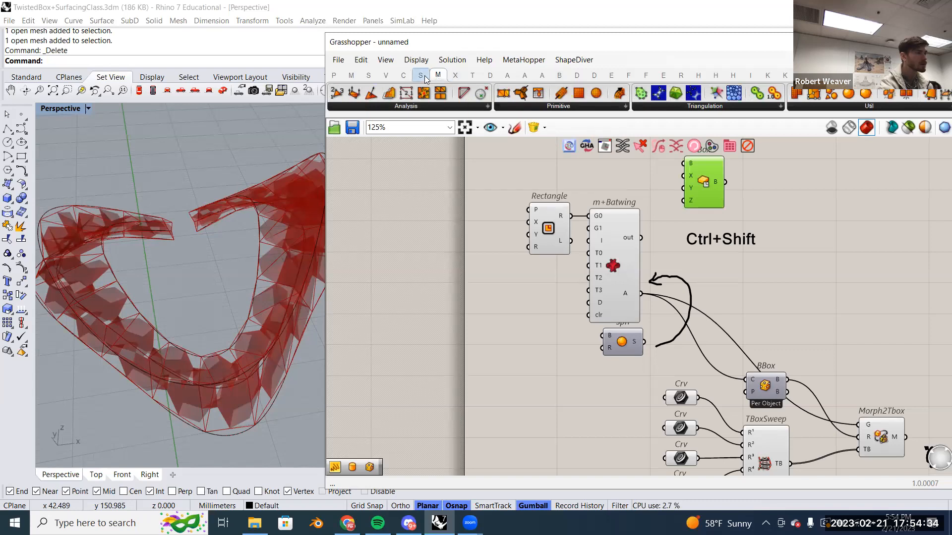
pyautogui.click(421, 75)
pyautogui.click(676, 108)
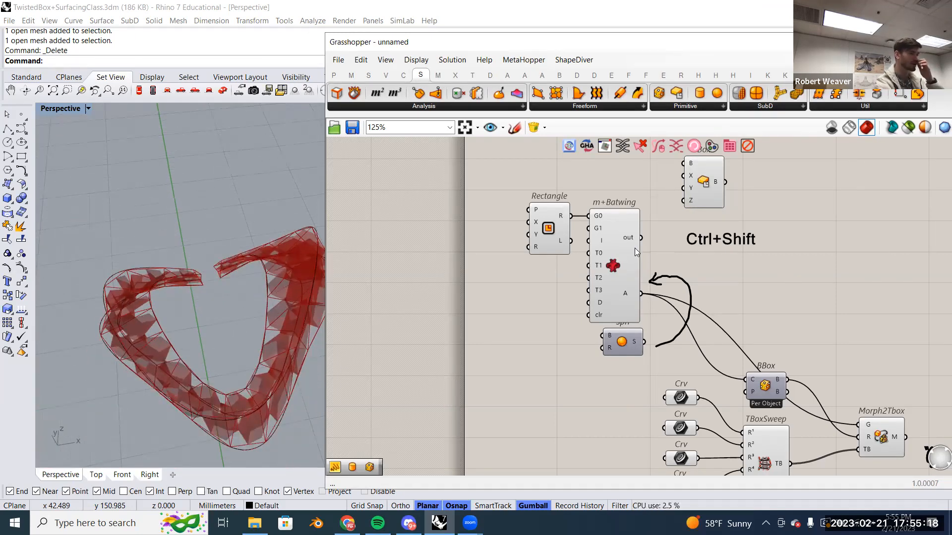
# Examine the m+Batwing component and the morphed geometry listed by Morph2Tbox's M output.
pyautogui.click(620, 255)
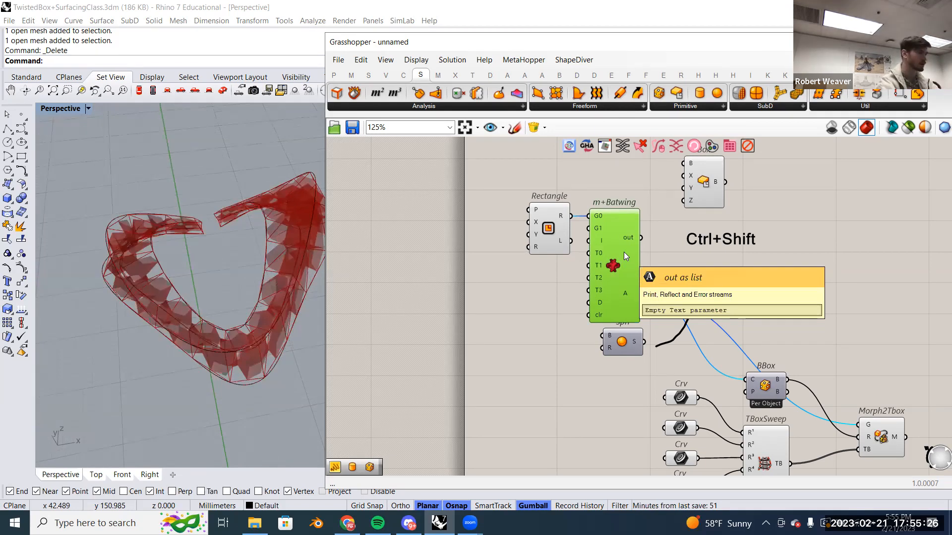
pyautogui.scroll(-2, 663, 267)
pyautogui.moveTo(812, 314); pyautogui.dragTo(748, 276, button='right')
pyautogui.scroll(2, 730, 326)
pyautogui.click(729, 326)
pyautogui.moveTo(796, 310); pyautogui.dragTo(767, 277, button='right')
pyautogui.click(768, 276)
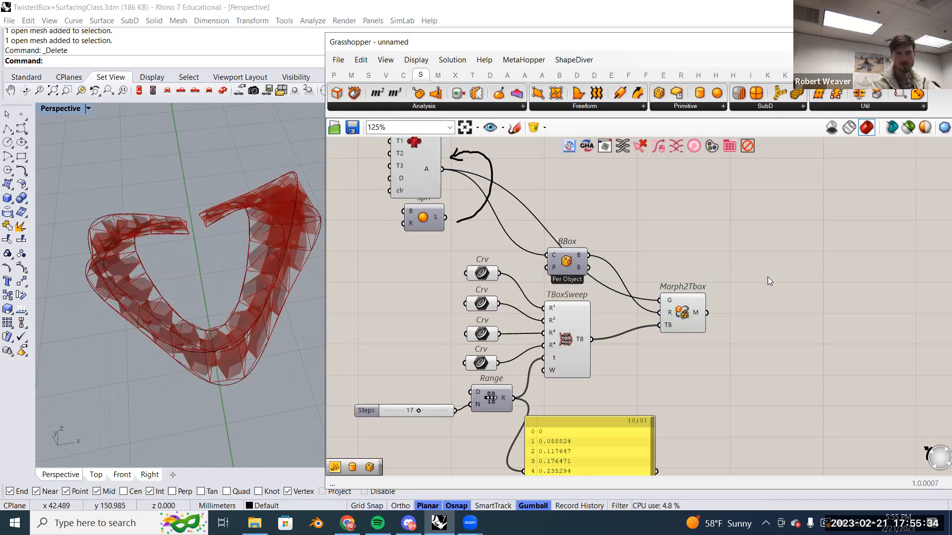
pyautogui.click(676, 318)
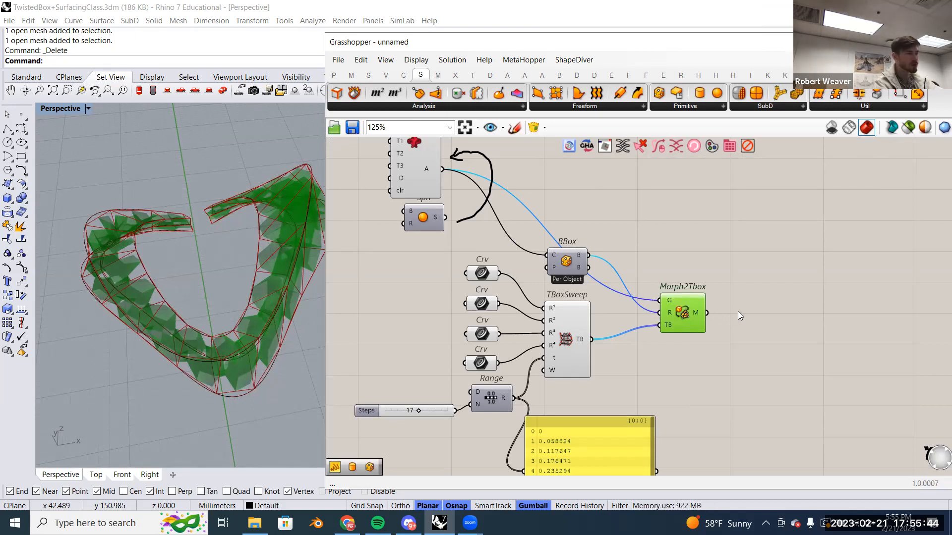
pyautogui.moveTo(693, 315); pyautogui.dragTo(664, 292, button='right')
pyautogui.moveTo(668, 293)
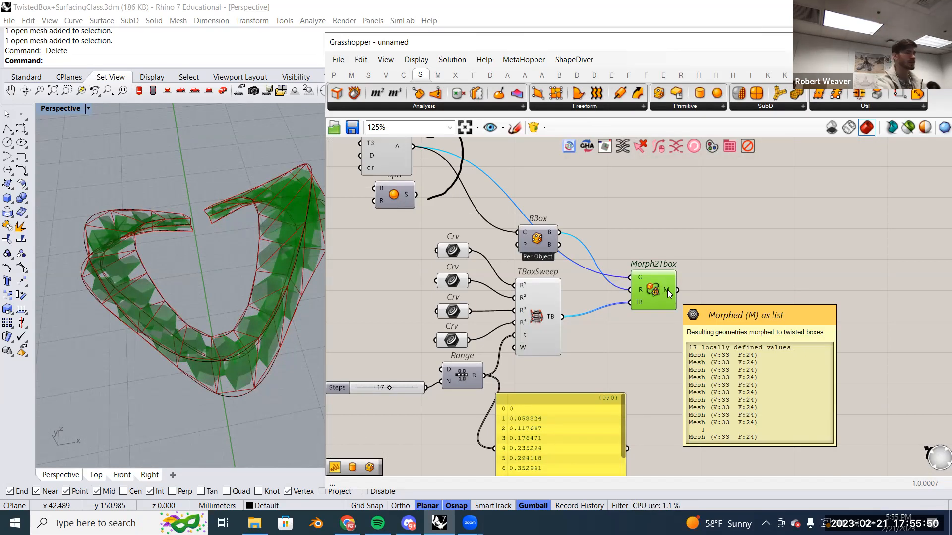
# Turn off the preview of the components feeding Morph2Tbox.
pyautogui.moveTo(712, 273); pyautogui.dragTo(742, 304, button='right')
pyautogui.scroll(-2, 741, 304)
pyautogui.moveTo(659, 357); pyautogui.dragTo(429, 170)
pyautogui.rightClick(403, 185)
pyautogui.click(437, 204)
pyautogui.click(696, 248)
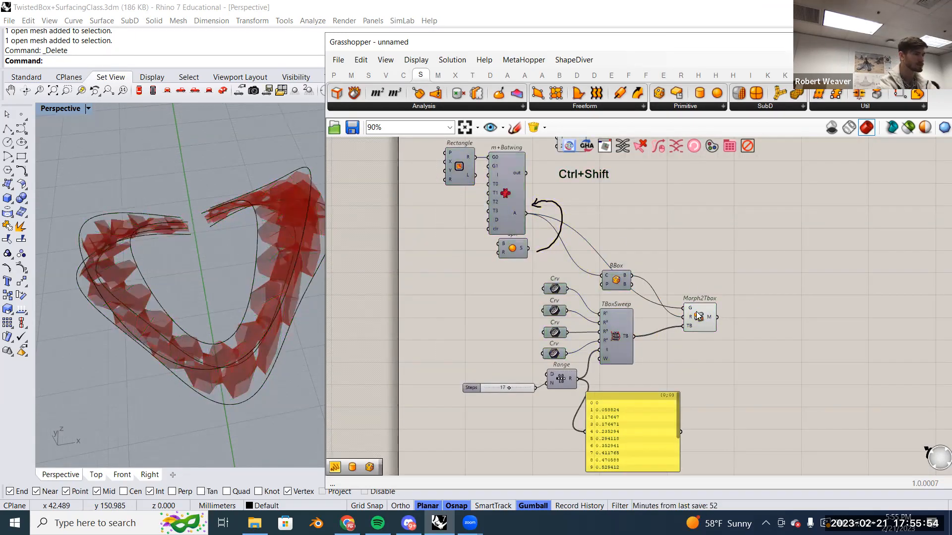
# Add a Mesh Join component and connect Morph2Tbox's M output to its input.
pyautogui.click(698, 317)
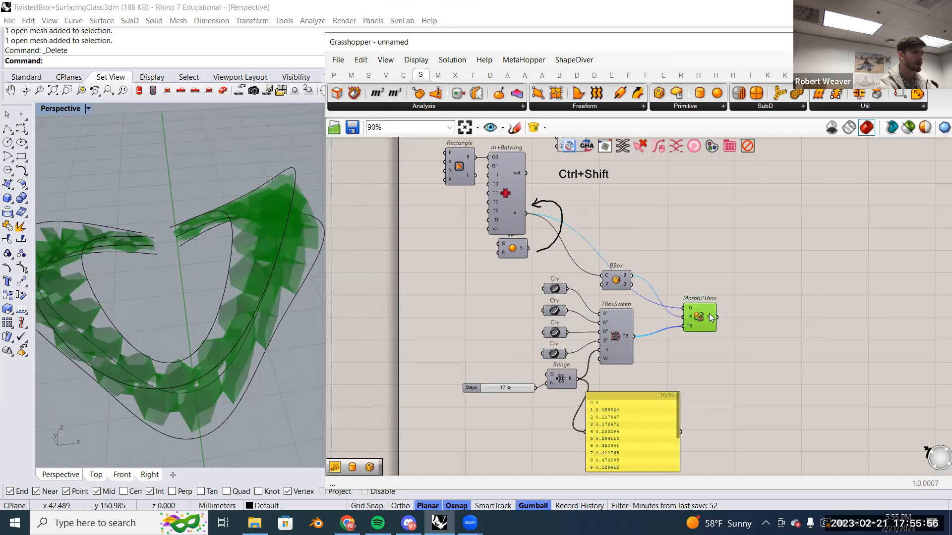
pyautogui.moveTo(711, 318)
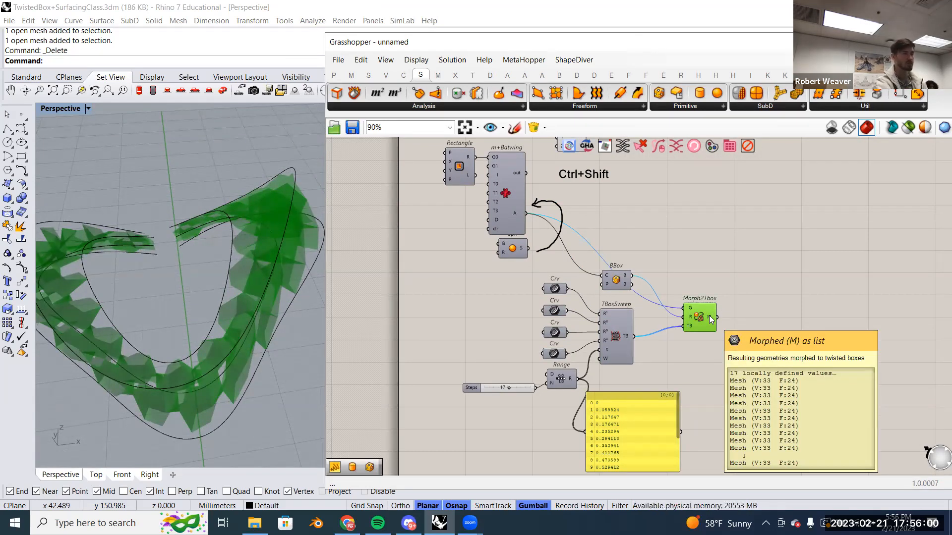
pyautogui.doubleClick(753, 281)
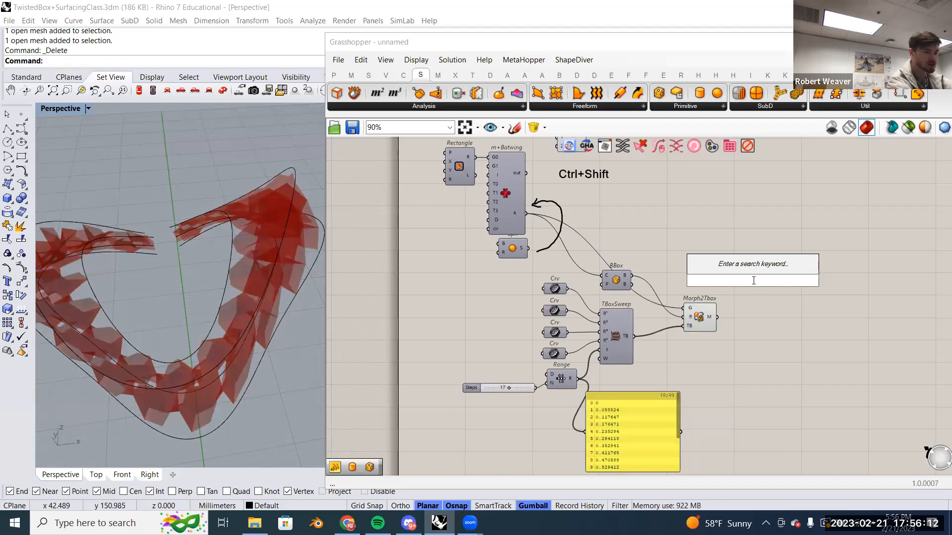
pyautogui.write('join mes')
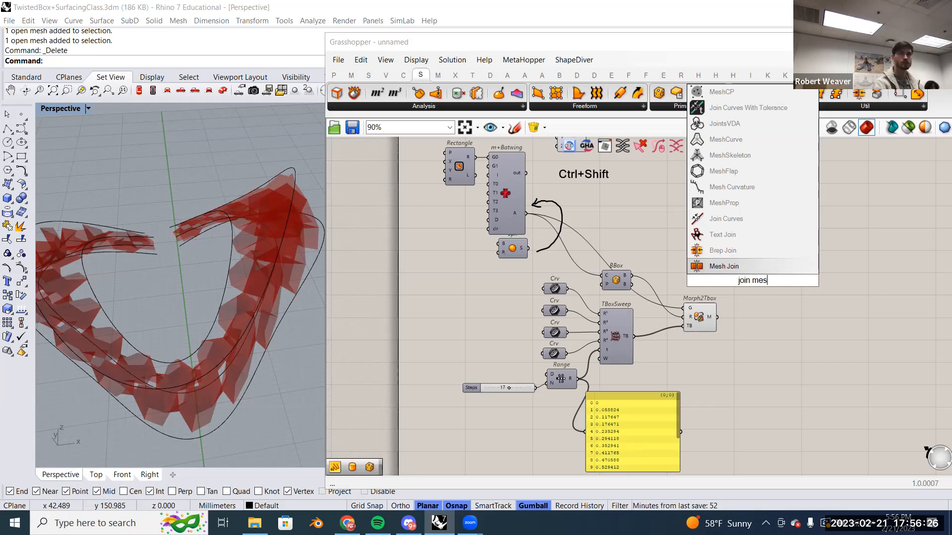
pyautogui.click(752, 268)
pyautogui.moveTo(718, 317); pyautogui.dragTo(752, 316)
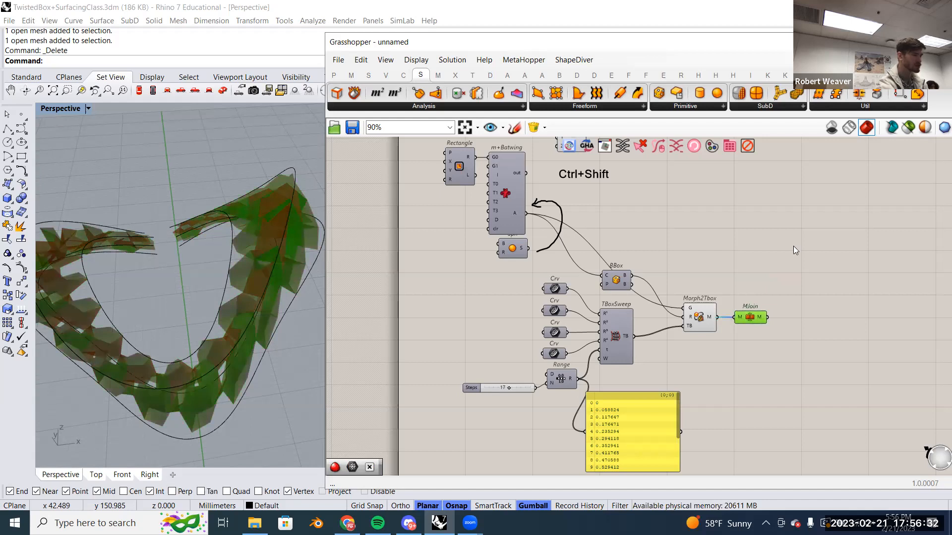
# Inspect the joined mesh output of the MJoin component.
pyautogui.moveTo(760, 318)
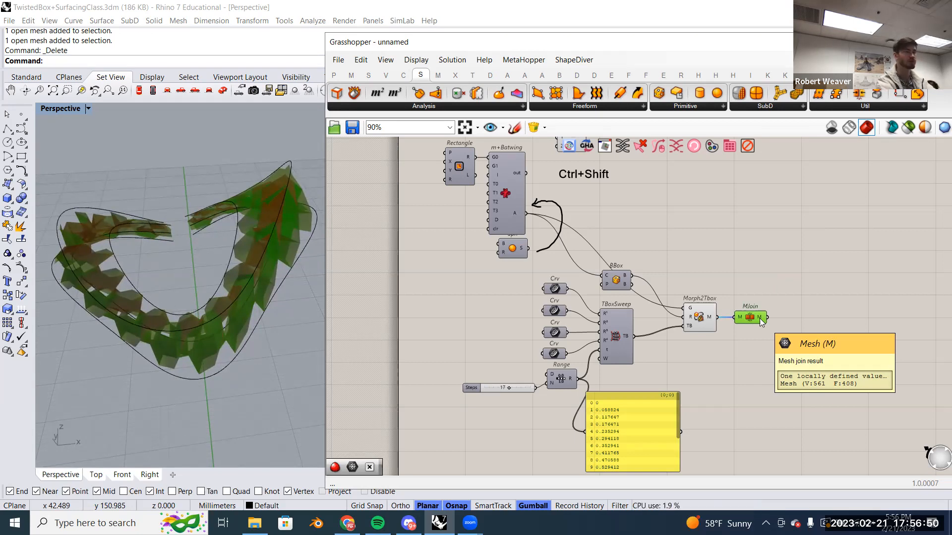
pyautogui.moveTo(761, 294); pyautogui.dragTo(712, 272, button='right')
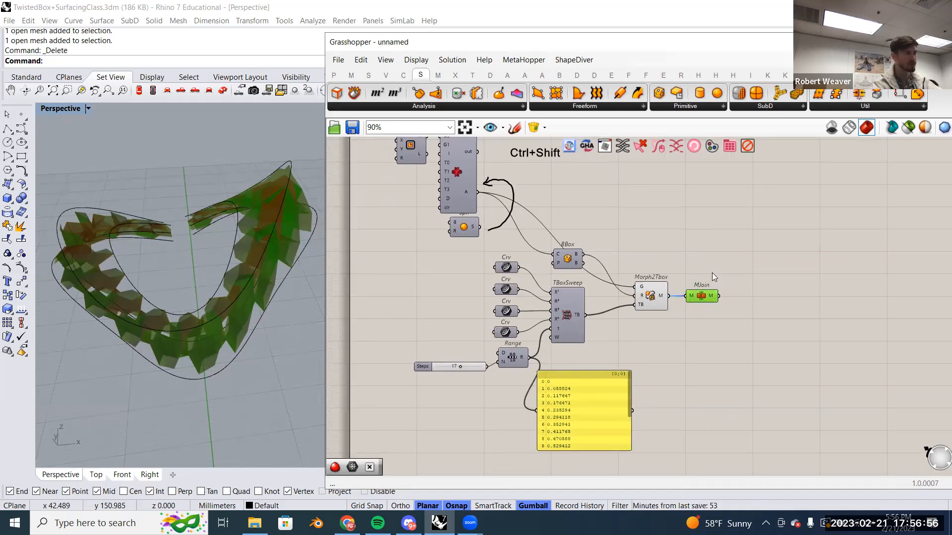
pyautogui.scroll(4, 703, 301)
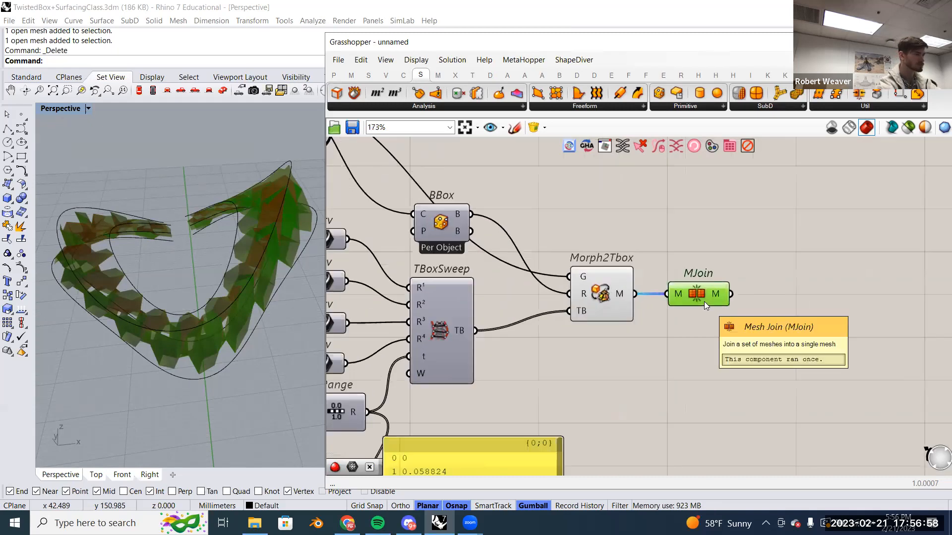
# Switch to Discord and look up the Weaverbird plugin link in the class announcements.
pyautogui.doubleClick(775, 284)
pyautogui.click(409, 523)
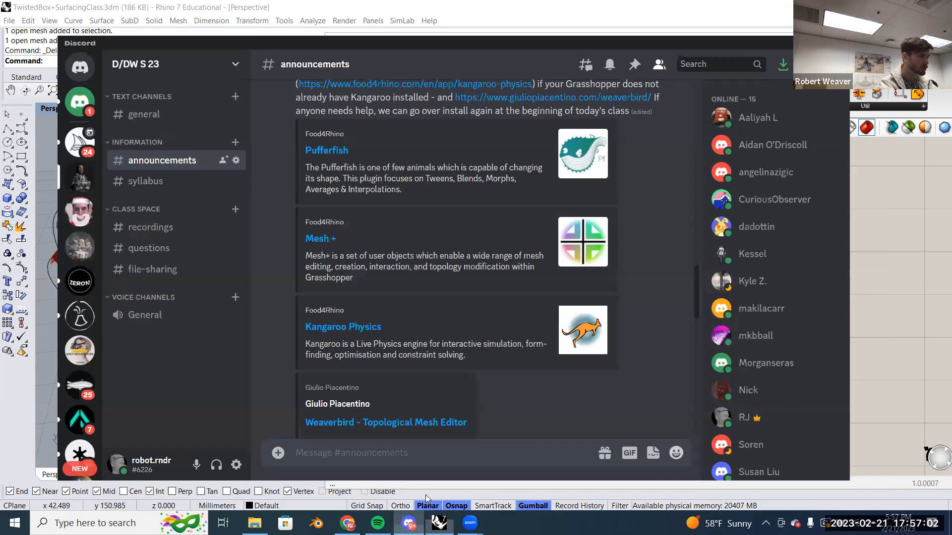
pyautogui.scroll(5, 511, 292)
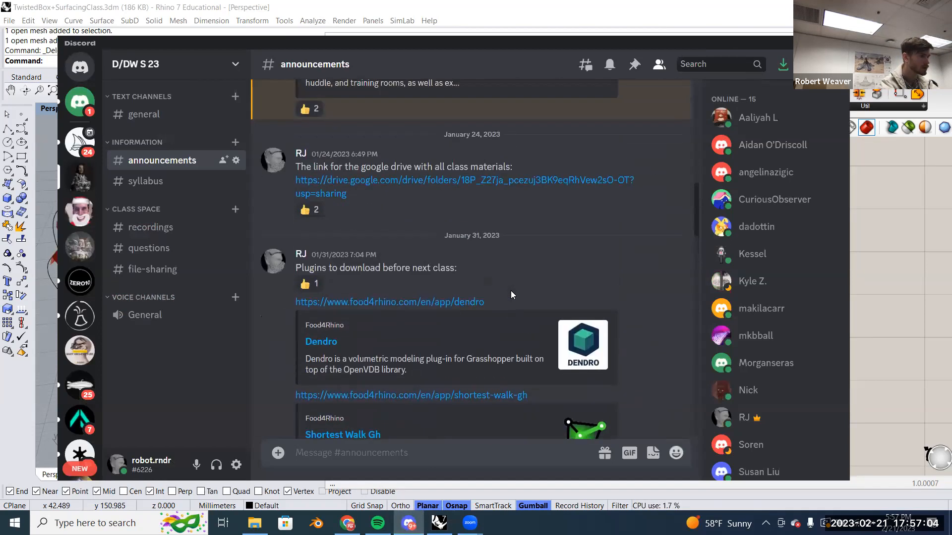
pyautogui.scroll(-6, 510, 291)
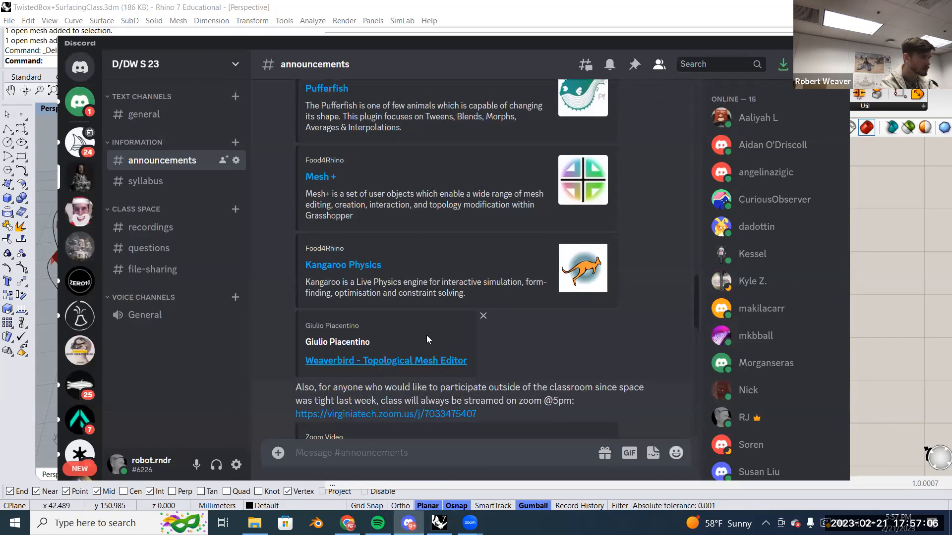
pyautogui.click(880, 305)
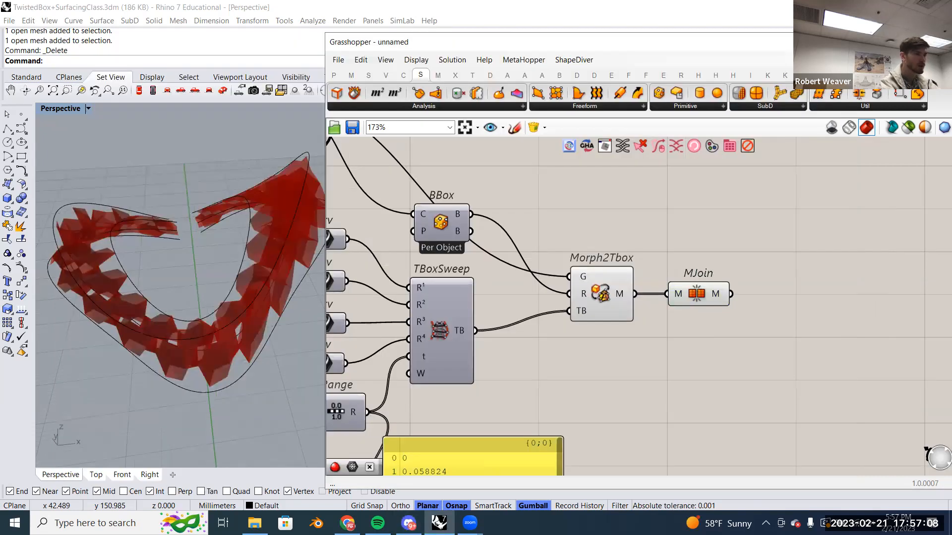
# Search the Grasshopper component library for Weaverbird components and show the Weaverbird toolbar at full width.
pyautogui.doubleClick(766, 240)
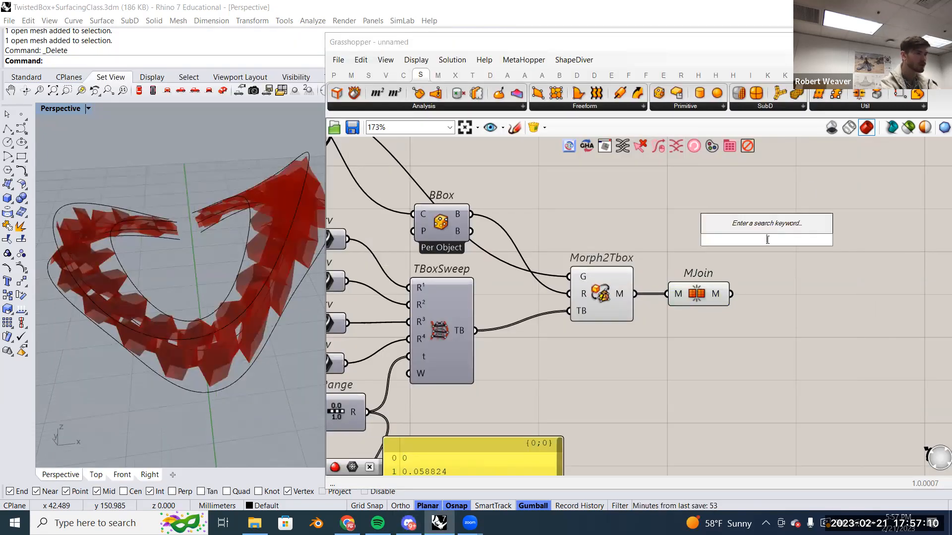
pyautogui.write('we')
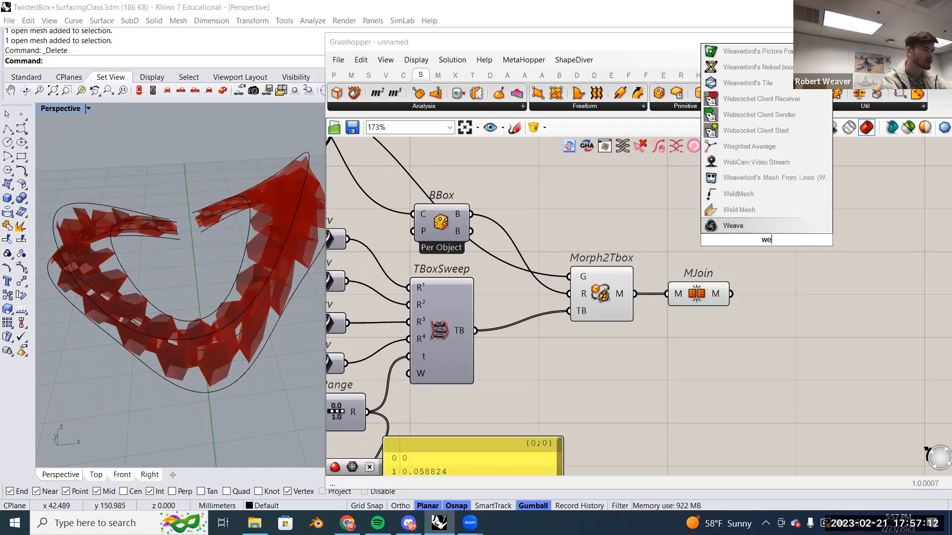
pyautogui.write('av')
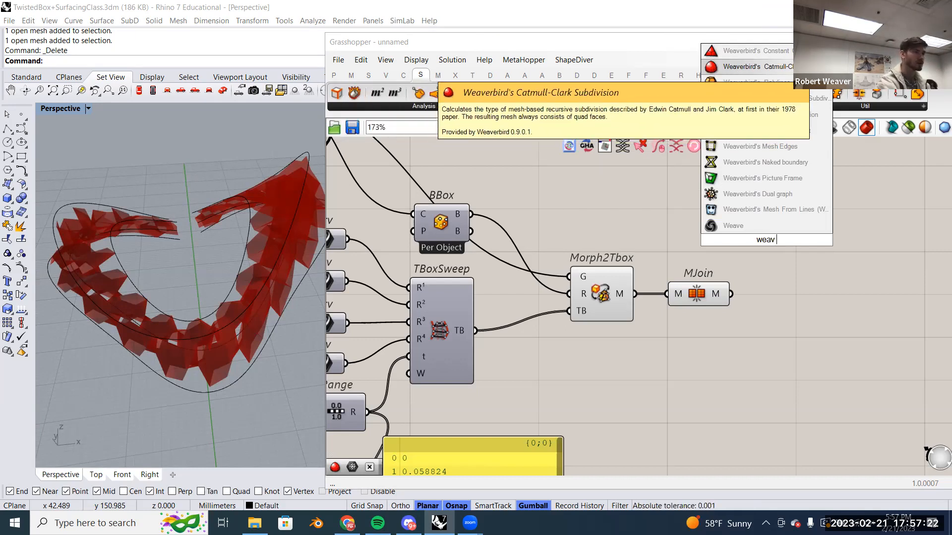
pyautogui.click(326, 174)
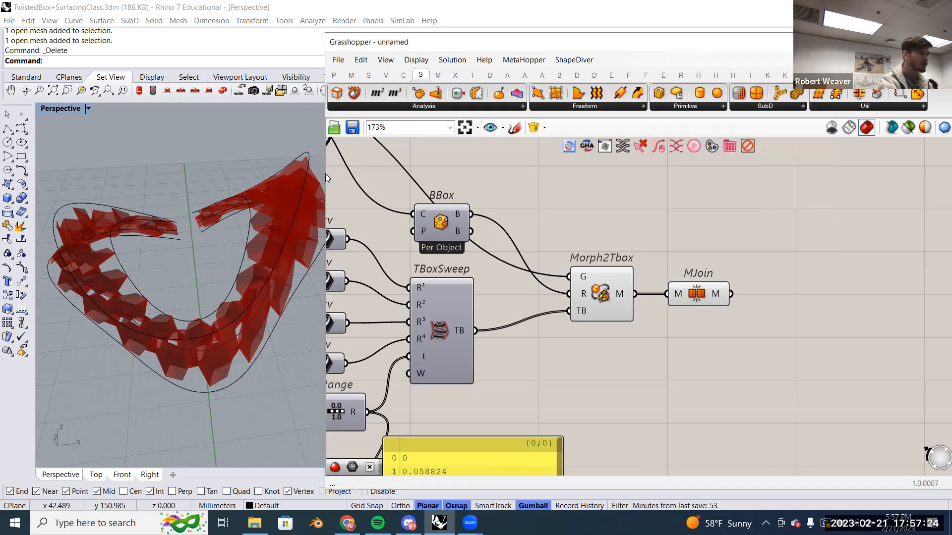
pyautogui.moveTo(323, 173); pyautogui.dragTo(20, 171)
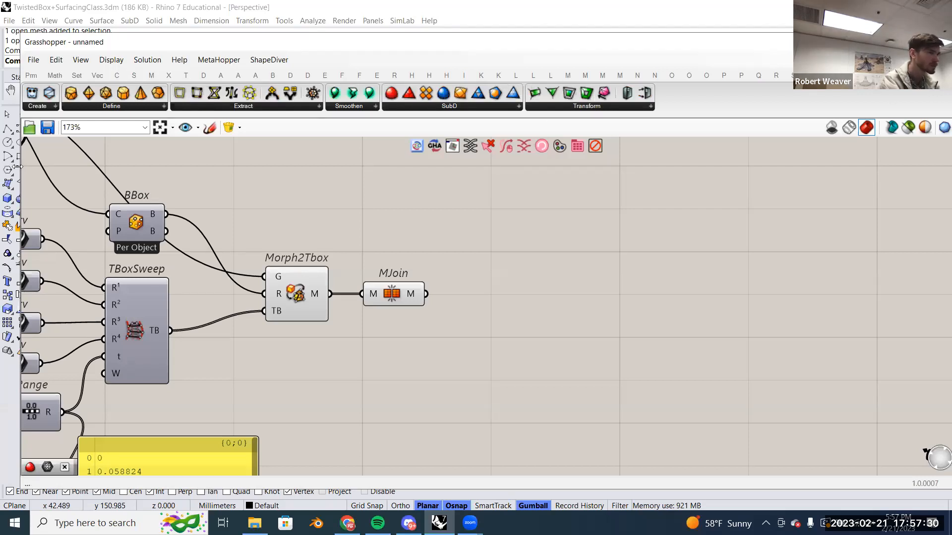
pyautogui.moveTo(18, 167); pyautogui.dragTo(308, 189)
# Switch to Discord again and review the list of required plugins, from Pufferfish to Weaverbird.
pyautogui.click(409, 523)
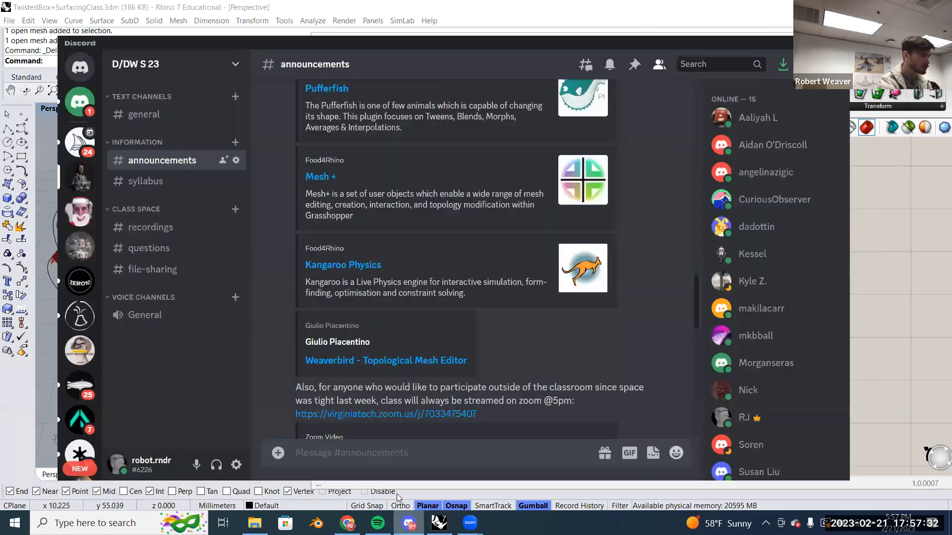
pyautogui.scroll(-2, 491, 332)
pyautogui.scroll(3, 491, 332)
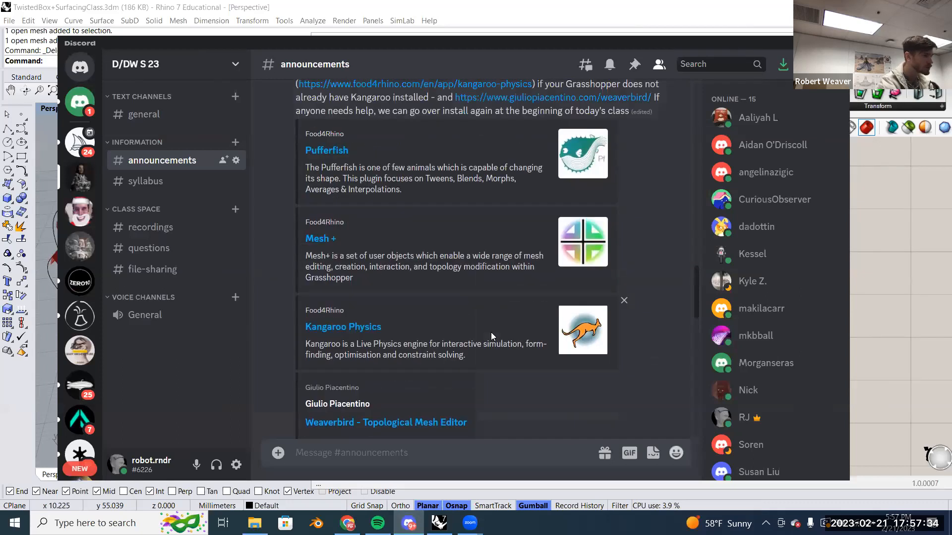
pyautogui.scroll(4, 490, 332)
pyautogui.scroll(-4, 490, 332)
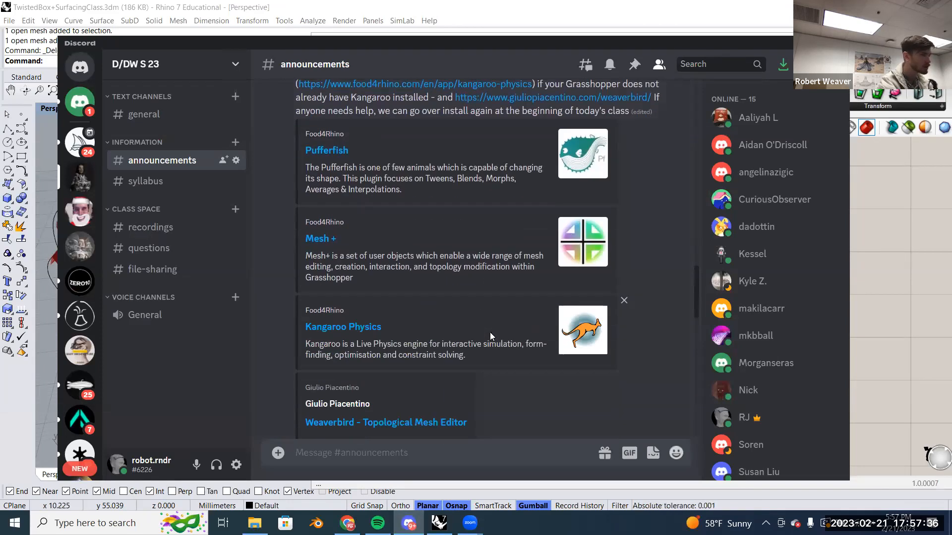
pyautogui.click(874, 300)
# Add Weaverbird's Catmull-Clark Subdivision component in Grasshopper and connect MJoin's M output to its M input.
pyautogui.click(810, 106)
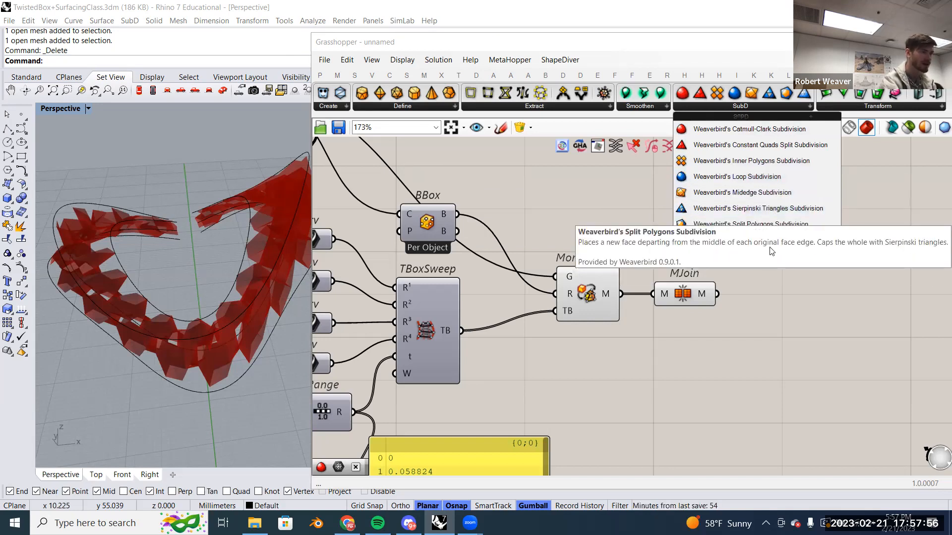
pyautogui.click(759, 130)
pyautogui.click(776, 291)
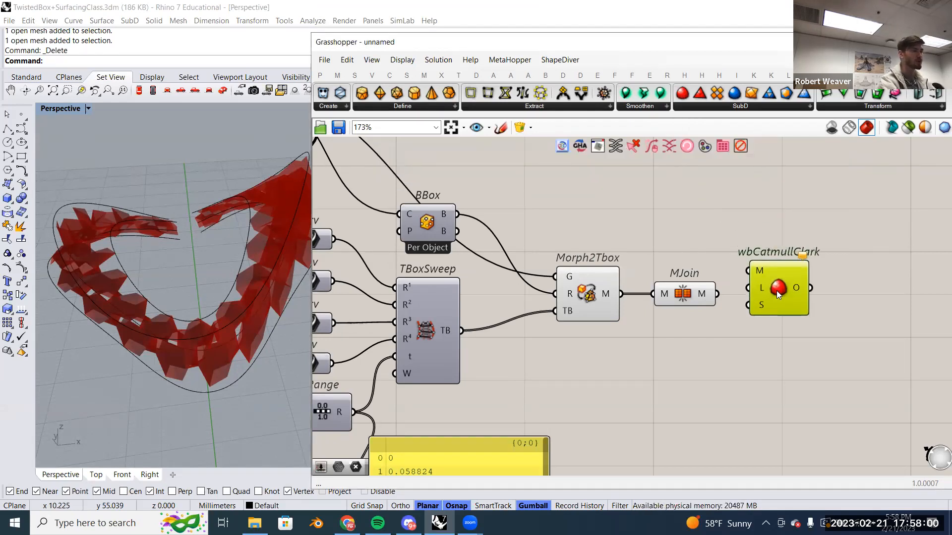
pyautogui.moveTo(776, 296); pyautogui.dragTo(777, 311)
pyautogui.moveTo(720, 297); pyautogui.dragTo(750, 294)
# Turn off the preview of the Morph2Tbox and MJoin components.
pyautogui.moveTo(696, 333); pyautogui.dragTo(578, 222)
pyautogui.rightClick(578, 223)
pyautogui.click(598, 242)
pyautogui.click(617, 213)
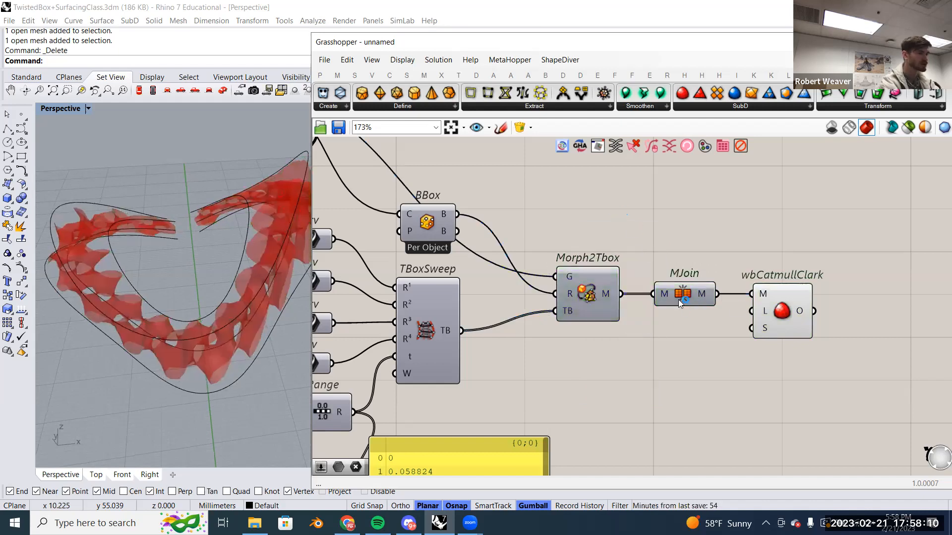
# Examine the Catmull-Clark subdivided mesh in an enlarged Perspective view and review the definition's component chain.
pyautogui.click(791, 311)
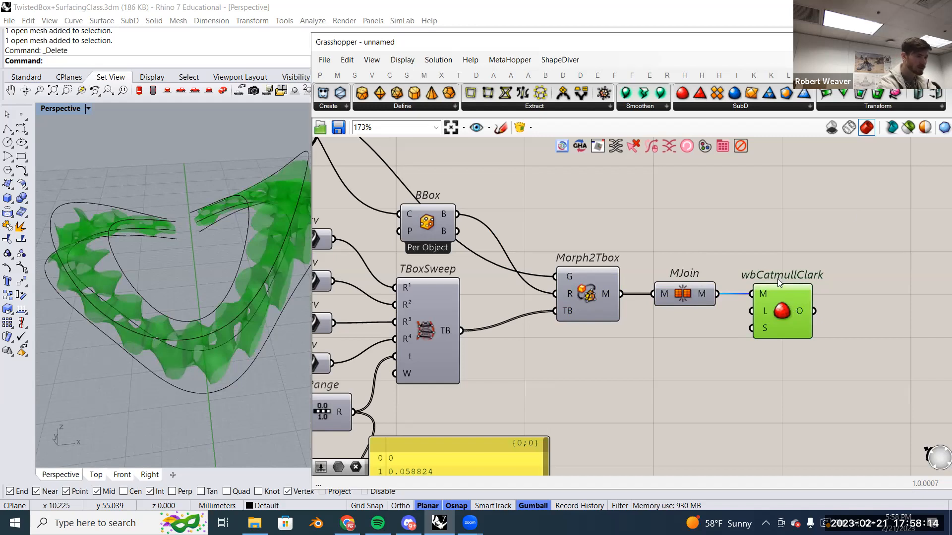
pyautogui.click(788, 251)
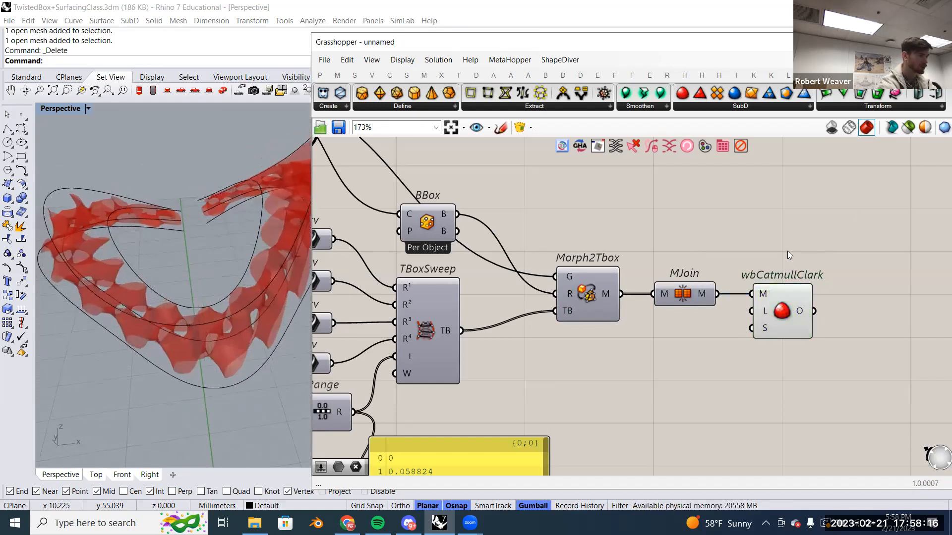
pyautogui.moveTo(120, 282); pyautogui.dragTo(180, 336, button='right')
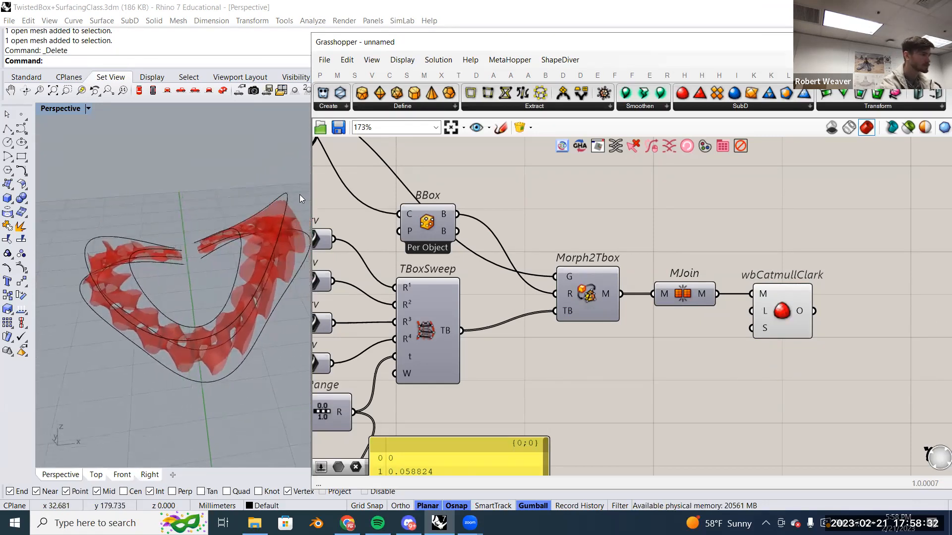
pyautogui.moveTo(310, 191); pyautogui.dragTo(415, 194)
pyautogui.scroll(-2, 732, 349)
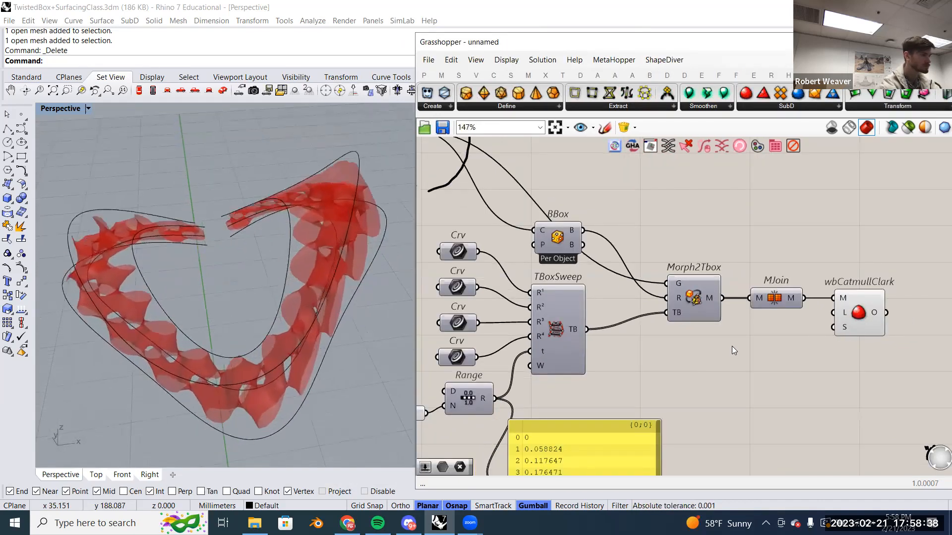
pyautogui.scroll(-2, 741, 352)
pyautogui.moveTo(741, 352); pyautogui.dragTo(658, 342, button='right')
pyautogui.scroll(2, 837, 311)
pyautogui.moveTo(826, 319); pyautogui.dragTo(753, 318, button='right')
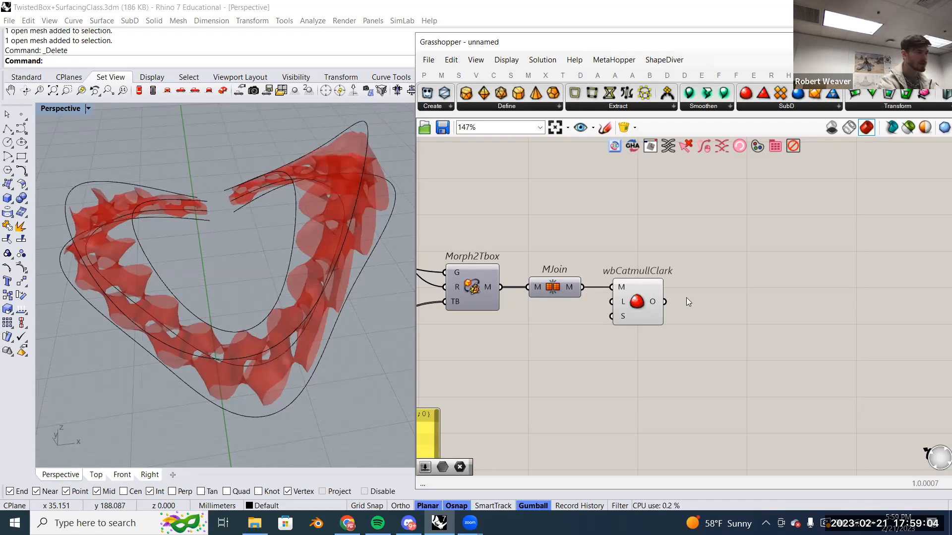
# Bake the wbCatmullClark mesh into Rhino with the default attributes.
pyautogui.click(649, 302)
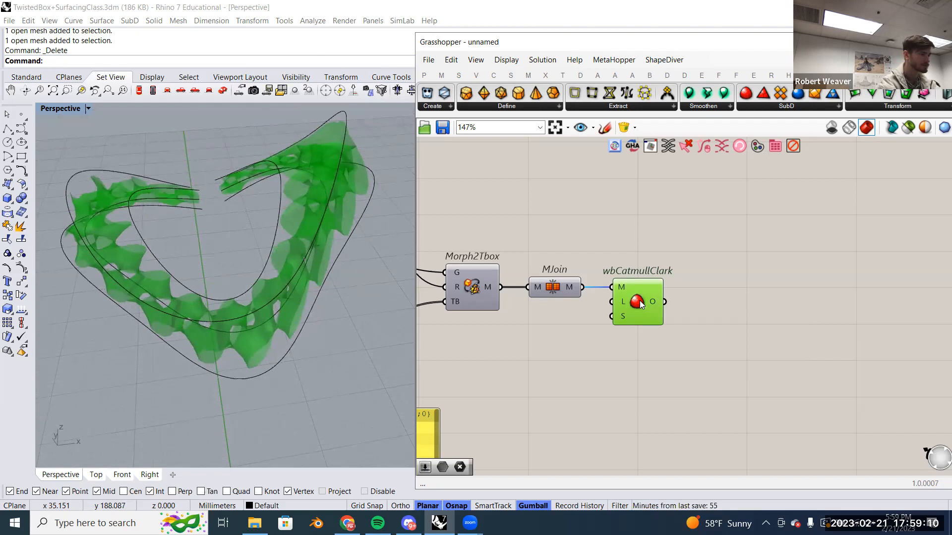
pyautogui.rightClick(639, 302)
pyautogui.click(660, 361)
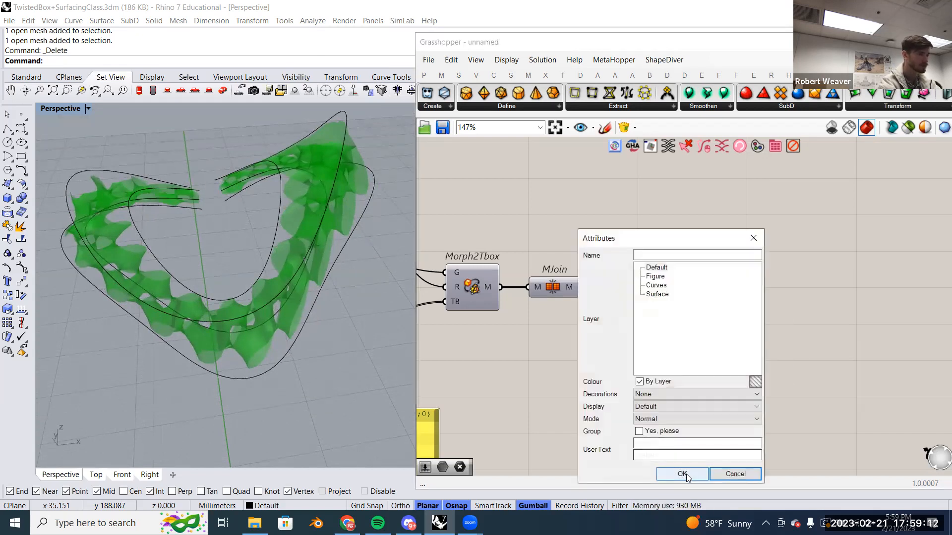
pyautogui.click(683, 474)
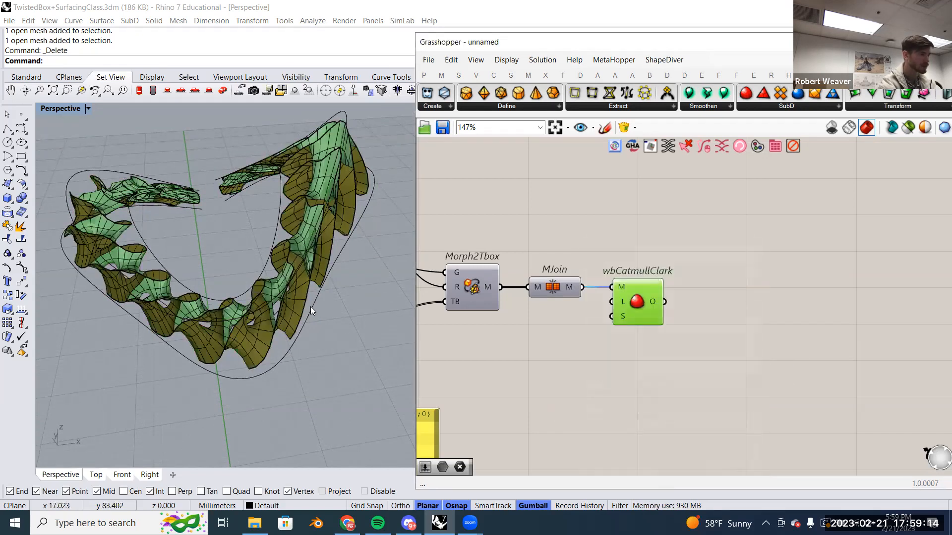
# Raise the baked mesh above the preview to inspect its subdivided faces, and delete it.
pyautogui.moveTo(291, 311); pyautogui.dragTo(207, 162)
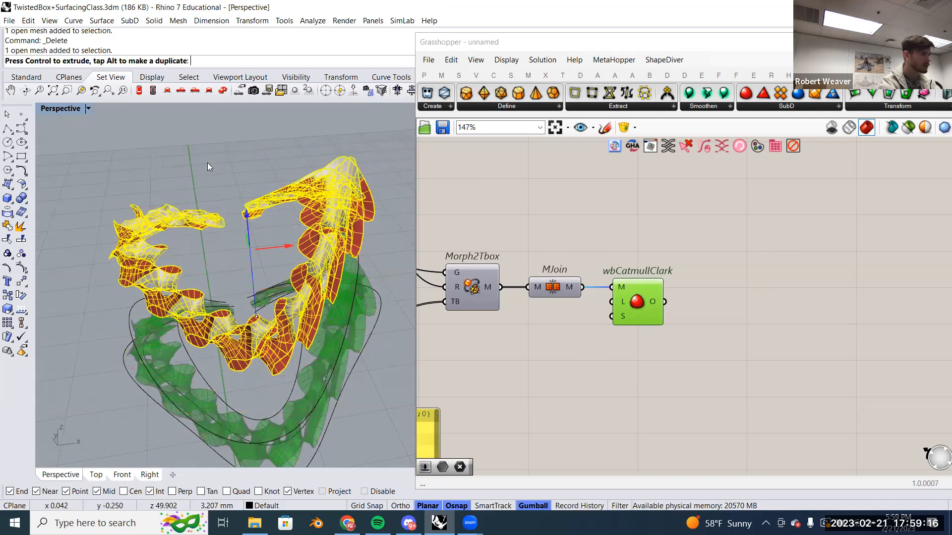
pyautogui.click(207, 163)
pyautogui.scroll(8, 296, 253)
pyautogui.moveTo(300, 260); pyautogui.dragTo(255, 237, button='right')
pyautogui.scroll(-6, 265, 241)
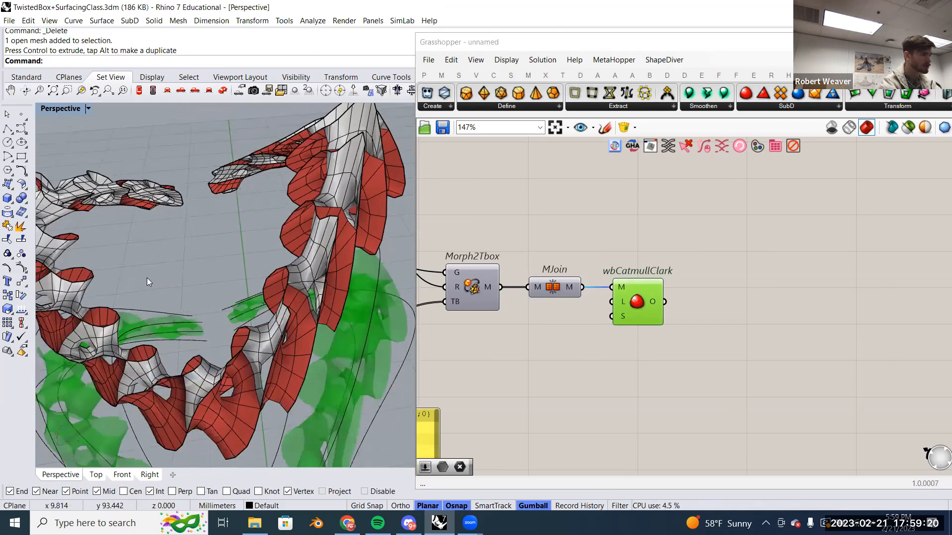
pyautogui.click(325, 200)
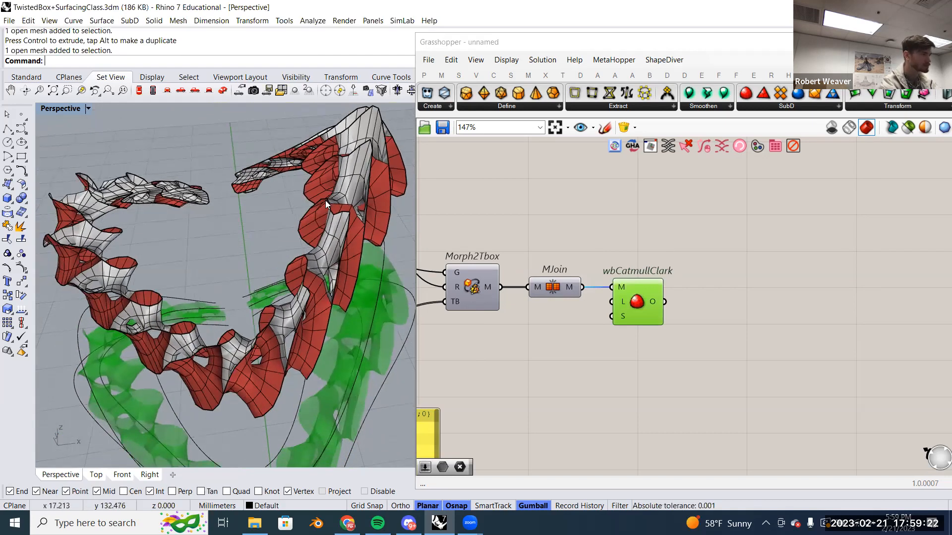
pyautogui.press('Delete')
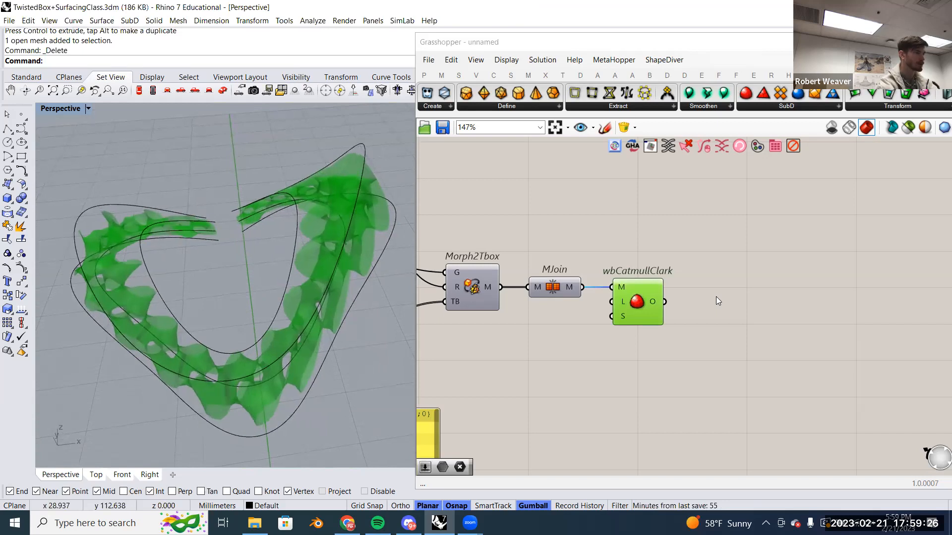
# Add a Quad Remesh component and place it above wbCatmullClark.
pyautogui.doubleClick(721, 258)
pyautogui.write('quad re')
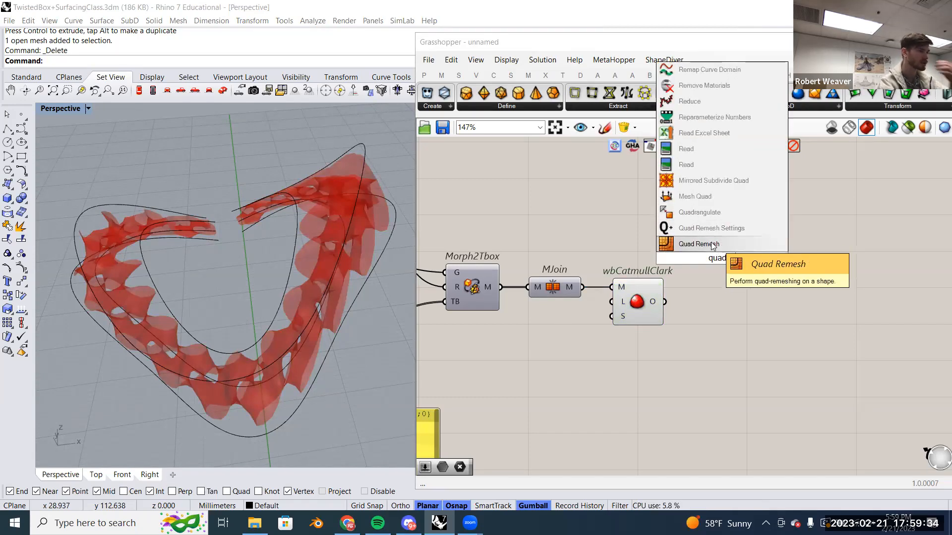
pyautogui.click(713, 244)
pyautogui.moveTo(716, 239); pyautogui.dragTo(703, 191)
pyautogui.click(738, 295)
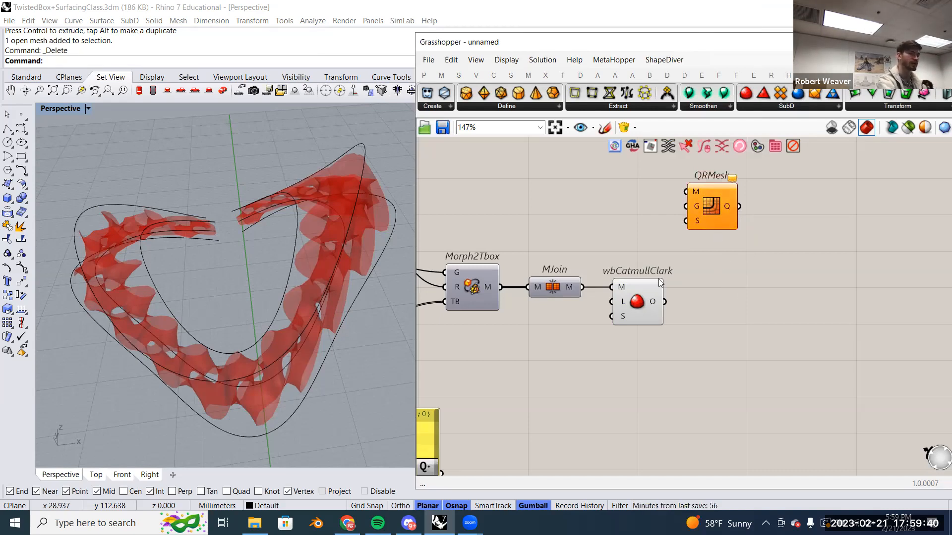
# Check the description and output mesh data of the wbCatmullClark component.
pyautogui.click(637, 308)
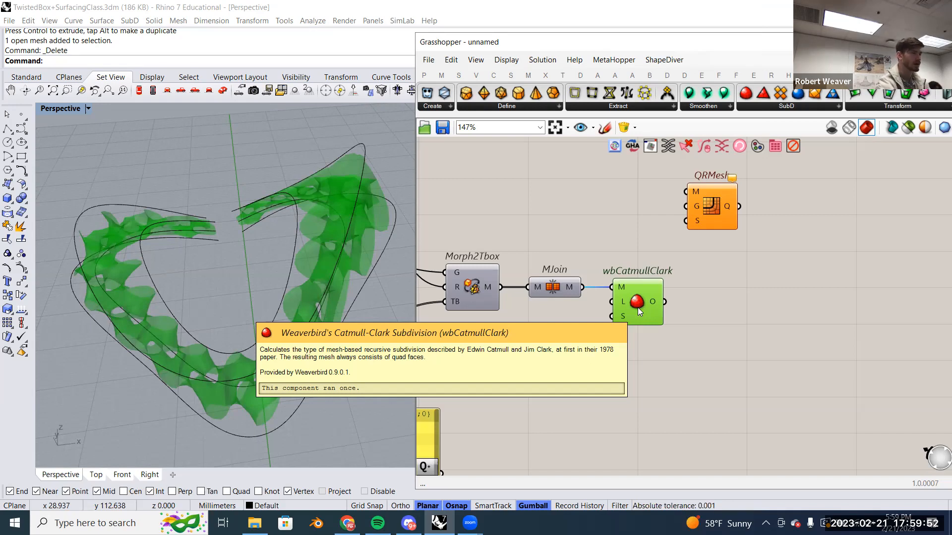
pyautogui.moveTo(652, 300)
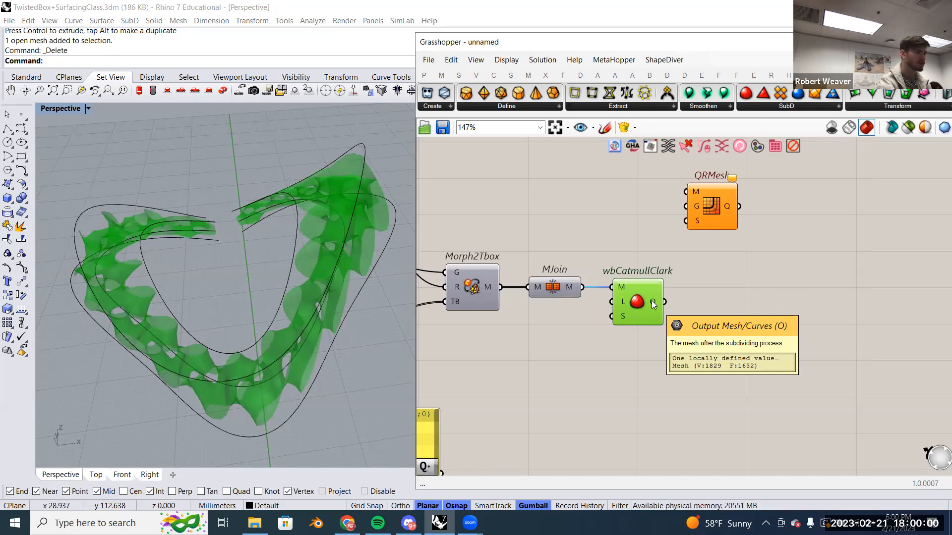
pyautogui.click(720, 301)
# Add a Face Boundaries component, connect wbCatmullClark's O output to it, and inspect the face polylines.
pyautogui.doubleClick(721, 300)
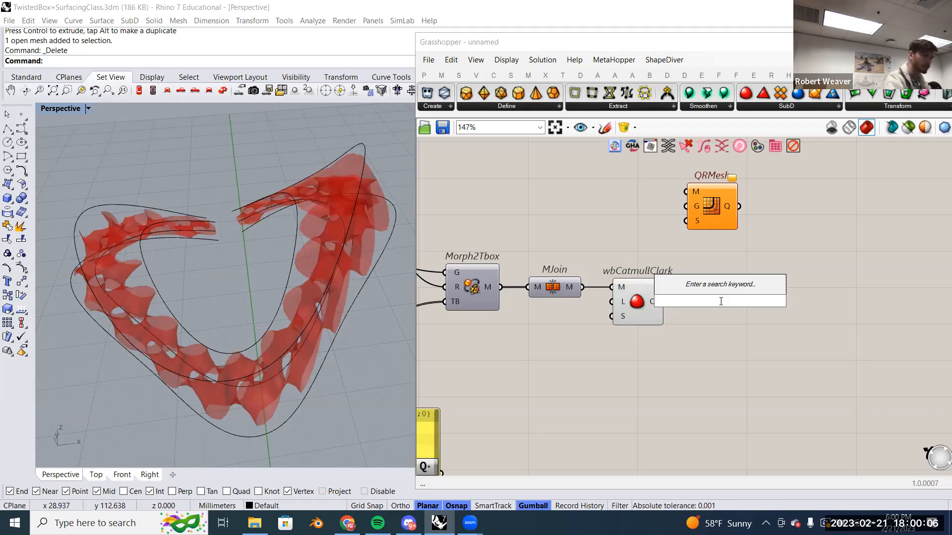
pyautogui.write('face b')
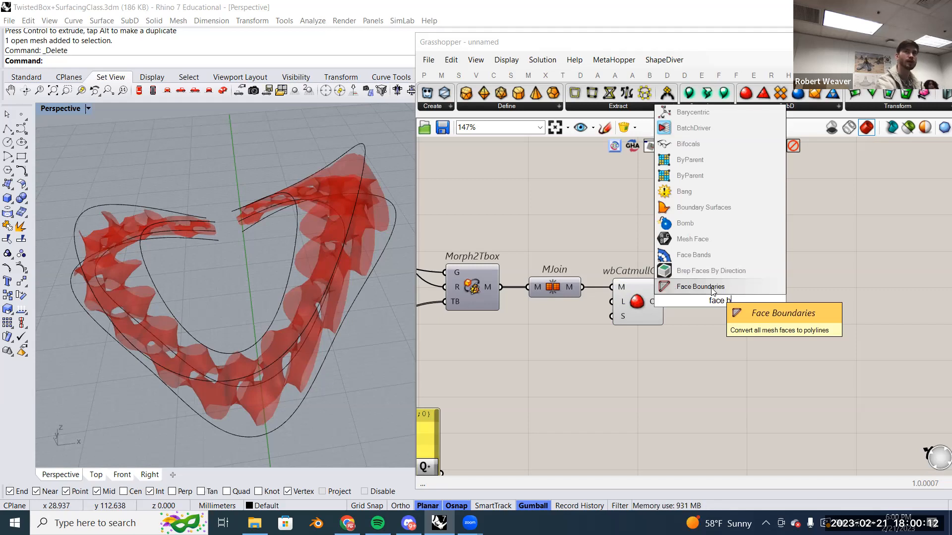
pyautogui.click(712, 289)
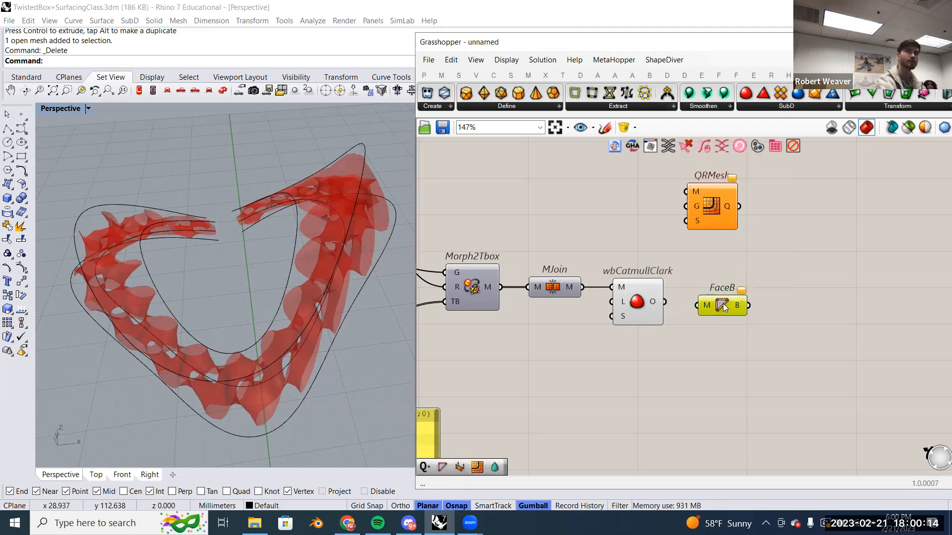
pyautogui.moveTo(666, 302); pyautogui.dragTo(702, 302)
pyautogui.scroll(5, 315, 262)
pyautogui.moveTo(326, 258); pyautogui.dragTo(325, 314, button='right')
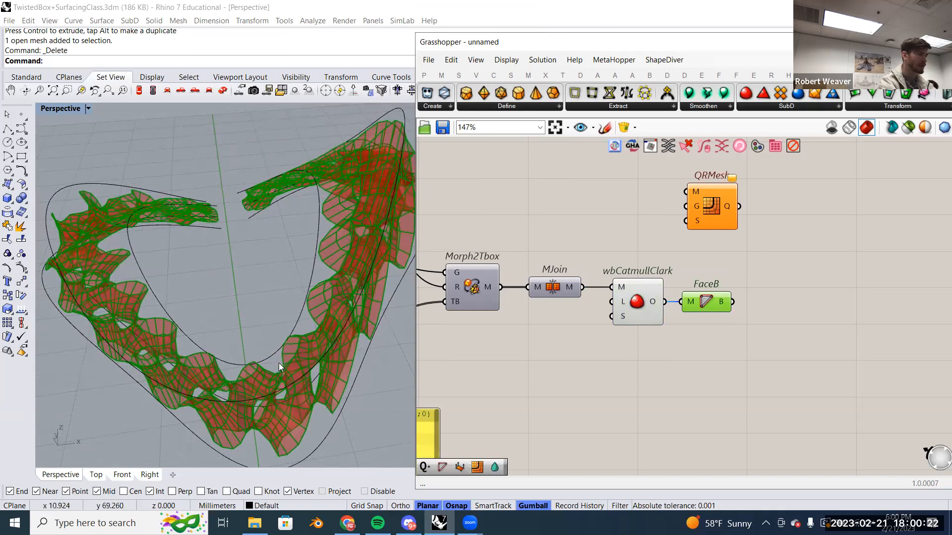
# Bake the smoothed mesh from the wbCatmullClark component with the default attributes.
pyautogui.rightClick(643, 303)
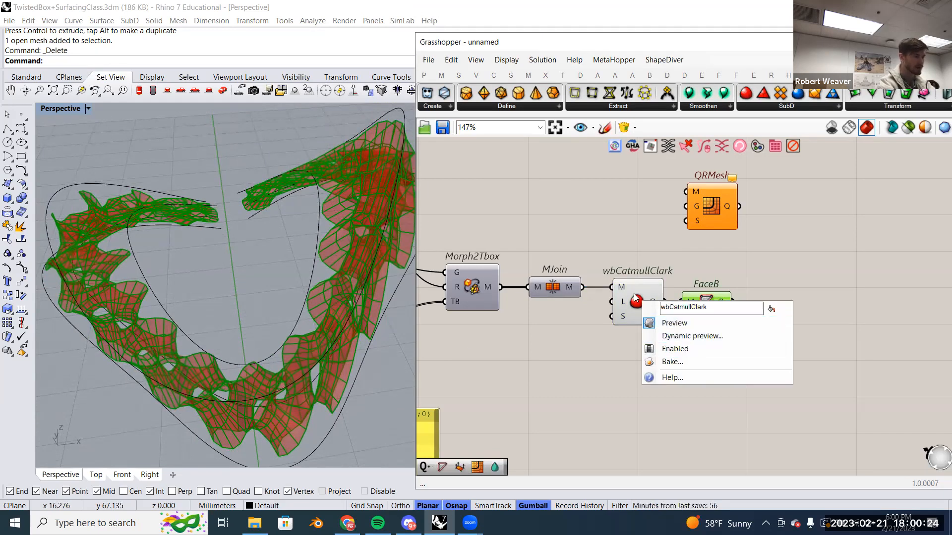
pyautogui.click(673, 350)
pyautogui.click(649, 308)
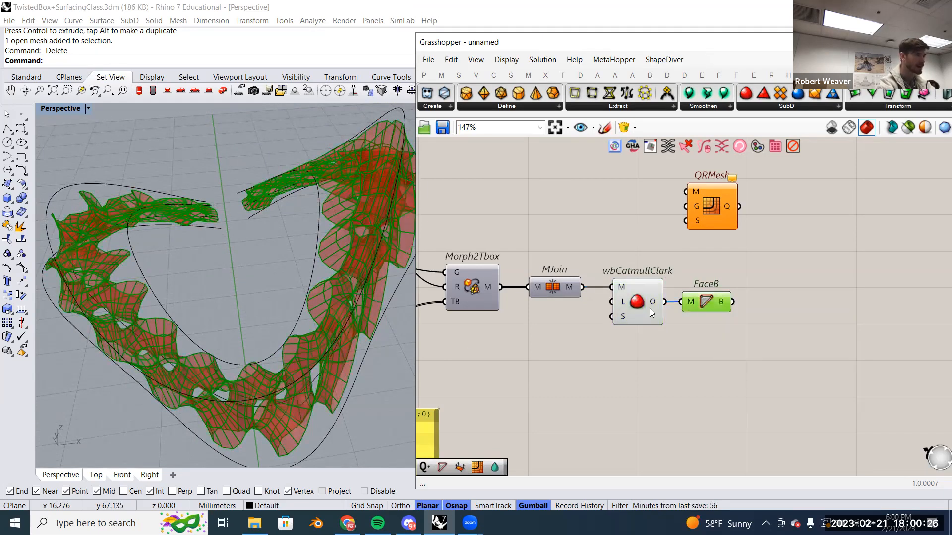
pyautogui.rightClick(637, 307)
pyautogui.click(675, 365)
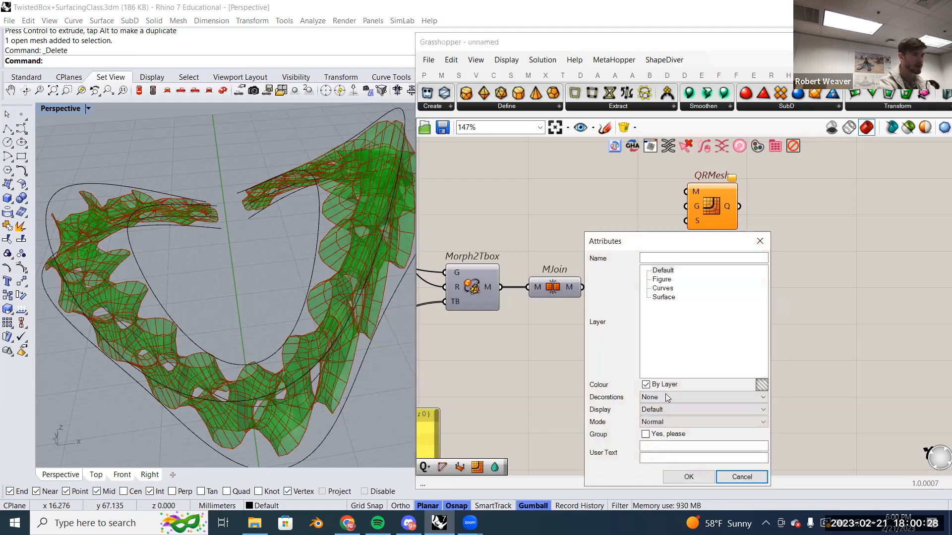
pyautogui.click(688, 473)
# Raise the baked mesh above the preview and select the Face Boundaries component to compare the two.
pyautogui.scroll(-5, 366, 282)
pyautogui.click(399, 278)
pyautogui.keyDown('shift'); pyautogui.moveTo(400, 277); pyautogui.dragTo(319, 308, button='right'); pyautogui.keyUp('shift')
pyautogui.click(298, 279)
pyautogui.moveTo(240, 312); pyautogui.dragTo(228, 204)
pyautogui.click(358, 185)
pyautogui.click(701, 301)
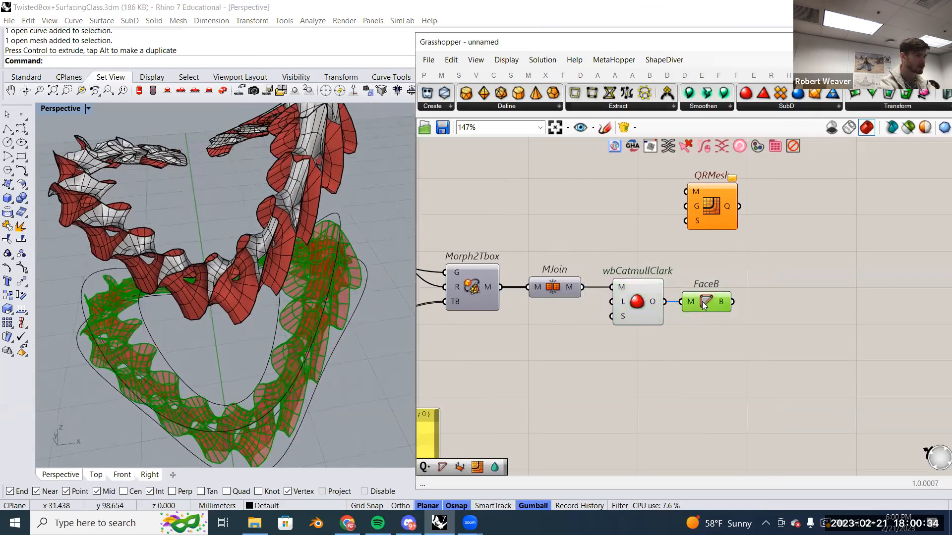
# Select the raised baked mesh in the Perspective viewport and delete it.
pyautogui.moveTo(253, 297); pyautogui.dragTo(280, 187, button='right')
pyautogui.click(281, 187)
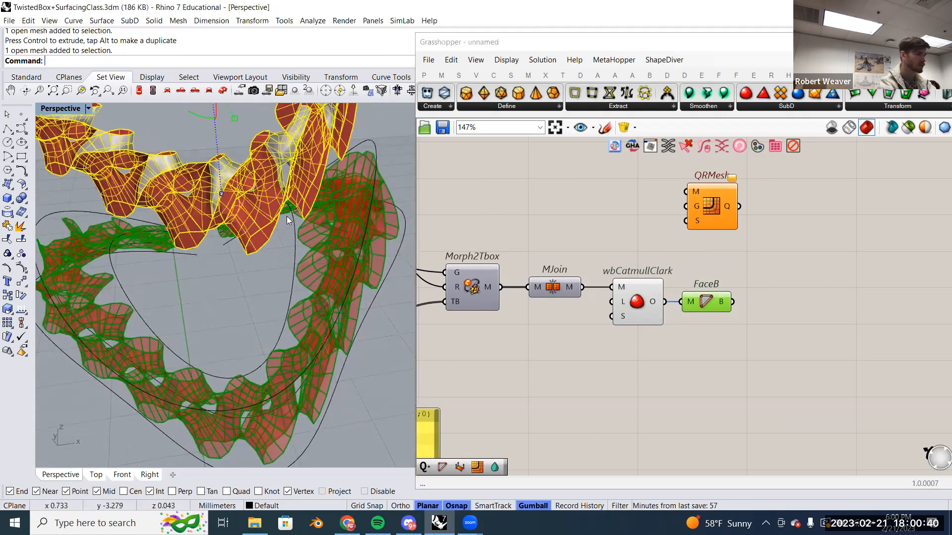
pyautogui.press('Delete')
pyautogui.scroll(5, 306, 239)
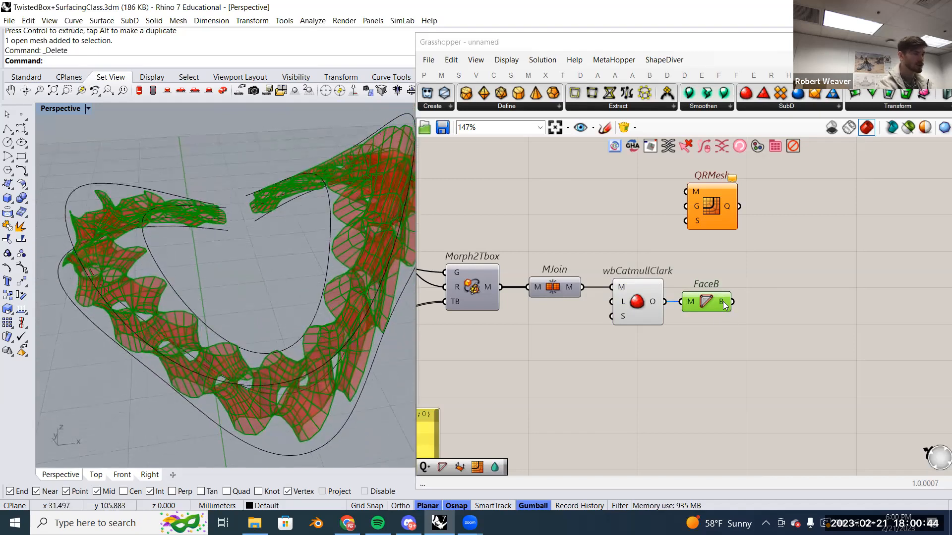
pyautogui.moveTo(724, 304)
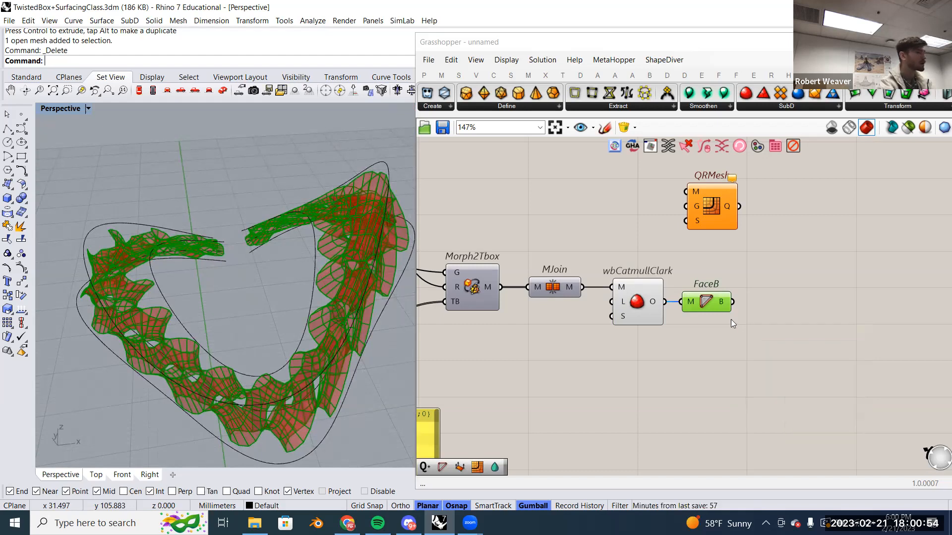
# Add a Mesh Edges component below Face Boundaries and connect wbCatmullClark's O output to its M input.
pyautogui.moveTo(713, 302); pyautogui.dragTo(718, 303)
pyautogui.doubleClick(671, 368)
pyautogui.doubleClick(671, 368)
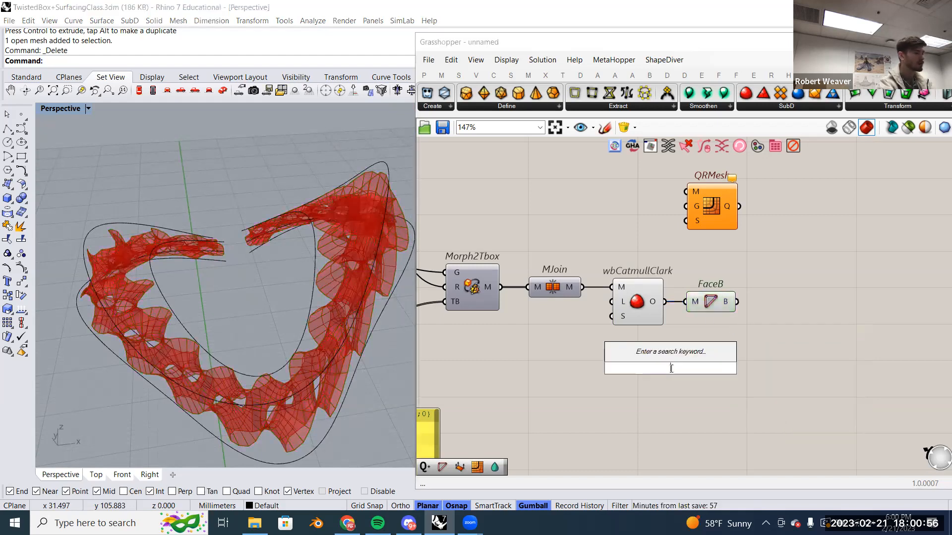
pyautogui.write('mesh ed')
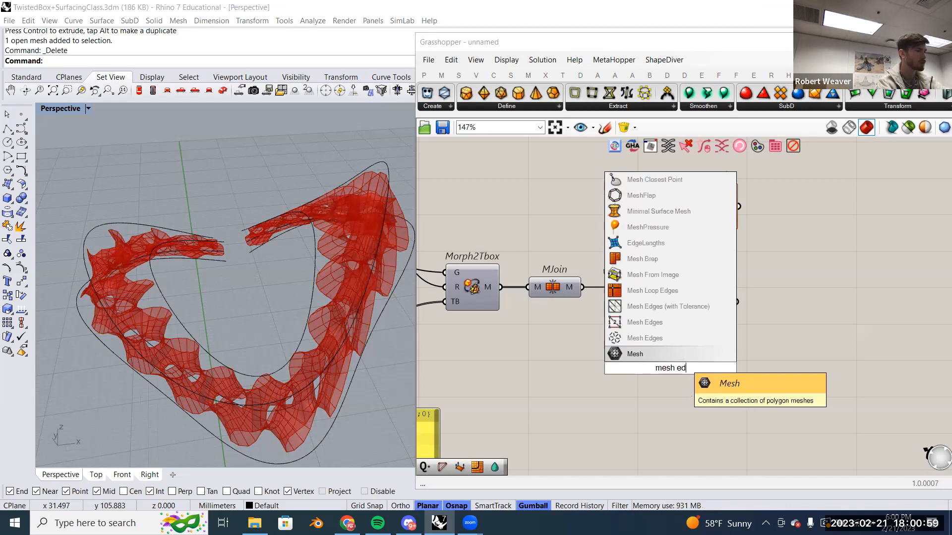
pyautogui.click(681, 327)
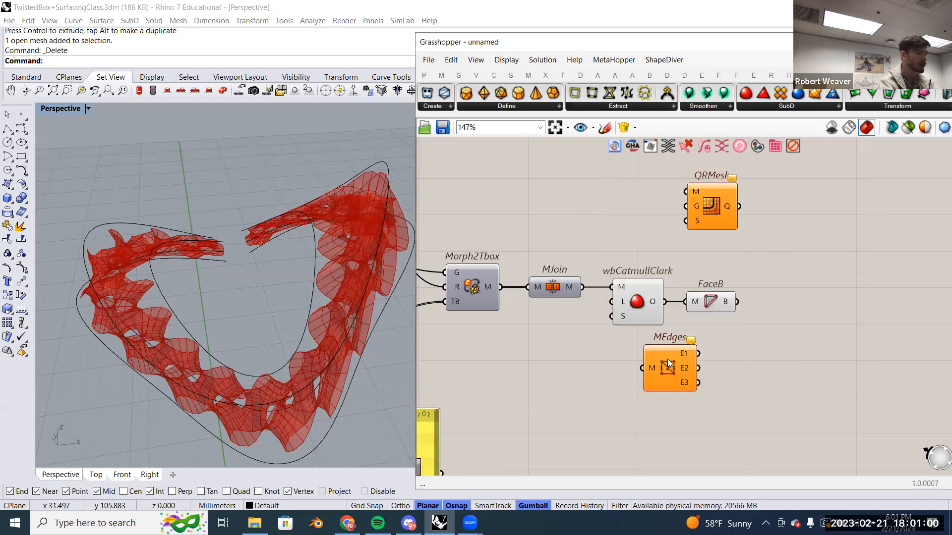
pyautogui.moveTo(713, 364); pyautogui.dragTo(716, 379)
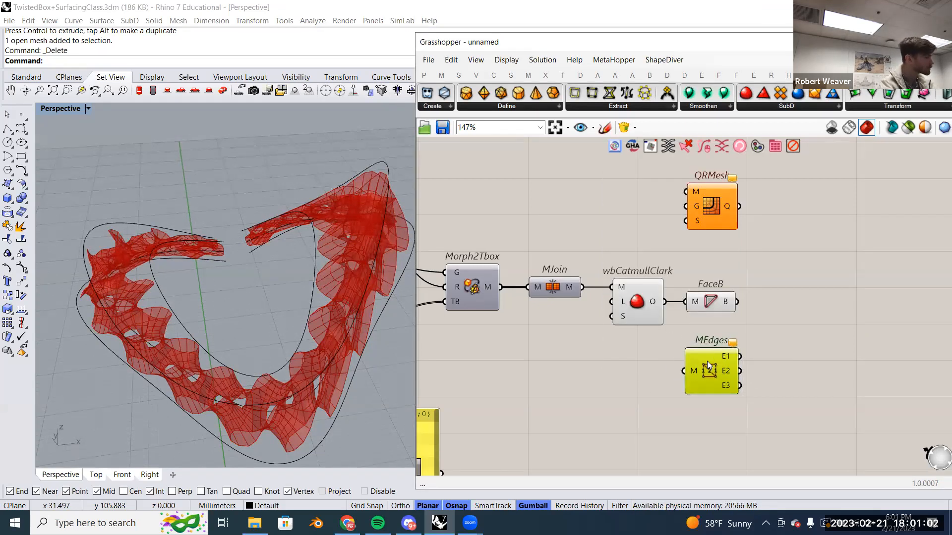
pyautogui.moveTo(664, 302); pyautogui.dragTo(683, 371)
# Add a Data parameter and feed it Mesh Edges' E1 output and then its E2 output to preview the edge types.
pyautogui.doubleClick(793, 326)
pyautogui.write('data')
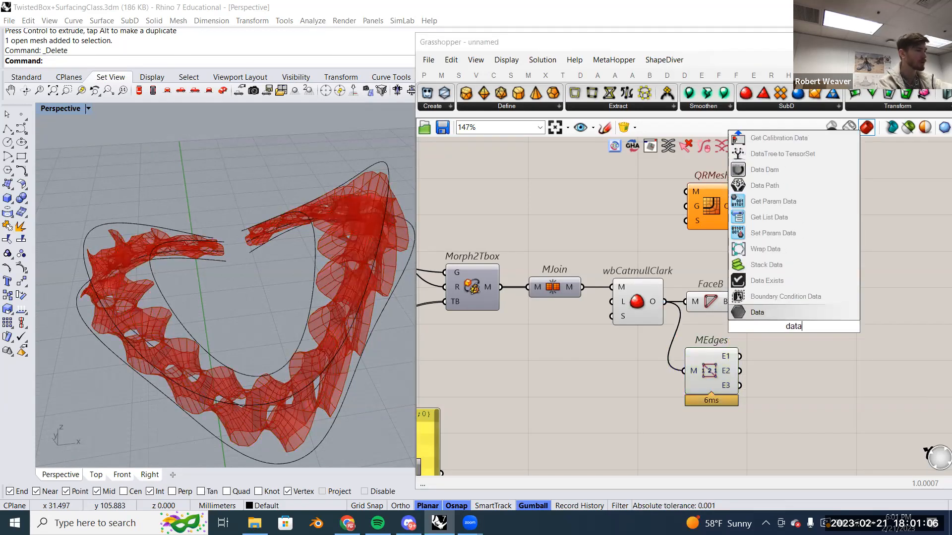
pyautogui.press('Return')
pyautogui.moveTo(740, 356); pyautogui.dragTo(793, 345)
pyautogui.moveTo(793, 347)
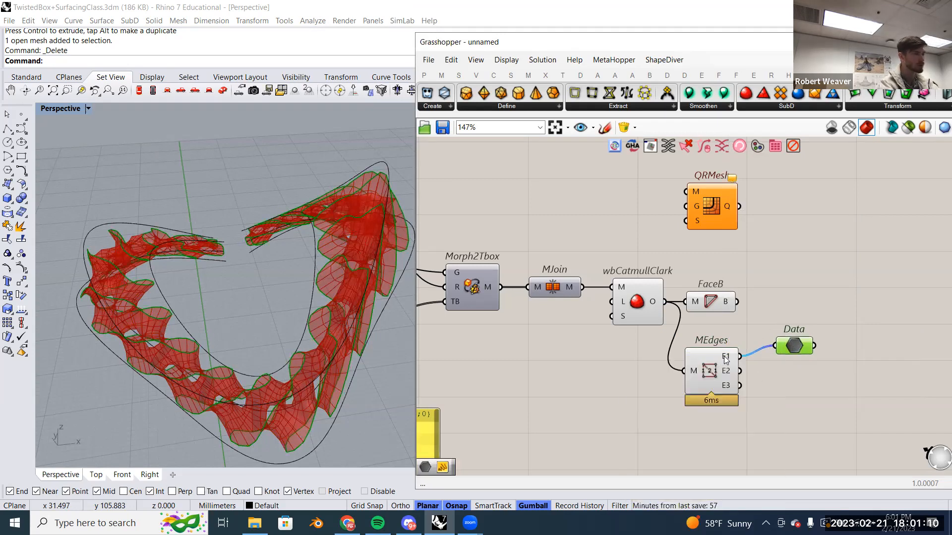
pyautogui.moveTo(726, 360)
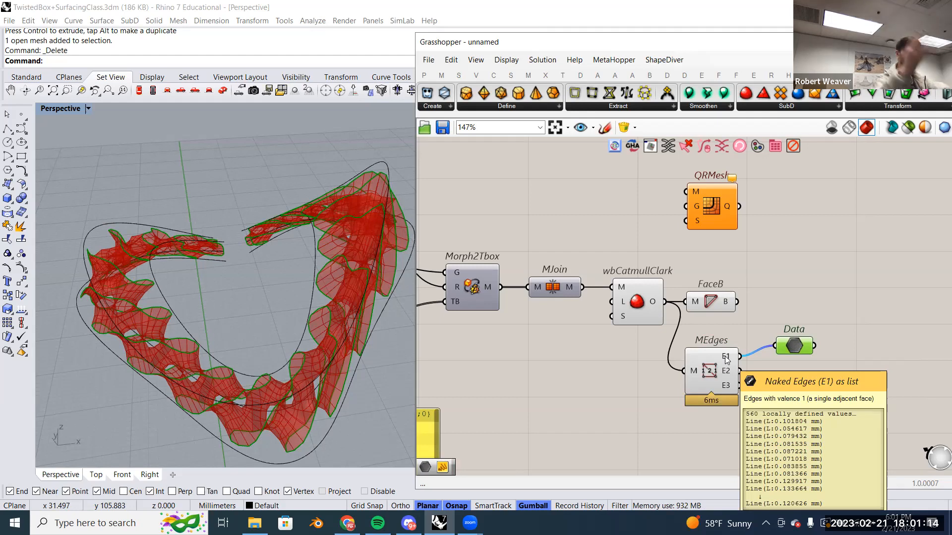
pyautogui.moveTo(740, 370); pyautogui.dragTo(775, 346)
pyautogui.moveTo(793, 349)
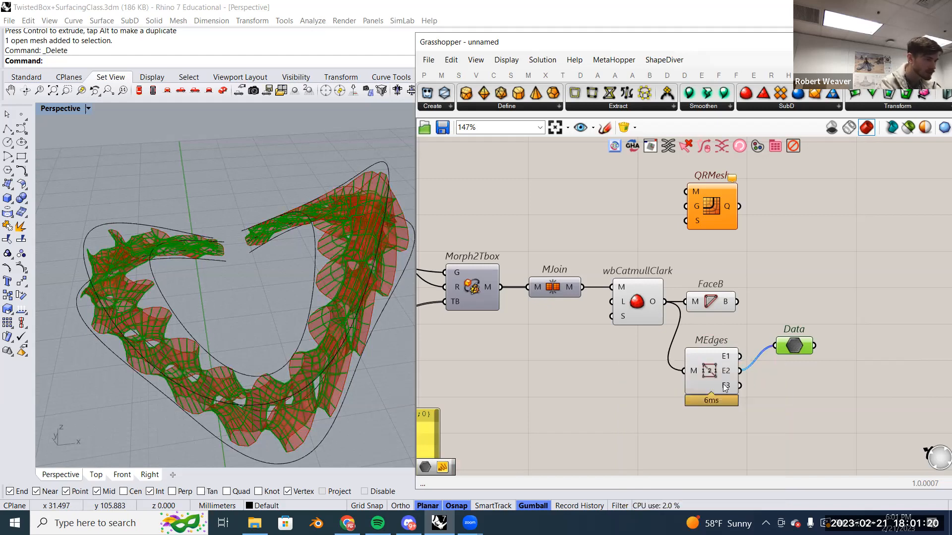
# Remove the Data parameter and the Mesh Edges component from the canvas.
pyautogui.moveTo(727, 388); pyautogui.dragTo(778, 372)
pyautogui.moveTo(716, 376); pyautogui.dragTo(720, 378)
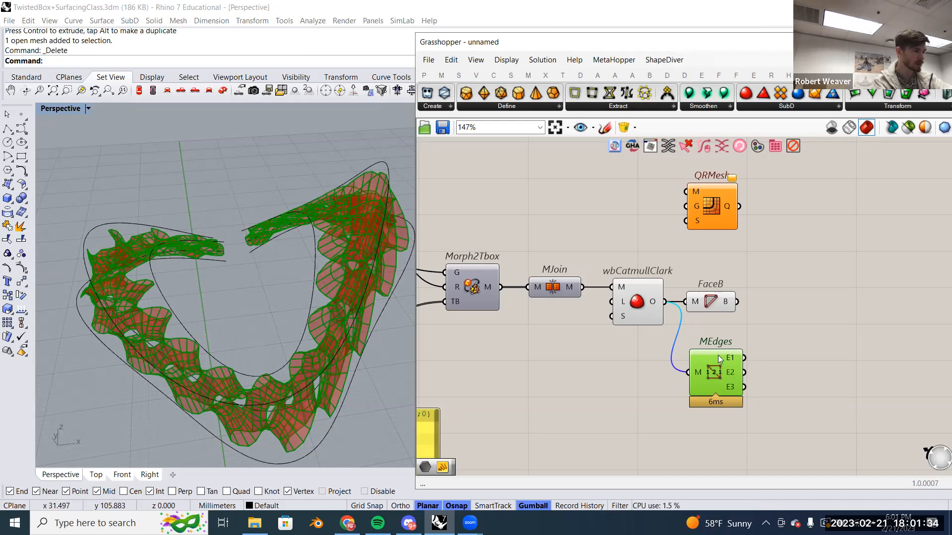
pyautogui.press('Delete')
# Select the Face Boundaries component and examine its description and its face polylines in the preview.
pyautogui.click(716, 306)
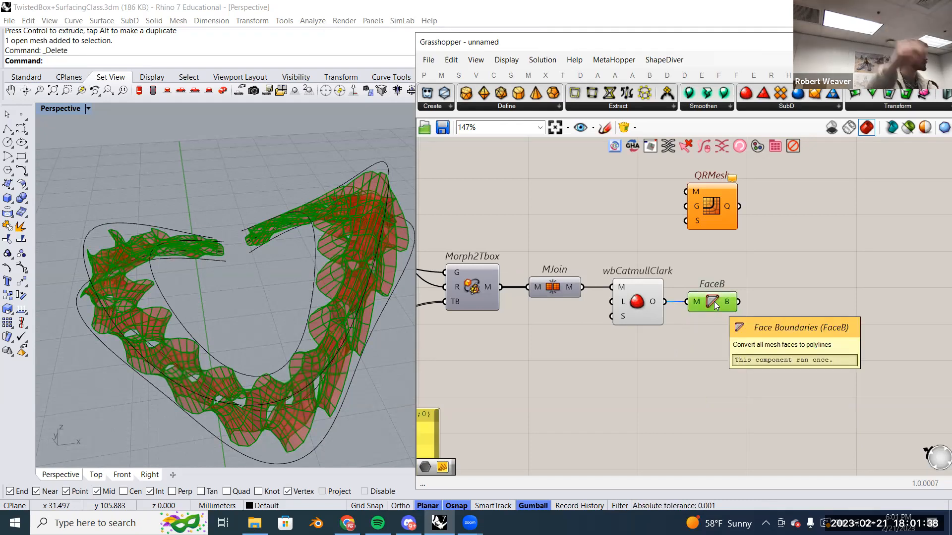
pyautogui.moveTo(738, 275); pyautogui.dragTo(717, 275, button='right')
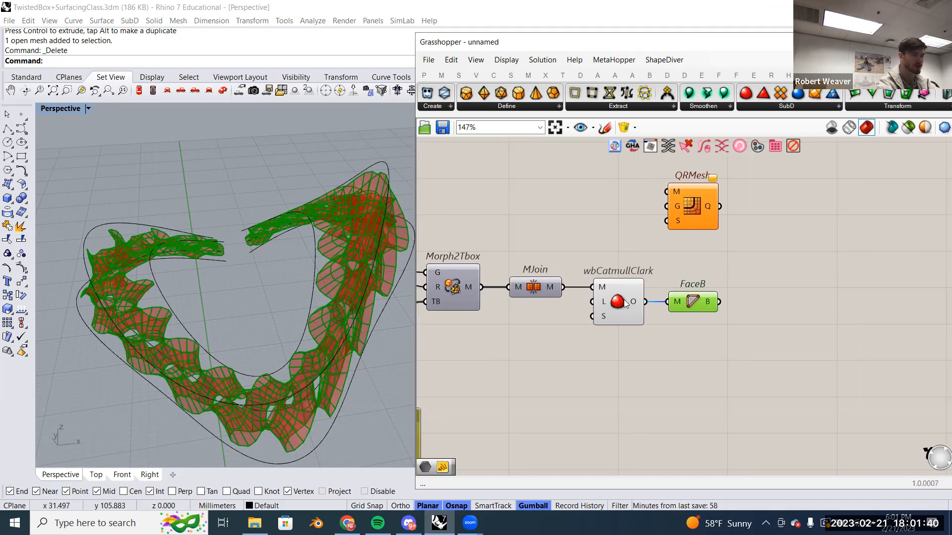
pyautogui.moveTo(744, 309); pyautogui.dragTo(675, 313, button='right')
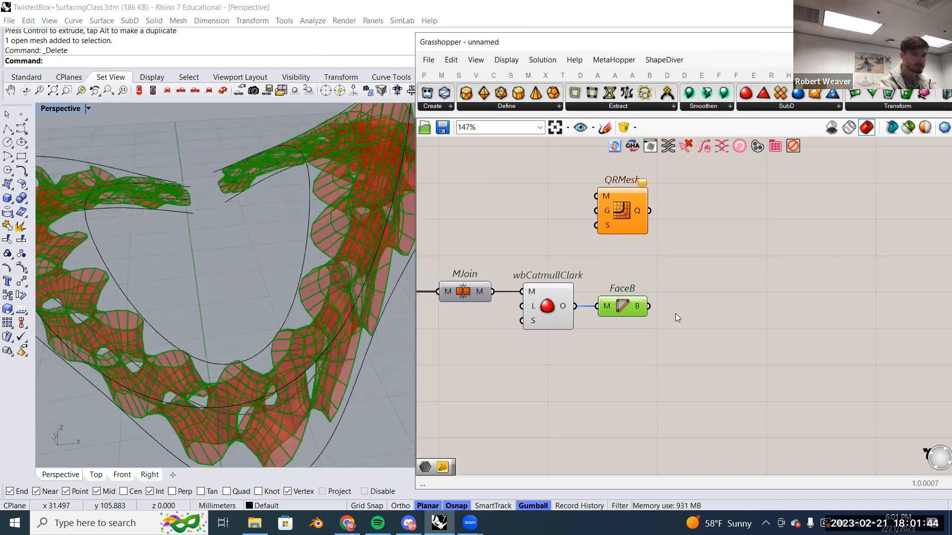
pyautogui.scroll(2, 679, 317)
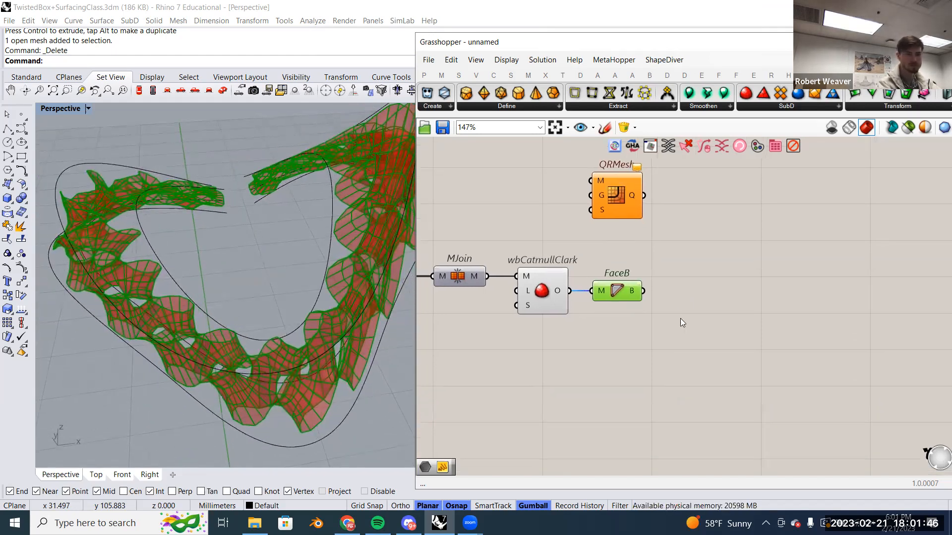
pyautogui.scroll(-2, 683, 296)
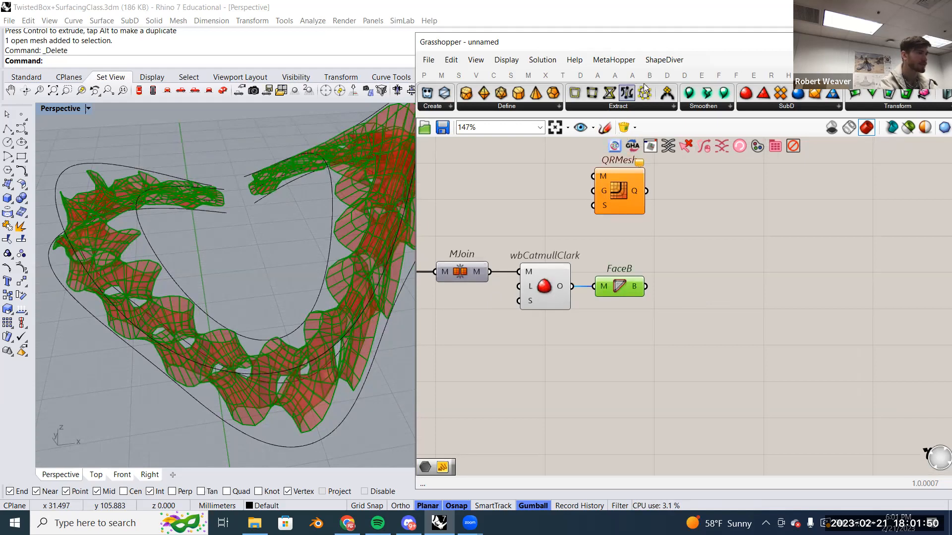
# Delete the unconnected Quad Remesh component above wbCatmullClark.
pyautogui.click(667, 74)
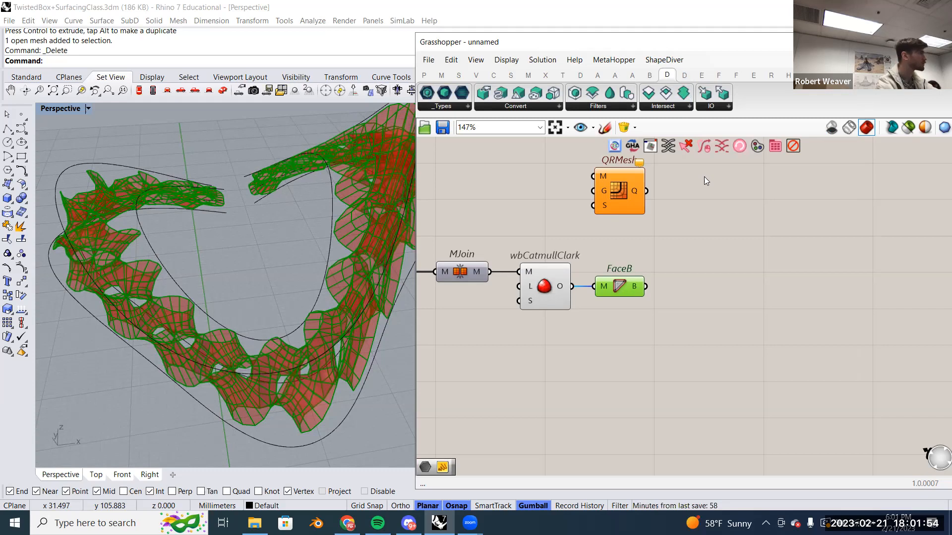
pyautogui.click(625, 190)
pyautogui.press('Delete')
# Add a Curve To Volume component to the right of Face Boundaries.
pyautogui.scroll(2, 544, 116)
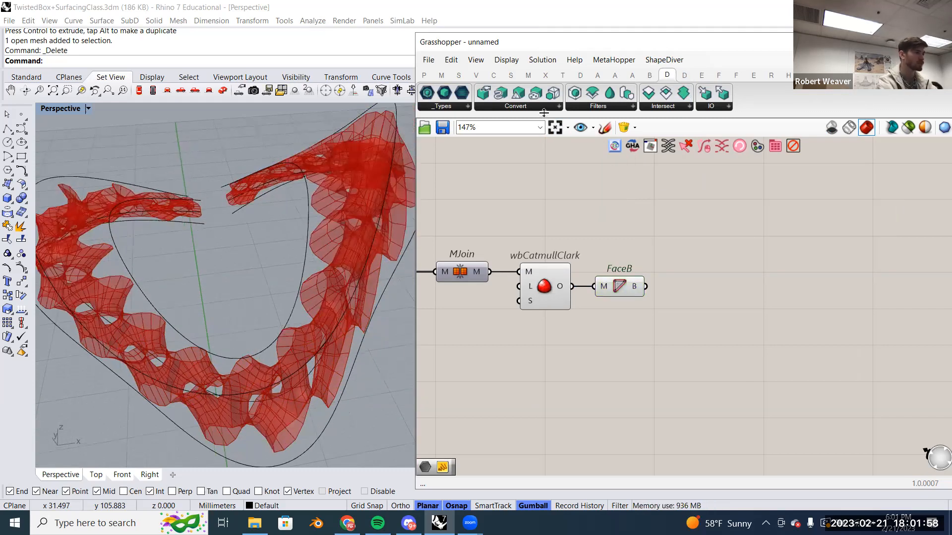
pyautogui.scroll(-5, 547, 116)
pyautogui.scroll(-1, 569, 139)
pyautogui.scroll(4, 627, 188)
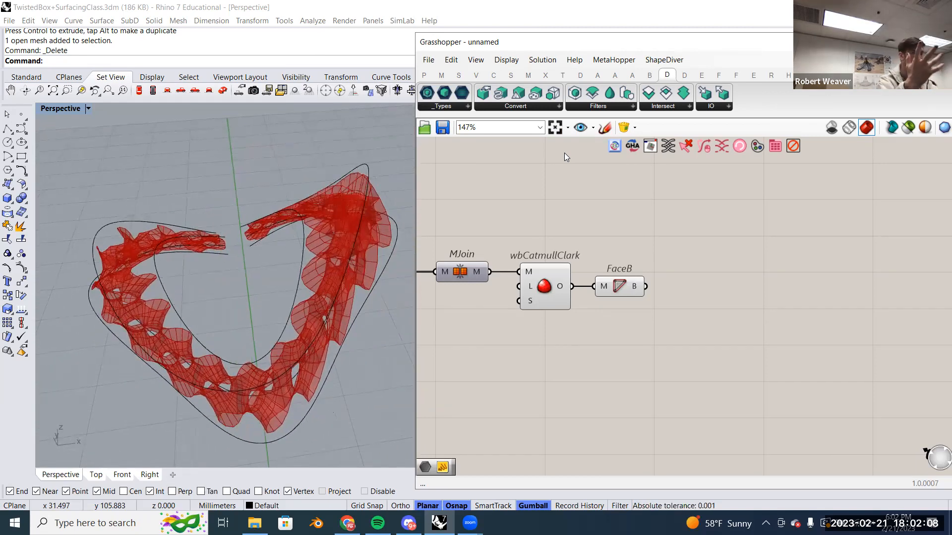
pyautogui.click(513, 107)
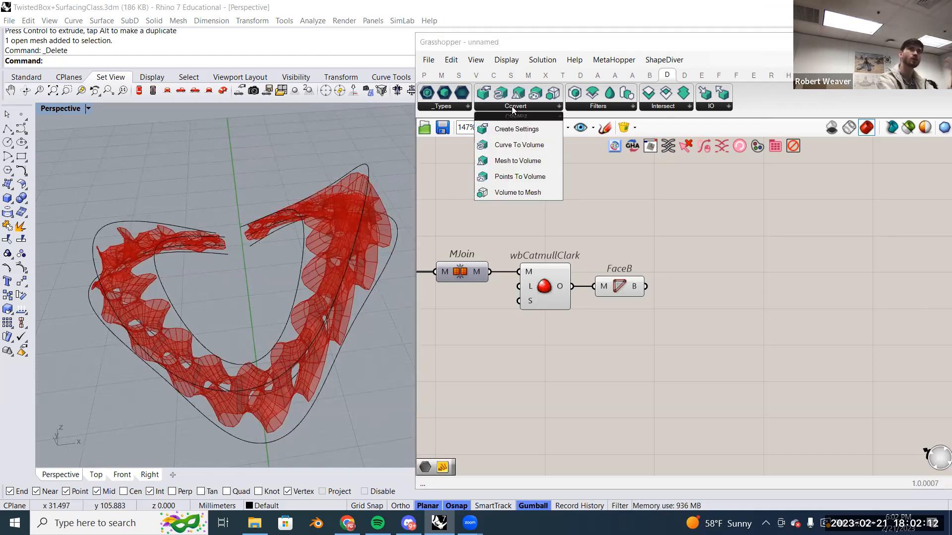
pyautogui.click(523, 145)
pyautogui.click(713, 270)
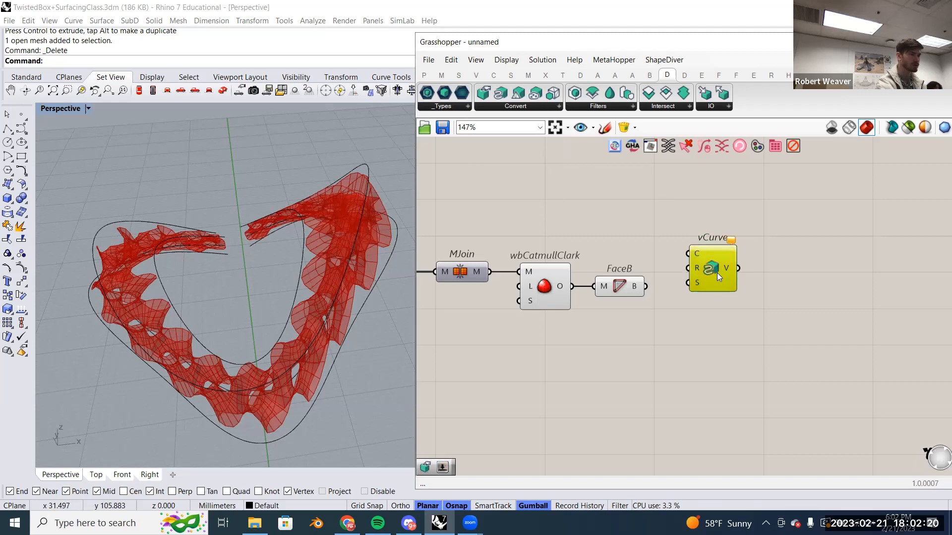
pyautogui.doubleClick(613, 210)
pyautogui.write('cur fr v')
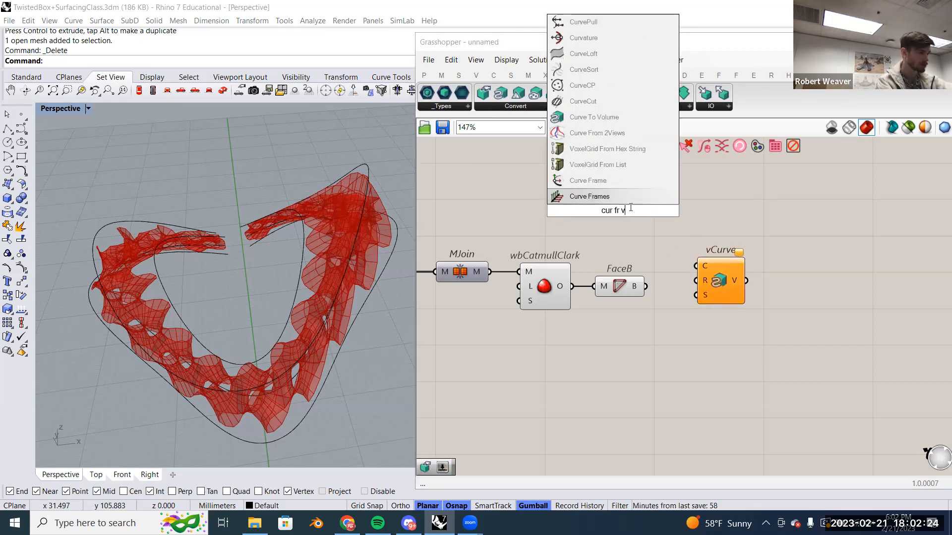
pyautogui.moveTo(625, 210); pyautogui.dragTo(599, 211)
pyautogui.click(707, 225)
pyautogui.click(514, 107)
pyautogui.doubleClick(598, 193)
pyautogui.write('c')
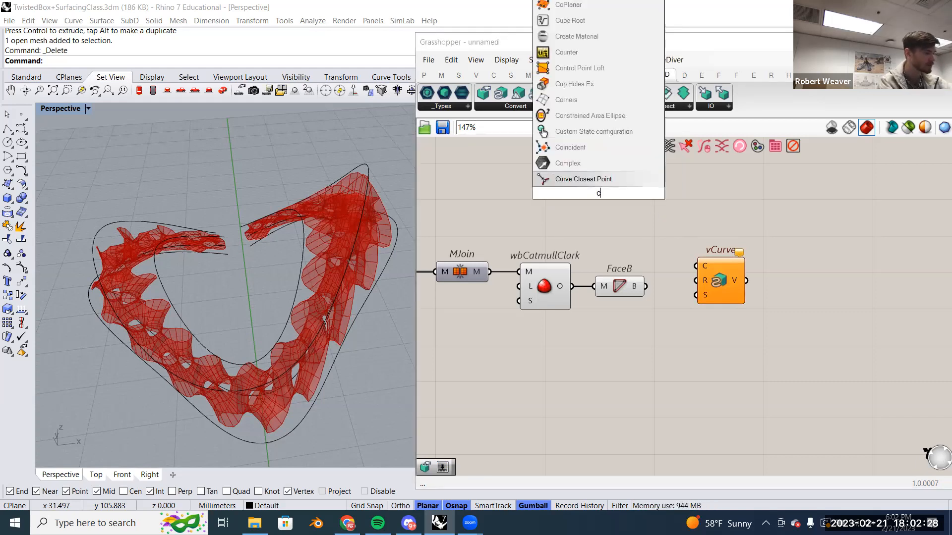
pyautogui.write('u to v')
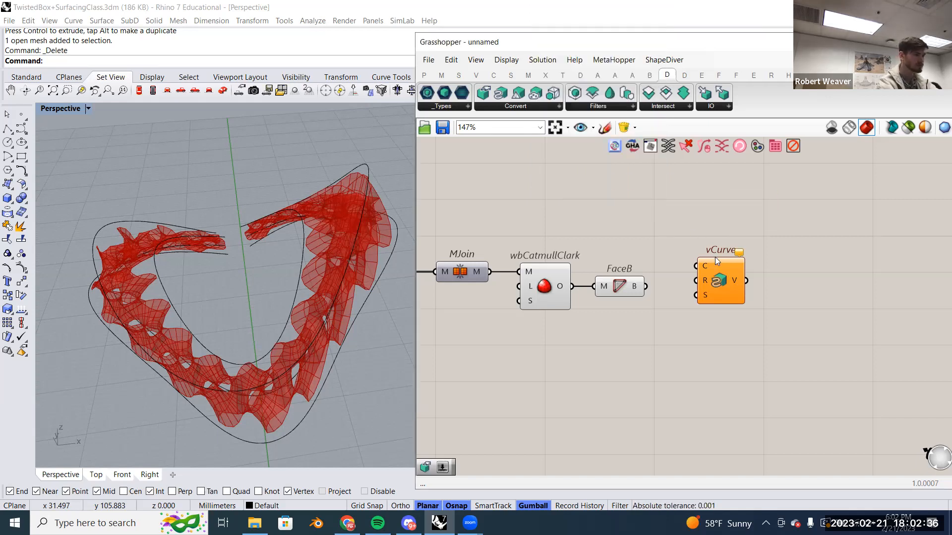
# Move the Curve To Volume component slightly lower and farther right of Face Boundaries.
pyautogui.moveTo(733, 287)
pyautogui.mouseDown()
pyautogui.moveTo(721, 287)
pyautogui.moveTo(729, 293)
pyautogui.mouseUp()
pyautogui.click(680, 239)
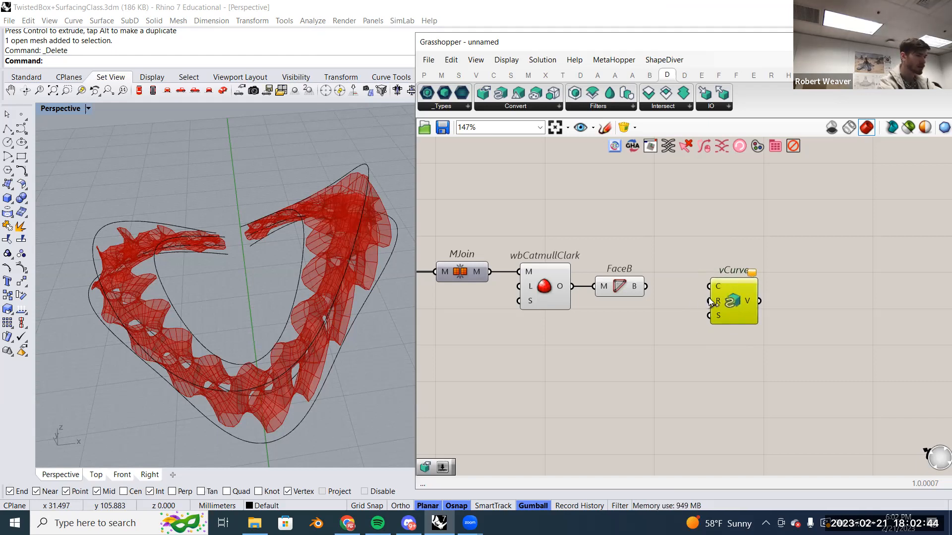
pyautogui.moveTo(710, 301); pyautogui.dragTo(725, 291, button='right')
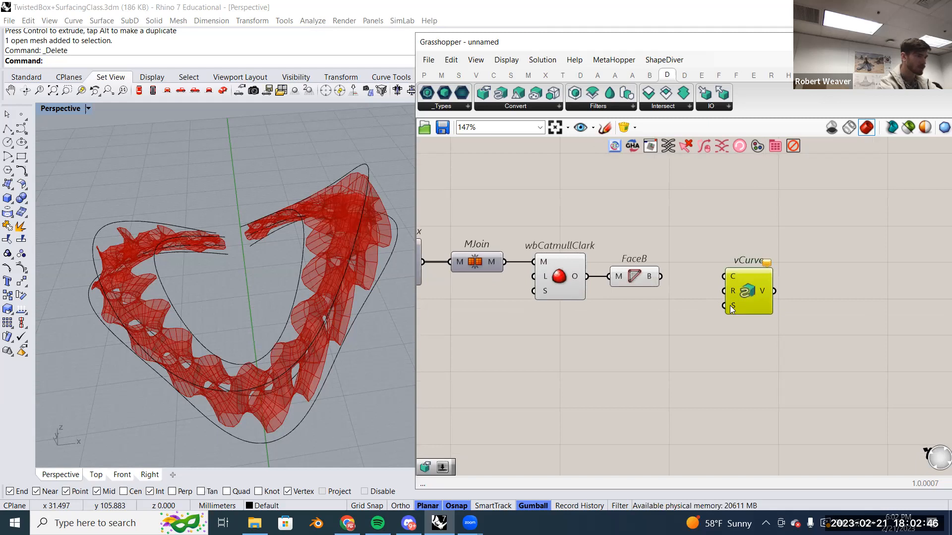
# Add a Create Settings component below and to the left of the Curve To Volume component.
pyautogui.click(516, 106)
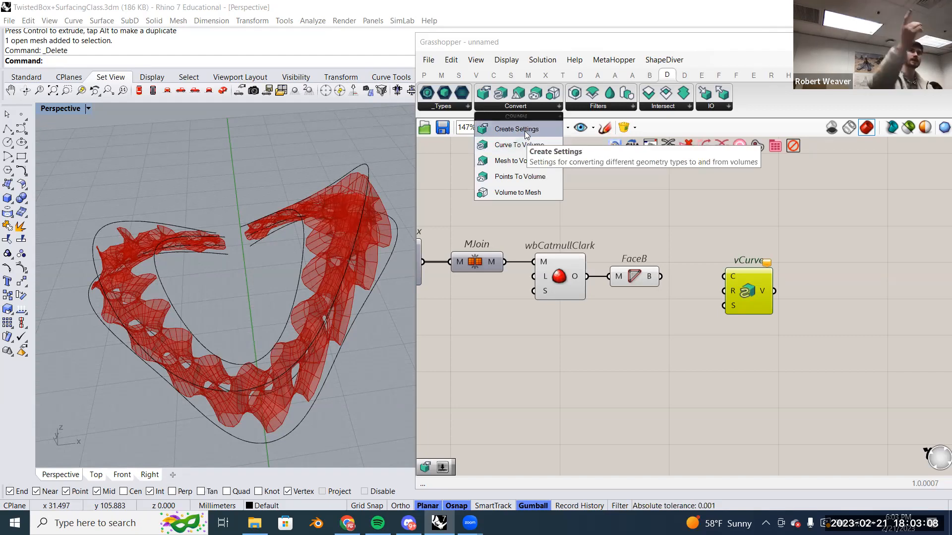
pyautogui.click(526, 131)
pyautogui.click(699, 351)
pyautogui.moveTo(699, 351); pyautogui.dragTo(694, 354)
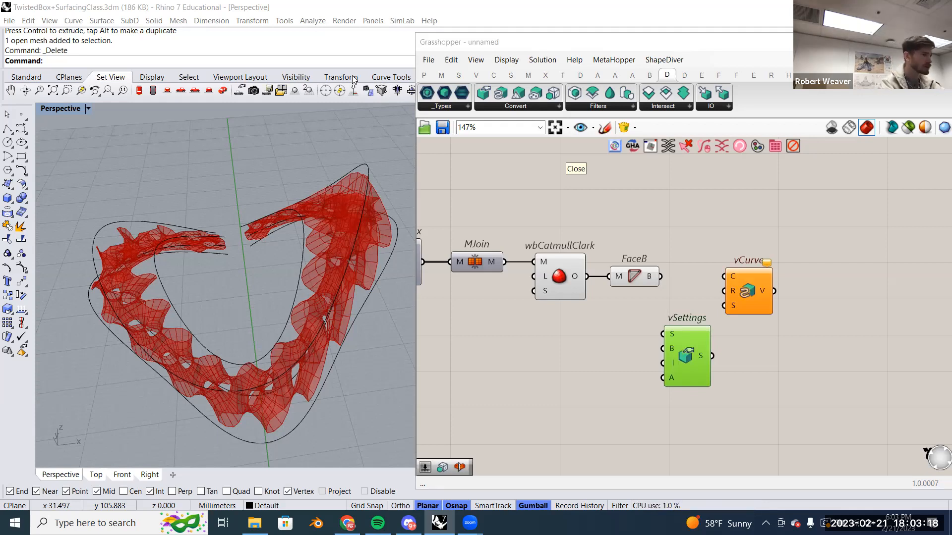
# Select the Face Boundaries component and examine the curves it would supply to Curve To Volume.
pyautogui.moveTo(736, 211); pyautogui.dragTo(877, 230, button='right')
pyautogui.moveTo(653, 244); pyautogui.dragTo(717, 240, button='right')
pyautogui.click(836, 287)
pyautogui.moveTo(825, 276); pyautogui.dragTo(692, 272, button='right')
pyautogui.scroll(1, 692, 272)
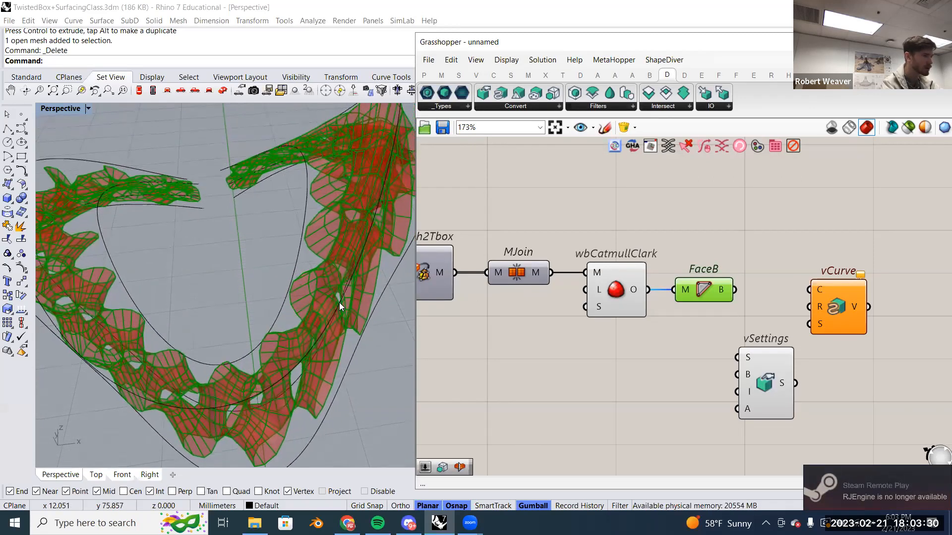
pyautogui.moveTo(622, 270)
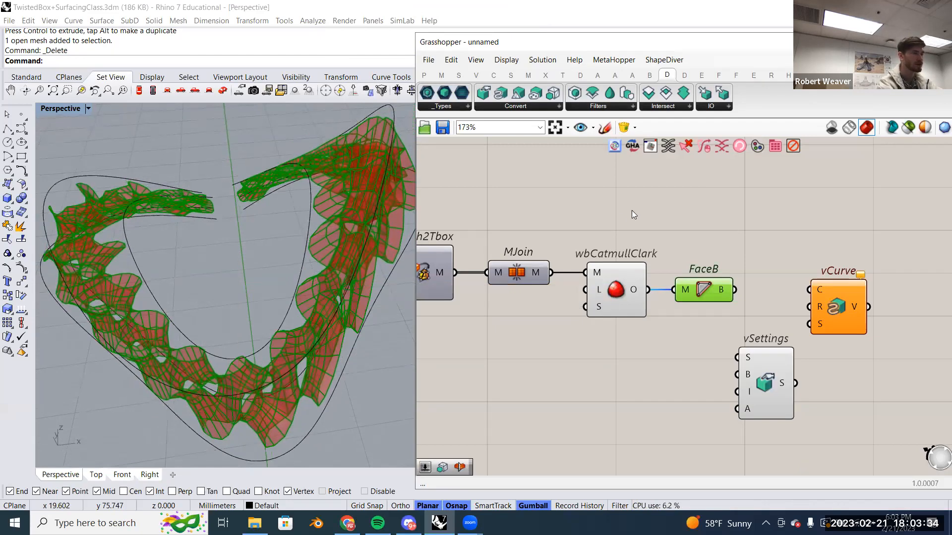
# Examine the boundary curves that Face Boundaries extracts from the smoothed mesh.
pyautogui.moveTo(694, 210); pyautogui.dragTo(669, 236, button='right')
pyautogui.click(669, 240)
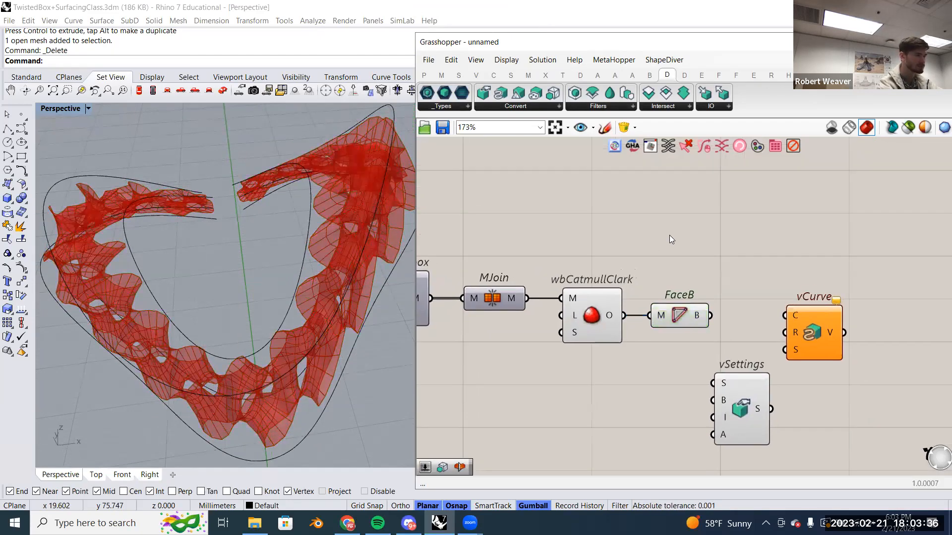
pyautogui.click(595, 311)
pyautogui.moveTo(677, 318)
pyautogui.mouseDown()
pyautogui.moveTo(688, 331)
pyautogui.moveTo(673, 315)
pyautogui.mouseUp()
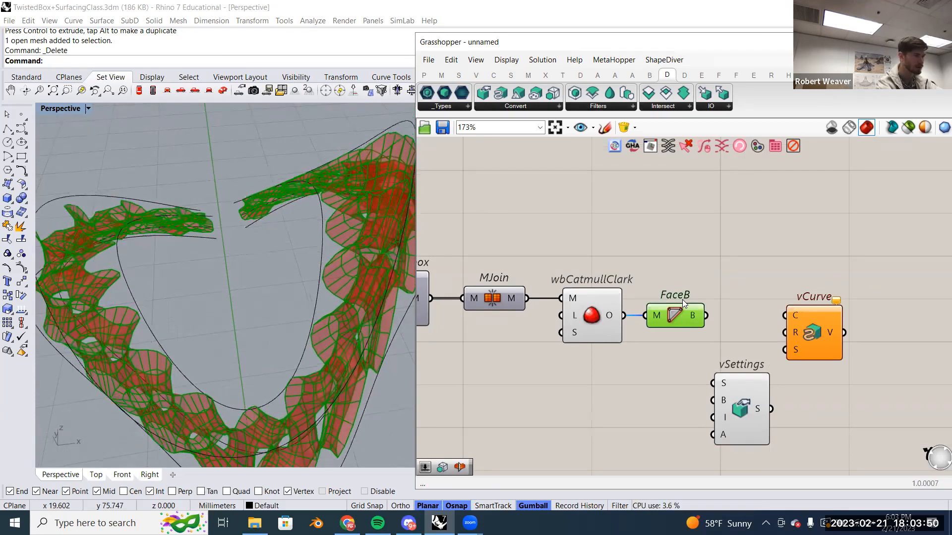
pyautogui.doubleClick(663, 221)
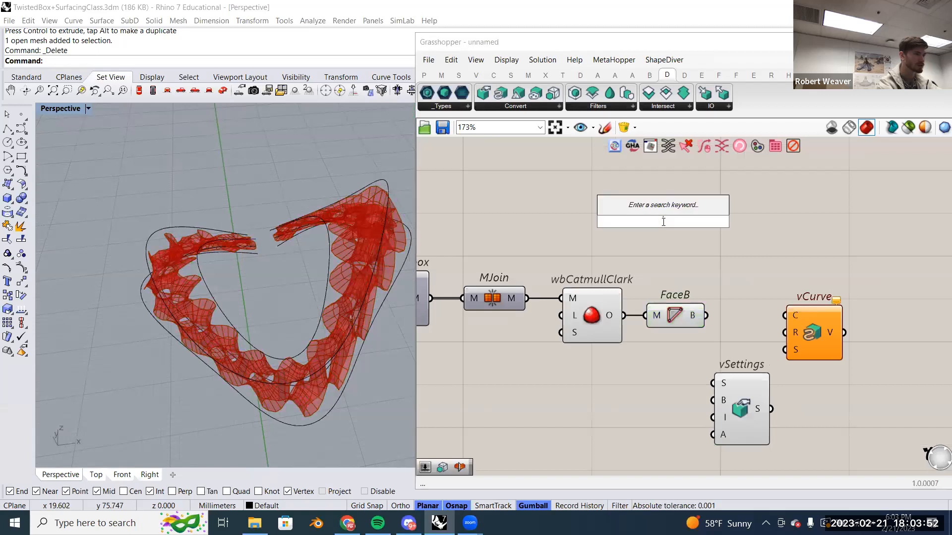
pyautogui.scroll(2, 674, 312)
pyautogui.click(679, 310)
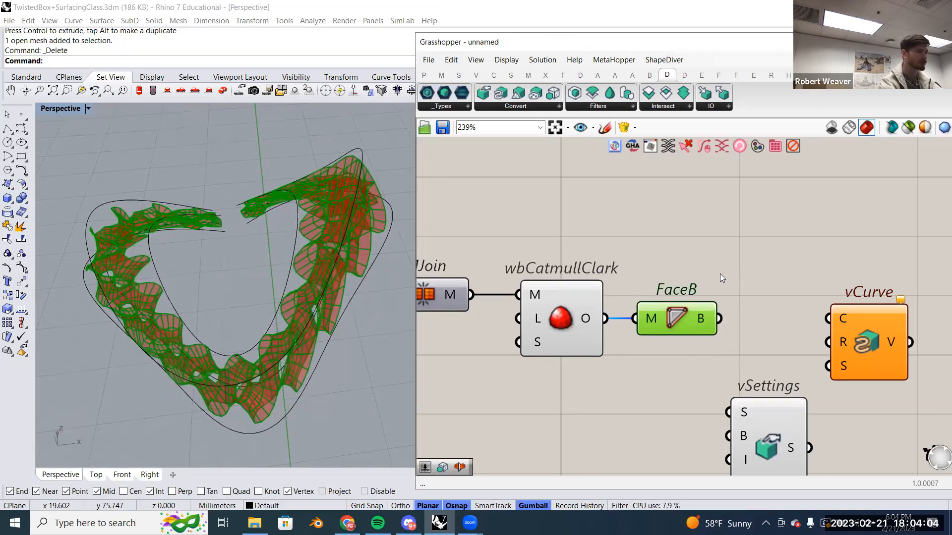
# Search the component library for "remes" and look over the remeshing components.
pyautogui.doubleClick(706, 253)
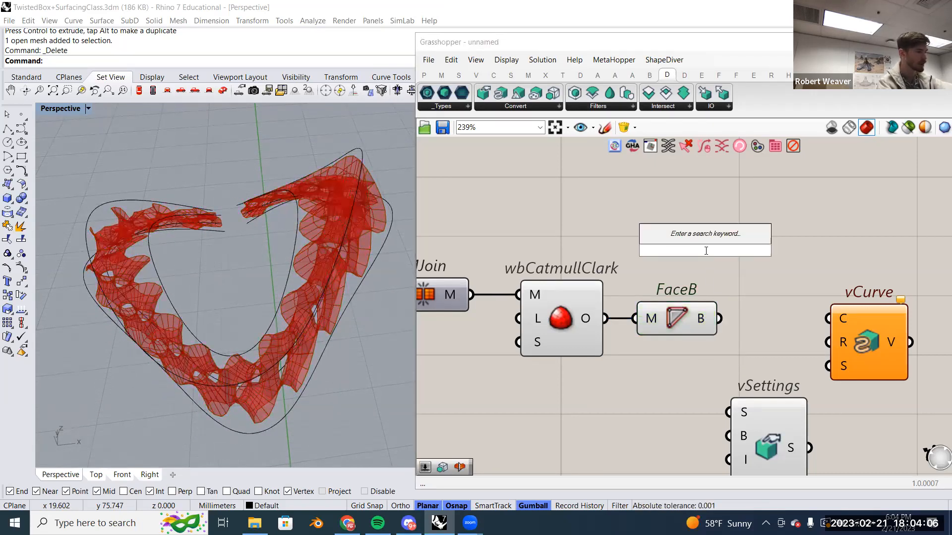
pyautogui.write('reme')
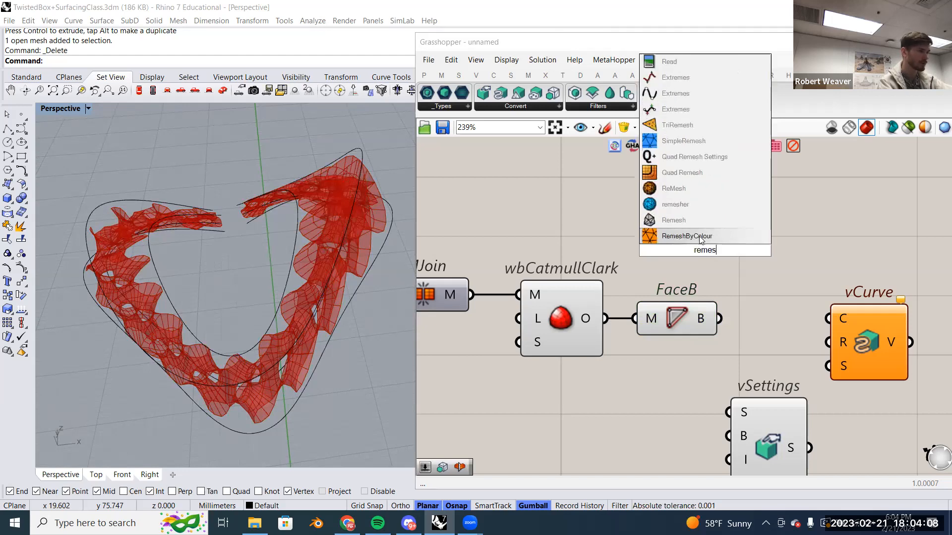
pyautogui.write('s')
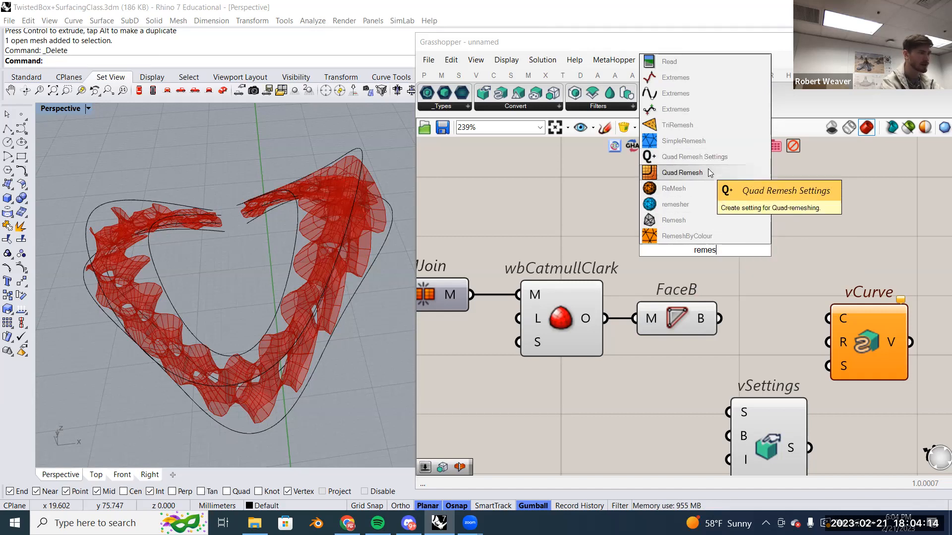
pyautogui.click(849, 224)
# Shift Create Settings slightly right and add a number slider ranging from 0.01 to 1 to its left.
pyautogui.moveTo(786, 417); pyautogui.dragTo(730, 322, button='right')
pyautogui.moveTo(712, 325); pyautogui.dragTo(728, 325)
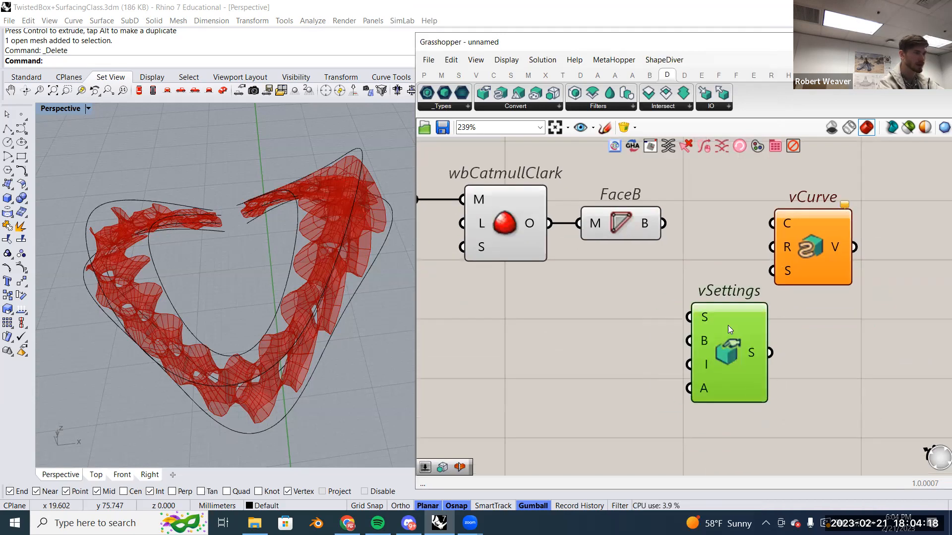
pyautogui.scroll(-2, 731, 343)
pyautogui.moveTo(714, 308); pyautogui.dragTo(729, 293, button='right')
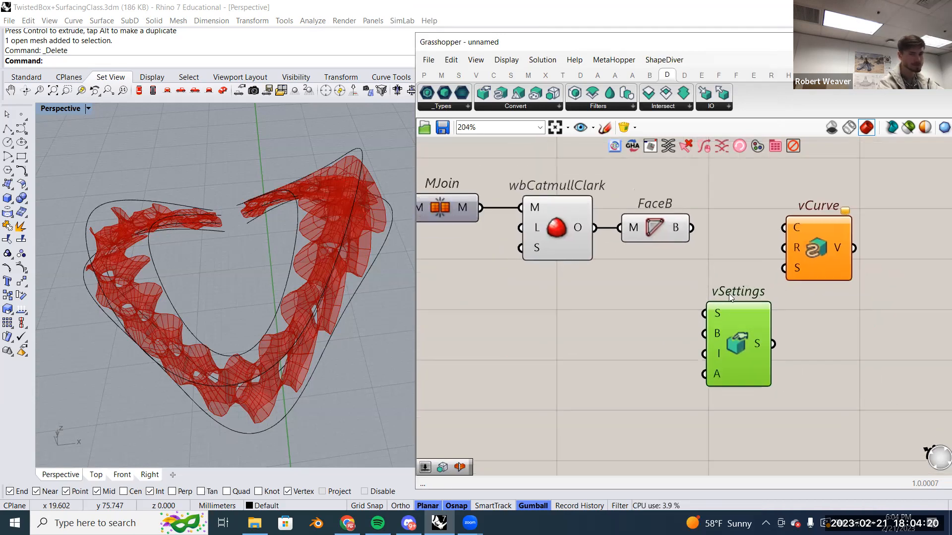
pyautogui.moveTo(736, 304)
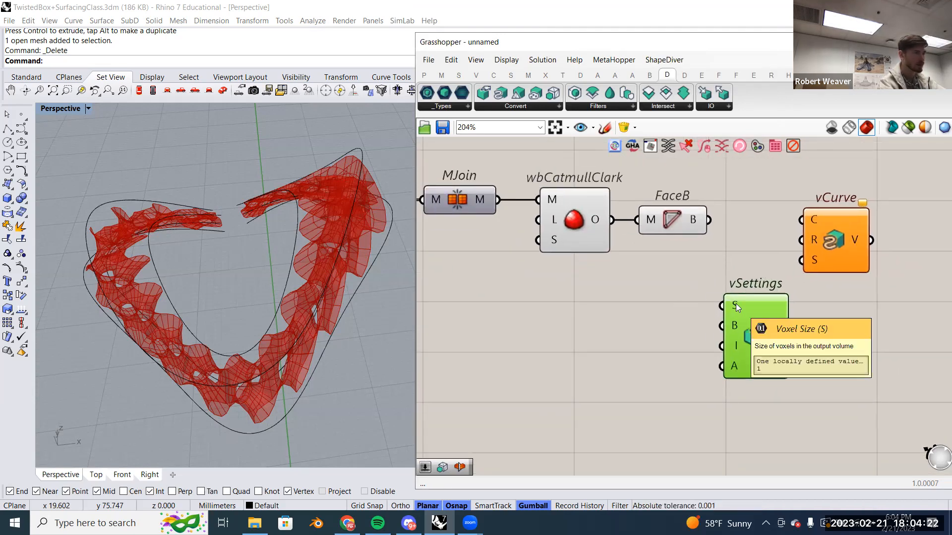
pyautogui.doubleClick(613, 298)
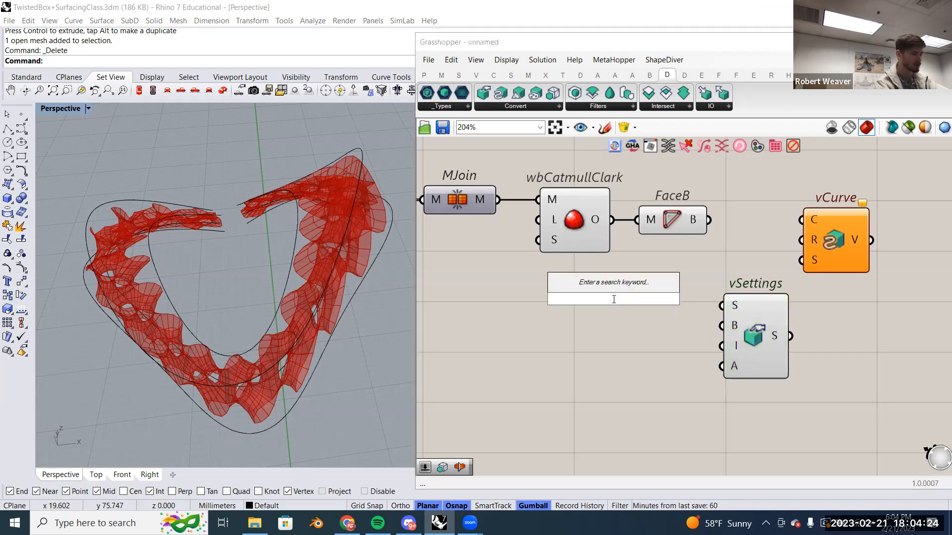
pyautogui.write('.0')
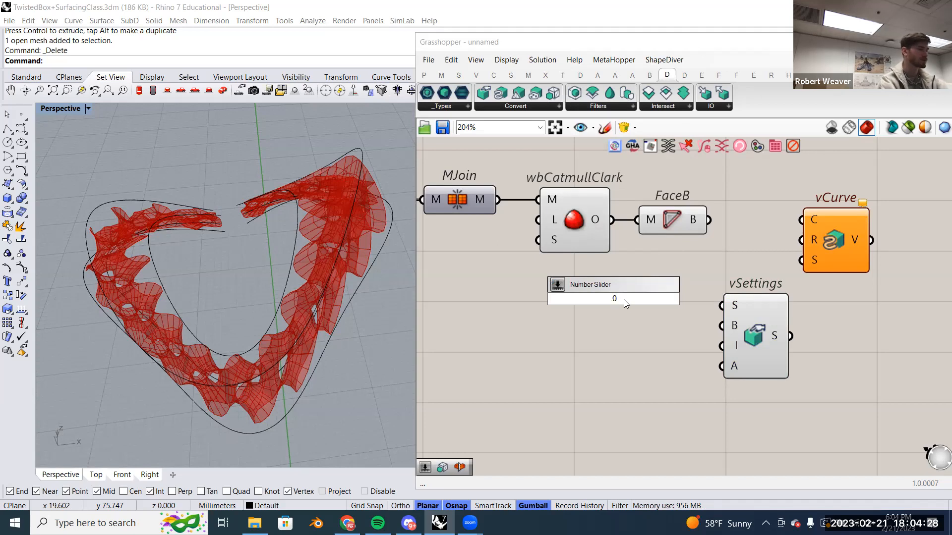
pyautogui.write('1..1')
pyautogui.press('Return')
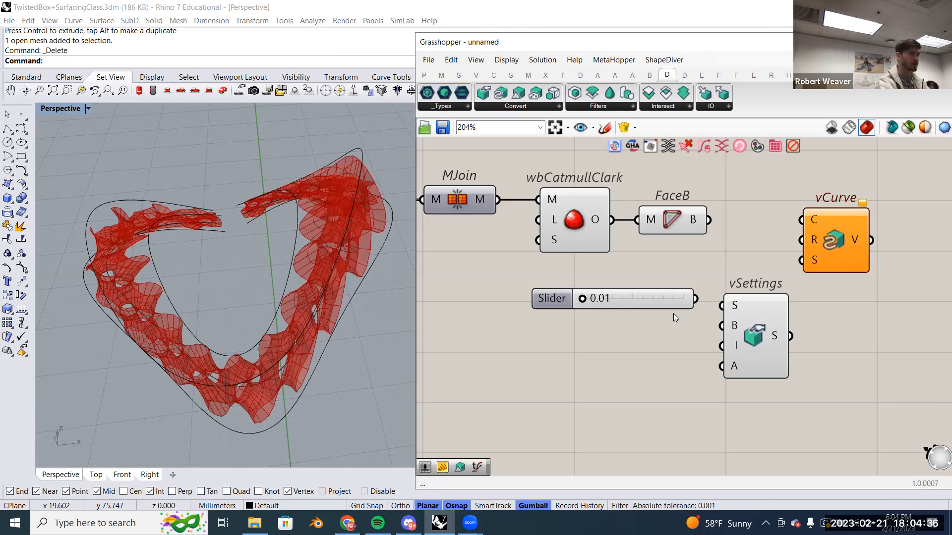
# Set the new slider to 1.00 and connect it to the Voxel Size input of Create Settings.
pyautogui.moveTo(674, 301); pyautogui.dragTo(649, 319)
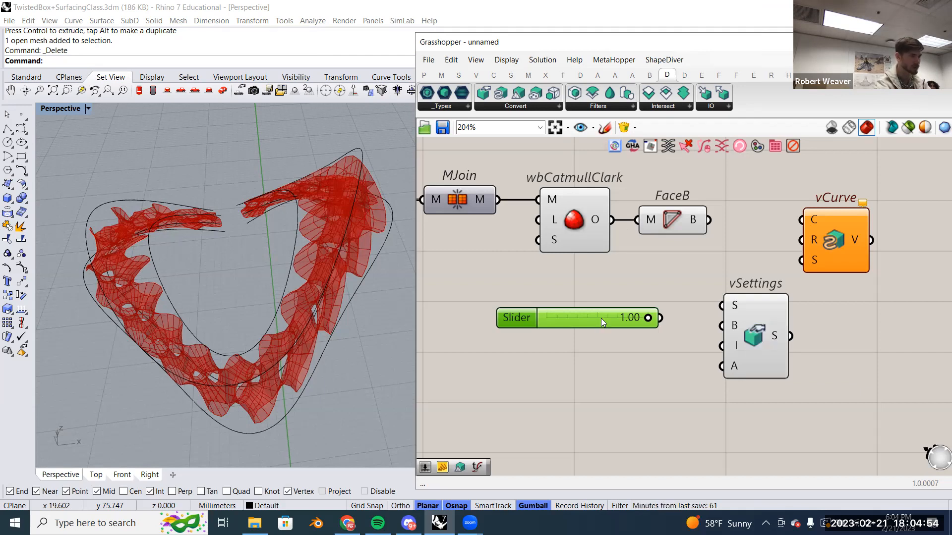
pyautogui.moveTo(601, 318); pyautogui.dragTo(621, 309)
pyautogui.moveTo(680, 309); pyautogui.dragTo(720, 306)
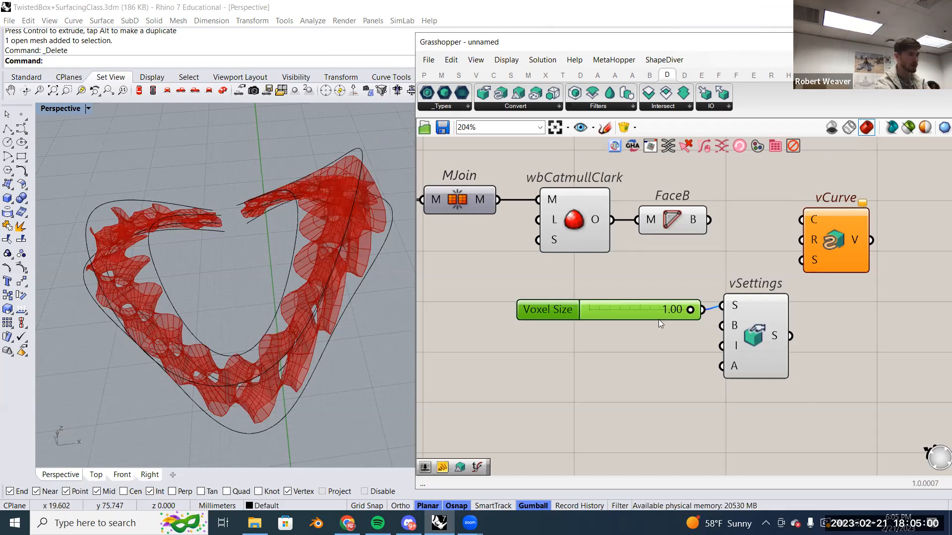
pyautogui.moveTo(655, 312); pyautogui.dragTo(652, 307)
pyautogui.click(801, 374)
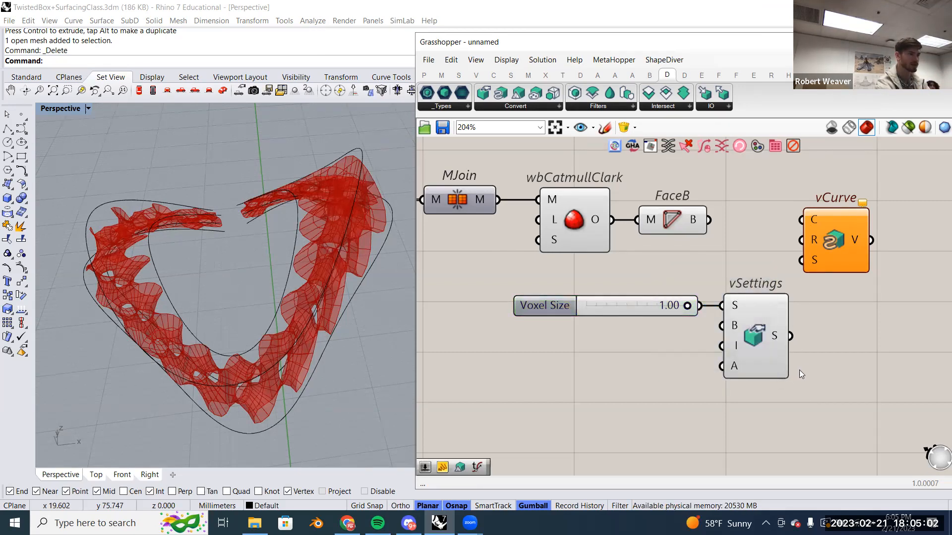
# Connect the Create Settings output to the settings input of Curve To Volume.
pyautogui.moveTo(791, 336); pyautogui.dragTo(801, 259)
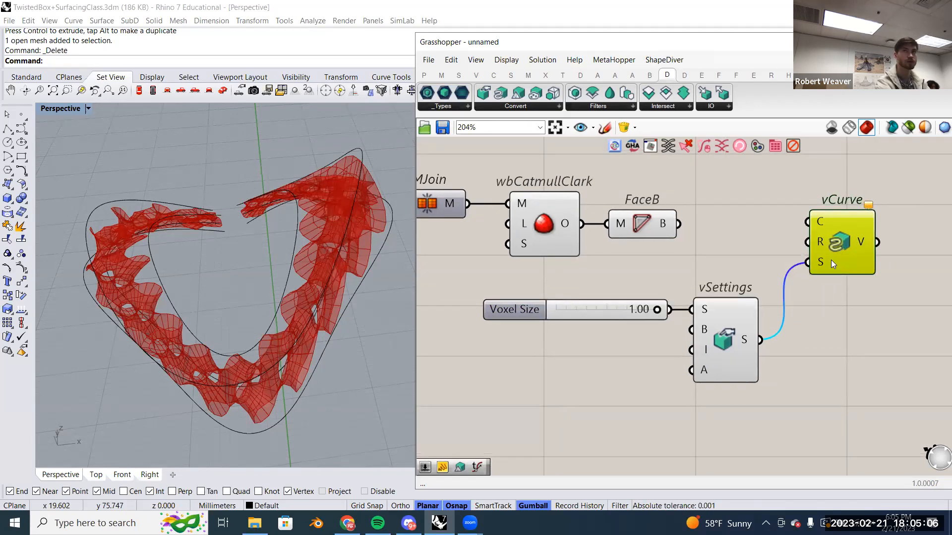
pyautogui.moveTo(762, 240); pyautogui.dragTo(653, 261, button='right')
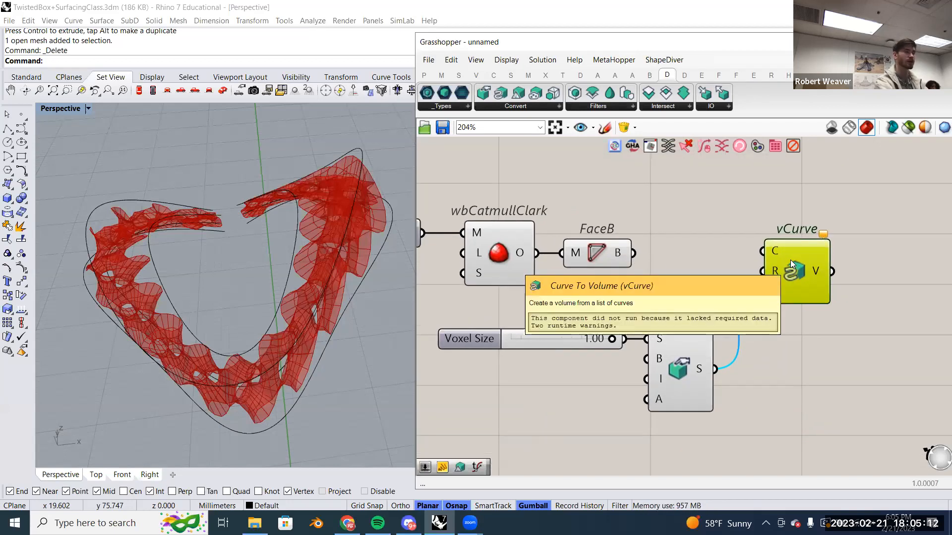
pyautogui.moveTo(760, 273); pyautogui.dragTo(783, 301, button='right')
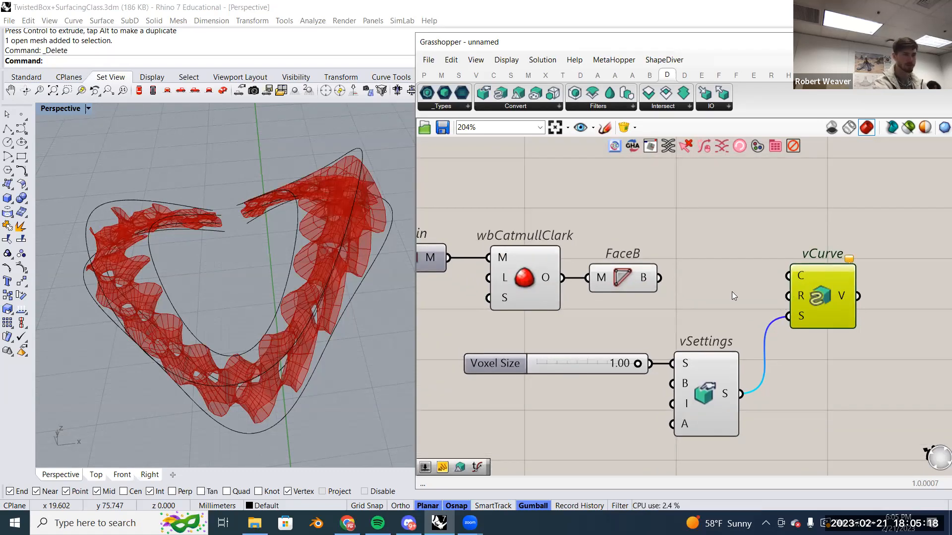
# Duplicate the Voxel Size slider above the original and connect the copy to the radius input of Curve To Volume.
pyautogui.click(575, 355)
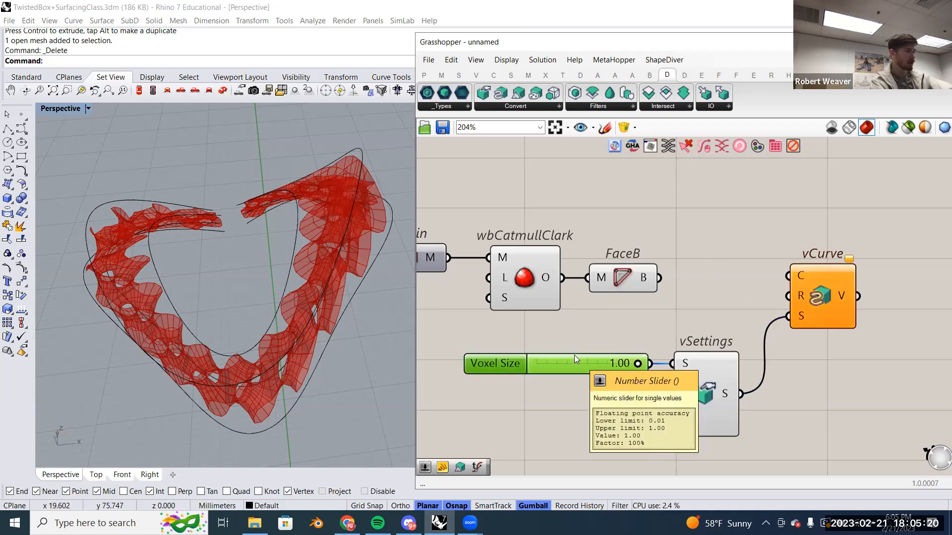
pyautogui.hotkey('ctrl', 'c')
pyautogui.hotkey('ctrl', 'v')
pyautogui.moveTo(589, 370); pyautogui.dragTo(648, 316)
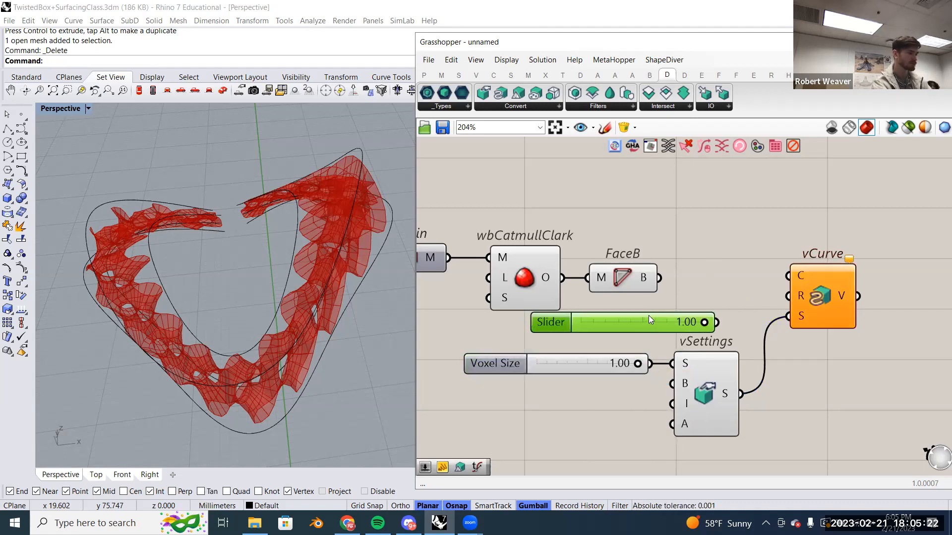
pyautogui.moveTo(699, 298); pyautogui.dragTo(705, 288, button='right')
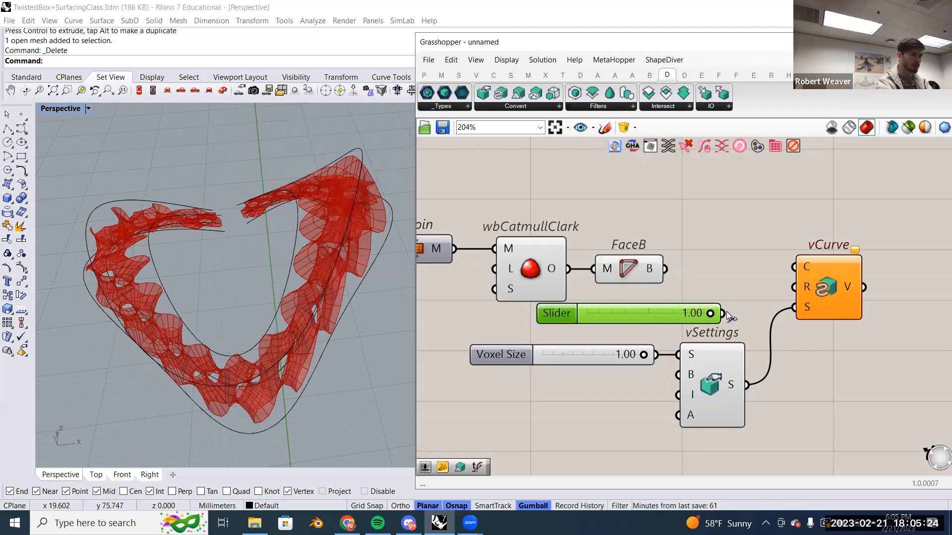
pyautogui.moveTo(775, 281); pyautogui.dragTo(795, 287)
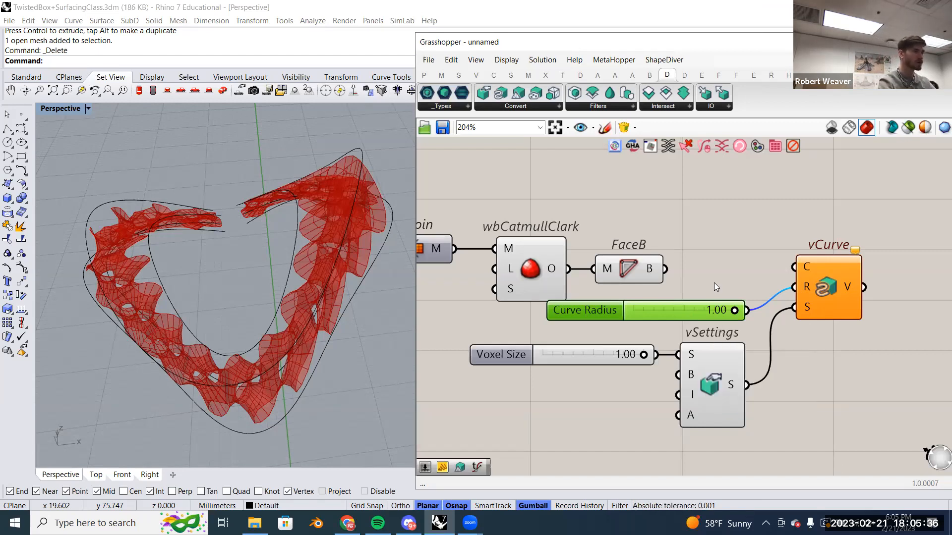
# Connect the Face Boundaries output to the curve input of Curve To Volume.
pyautogui.moveTo(666, 269); pyautogui.dragTo(838, 275)
pyautogui.click(833, 276)
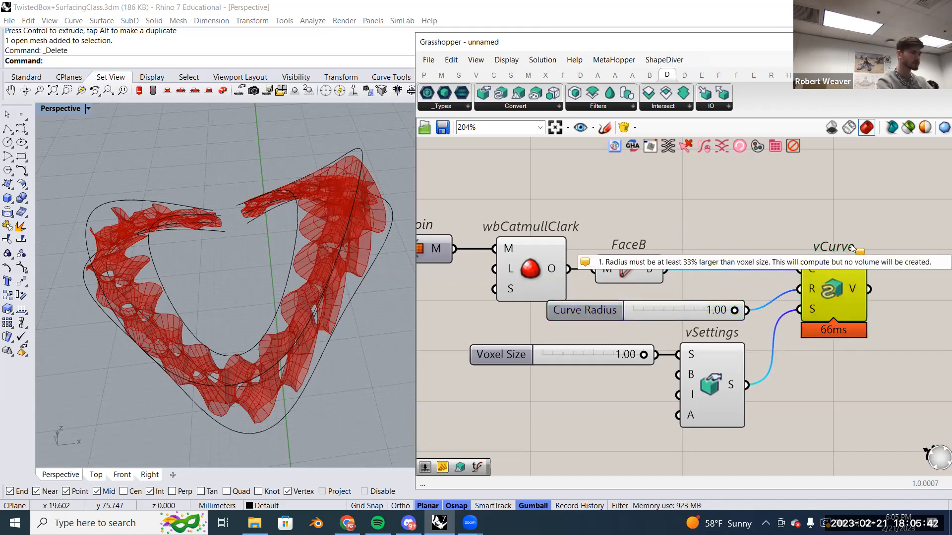
pyautogui.click(830, 222)
pyautogui.click(837, 268)
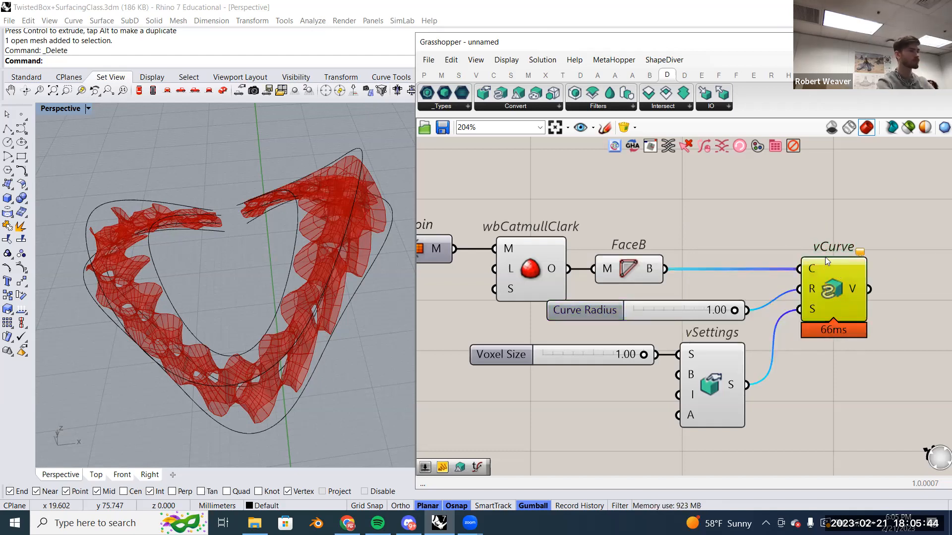
# Check the warning on Curve To Volume and set the Voxel Size slider to 0.61.
pyautogui.moveTo(694, 231)
pyautogui.mouseDown(button='right')
pyautogui.moveTo(715, 242)
pyautogui.moveTo(708, 231)
pyautogui.mouseUp(button='right')
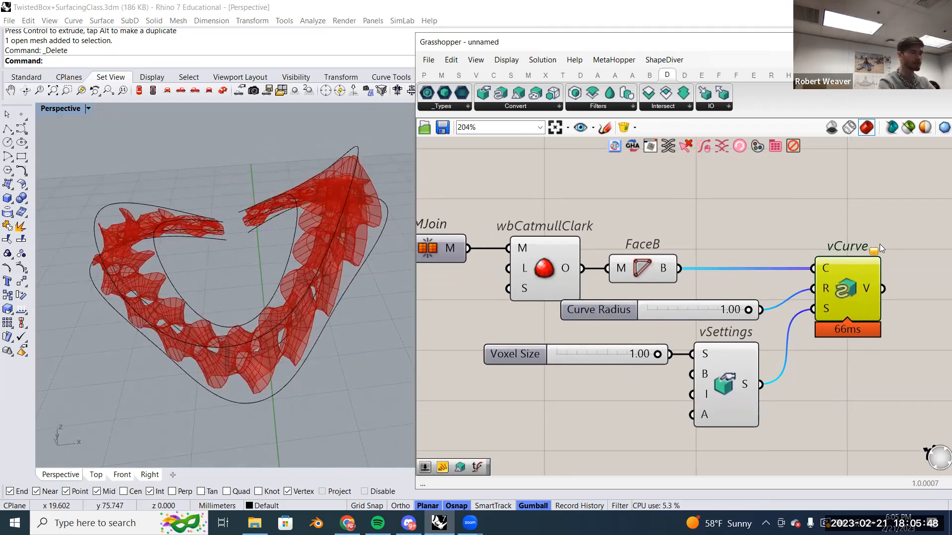
pyautogui.moveTo(873, 255)
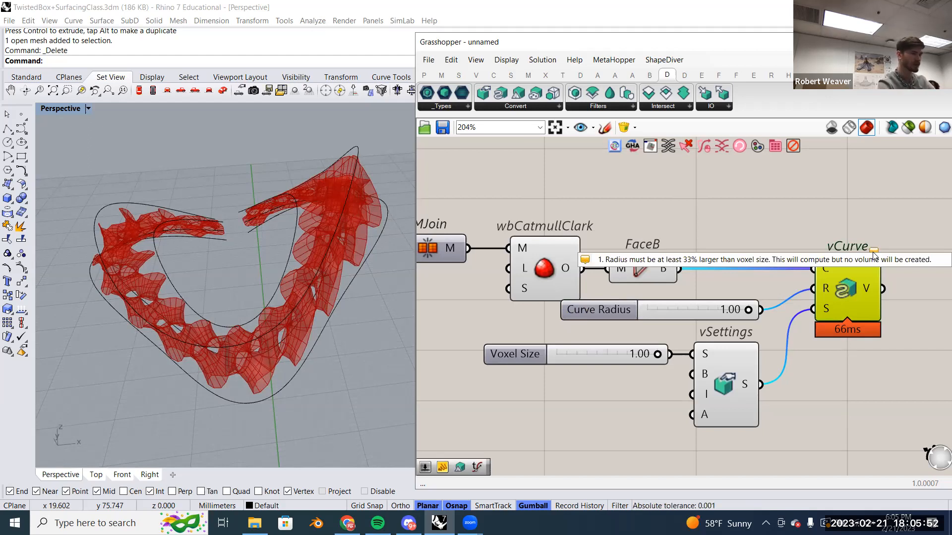
pyautogui.click(853, 218)
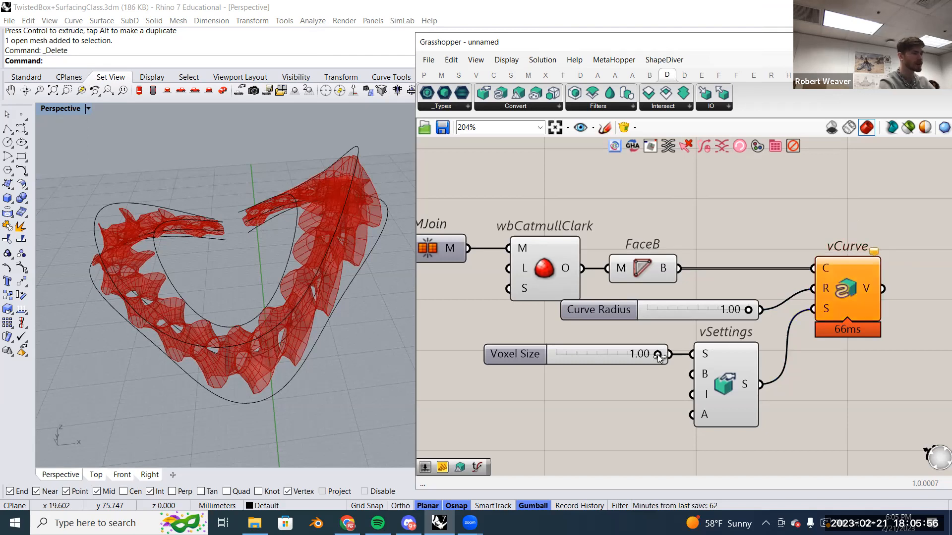
pyautogui.moveTo(657, 355); pyautogui.dragTo(619, 357)
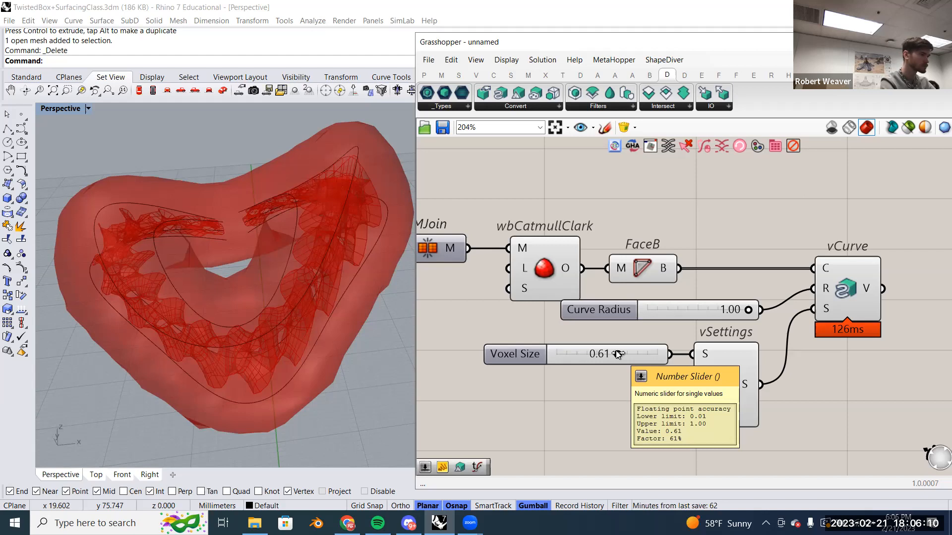
# Space out the volume components by moving Create Settings and its slider lower right and Curve To Volume farther right.
pyautogui.moveTo(701, 329); pyautogui.dragTo(701, 305, button='right')
pyautogui.moveTo(786, 380); pyautogui.dragTo(658, 325)
pyautogui.moveTo(740, 356); pyautogui.dragTo(754, 378)
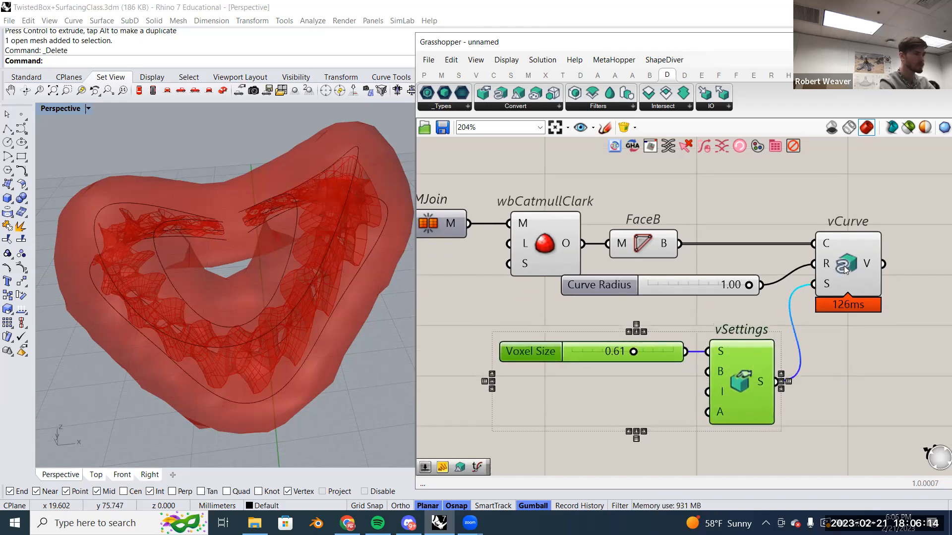
pyautogui.moveTo(846, 269); pyautogui.dragTo(875, 269)
pyautogui.moveTo(737, 354); pyautogui.dragTo(768, 354)
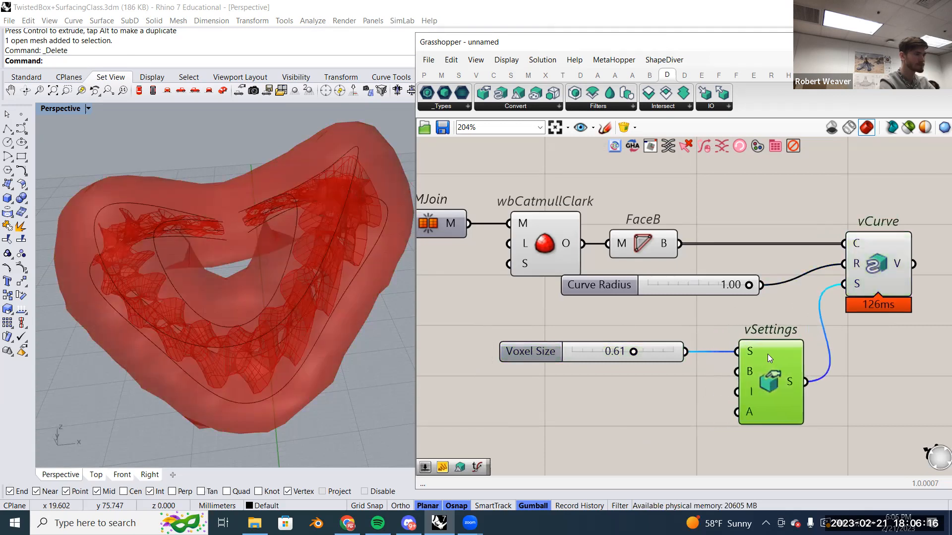
pyautogui.moveTo(657, 349); pyautogui.dragTo(668, 351)
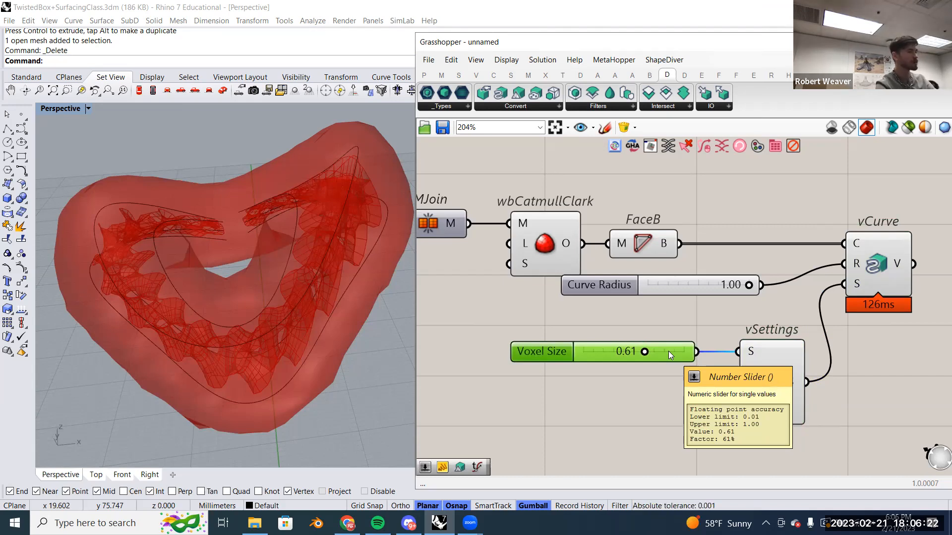
pyautogui.moveTo(679, 322); pyautogui.dragTo(682, 308, button='right')
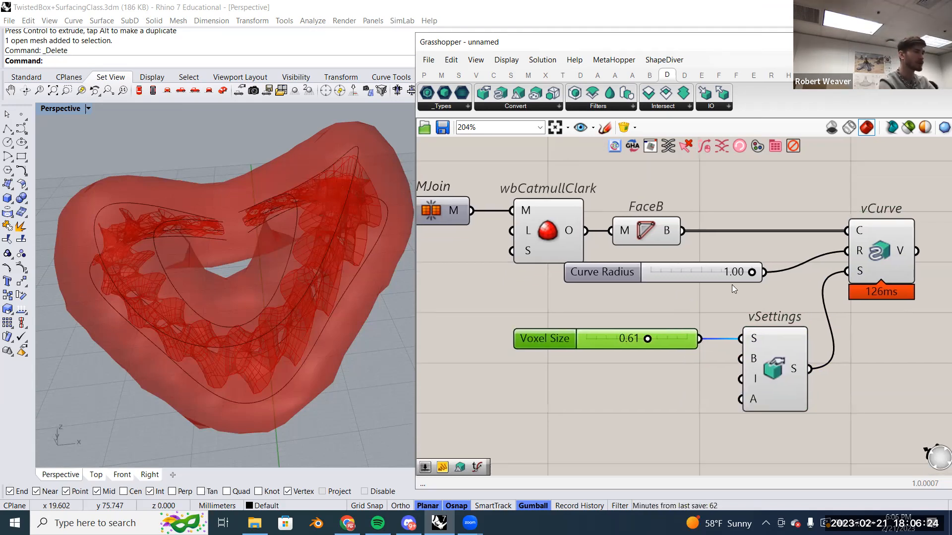
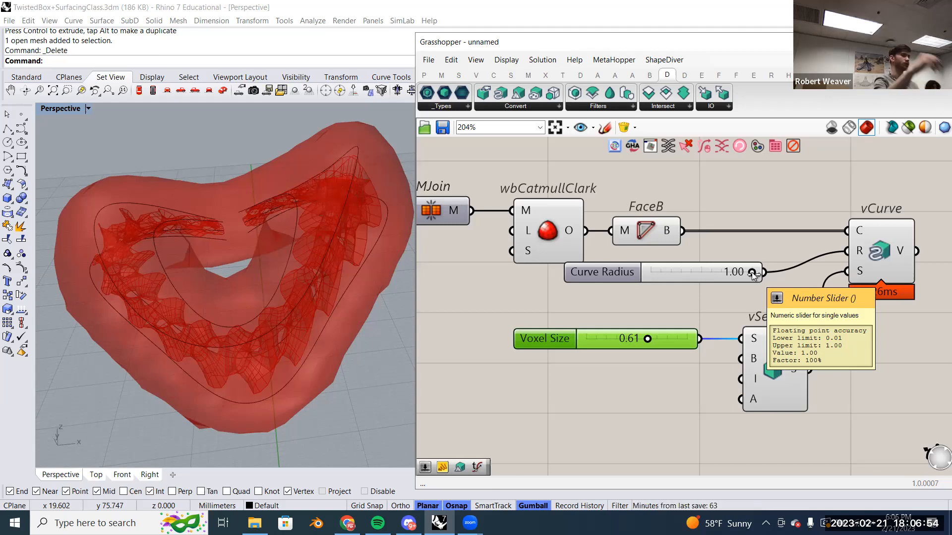
# Open Grasshopper's Libraries folder, look through the installed plug-in files down to the end of the list, and close it.
pyautogui.click(428, 60)
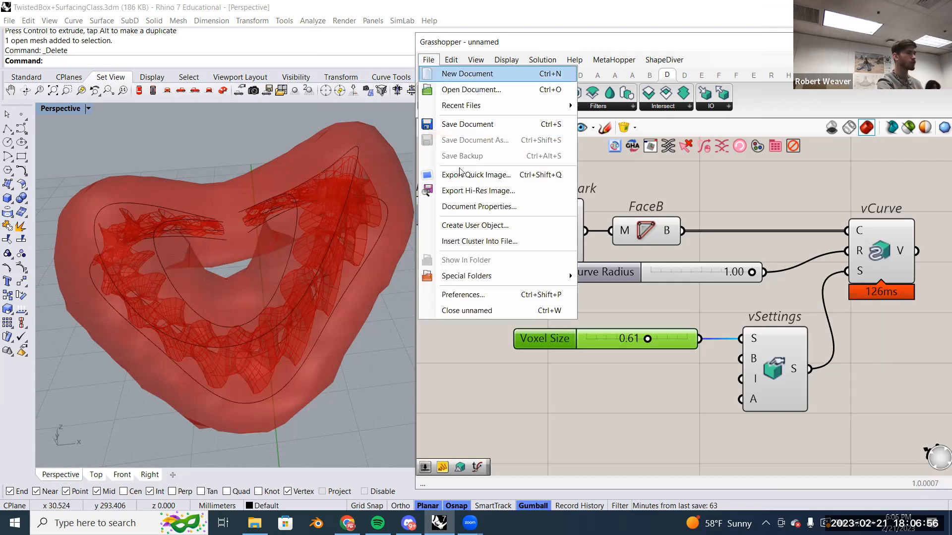
pyautogui.moveTo(551, 275)
pyautogui.click(615, 278)
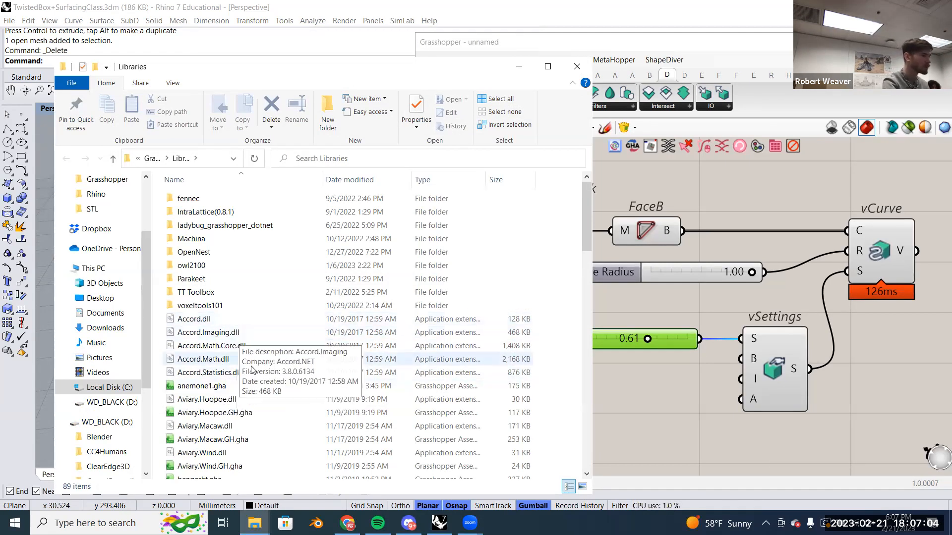
pyautogui.scroll(-4, 249, 375)
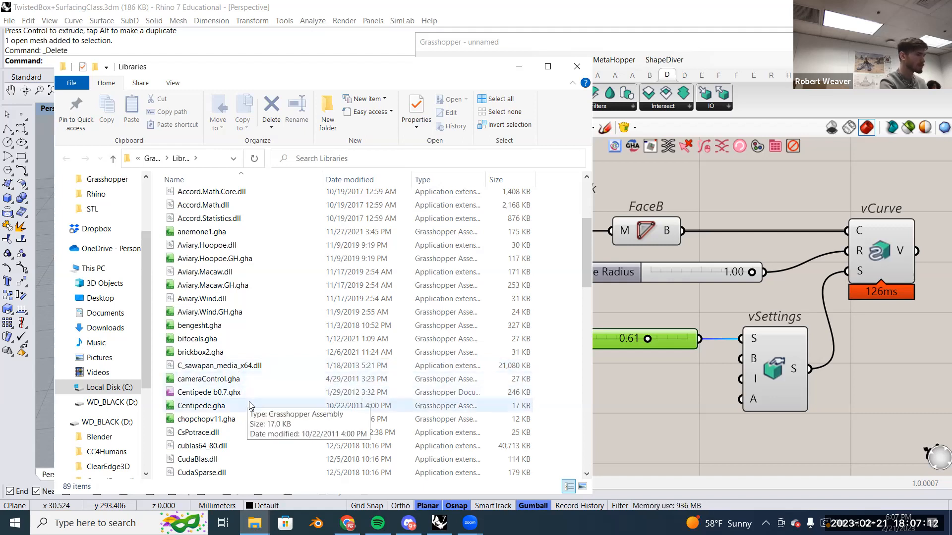
pyautogui.scroll(-15, 258, 412)
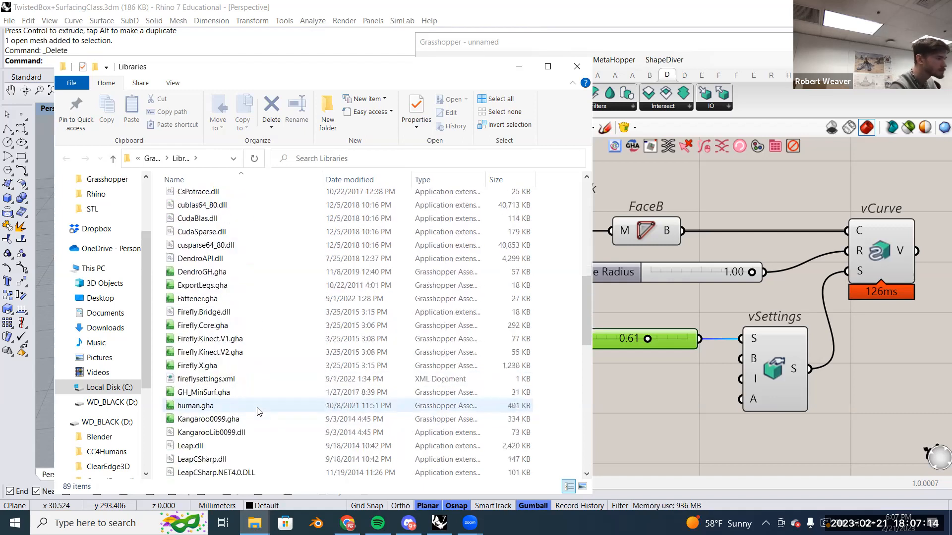
pyautogui.scroll(-10, 257, 409)
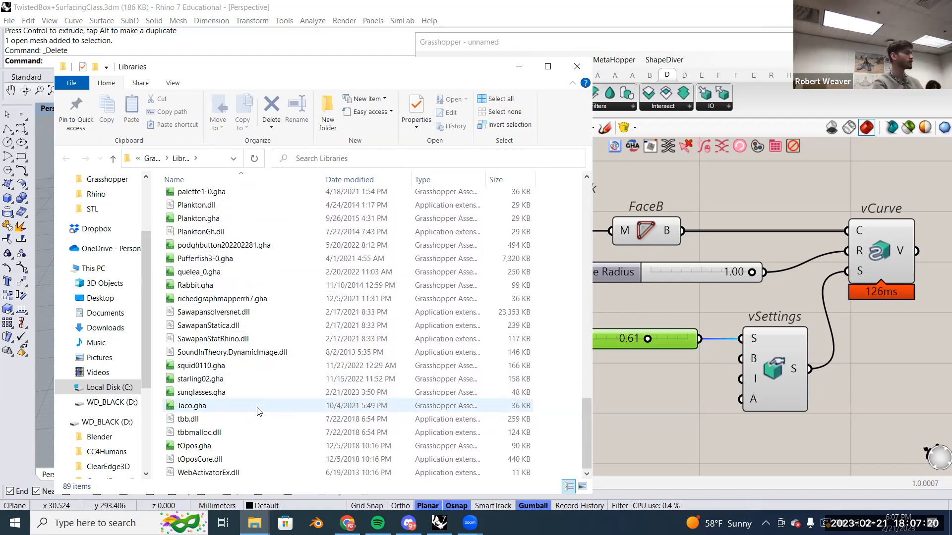
pyautogui.click(580, 67)
# Move the Curve Radius slider slightly down and to the left, closer to the Voxel Size slider.
pyautogui.moveTo(724, 208); pyautogui.dragTo(725, 218, button='right')
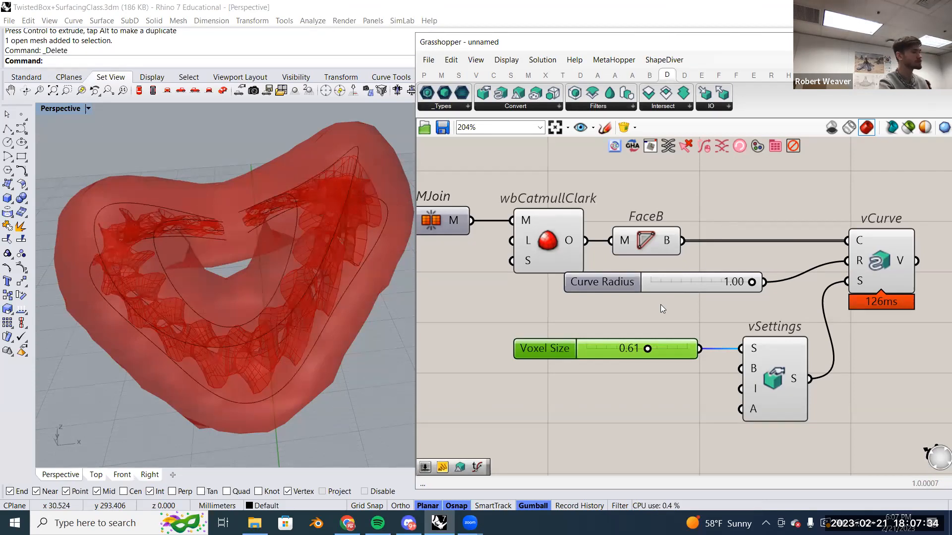
pyautogui.moveTo(653, 283); pyautogui.dragTo(644, 299)
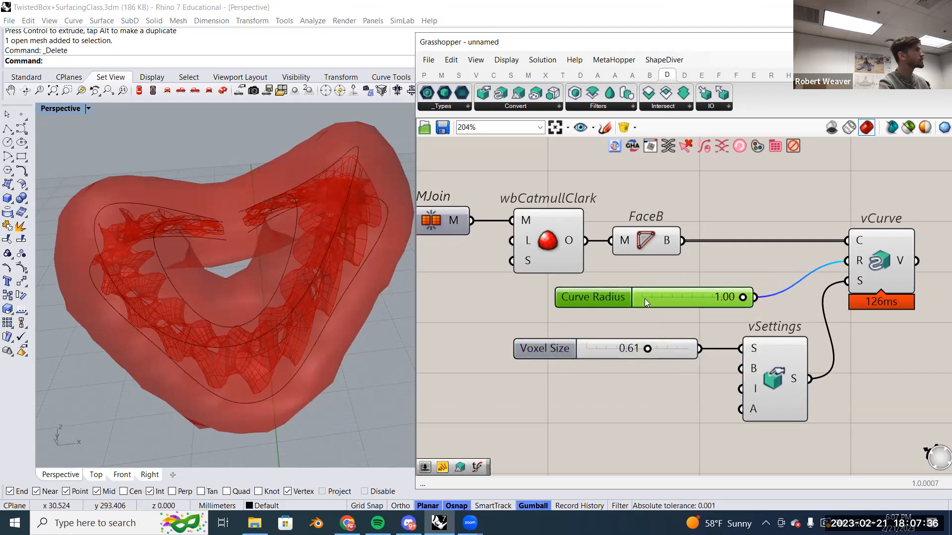
pyautogui.moveTo(832, 298); pyautogui.dragTo(749, 284, button='right')
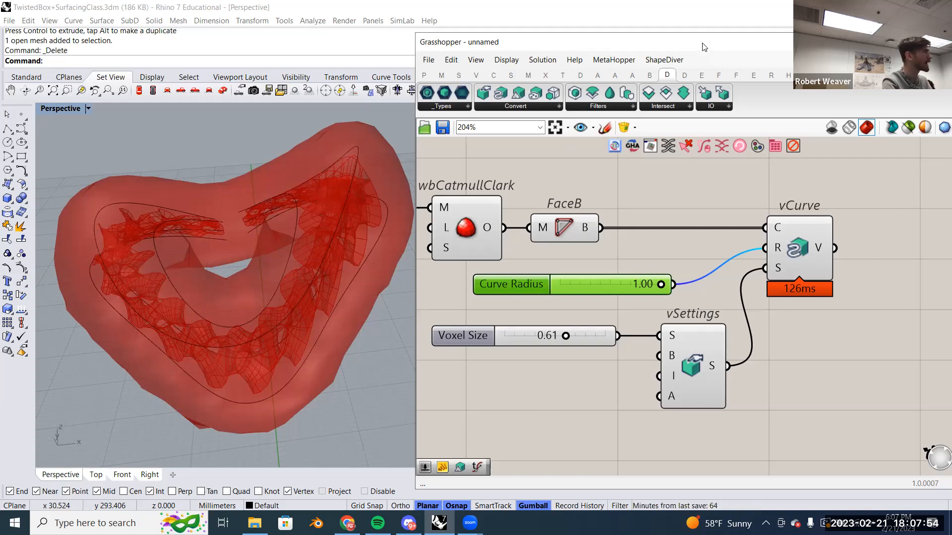
# Save the Grasshopper definition as TwistedBoxClassWIP in the DDWClassGHExamples folder.
pyautogui.moveTo(703, 32); pyautogui.dragTo(704, 60)
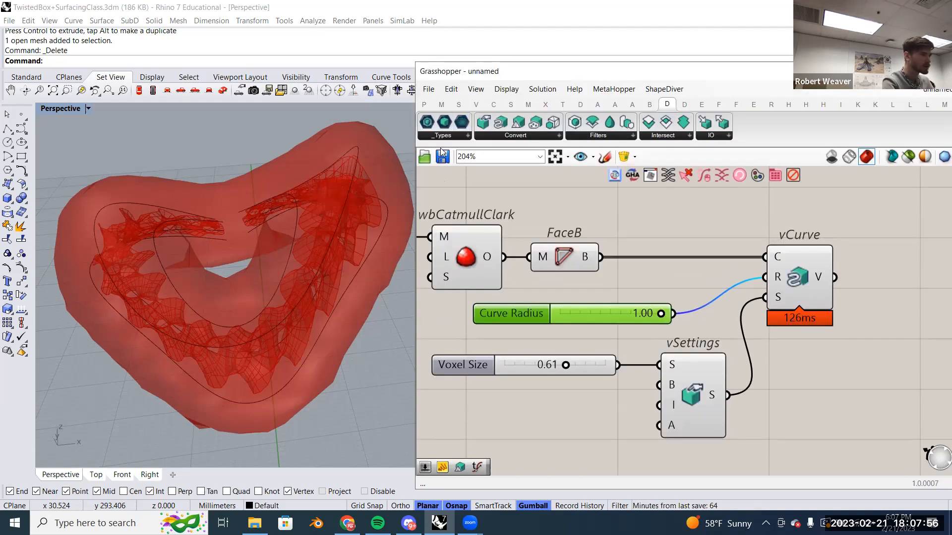
pyautogui.click(443, 157)
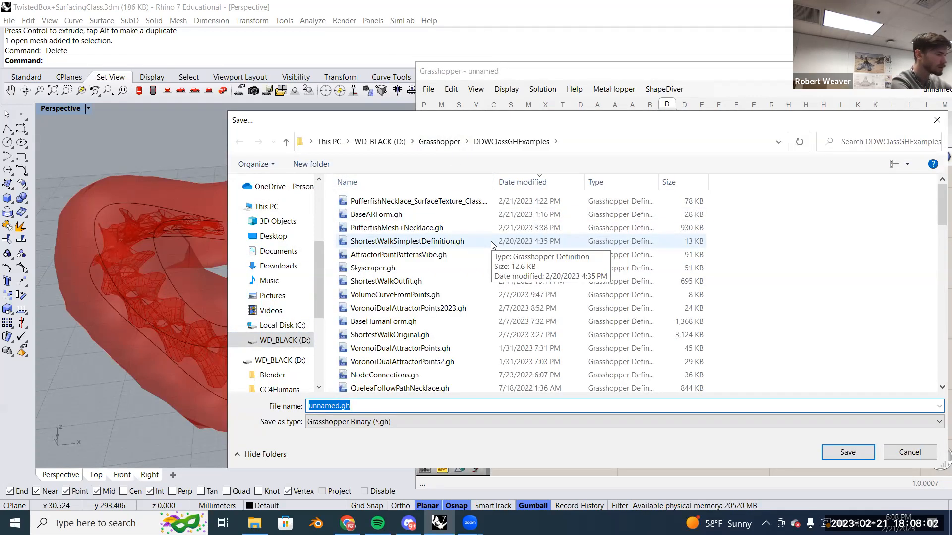
pyautogui.write('TwistedBo')
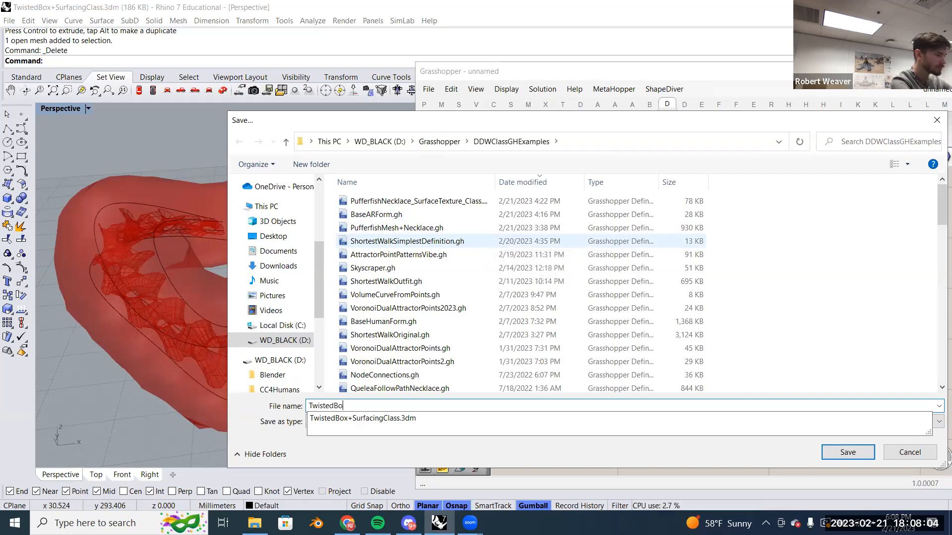
pyautogui.write('xClass')
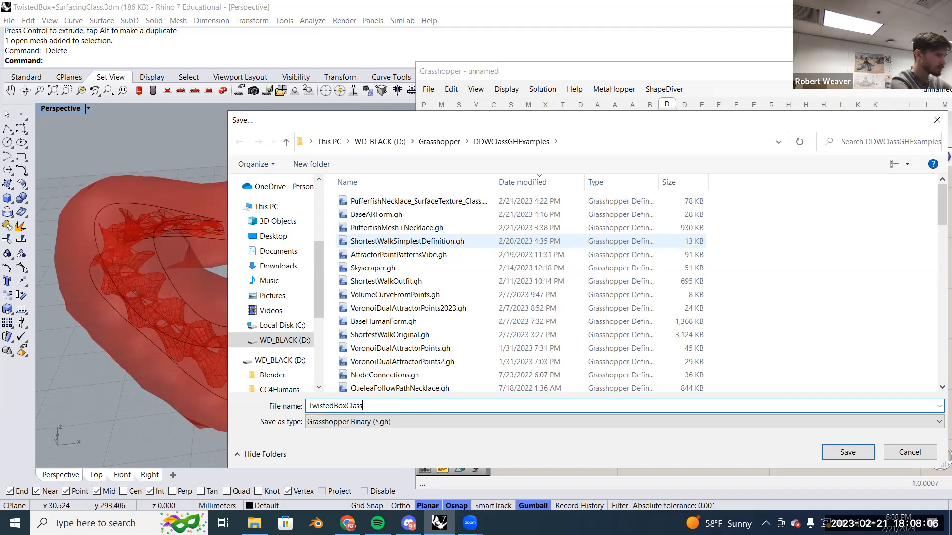
pyautogui.write('WIP')
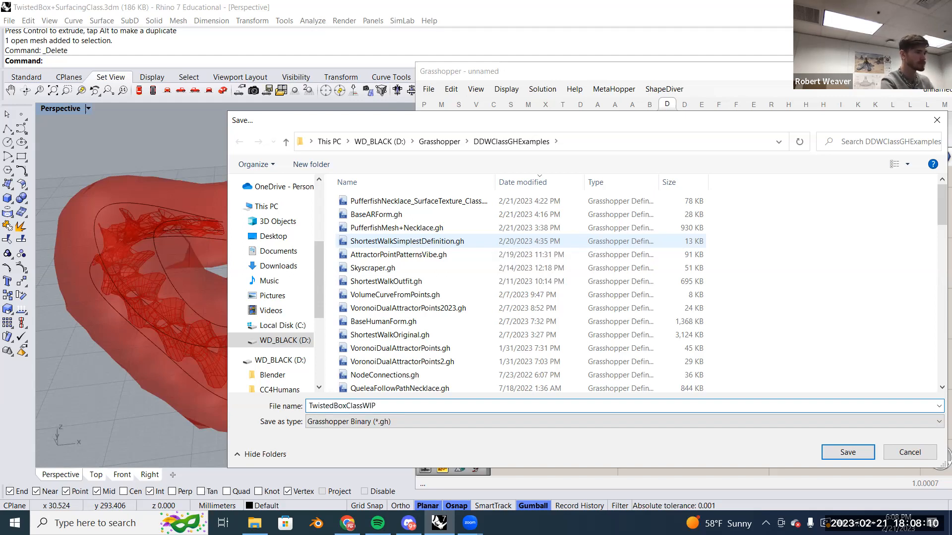
pyautogui.press('Return')
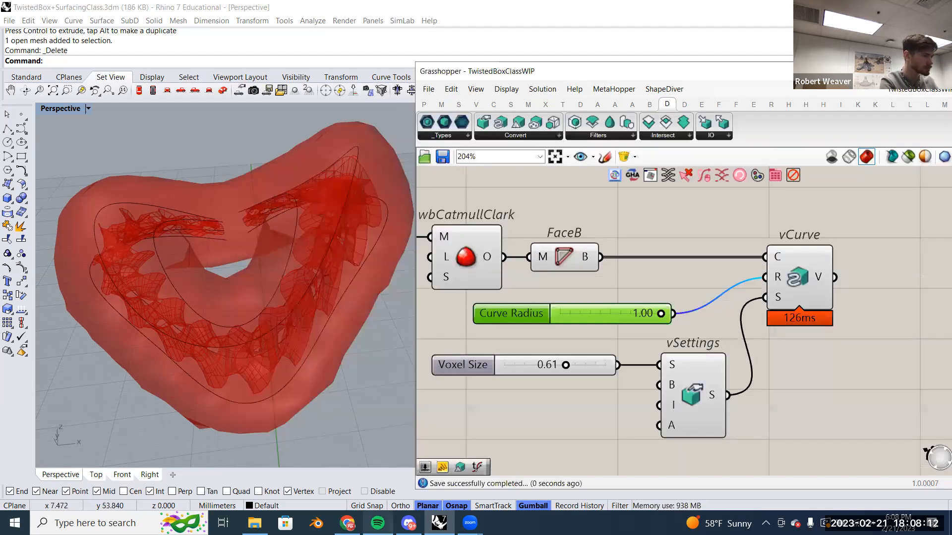
# Switch to Discord, post TwistedBoxClassWIP.gh in the file-sharing channel, and return to Grasshopper.
pyautogui.click(409, 523)
pyautogui.click(171, 270)
pyautogui.click(278, 452)
pyautogui.click(180, 91)
pyautogui.click(372, 277)
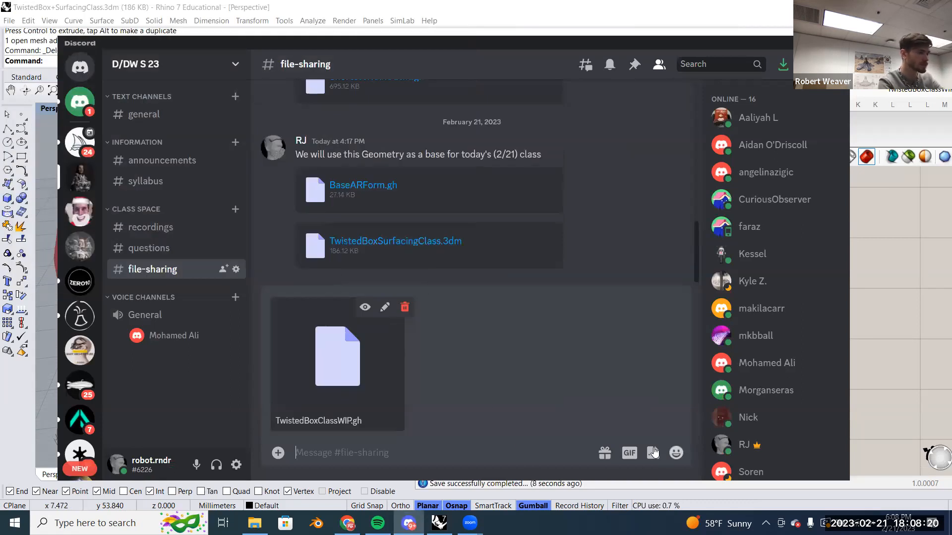
pyautogui.press('Return')
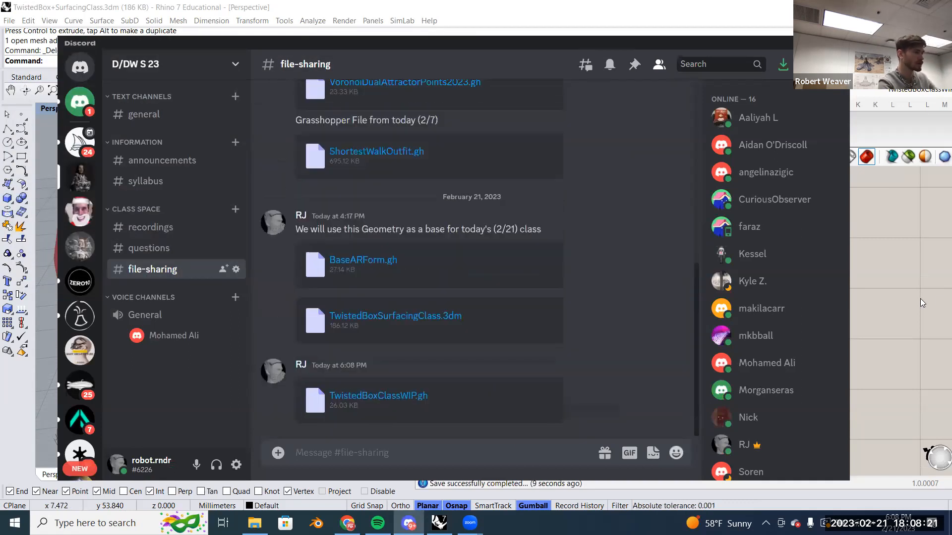
pyautogui.click(903, 321)
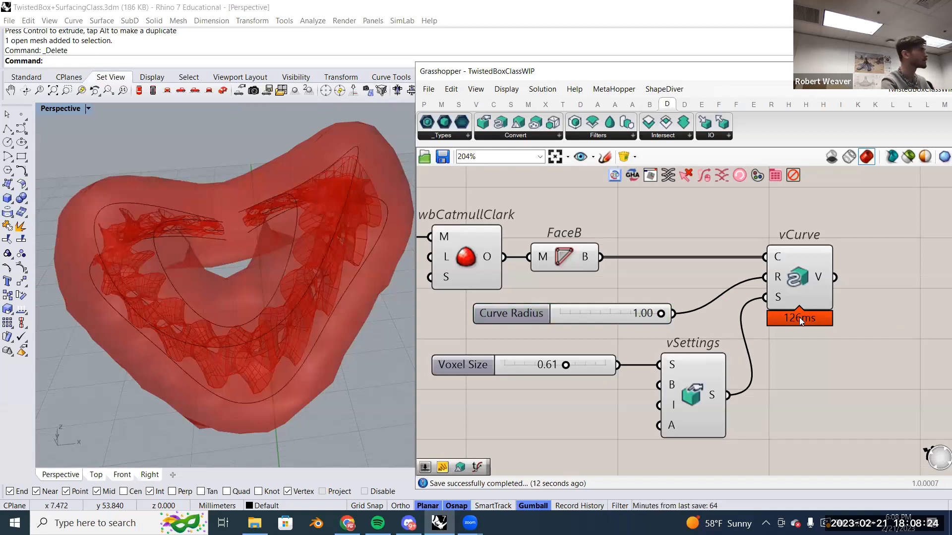
# Shift Curve To Volume, Create Settings and the Voxel Size slider slightly to the right of their current places.
pyautogui.scroll(-1, 782, 340)
pyautogui.scroll(-1, 780, 342)
pyautogui.click(805, 296)
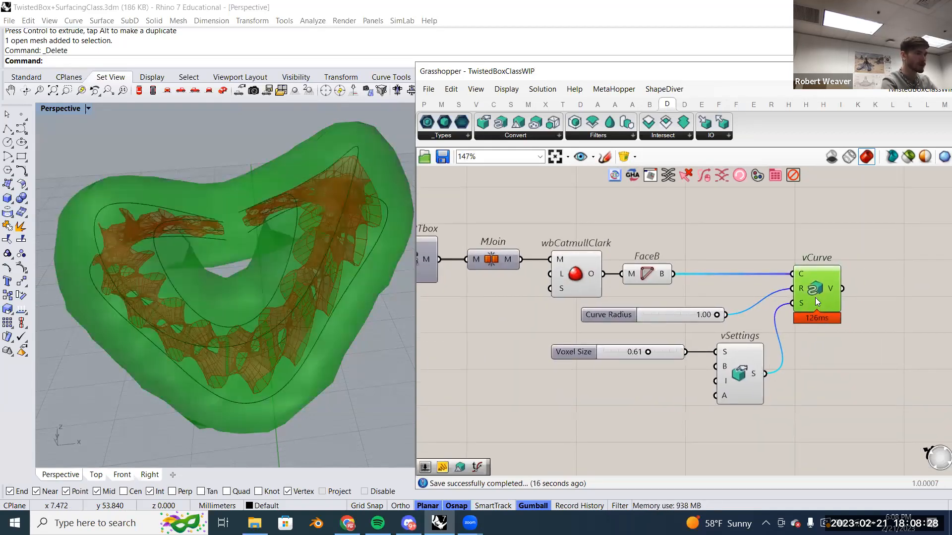
pyautogui.scroll(2, 823, 296)
pyautogui.click(752, 379)
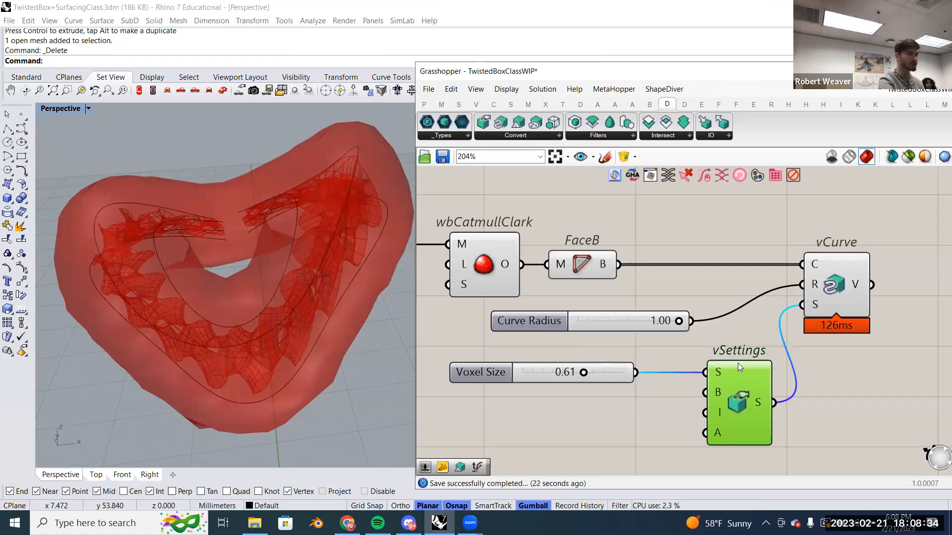
pyautogui.moveTo(623, 380); pyautogui.dragTo(647, 344, button='right')
pyautogui.moveTo(644, 341); pyautogui.dragTo(662, 341)
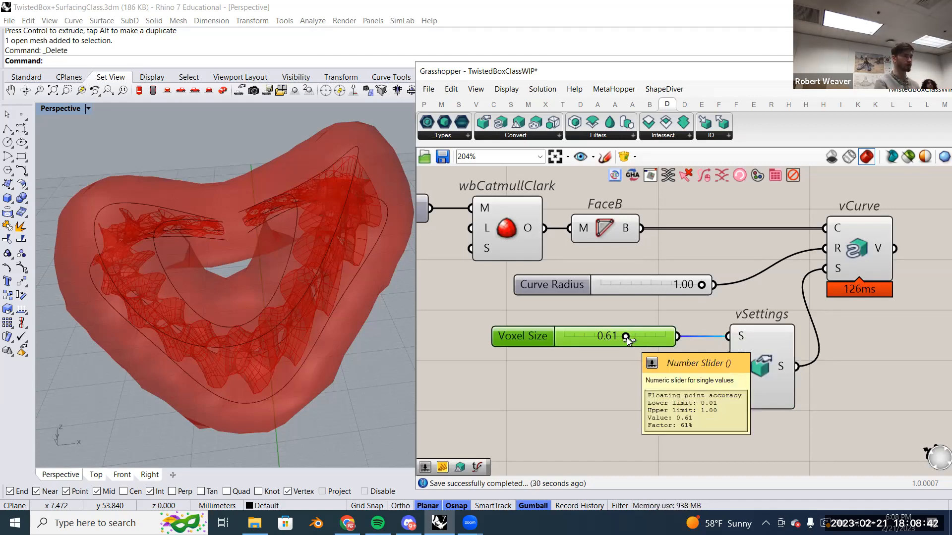
pyautogui.moveTo(695, 361); pyautogui.dragTo(730, 345, button='right')
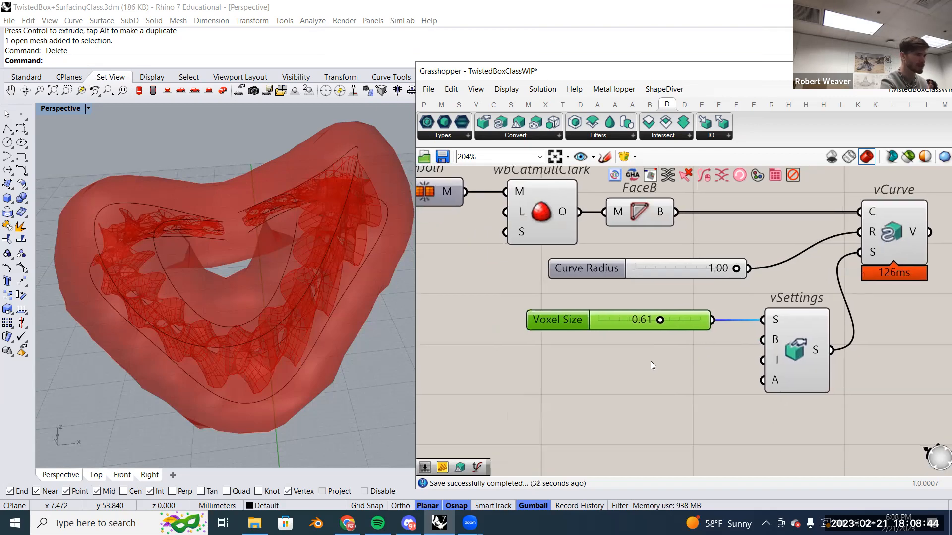
# Add a Division component below the Voxel Size slider.
pyautogui.doubleClick(651, 361)
pyautogui.write('/')
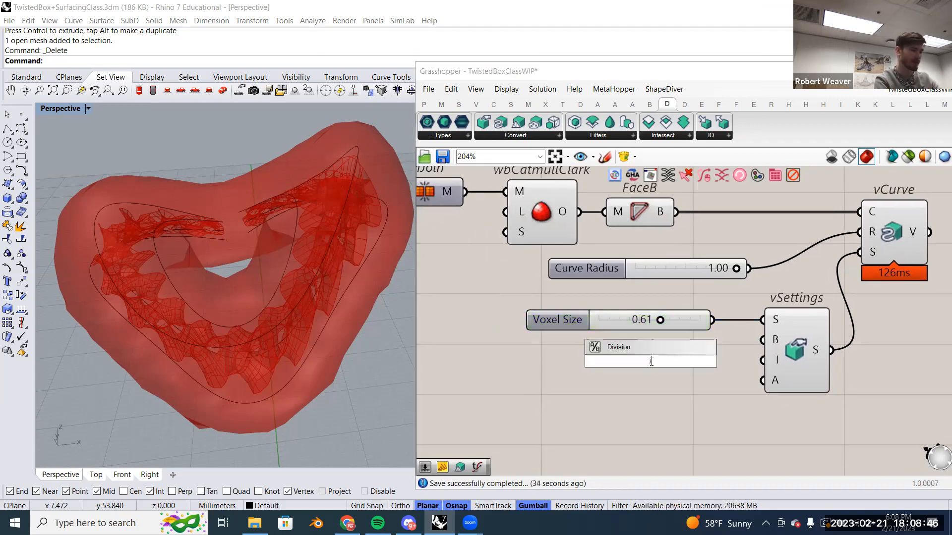
pyautogui.press('Return')
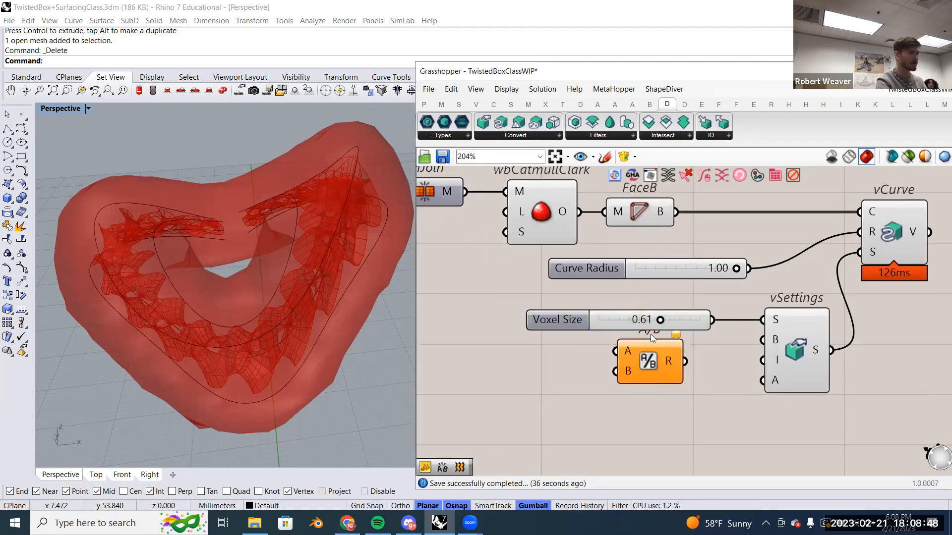
pyautogui.moveTo(650, 360); pyautogui.dragTo(663, 377)
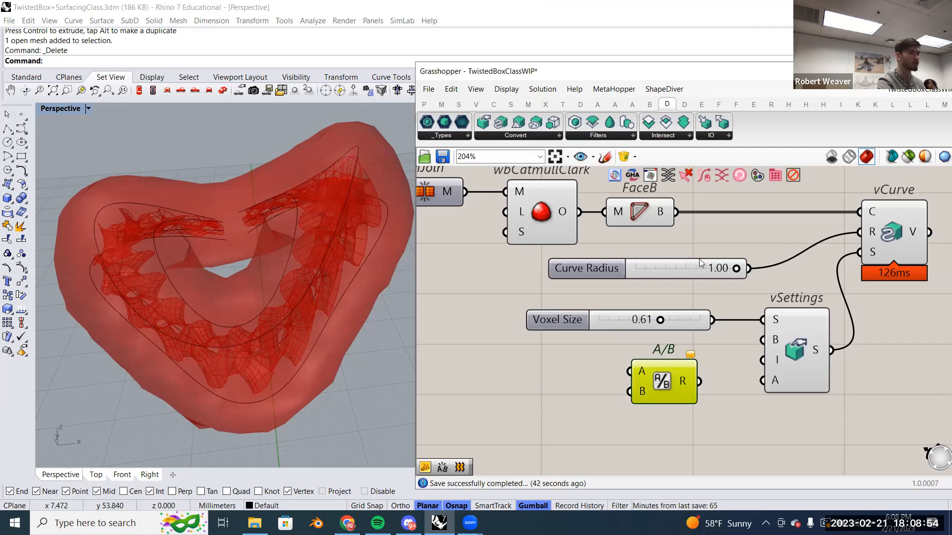
pyautogui.doubleClick(598, 385)
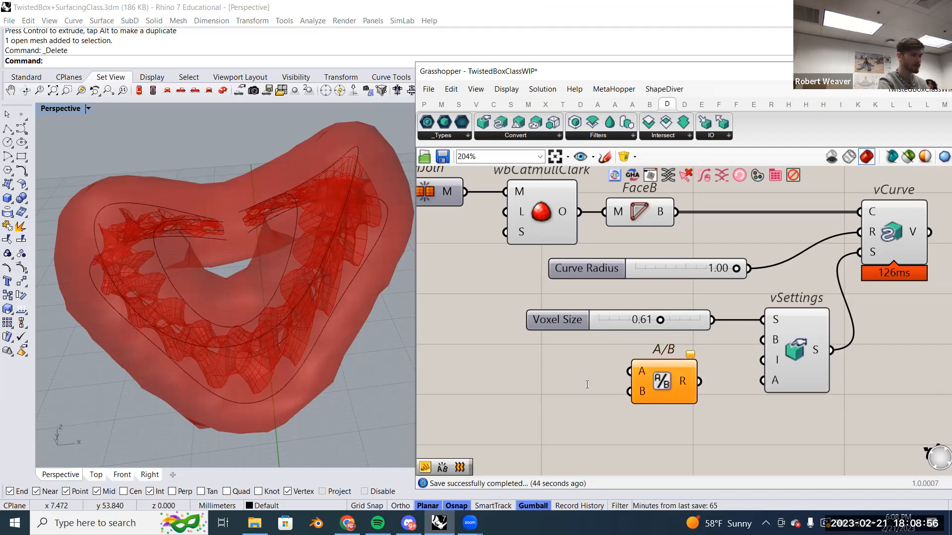
pyautogui.write('//')
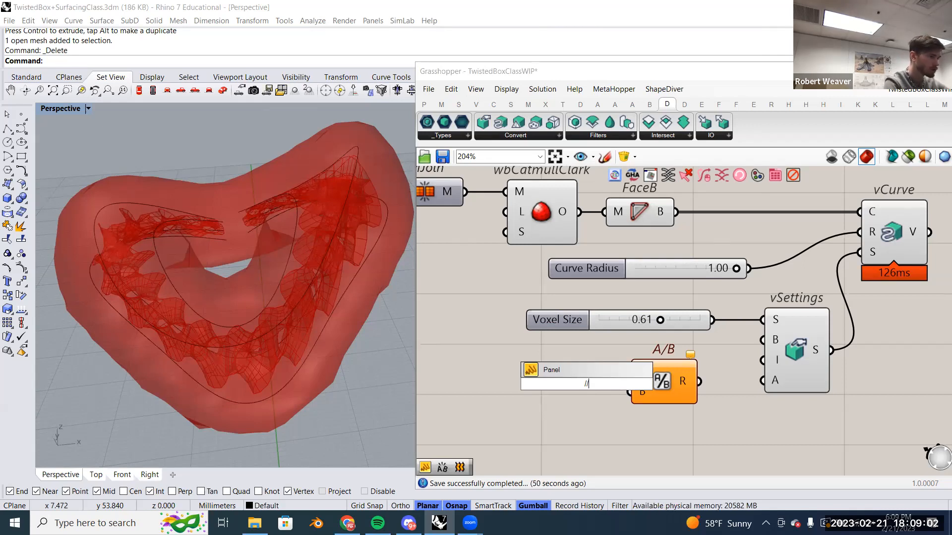
pyautogui.click(597, 421)
pyautogui.moveTo(588, 397); pyautogui.dragTo(602, 371, button='right')
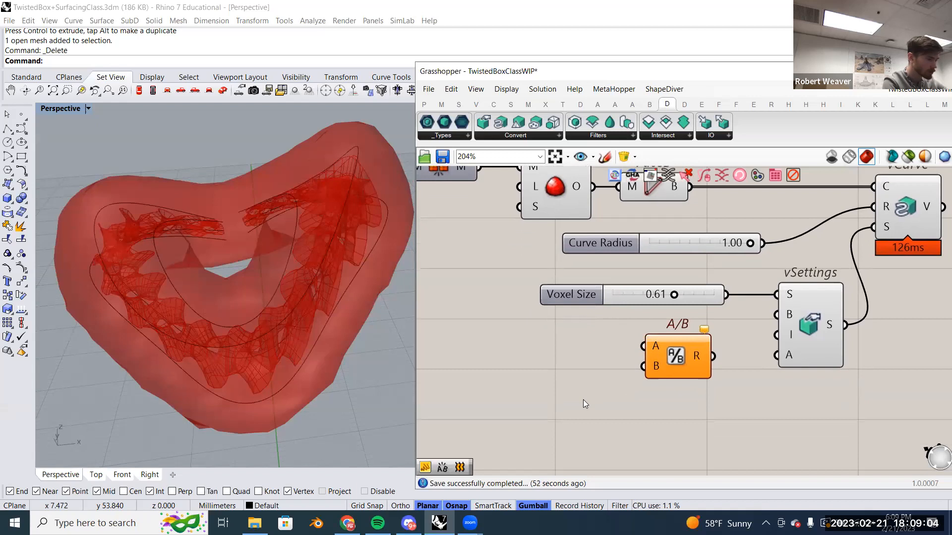
# Replace the Division component below the Voxel Size slider with a Multiplication component.
pyautogui.doubleClick(584, 400)
pyautogui.write('*')
pyautogui.press('Return')
pyautogui.click(673, 359)
pyautogui.press('Delete')
pyautogui.moveTo(589, 394); pyautogui.dragTo(670, 368)
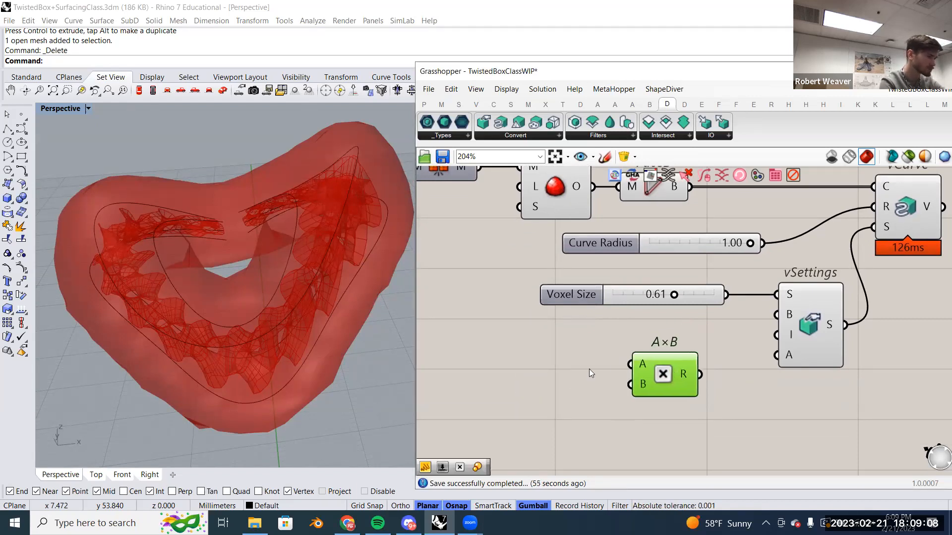
# Add a 0.34 number slider and connect it to the B input of the Multiplication component.
pyautogui.doubleClick(558, 366)
pyautogui.write('.34')
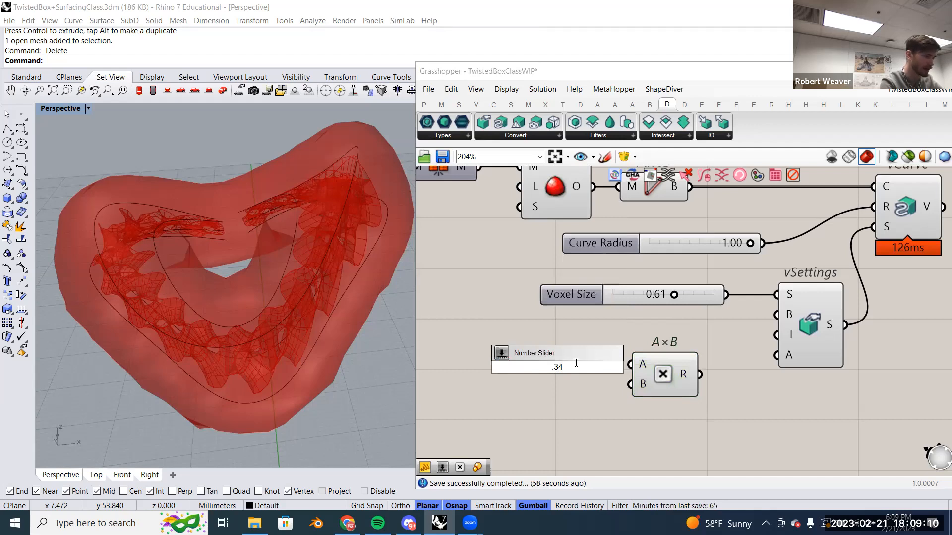
pyautogui.press('Return')
pyautogui.moveTo(613, 368); pyautogui.dragTo(587, 386)
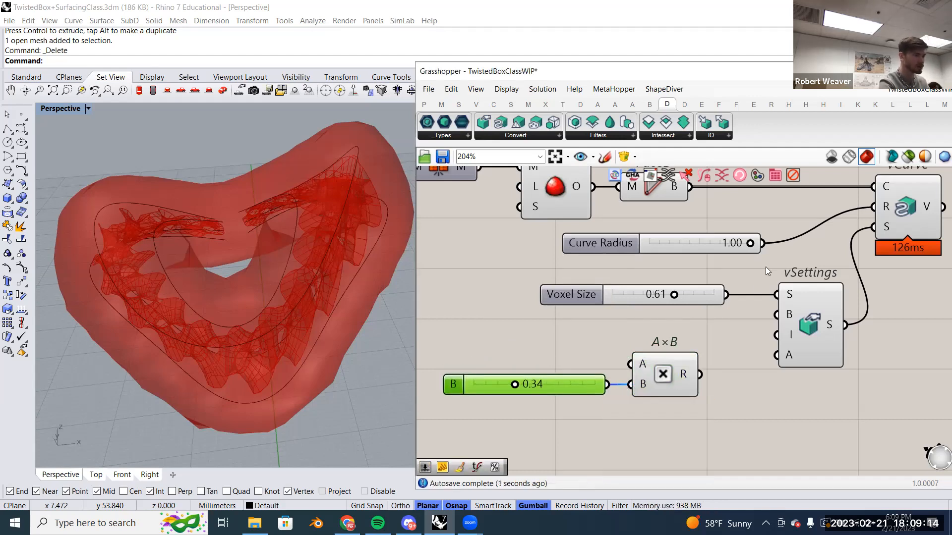
# Replace the Voxel Size slider feeding Create Settings with the product of the Curve Radius slider and the 0.34 slider.
pyautogui.moveTo(762, 243); pyautogui.dragTo(629, 364)
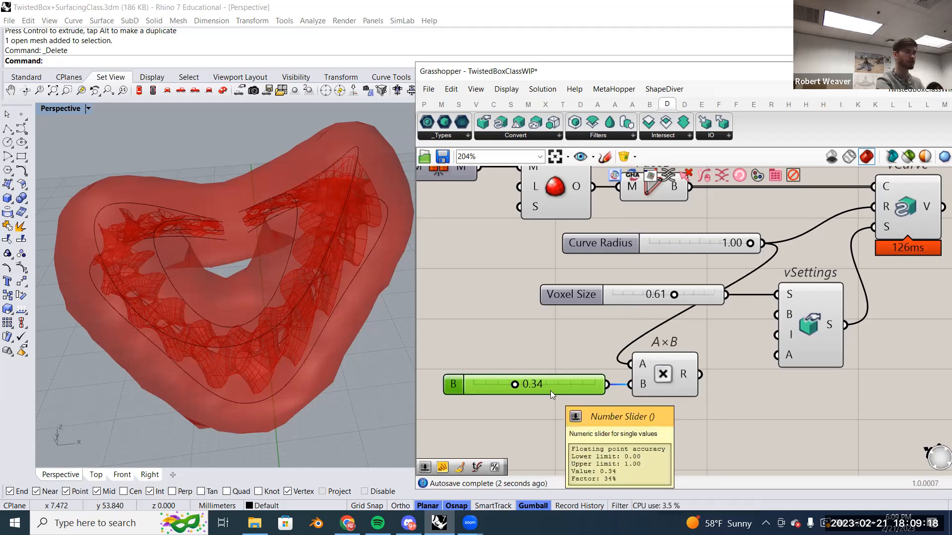
pyautogui.moveTo(699, 375); pyautogui.dragTo(781, 297)
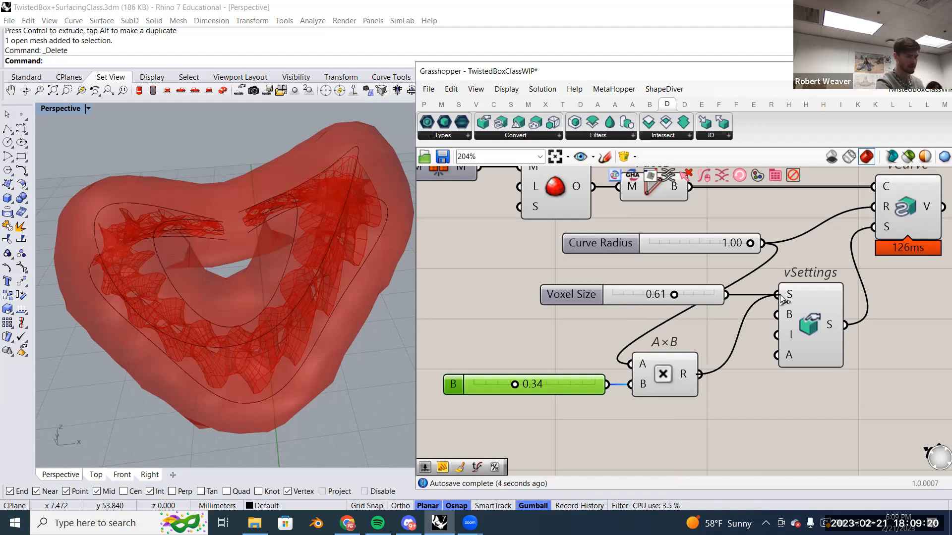
pyautogui.click(605, 293)
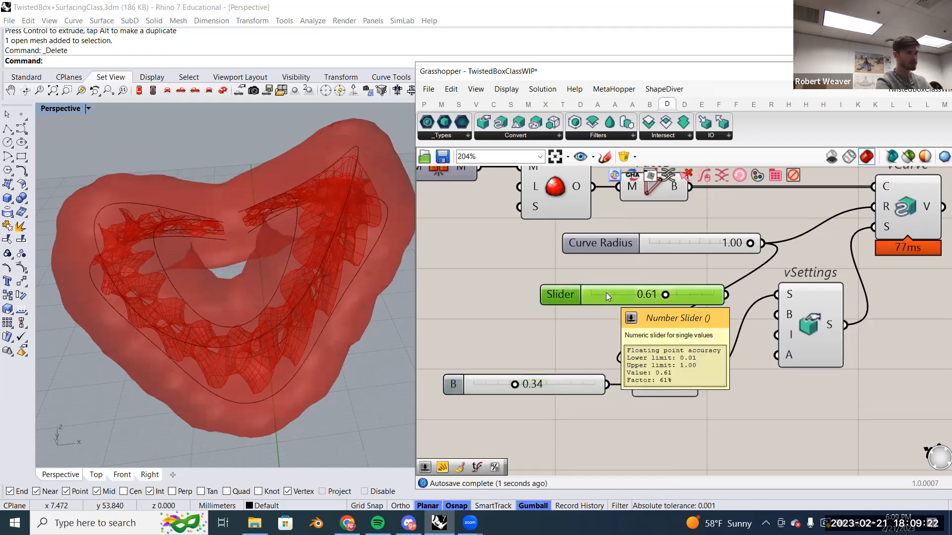
pyautogui.press('Delete')
# Move the Multiplication component and its 0.34 slider beside Create Settings, and shift the radius slider left above them.
pyautogui.moveTo(595, 365); pyautogui.dragTo(720, 318)
pyautogui.moveTo(700, 252); pyautogui.dragTo(591, 259)
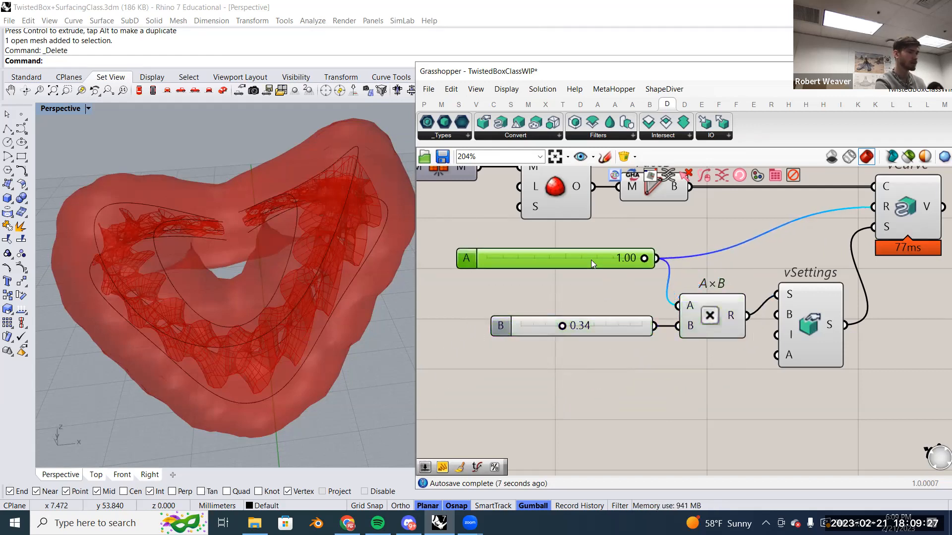
pyautogui.doubleClick(671, 372)
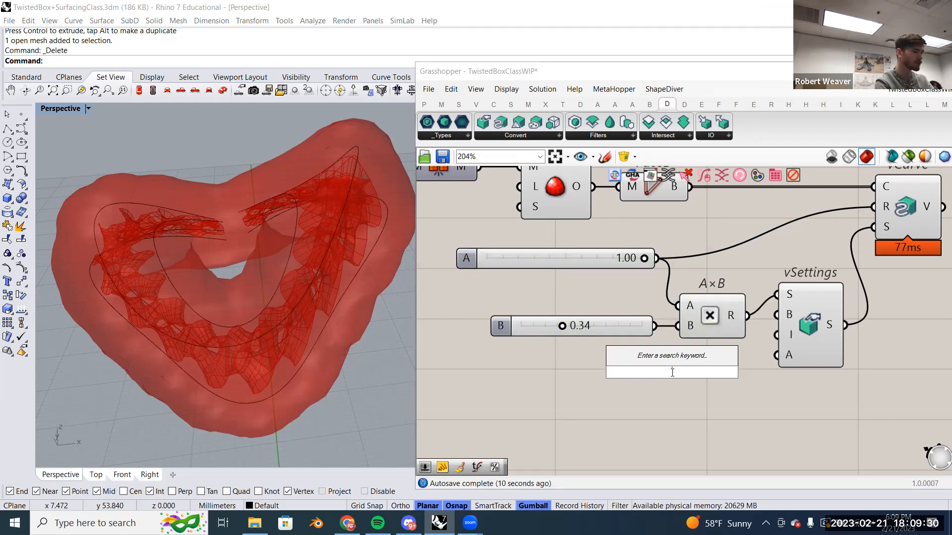
pyautogui.write('*')
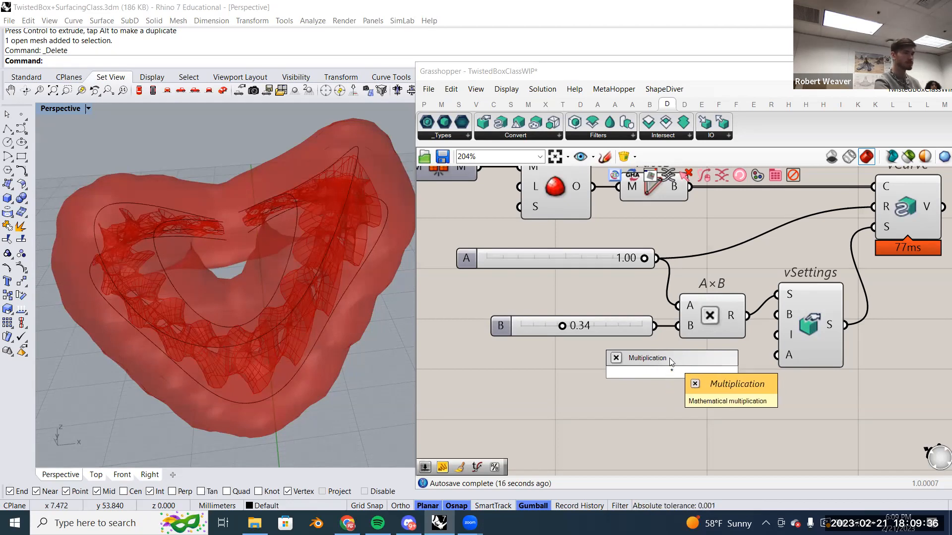
pyautogui.doubleClick(678, 410)
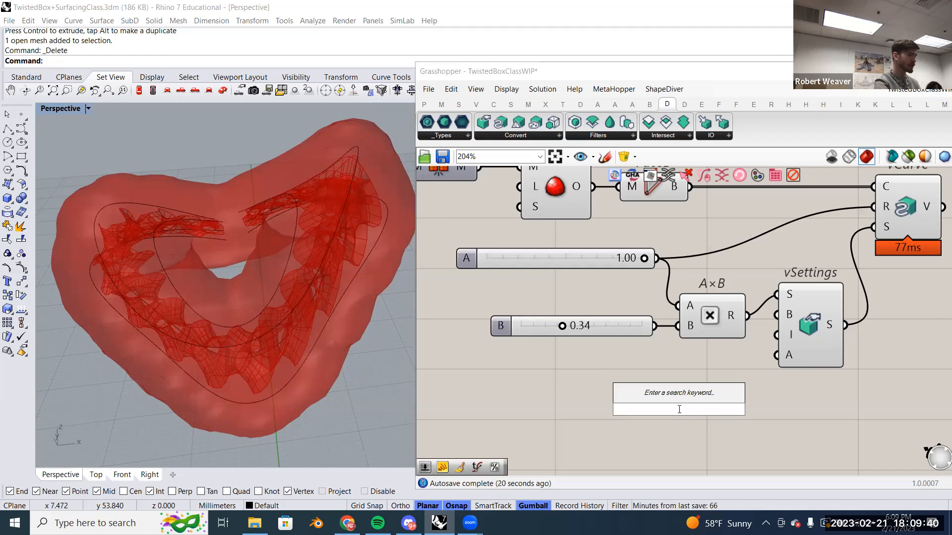
pyautogui.write('.34')
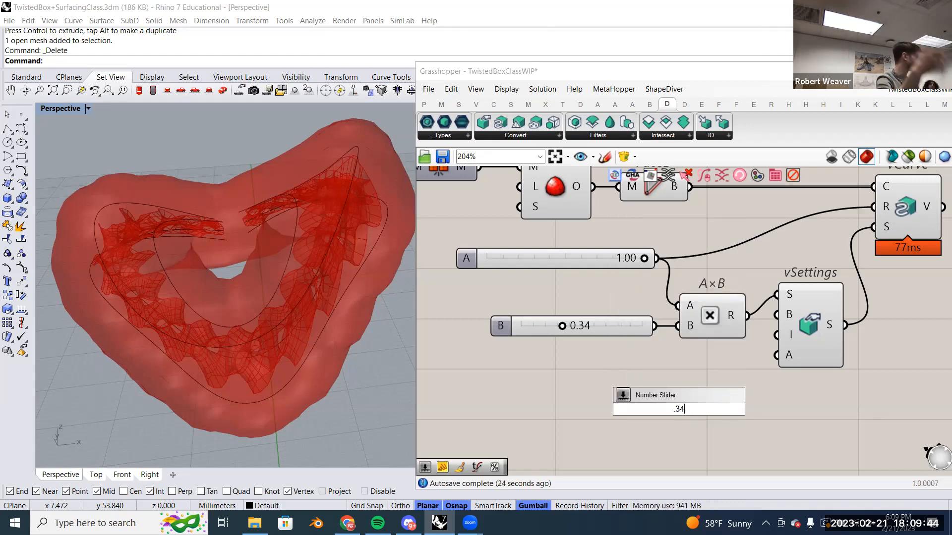
pyautogui.doubleClick(514, 406)
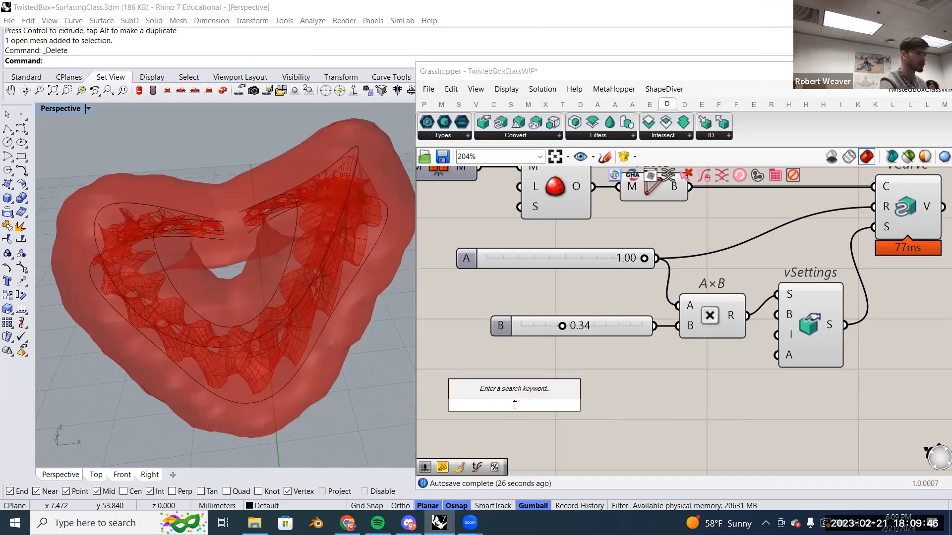
pyautogui.write('.01..1')
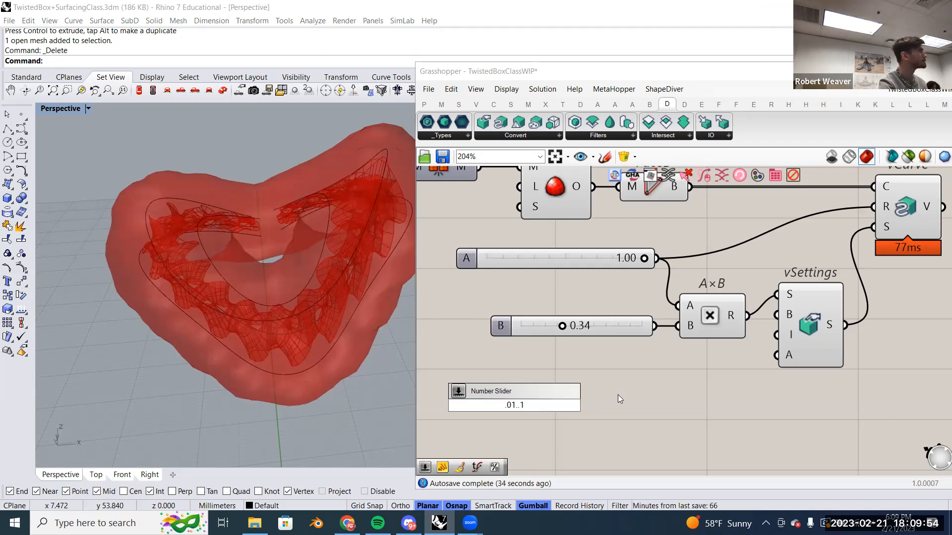
pyautogui.moveTo(700, 381); pyautogui.dragTo(682, 382, button='right')
pyautogui.moveTo(685, 381); pyautogui.dragTo(577, 305)
pyautogui.click(597, 383)
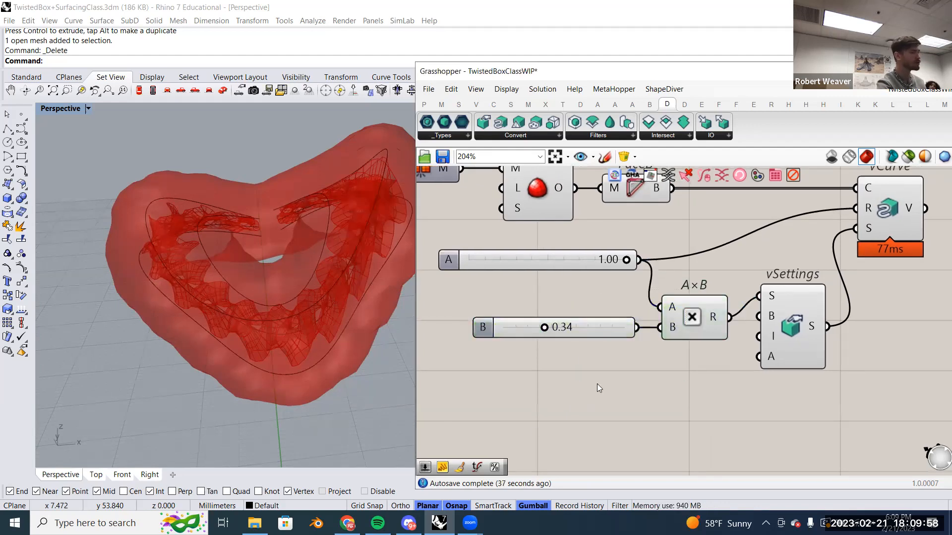
# Reduce the curve radius slider feeding Curve To Volume to 0.11.
pyautogui.click(604, 330)
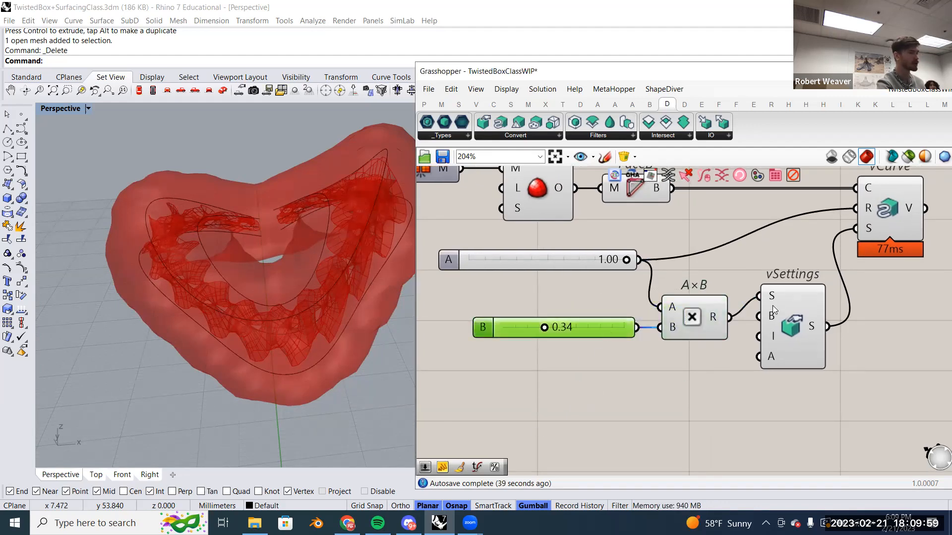
pyautogui.click(573, 258)
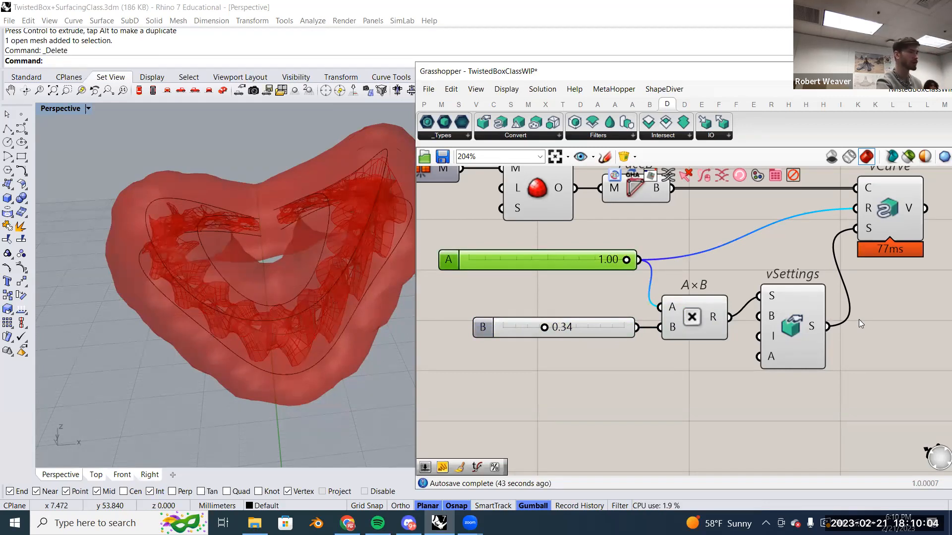
pyautogui.moveTo(630, 260); pyautogui.dragTo(660, 279, button='right')
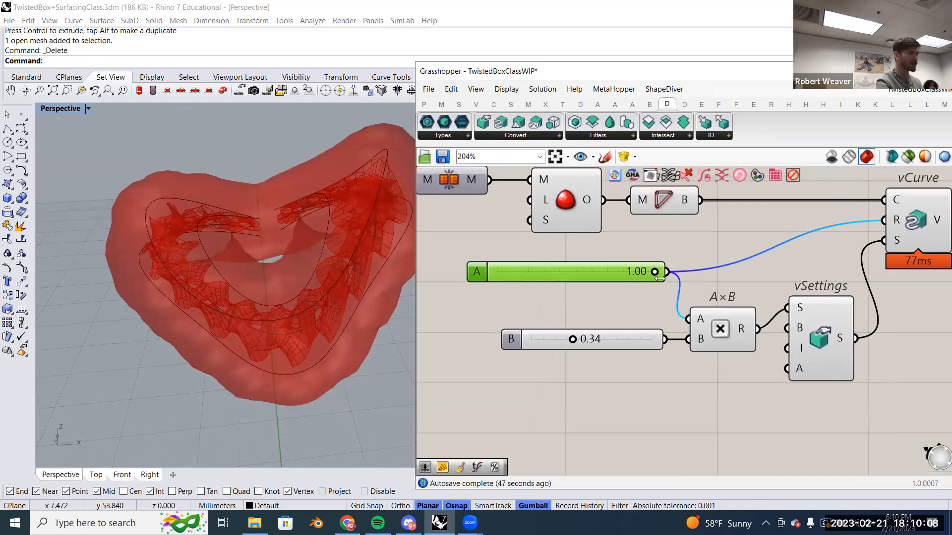
pyautogui.moveTo(653, 272); pyautogui.dragTo(549, 268)
pyautogui.moveTo(737, 254); pyautogui.dragTo(727, 270, button='right')
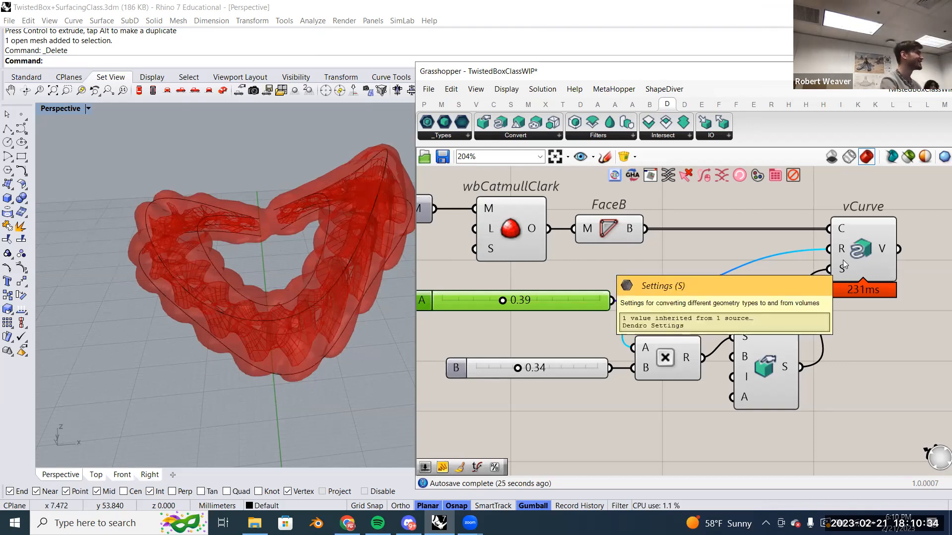
pyautogui.moveTo(642, 320); pyautogui.dragTo(687, 282, button='right')
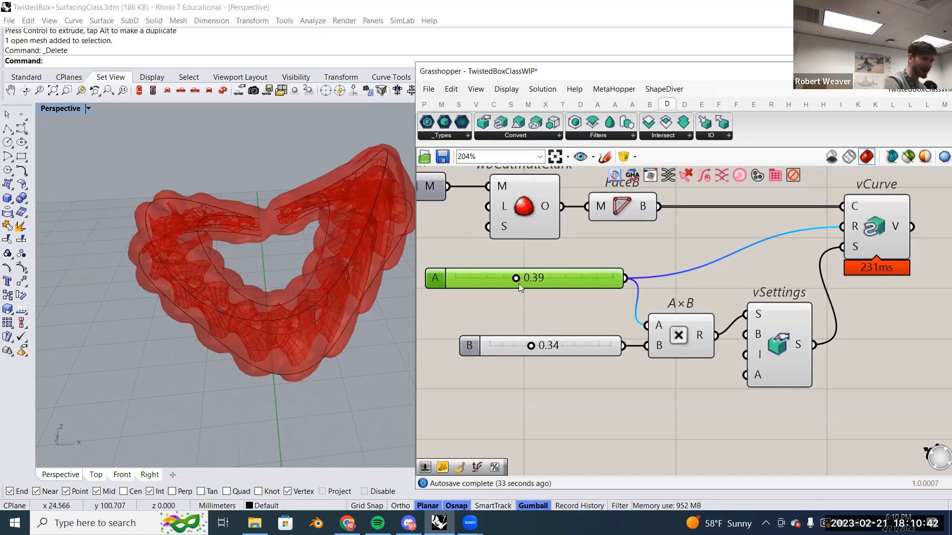
pyautogui.moveTo(515, 282); pyautogui.dragTo(491, 279)
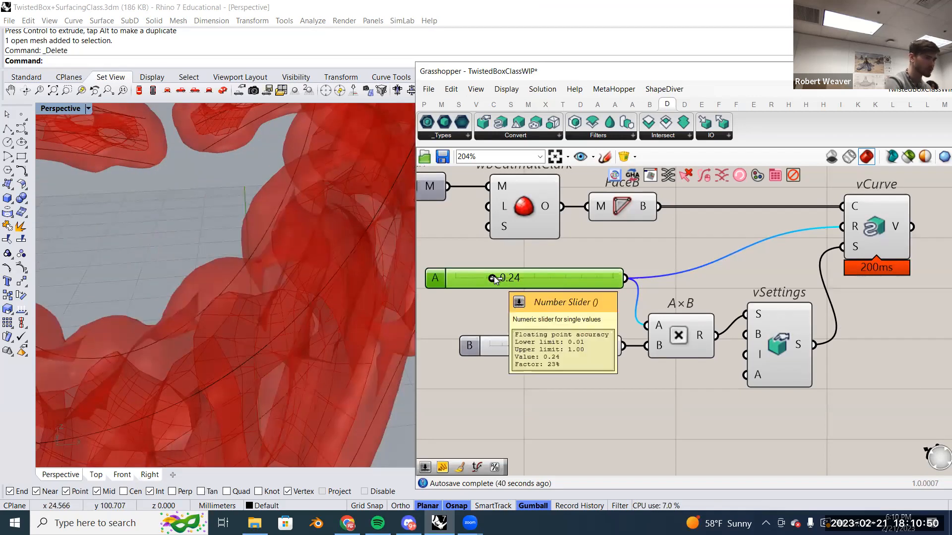
pyautogui.moveTo(494, 279); pyautogui.dragTo(470, 281)
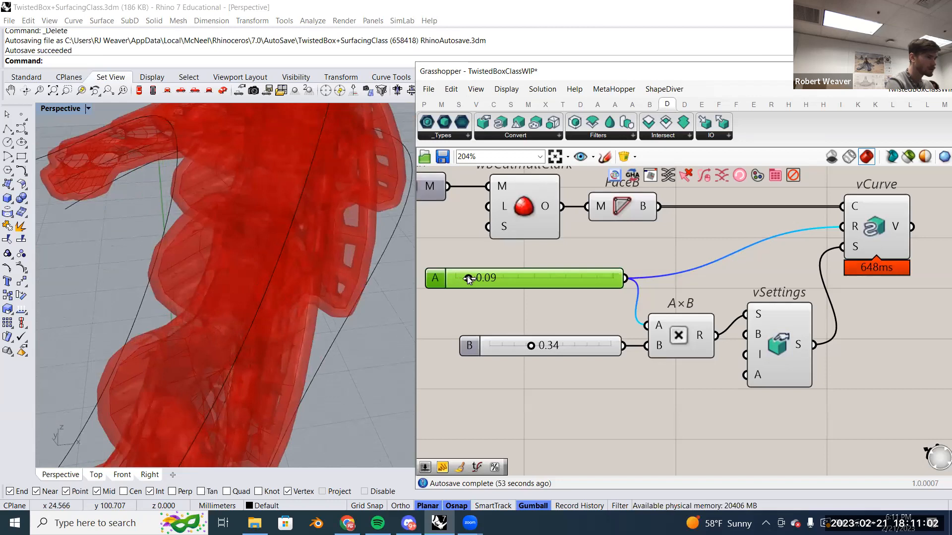
pyautogui.moveTo(469, 279); pyautogui.dragTo(472, 279)
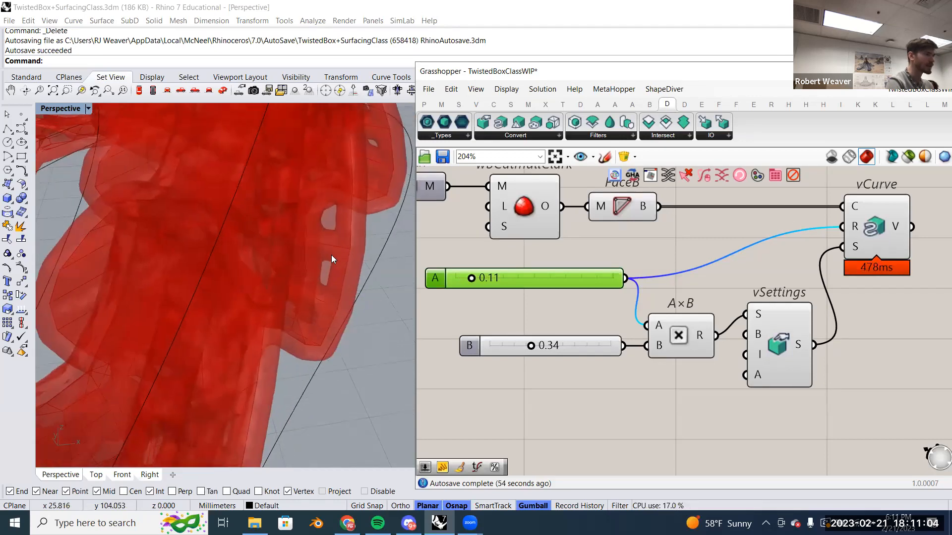
# Examine the small openings along the edge and the overall shape of the curve-based volume in the Rhino viewport.
pyautogui.moveTo(334, 261)
pyautogui.mouseDown(button='right')
pyautogui.moveTo(350, 287)
pyautogui.moveTo(329, 232)
pyautogui.moveTo(261, 247)
pyautogui.moveTo(328, 264)
pyautogui.moveTo(330, 249)
pyautogui.mouseUp(button='right')
pyautogui.scroll(5, 314, 252)
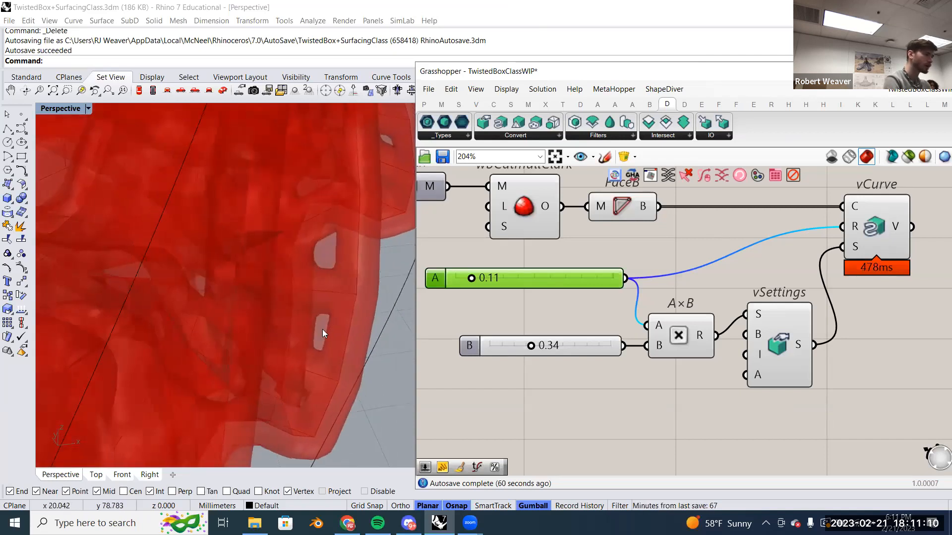
pyautogui.scroll(-6, 329, 272)
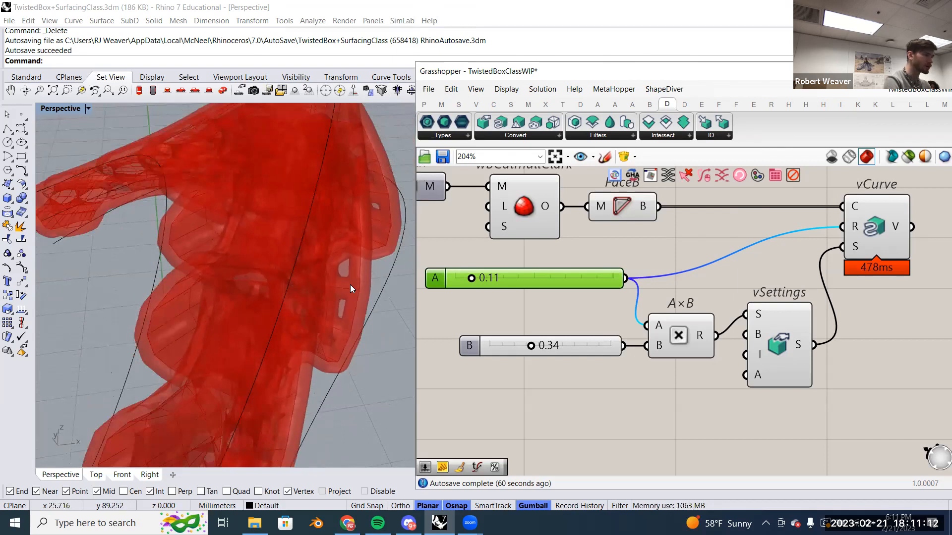
pyautogui.scroll(-5, 350, 284)
pyautogui.scroll(4, 350, 284)
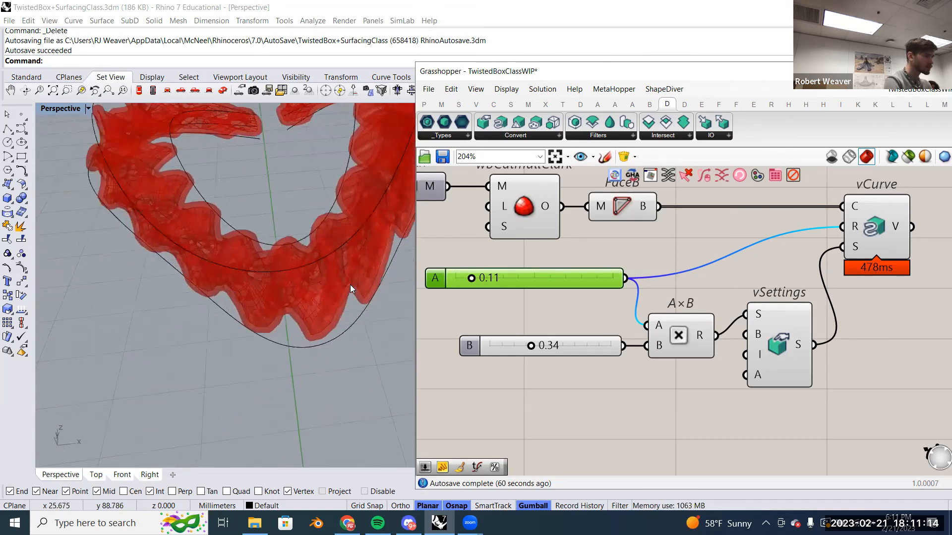
pyautogui.moveTo(350, 284); pyautogui.dragTo(350, 285, button='right')
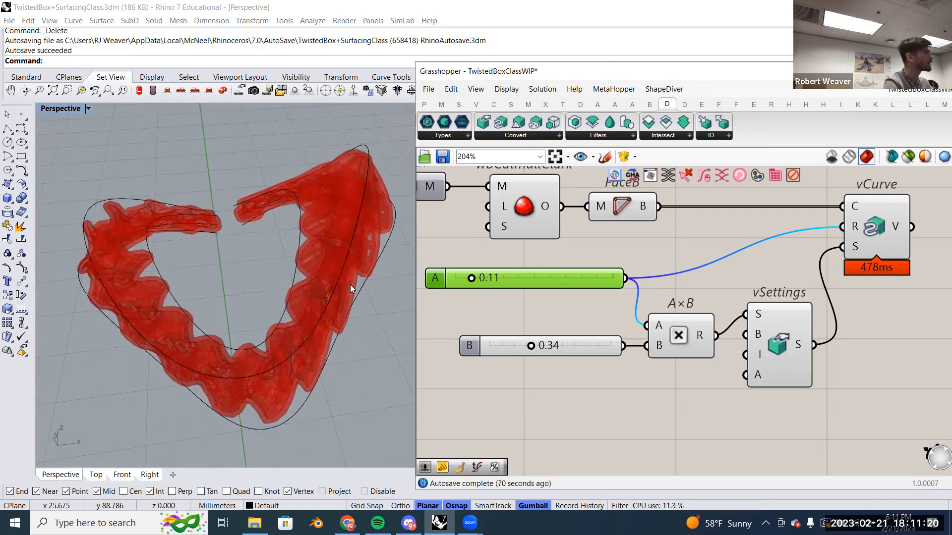
pyautogui.moveTo(350, 284); pyautogui.dragTo(350, 284, button='right')
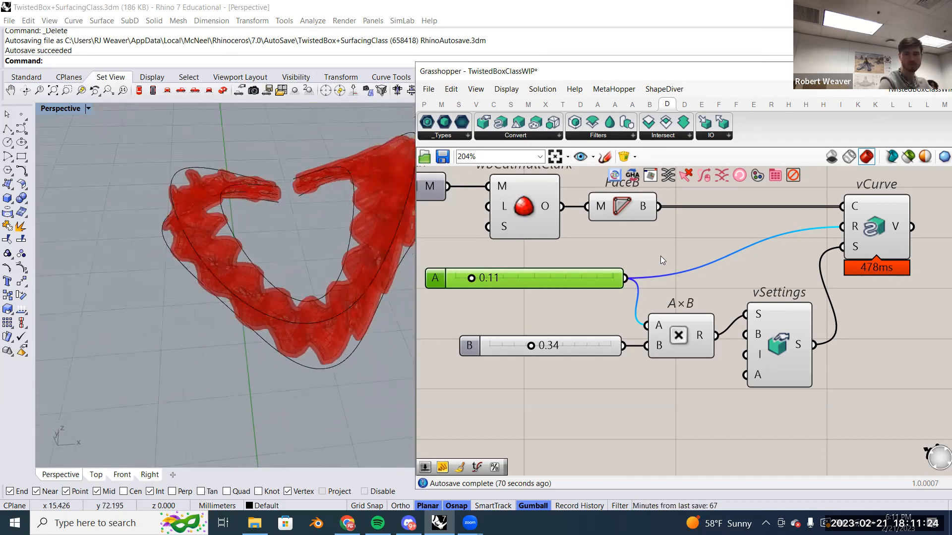
# Add a Dendro Smooth Volume component to the right of Curve To Volume.
pyautogui.scroll(-2, 805, 250)
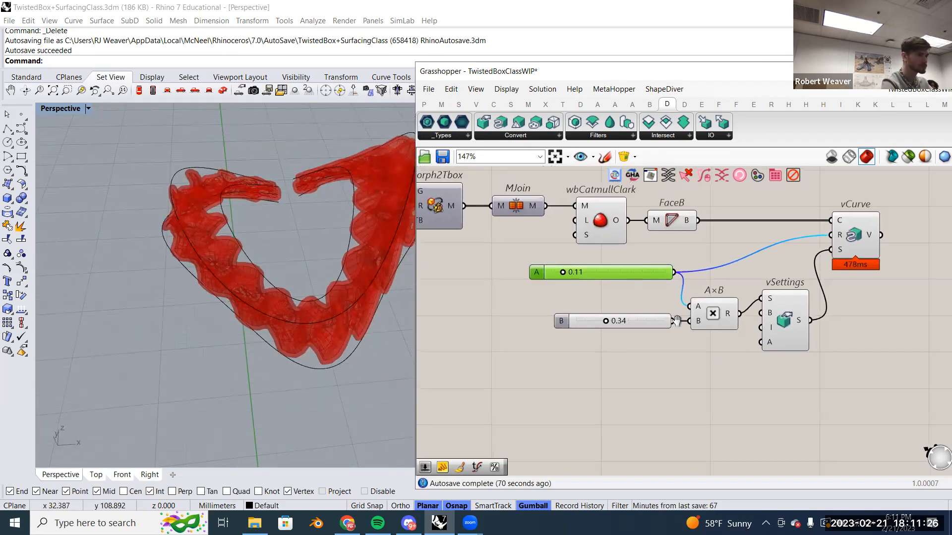
pyautogui.moveTo(806, 251); pyautogui.dragTo(667, 303, button='right')
pyautogui.click(715, 292)
pyautogui.scroll(2, 788, 274)
pyautogui.moveTo(789, 273); pyautogui.dragTo(682, 263, button='right')
pyautogui.click(702, 269)
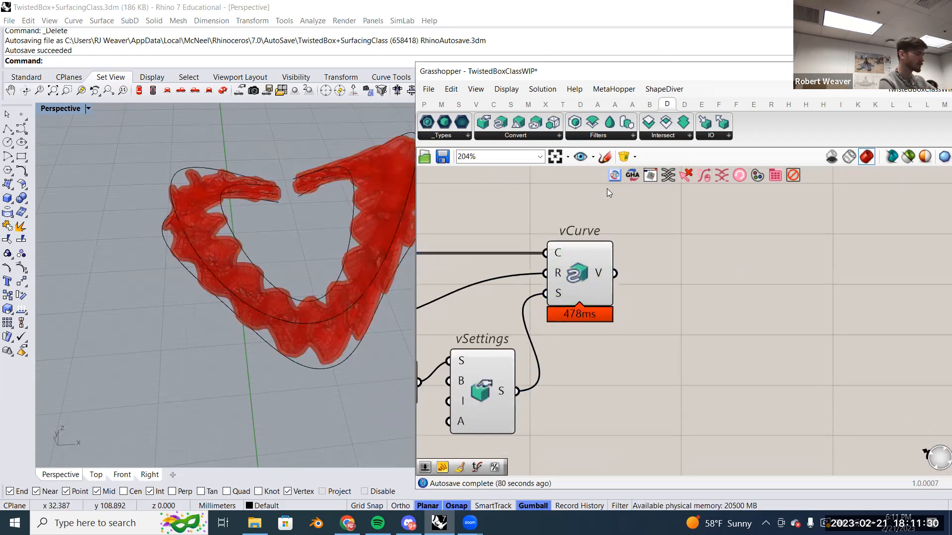
pyautogui.moveTo(656, 304); pyautogui.dragTo(518, 218)
pyautogui.click(674, 305)
pyautogui.moveTo(609, 122); pyautogui.dragTo(695, 299)
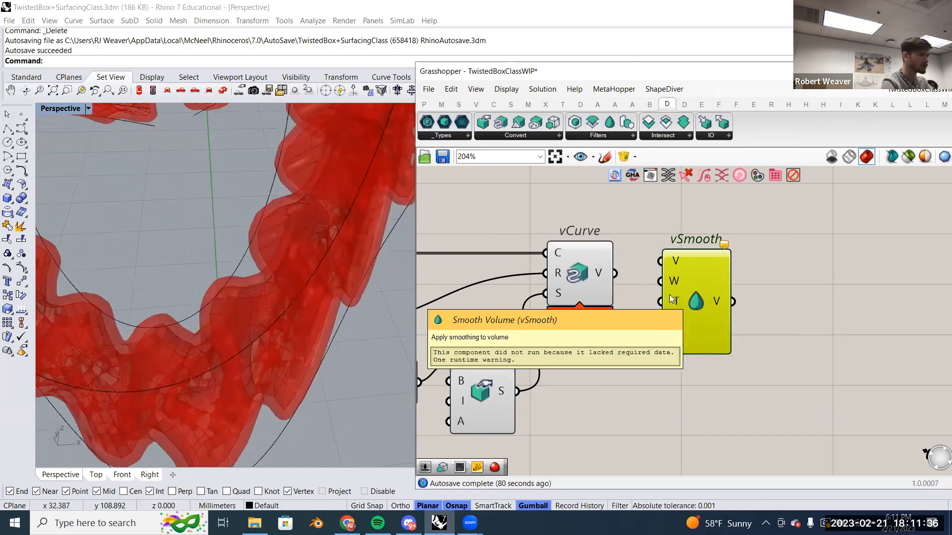
# Connect the Curve To Volume output to the V input of Smooth Volume and move the component closer in line with it.
pyautogui.moveTo(615, 273); pyautogui.dragTo(661, 261)
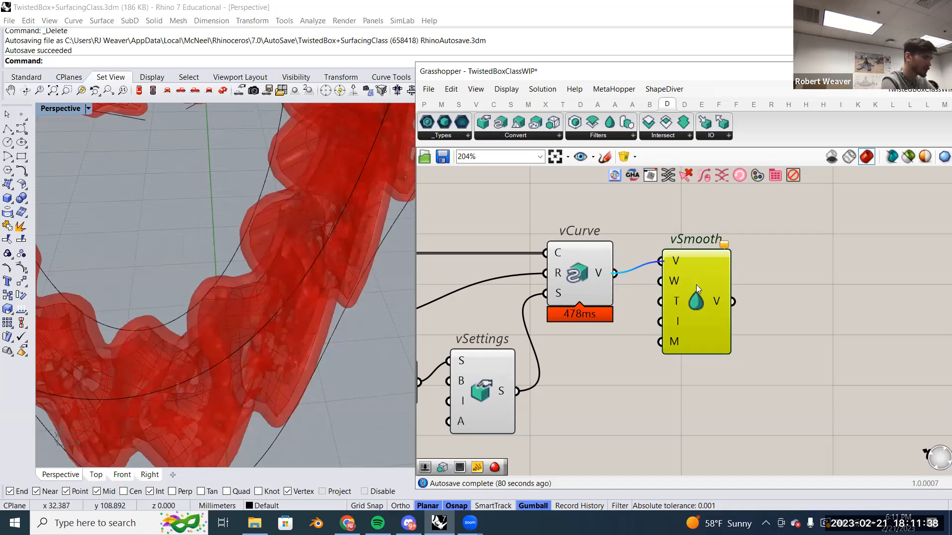
pyautogui.moveTo(676, 299); pyautogui.dragTo(655, 311)
pyautogui.click(616, 285)
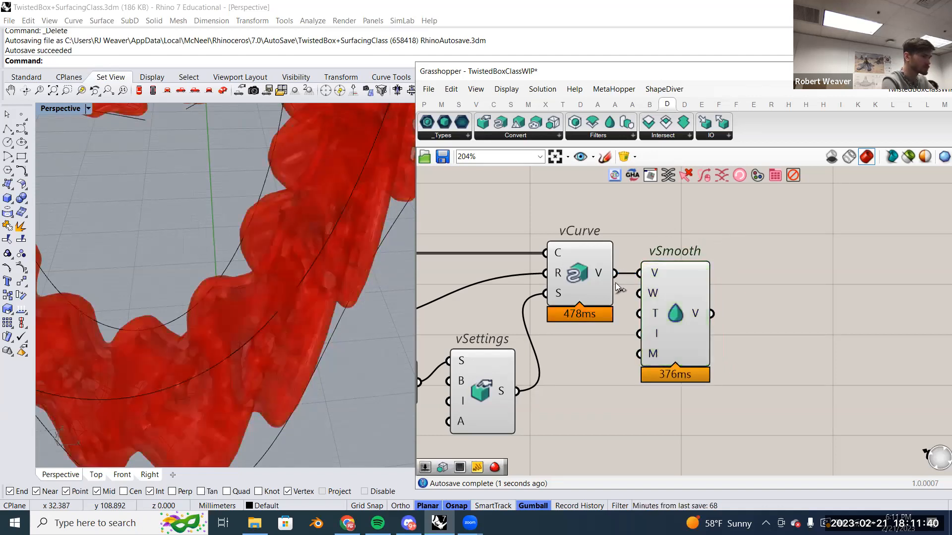
# Turn off the preview of the components from Catmull-Clark through Curve To Volume, leaving Smooth Volume previewed.
pyautogui.scroll(-4, 614, 283)
pyautogui.moveTo(710, 364); pyautogui.dragTo(504, 222)
pyautogui.rightClick(505, 222)
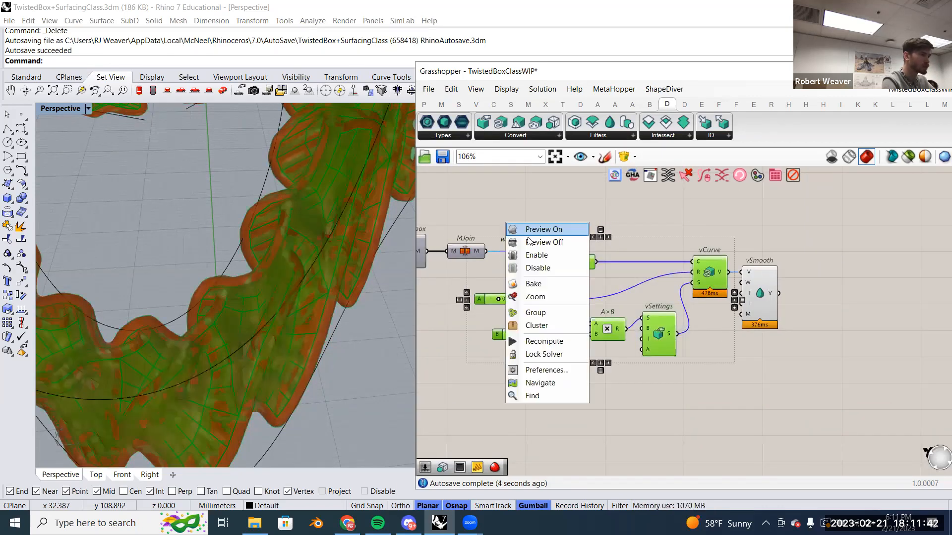
pyautogui.click(528, 241)
pyautogui.click(516, 206)
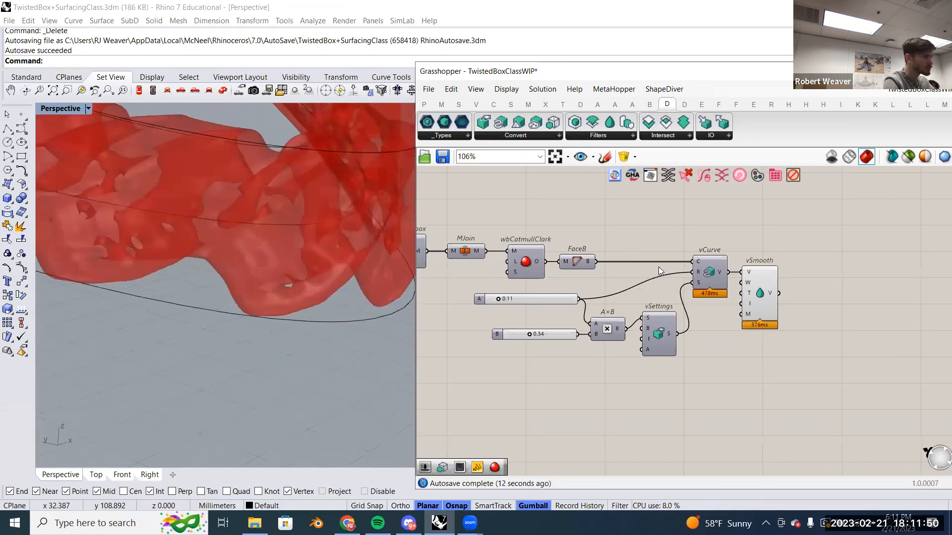
# Compare the volume before and after smoothing by toggling the selected-object preview and selecting Curve To Volume and Smooth Volume in turn.
pyautogui.click(909, 156)
pyautogui.click(716, 275)
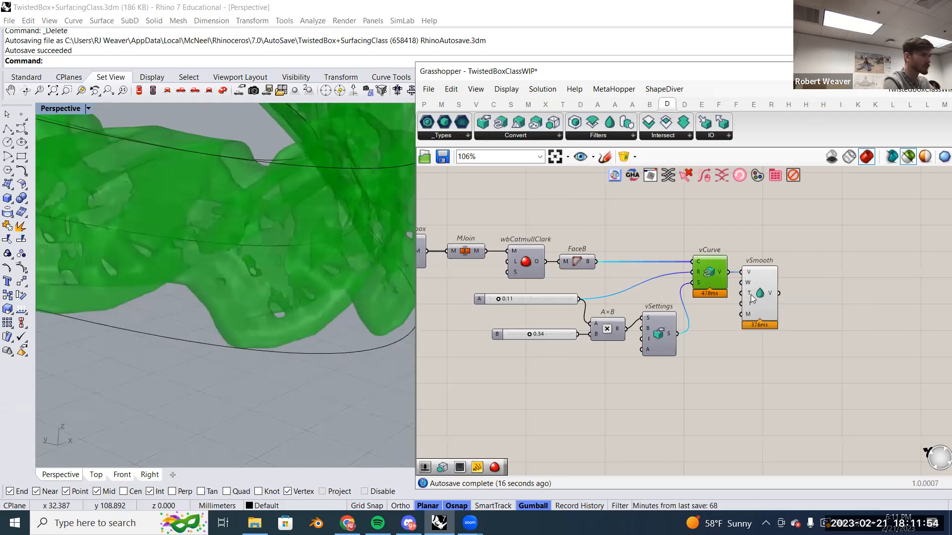
pyautogui.click(751, 294)
pyautogui.click(703, 275)
pyautogui.click(752, 295)
pyautogui.click(707, 277)
pyautogui.click(740, 291)
pyautogui.click(713, 278)
pyautogui.click(760, 294)
pyautogui.click(713, 281)
pyautogui.click(760, 292)
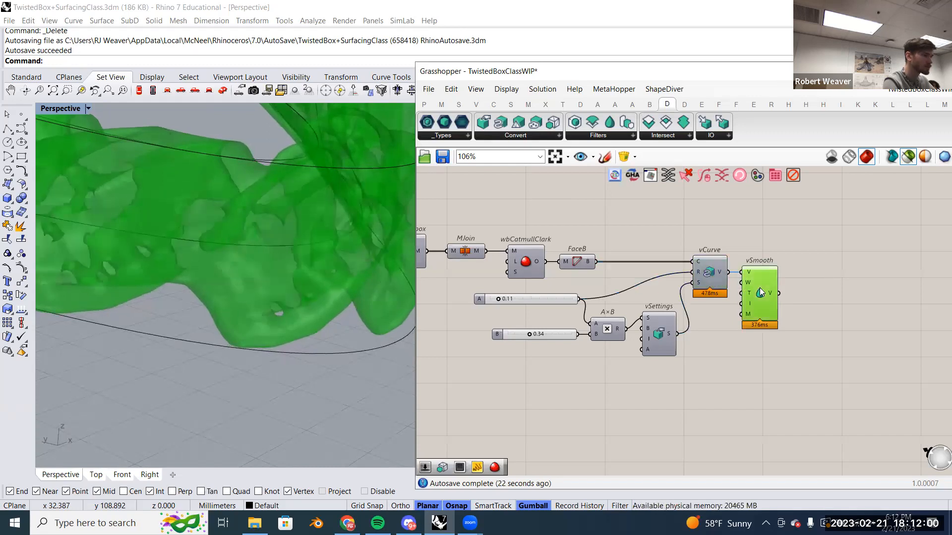
pyautogui.click(713, 281)
pyautogui.click(759, 290)
pyautogui.click(714, 282)
pyautogui.click(758, 285)
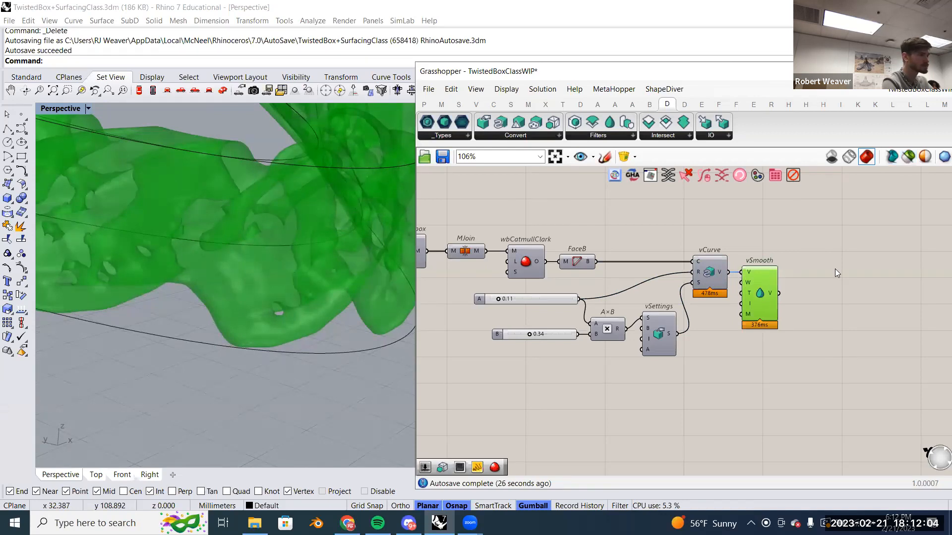
pyautogui.click(836, 270)
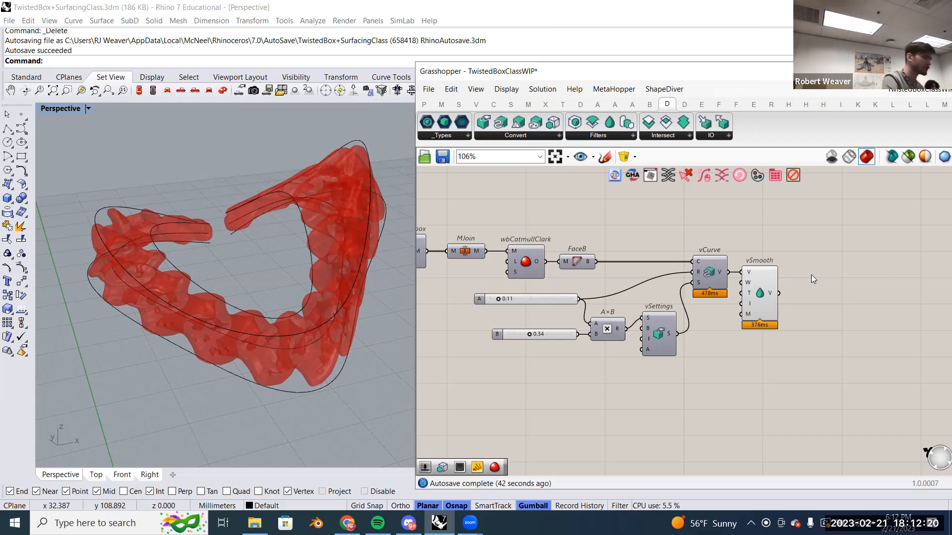
# Add a Volume to Mesh component to the right of Smooth Volume.
pyautogui.scroll(2, 799, 276)
pyautogui.moveTo(808, 289); pyautogui.dragTo(756, 279, button='right')
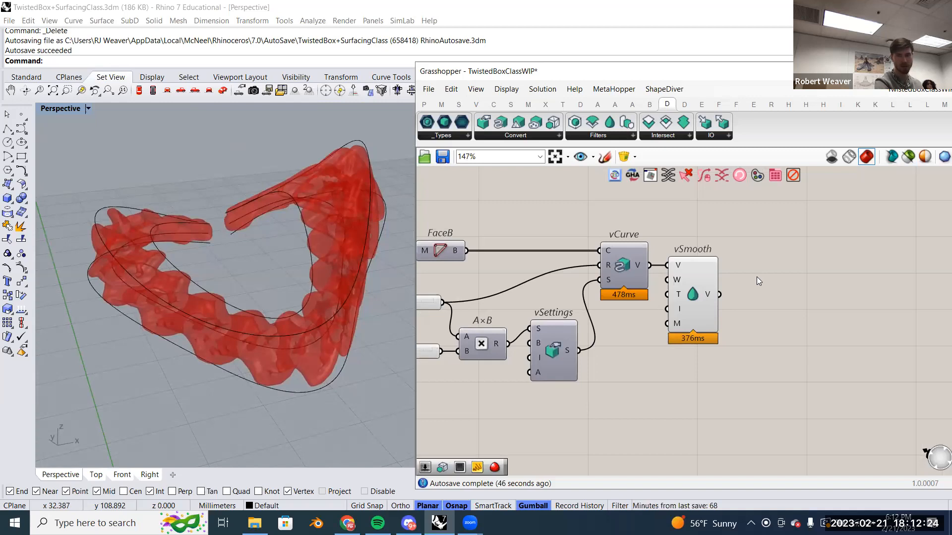
pyautogui.click(519, 135)
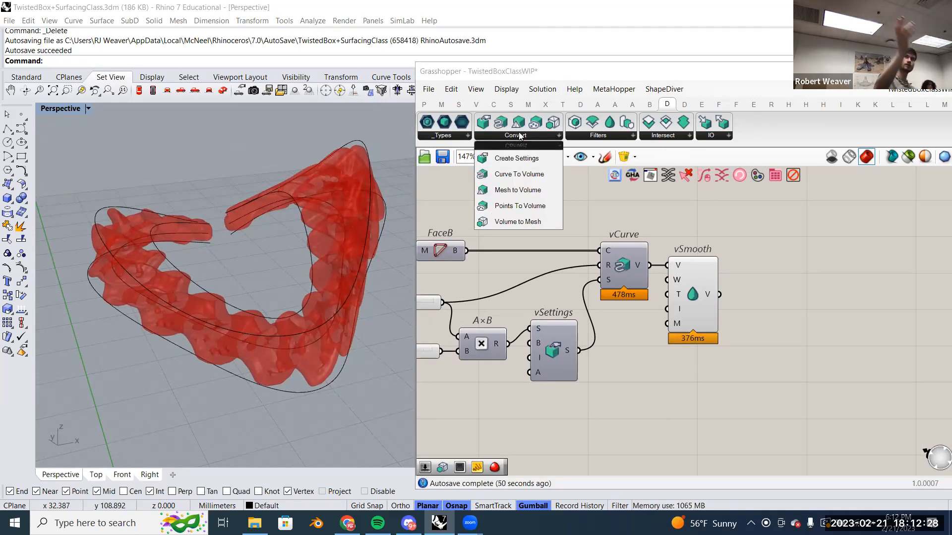
pyautogui.click(520, 224)
pyautogui.click(813, 294)
pyautogui.moveTo(558, 218); pyautogui.dragTo(735, 397)
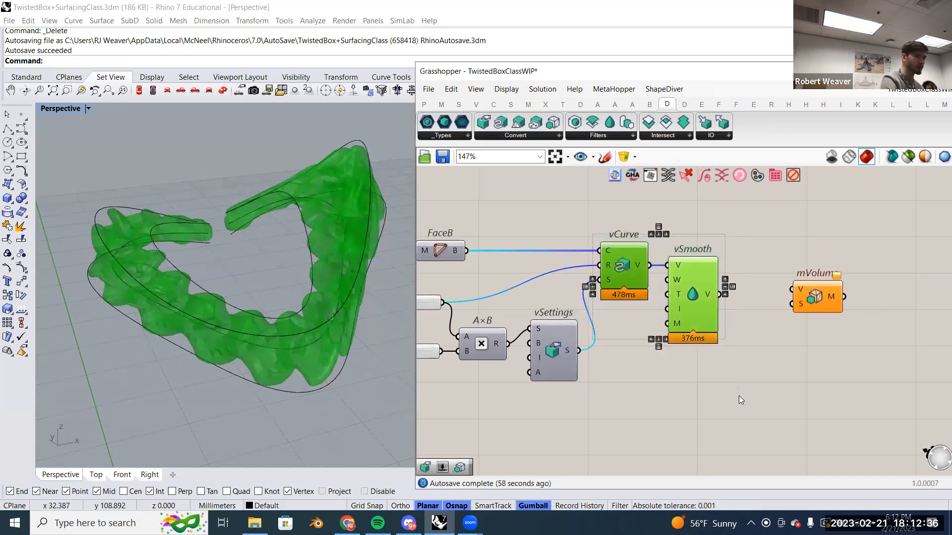
pyautogui.click(739, 397)
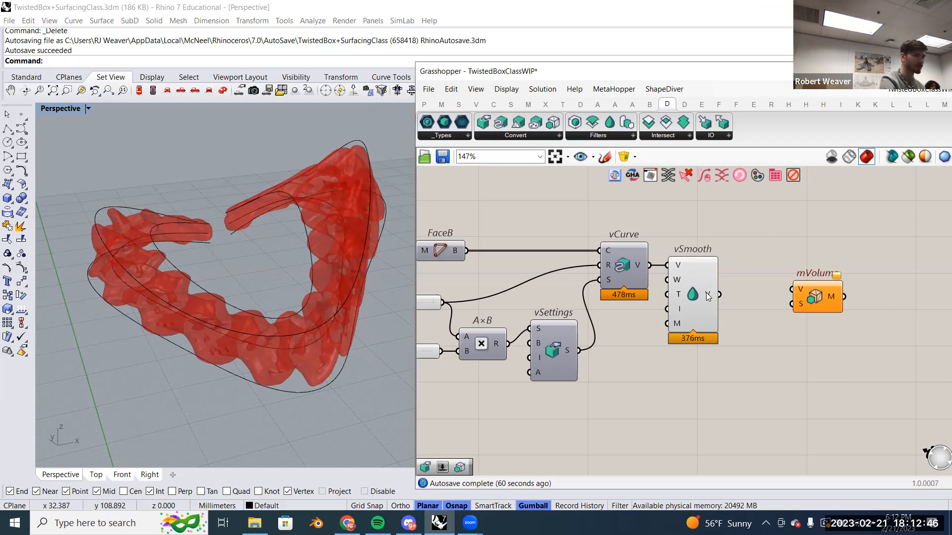
# Add a second vSettings component below and to the left of the Volume to Mesh component.
pyautogui.moveTo(707, 296)
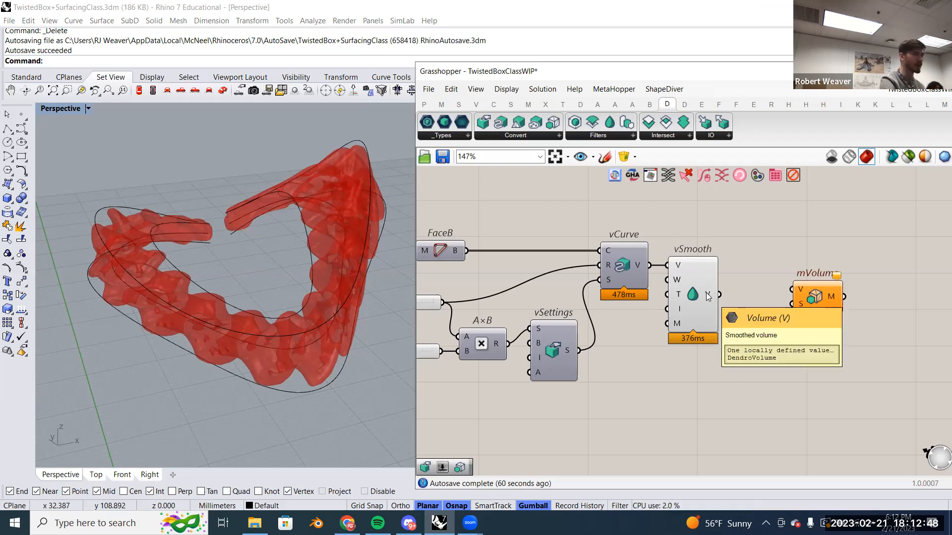
pyautogui.moveTo(499, 282); pyautogui.dragTo(650, 290, button='right')
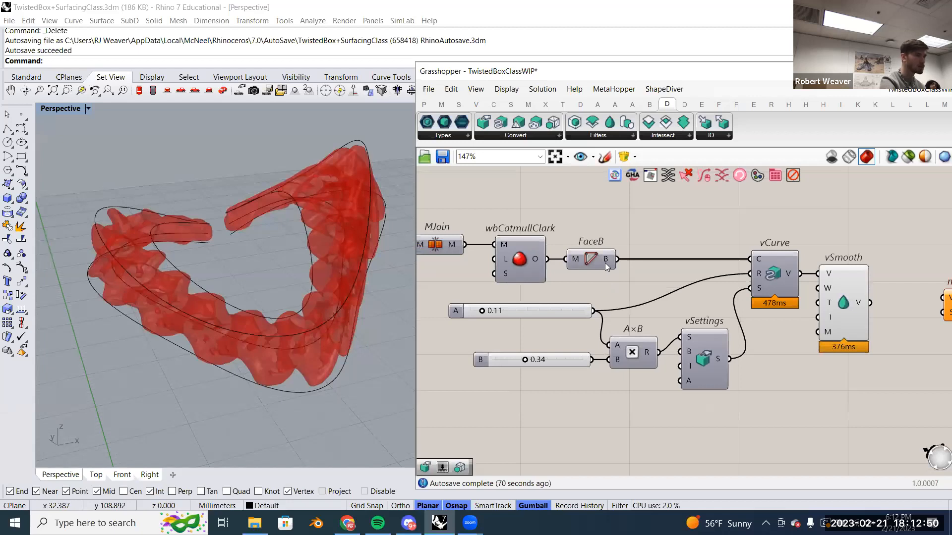
pyautogui.moveTo(609, 263)
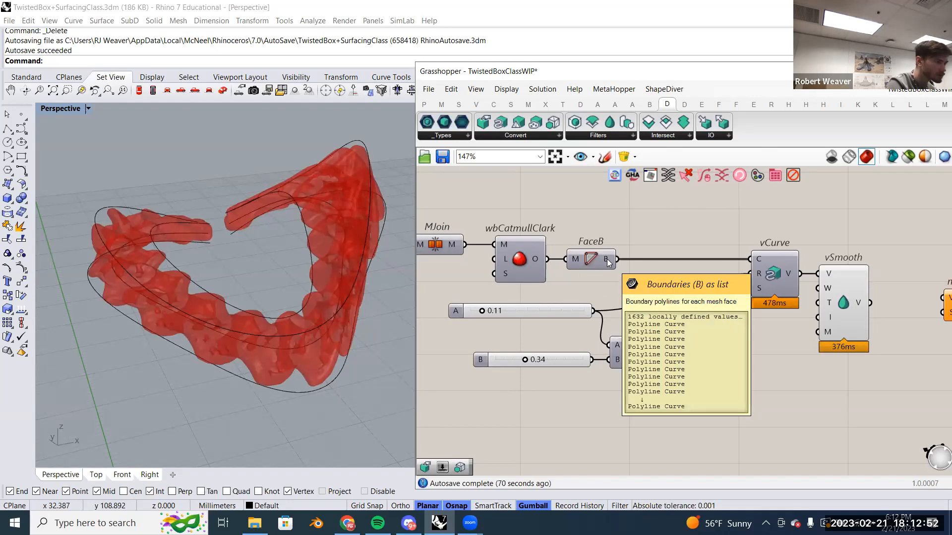
pyautogui.moveTo(860, 297); pyautogui.dragTo(722, 297, button='right')
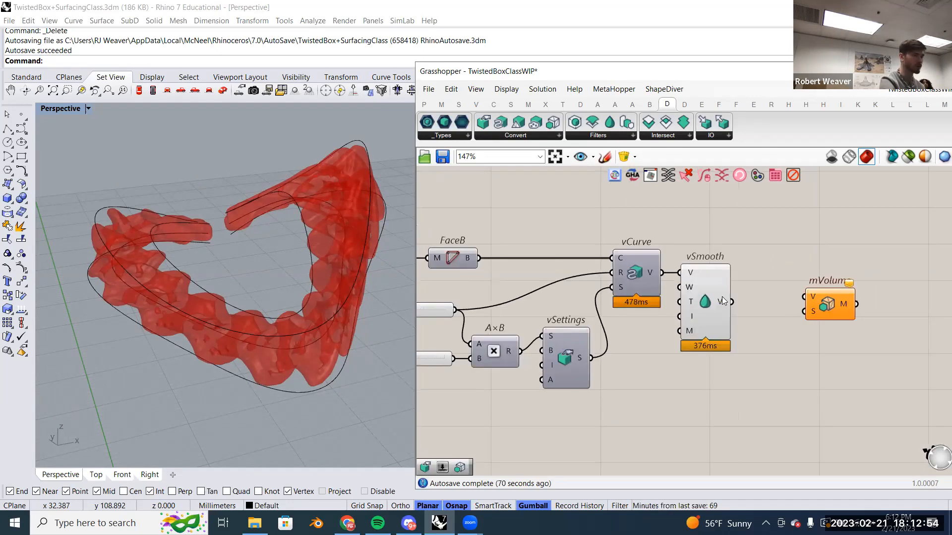
pyautogui.scroll(3, 721, 302)
pyautogui.click(846, 290)
pyautogui.moveTo(846, 290); pyautogui.dragTo(844, 285)
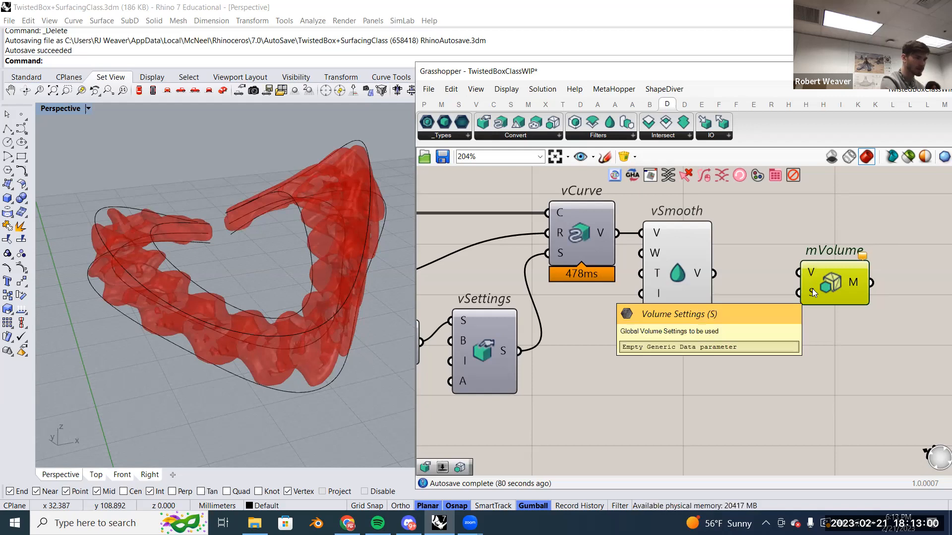
pyautogui.scroll(-2, 812, 289)
pyautogui.moveTo(484, 129); pyautogui.dragTo(765, 392)
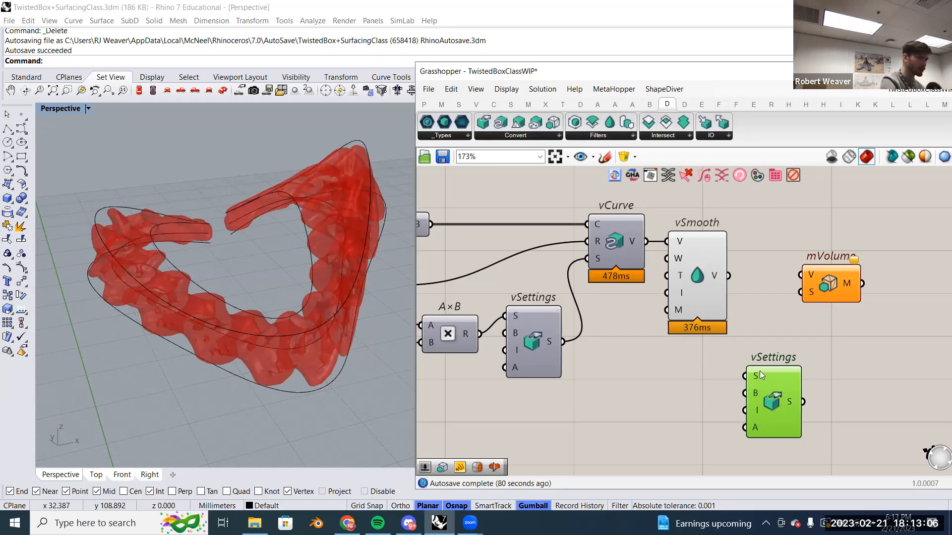
# Connect the Smooth Volume output to the V input of Volume to Mesh and the new vSettings to its S input, aligning the components.
pyautogui.moveTo(834, 288); pyautogui.dragTo(868, 327)
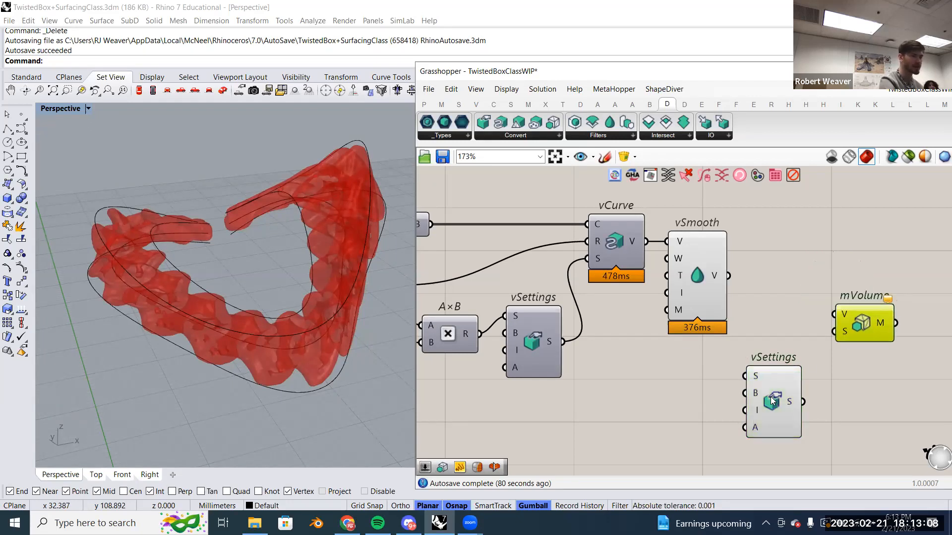
pyautogui.moveTo(765, 395); pyautogui.dragTo(782, 378)
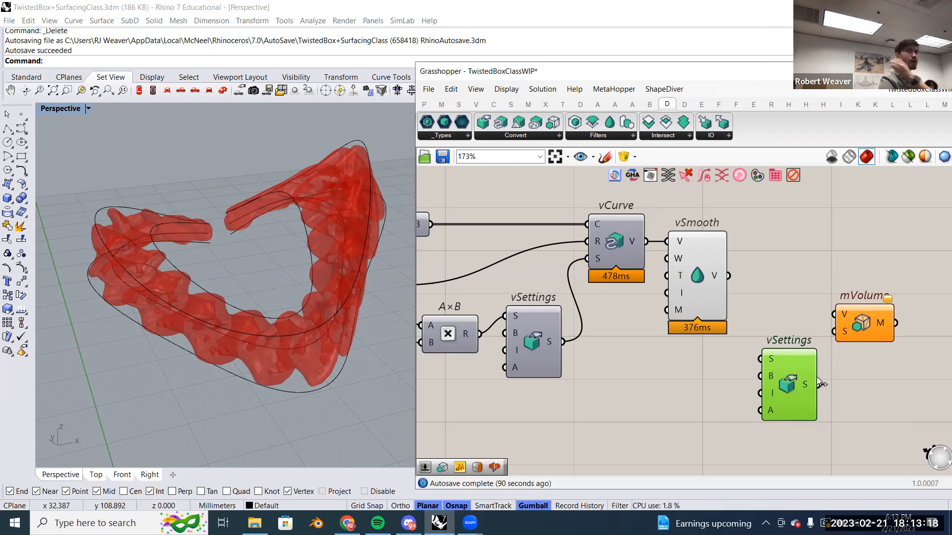
pyautogui.moveTo(787, 383); pyautogui.dragTo(861, 289)
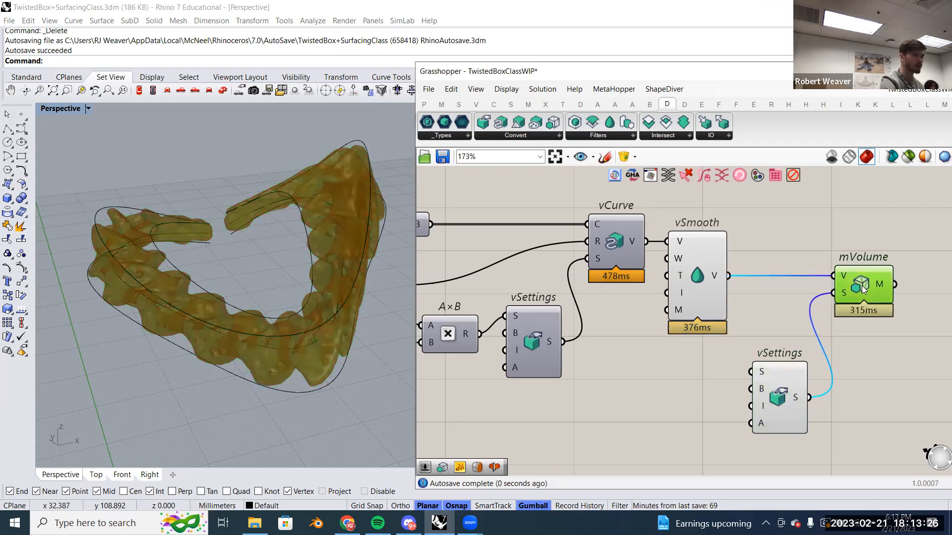
# Turn off the preview of Smooth Volume and select Volume to Mesh to inspect its mesh and the settings feeding it.
pyautogui.rightClick(681, 269)
pyautogui.click(704, 296)
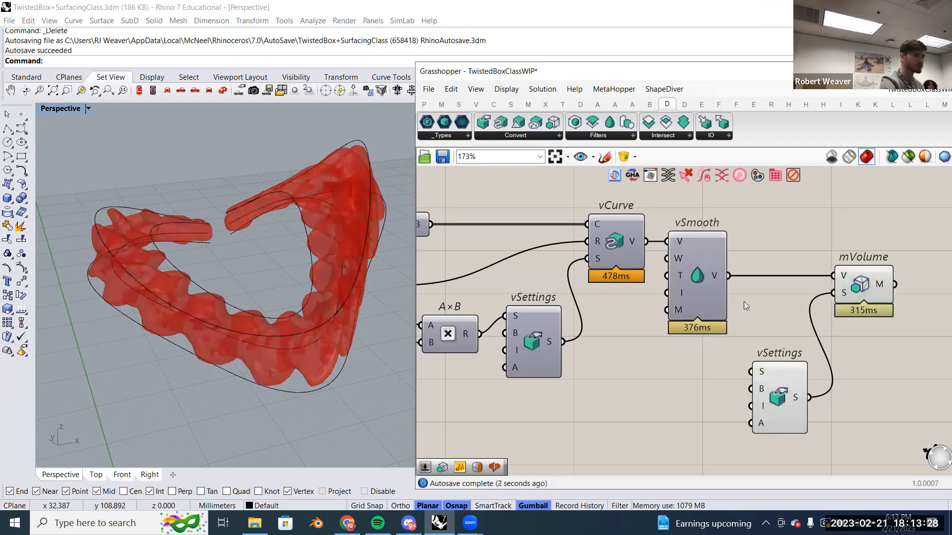
pyautogui.moveTo(744, 301); pyautogui.dragTo(644, 322, button='right')
pyautogui.moveTo(779, 304)
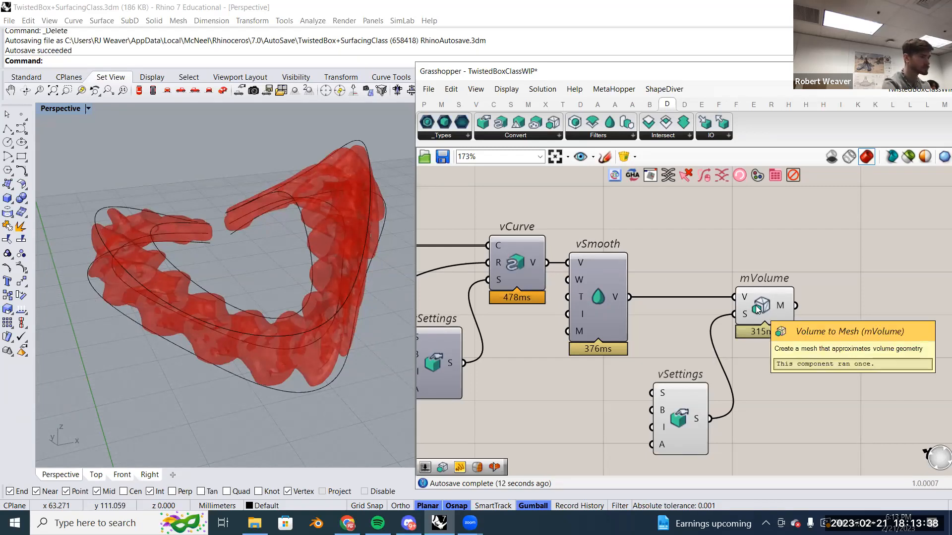
pyautogui.click(765, 302)
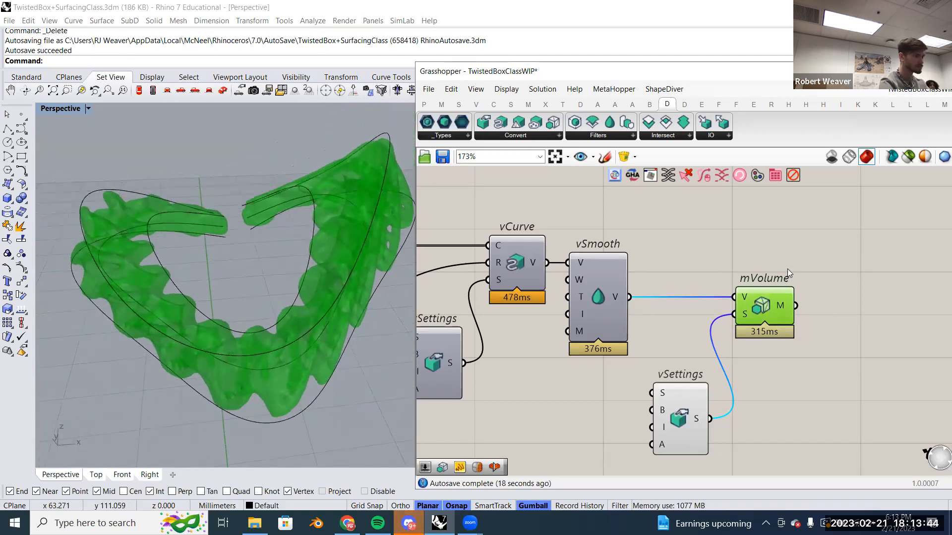
pyautogui.moveTo(790, 293)
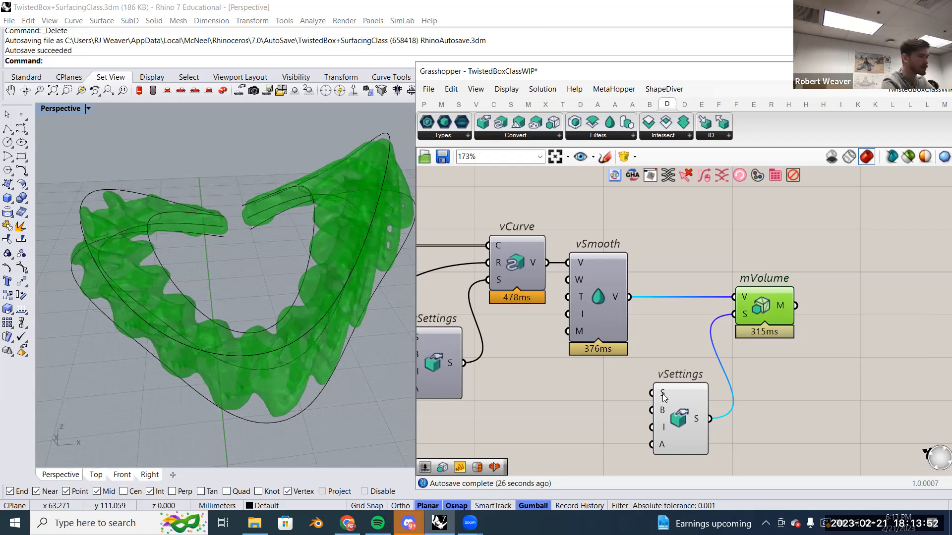
pyautogui.moveTo(664, 397)
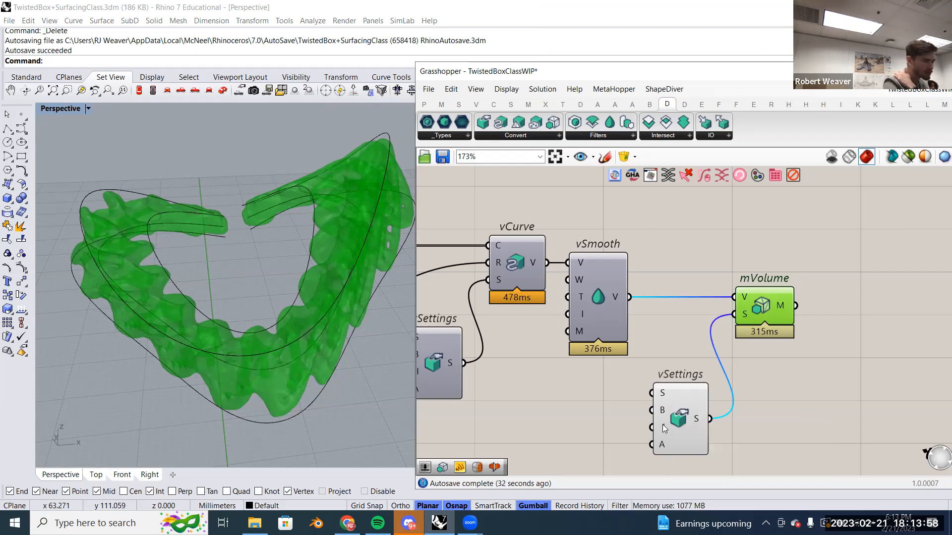
pyautogui.moveTo(665, 429)
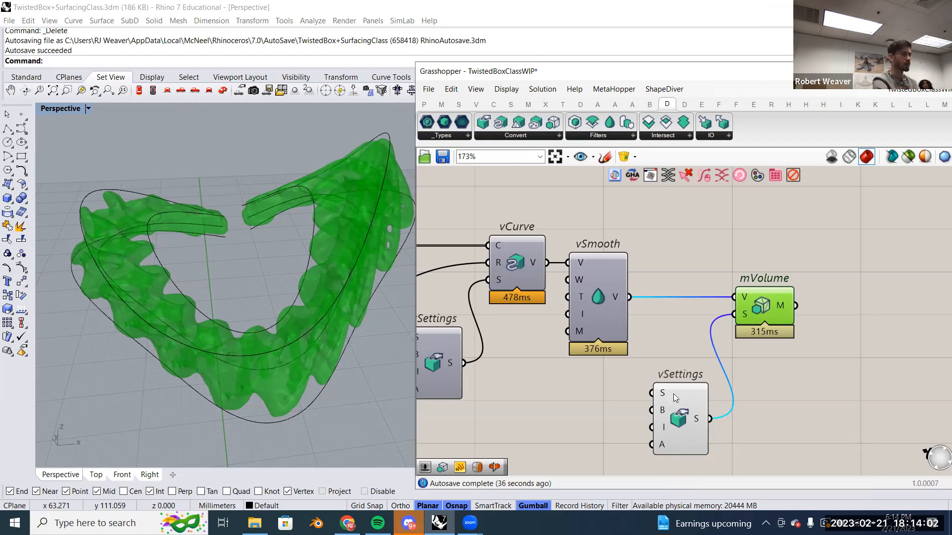
# Bake the Volume to Mesh result with the default attributes and move the baked mesh away from the Grasshopper preview.
pyautogui.rightClick(766, 303)
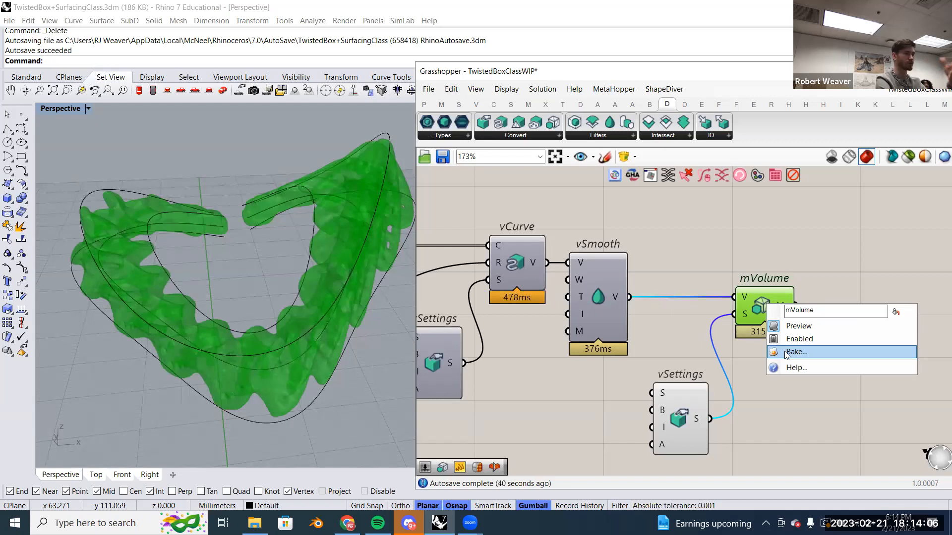
pyautogui.click(788, 352)
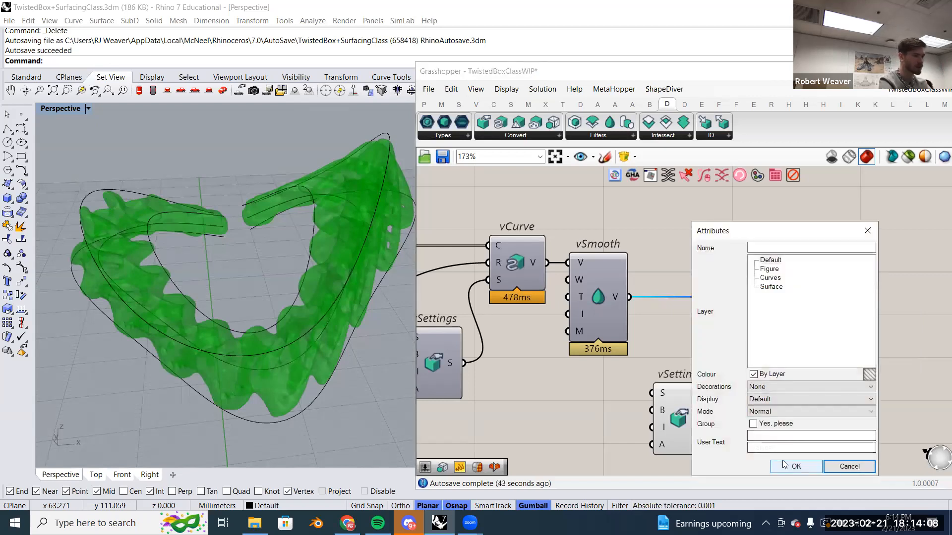
pyautogui.click(814, 465)
pyautogui.click(323, 269)
pyautogui.scroll(-3, 322, 269)
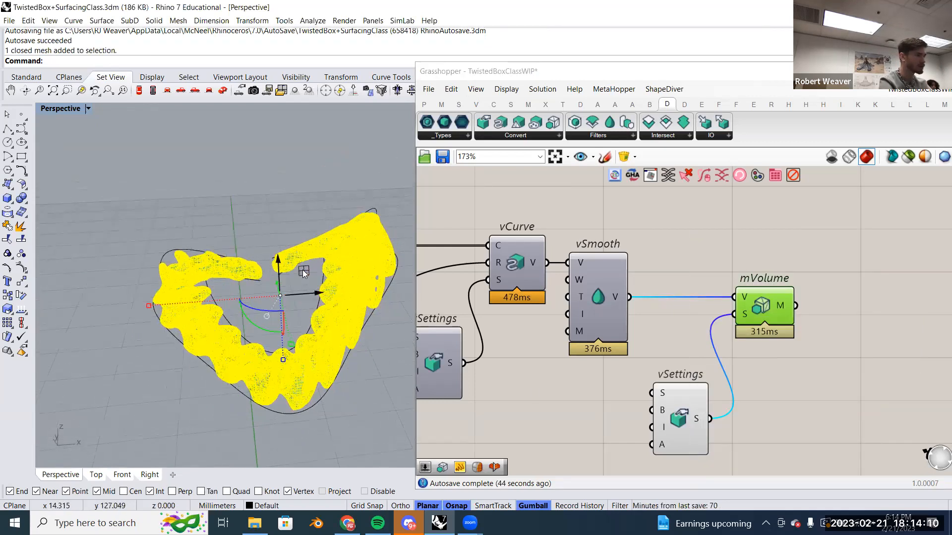
pyautogui.moveTo(187, 163); pyautogui.dragTo(174, 117)
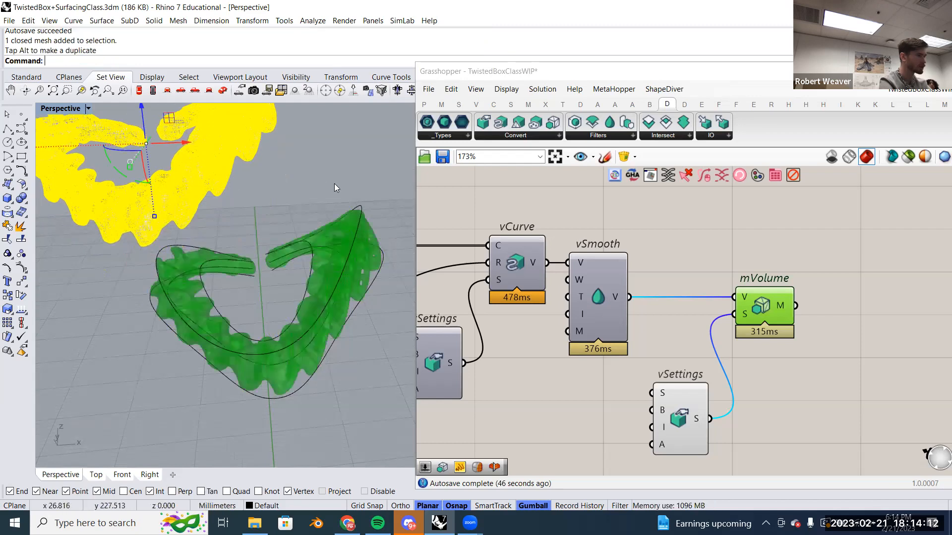
# Examine the baked mesh's polygon sizes up close and read the description of the vSettings Adaptivity input.
pyautogui.click(334, 183)
pyautogui.moveTo(335, 183); pyautogui.dragTo(337, 195, button='right')
pyautogui.scroll(3, 337, 194)
pyautogui.scroll(3, 634, 357)
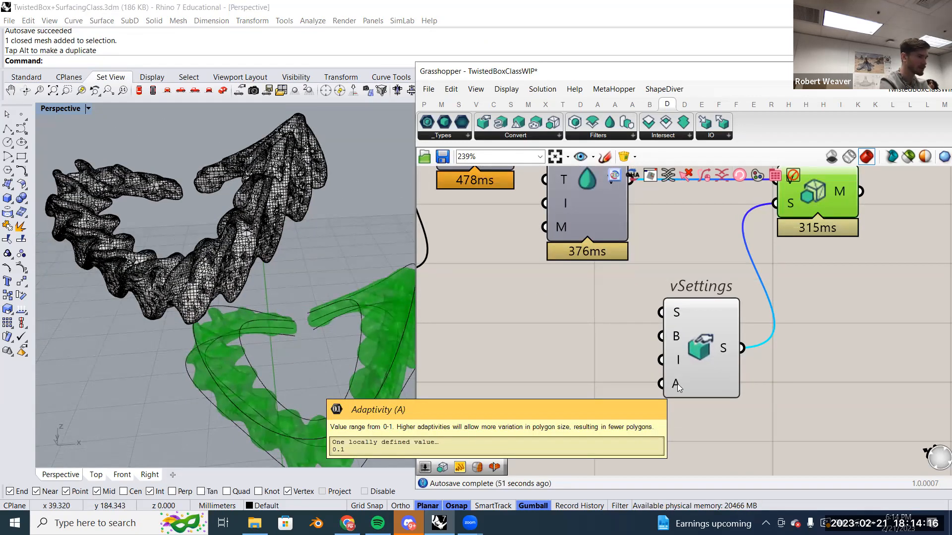
pyautogui.moveTo(677, 384); pyautogui.dragTo(690, 378, button='right')
pyautogui.scroll(5, 248, 259)
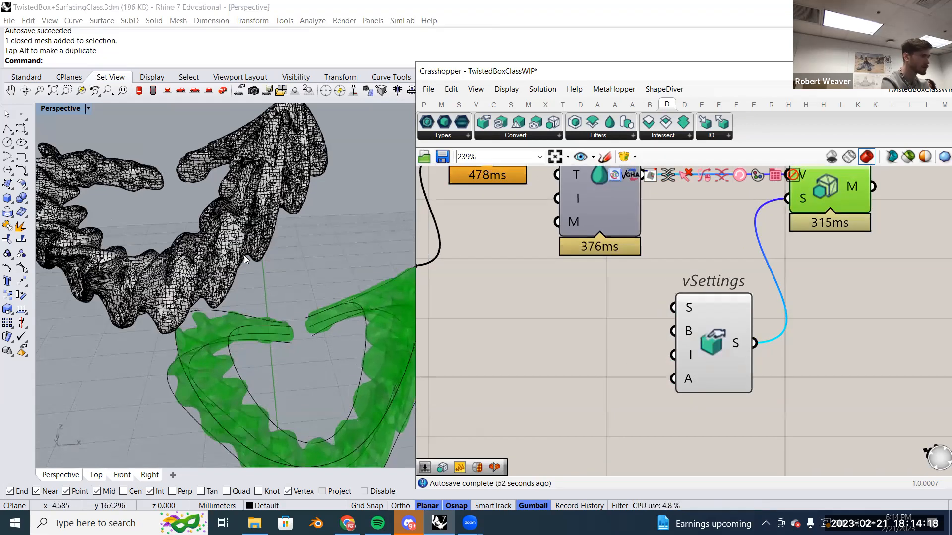
pyautogui.scroll(-5, 248, 259)
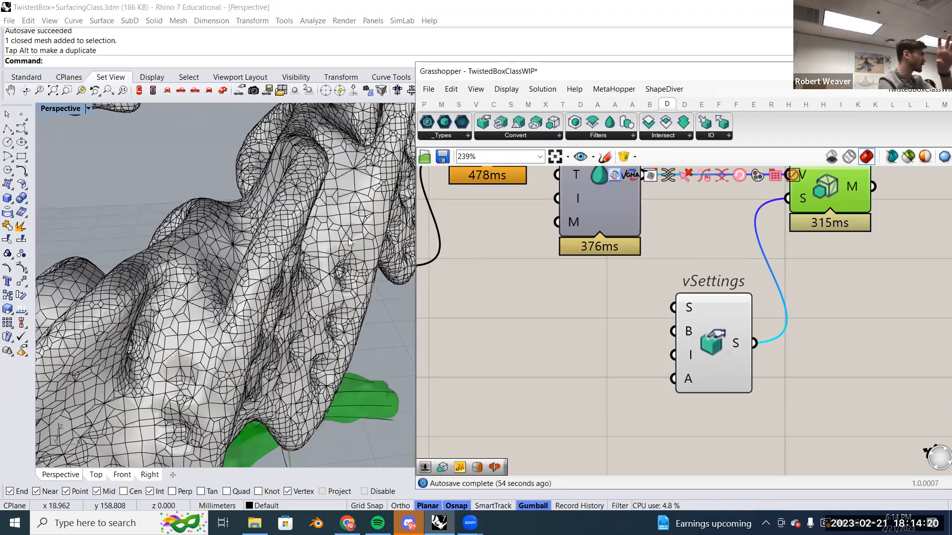
# Add a panel containing .01 and connect it to the Adaptivity input of the new vSettings component.
pyautogui.scroll(-3, 349, 242)
pyautogui.moveTo(585, 347); pyautogui.dragTo(597, 325, button='right')
pyautogui.doubleClick(597, 325)
pyautogui.write('//.0')
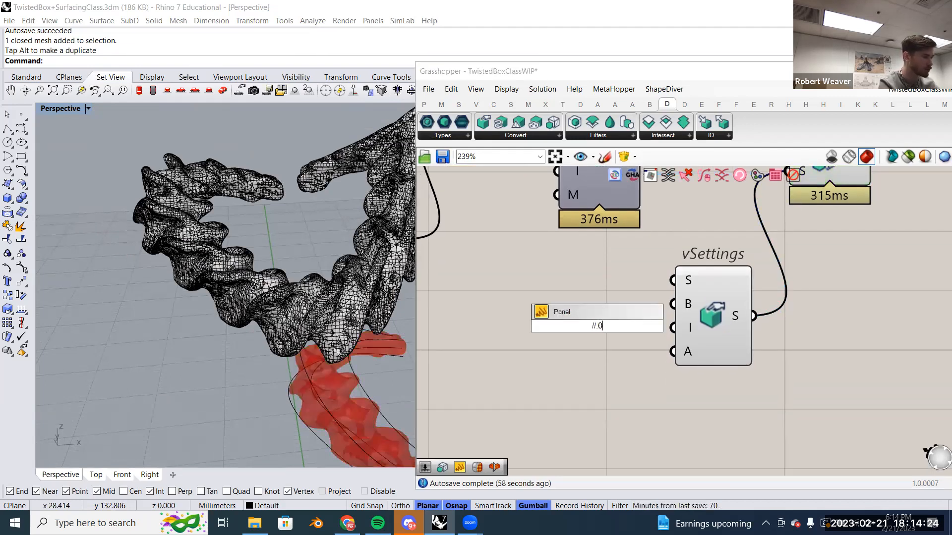
pyautogui.write('1')
pyautogui.press('Return')
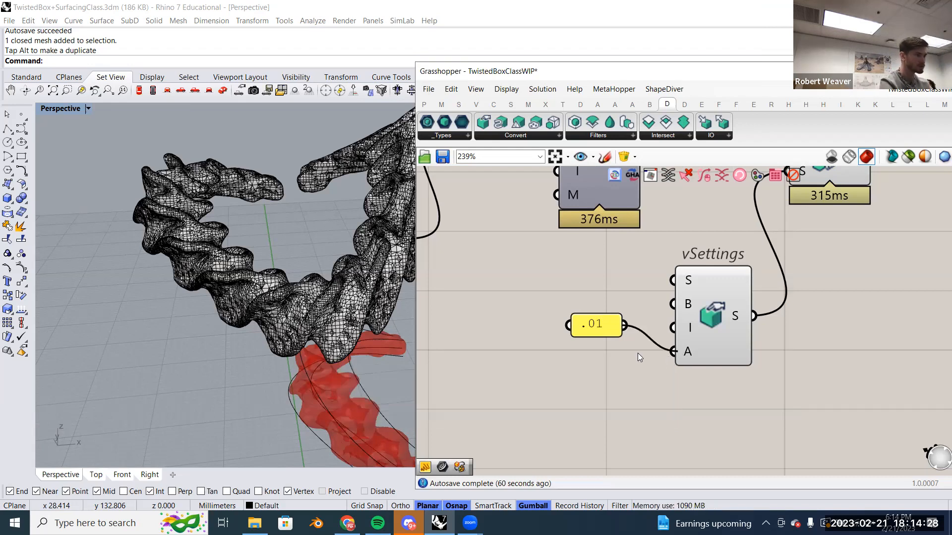
# Bake the Volume to Mesh result made with .01 adaptivity and move the baked mesh beside the first baked mesh.
pyautogui.moveTo(808, 233); pyautogui.dragTo(720, 277, button='right')
pyautogui.rightClick(739, 212)
pyautogui.click(759, 261)
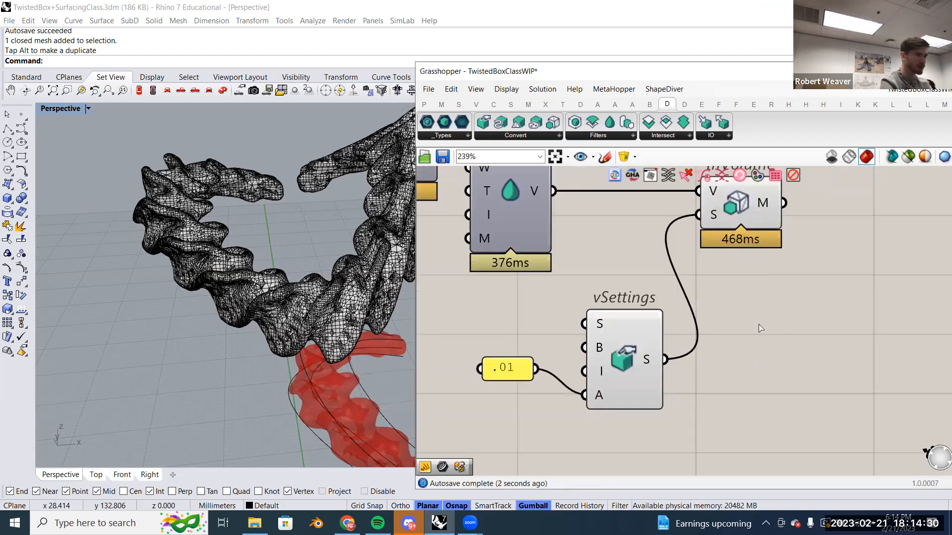
pyautogui.click(771, 373)
pyautogui.keyDown('shift'); pyautogui.moveTo(404, 342); pyautogui.dragTo(317, 335, button='right'); pyautogui.keyUp('shift')
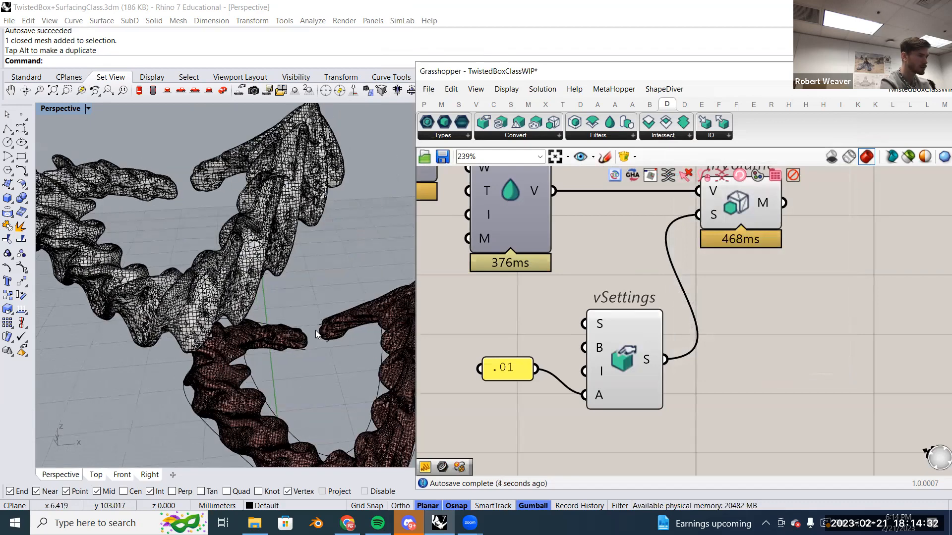
pyautogui.scroll(-1, 317, 335)
pyautogui.click(323, 332)
pyautogui.click(335, 342)
pyautogui.moveTo(256, 344); pyautogui.dragTo(110, 152)
# Compare the polygon density and face sizes of the two baked meshes up close.
pyautogui.click(254, 267)
pyautogui.keyDown('shift'); pyautogui.moveTo(253, 267); pyautogui.dragTo(278, 281, button='right'); pyautogui.keyUp('shift')
pyautogui.scroll(8, 251, 267)
pyautogui.scroll(1, 224, 236)
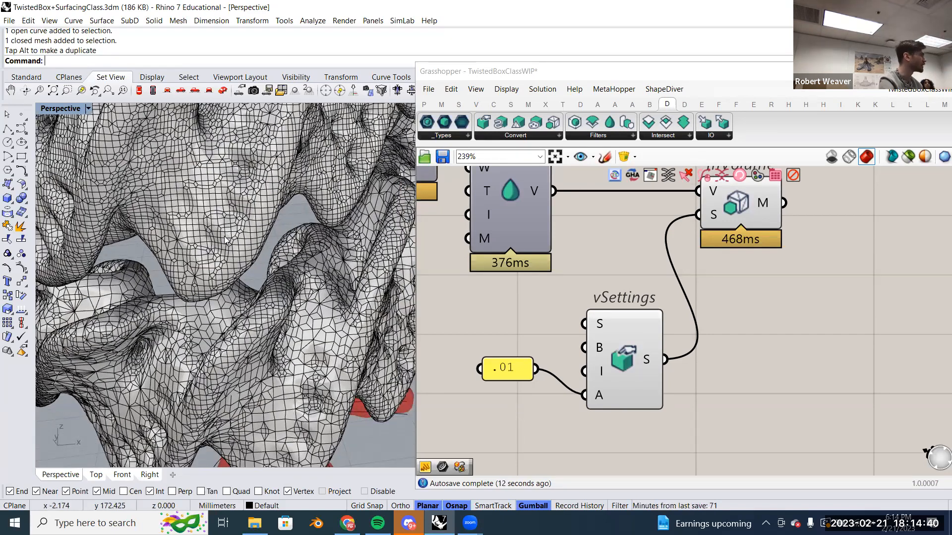
pyautogui.scroll(-2, 267, 297)
pyautogui.scroll(-5, 267, 297)
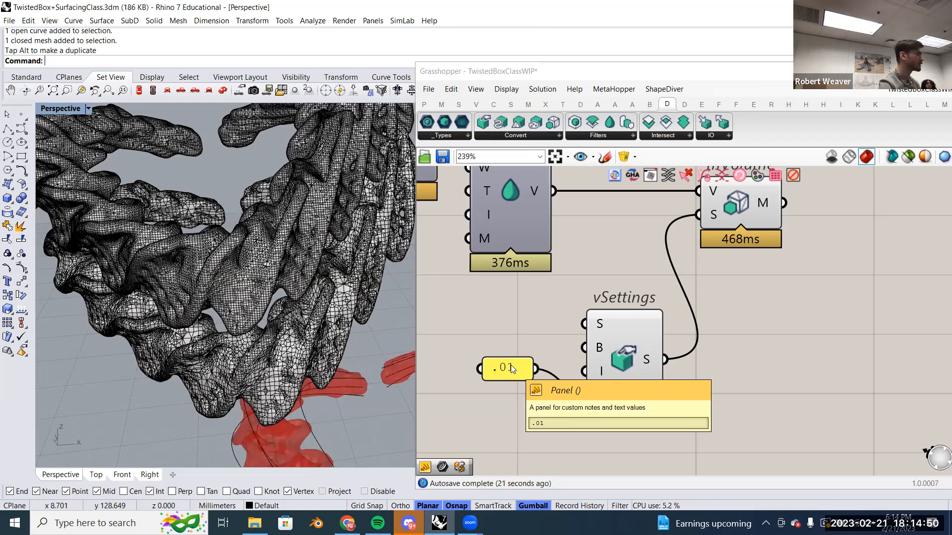
# Move the .01 panel next to the Adaptivity input and check the vertex and face counts at the Volume to Mesh output.
pyautogui.moveTo(510, 365); pyautogui.dragTo(534, 393)
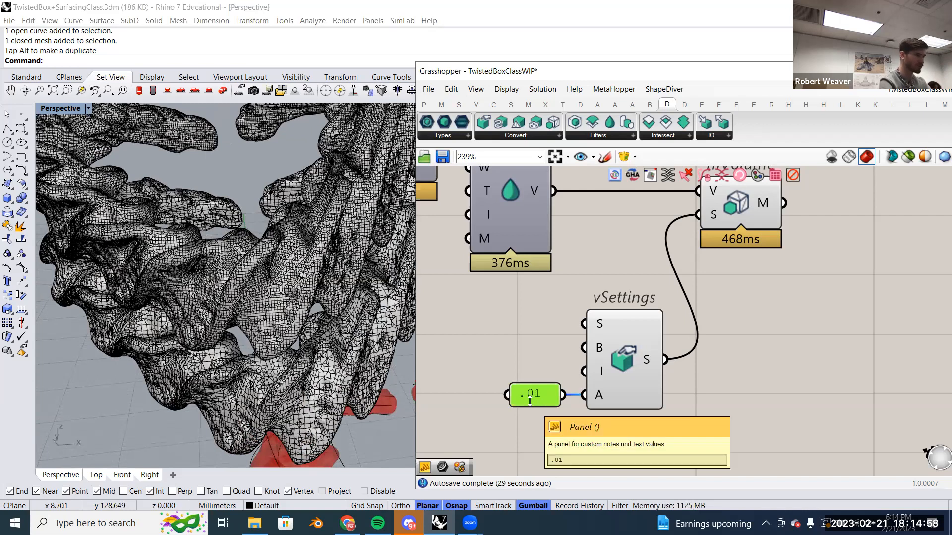
pyautogui.moveTo(724, 290); pyautogui.dragTo(717, 303, button='right')
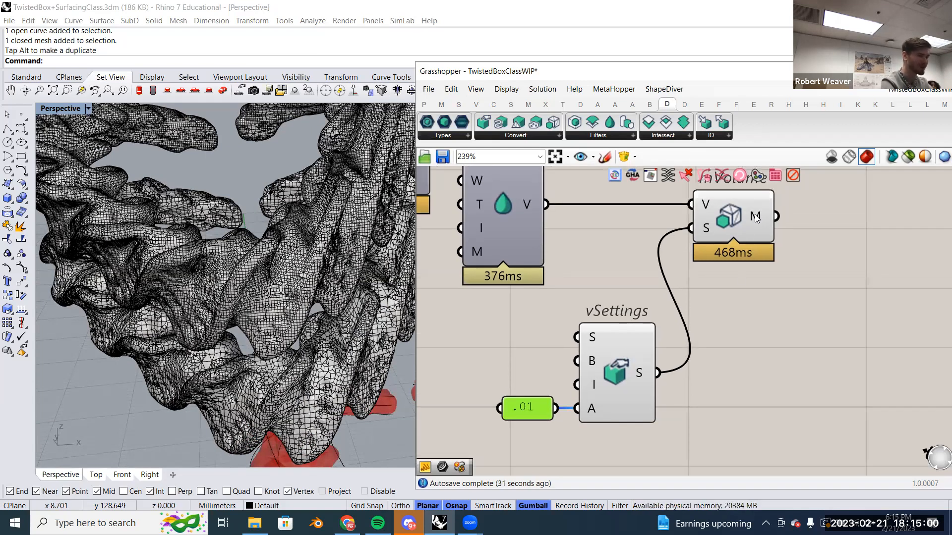
pyautogui.moveTo(756, 214)
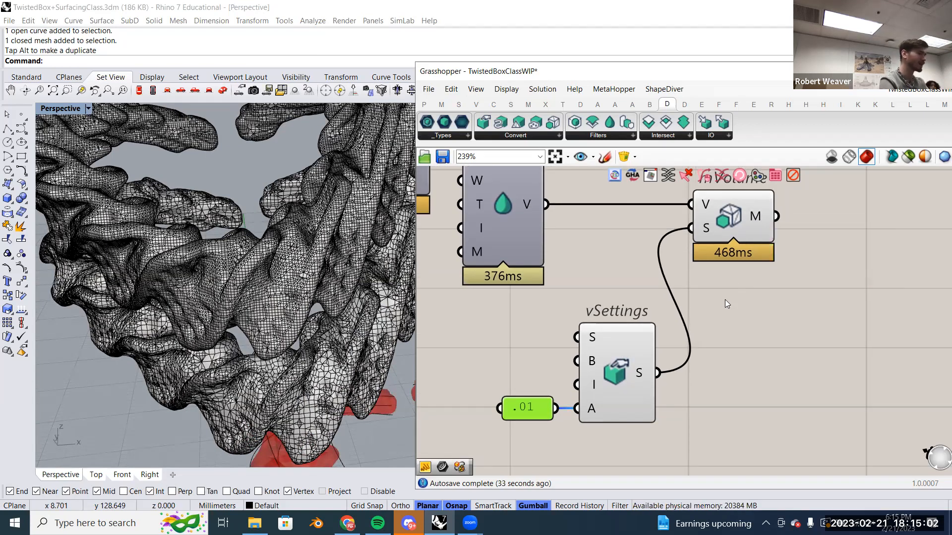
pyautogui.moveTo(719, 318); pyautogui.dragTo(703, 339, button='right')
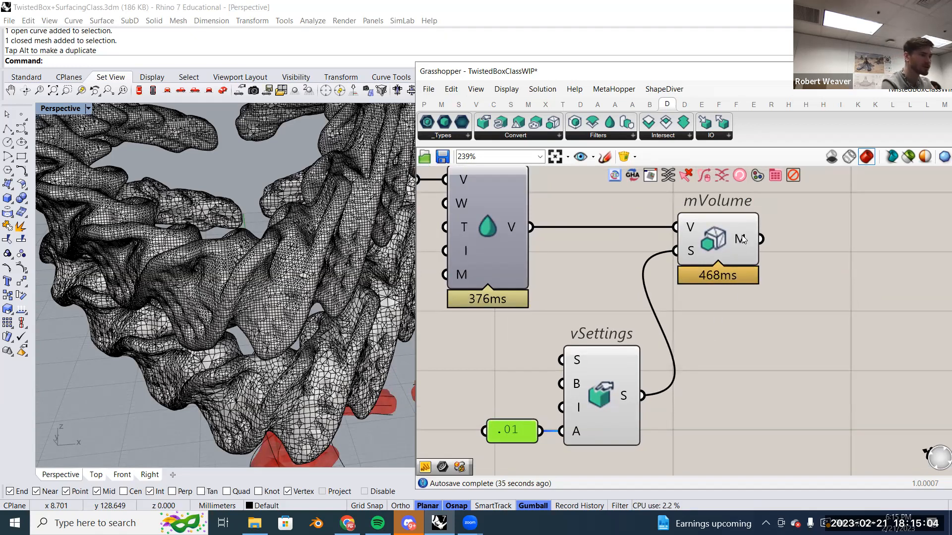
pyautogui.moveTo(742, 239)
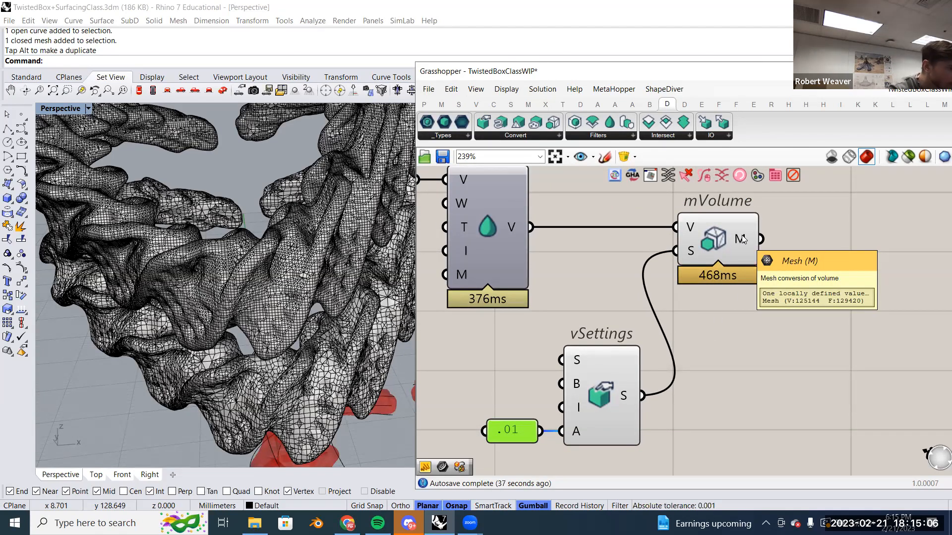
pyautogui.moveTo(663, 426); pyautogui.dragTo(691, 389, button='right')
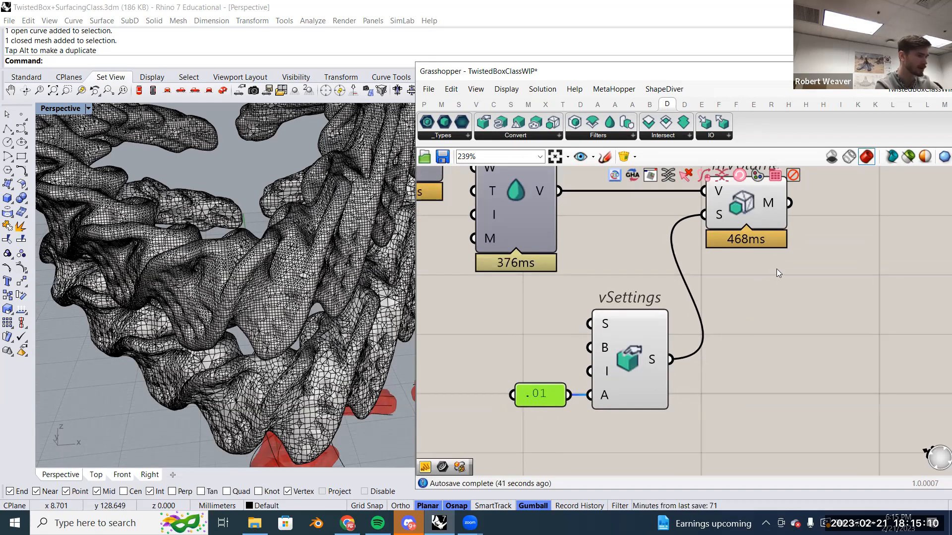
# Delete the .01 panel from the Adaptivity input and recheck the vertex and face counts at the Volume to Mesh output.
pyautogui.press('Delete')
pyautogui.moveTo(776, 268); pyautogui.dragTo(754, 300, button='right')
pyautogui.moveTo(751, 246)
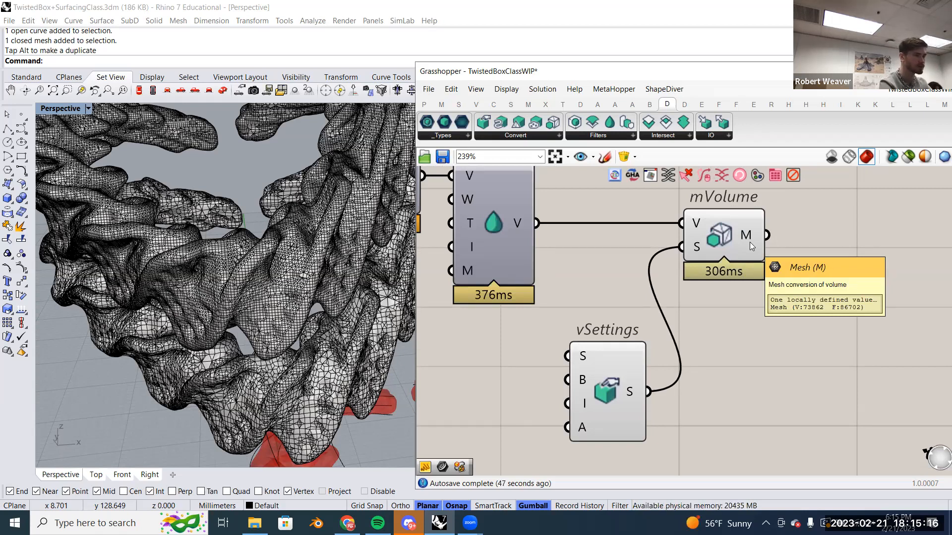
# Examine the polygon density of the two baked meshes from several angles, both close up and as a whole.
pyautogui.scroll(-7, 246, 308)
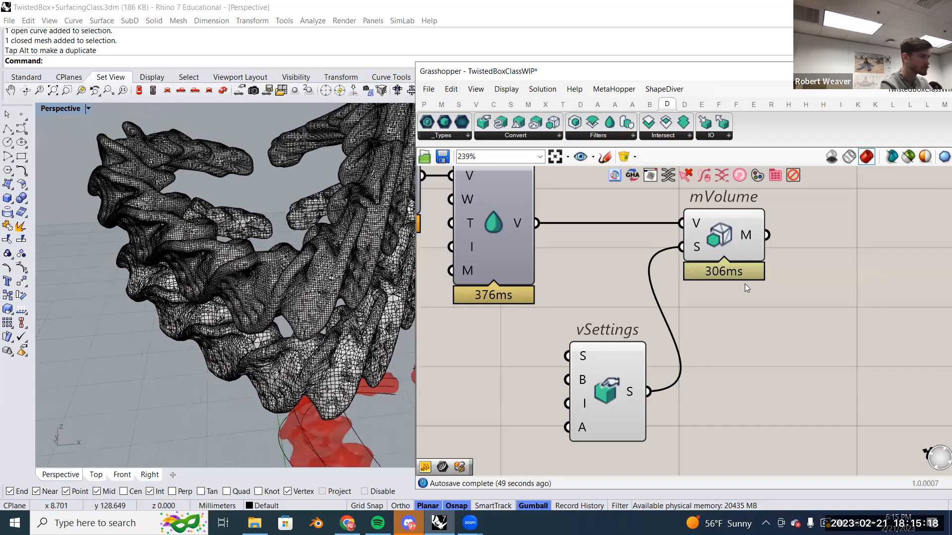
pyautogui.moveTo(245, 311); pyautogui.dragTo(261, 292, button='right')
pyautogui.scroll(10, 260, 292)
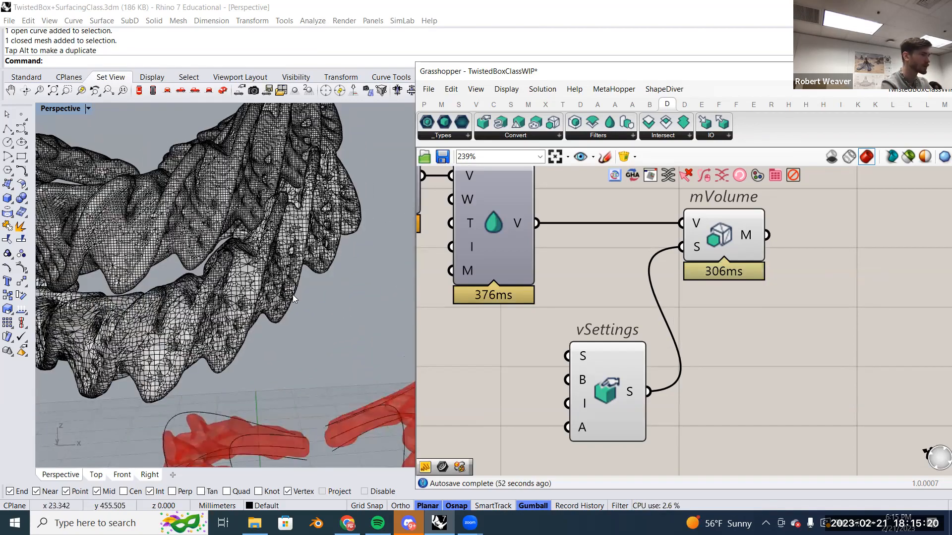
pyautogui.scroll(-7, 305, 303)
pyautogui.scroll(4, 319, 300)
pyautogui.moveTo(305, 301); pyautogui.dragTo(328, 301, button='right')
pyautogui.scroll(5, 329, 302)
pyautogui.scroll(-6, 328, 301)
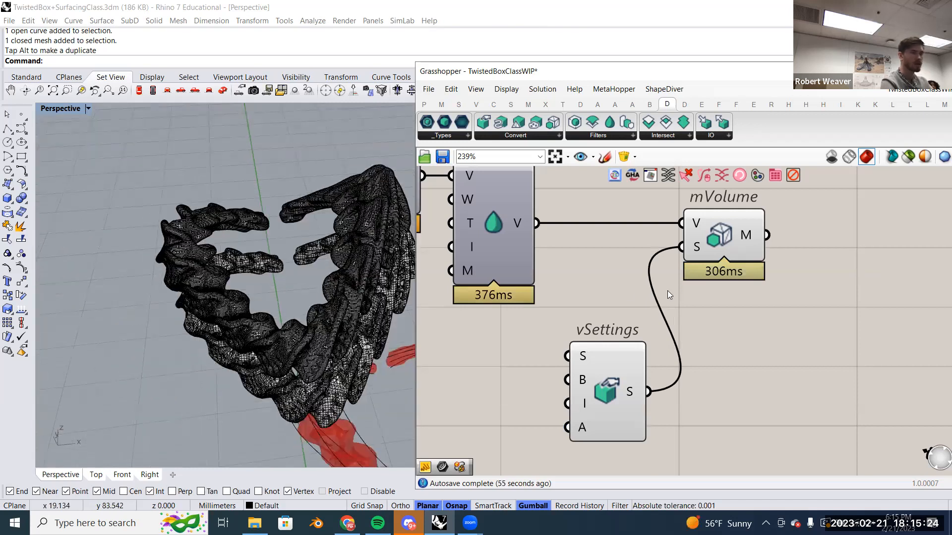
# Bake the Volume to Mesh result made without an Adaptivity input, keeping the default bake attributes.
pyautogui.rightClick(616, 395)
pyautogui.click(636, 415)
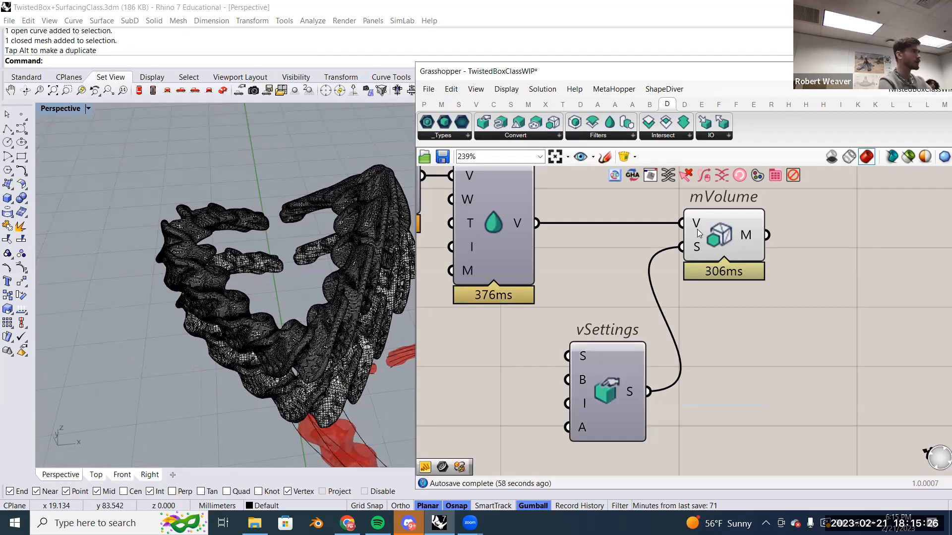
pyautogui.rightClick(725, 236)
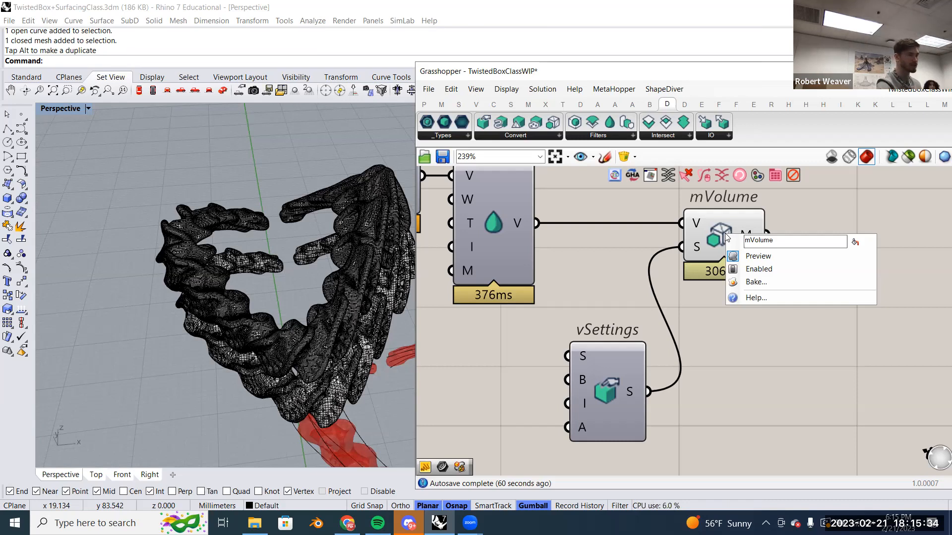
pyautogui.click(759, 282)
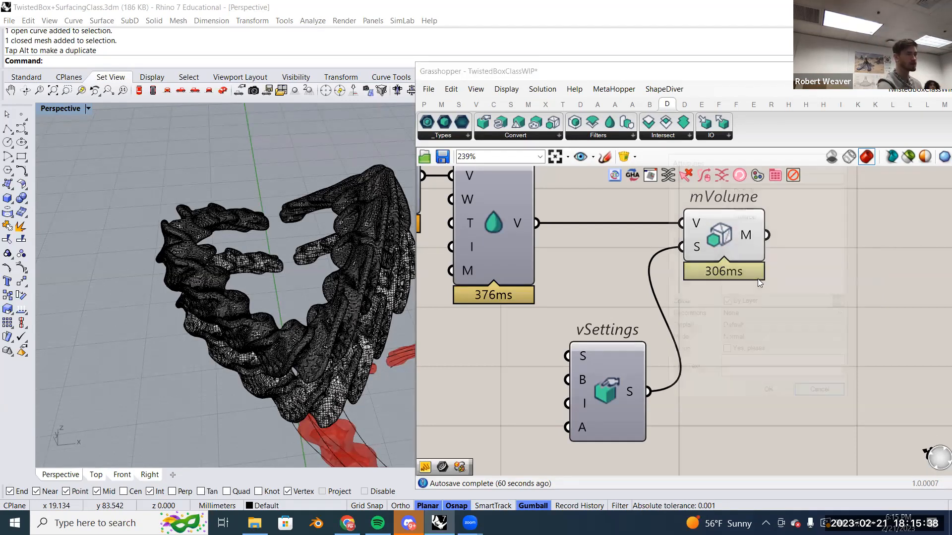
pyautogui.click(769, 395)
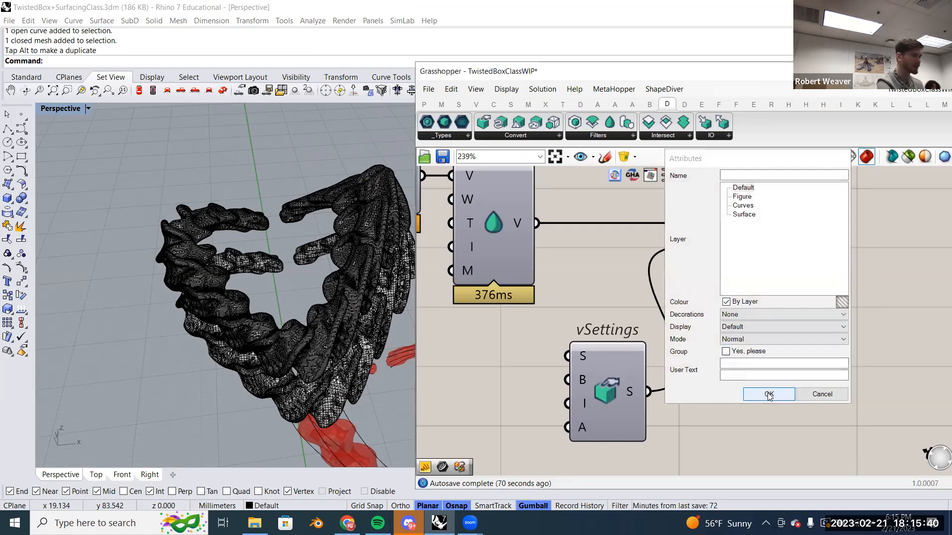
# Move the newly baked mesh along the x axis, clear of the red preview, and deselect it.
pyautogui.scroll(5, 343, 346)
pyautogui.scroll(5, 344, 346)
pyautogui.click(342, 344)
pyautogui.scroll(-7, 307, 238)
pyautogui.moveTo(242, 224); pyautogui.dragTo(360, 218)
pyautogui.scroll(-2, 294, 241)
pyautogui.keyDown('shift'); pyautogui.moveTo(294, 240); pyautogui.dragTo(208, 277, button='right'); pyautogui.keyUp('shift')
pyautogui.moveTo(268, 255); pyautogui.dragTo(398, 245)
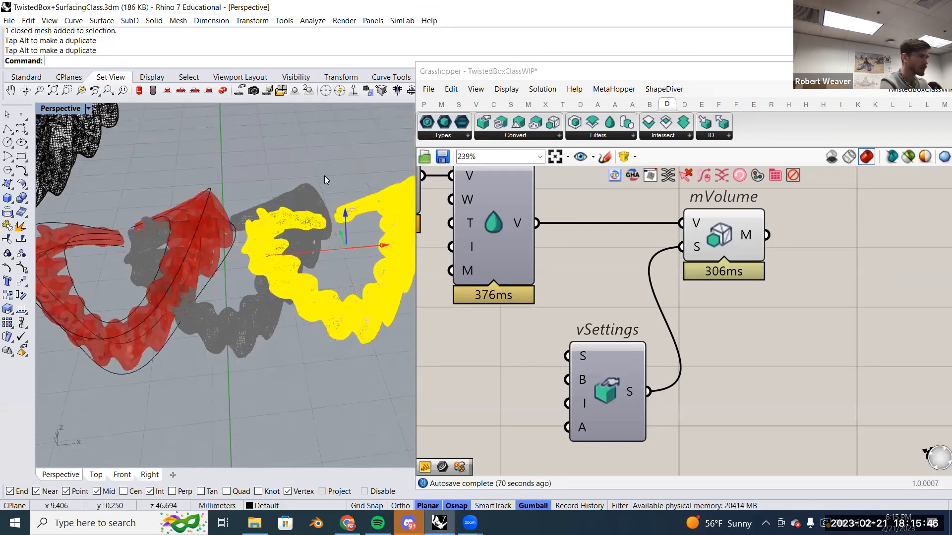
pyautogui.click(325, 177)
# Inspect the new baked mesh's face sizes and holes from outside and inside, and check the vertex and face counts at the Volume to Mesh output.
pyautogui.scroll(8, 338, 244)
pyautogui.scroll(5, 339, 242)
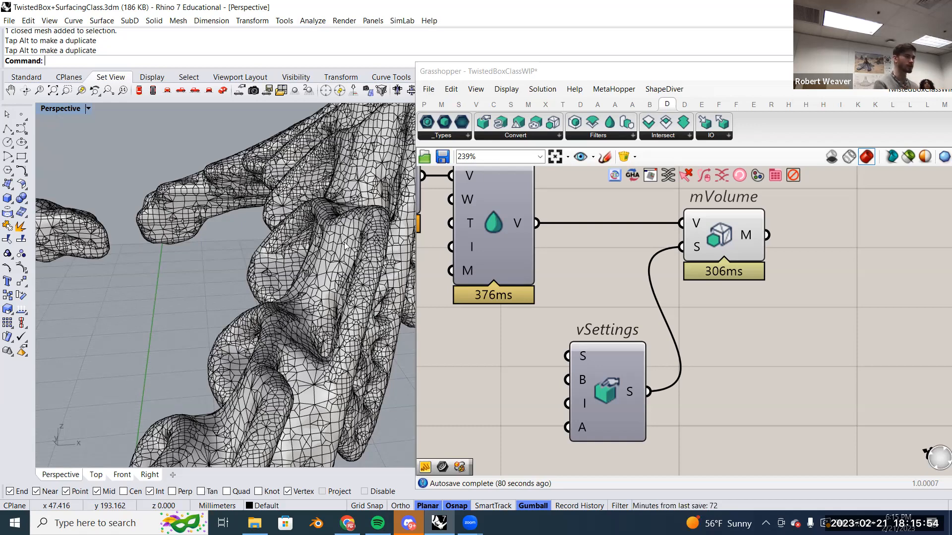
pyautogui.moveTo(346, 246); pyautogui.dragTo(330, 247, button='right')
pyautogui.scroll(10, 344, 243)
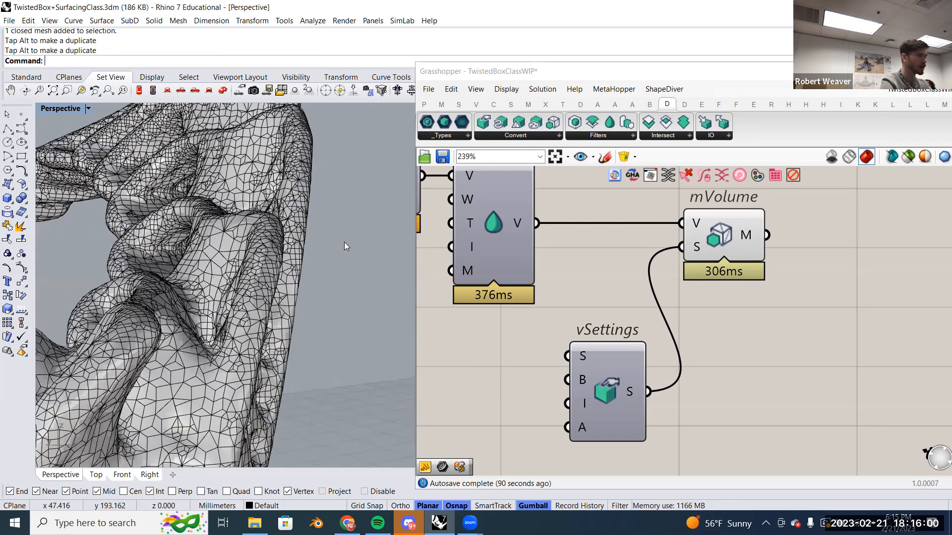
pyautogui.scroll(10, 344, 242)
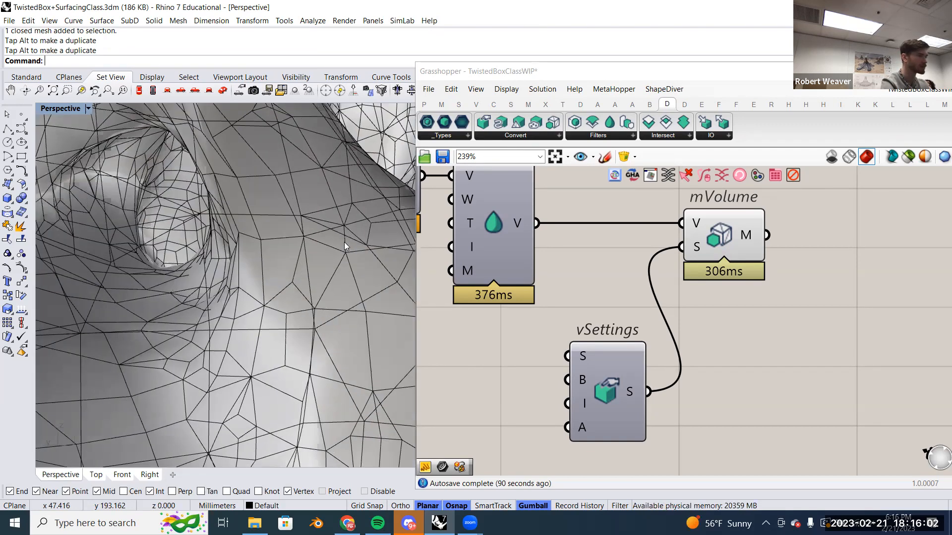
pyautogui.scroll(6, 344, 242)
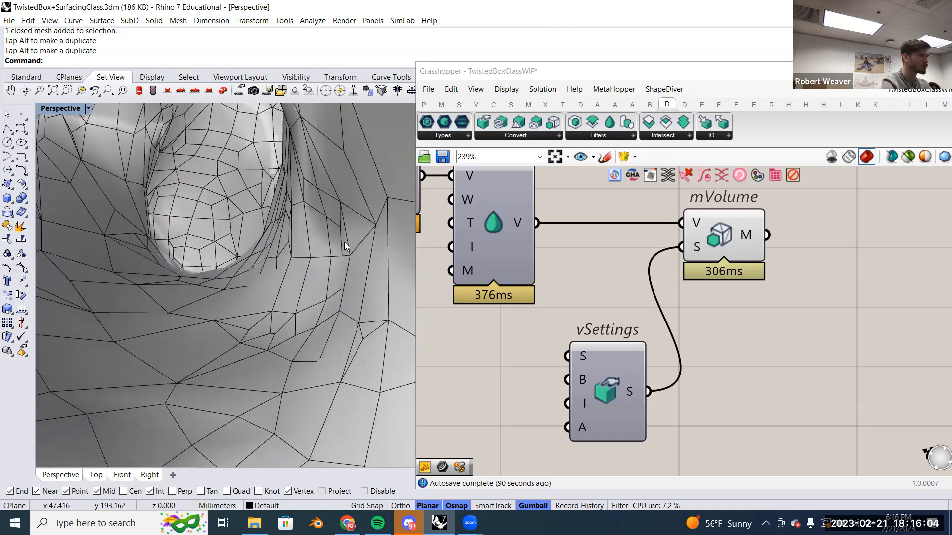
pyautogui.scroll(5, 213, 259)
pyautogui.scroll(6, 227, 258)
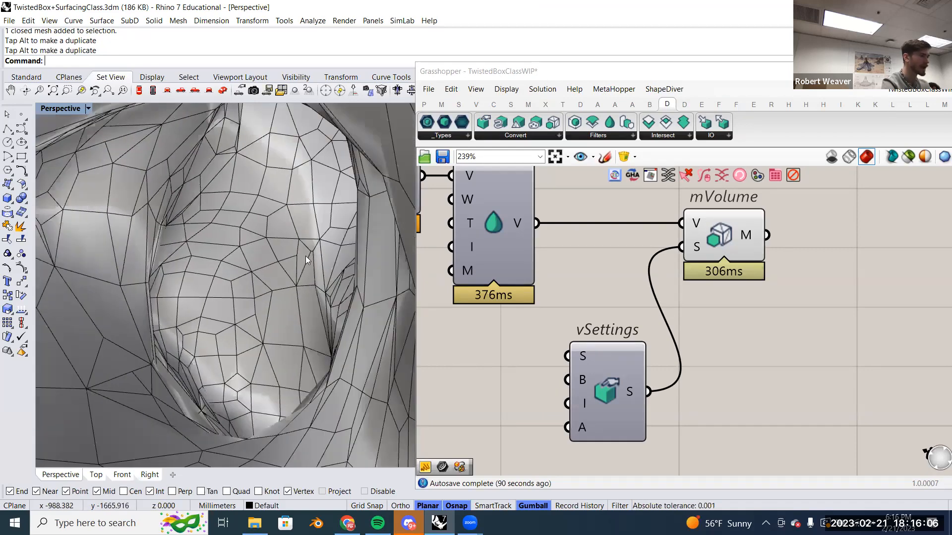
pyautogui.scroll(2, 307, 253)
pyautogui.scroll(8, 308, 251)
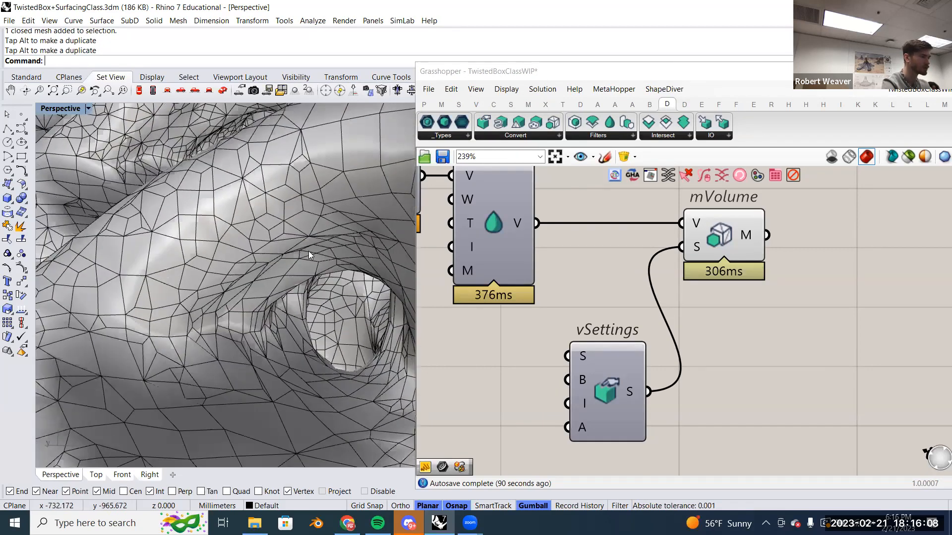
pyautogui.scroll(-8, 309, 250)
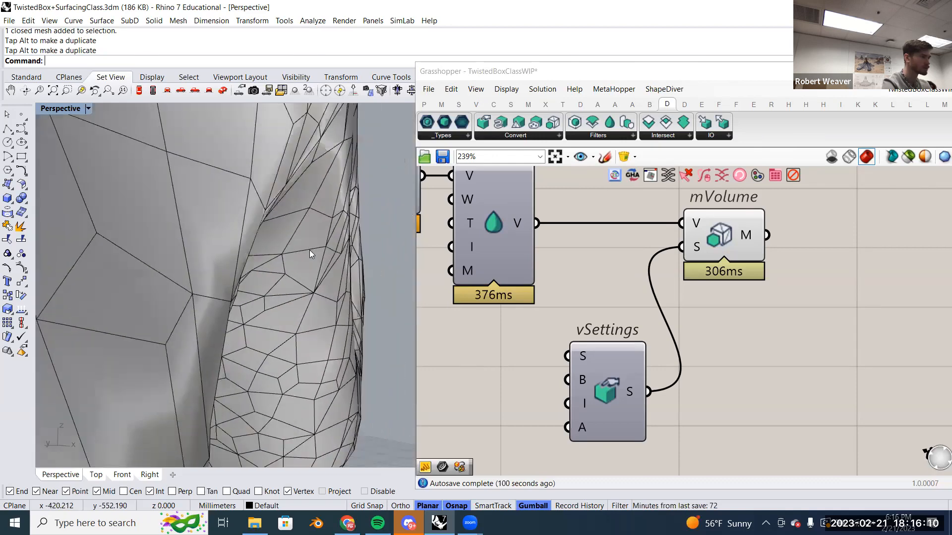
pyautogui.scroll(8, 310, 249)
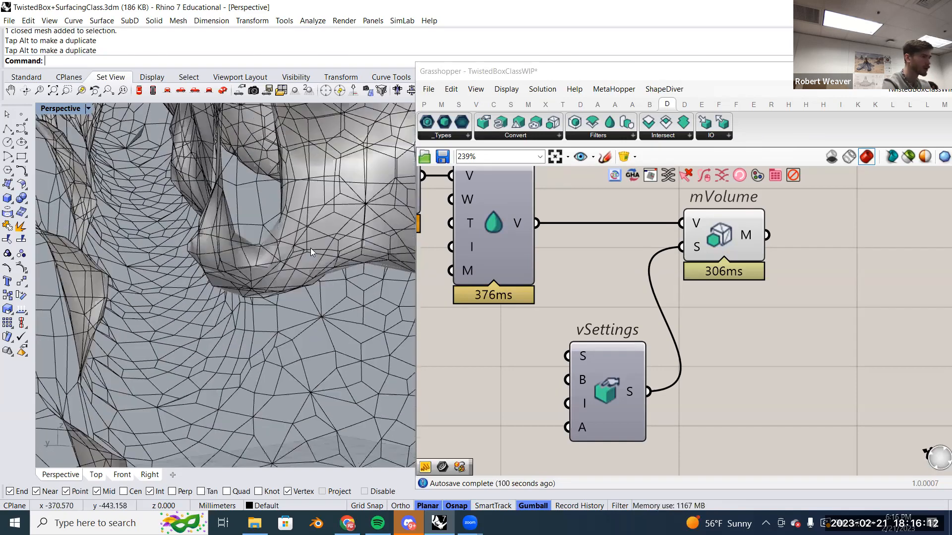
pyautogui.scroll(-8, 310, 249)
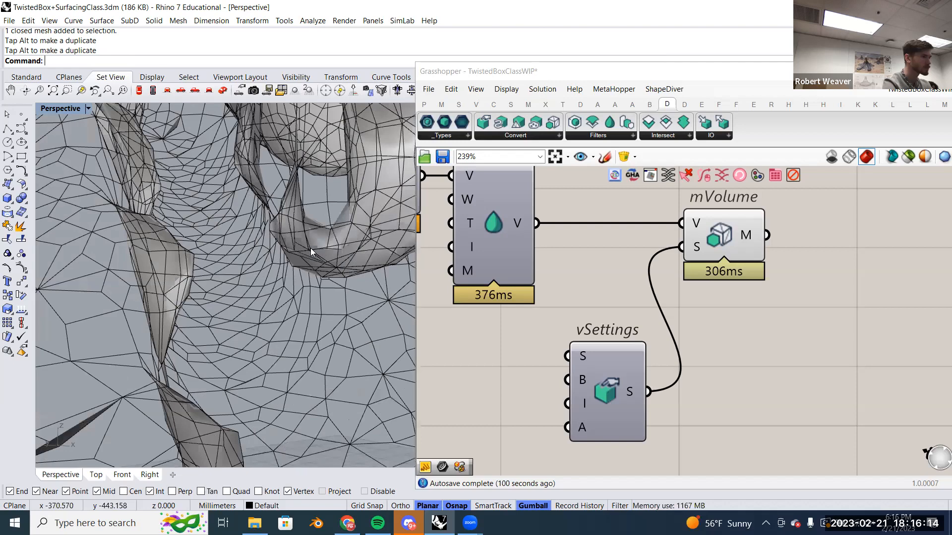
pyautogui.scroll(8, 312, 252)
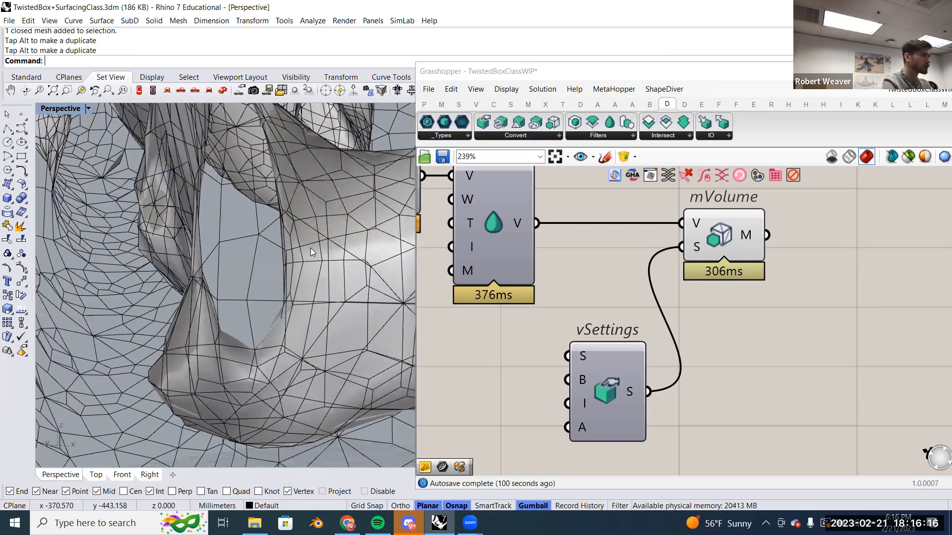
pyautogui.scroll(-8, 310, 249)
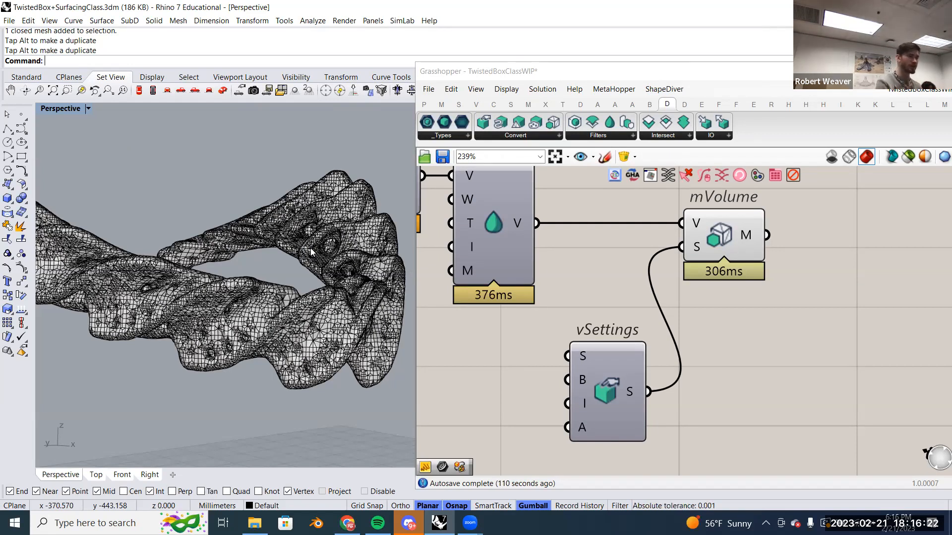
pyautogui.scroll(8, 254, 312)
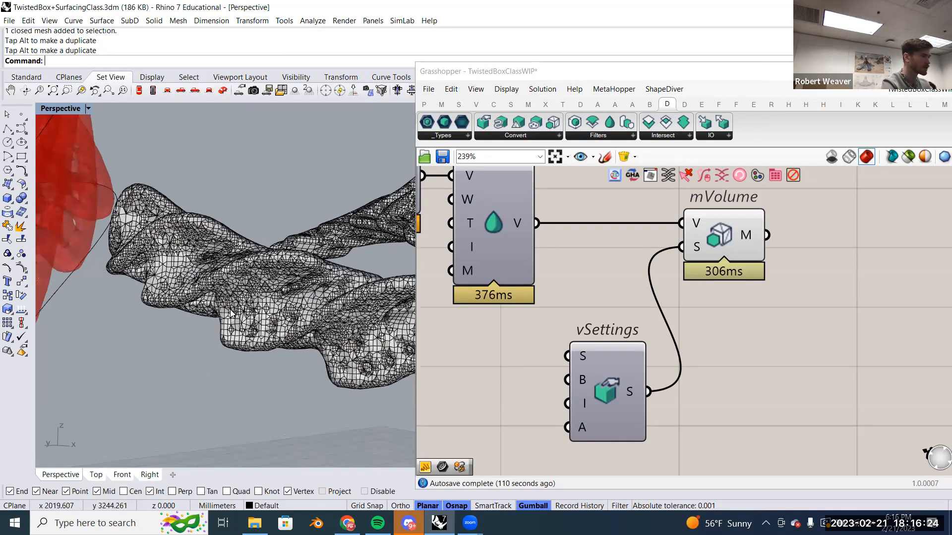
pyautogui.scroll(4, 254, 312)
pyautogui.scroll(8, 254, 309)
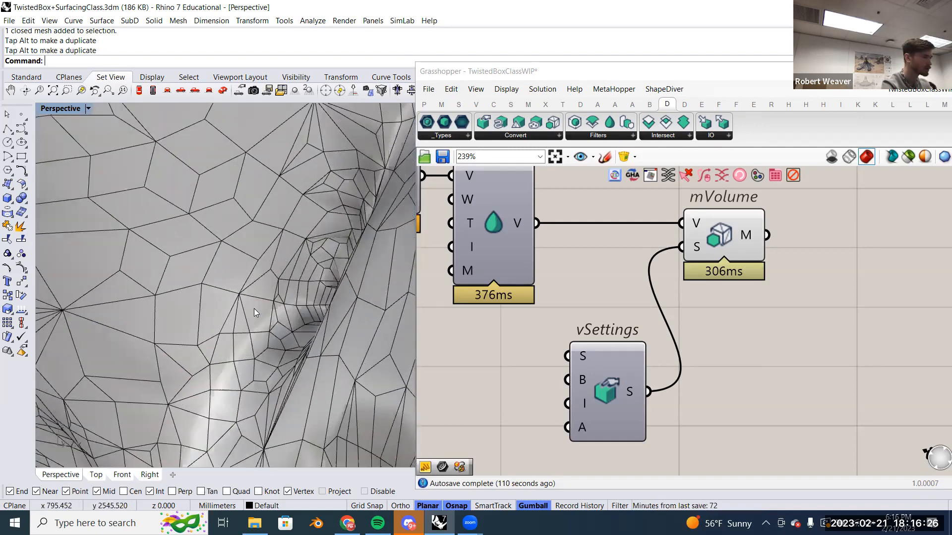
pyautogui.scroll(8, 255, 309)
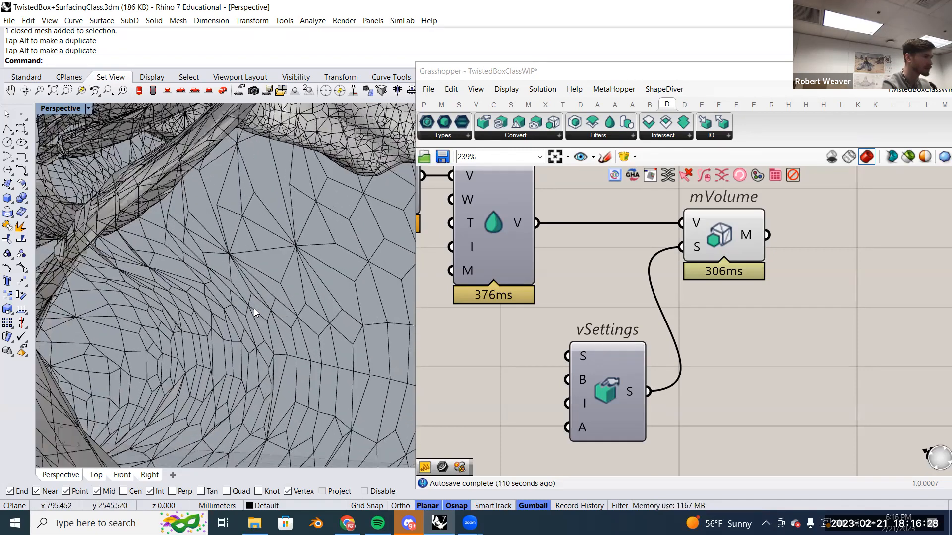
pyautogui.scroll(8, 253, 308)
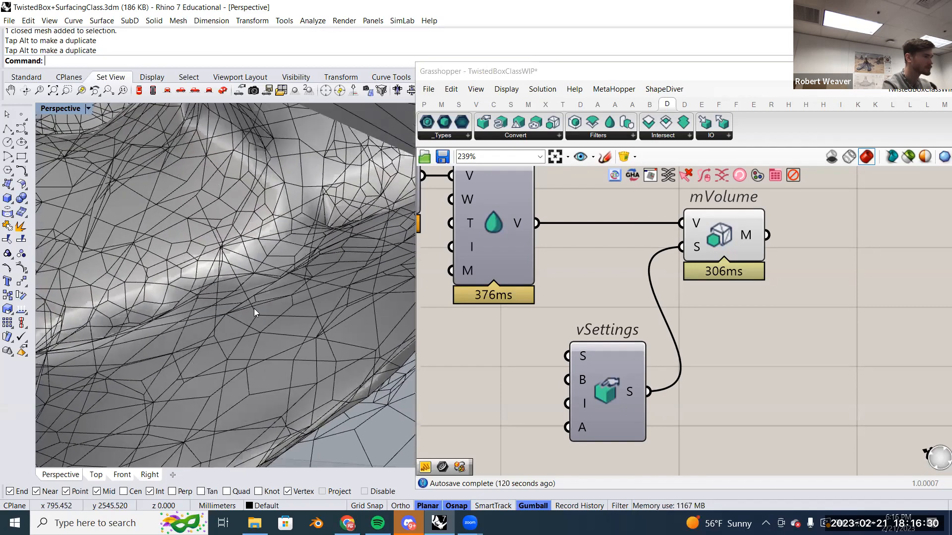
pyautogui.moveTo(309, 296); pyautogui.dragTo(367, 293, button='right')
pyautogui.moveTo(746, 237)
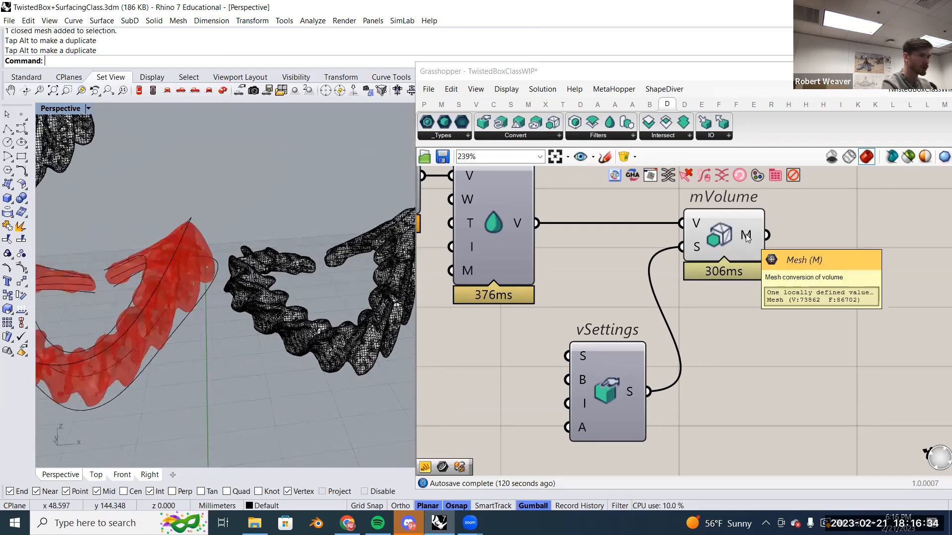
pyautogui.click(373, 291)
pyautogui.moveTo(374, 292); pyautogui.dragTo(493, 352, button='right')
pyautogui.click(389, 365)
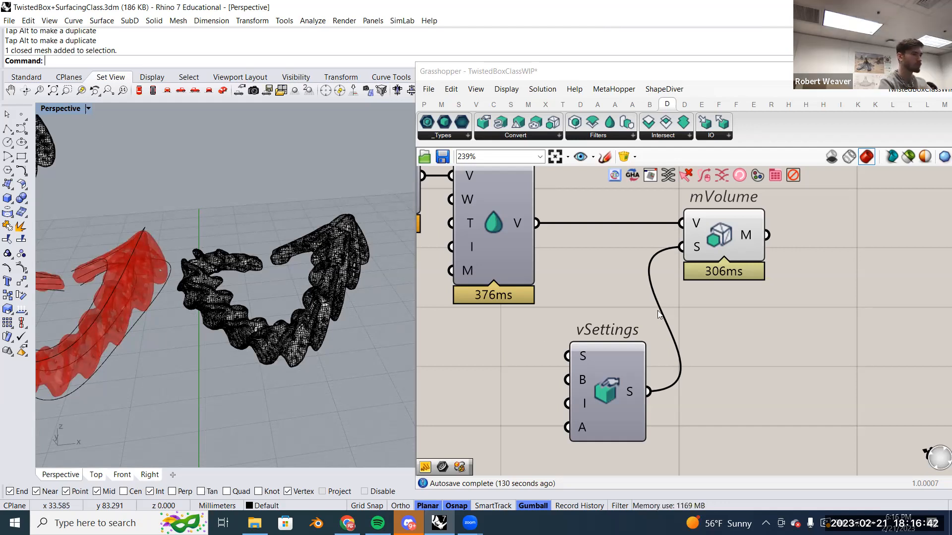
pyautogui.scroll(-5, 693, 309)
pyautogui.moveTo(841, 383); pyautogui.dragTo(510, 227)
pyautogui.rightClick(536, 213)
pyautogui.click(516, 203)
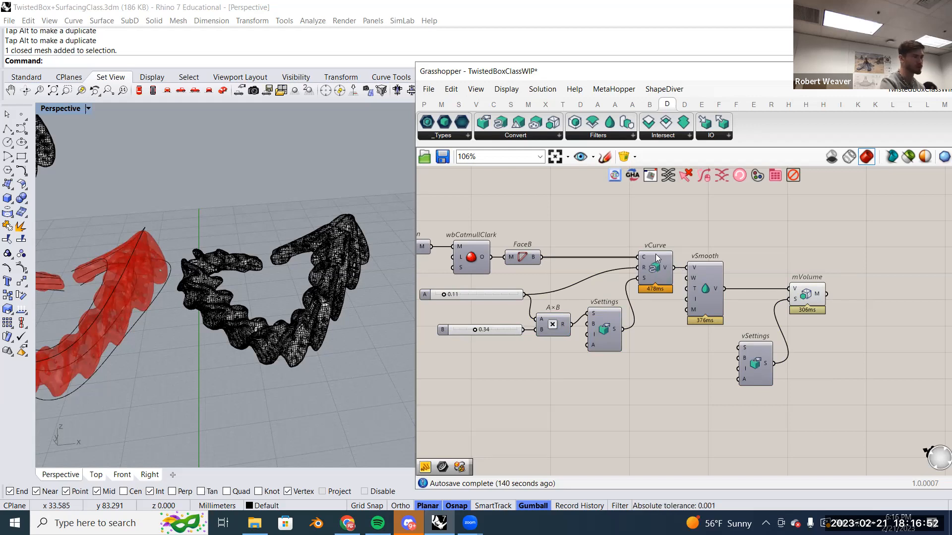
pyautogui.click(805, 297)
pyautogui.click(810, 272)
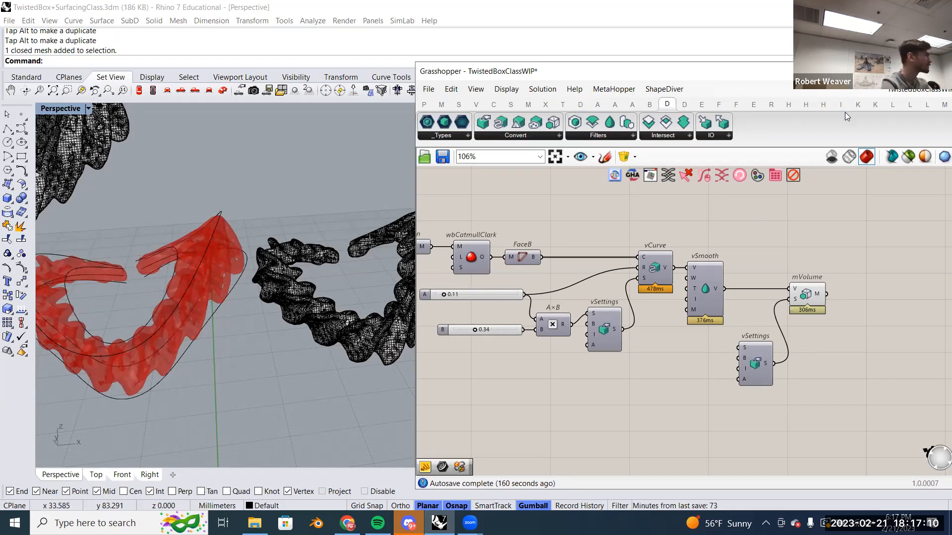
pyautogui.click(944, 104)
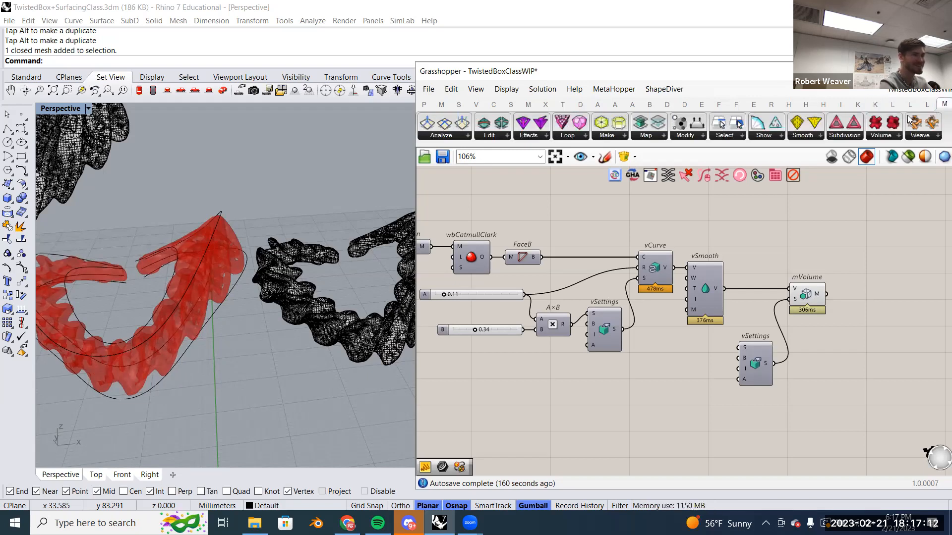
pyautogui.click(891, 135)
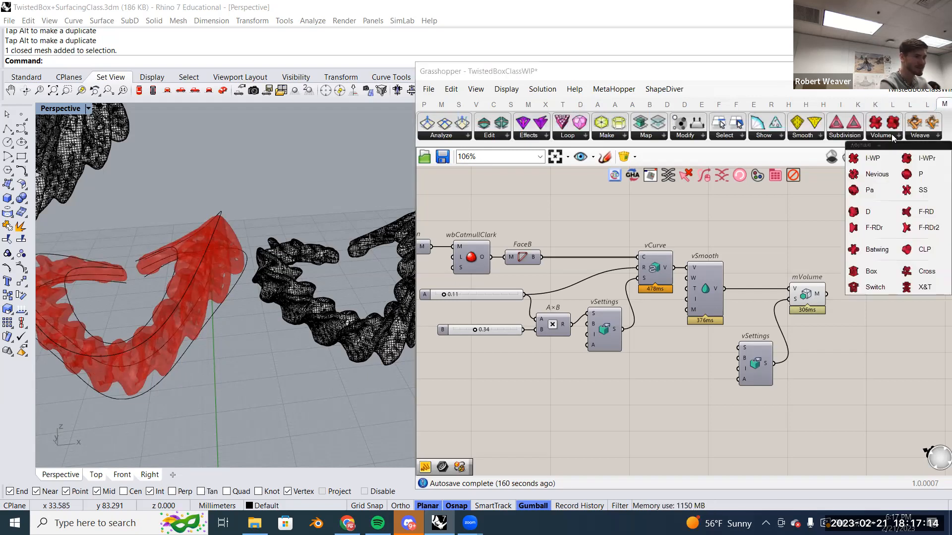
pyautogui.click(694, 207)
pyautogui.moveTo(307, 198); pyautogui.dragTo(293, 198, button='right')
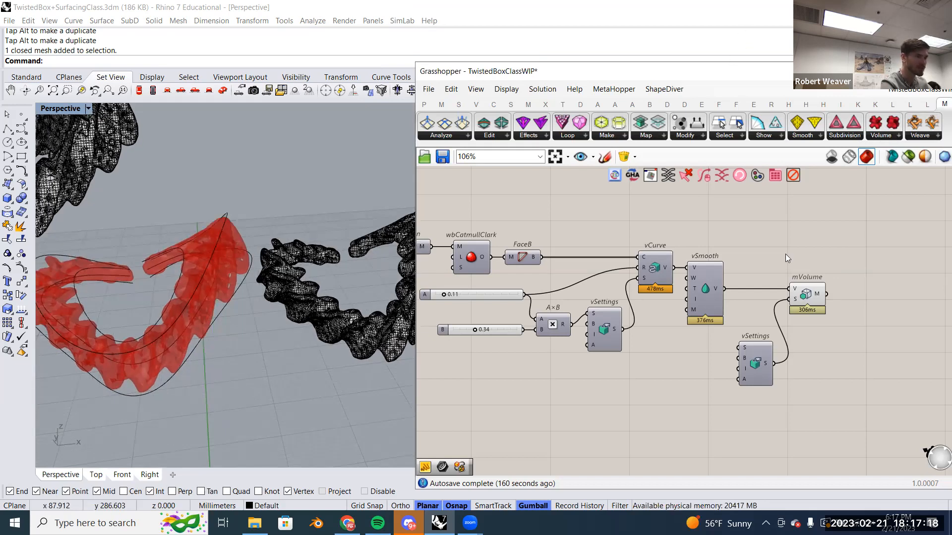
# Lower the Grasshopper window to uncover the Rhino layers and turn on the Figure layer.
pyautogui.moveTo(785, 62); pyautogui.dragTo(785, 286)
pyautogui.click(876, 183)
pyautogui.moveTo(238, 277); pyautogui.dragTo(195, 212, button='right')
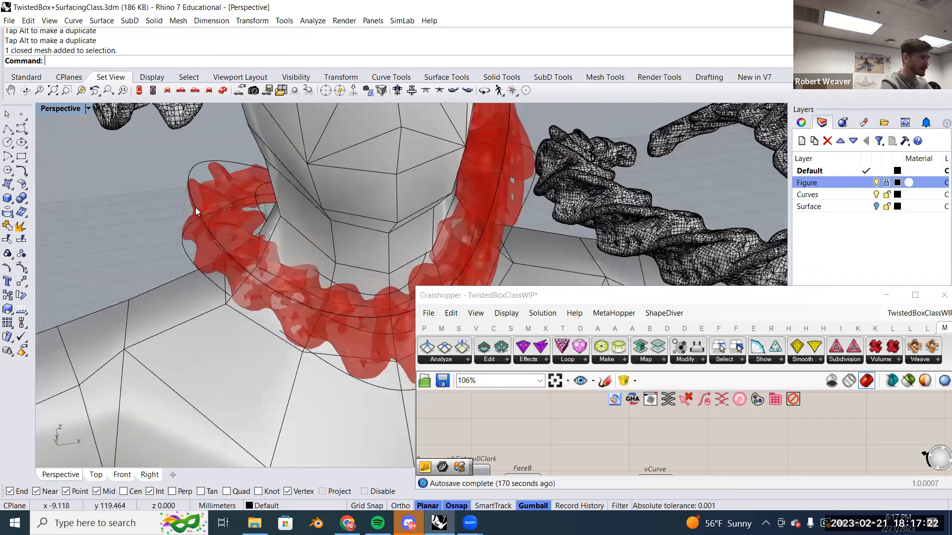
# Delete all the baked comparison meshes around the figure, leaving the red collar preview.
pyautogui.scroll(-5, 196, 212)
pyautogui.click(446, 233)
pyautogui.press('Delete')
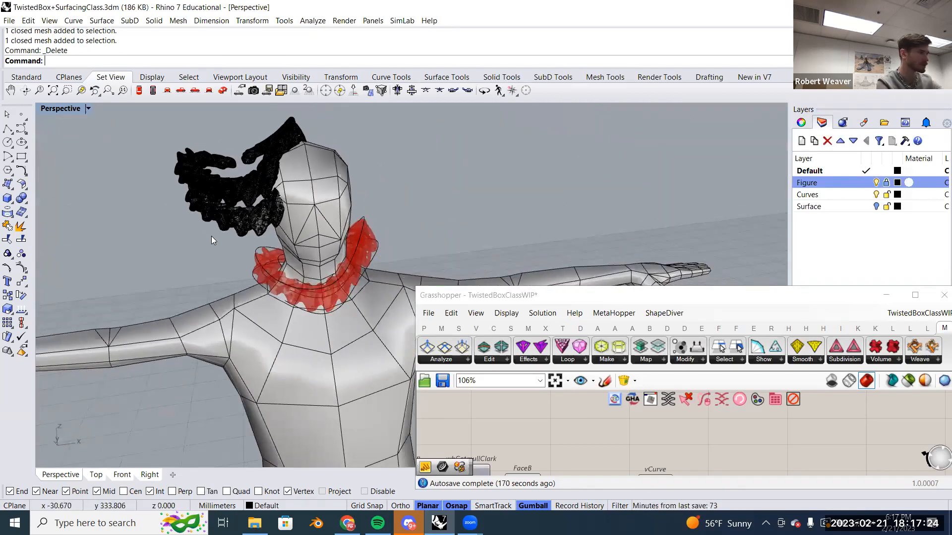
pyautogui.click(203, 214)
pyautogui.press('Delete')
pyautogui.scroll(5, 273, 243)
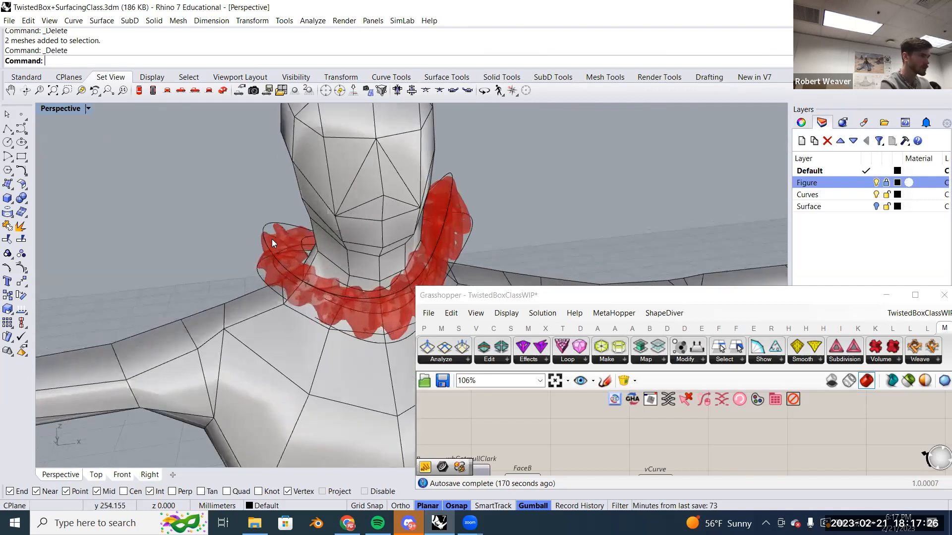
# Pull the upper collar curve's end control point high up and outward beside the head, and shift its neighbouring control point outward.
pyautogui.click(266, 240)
pyautogui.moveTo(266, 240); pyautogui.dragTo(288, 203, button='right')
pyautogui.click(245, 222)
pyautogui.moveTo(283, 193); pyautogui.dragTo(119, 151)
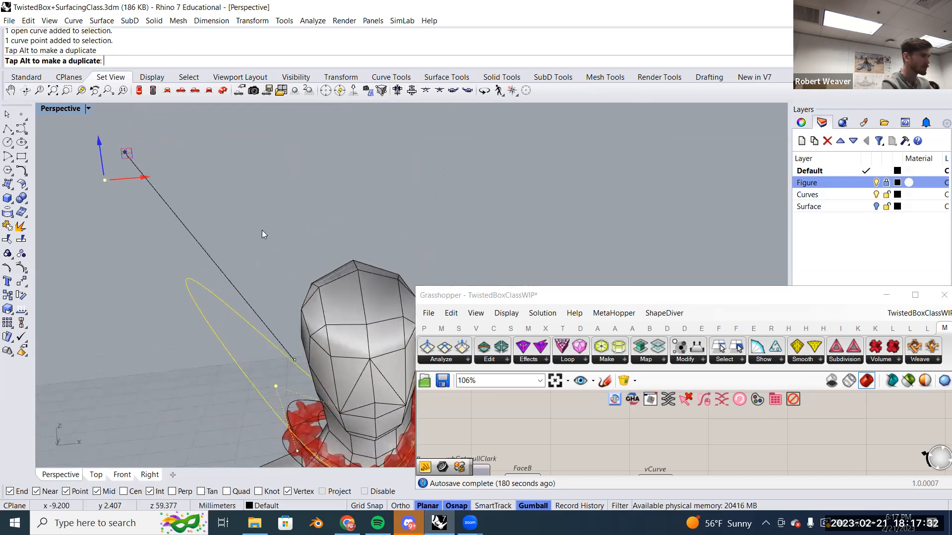
pyautogui.moveTo(297, 255); pyautogui.dragTo(286, 370, button='right')
pyautogui.click(292, 370)
pyautogui.scroll(-4, 292, 369)
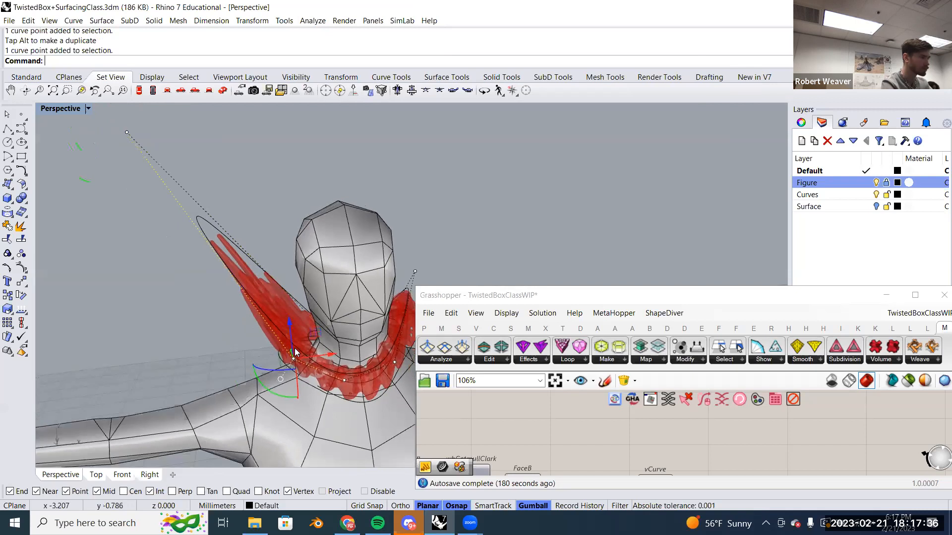
pyautogui.moveTo(298, 266); pyautogui.dragTo(267, 296)
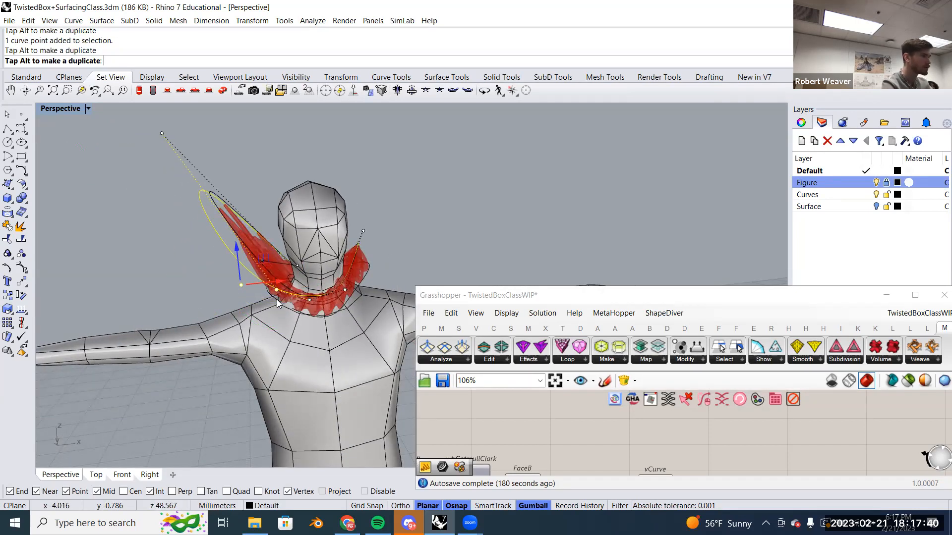
# Stretch the lower collar curve outward over the same shoulder by moving its end control point, and deselect it.
pyautogui.click(281, 303)
pyautogui.click(254, 287)
pyautogui.moveTo(224, 283); pyautogui.dragTo(156, 316)
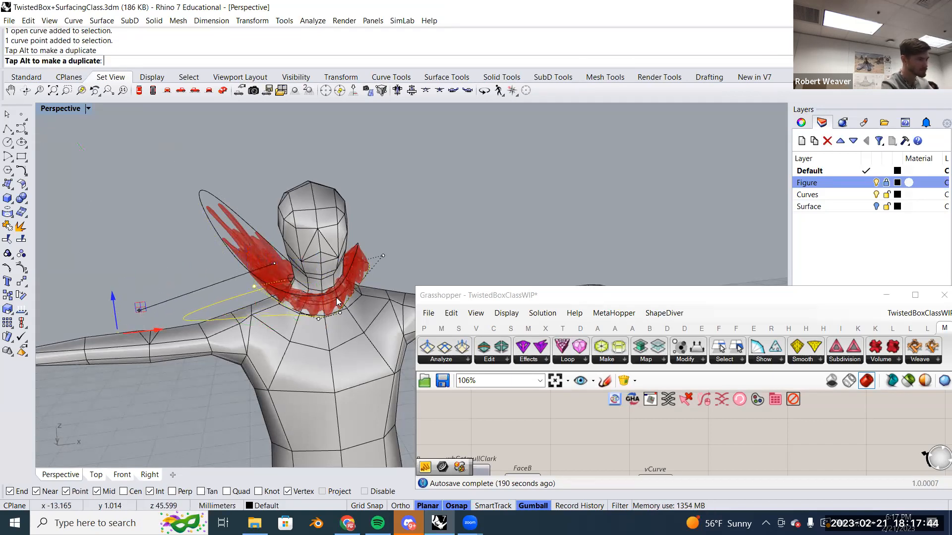
pyautogui.click(448, 215)
pyautogui.moveTo(448, 215); pyautogui.dragTo(317, 221, button='right')
# Pull the lower collar curve's other end control point outward over the opposite shoulder, and deselect the curve.
pyautogui.click(311, 258)
pyautogui.click(317, 250)
pyautogui.moveTo(318, 222); pyautogui.dragTo(391, 266)
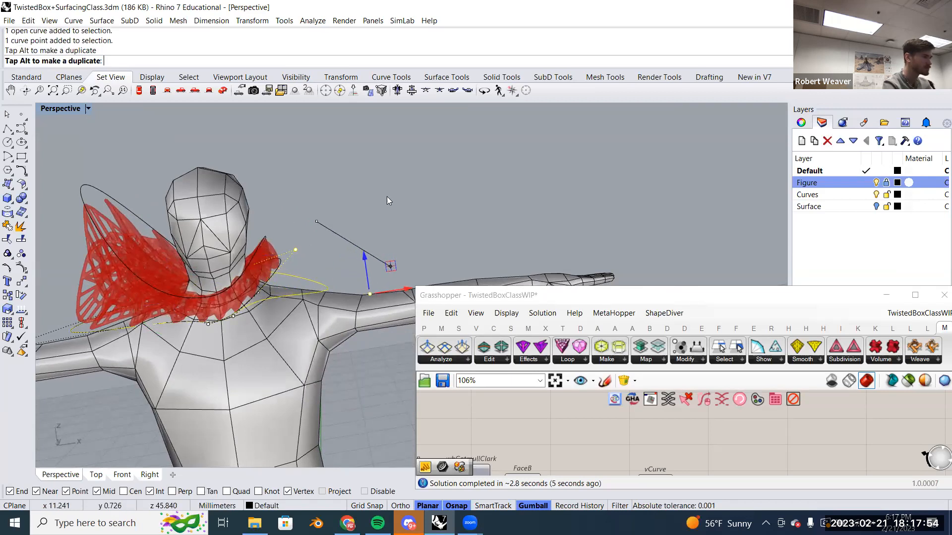
pyautogui.click(422, 202)
pyautogui.scroll(2, 422, 201)
pyautogui.scroll(2, 422, 201)
pyautogui.moveTo(421, 202); pyautogui.dragTo(423, 200, button='right')
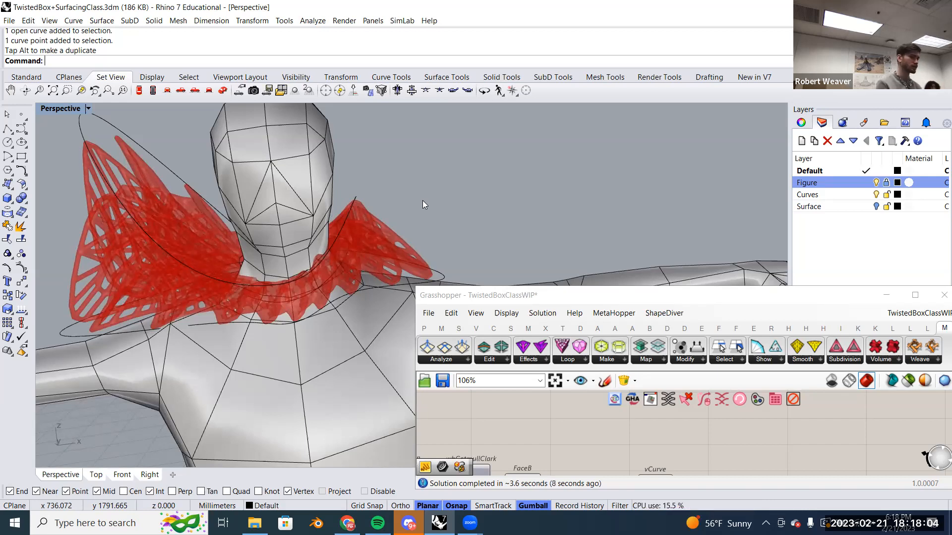
# Reposition a collar curve control point outward and down near the far shoulder, and leave control point editing.
pyautogui.moveTo(423, 200); pyautogui.dragTo(273, 257, button='right')
pyautogui.click(381, 267)
pyautogui.click(280, 296)
pyautogui.moveTo(280, 297); pyautogui.dragTo(263, 211, button='right')
pyautogui.moveTo(261, 208); pyautogui.dragTo(296, 236)
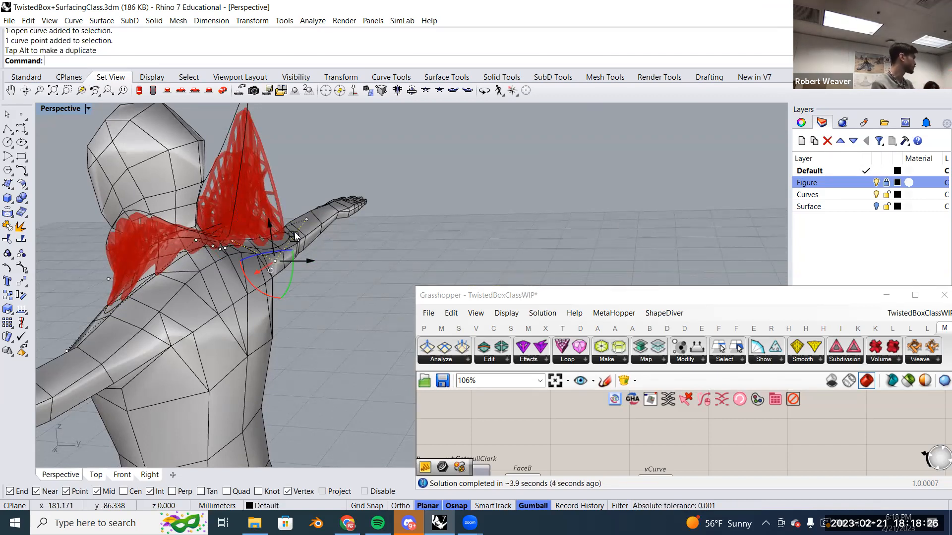
pyautogui.click(434, 224)
pyautogui.press('Escape')
pyautogui.moveTo(432, 220); pyautogui.dragTo(432, 220, button='right')
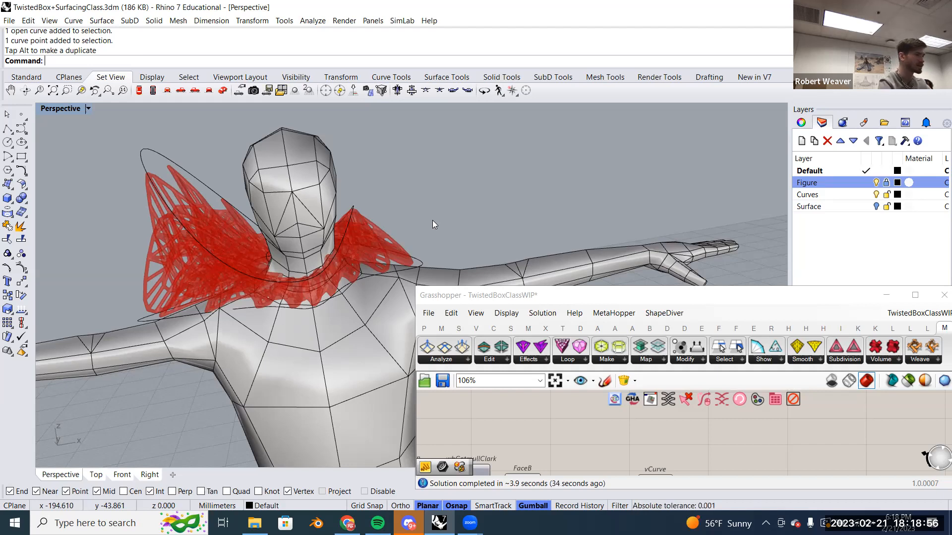
# Restore the rolled-up Grasshopper window and save the definition.
pyautogui.scroll(5, 512, 217)
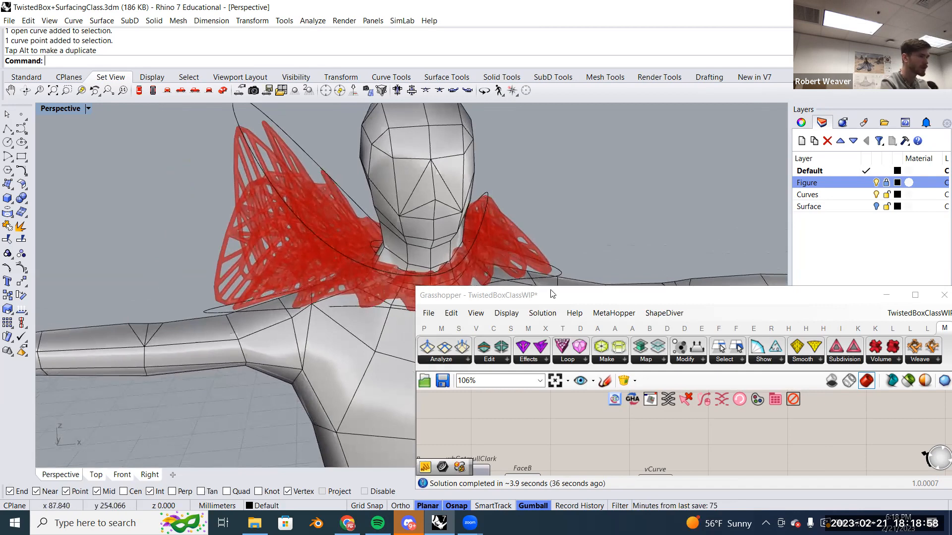
pyautogui.doubleClick(553, 289)
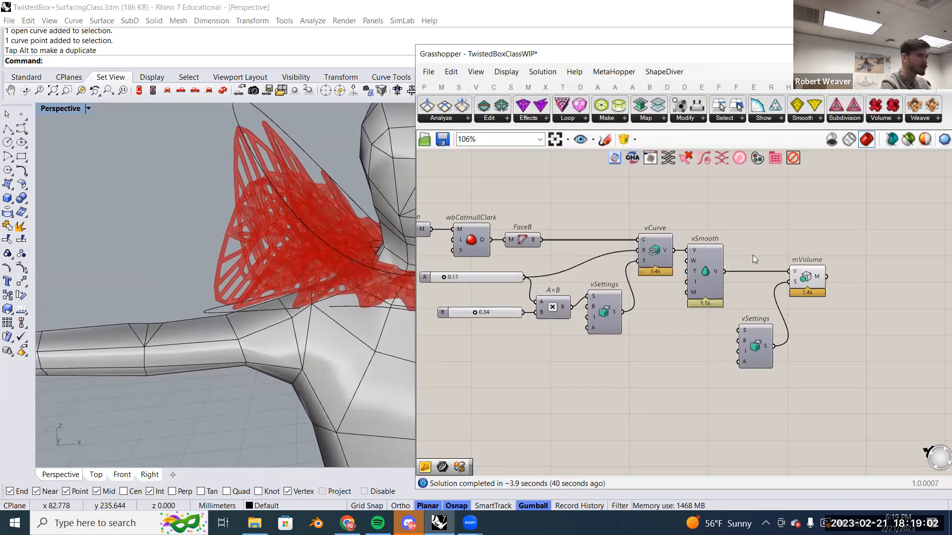
pyautogui.scroll(3, 789, 265)
pyautogui.moveTo(839, 288)
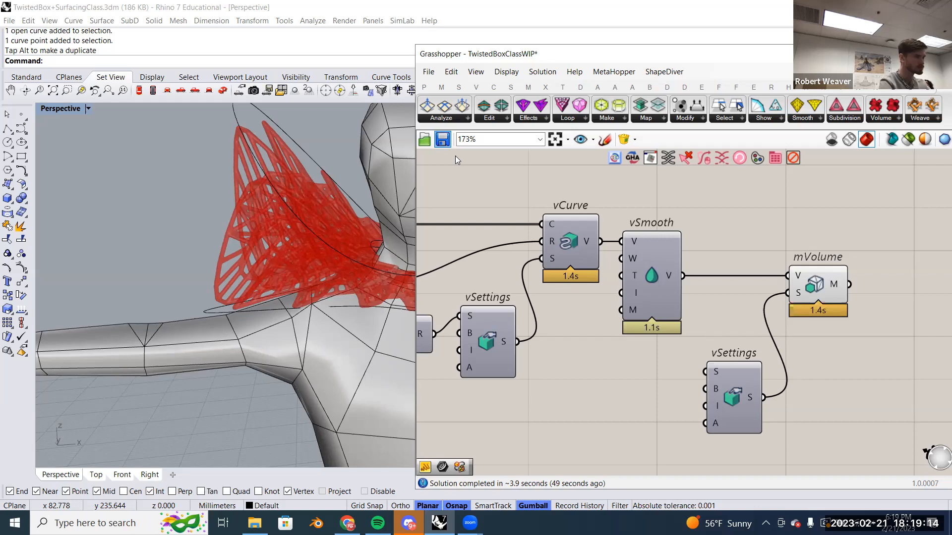
pyautogui.hotkey('ctrl', 's')
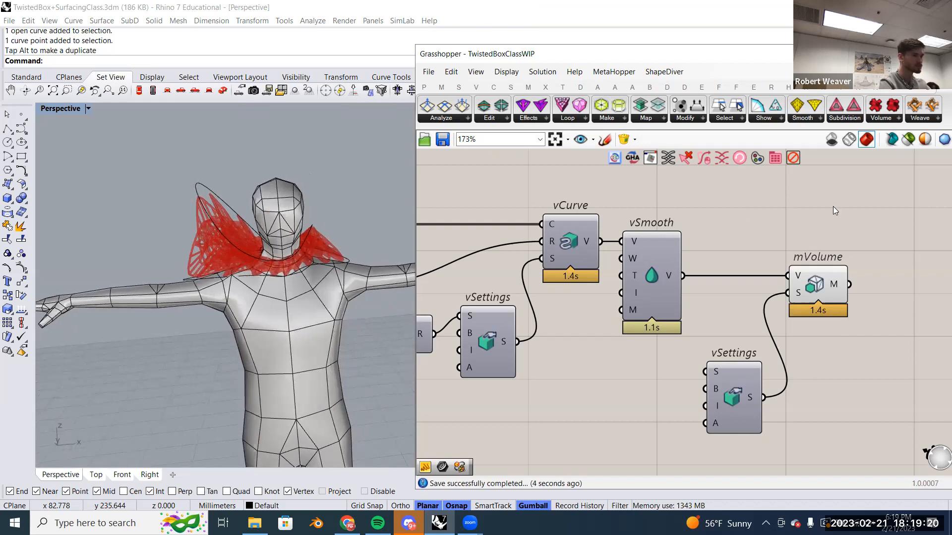
# Set number slider A, which drives the volume curve radius, to 0.13.
pyautogui.scroll(-2, 818, 289)
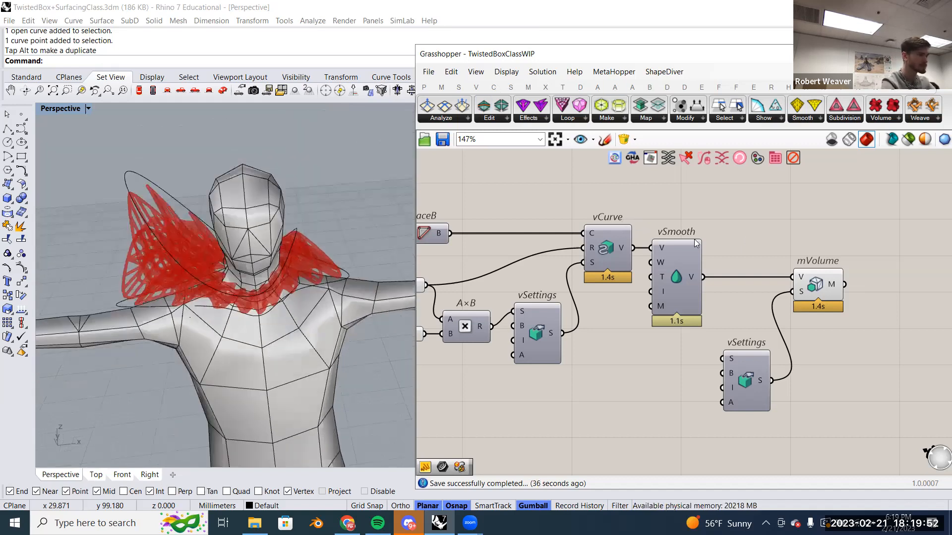
pyautogui.scroll(-5, 694, 239)
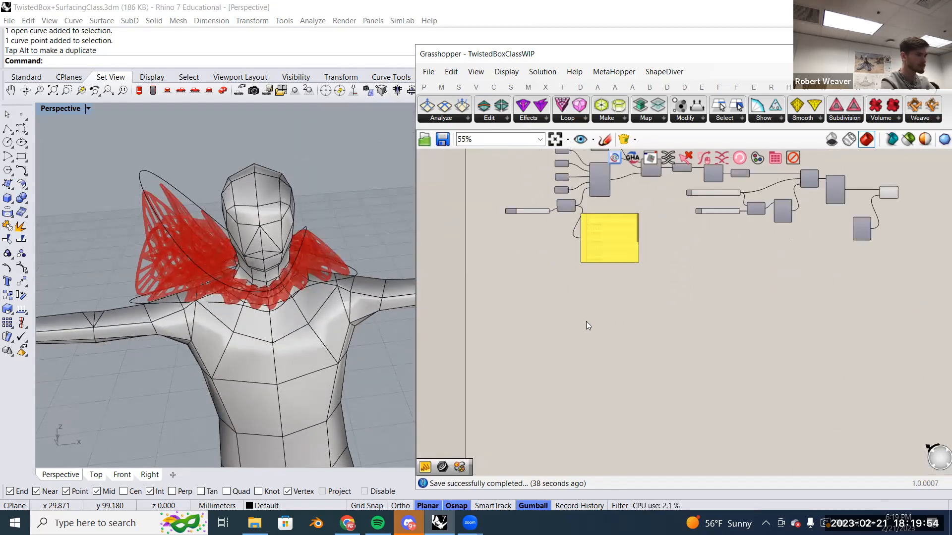
pyautogui.scroll(2, 586, 321)
pyautogui.moveTo(638, 271); pyautogui.dragTo(616, 357, button='right')
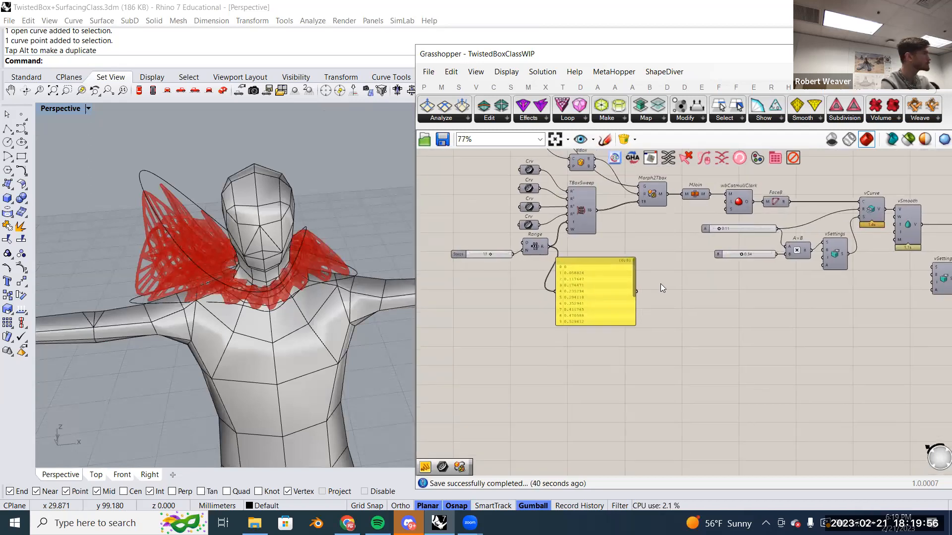
pyautogui.moveTo(765, 254); pyautogui.dragTo(596, 343, button='right')
pyautogui.scroll(3, 761, 319)
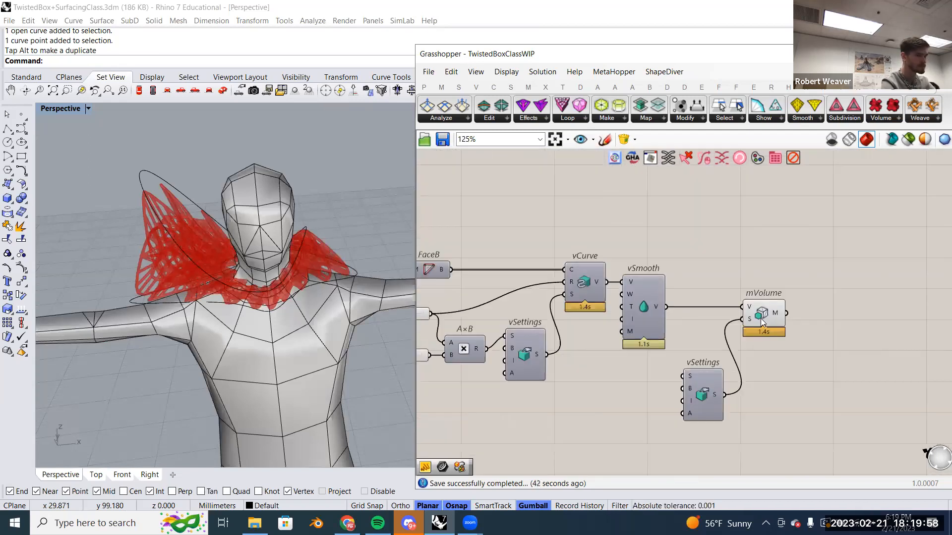
pyautogui.click(761, 319)
pyautogui.click(769, 250)
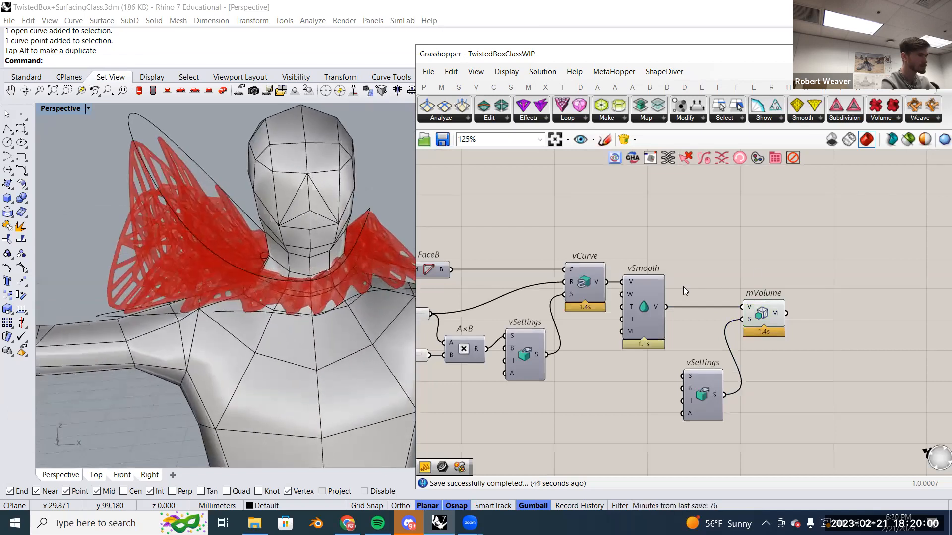
pyautogui.moveTo(713, 269); pyautogui.dragTo(913, 234, button='right')
pyautogui.scroll(6, 537, 277)
pyautogui.moveTo(520, 281); pyautogui.dragTo(526, 280)
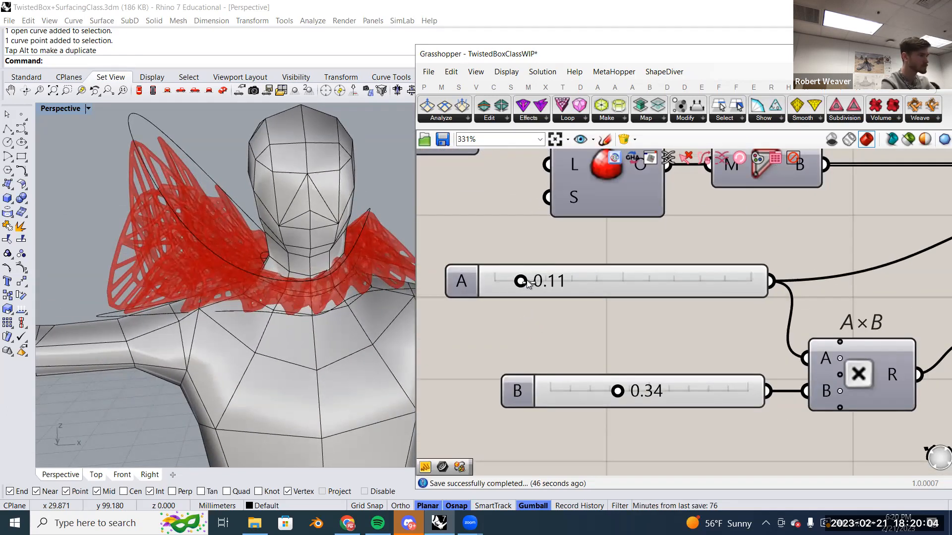
pyautogui.moveTo(528, 281); pyautogui.dragTo(527, 291)
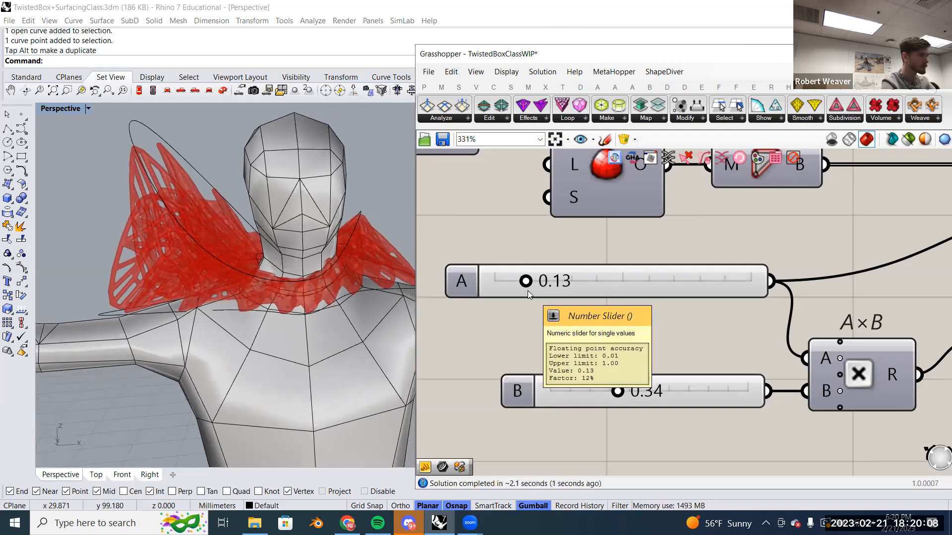
# Bake the collar mesh from the mVolume component into the Rhino document.
pyautogui.scroll(-5, 667, 295)
pyautogui.moveTo(690, 289); pyautogui.dragTo(475, 300, button='right')
pyautogui.scroll(1, 879, 298)
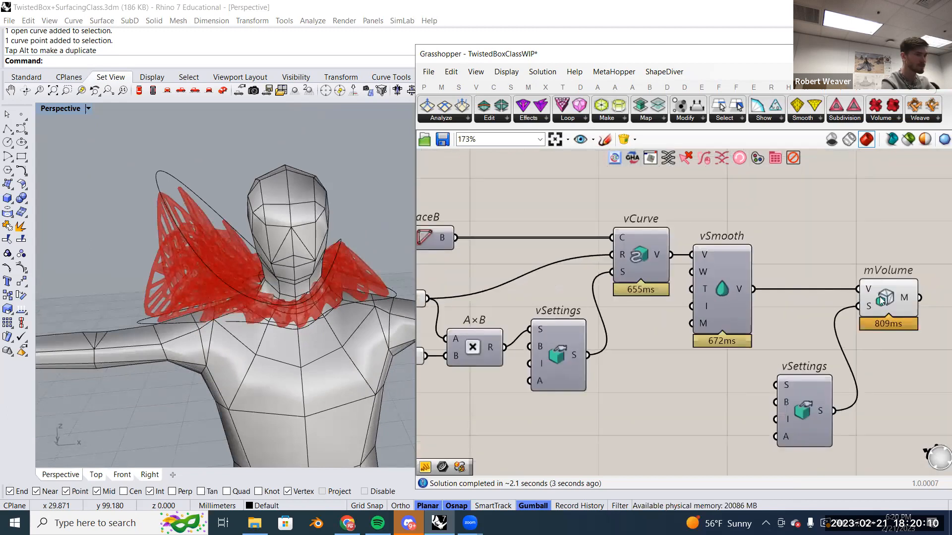
pyautogui.scroll(1, 880, 297)
pyautogui.rightClick(879, 296)
pyautogui.click(867, 347)
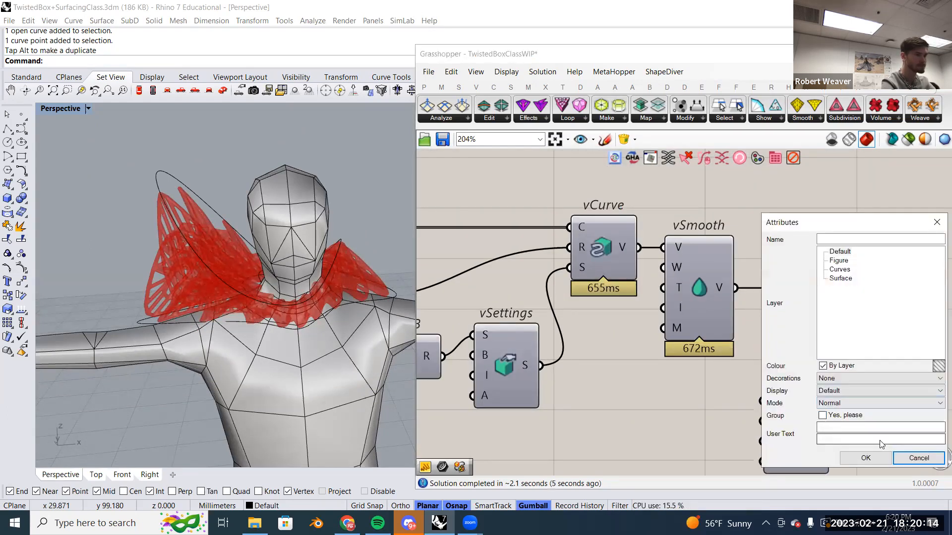
# Move the baked collar mesh up and away from the figure, clear of the red preview, and deselect it.
pyautogui.scroll(-6, 370, 278)
pyautogui.moveTo(369, 278); pyautogui.dragTo(136, 195)
pyautogui.click(219, 184)
pyautogui.scroll(7, 223, 184)
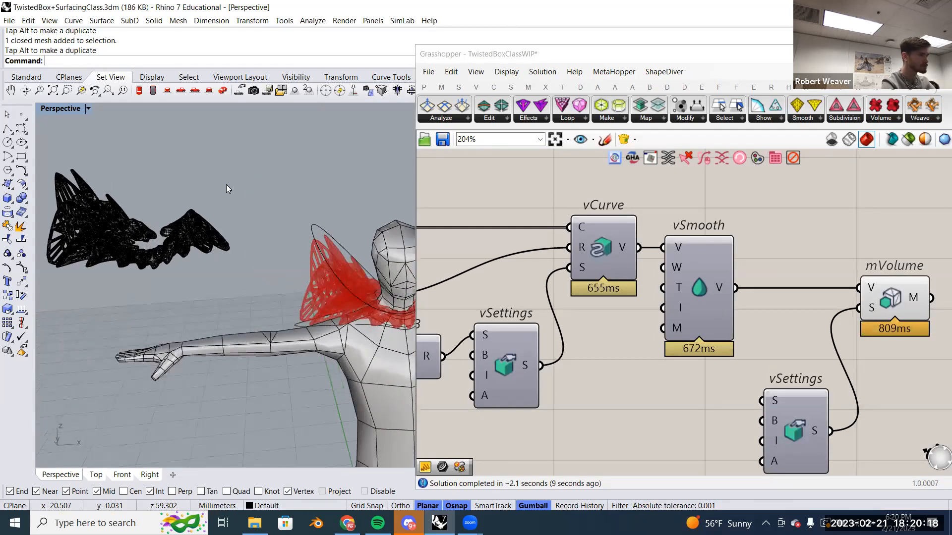
# Set the Perspective viewport to Arctic display mode and inspect the baked collar mesh from different angles.
pyautogui.click(88, 109)
pyautogui.click(121, 241)
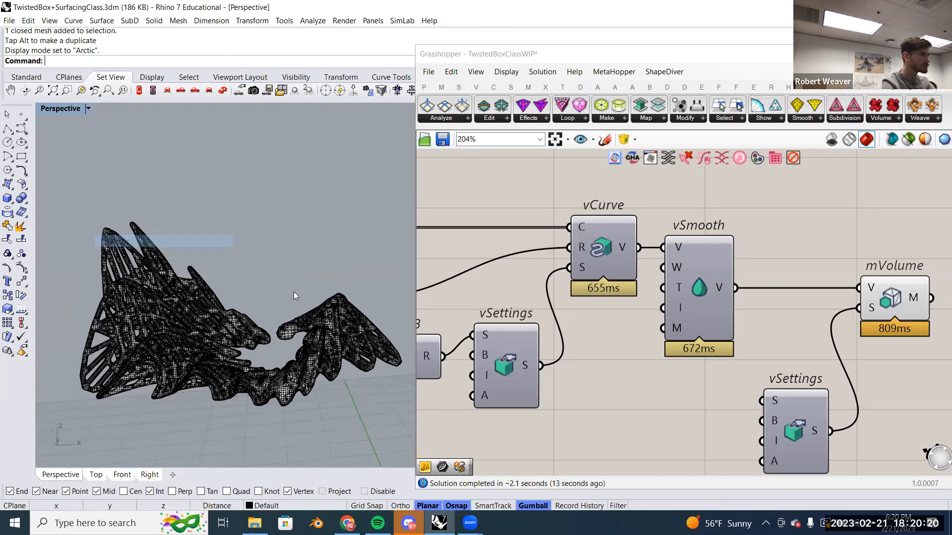
pyautogui.moveTo(305, 287); pyautogui.dragTo(305, 287, button='right')
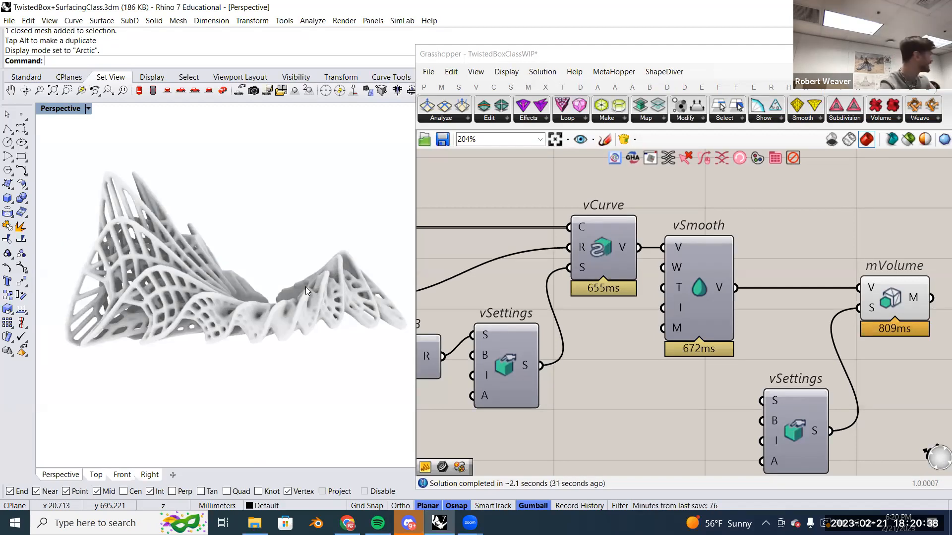
pyautogui.moveTo(234, 311); pyautogui.dragTo(254, 311, button='right')
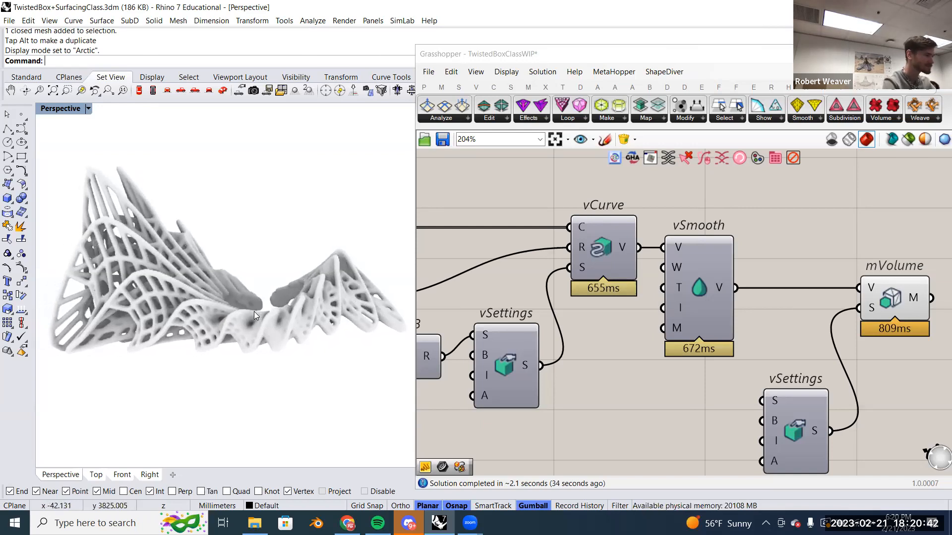
pyautogui.moveTo(716, 289)
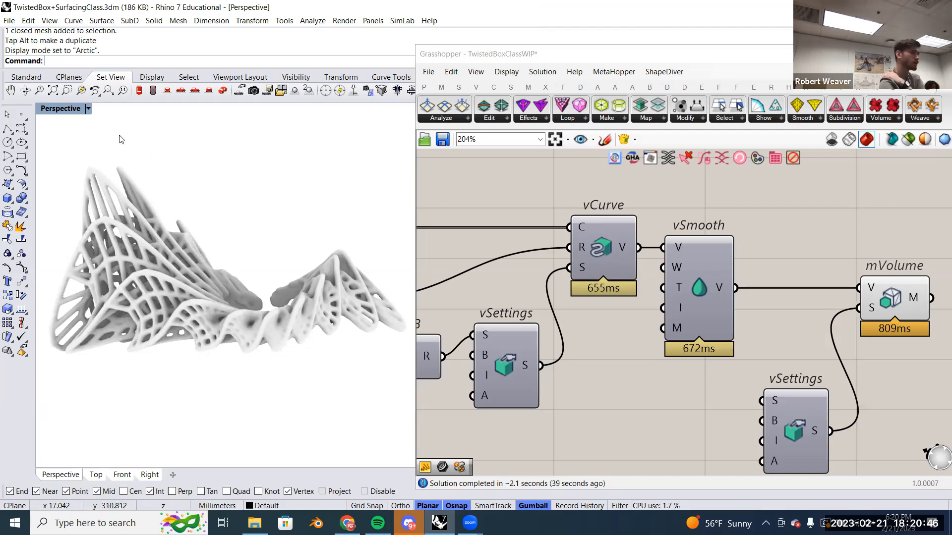
# Compare the baked collar mesh in the Rendered and Artistic display modes.
pyautogui.click(88, 110)
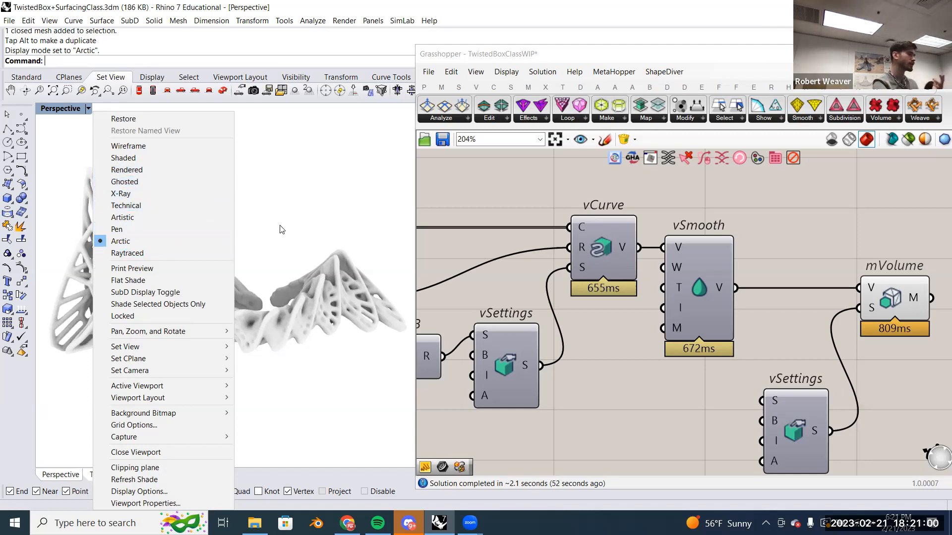
pyautogui.click(158, 173)
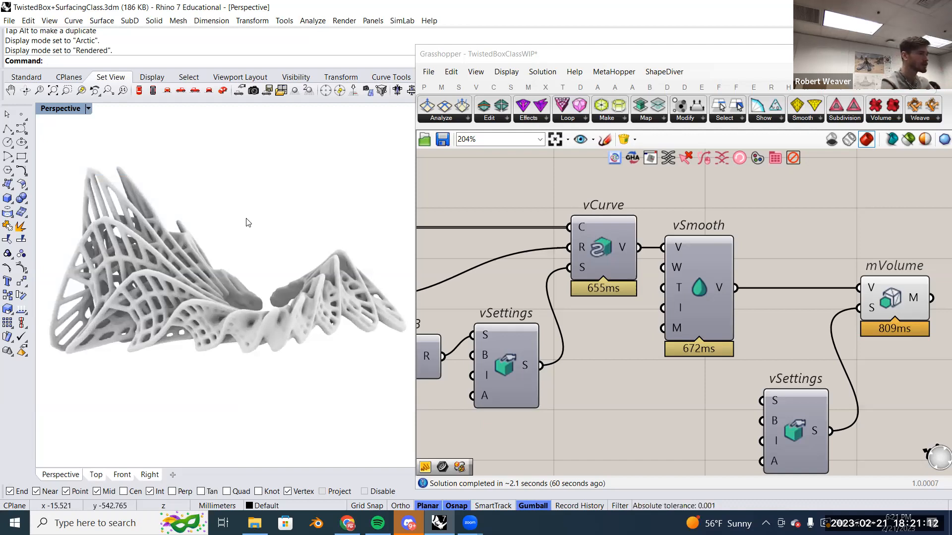
pyautogui.scroll(-5, 248, 223)
pyautogui.scroll(-5, 248, 224)
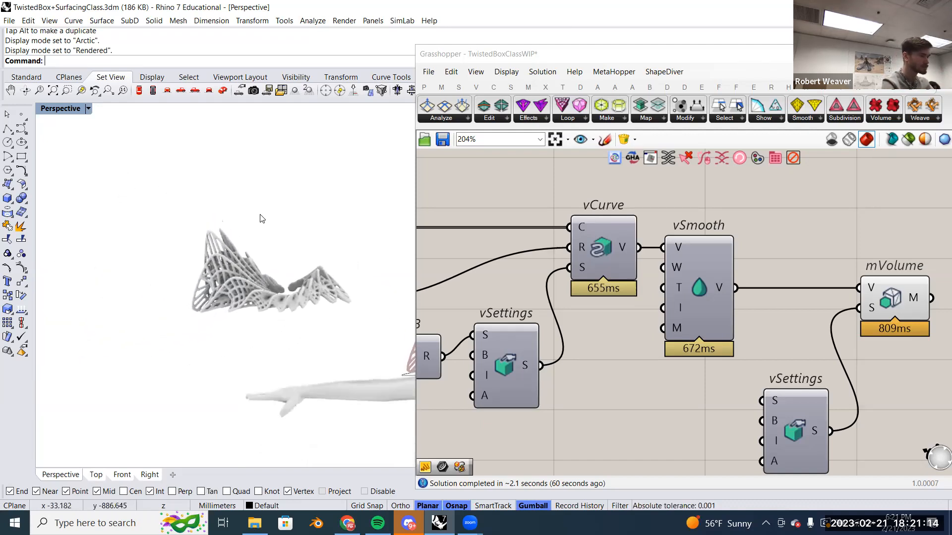
pyautogui.scroll(10, 262, 218)
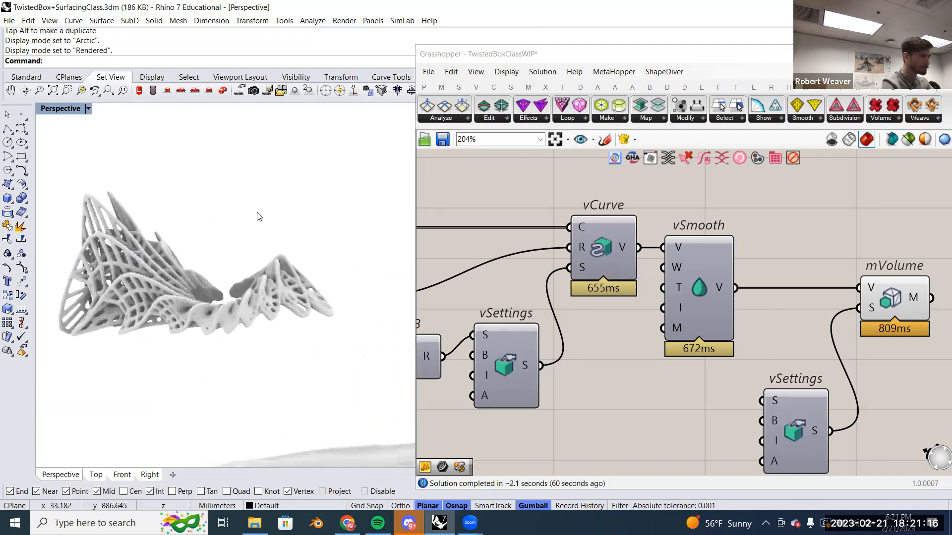
pyautogui.click(89, 108)
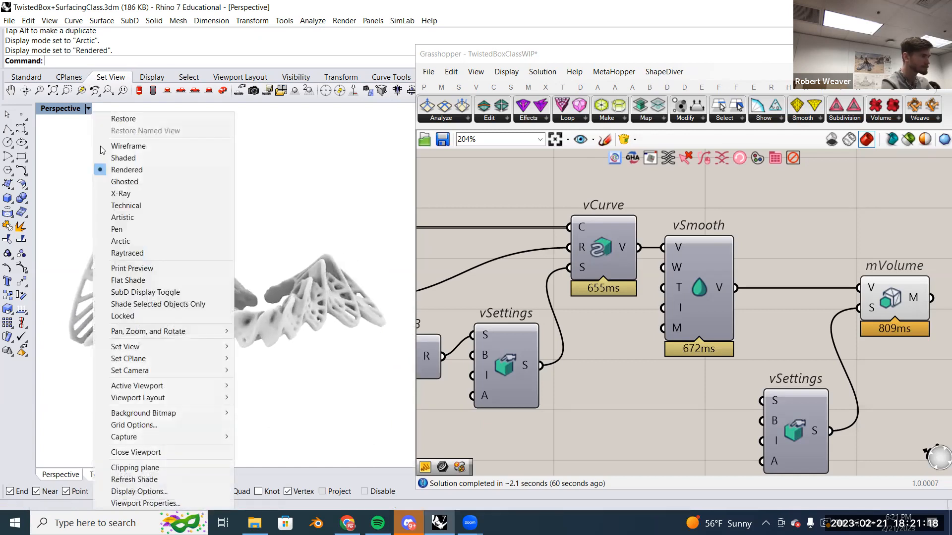
pyautogui.click(150, 217)
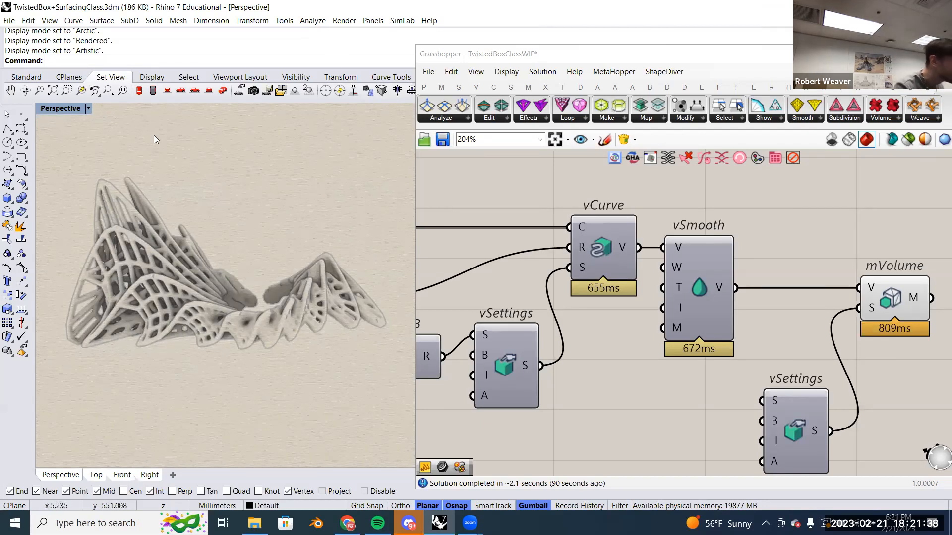
# Compare the baked collar mesh in the Arctic and Shaded display modes, returning the Perspective viewport to Arctic.
pyautogui.click(88, 108)
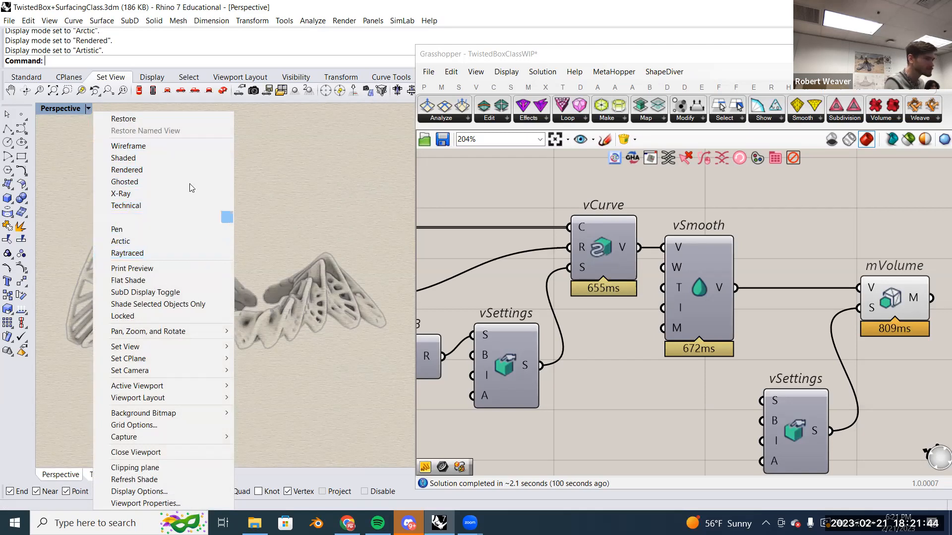
pyautogui.click(170, 243)
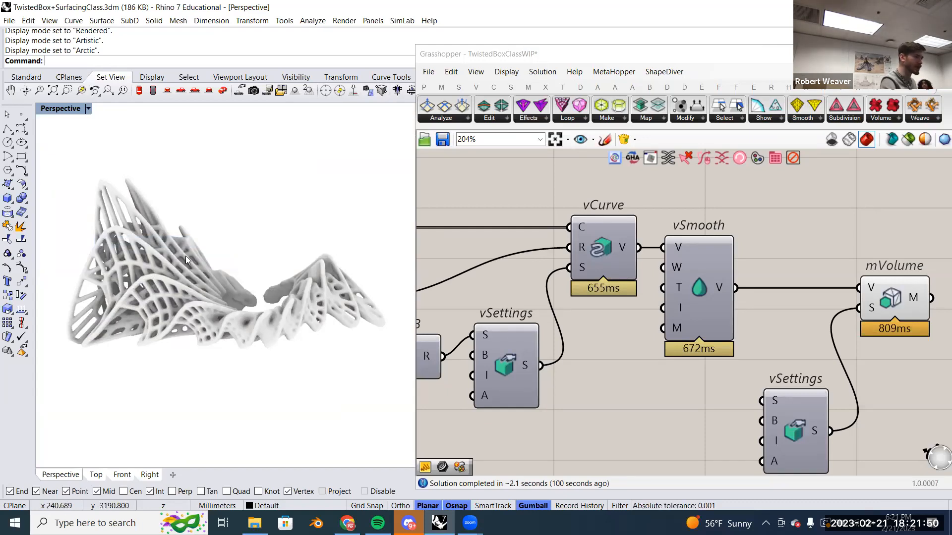
pyautogui.click(89, 110)
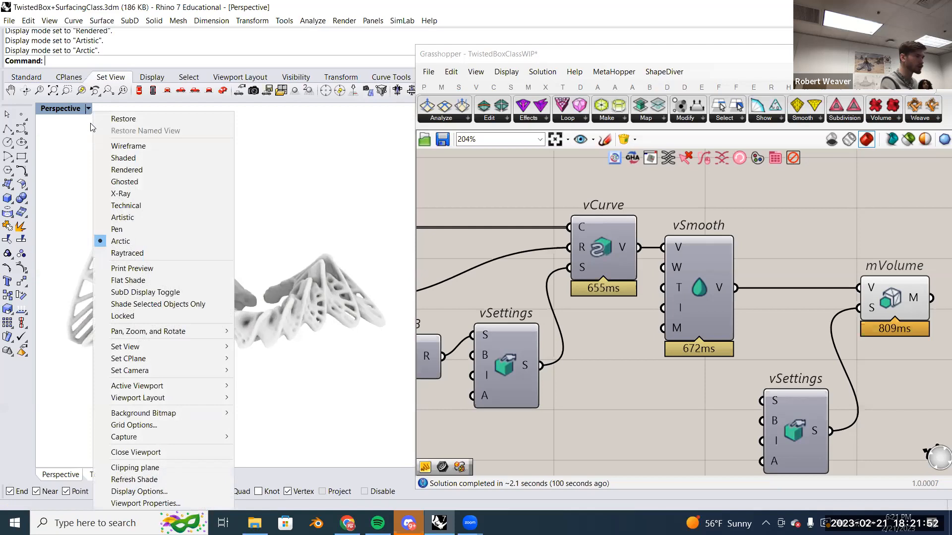
pyautogui.click(112, 156)
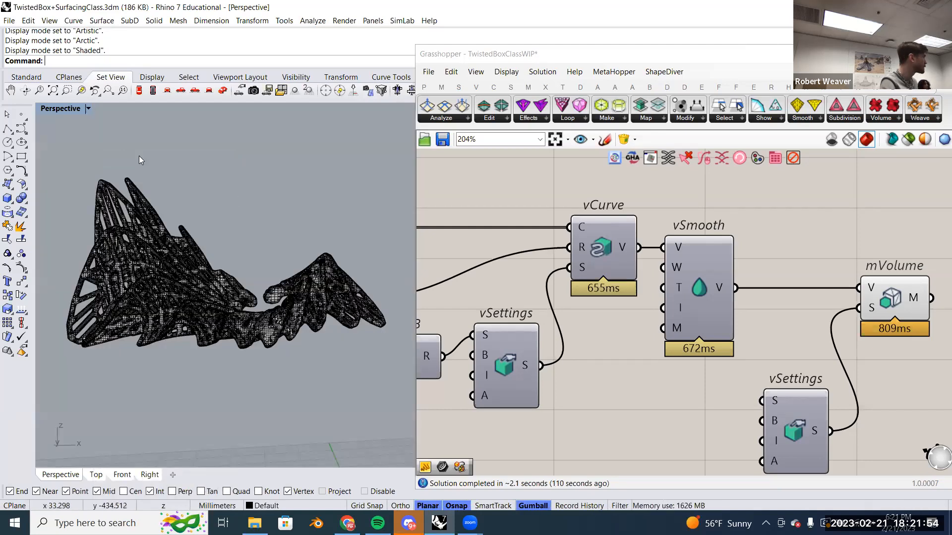
pyautogui.click(88, 111)
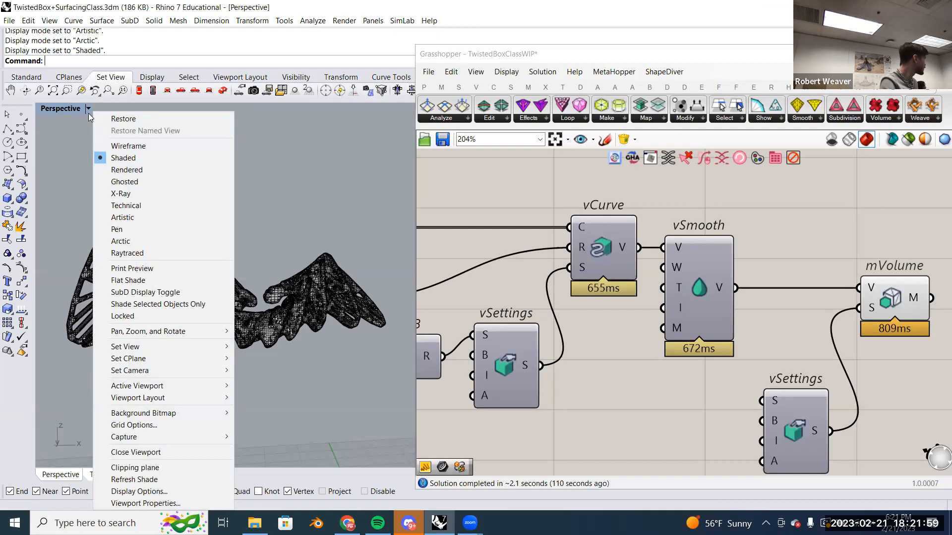
pyautogui.click(298, 219)
pyautogui.click(88, 109)
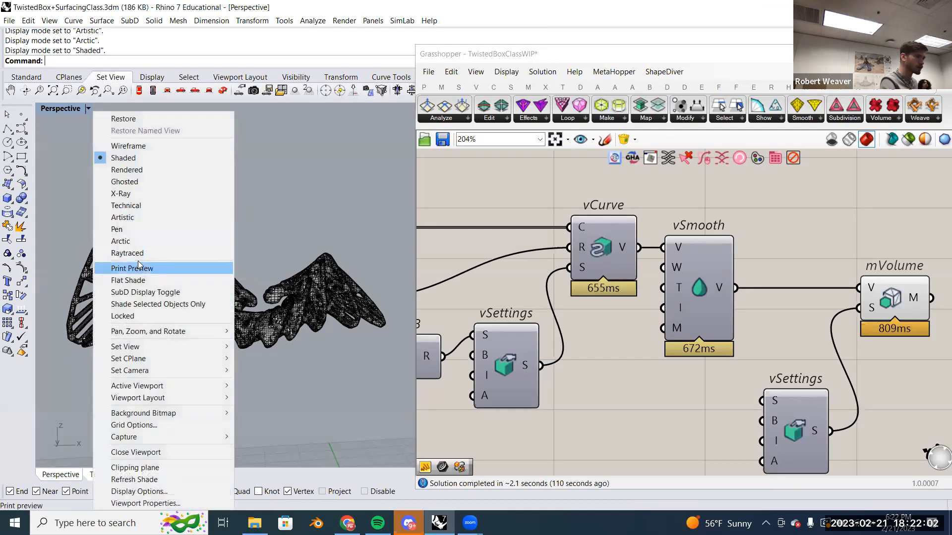
pyautogui.click(119, 241)
pyautogui.click(282, 312)
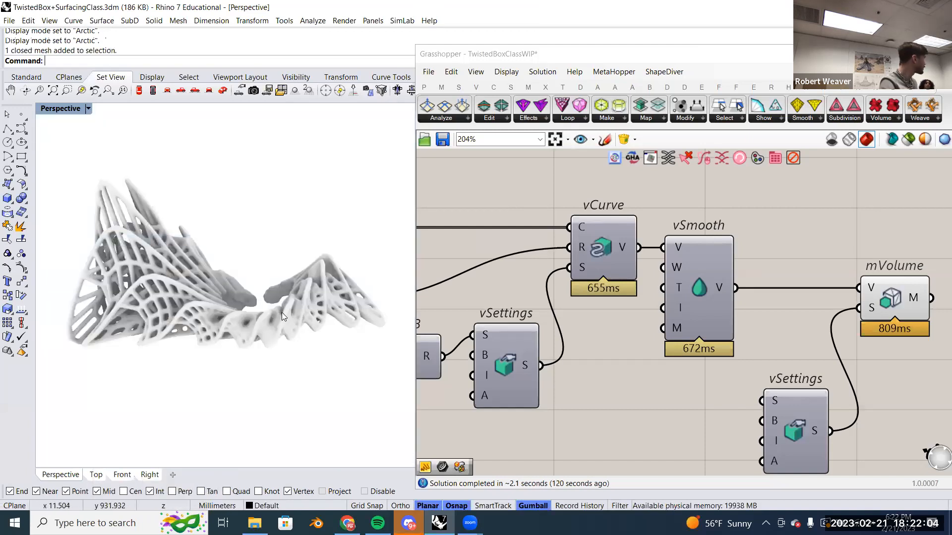
pyautogui.click(329, 214)
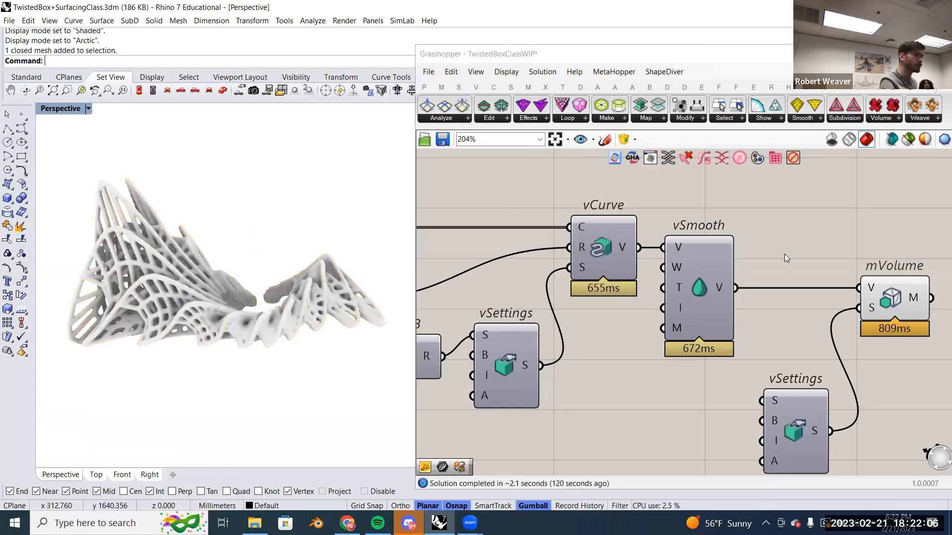
# Examine the red collar preview around the figure's neck and the mVolume end of the definition.
pyautogui.scroll(-5, 237, 240)
pyautogui.keyDown('shift'); pyautogui.moveTo(238, 240); pyautogui.dragTo(47, 176, button='right'); pyautogui.keyUp('shift')
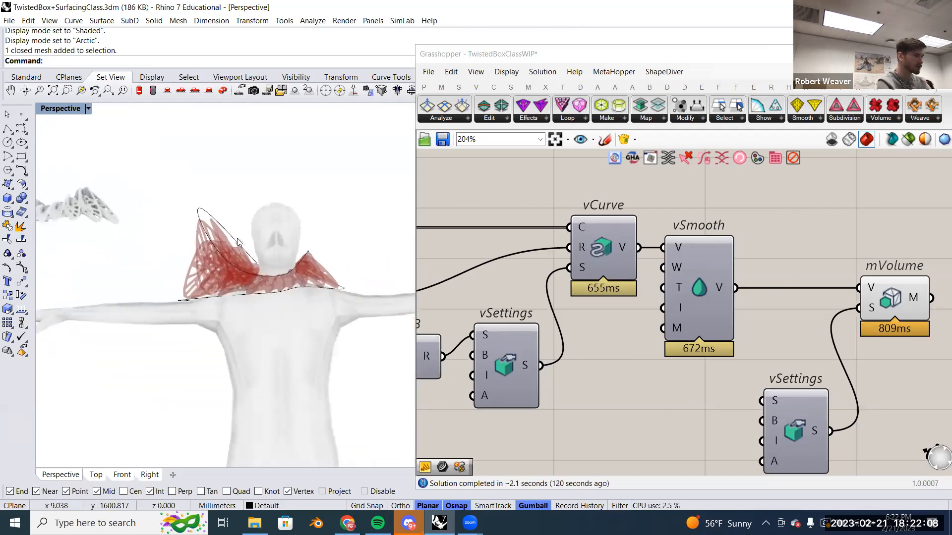
pyautogui.moveTo(321, 259); pyautogui.dragTo(326, 257, button='right')
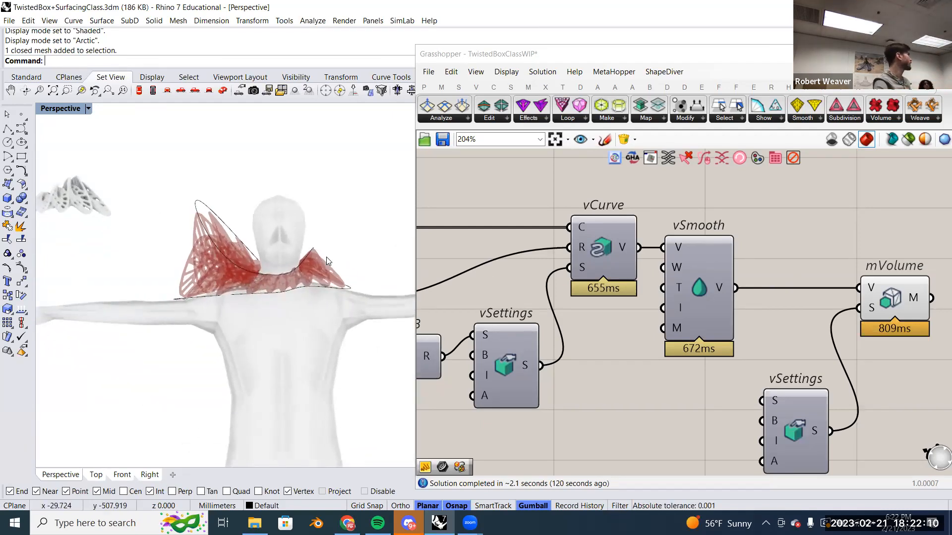
pyautogui.moveTo(300, 292)
pyautogui.mouseDown(button='right')
pyautogui.moveTo(298, 285)
pyautogui.moveTo(321, 281)
pyautogui.moveTo(296, 274)
pyautogui.mouseUp(button='right')
pyautogui.scroll(2, 306, 279)
pyautogui.scroll(-2, 883, 272)
pyautogui.moveTo(934, 269); pyautogui.dragTo(724, 252, button='right')
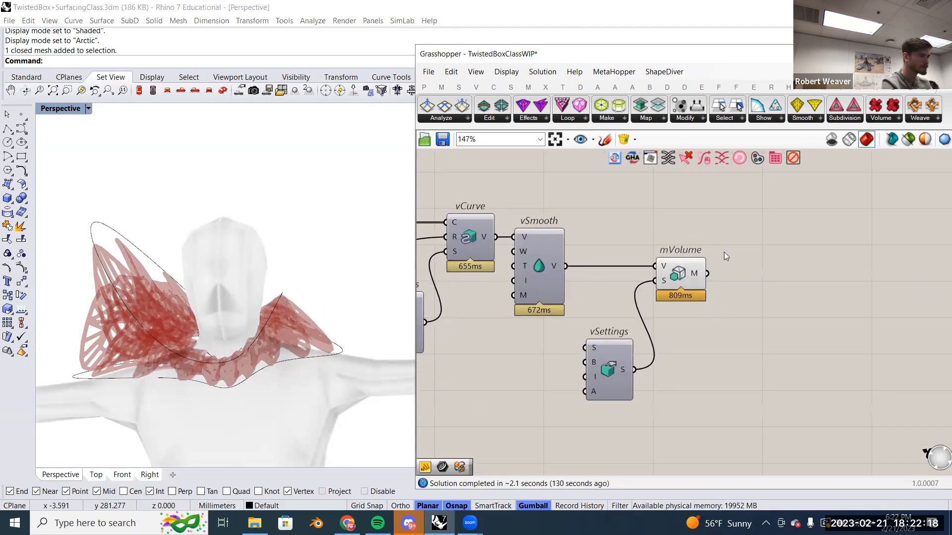
pyautogui.scroll(-1, 708, 251)
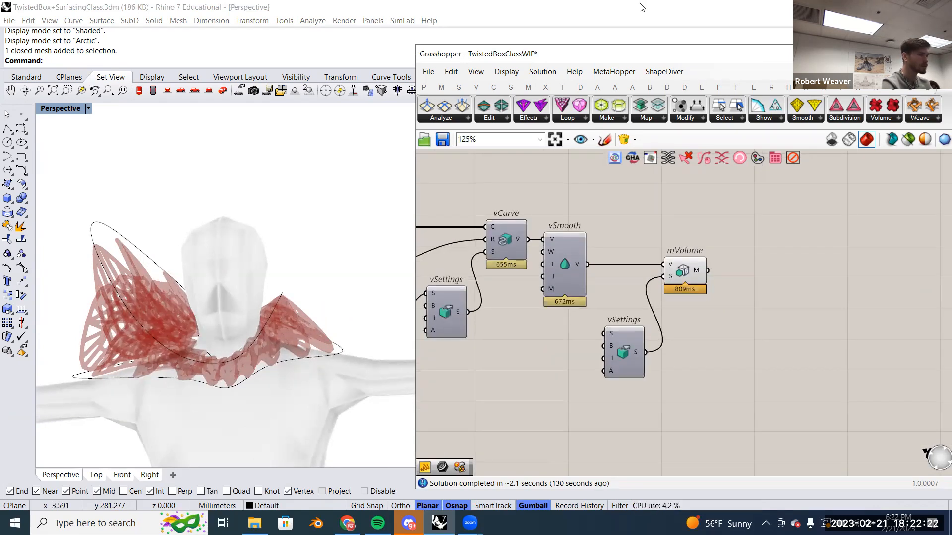
# Select all the collar geometry, assign the selection to the Curves layer, and hide that layer.
pyautogui.moveTo(648, 368); pyautogui.dragTo(648, 368)
pyautogui.moveTo(430, 293)
pyautogui.mouseDown(button='right')
pyautogui.moveTo(460, 279)
pyautogui.moveTo(436, 298)
pyautogui.mouseUp(button='right')
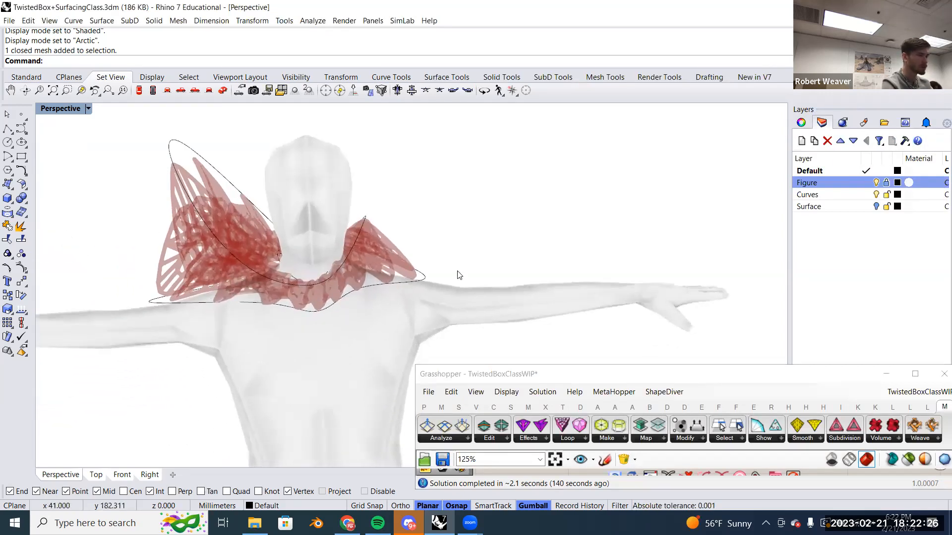
pyautogui.hotkey('ctrl', 'a')
pyautogui.moveTo(250, 184); pyautogui.dragTo(256, 187, button='right')
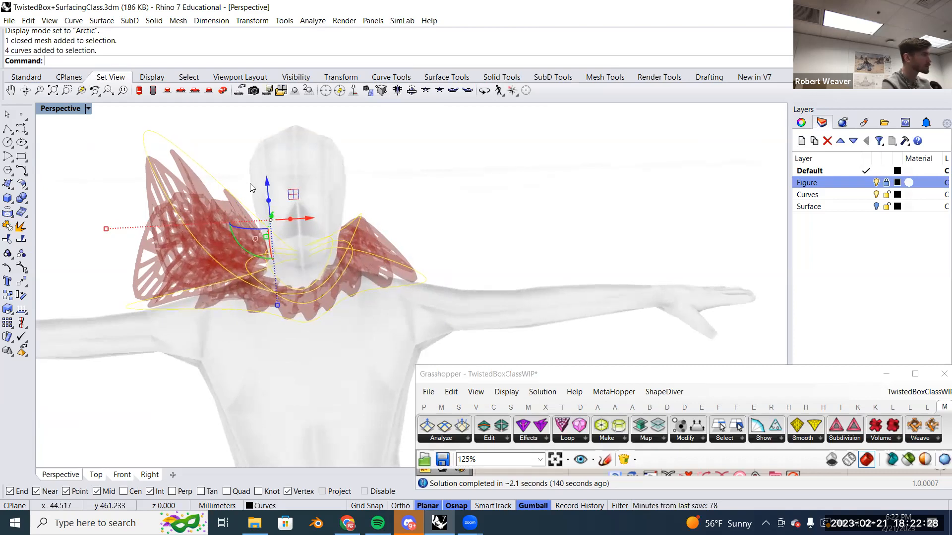
pyautogui.scroll(5, 363, 187)
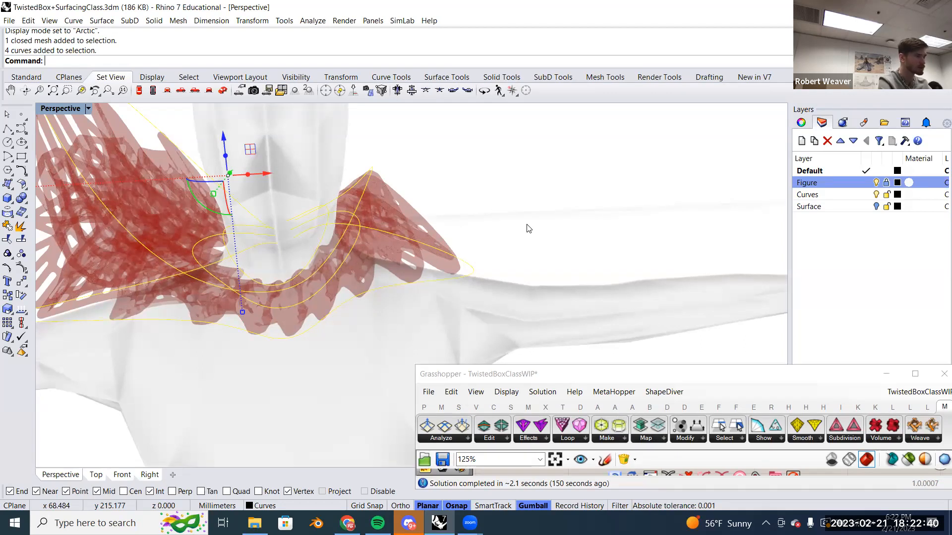
pyautogui.scroll(-5, 528, 228)
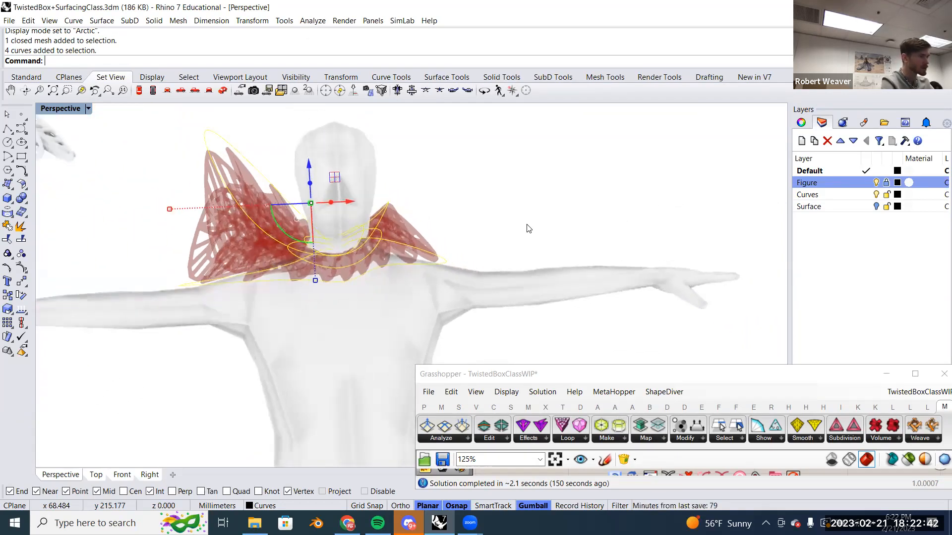
pyautogui.scroll(3, 528, 228)
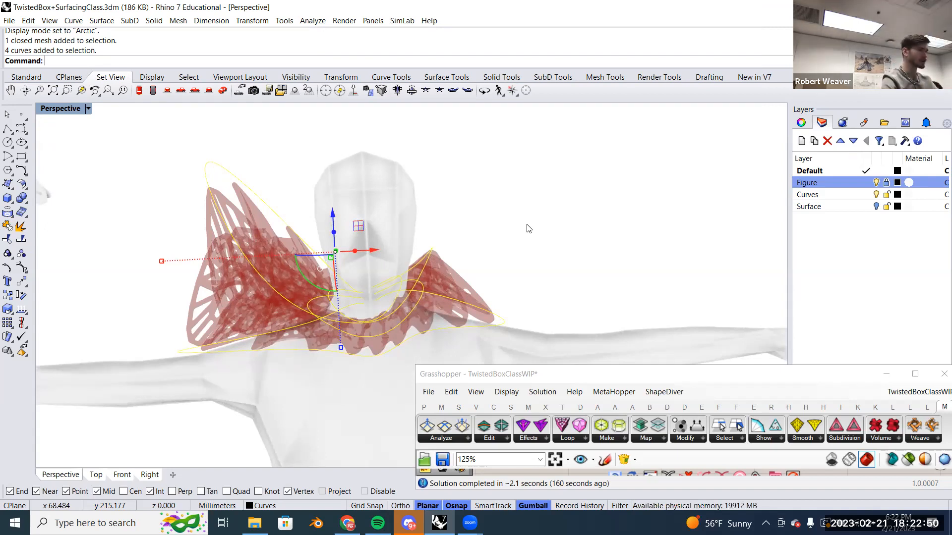
pyautogui.rightClick(825, 198)
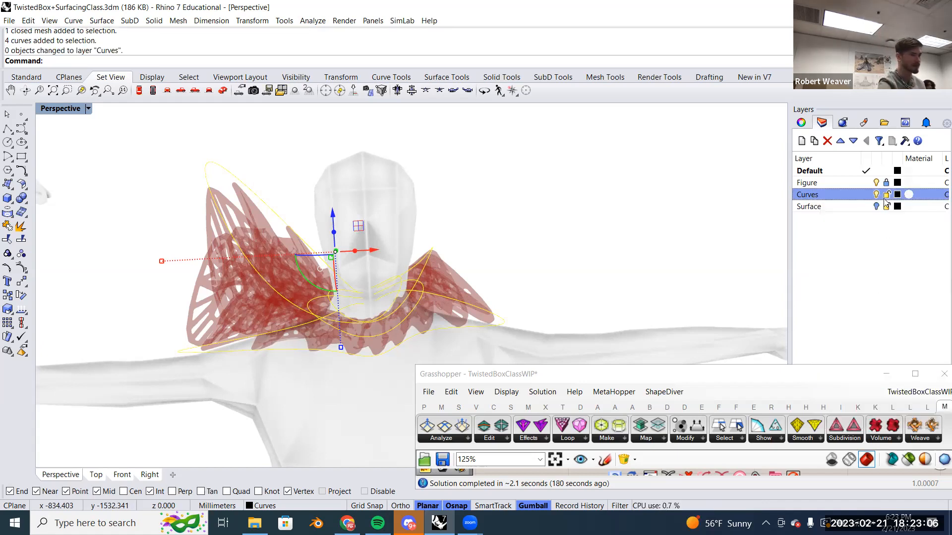
pyautogui.click(876, 195)
# Restore the Grasshopper window to its taller size and set the Perspective viewport to Shaded display mode.
pyautogui.scroll(4, 512, 247)
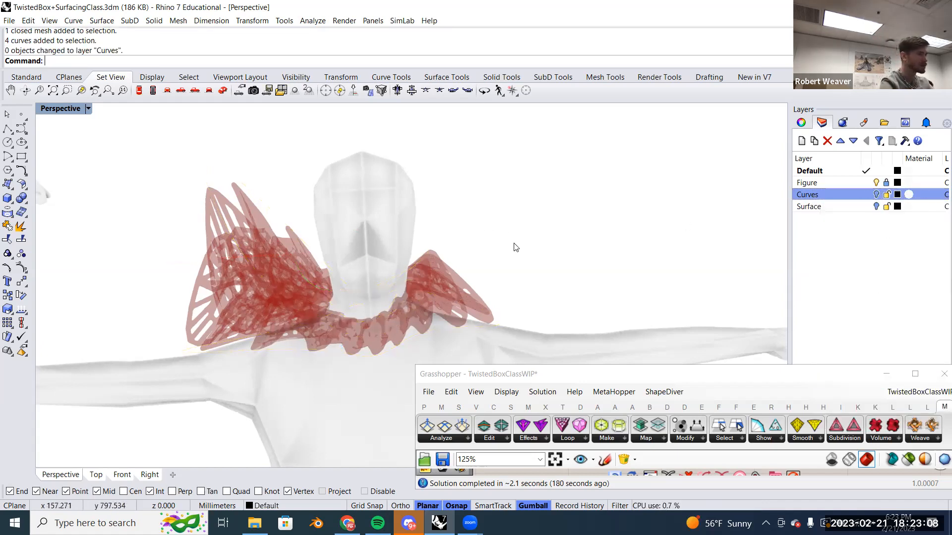
pyautogui.scroll(-5, 516, 249)
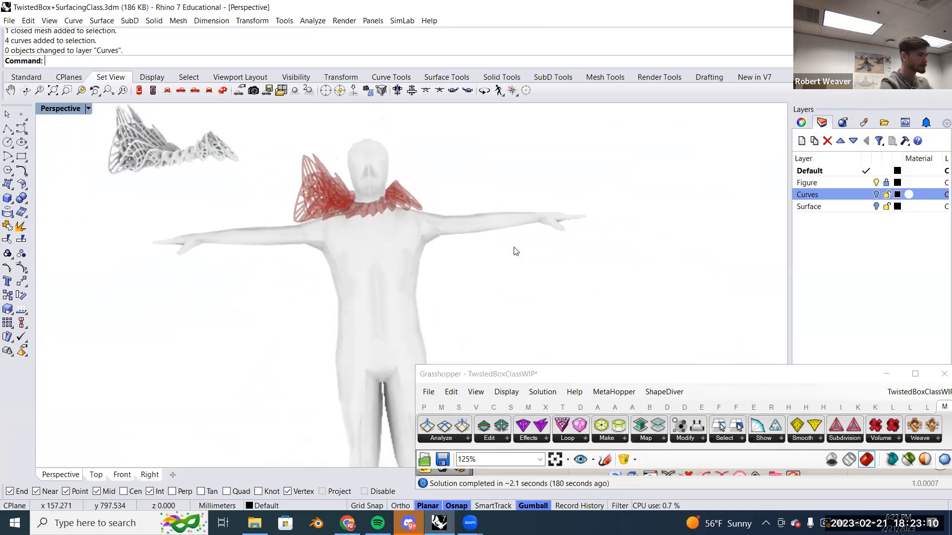
pyautogui.moveTo(600, 235); pyautogui.dragTo(602, 240, button='right')
pyautogui.scroll(-3, 600, 235)
pyautogui.scroll(2, 600, 236)
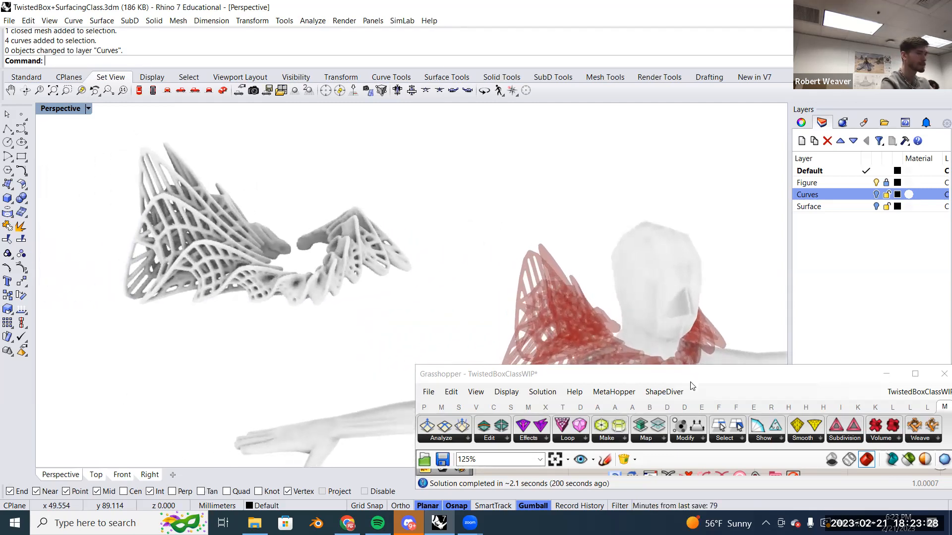
pyautogui.moveTo(693, 370); pyautogui.dragTo(693, 25)
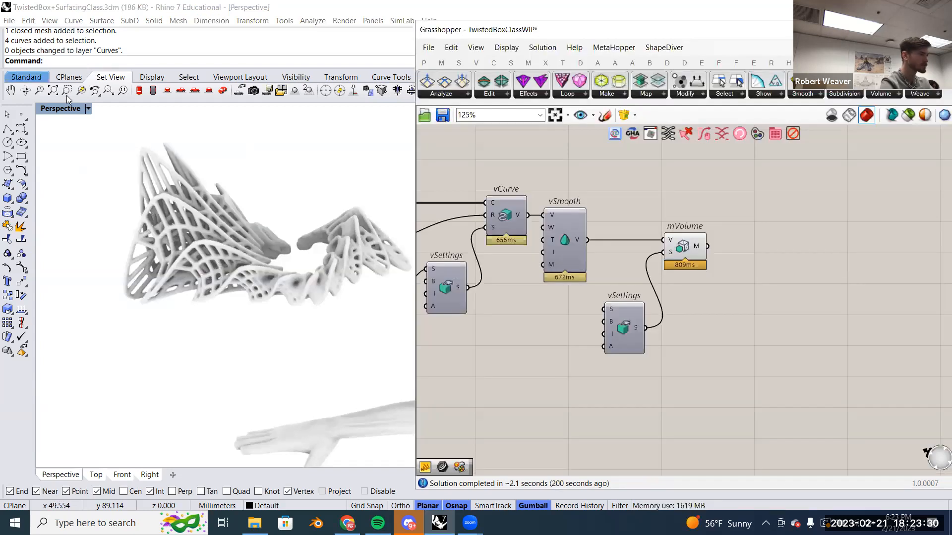
pyautogui.click(88, 109)
pyautogui.click(112, 156)
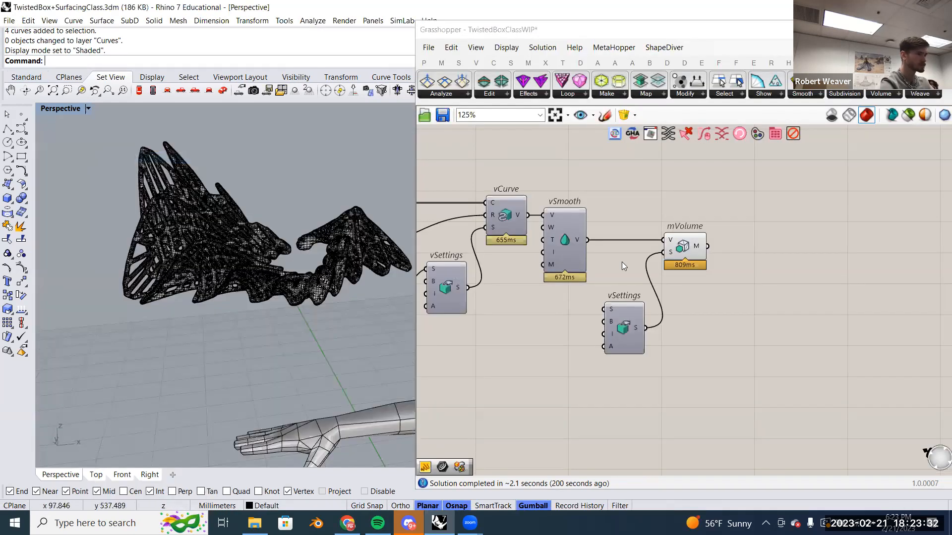
# Turn off the preview of the mVolume component and the unconnected Box component.
pyautogui.rightClick(688, 251)
pyautogui.click(705, 268)
pyautogui.scroll(-8, 672, 254)
pyautogui.moveTo(620, 266); pyautogui.dragTo(824, 278, button='right')
pyautogui.scroll(6, 701, 190)
pyautogui.rightClick(714, 182)
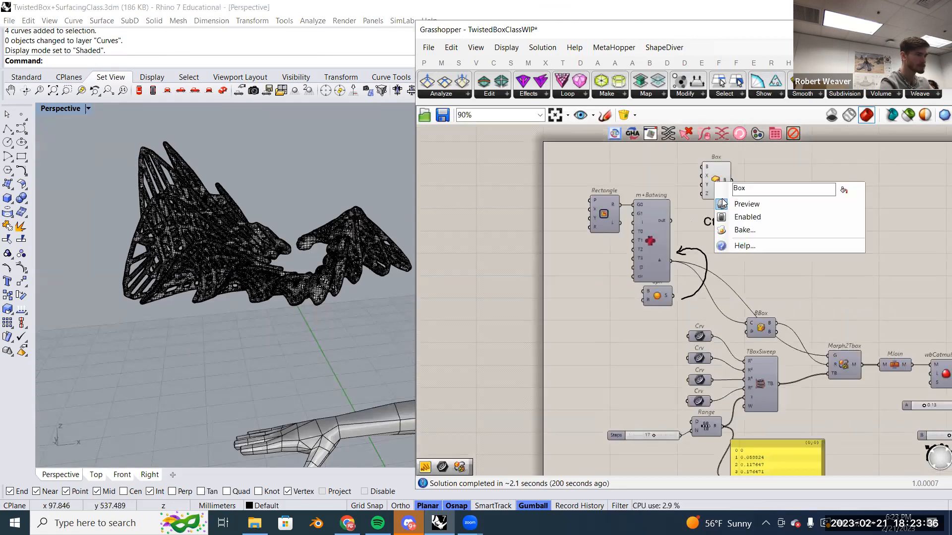
pyautogui.click(737, 204)
pyautogui.scroll(-3, 760, 225)
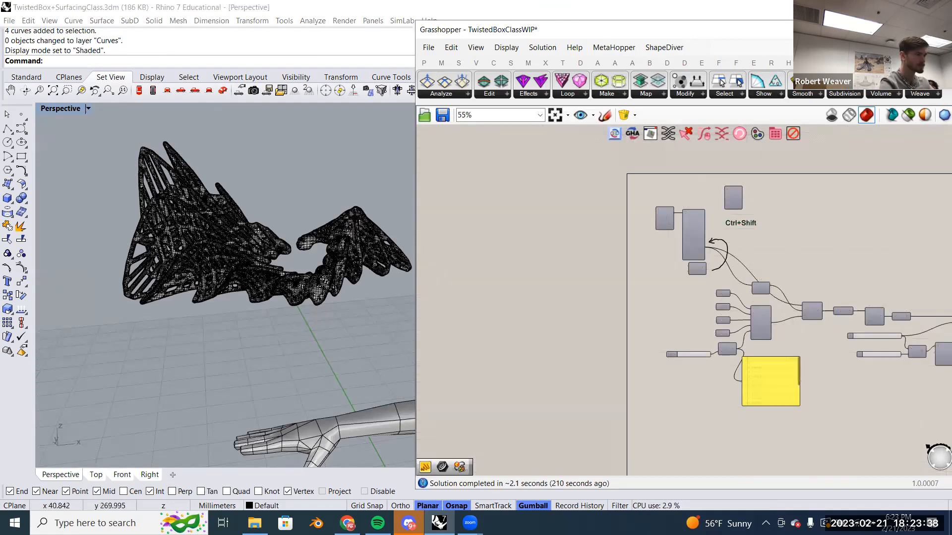
# Delete the baked collar mesh from the Rhino model and save the TwistedBoxClassWIP definition.
pyautogui.click(372, 257)
pyautogui.press('Delete')
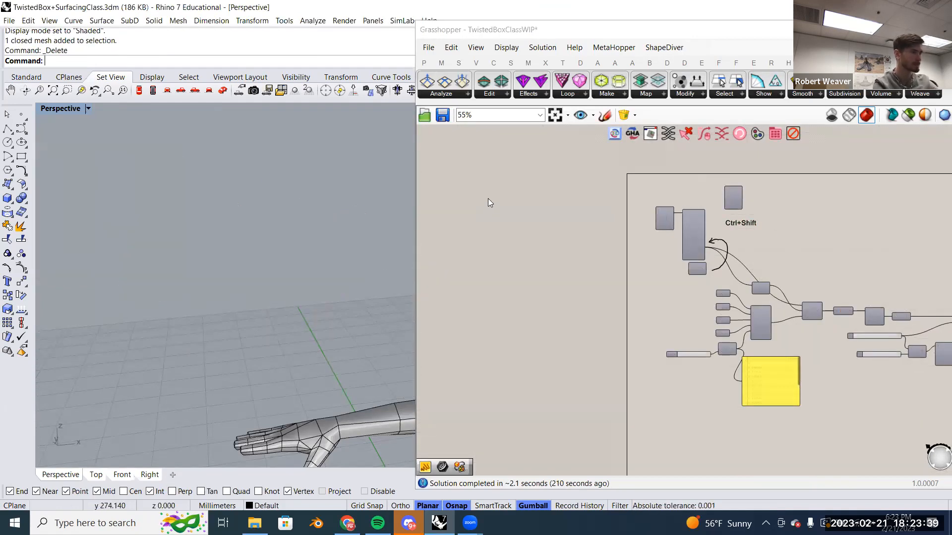
pyautogui.click(442, 114)
pyautogui.scroll(-4, 565, 290)
pyautogui.scroll(2, 566, 242)
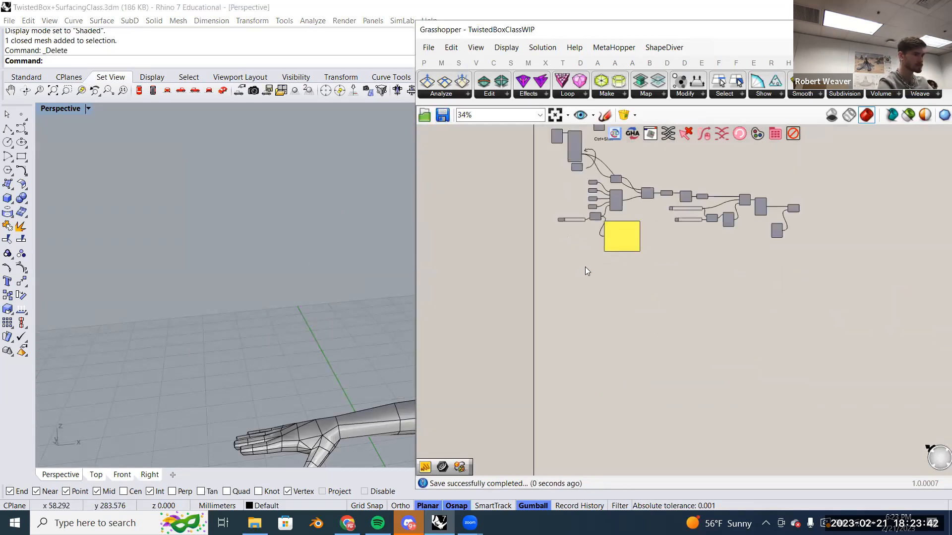
pyautogui.scroll(5, 585, 271)
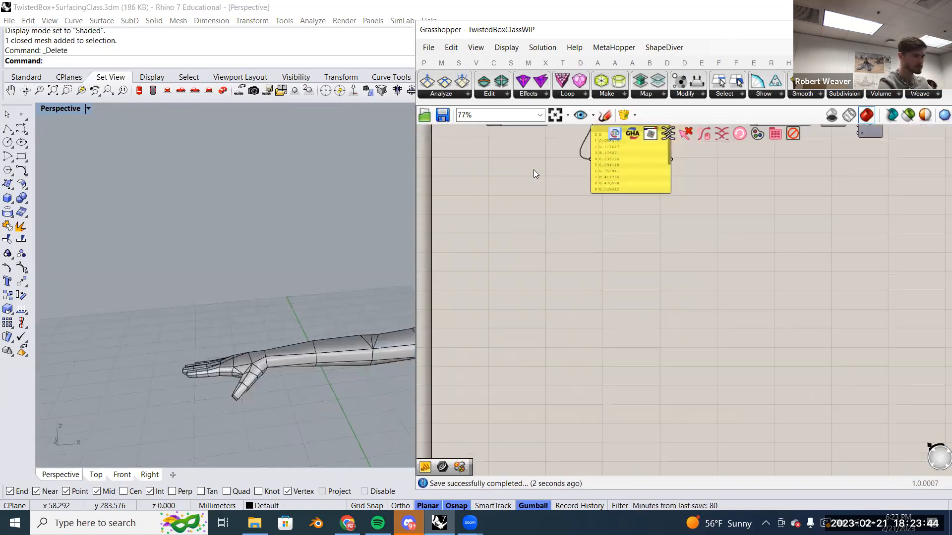
# Hide the Figure layer, show the Surface layer, and view the twisted surface from above.
pyautogui.moveTo(560, 20); pyautogui.dragTo(565, 322)
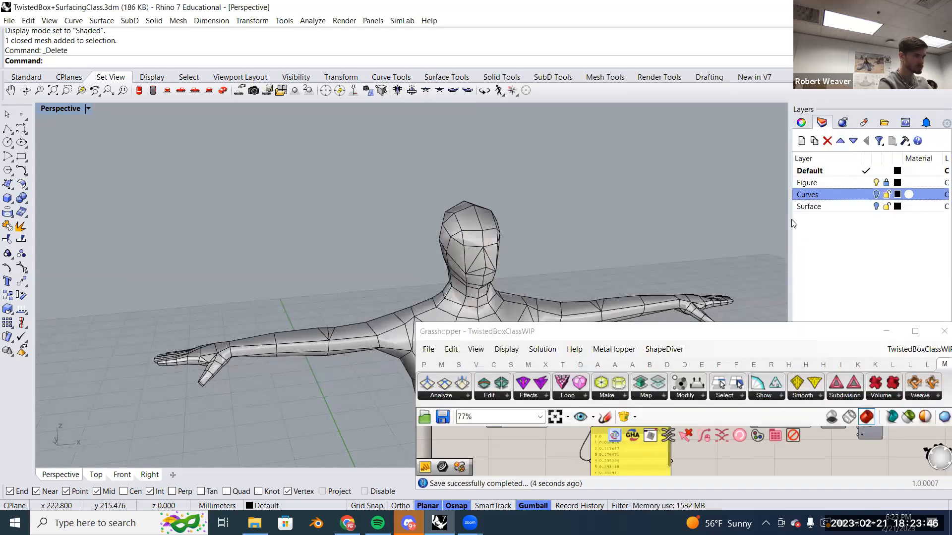
pyautogui.click(876, 183)
pyautogui.click(876, 206)
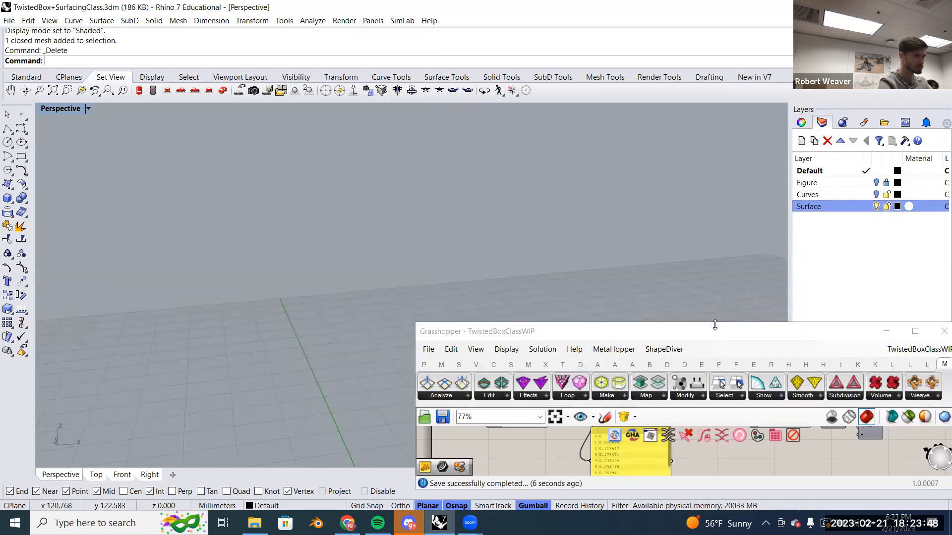
pyautogui.moveTo(716, 322); pyautogui.dragTo(714, 20)
pyautogui.moveTo(387, 305); pyautogui.dragTo(394, 299, button='right')
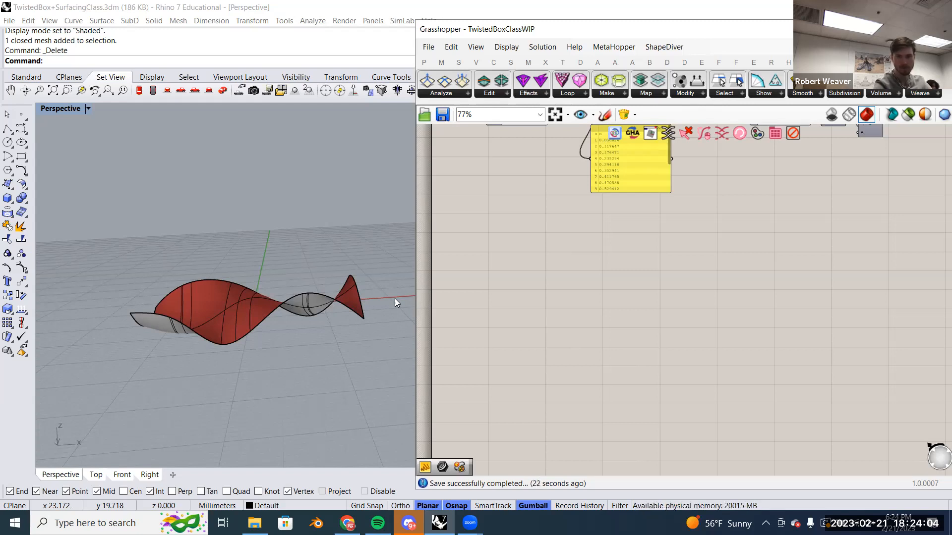
pyautogui.moveTo(395, 299); pyautogui.dragTo(419, 260, button='right')
pyautogui.moveTo(333, 263); pyautogui.dragTo(333, 263, button='right')
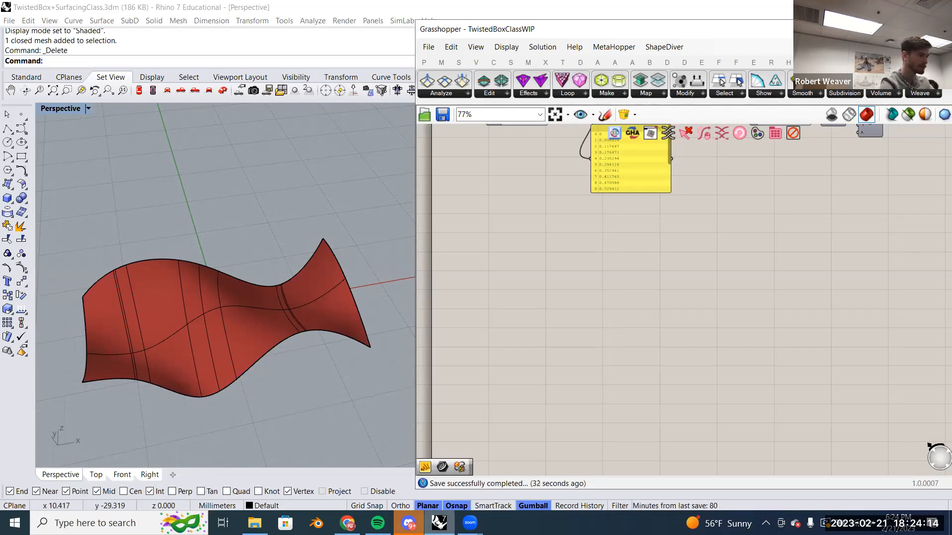
# Copy the lower component group from PufferfishNecklace_SurfaceTexture_Class into TwistedBoxClassWIP and place it below the existing collar components.
pyautogui.click(907, 47)
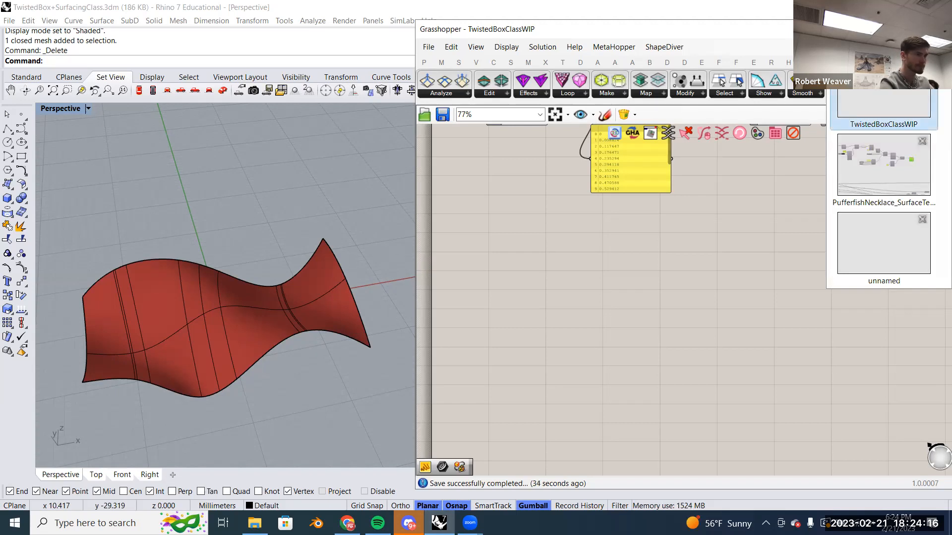
pyautogui.click(888, 152)
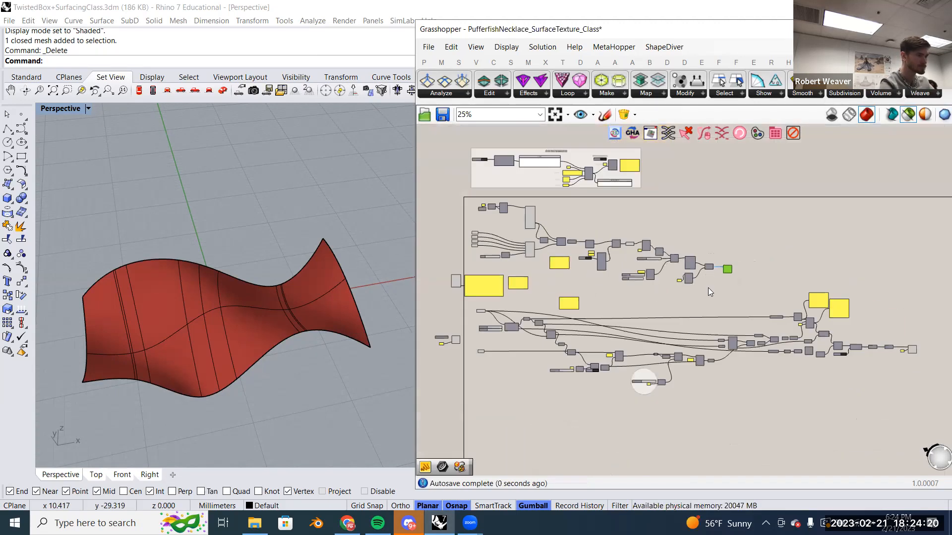
pyautogui.moveTo(928, 398); pyautogui.dragTo(475, 299)
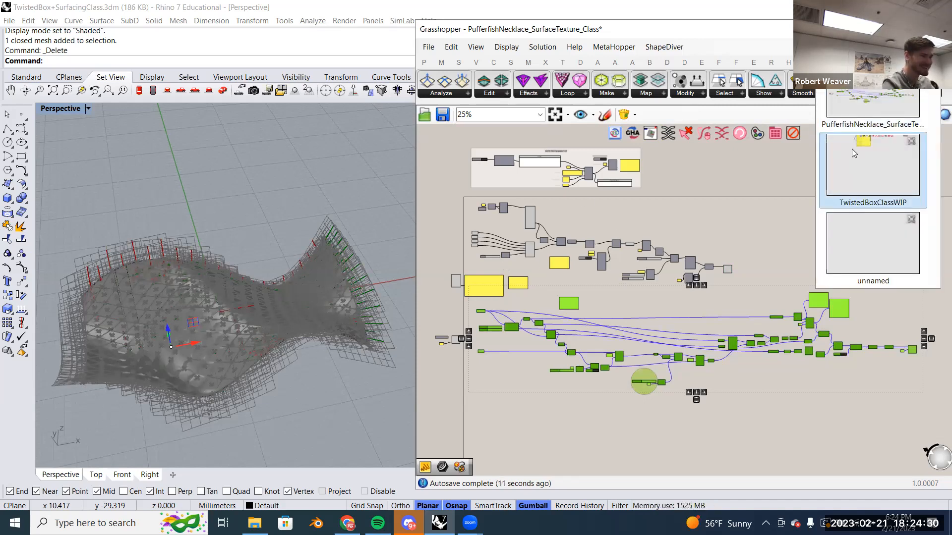
pyautogui.click(851, 149)
pyautogui.hotkey('ctrl', 'v')
pyautogui.scroll(-4, 685, 256)
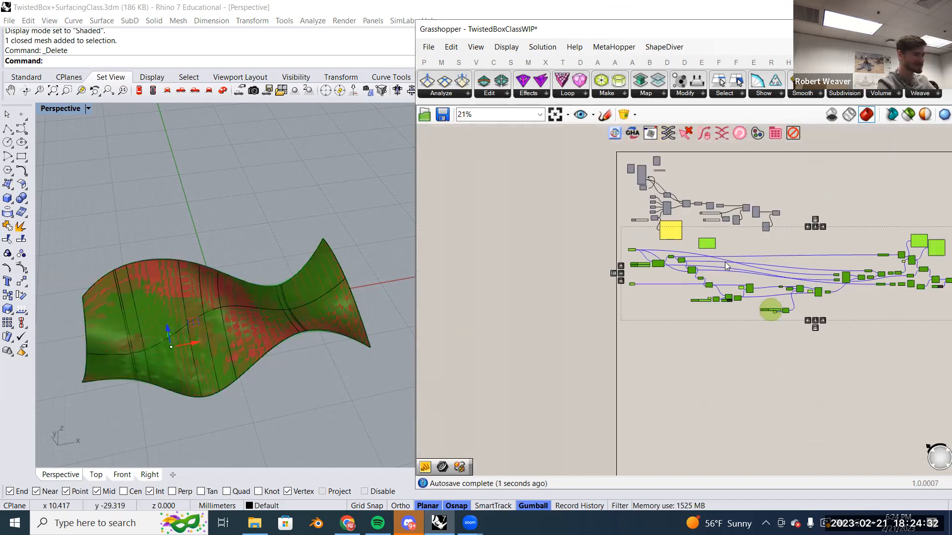
pyautogui.moveTo(703, 240); pyautogui.dragTo(704, 274)
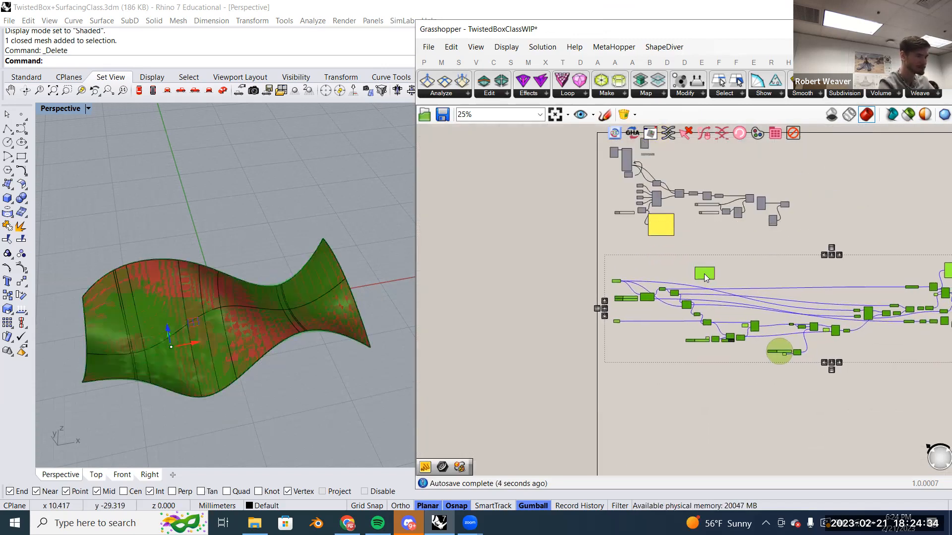
# Switch to Discord and delete the earlier TwistedBoxClassWIP.gh message from the file-sharing channel.
pyautogui.click(739, 272)
pyautogui.scroll(3, 712, 241)
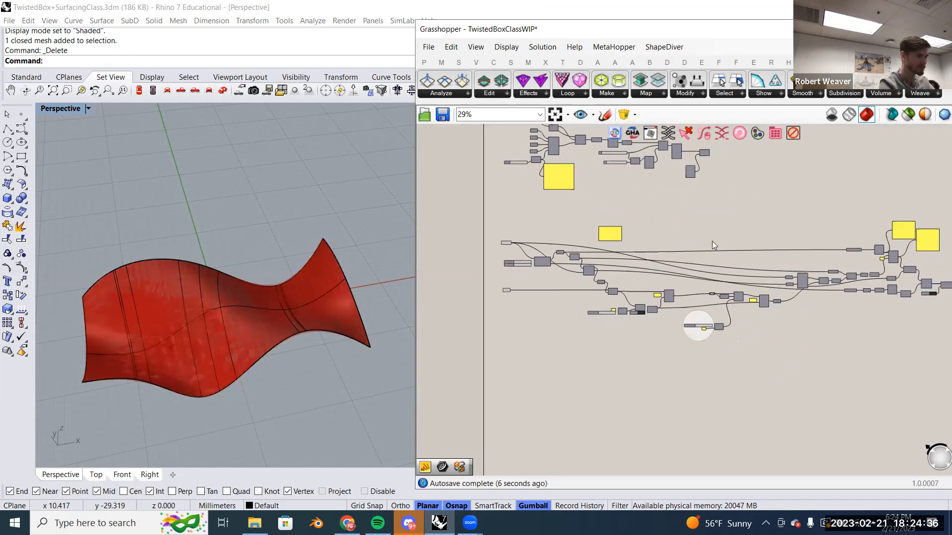
pyautogui.scroll(1, 546, 240)
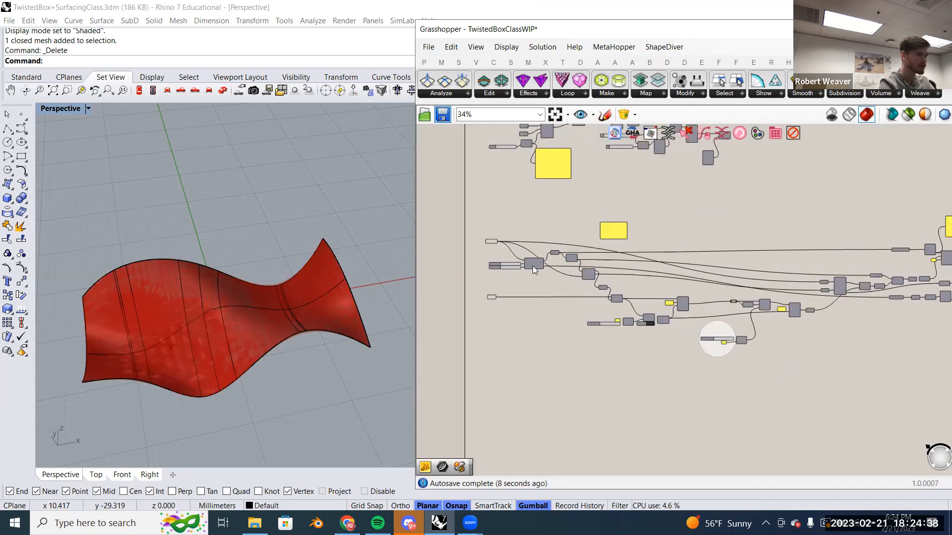
pyautogui.moveTo(408, 523)
pyautogui.click(387, 441)
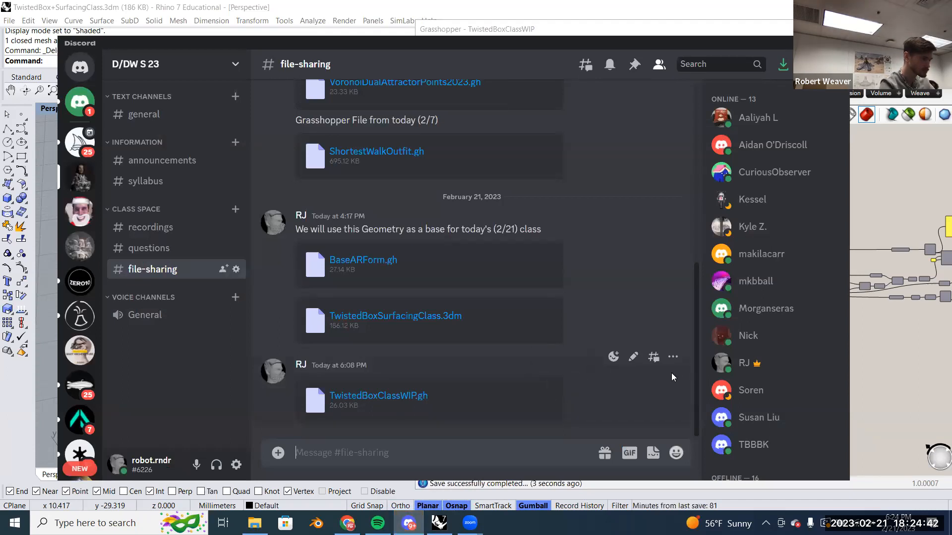
pyautogui.click(672, 356)
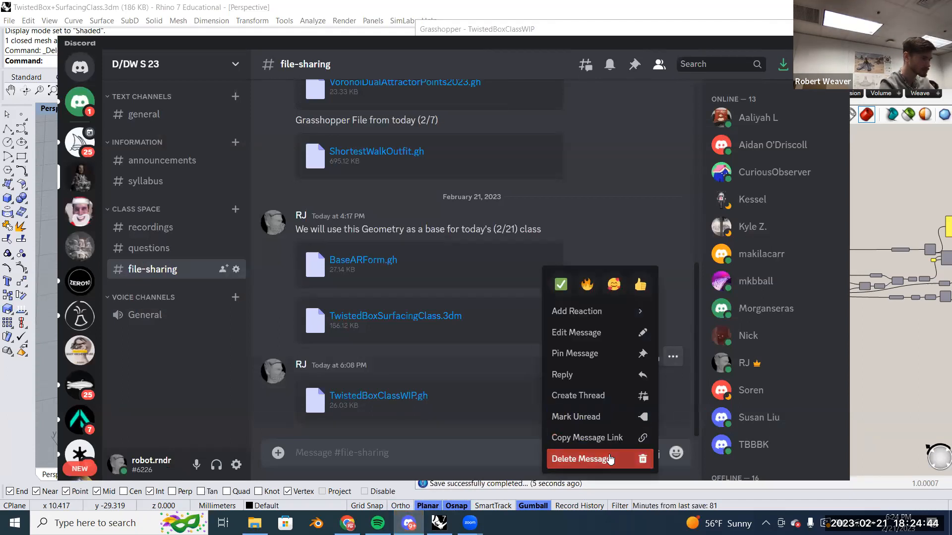
pyautogui.click(610, 460)
pyautogui.click(548, 357)
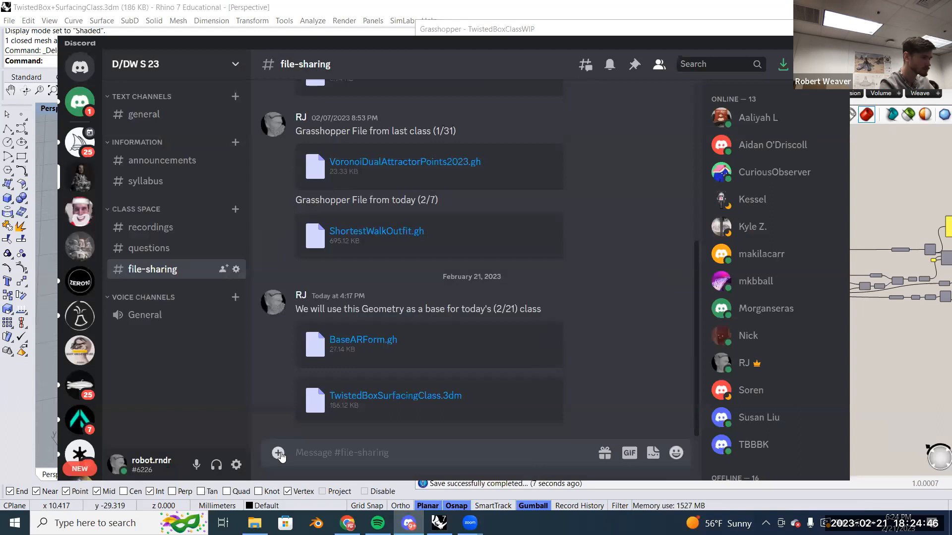
# Upload TwistedBoxClassWIP.gh from the DDWClassGHExamples folder to the file-sharing channel.
pyautogui.click(279, 455)
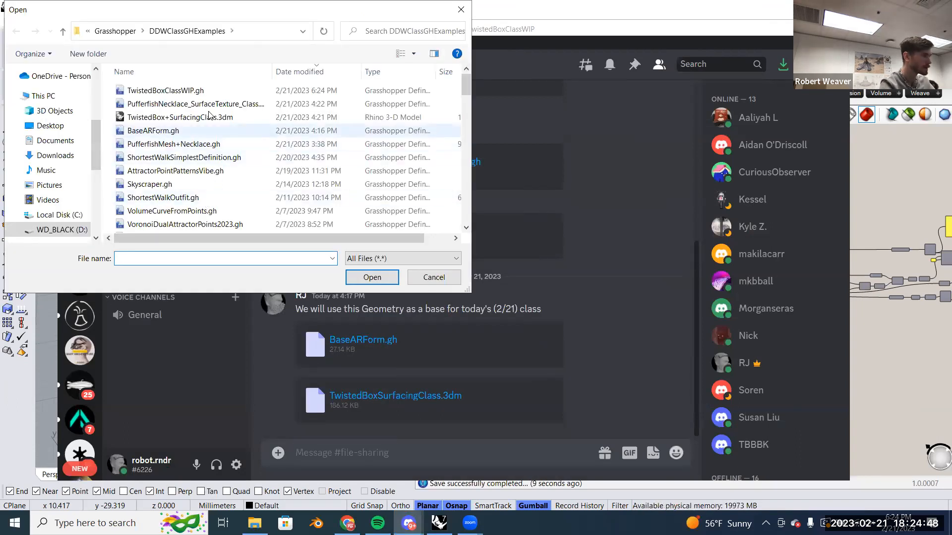
pyautogui.click(205, 92)
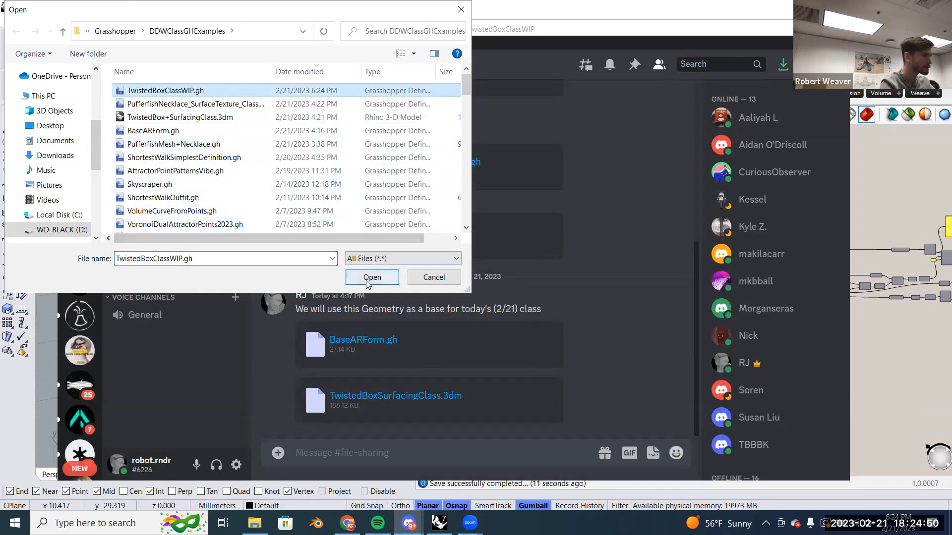
pyautogui.press('Return')
pyautogui.press('Return')
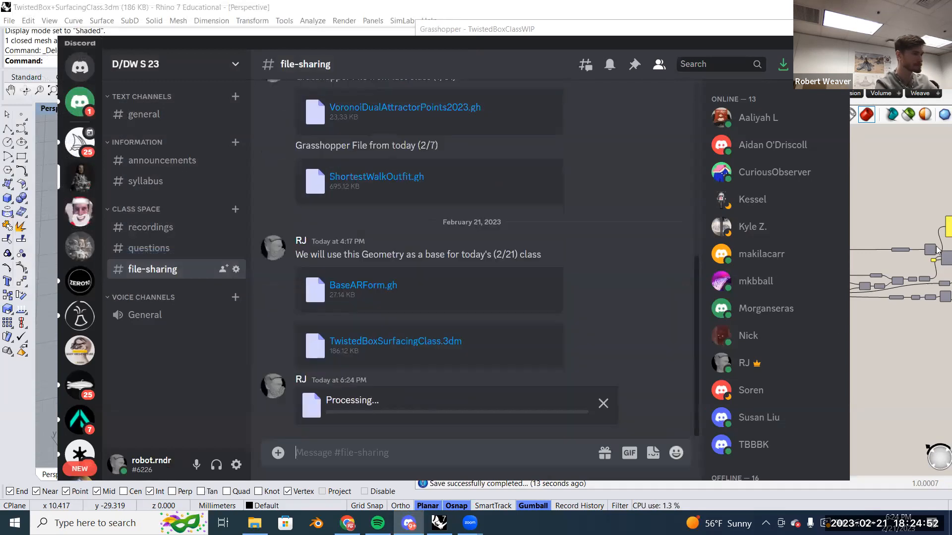
# Return to Grasshopper and examine the start of the lower definition, from the Srf and Pt inputs through the Diamond and Dist components.
pyautogui.click(912, 180)
pyautogui.moveTo(487, 218); pyautogui.dragTo(507, 192, button='right')
pyautogui.scroll(4, 507, 195)
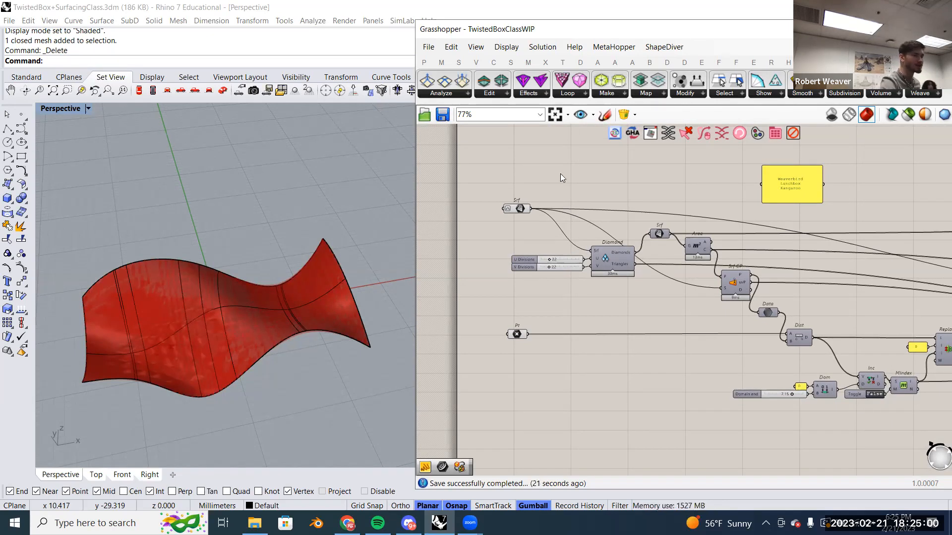
pyautogui.scroll(-4, 574, 265)
pyautogui.moveTo(643, 275); pyautogui.dragTo(620, 294, button='right')
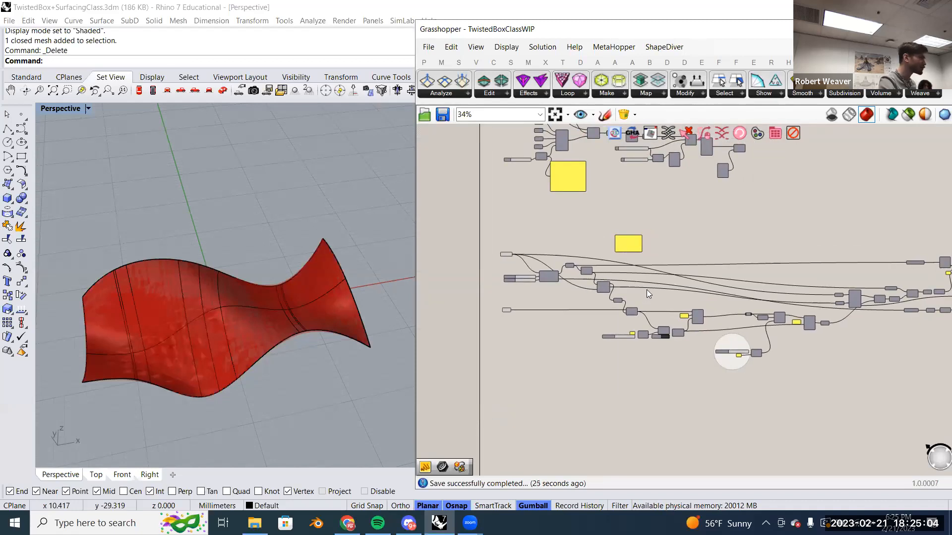
pyautogui.scroll(5, 572, 301)
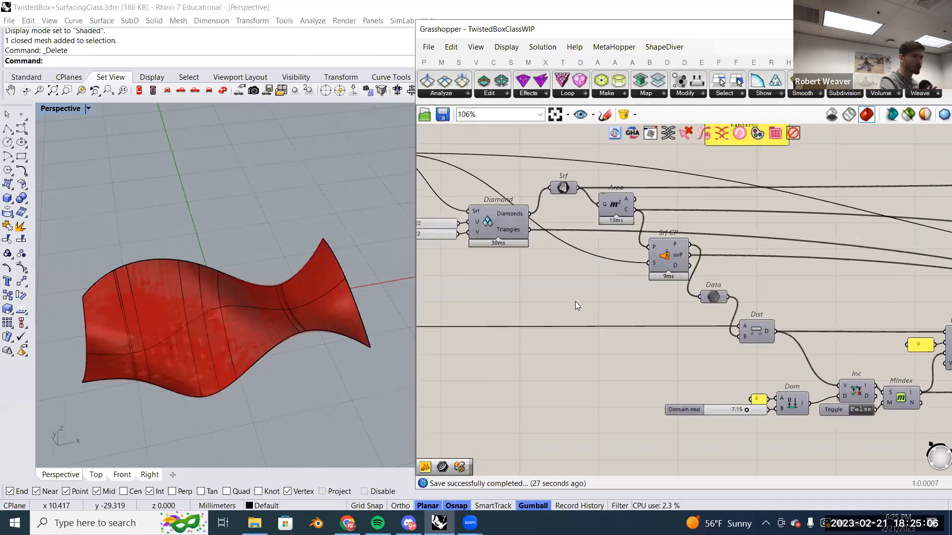
pyautogui.scroll(-4, 582, 307)
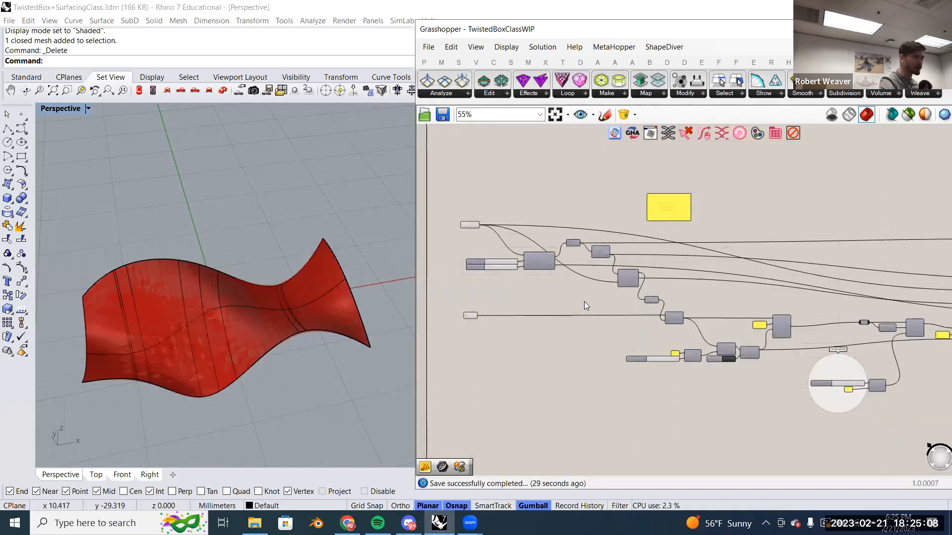
pyautogui.scroll(5, 590, 288)
pyautogui.moveTo(593, 279); pyautogui.dragTo(564, 251, button='right')
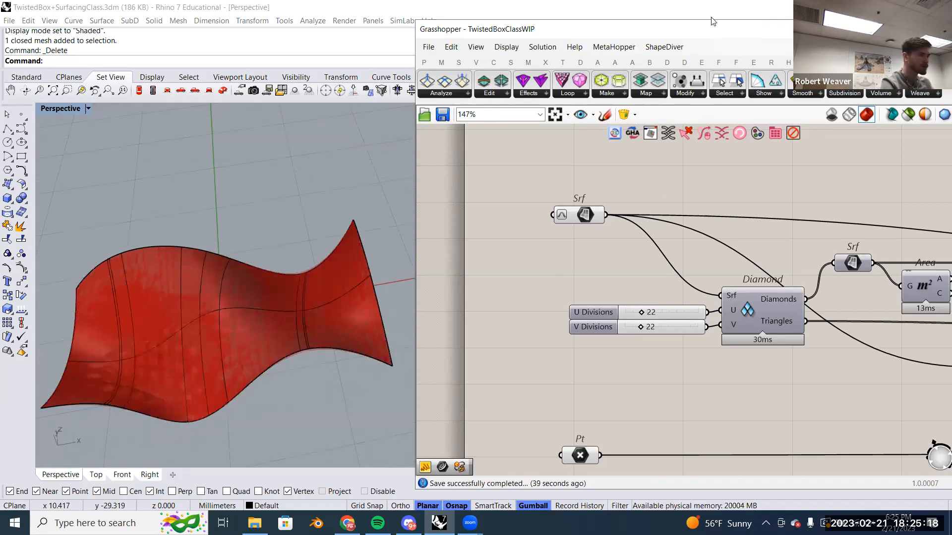
pyautogui.moveTo(711, 20); pyautogui.dragTo(709, 7)
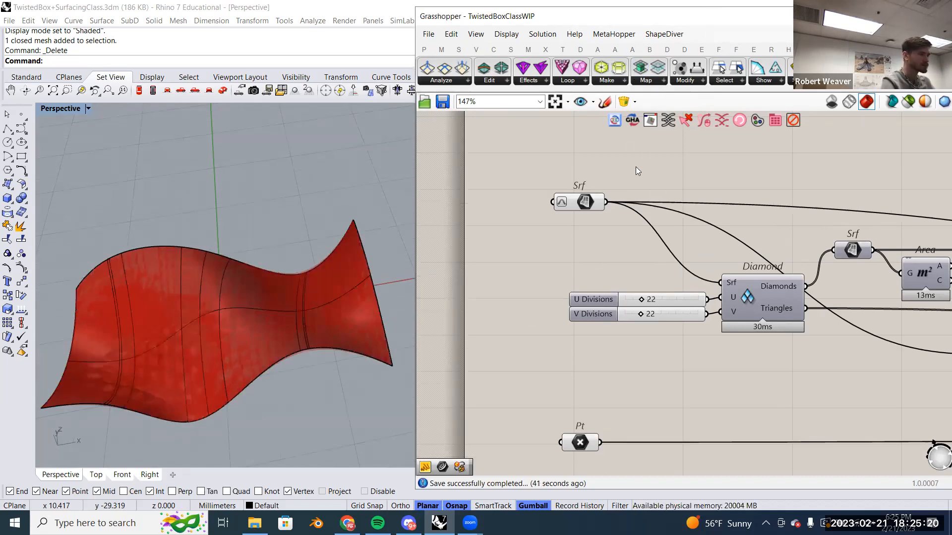
pyautogui.scroll(-6, 636, 166)
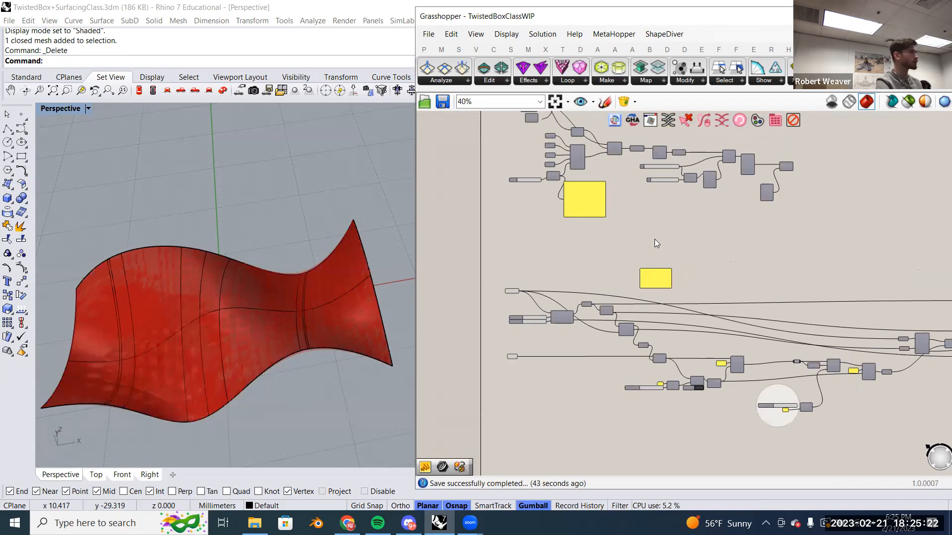
# Select all components of the lower definition to review its full extent.
pyautogui.moveTo(712, 262); pyautogui.dragTo(608, 239, button='right')
pyautogui.scroll(-2, 608, 239)
pyautogui.moveTo(709, 281); pyautogui.dragTo(644, 261, button='right')
pyautogui.scroll(-2, 645, 261)
pyautogui.moveTo(852, 329); pyautogui.dragTo(465, 224)
pyautogui.scroll(2, 473, 211)
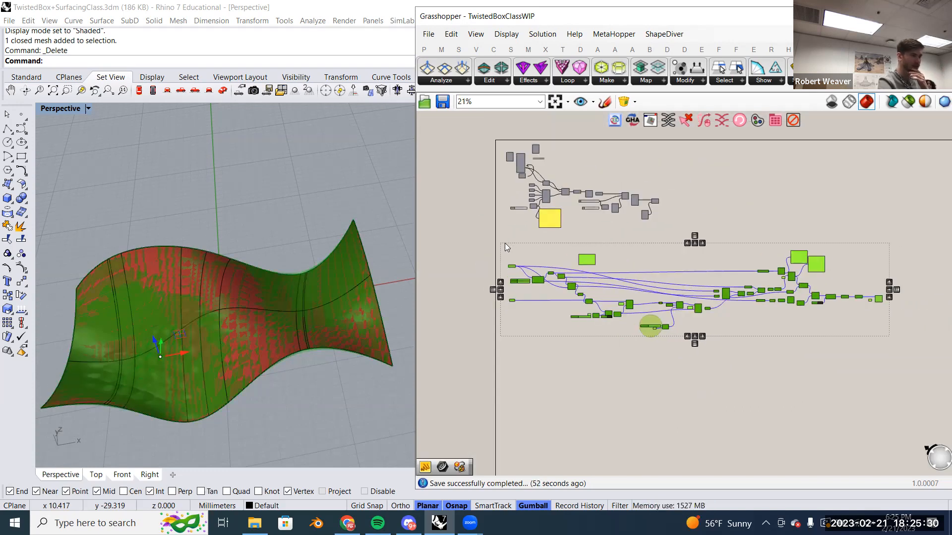
pyautogui.scroll(-2, 519, 329)
pyautogui.scroll(1, 520, 329)
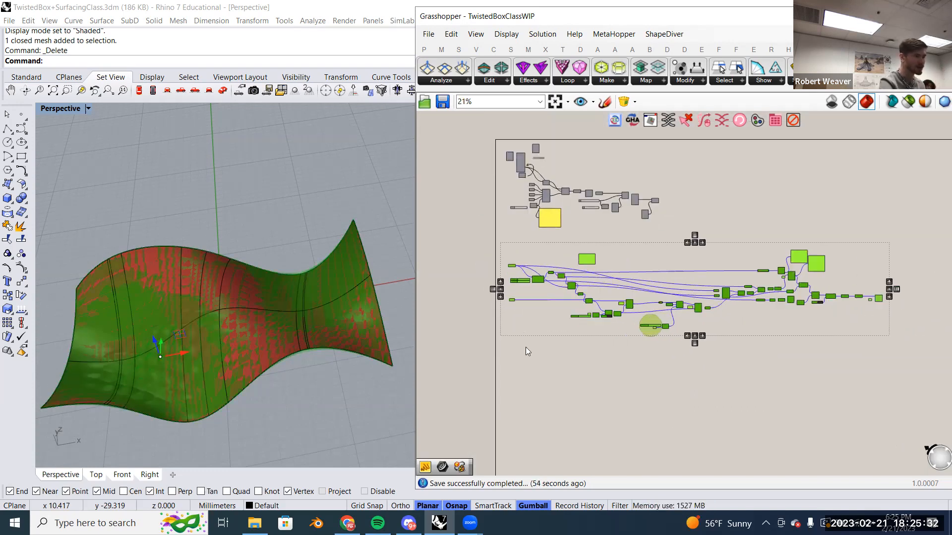
# Select the Srf input parameter feeding the Diamond component and inspect its referenced surface in the Rhino viewport.
pyautogui.click(525, 347)
pyautogui.scroll(8, 518, 297)
pyautogui.click(591, 200)
pyautogui.moveTo(353, 290); pyautogui.dragTo(363, 251, button='right')
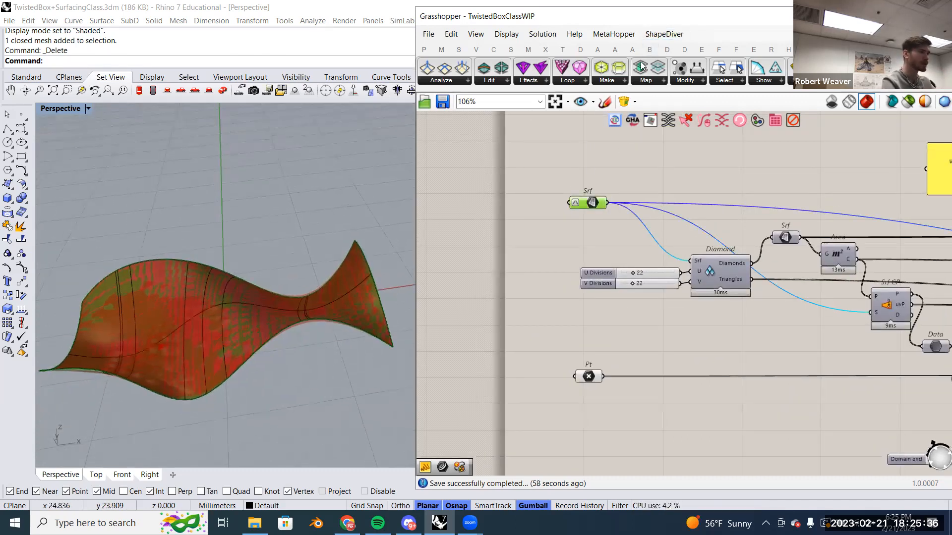
pyautogui.moveTo(817, 7); pyautogui.dragTo(818, 269)
pyautogui.click(816, 186)
pyautogui.click(824, 193)
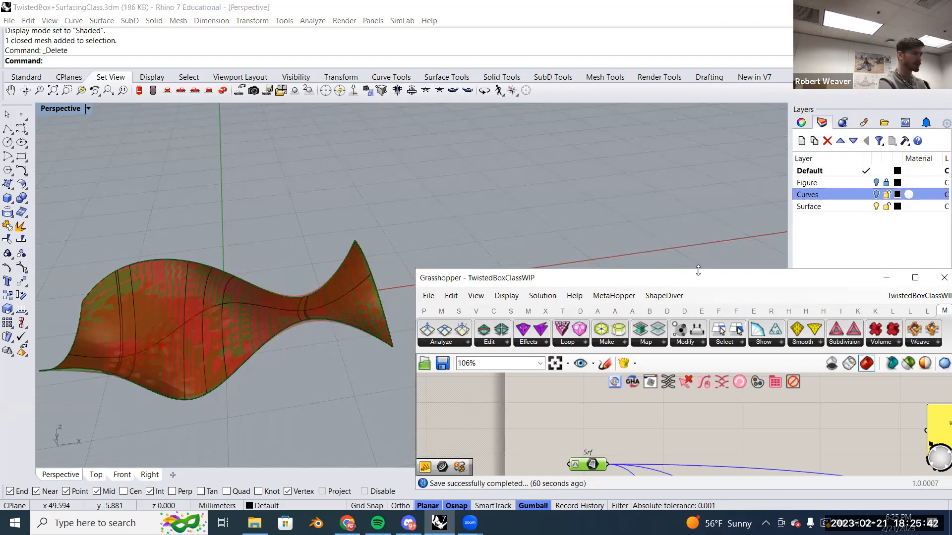
pyautogui.moveTo(698, 270); pyautogui.dragTo(698, 24)
pyautogui.scroll(5, 359, 263)
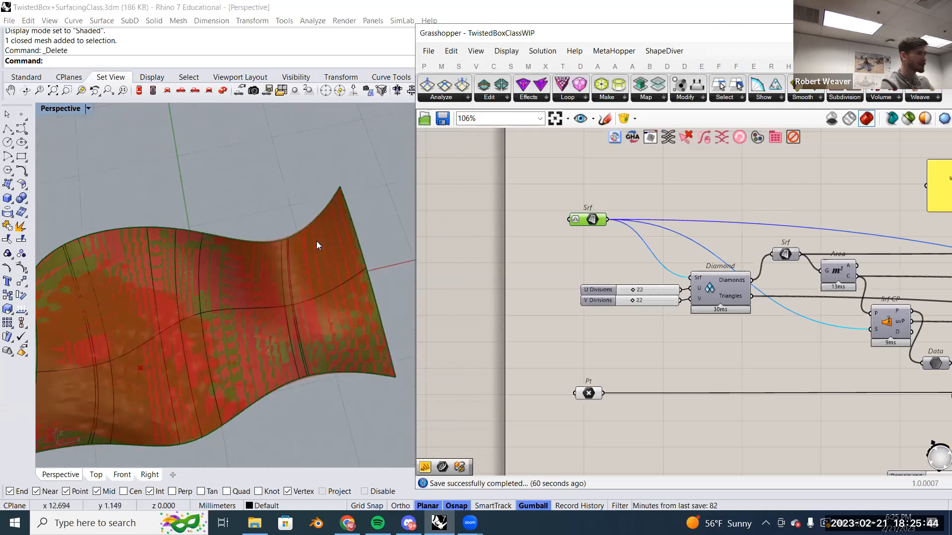
pyautogui.scroll(-5, 316, 241)
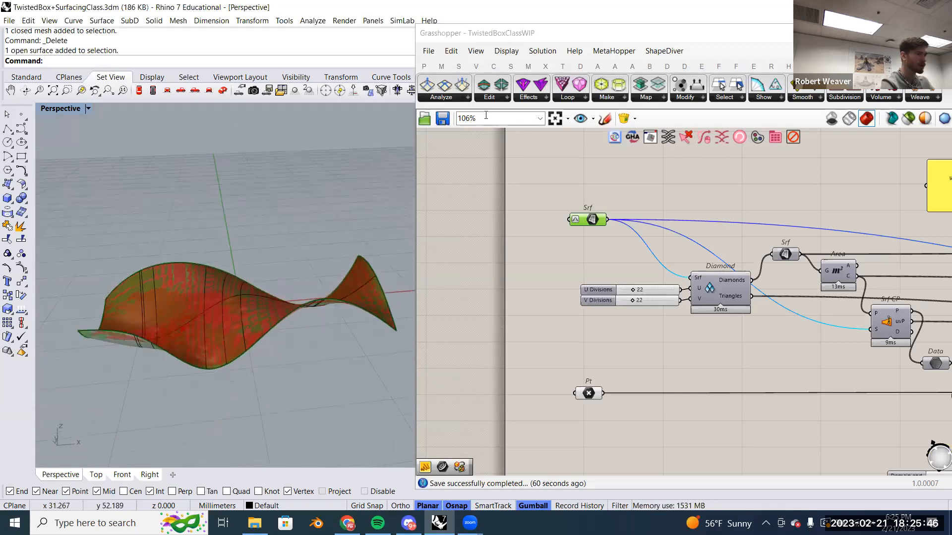
# Make the Figure layer visible in Rhino.
pyautogui.moveTo(849, 24); pyautogui.dragTo(852, 272)
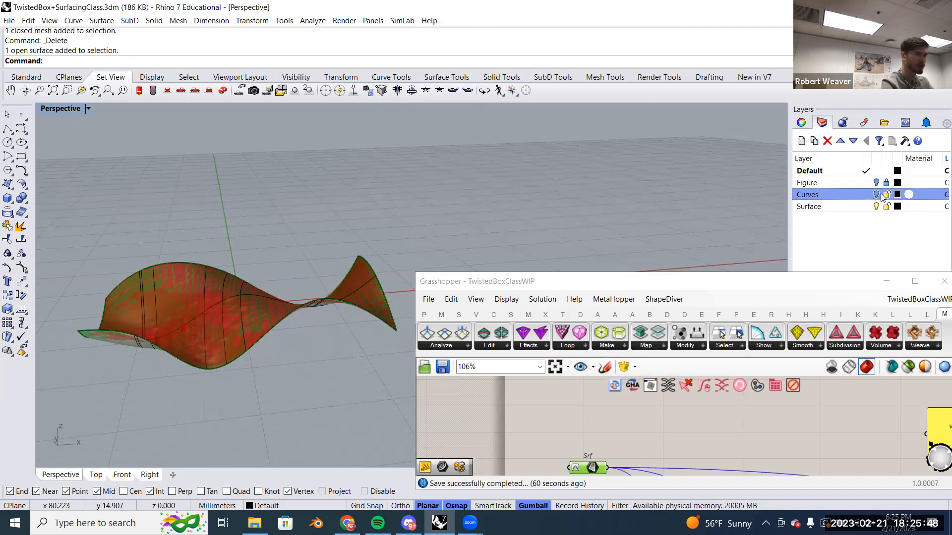
pyautogui.click(876, 183)
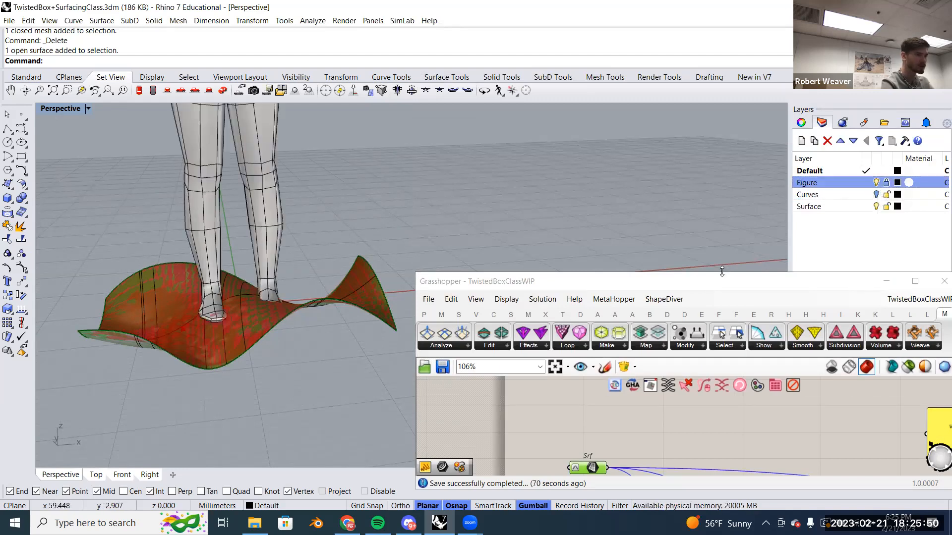
pyautogui.moveTo(722, 272); pyautogui.dragTo(722, 33)
# Draw an interpolated curve through mesh vertices from the middle of the figure's chest down to its hip.
pyautogui.scroll(5, 315, 237)
pyautogui.scroll(5, 331, 255)
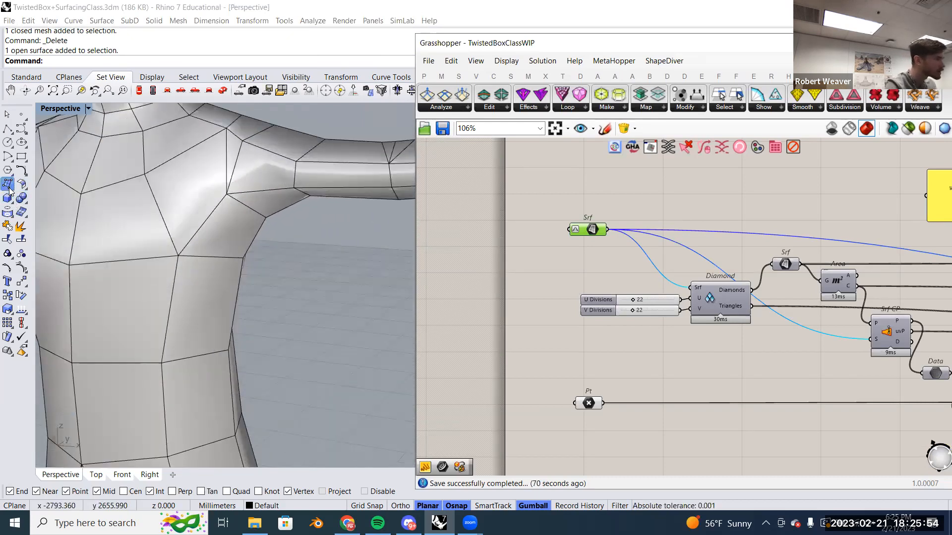
pyautogui.click(8, 185)
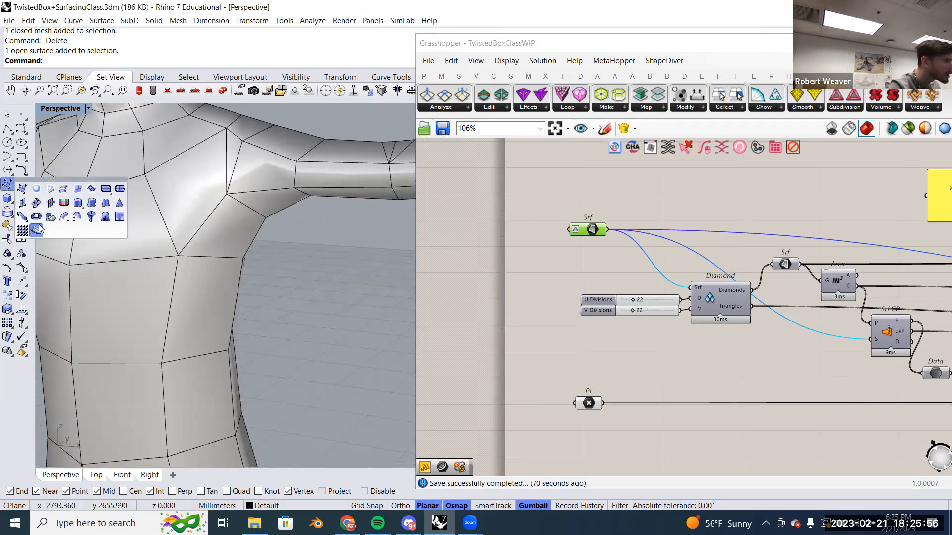
pyautogui.click(24, 131)
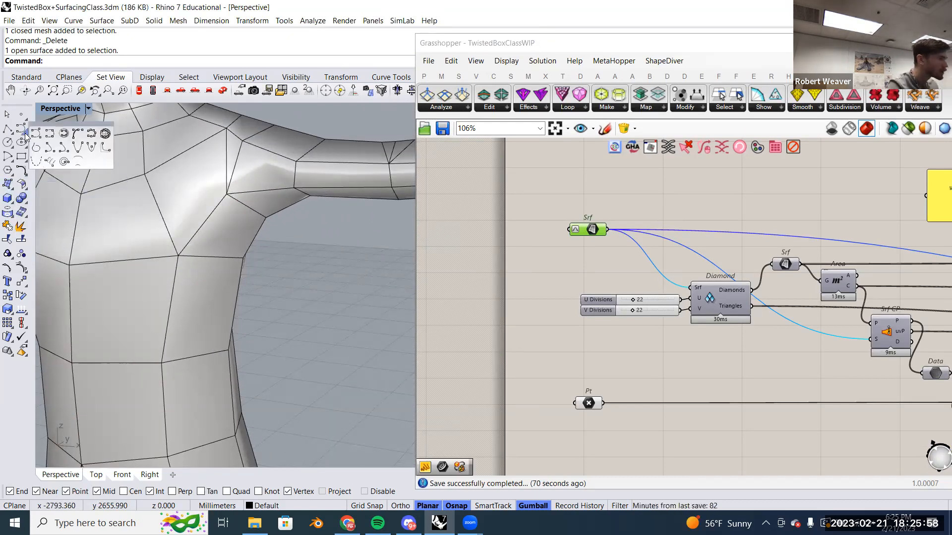
pyautogui.click(49, 134)
pyautogui.scroll(-4, 238, 287)
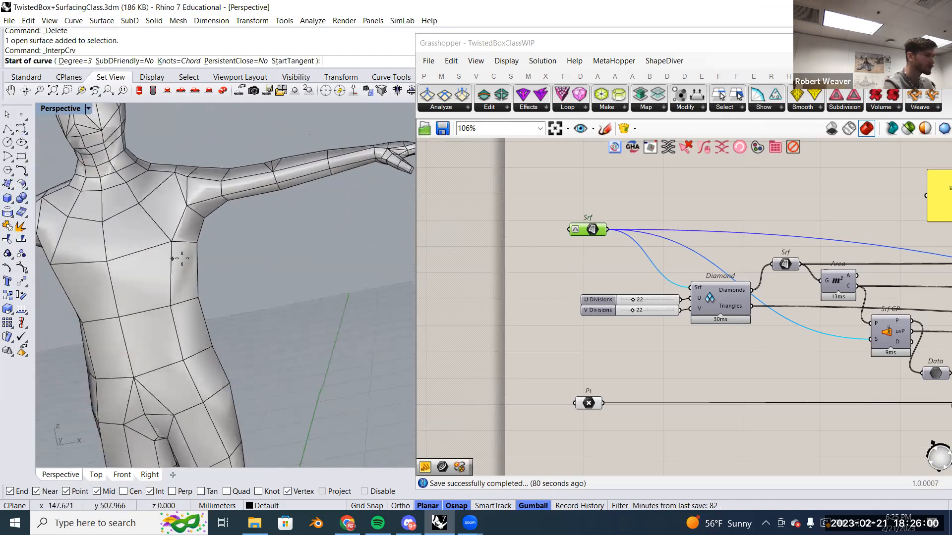
pyautogui.click(137, 259)
pyautogui.scroll(2, 179, 277)
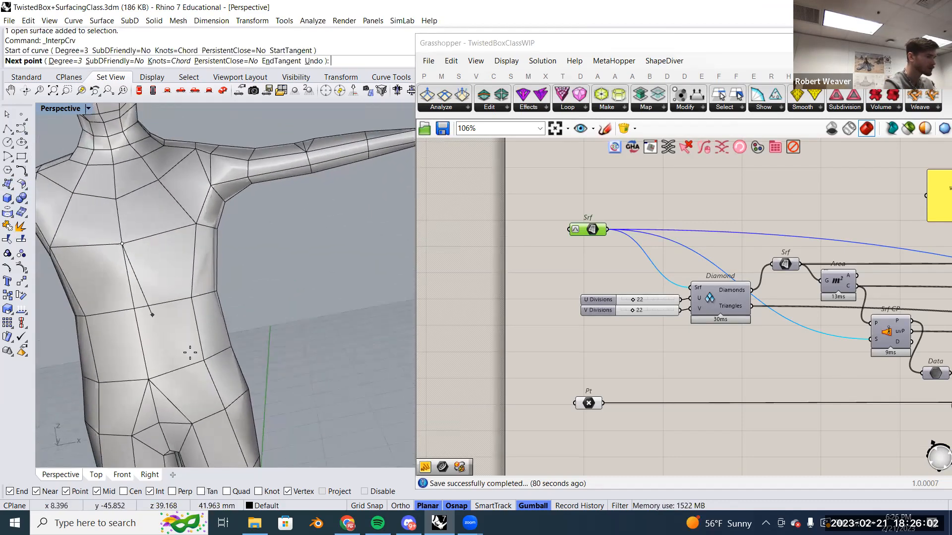
pyautogui.click(193, 296)
pyautogui.click(226, 408)
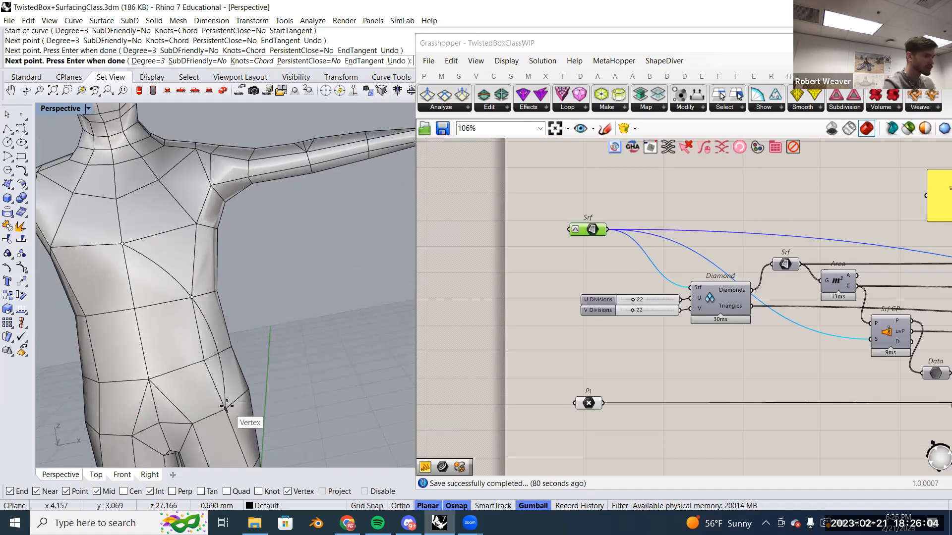
pyautogui.press('Return')
# Draw a second interpolated curve through mesh vertices down the side of the figure's torso.
pyautogui.moveTo(270, 324); pyautogui.dragTo(217, 308, button='right')
pyautogui.rightClick(217, 309)
pyautogui.moveTo(191, 279); pyautogui.dragTo(177, 350, button='right')
pyautogui.click(169, 229)
pyautogui.click(151, 284)
pyautogui.click(175, 385)
pyautogui.moveTo(176, 386); pyautogui.dragTo(198, 343, button='right')
pyautogui.click(191, 343)
pyautogui.rightClick(192, 343)
# Draw a third interpolated curve through mesh vertices down the back of the figure's torso.
pyautogui.moveTo(191, 299); pyautogui.dragTo(146, 198, button='right')
pyautogui.rightClick(141, 149)
pyautogui.moveTo(140, 143); pyautogui.dragTo(107, 142, button='right')
pyautogui.click(108, 144)
pyautogui.click(173, 250)
pyautogui.click(192, 292)
pyautogui.rightClick(191, 291)
# Select control points of the side curve and move them outward from the figure's body.
pyautogui.moveTo(191, 291); pyautogui.dragTo(250, 303, button='right')
pyautogui.click(222, 298)
pyautogui.moveTo(274, 297); pyautogui.dragTo(248, 315)
pyautogui.click(265, 360)
pyautogui.moveTo(281, 371); pyautogui.dragTo(281, 371)
pyautogui.click(279, 323)
pyautogui.moveTo(281, 322); pyautogui.dragTo(241, 293, button='right')
pyautogui.scroll(4, 278, 341)
pyautogui.keyDown('shift'); pyautogui.moveTo(278, 341); pyautogui.dragTo(228, 361, button='right'); pyautogui.keyUp('shift')
pyautogui.click(229, 364)
pyautogui.click(183, 320)
pyautogui.scroll(-4, 321, 307)
pyautogui.moveTo(342, 308); pyautogui.dragTo(356, 314)
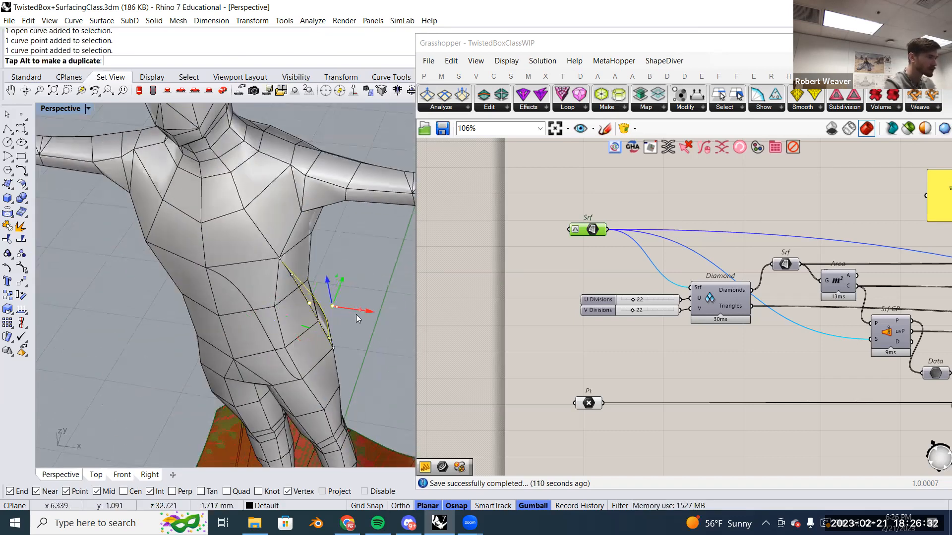
# Adjust further control points of the side curve so that it bulges away from the torso.
pyautogui.click(292, 275)
pyautogui.moveTo(325, 280); pyautogui.dragTo(345, 186, button='right')
pyautogui.moveTo(344, 185); pyautogui.dragTo(353, 181)
pyautogui.moveTo(328, 297); pyautogui.dragTo(355, 280, button='right')
pyautogui.click(306, 312)
pyautogui.moveTo(355, 280); pyautogui.dragTo(361, 278)
pyautogui.moveTo(356, 279); pyautogui.dragTo(293, 263, button='right')
# Pull the remaining torso curve's middle control points outward and clear the selection.
pyautogui.click(178, 261)
pyautogui.click(159, 252)
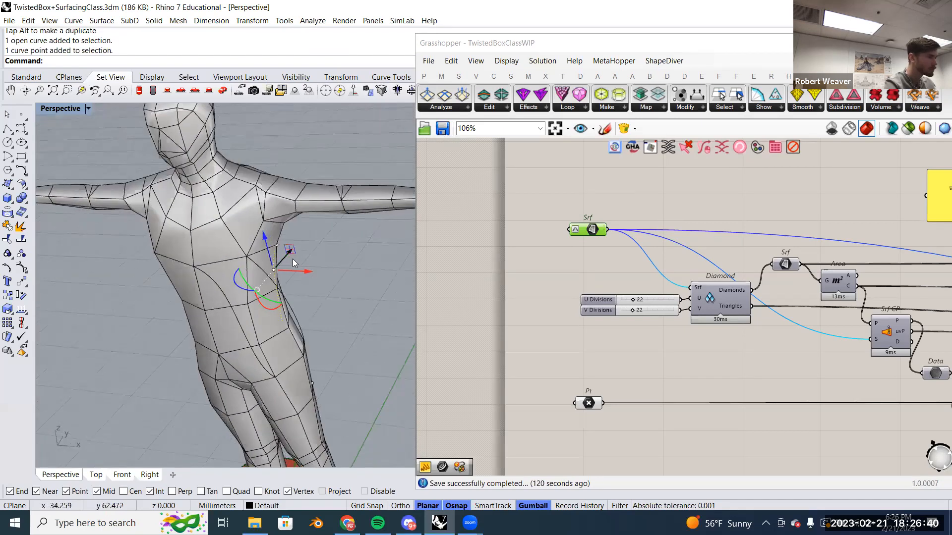
pyautogui.moveTo(303, 272); pyautogui.dragTo(343, 280)
pyautogui.moveTo(342, 281); pyautogui.dragTo(317, 308, button='right')
pyautogui.click(229, 309)
pyautogui.moveTo(304, 297); pyautogui.dragTo(312, 292)
pyautogui.moveTo(313, 291); pyautogui.dragTo(321, 285)
pyautogui.press('Escape')
pyautogui.press('Escape')
# Add a Curve parameter beside the Srf input in Grasshopper and duplicate it to make three.
pyautogui.moveTo(329, 295); pyautogui.dragTo(337, 264, button='right')
pyautogui.moveTo(637, 404); pyautogui.dragTo(661, 414, button='right')
pyautogui.scroll(4, 562, 226)
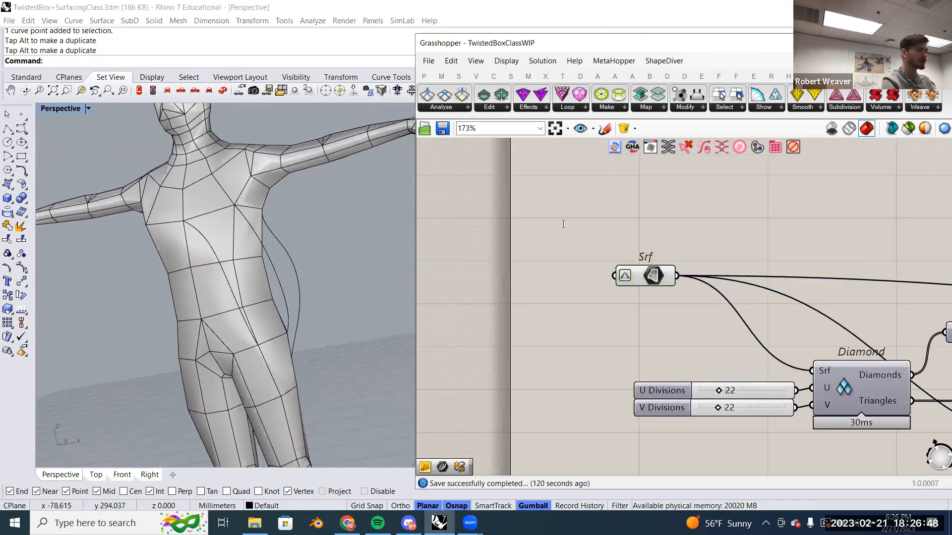
pyautogui.doubleClick(562, 224)
pyautogui.write('curve')
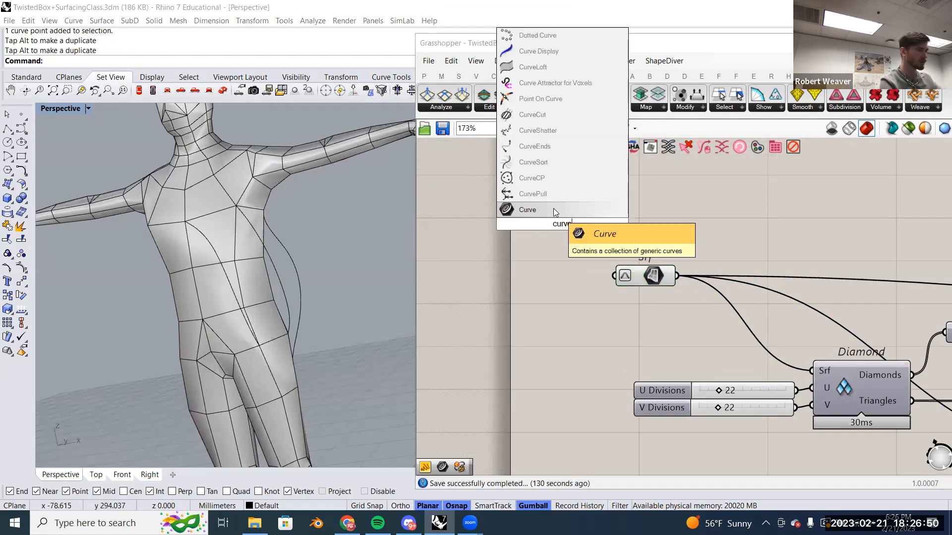
pyautogui.click(557, 212)
pyautogui.moveTo(561, 213); pyautogui.dragTo(556, 269)
pyautogui.hotkey('ctrl', 'c')
pyautogui.hotkey('ctrl', 'v')
pyautogui.hotkey('ctrl', 'c')
pyautogui.hotkey('ctrl', 'v')
# Assign the figure's front torso curve to the uppermost Crv parameter.
pyautogui.click(227, 268)
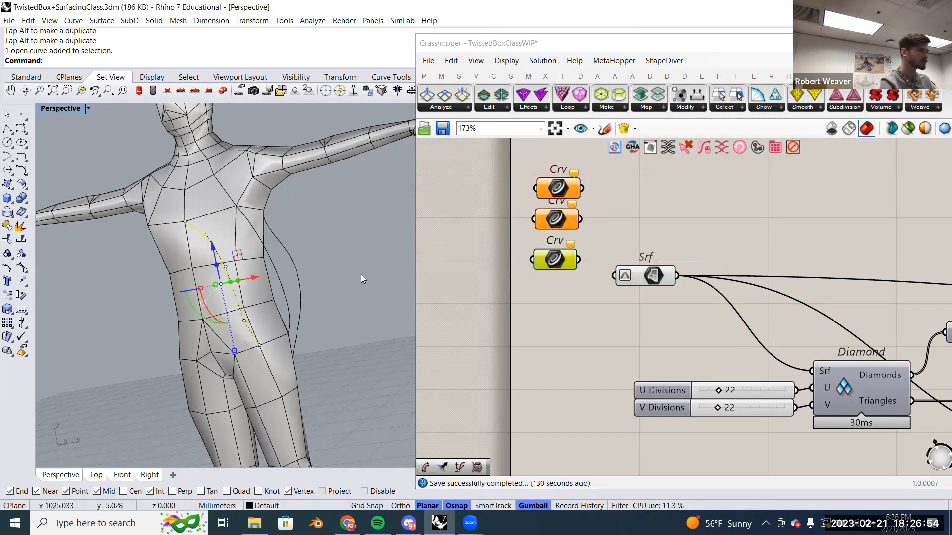
pyautogui.rightClick(559, 192)
pyautogui.click(611, 349)
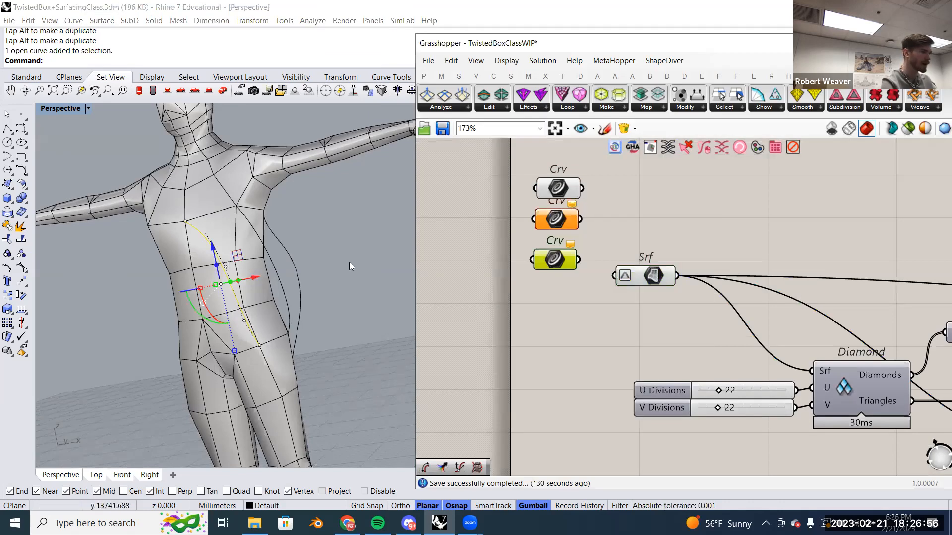
# Delete the two duplicate Curve parameters, keeping only the uppermost Crv parameter.
pyautogui.moveTo(580, 299); pyautogui.dragTo(585, 323, button='right')
pyautogui.moveTo(587, 324); pyautogui.dragTo(530, 238)
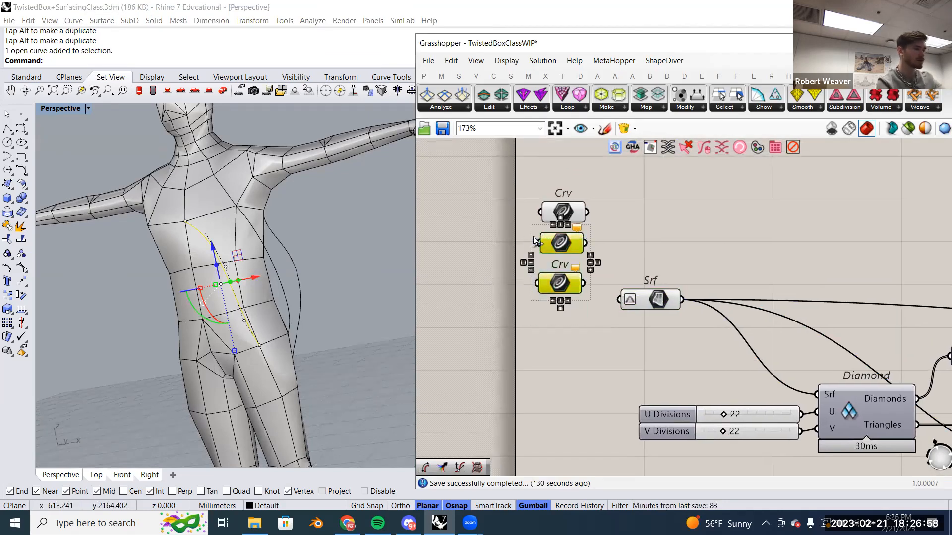
pyautogui.press('Delete')
pyautogui.click(397, 334)
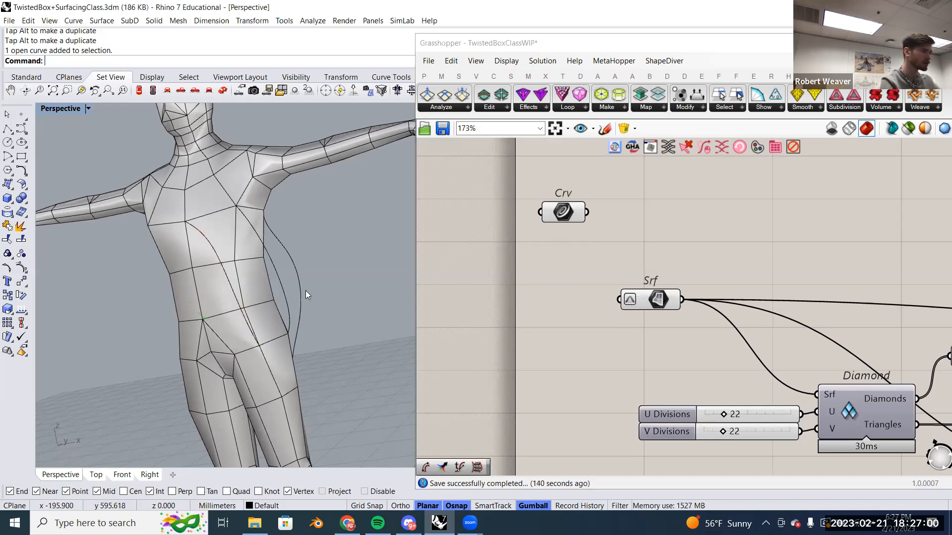
# Select the three torso curves in order and assign them all to the remaining Crv parameter as multiple curves.
pyautogui.click(236, 300)
pyautogui.click(342, 275)
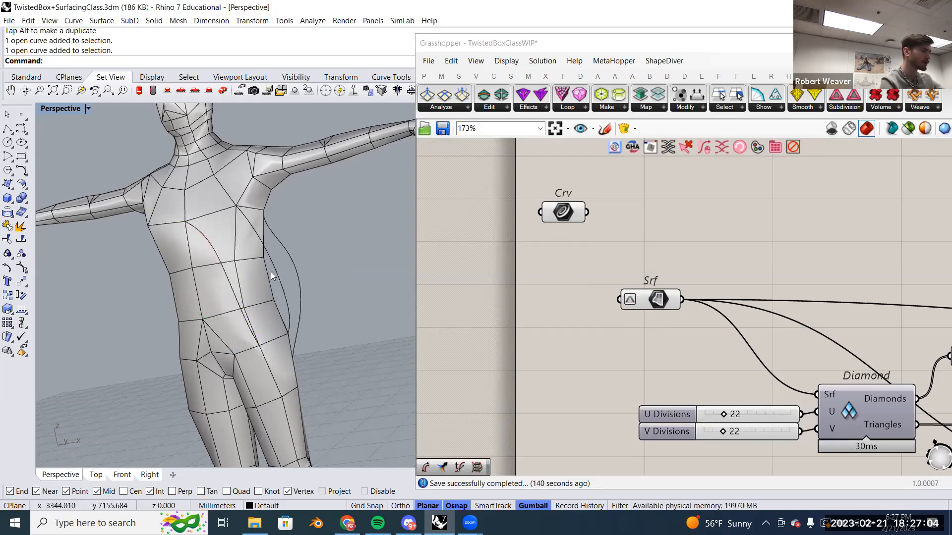
pyautogui.click(229, 287)
pyautogui.keyDown('shift'); pyautogui.click(300, 283); pyautogui.keyUp('shift')
pyautogui.moveTo(300, 283); pyautogui.dragTo(380, 275, button='right')
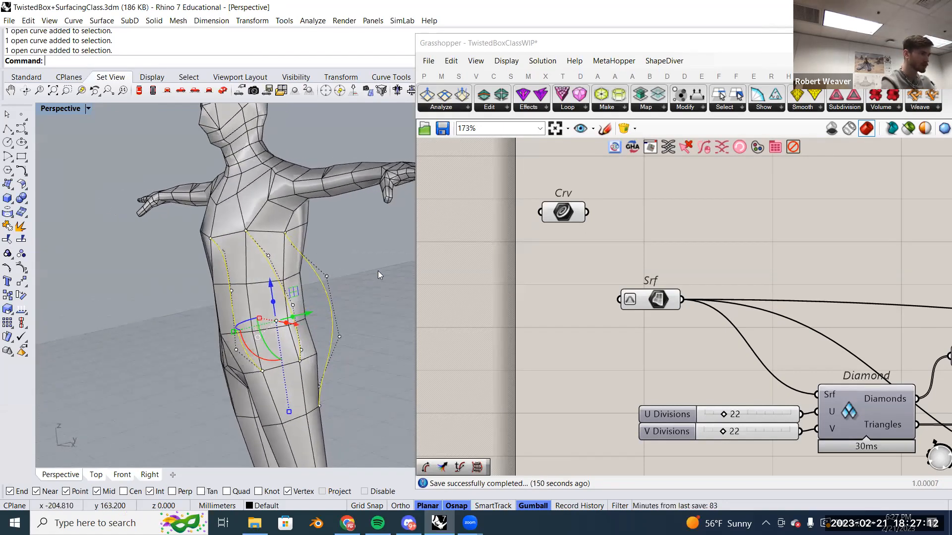
pyautogui.rightClick(570, 216)
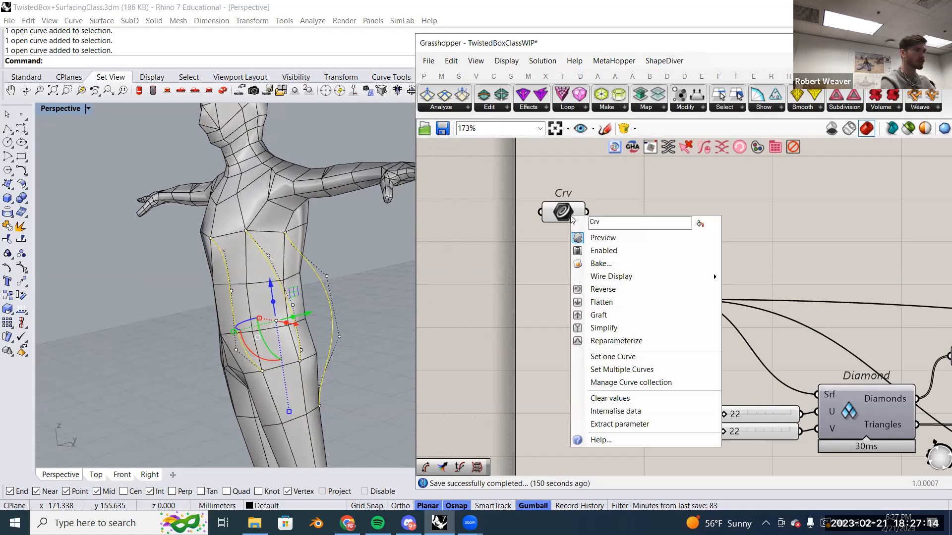
pyautogui.click(622, 370)
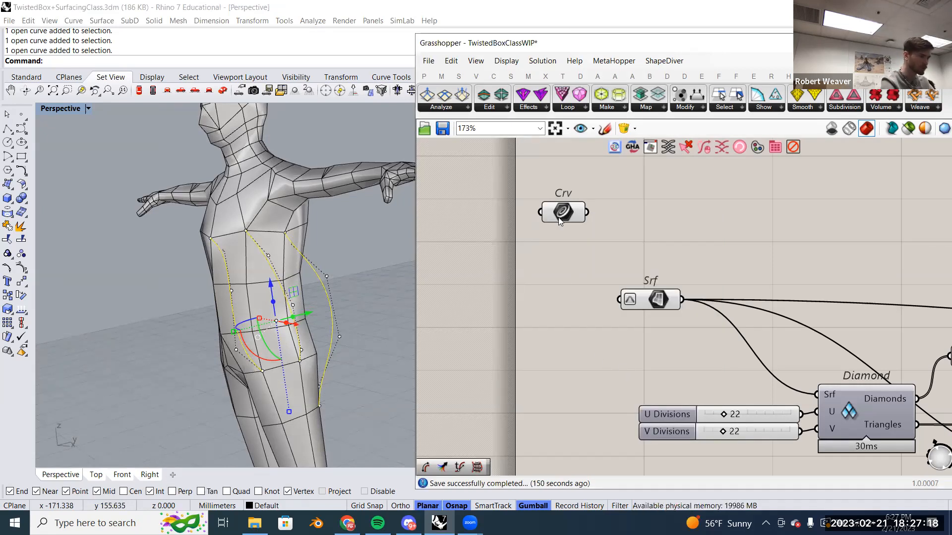
pyautogui.click(564, 214)
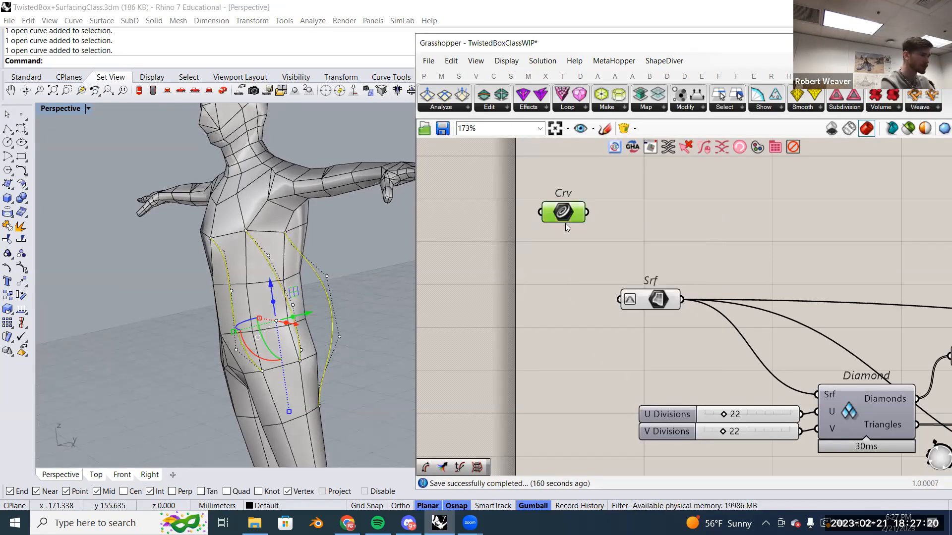
pyautogui.click(573, 250)
pyautogui.click(377, 267)
pyautogui.moveTo(377, 268); pyautogui.dragTo(409, 263, button='right')
# Add a Loft component and connect the Crv parameter to its C input.
pyautogui.moveTo(563, 209); pyautogui.dragTo(568, 206)
pyautogui.moveTo(579, 231); pyautogui.dragTo(507, 262, button='right')
pyautogui.doubleClick(599, 229)
pyautogui.write('loft')
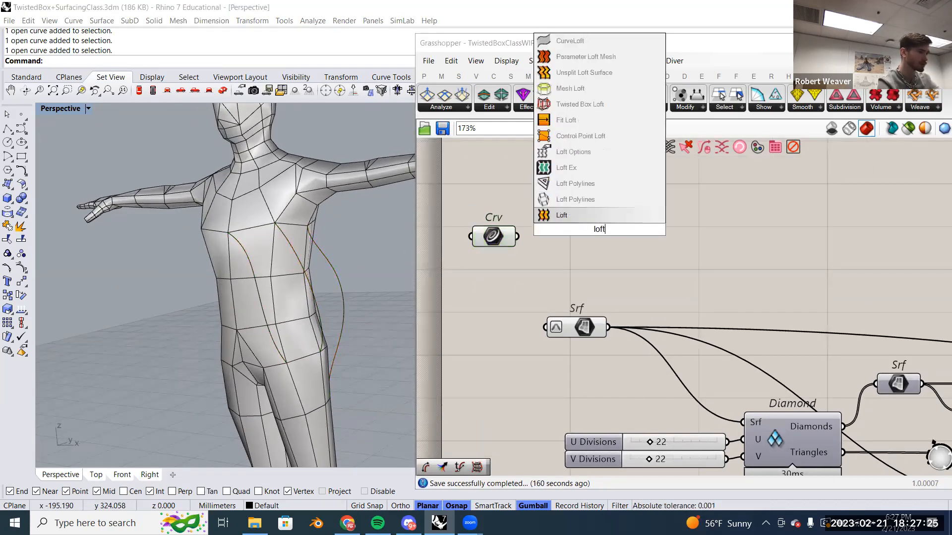
pyautogui.click(588, 214)
pyautogui.moveTo(575, 220); pyautogui.dragTo(576, 222)
pyautogui.moveTo(588, 237); pyautogui.dragTo(562, 252)
pyautogui.moveTo(287, 265); pyautogui.dragTo(180, 283, button='right')
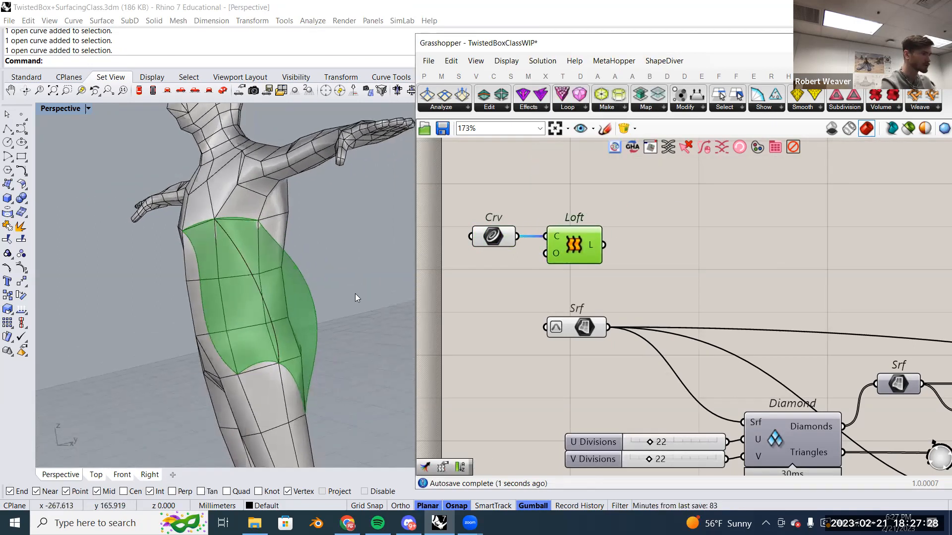
# Save the definition and transfer all wires from the Srf parameter's output to the Loft's L output.
pyautogui.click(577, 324)
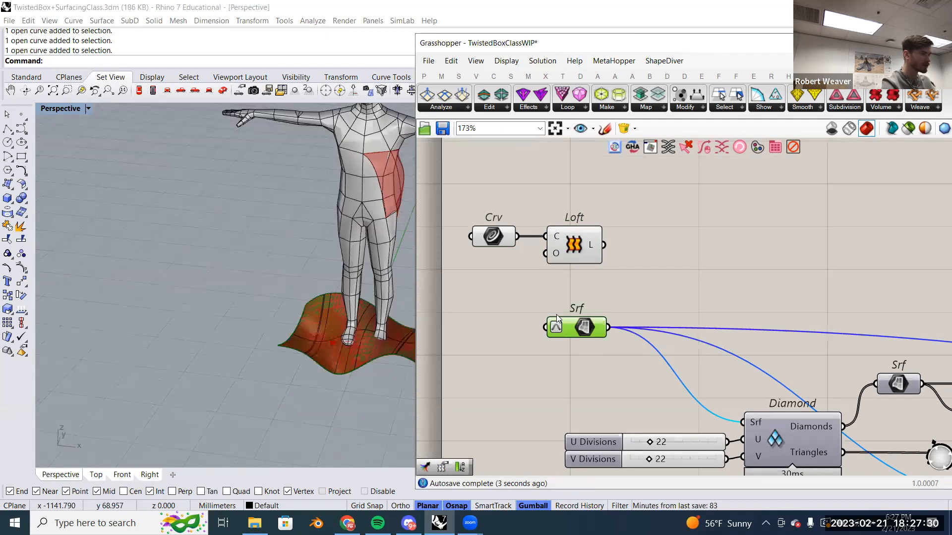
pyautogui.moveTo(358, 247); pyautogui.dragTo(359, 300, button='right')
pyautogui.scroll(2, 376, 323)
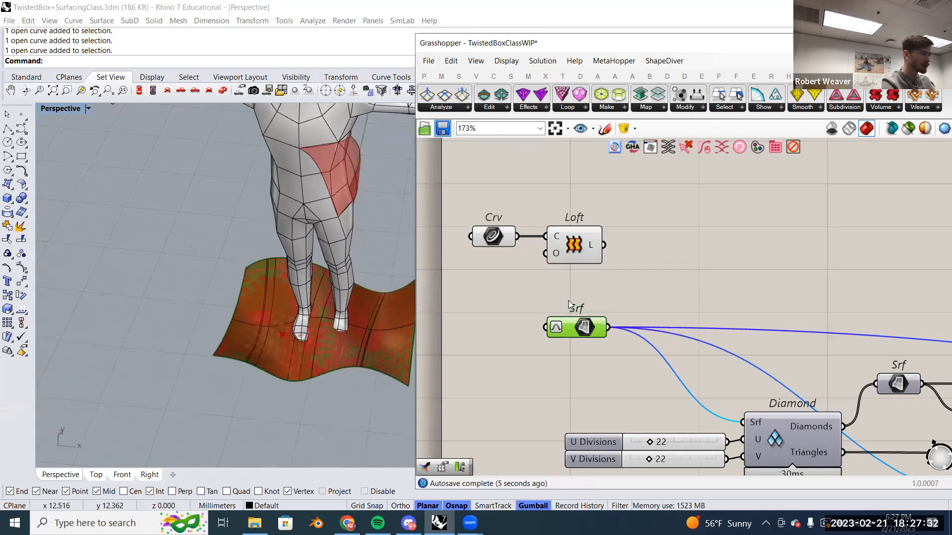
pyautogui.hotkey('ctrl', 's')
pyautogui.moveTo(644, 288); pyautogui.dragTo(618, 290, button='right')
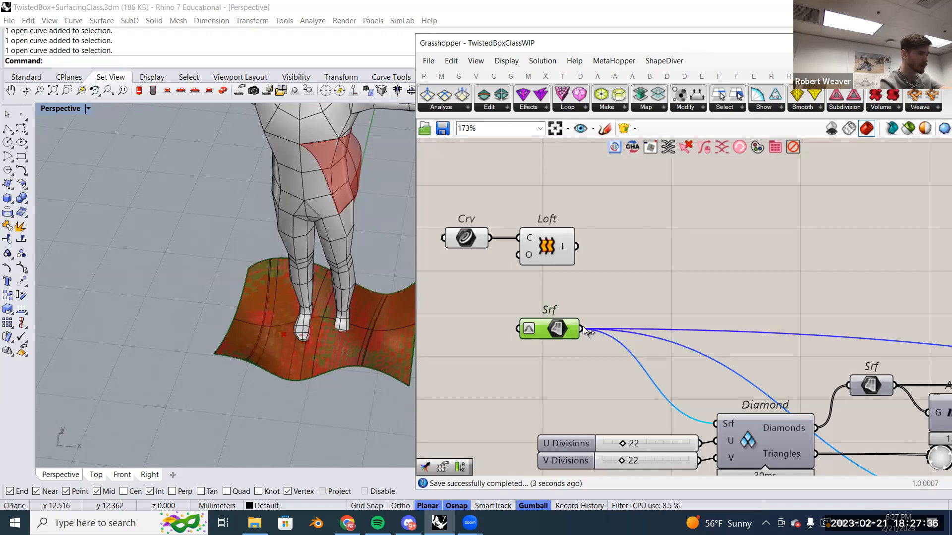
pyautogui.keyDown('ctrl'); pyautogui.keyDown('shift'); pyautogui.moveTo(582, 327); pyautogui.dragTo(583, 247); pyautogui.keyUp('shift'); pyautogui.keyUp('ctrl')
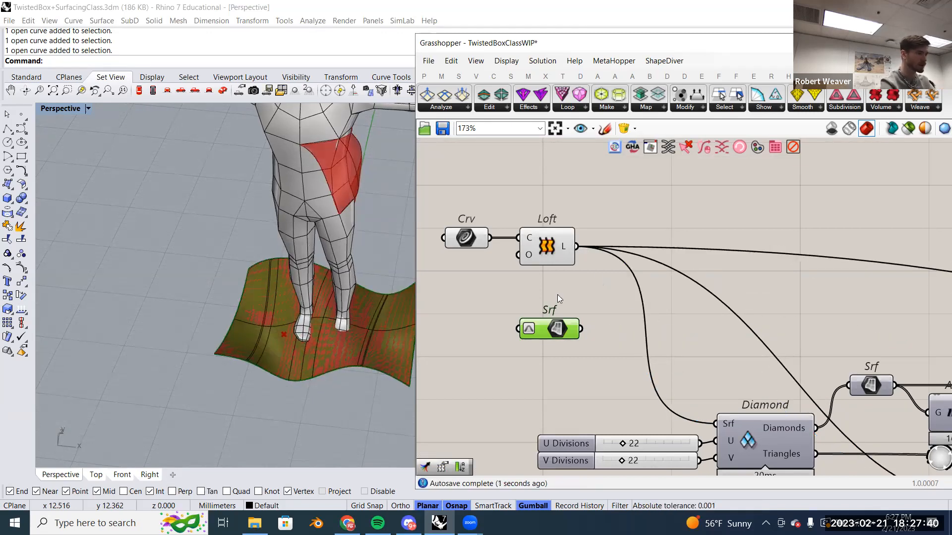
# Set the disconnected Srf parameter aside, away from the rest of the definition, and select the Loft component.
pyautogui.scroll(2, 279, 352)
pyautogui.click(279, 352)
pyautogui.click(583, 340)
pyautogui.moveTo(567, 330); pyautogui.dragTo(448, 299)
pyautogui.scroll(-4, 599, 318)
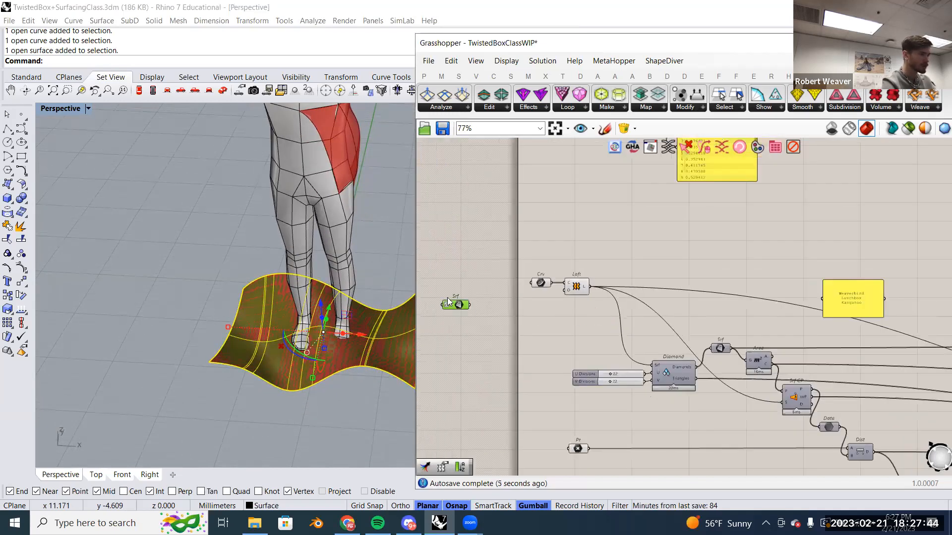
pyautogui.scroll(3, 580, 286)
pyautogui.click(580, 286)
pyautogui.moveTo(590, 337); pyautogui.dragTo(572, 148, button='right')
# Reposition the Pt parameter on the canvas beneath the Loft and division sliders.
pyautogui.moveTo(577, 383)
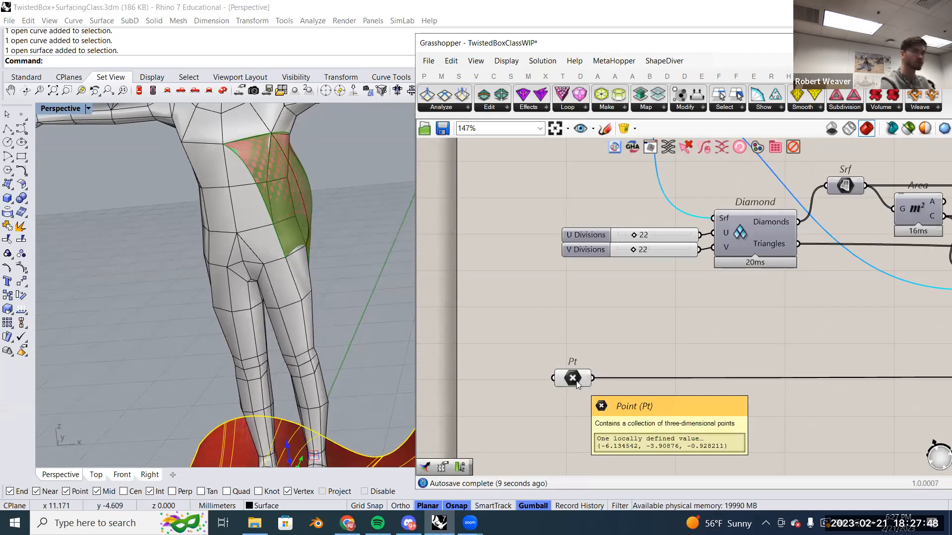
pyautogui.moveTo(577, 384); pyautogui.dragTo(539, 363)
pyautogui.scroll(-2, 596, 405)
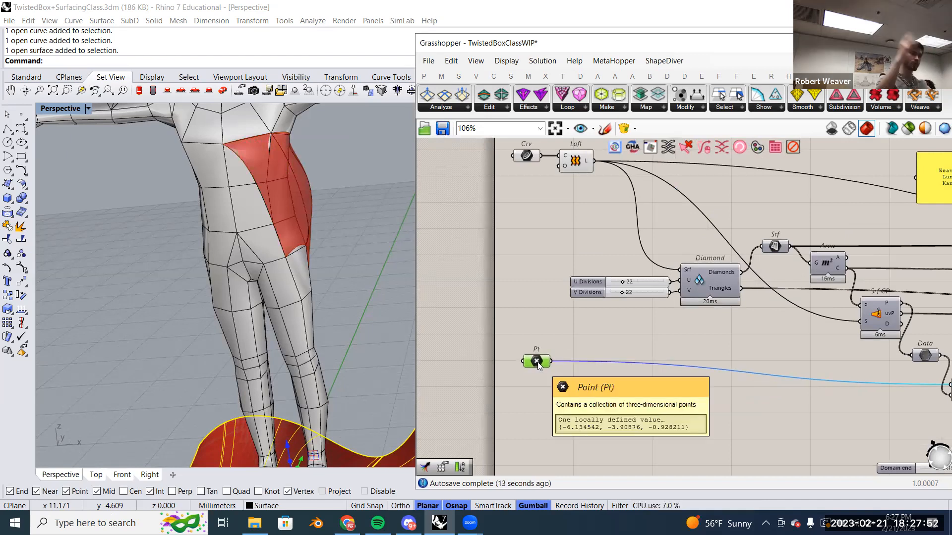
# Select the Pt parameter's attractor point near the feet and move it up to the lofted torso surface.
pyautogui.moveTo(407, 331); pyautogui.dragTo(309, 357, button='right')
pyautogui.scroll(-4, 309, 358)
pyautogui.click(542, 369)
pyautogui.click(407, 344)
pyautogui.click(537, 362)
pyautogui.moveTo(327, 367); pyautogui.dragTo(268, 406, button='right')
pyautogui.click(527, 347)
pyautogui.click(535, 362)
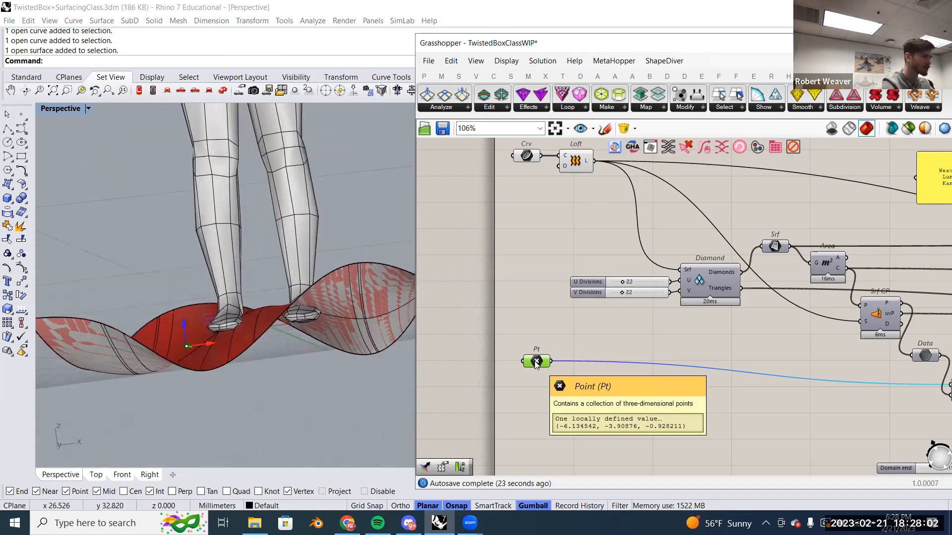
pyautogui.click(535, 319)
pyautogui.click(536, 361)
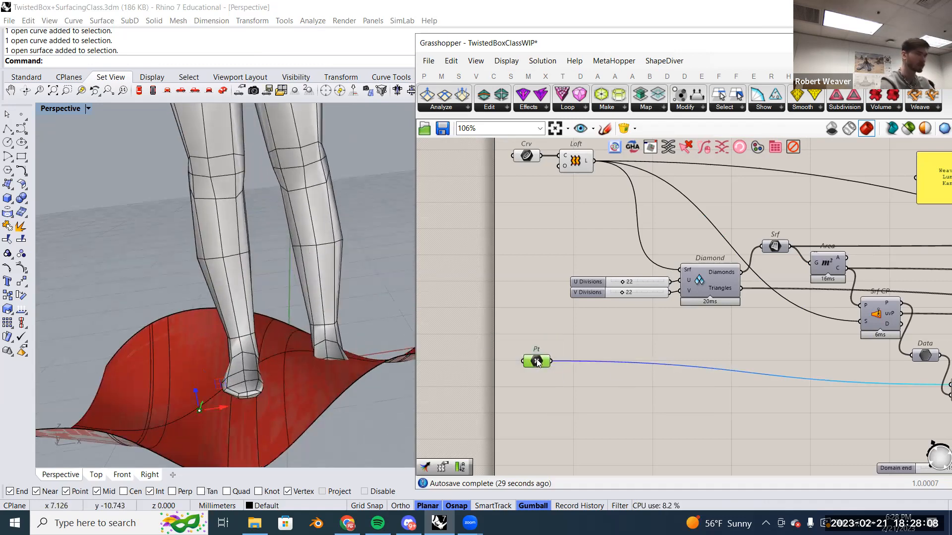
pyautogui.moveTo(223, 396); pyautogui.dragTo(372, 446, button='right')
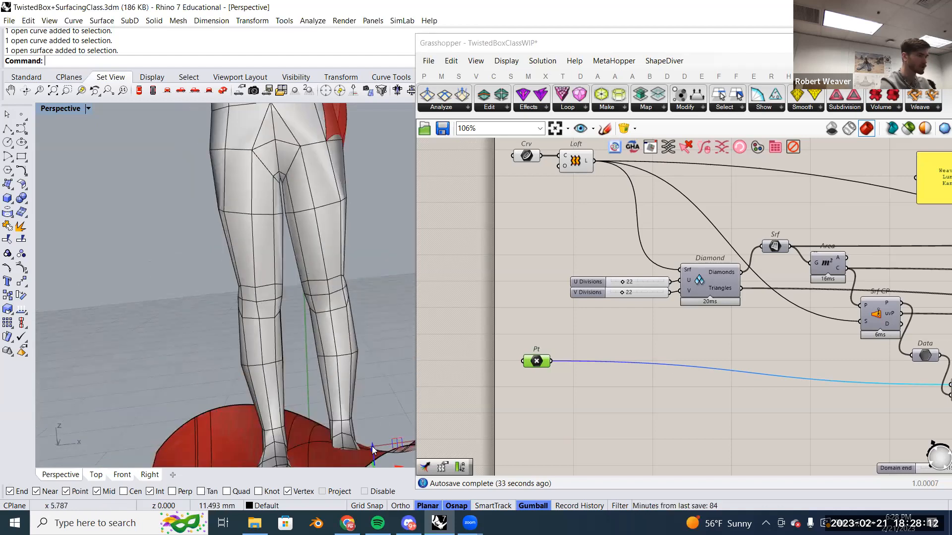
pyautogui.scroll(10, 342, 175)
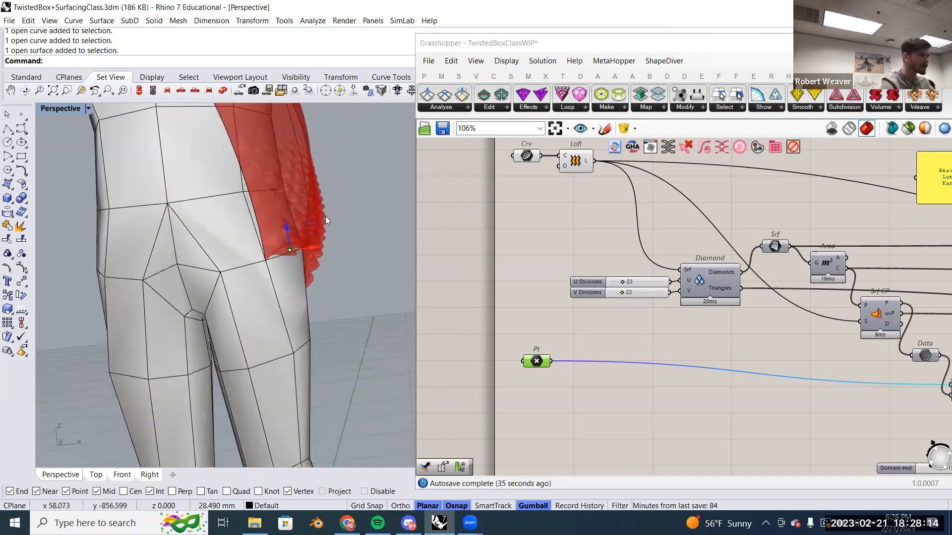
pyautogui.moveTo(324, 256); pyautogui.dragTo(258, 327, button='right')
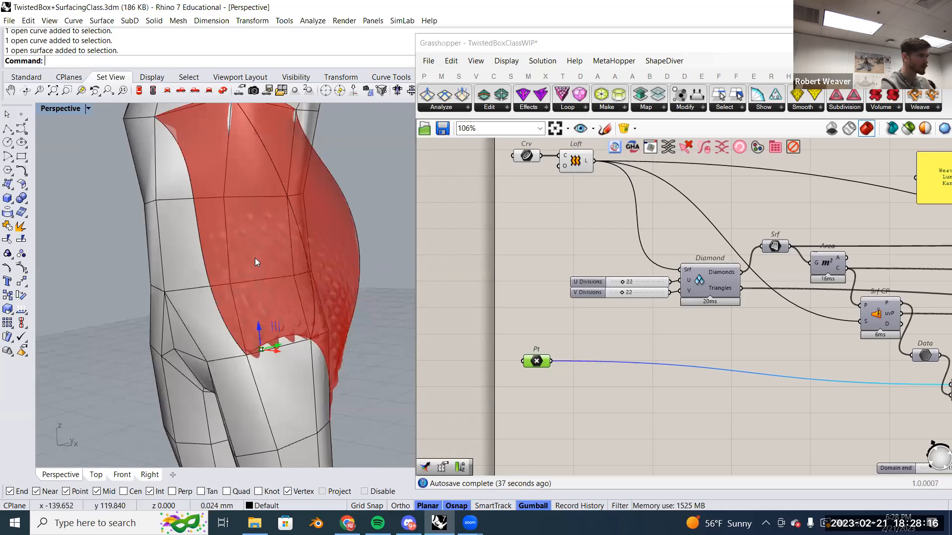
pyautogui.moveTo(253, 265); pyautogui.dragTo(387, 287, button='right')
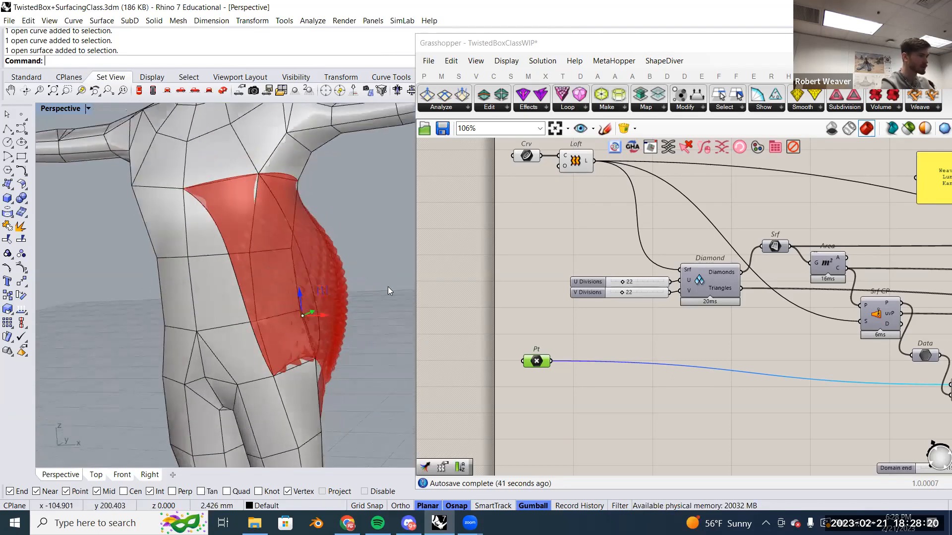
# Try limiting the preview to selected components with the Loft selected, and restore the full preview.
pyautogui.click(925, 128)
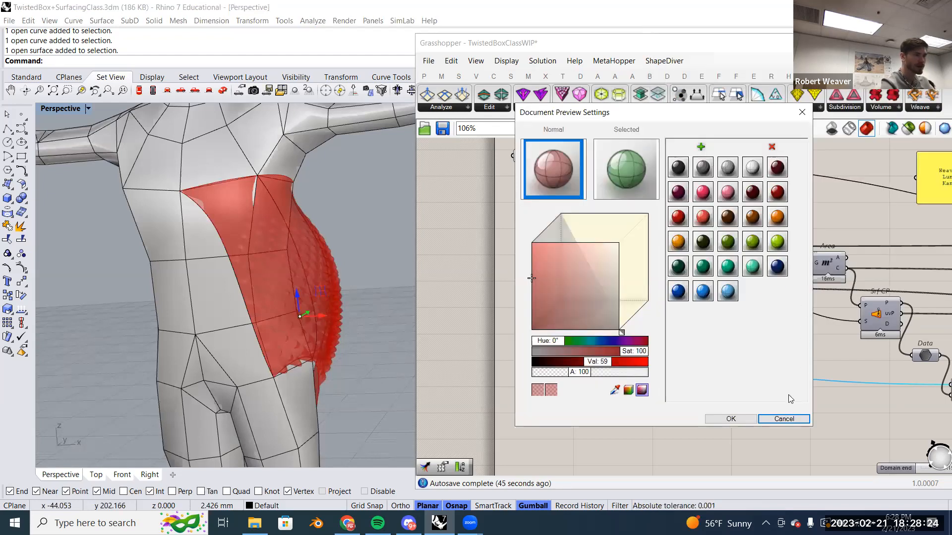
pyautogui.click(784, 420)
pyautogui.click(907, 130)
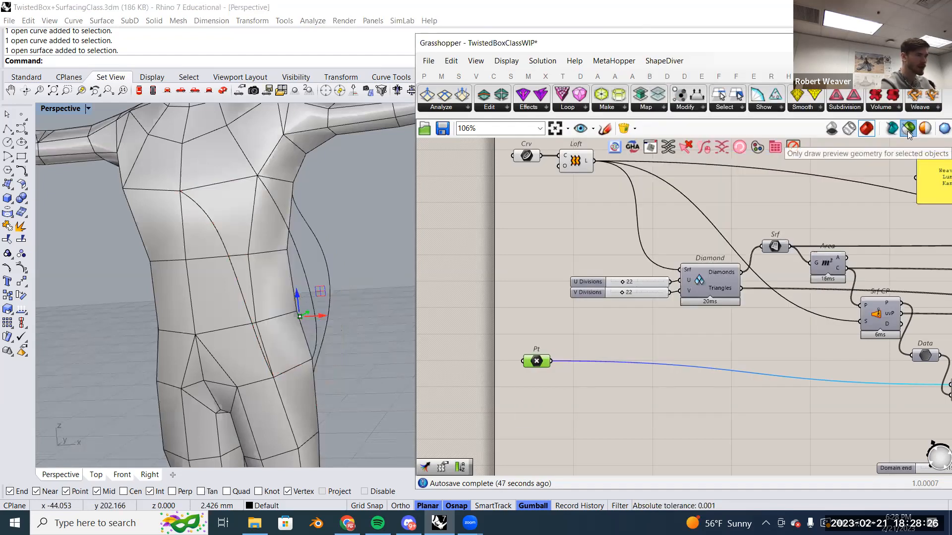
pyautogui.click(537, 361)
pyautogui.moveTo(537, 361); pyautogui.dragTo(530, 398, button='right')
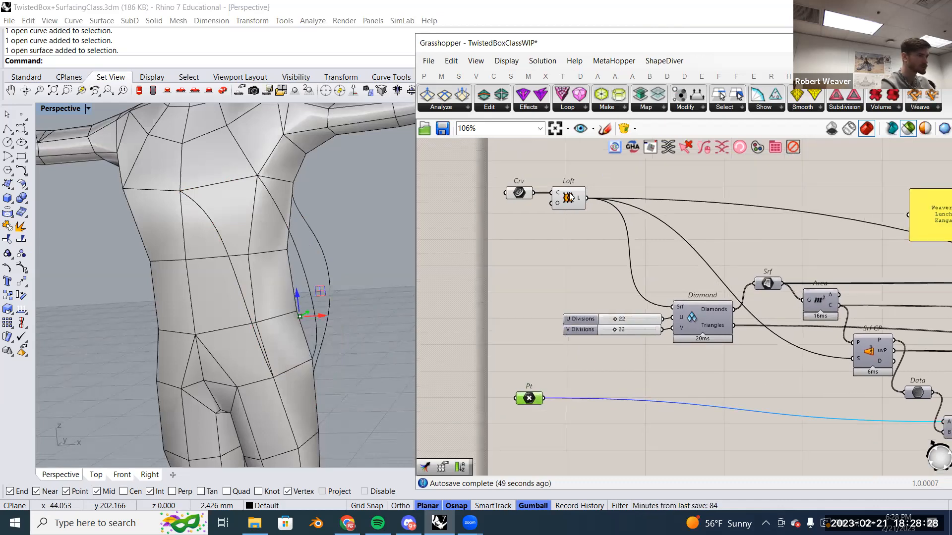
pyautogui.click(575, 161)
pyautogui.click(908, 130)
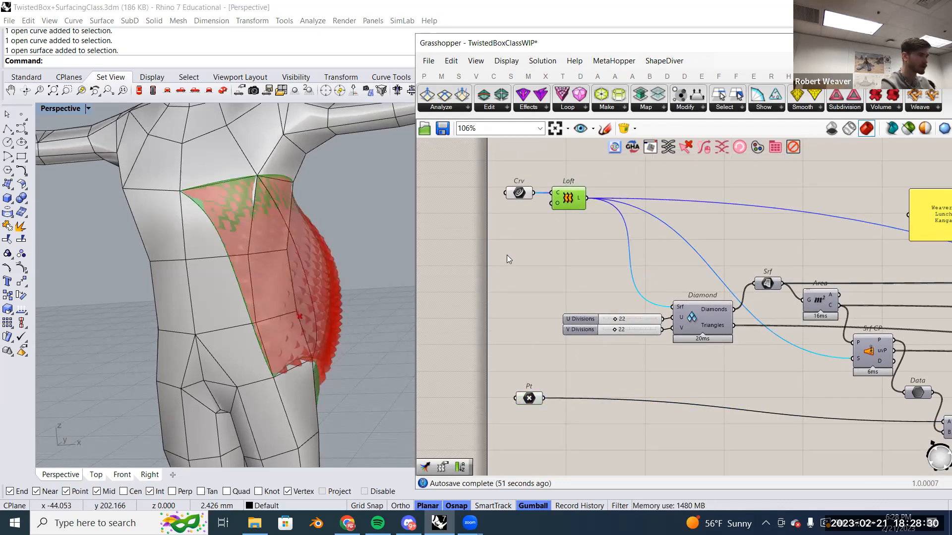
pyautogui.click(507, 255)
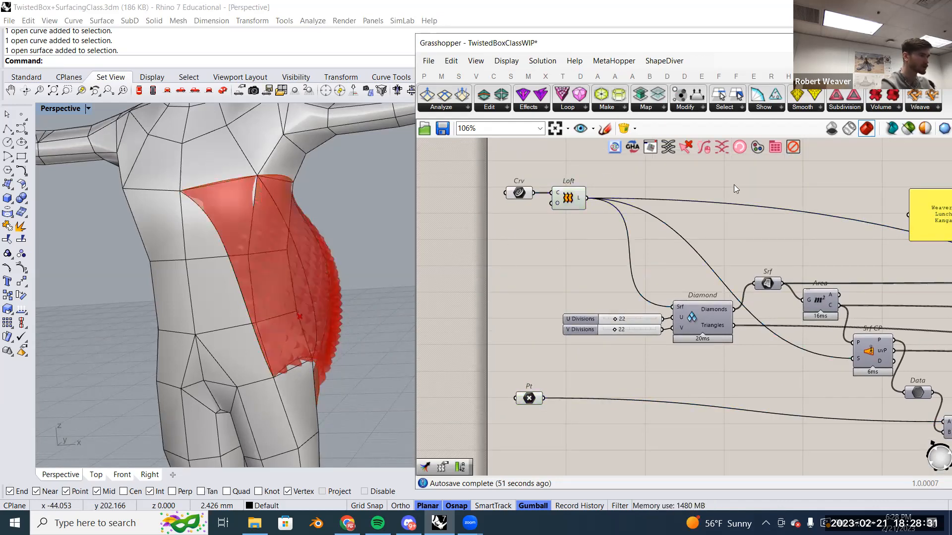
# Set the normal preview colour to an opaque muted green with hue 138°, value 43 and alpha 255.
pyautogui.click(923, 131)
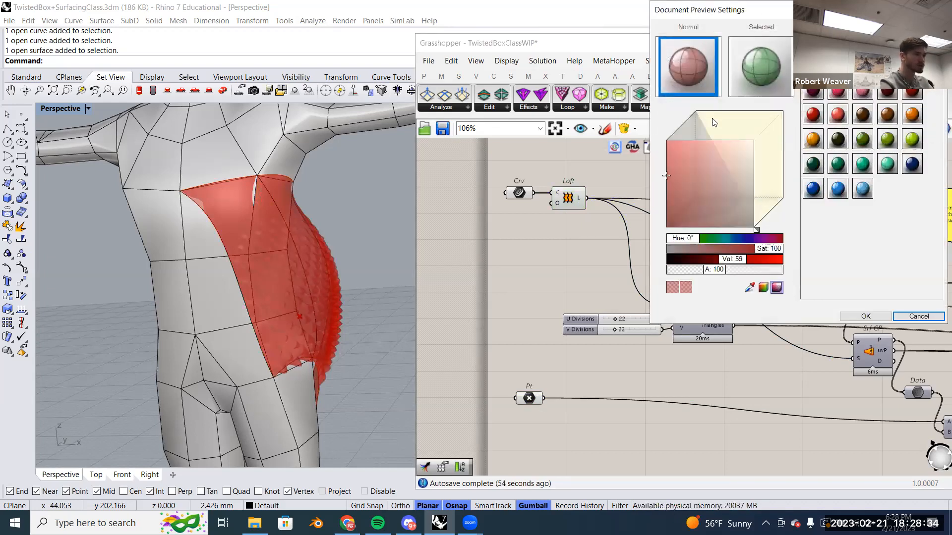
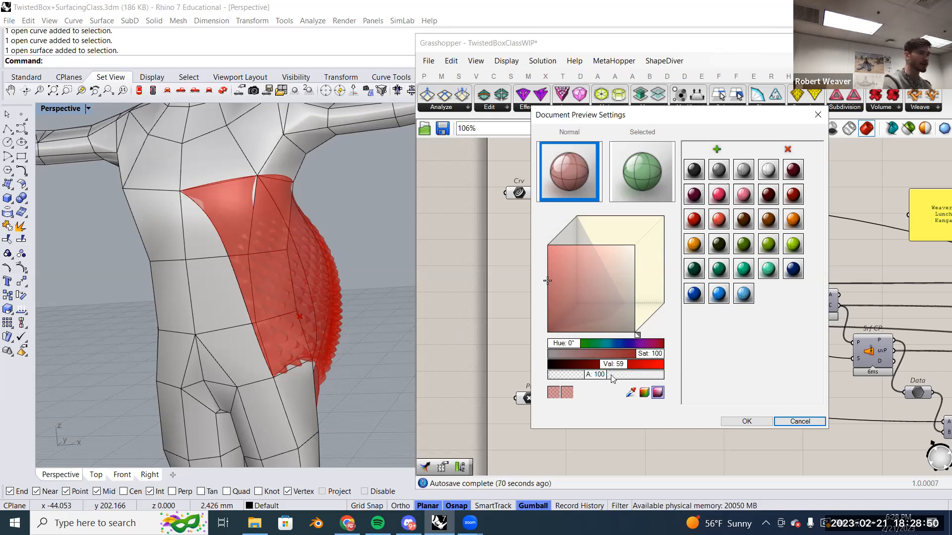
pyautogui.moveTo(613, 379); pyautogui.dragTo(803, 374)
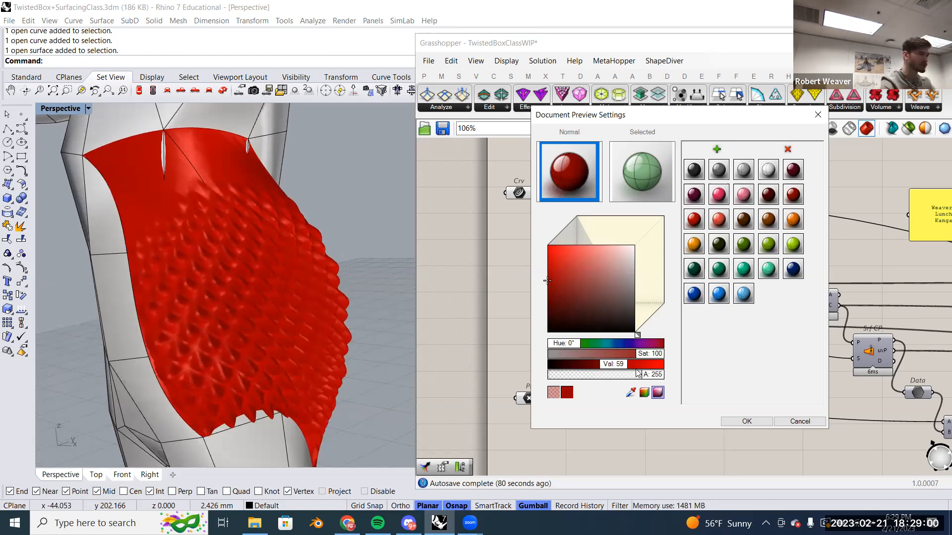
pyautogui.moveTo(622, 365); pyautogui.dragTo(541, 366)
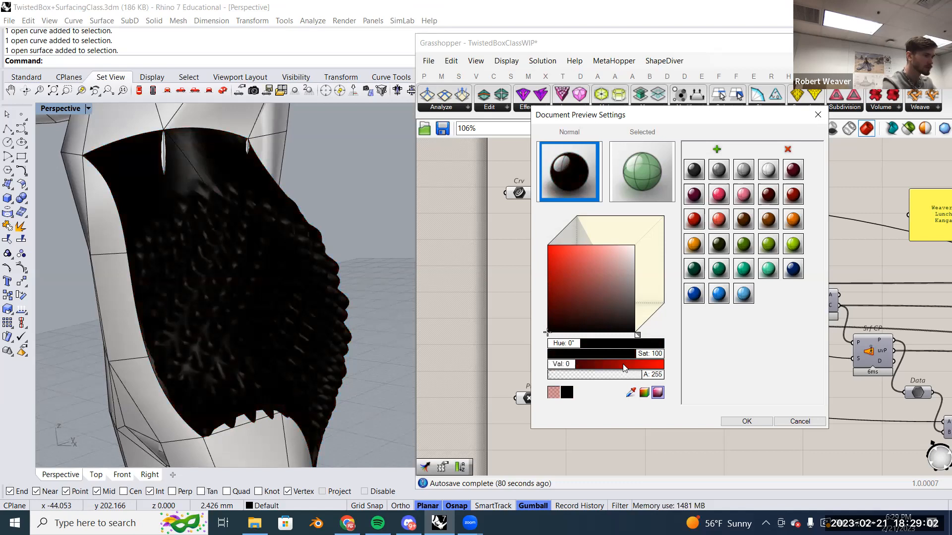
pyautogui.moveTo(618, 354); pyautogui.dragTo(524, 361)
pyautogui.moveTo(593, 343)
pyautogui.mouseDown()
pyautogui.moveTo(581, 344)
pyautogui.moveTo(585, 353)
pyautogui.moveTo(576, 343)
pyautogui.moveTo(588, 350)
pyautogui.mouseUp()
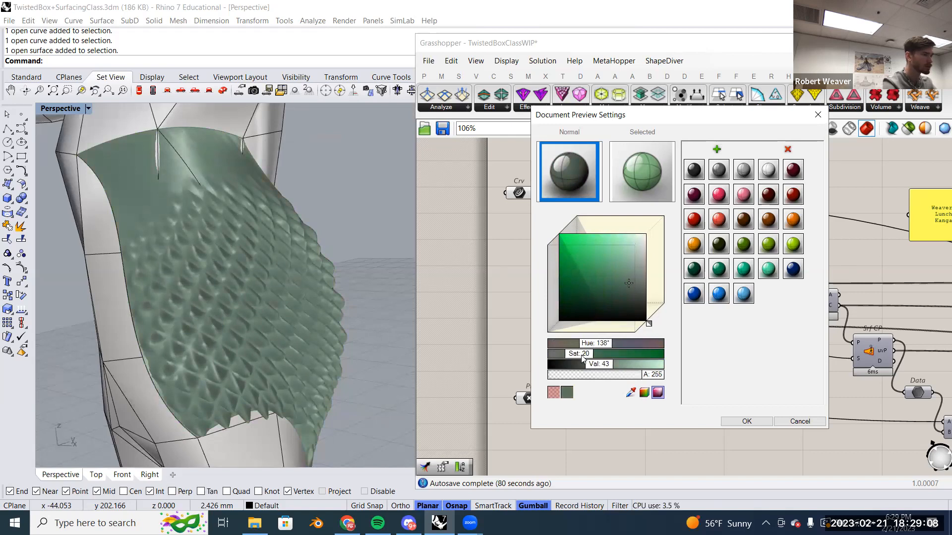
pyautogui.press('Return')
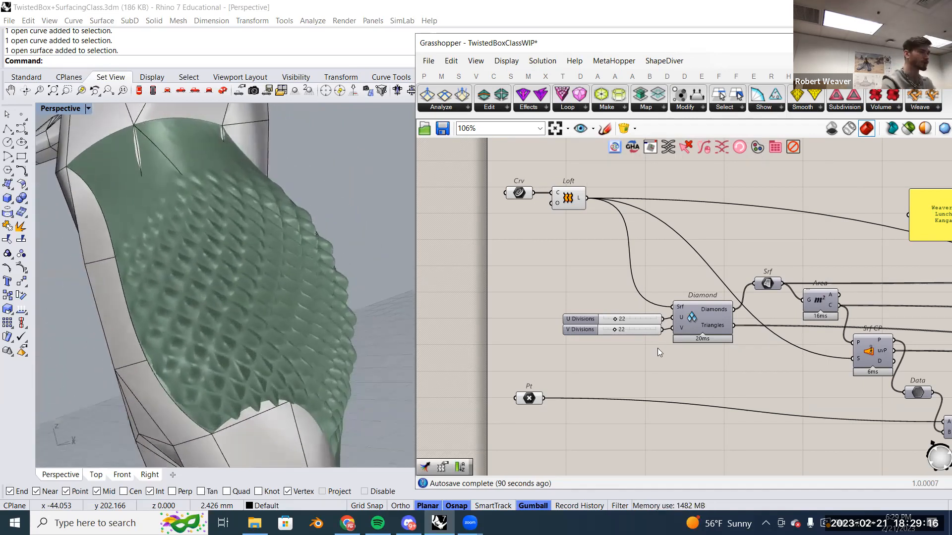
# Restrict the Grasshopper preview to selected objects only.
pyautogui.scroll(-2, 660, 367)
pyautogui.scroll(2, 645, 317)
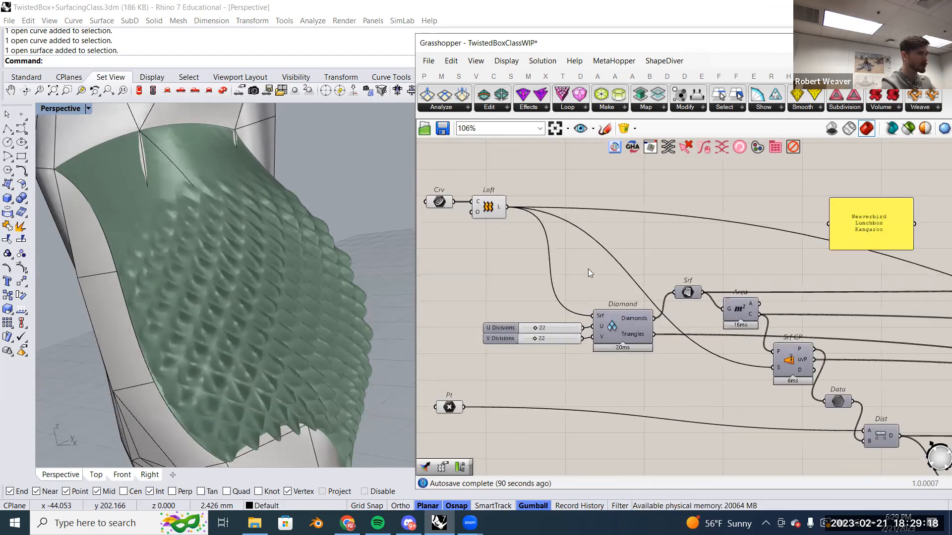
pyautogui.click(910, 128)
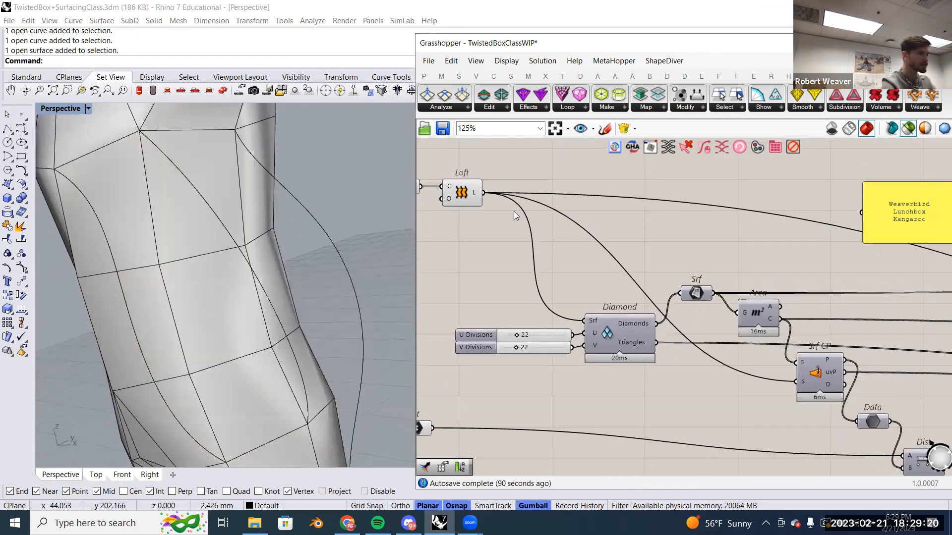
# Preview the Loft surface on the torso, check its output data, and preview the Diamond panels built from it.
pyautogui.click(455, 190)
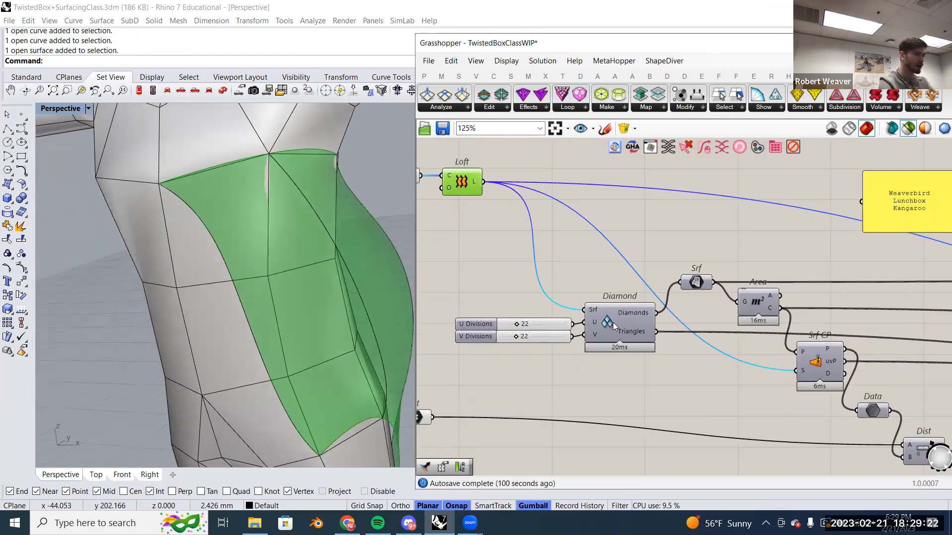
pyautogui.moveTo(538, 249); pyautogui.dragTo(589, 282, button='right')
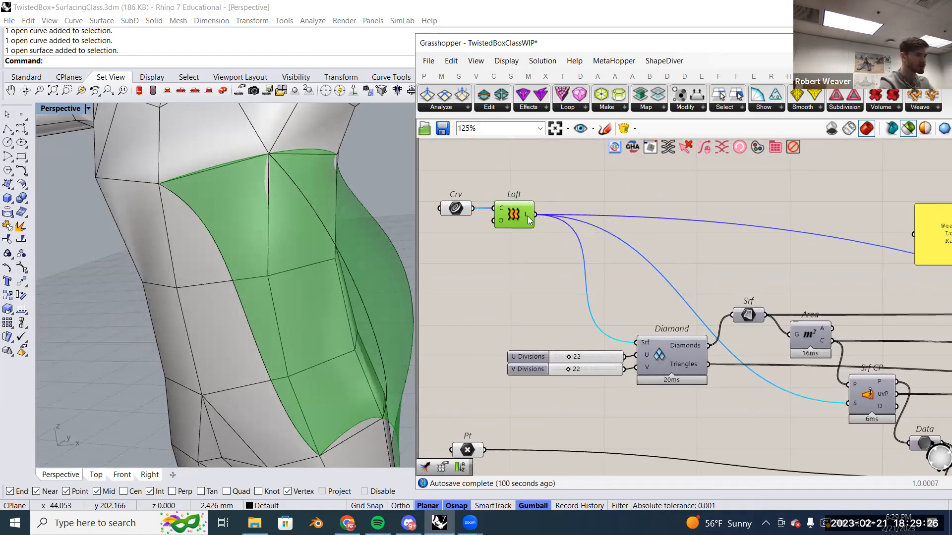
pyautogui.moveTo(528, 214)
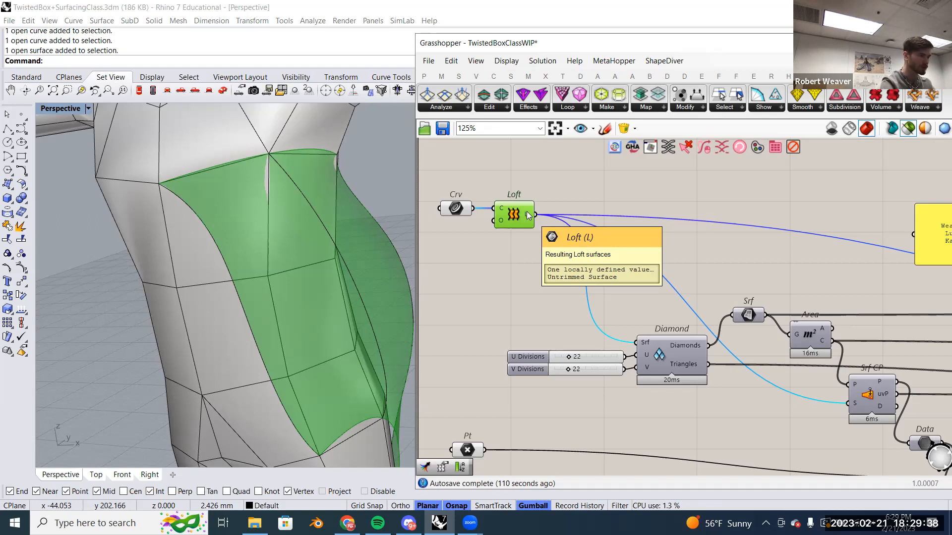
pyautogui.scroll(-1, 527, 212)
pyautogui.moveTo(629, 286); pyautogui.dragTo(606, 268, button='right')
pyautogui.scroll(1, 619, 318)
pyautogui.click(618, 317)
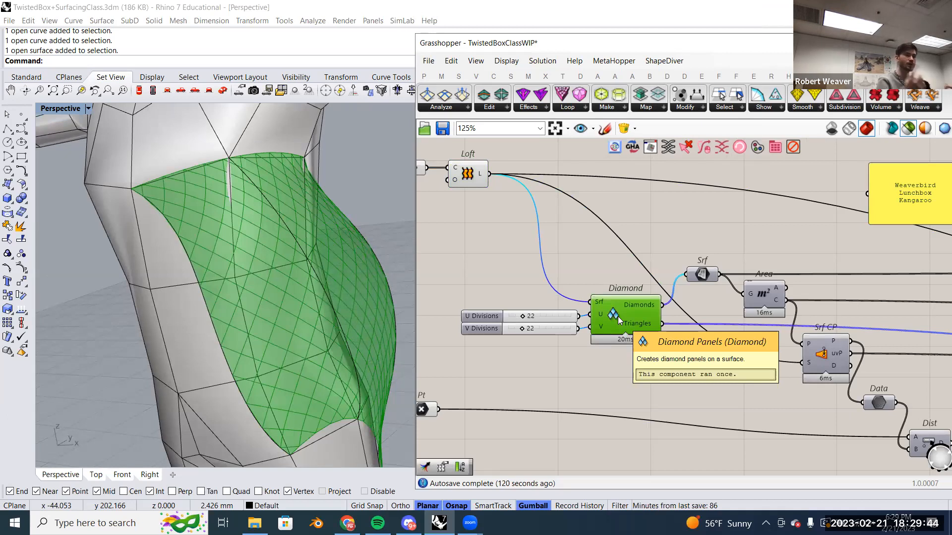
# Look through the LunchBox panel and structure components for alternatives to Diamond Panels.
pyautogui.click(893, 77)
pyautogui.click(875, 76)
pyautogui.click(840, 76)
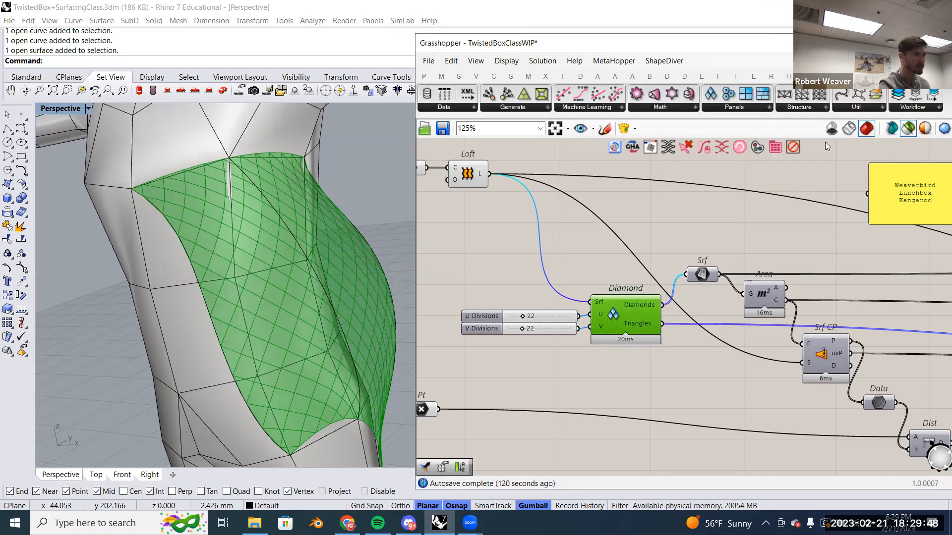
pyautogui.click(769, 107)
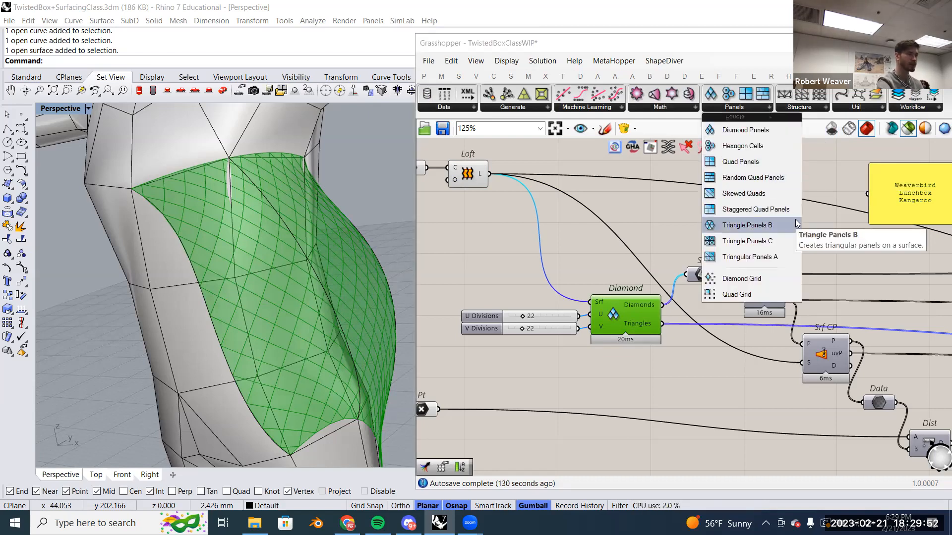
pyautogui.click(804, 110)
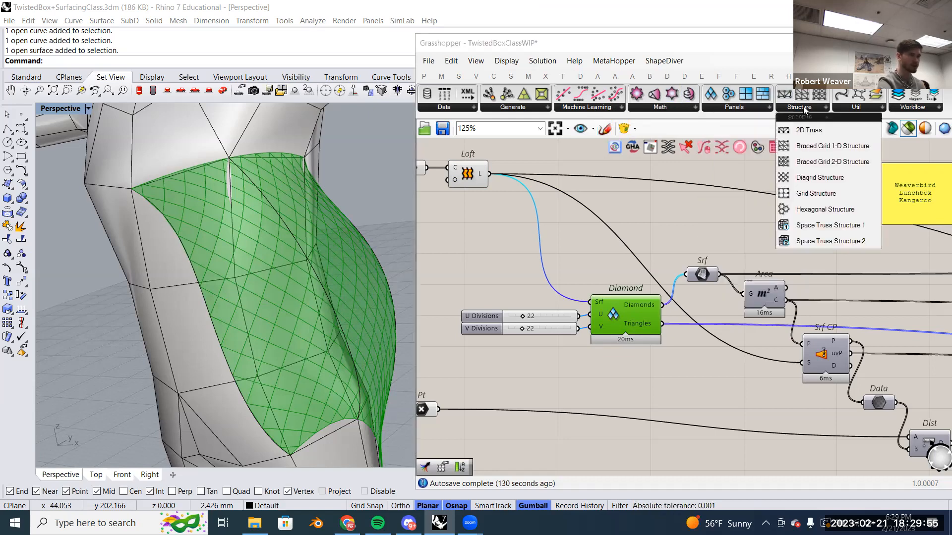
pyautogui.click(748, 109)
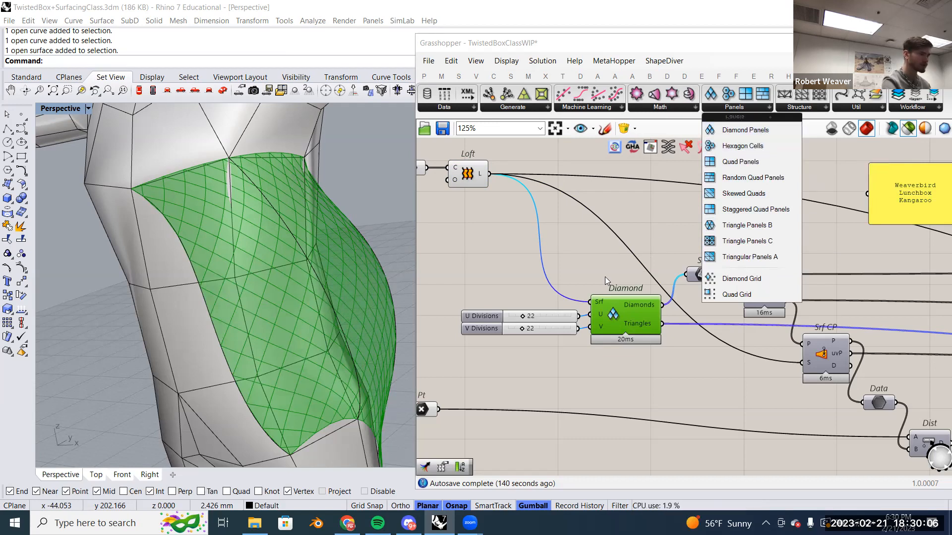
# Compare the previews of the Loft surface, the Diamond panels and the Srf parameter around the torso.
pyautogui.moveTo(386, 317); pyautogui.dragTo(406, 258, button='right')
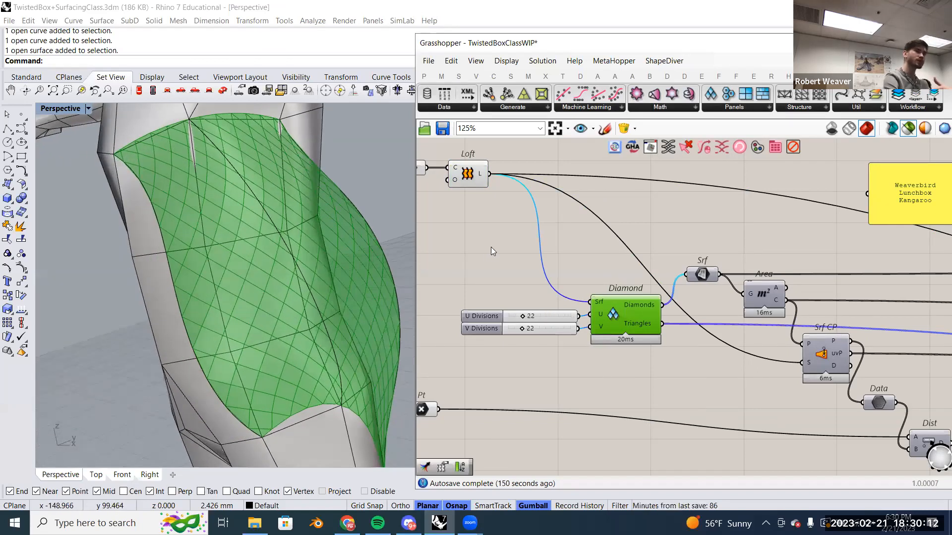
pyautogui.click(468, 176)
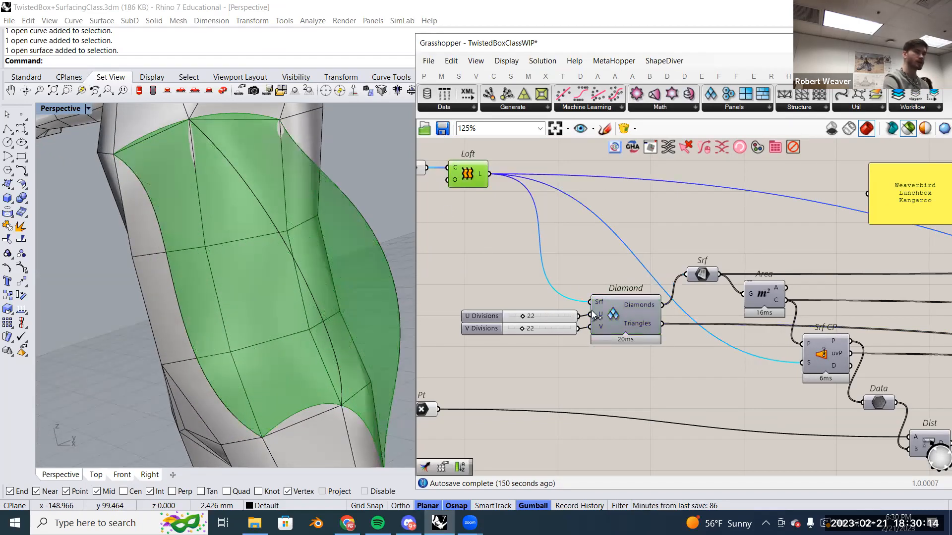
pyautogui.click(620, 308)
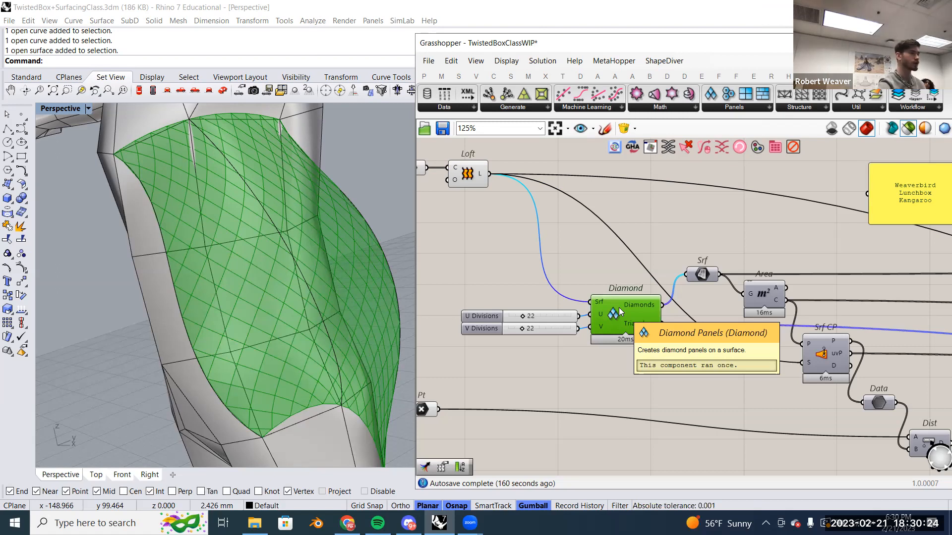
pyautogui.moveTo(136, 158); pyautogui.dragTo(171, 154, button='right')
pyautogui.moveTo(249, 400); pyautogui.dragTo(226, 141, button='right')
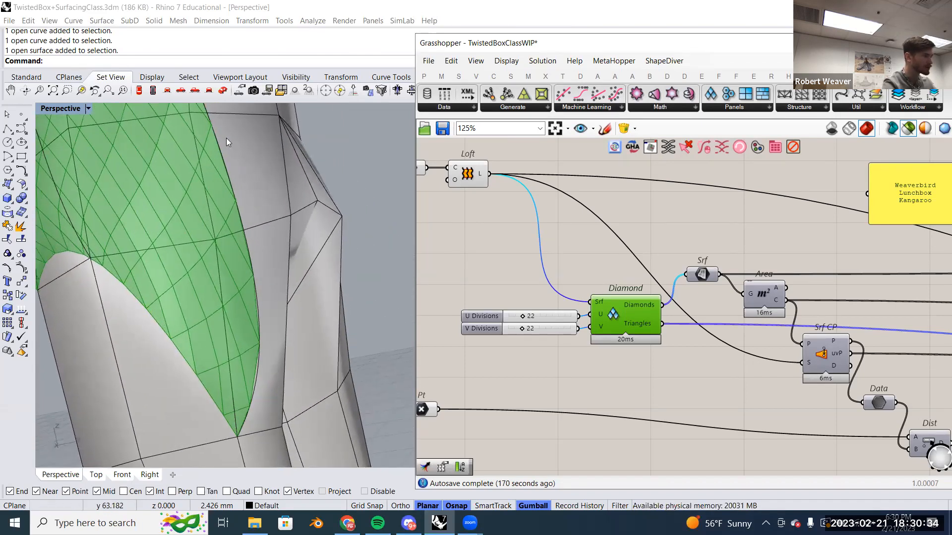
pyautogui.moveTo(230, 203); pyautogui.dragTo(367, 298, button='right')
pyautogui.moveTo(683, 304); pyautogui.dragTo(654, 282, button='right')
pyautogui.click(672, 251)
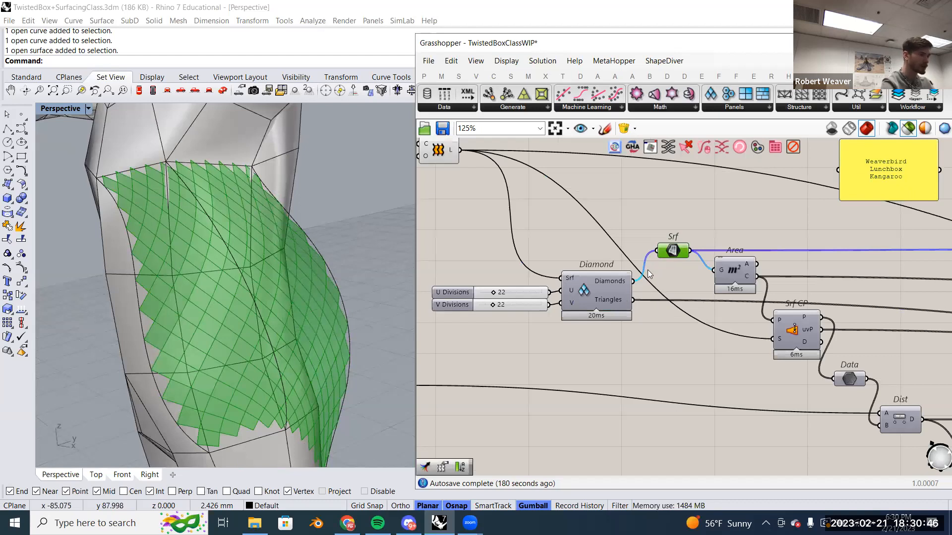
# Add a Data parameter below the Diamond component and feed it from the Triangles output.
pyautogui.doubleClick(655, 359)
pyautogui.write('data')
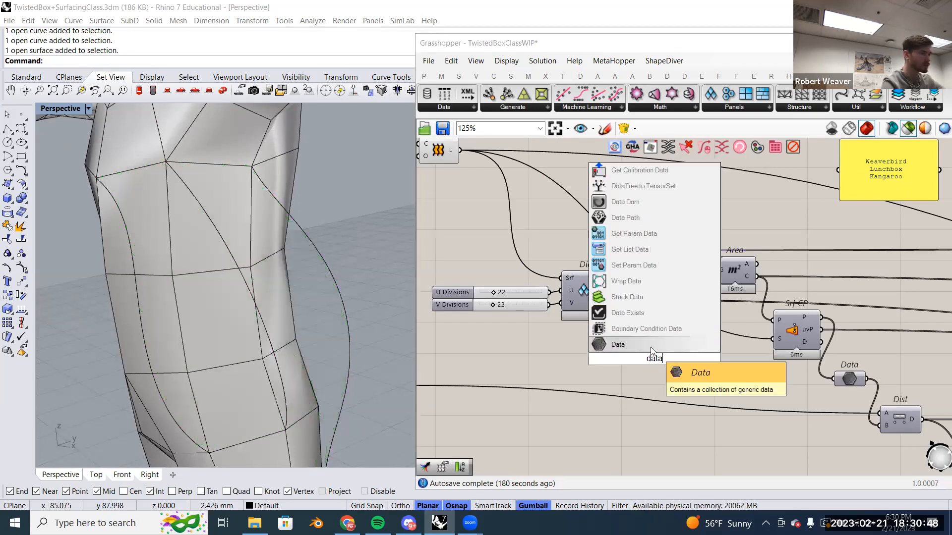
pyautogui.press('Return')
pyautogui.moveTo(641, 356); pyautogui.dragTo(667, 358)
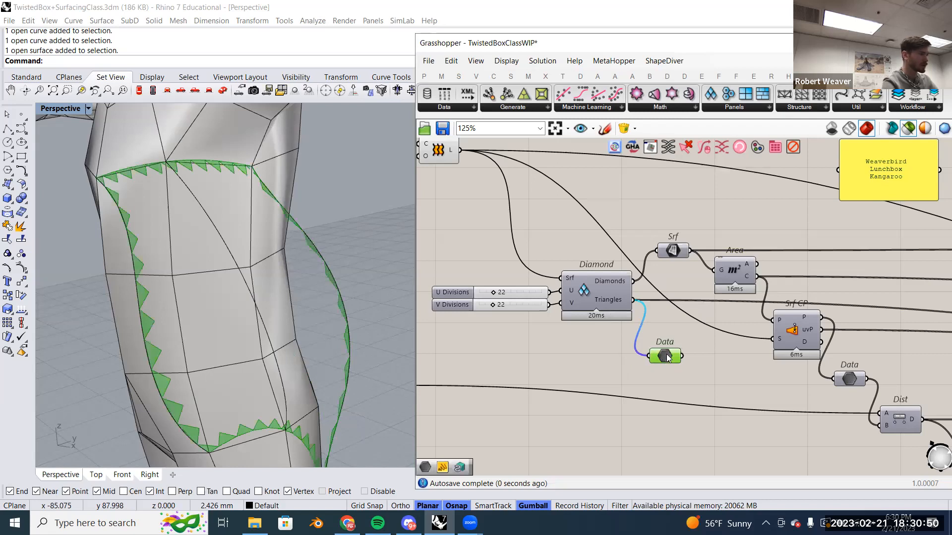
pyautogui.moveTo(668, 357)
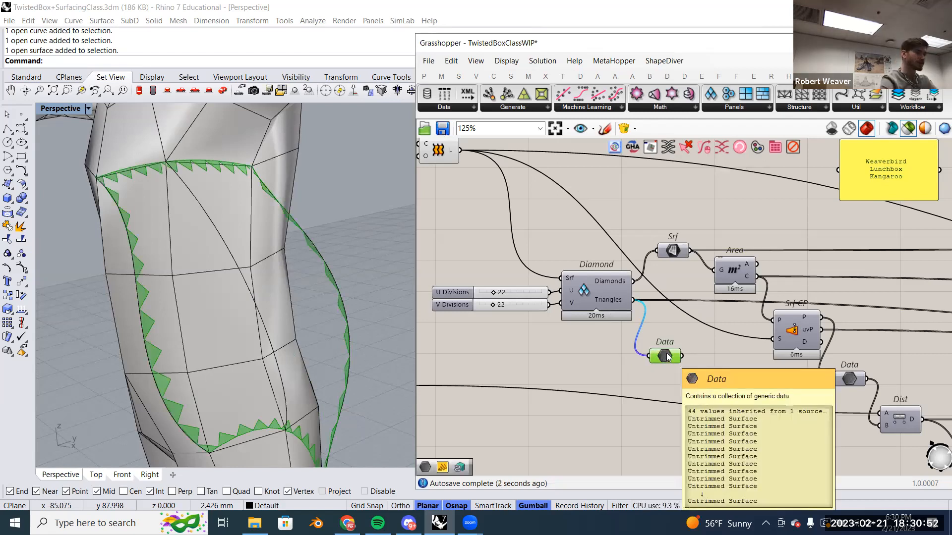
# Inspect the diamond surfaces in the Srf parameter and the closest points output by the Srf CP component.
pyautogui.click(673, 251)
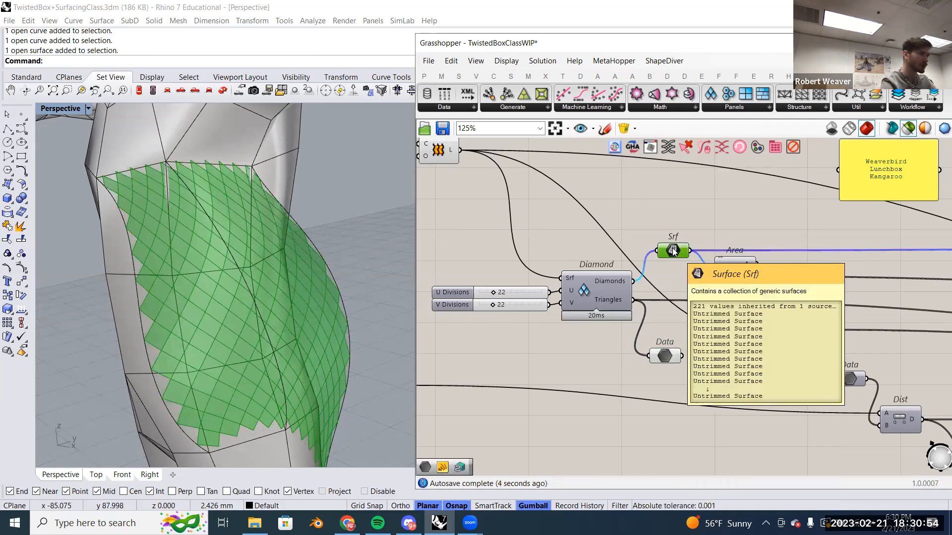
pyautogui.moveTo(745, 287); pyautogui.dragTo(612, 245, button='right')
pyautogui.moveTo(655, 266)
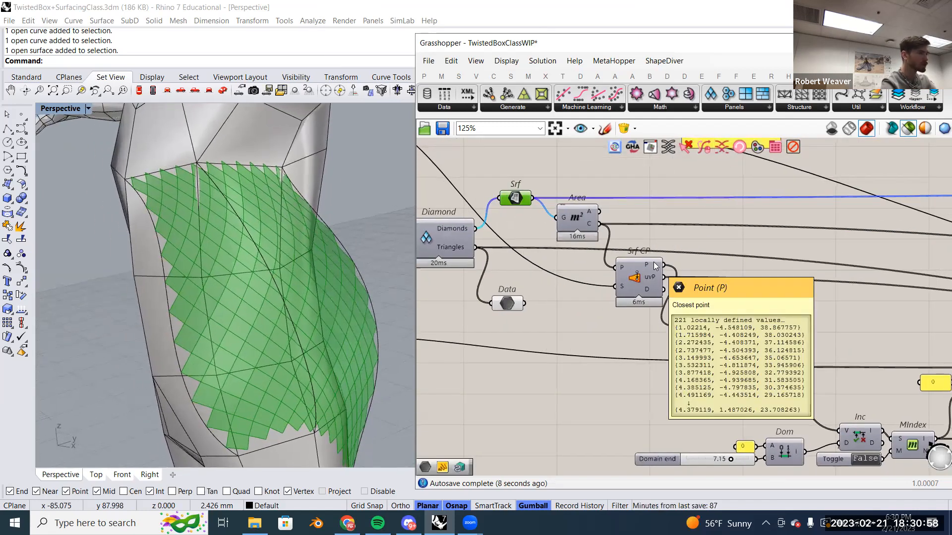
pyautogui.moveTo(428, 330); pyautogui.dragTo(691, 322, button='right')
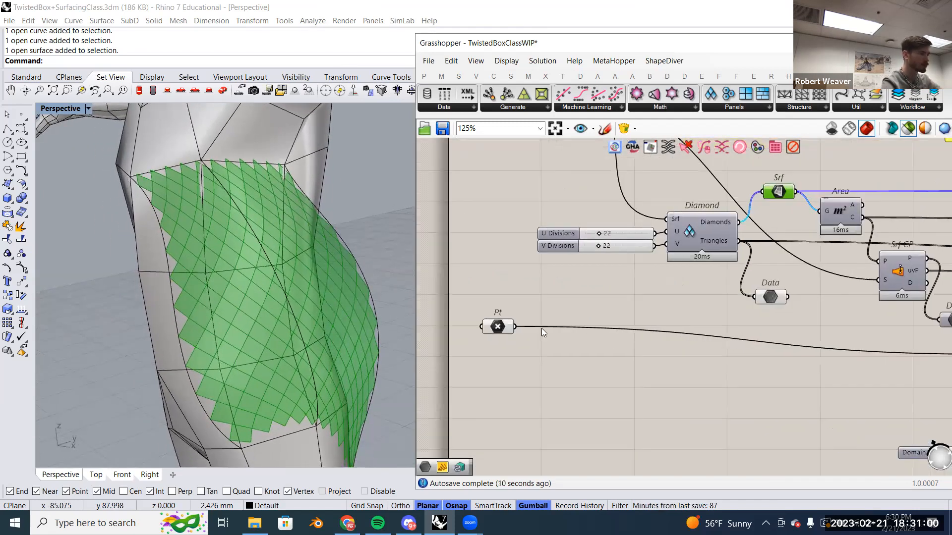
# Select the Pt parameter together with Srf and examine where the attractor point sits against the diamond panels.
pyautogui.click(497, 327)
pyautogui.moveTo(646, 355); pyautogui.dragTo(597, 313, button='right')
pyautogui.moveTo(670, 351); pyautogui.dragTo(584, 395, button='right')
pyautogui.scroll(-1, 618, 283)
pyautogui.moveTo(767, 339); pyautogui.dragTo(709, 291, button='right')
pyautogui.moveTo(236, 391); pyautogui.dragTo(389, 270, button='right')
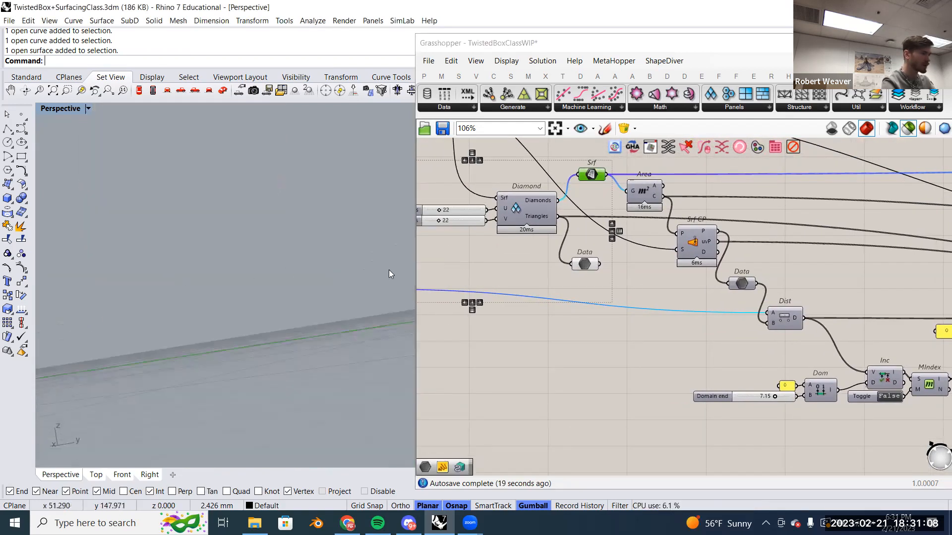
pyautogui.moveTo(276, 337); pyautogui.dragTo(247, 336, button='right')
pyautogui.scroll(10, 254, 335)
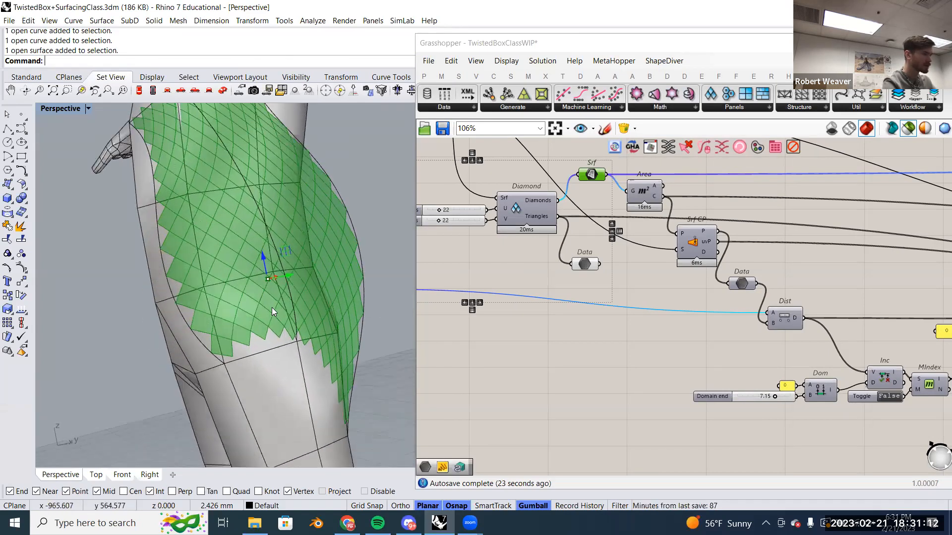
pyautogui.moveTo(269, 300); pyautogui.dragTo(312, 327, button='right')
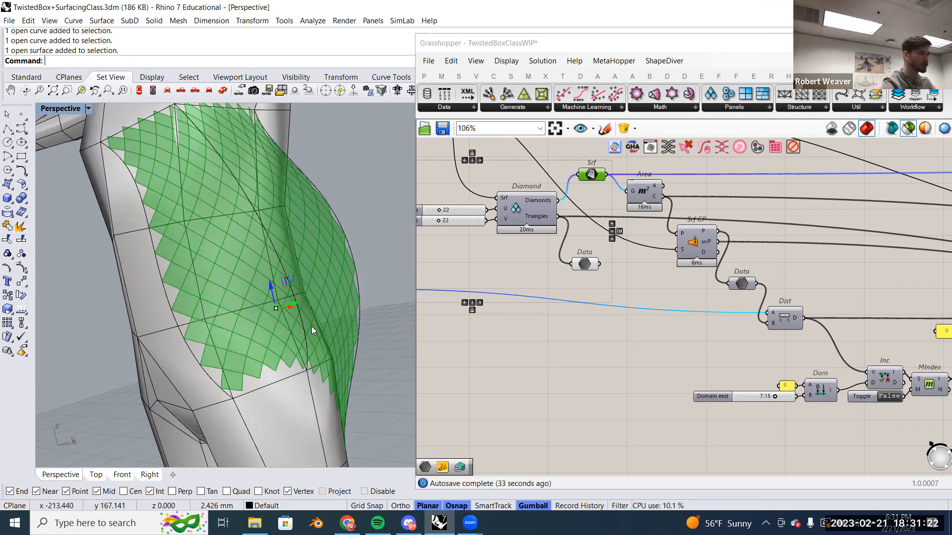
# Compare the Area component's centroid points with the diamond surfaces in the Srf parameter.
pyautogui.moveTo(680, 275); pyautogui.dragTo(604, 319, button='right')
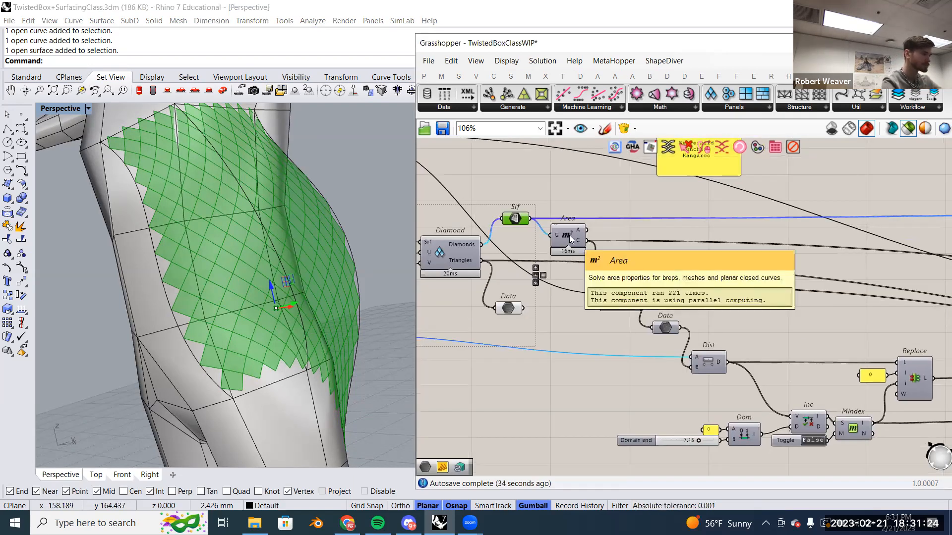
pyautogui.click(570, 239)
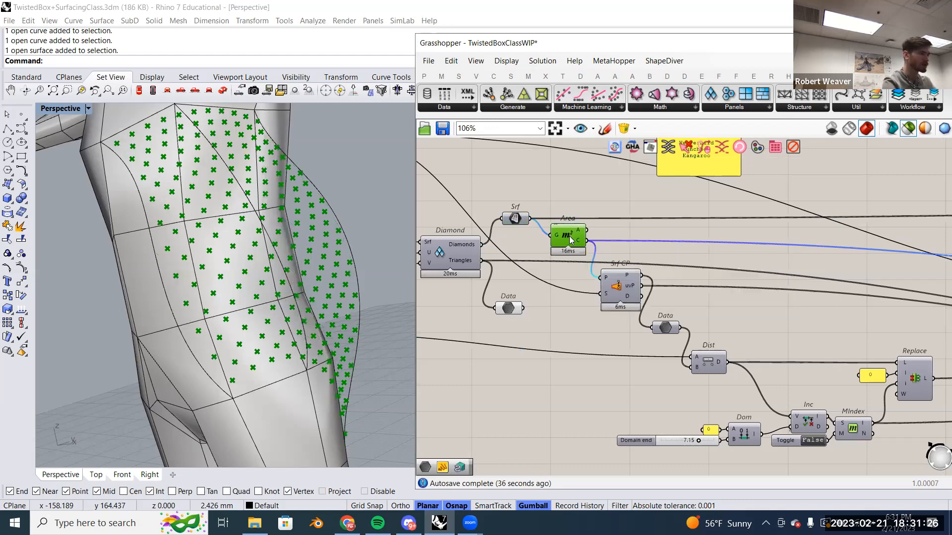
pyautogui.moveTo(249, 280); pyautogui.dragTo(201, 233, button='right')
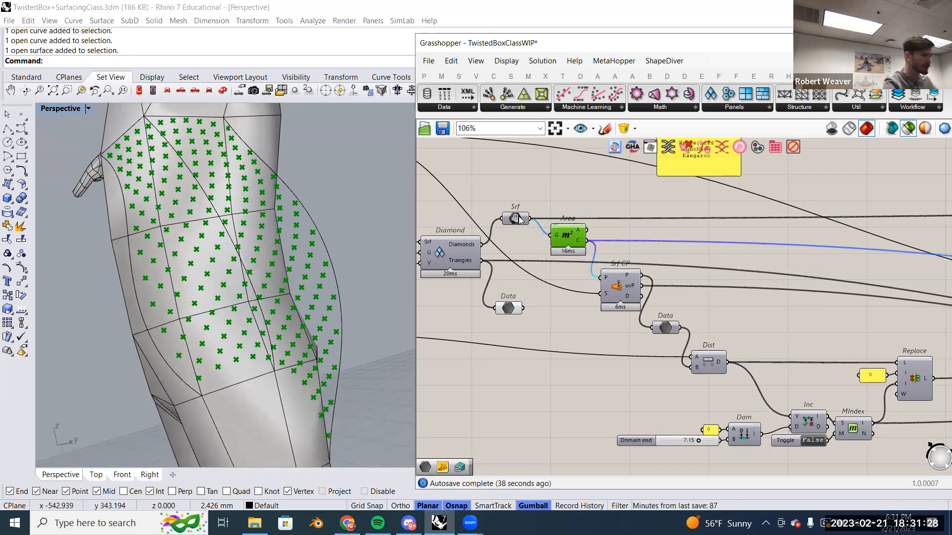
pyautogui.click(515, 219)
pyautogui.click(571, 239)
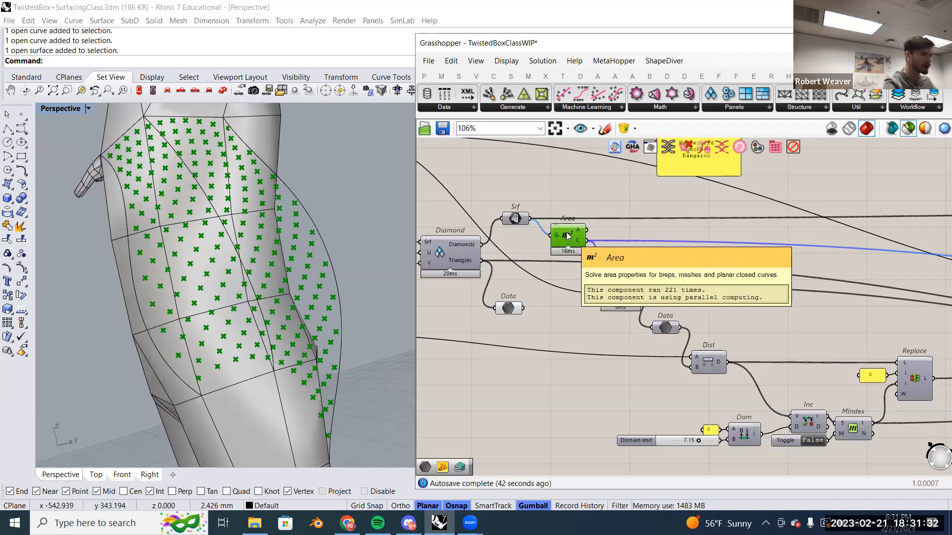
# Try out a Volume component above the Area component and delete it.
pyautogui.doubleClick(554, 193)
pyautogui.write('Vol')
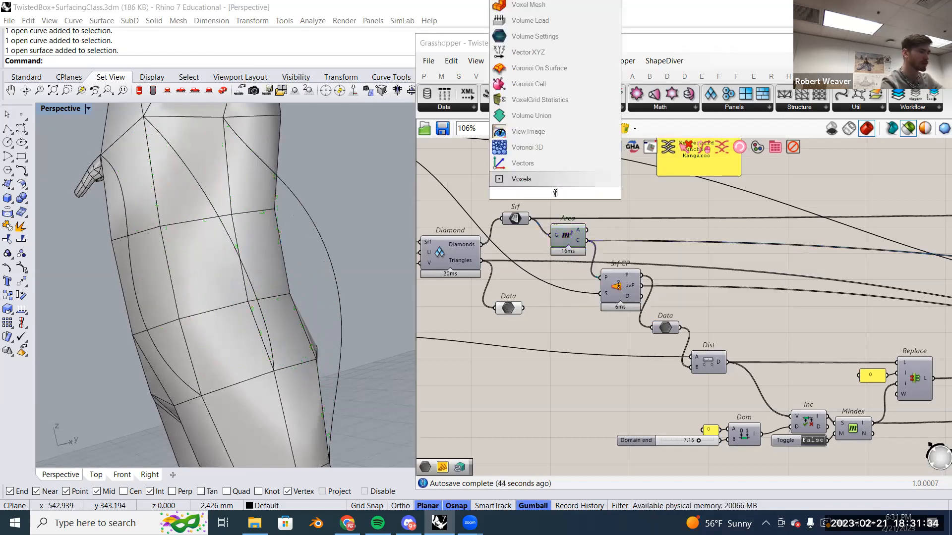
pyautogui.click(547, 182)
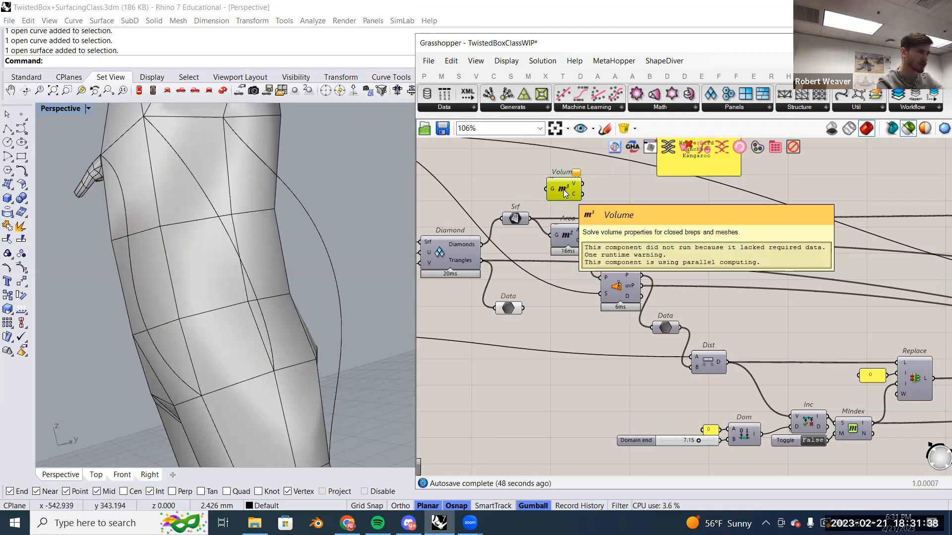
pyautogui.press('Delete')
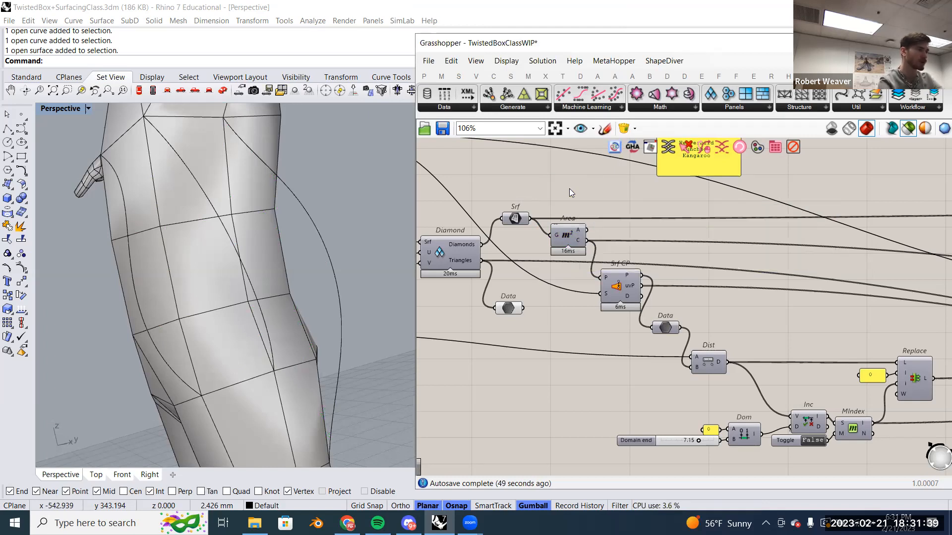
# Preview the Srf parameter's diamonds again, switching between them and the Area component's centroids.
pyautogui.click(569, 236)
pyautogui.click(516, 218)
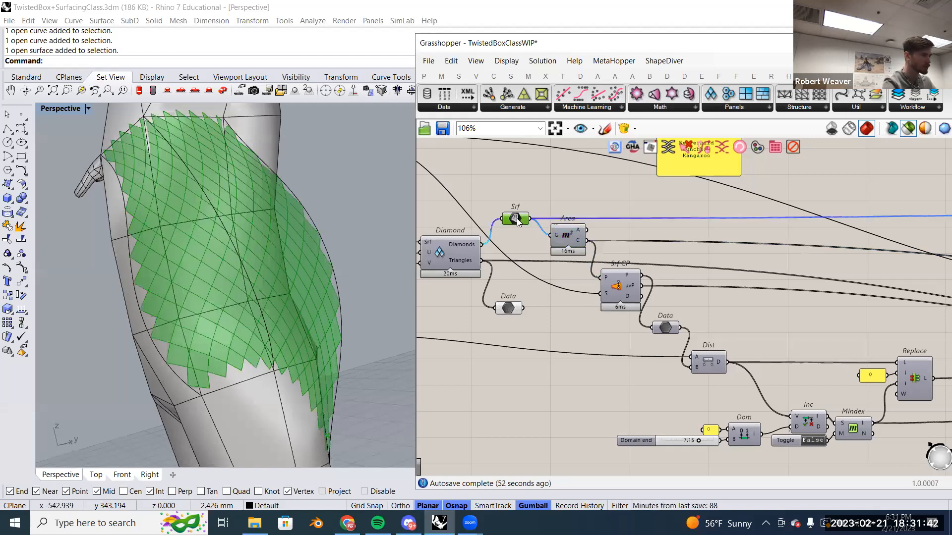
pyautogui.click(567, 238)
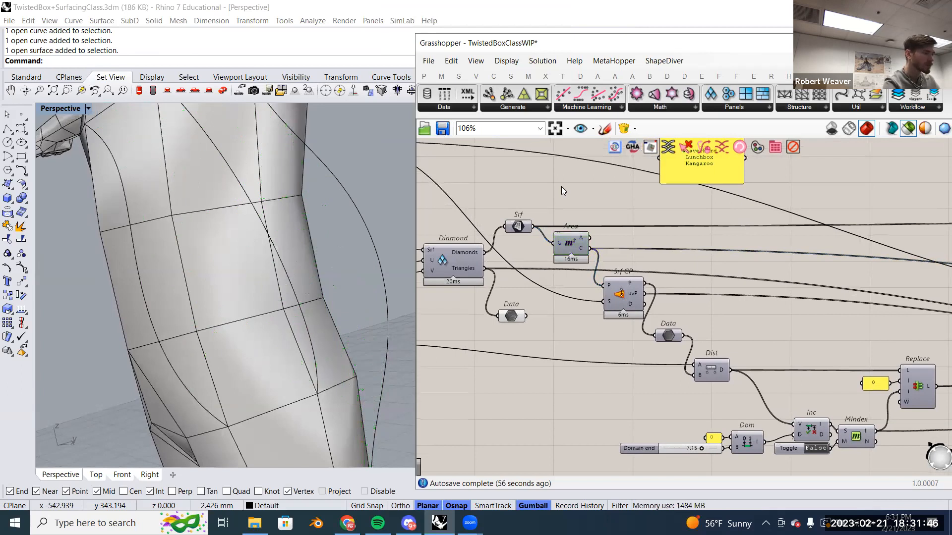
# Try out a Centroid component above the Srf parameter, delete it, and reselect the Area component.
pyautogui.doubleClick(562, 186)
pyautogui.write('ce t')
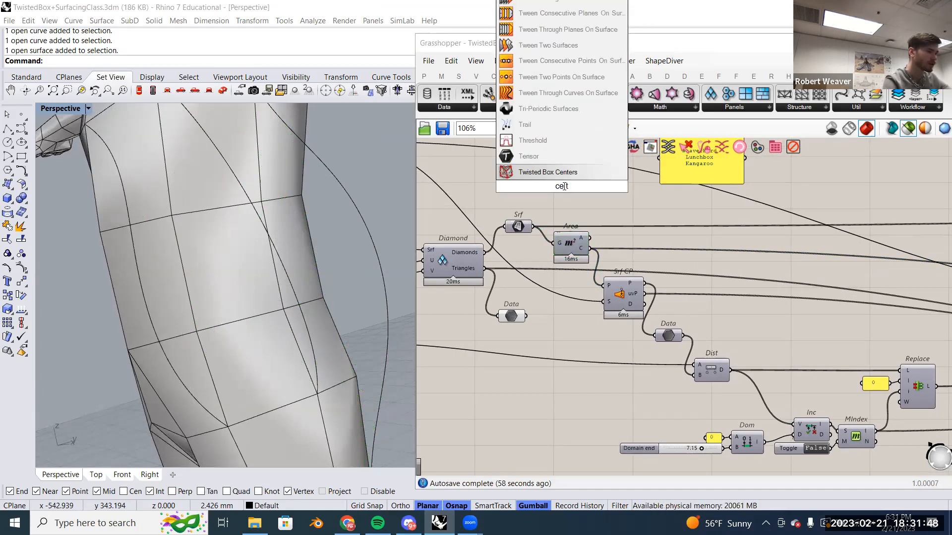
pyautogui.press('BackSpace')
pyautogui.press('BackSpace')
pyautogui.write('nt')
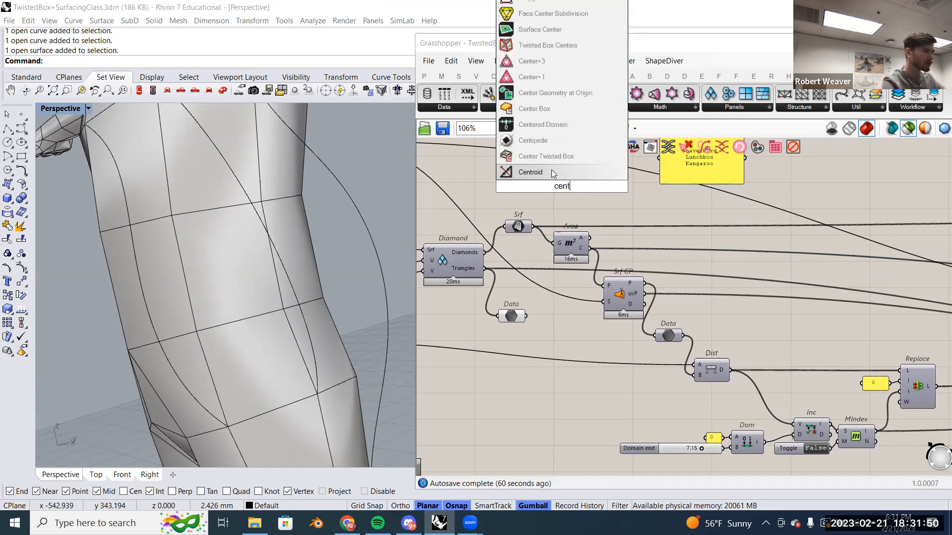
pyautogui.click(565, 170)
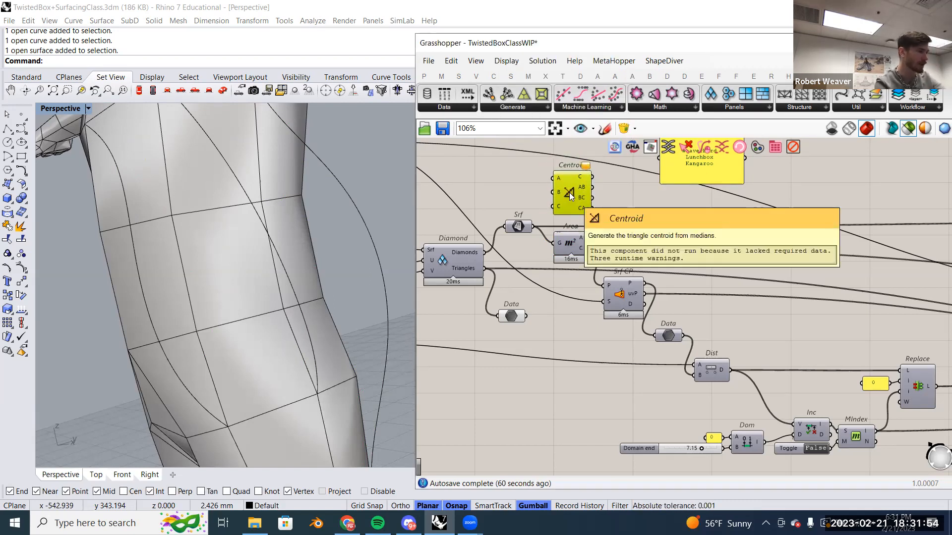
pyautogui.press('Delete')
pyautogui.click(569, 243)
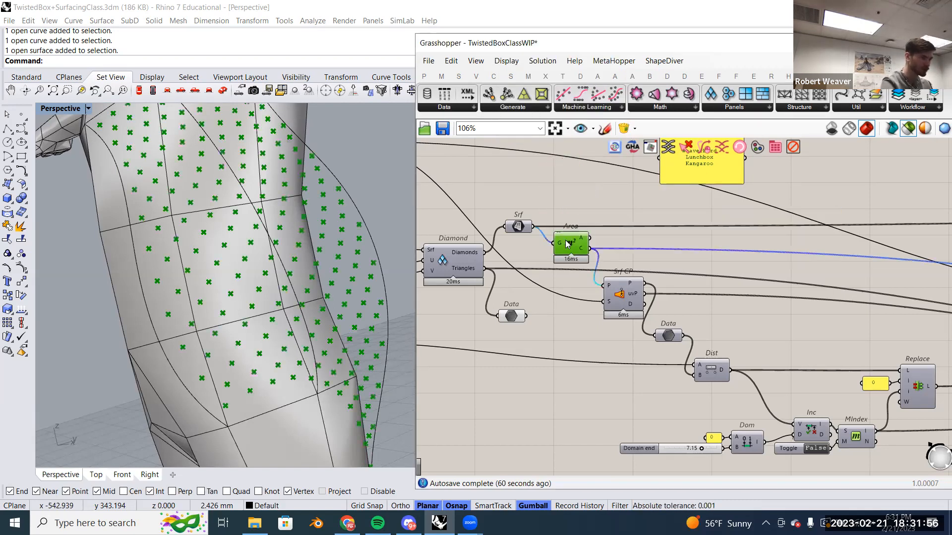
# Preview the Srf parameter's diamonds, the Area component's centroids and the Surface Closest Point component's points in turn.
pyautogui.click(518, 226)
pyautogui.moveTo(245, 323); pyautogui.dragTo(579, 249, button='right')
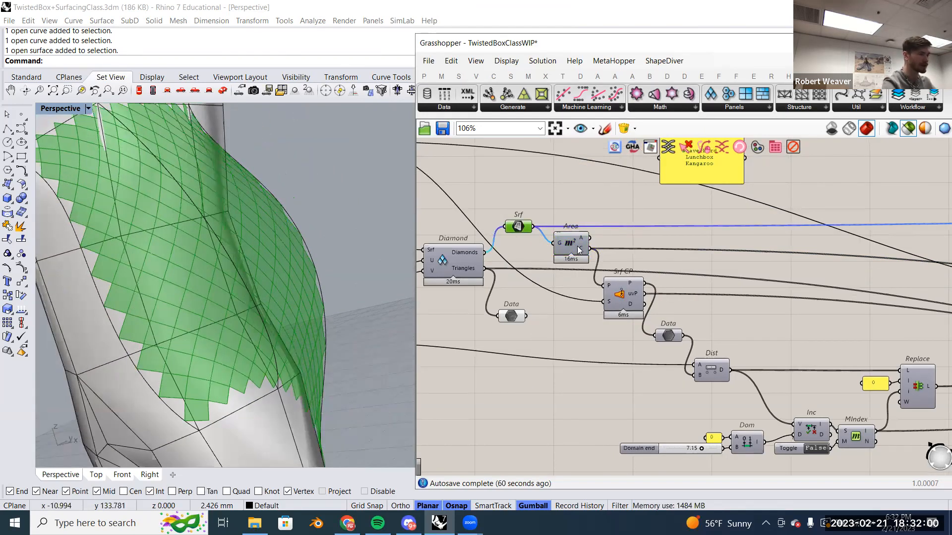
pyautogui.click(578, 248)
pyautogui.click(620, 296)
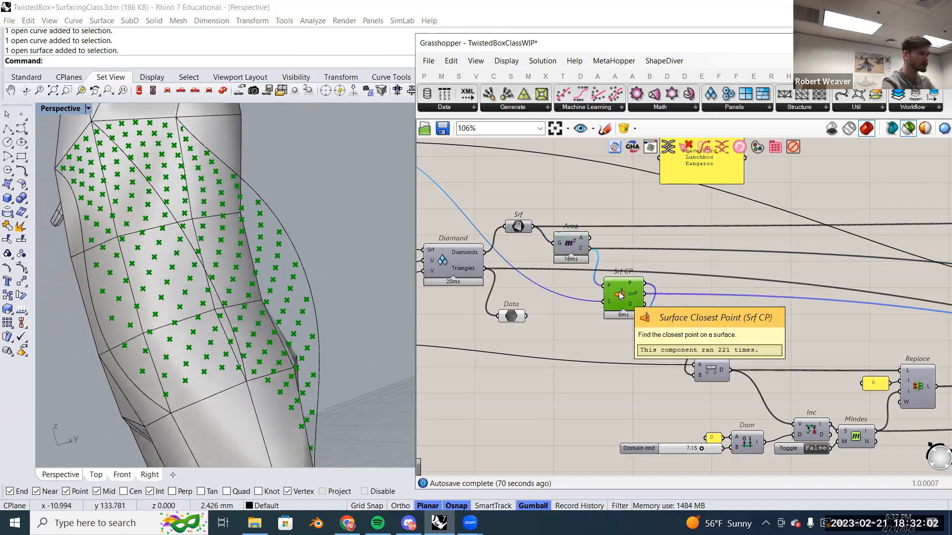
pyautogui.scroll(3, 620, 296)
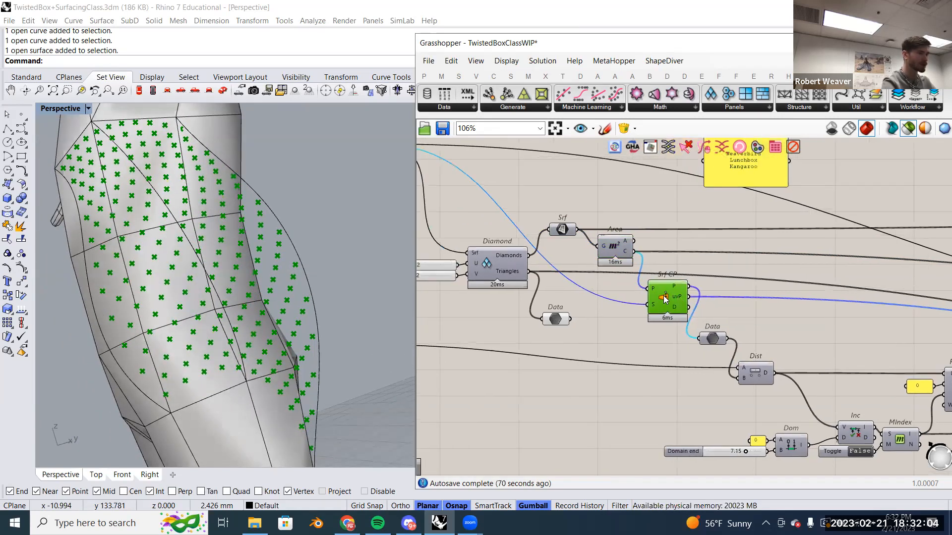
# Compare the Area centroids with the Surface Closest Point points on the torso, and read the closest-point output.
pyautogui.scroll(-2, 667, 305)
pyautogui.click(602, 237)
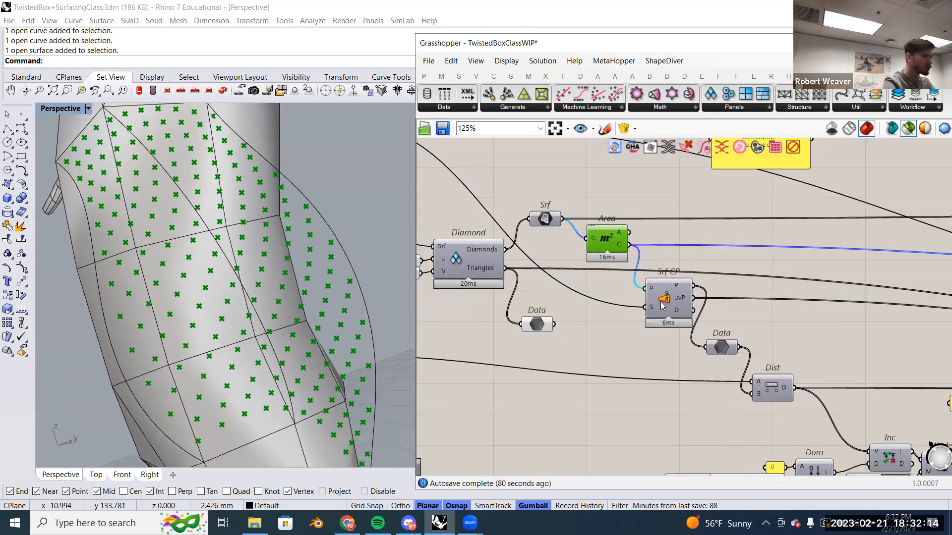
pyautogui.click(665, 311)
pyautogui.click(607, 253)
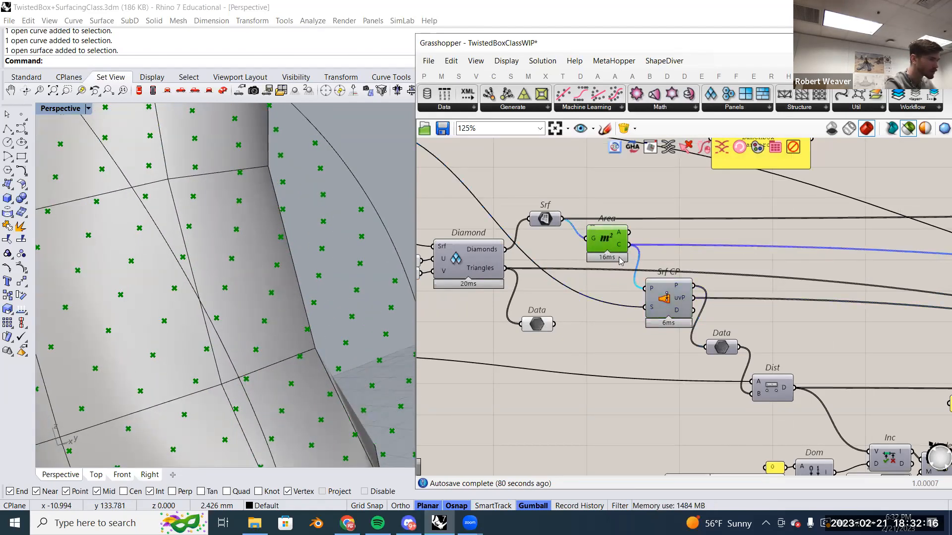
pyautogui.click(666, 296)
pyautogui.click(606, 247)
pyautogui.click(667, 306)
pyautogui.click(605, 243)
pyautogui.click(659, 293)
pyautogui.click(608, 235)
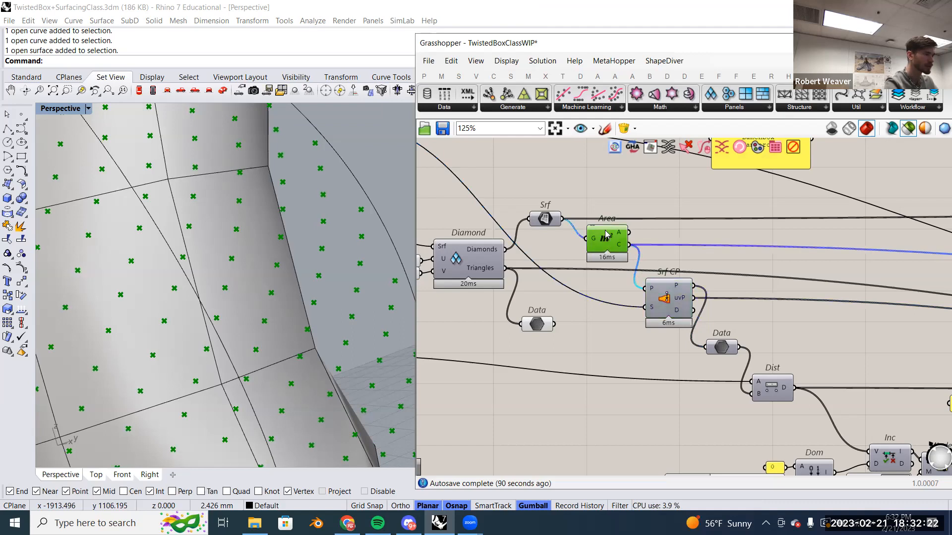
pyautogui.click(664, 294)
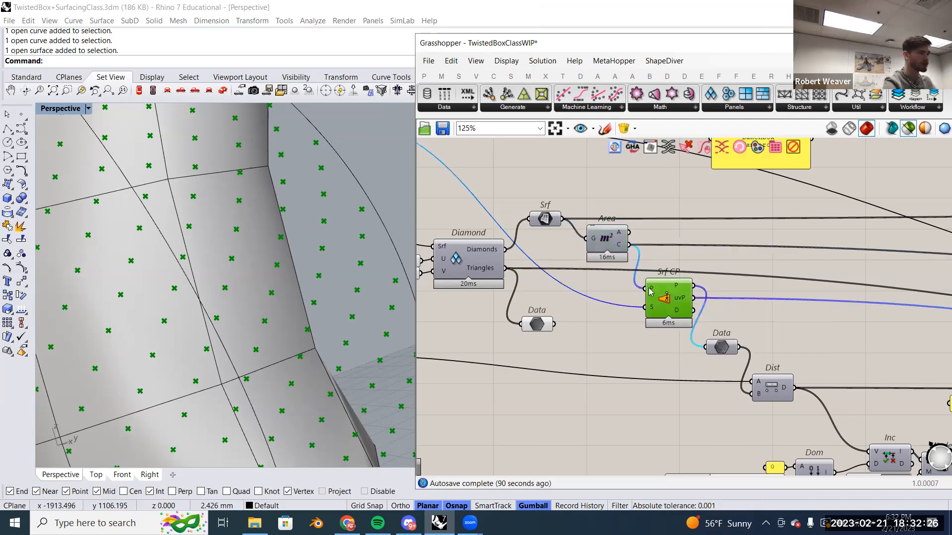
pyautogui.moveTo(682, 293)
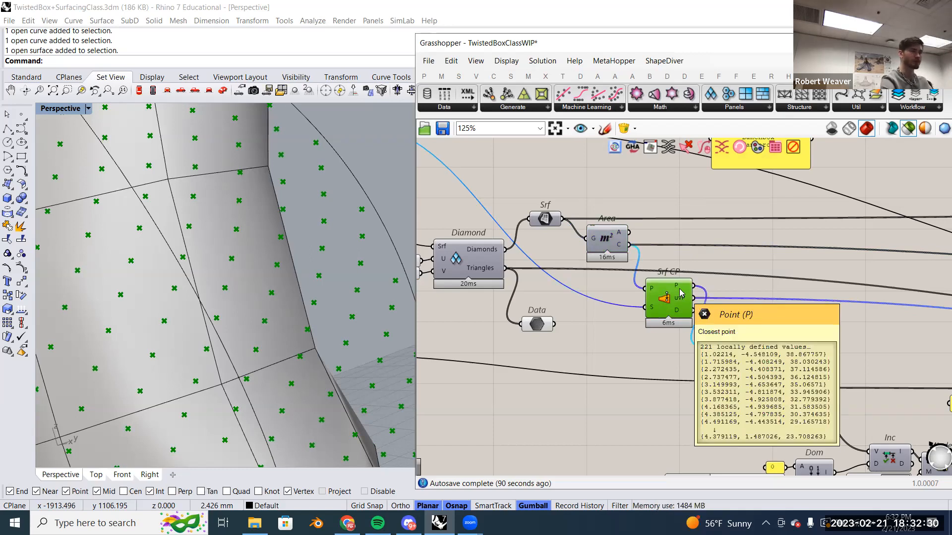
# Inspect the Distance component and the point parameter that feeds its A input.
pyautogui.scroll(-2, 681, 293)
pyautogui.moveTo(735, 302); pyautogui.dragTo(699, 290, button='right')
pyautogui.scroll(1, 550, 296)
pyautogui.click(740, 325)
pyautogui.scroll(-10, 304, 284)
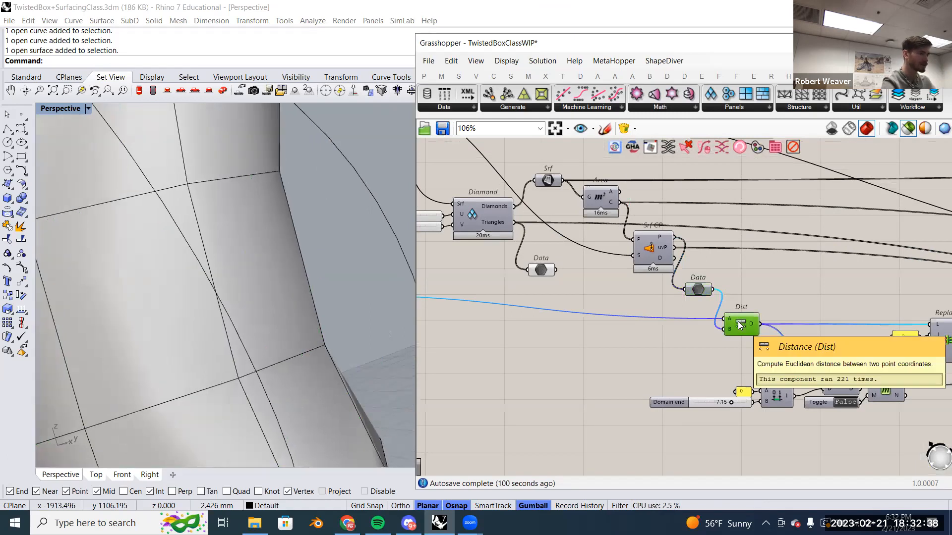
pyautogui.scroll(-4, 818, 314)
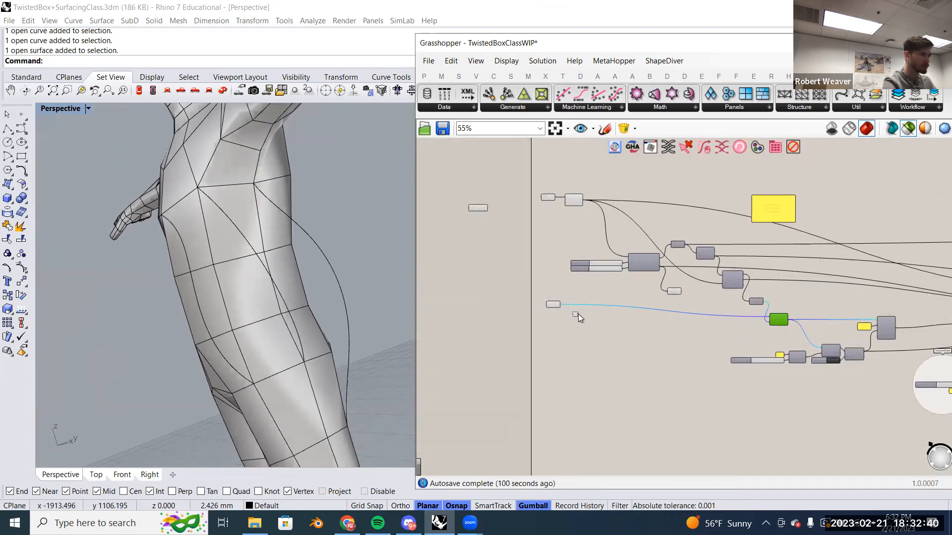
pyautogui.click(576, 315)
# Add a Line component below Distance and connect the point parameter to A and the closest-point Data to B.
pyautogui.scroll(4, 689, 302)
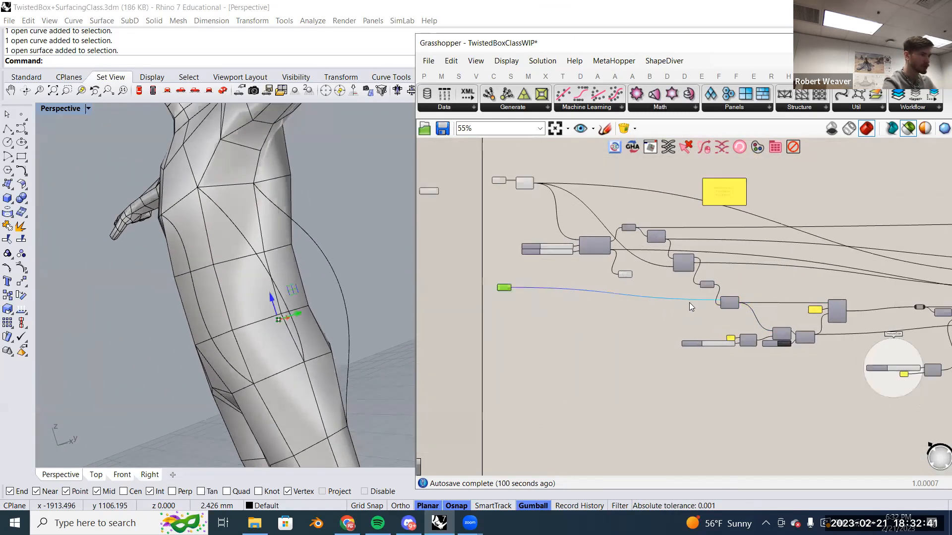
pyautogui.doubleClick(680, 332)
pyautogui.write('lin')
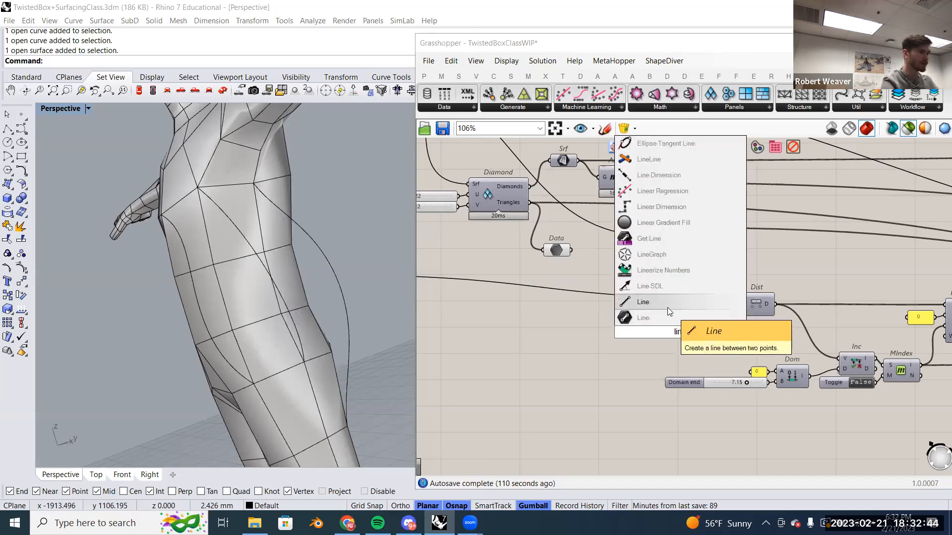
pyautogui.click(667, 308)
pyautogui.moveTo(715, 331); pyautogui.dragTo(714, 340)
pyautogui.scroll(-2, 736, 343)
pyautogui.moveTo(449, 295); pyautogui.dragTo(727, 340)
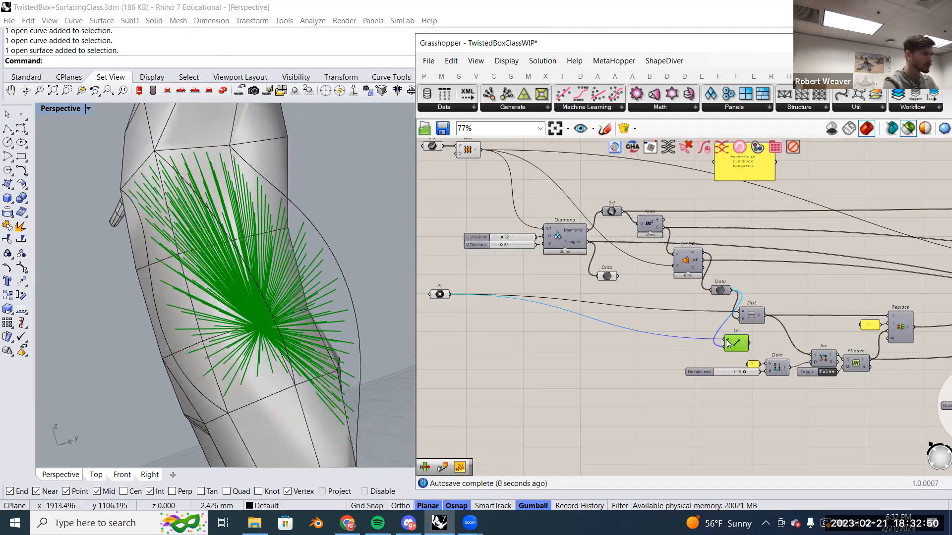
# Compare the Distance component's output values with the lines previewed by the Line component.
pyautogui.scroll(2, 748, 325)
pyautogui.scroll(2, 753, 315)
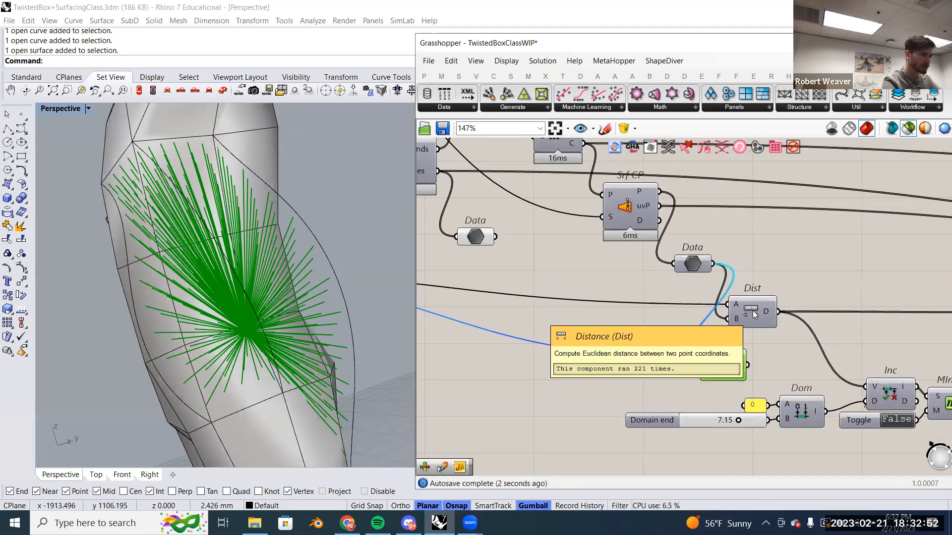
pyautogui.click(765, 312)
pyautogui.moveTo(766, 314)
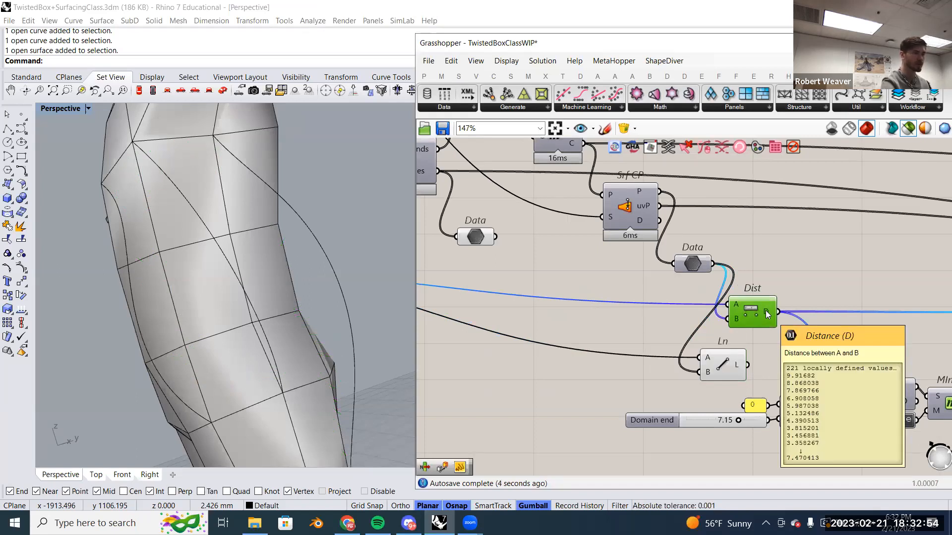
pyautogui.click(724, 355)
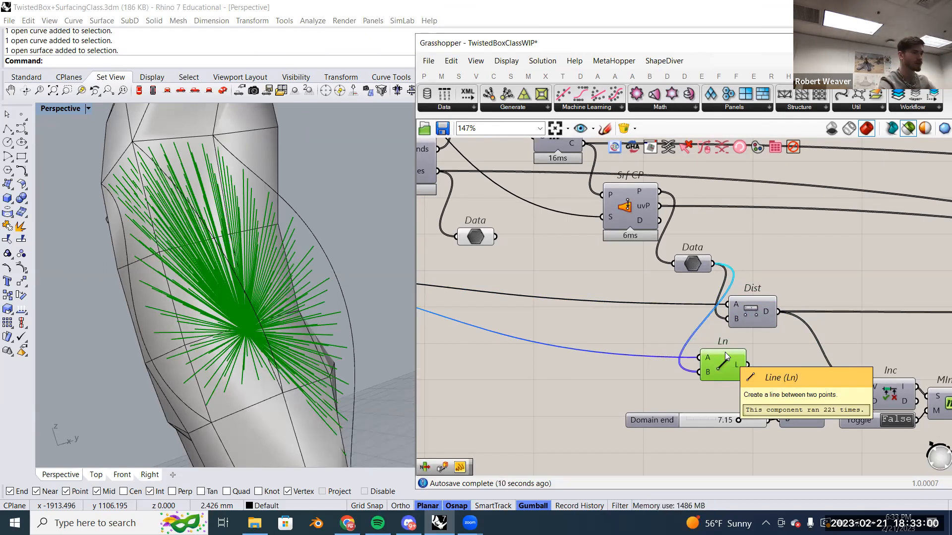
pyautogui.scroll(-3, 702, 297)
pyautogui.click(638, 286)
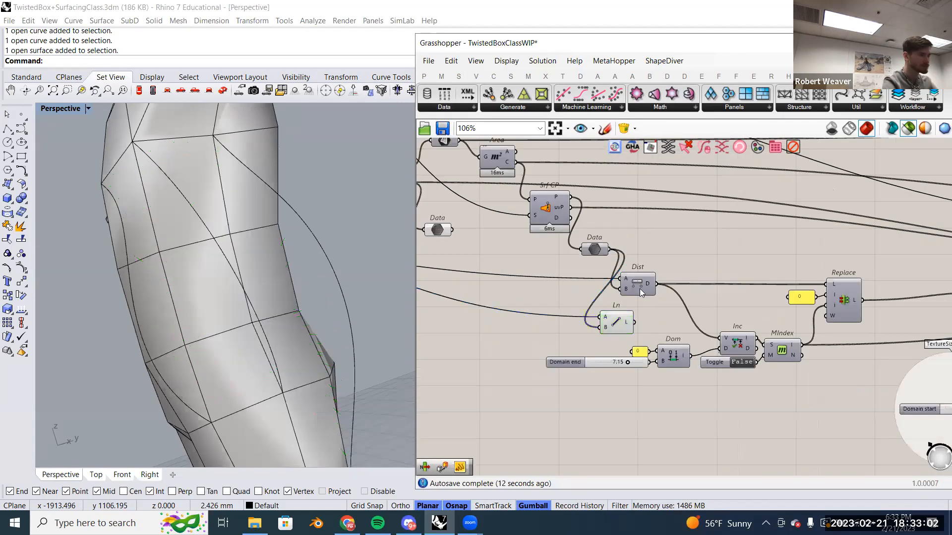
pyautogui.scroll(3, 637, 287)
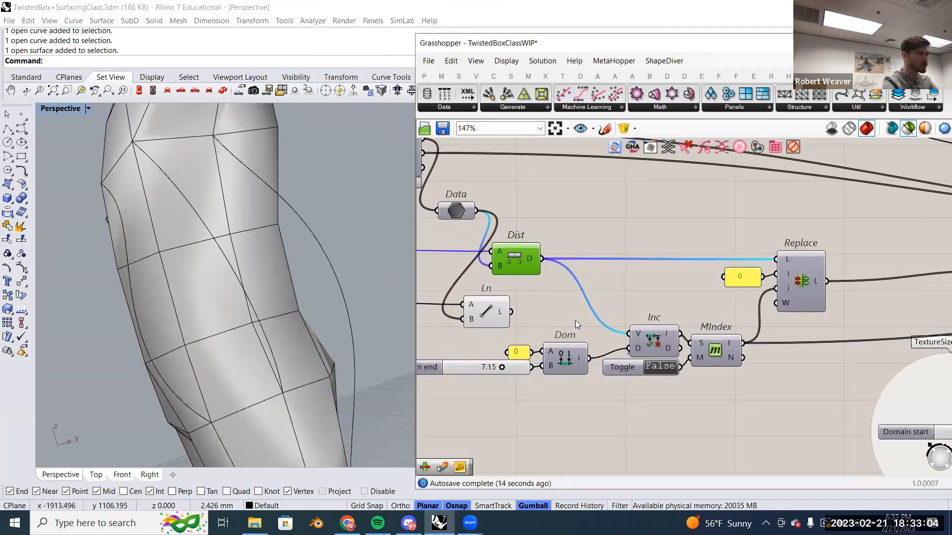
pyautogui.scroll(2, 575, 313)
pyautogui.click(529, 308)
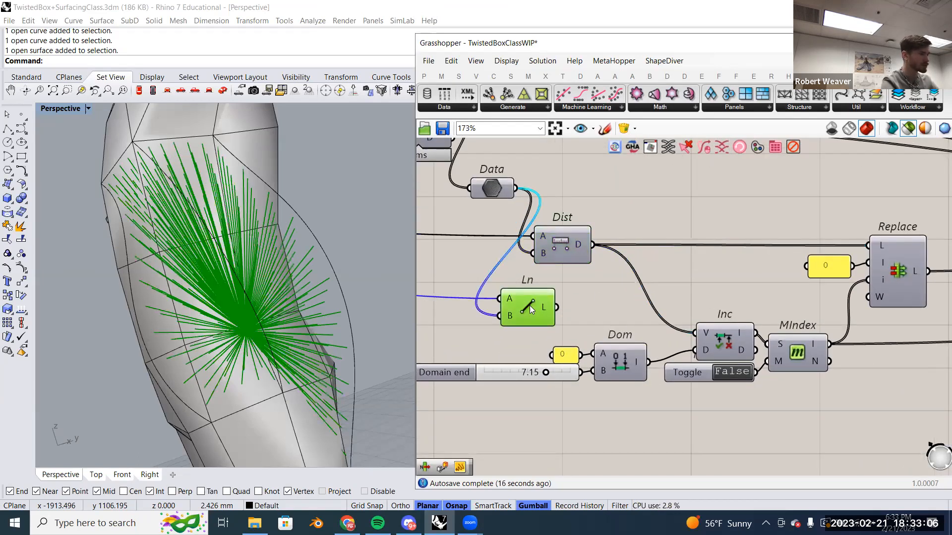
# Try to find a text dot component to place near the Distance component.
pyautogui.doubleClick(659, 219)
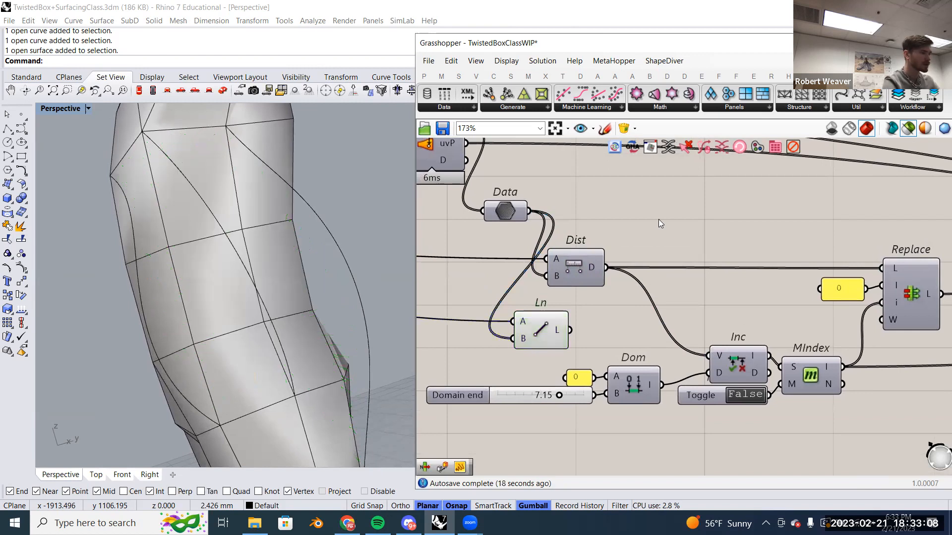
pyautogui.write('tex do')
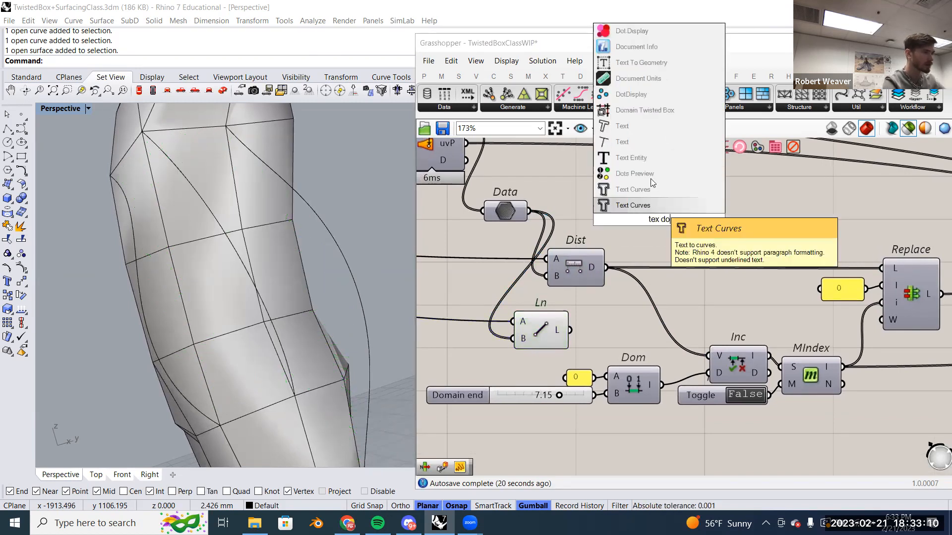
pyautogui.press('BackSpace')
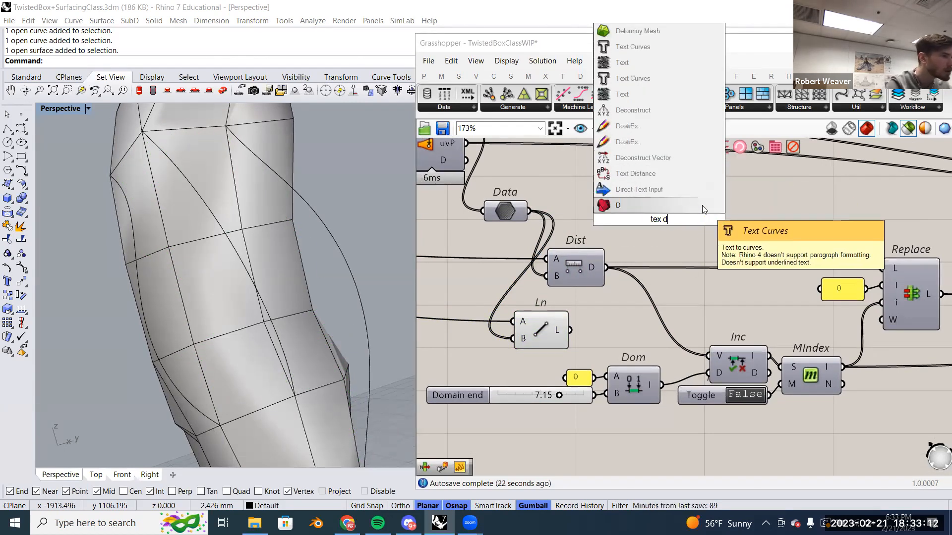
pyautogui.write('ot')
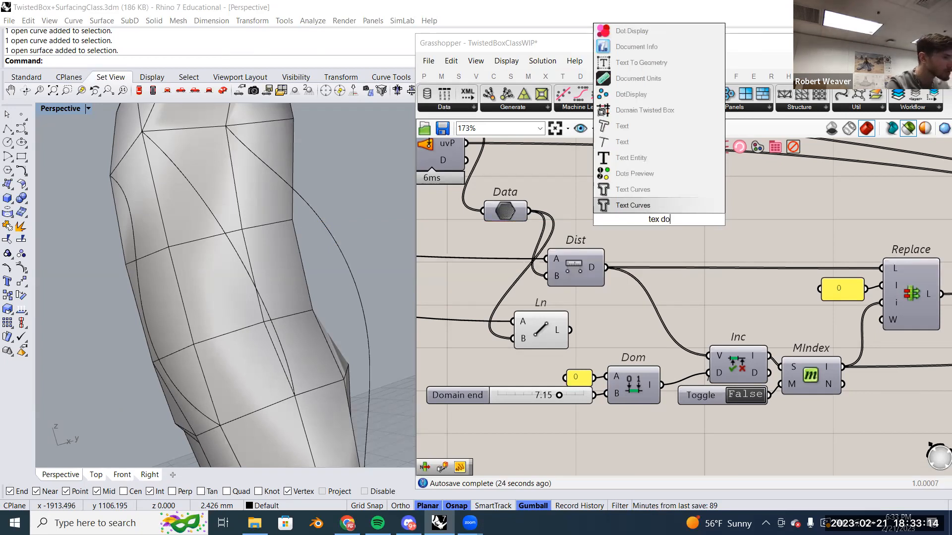
pyautogui.doubleClick(758, 214)
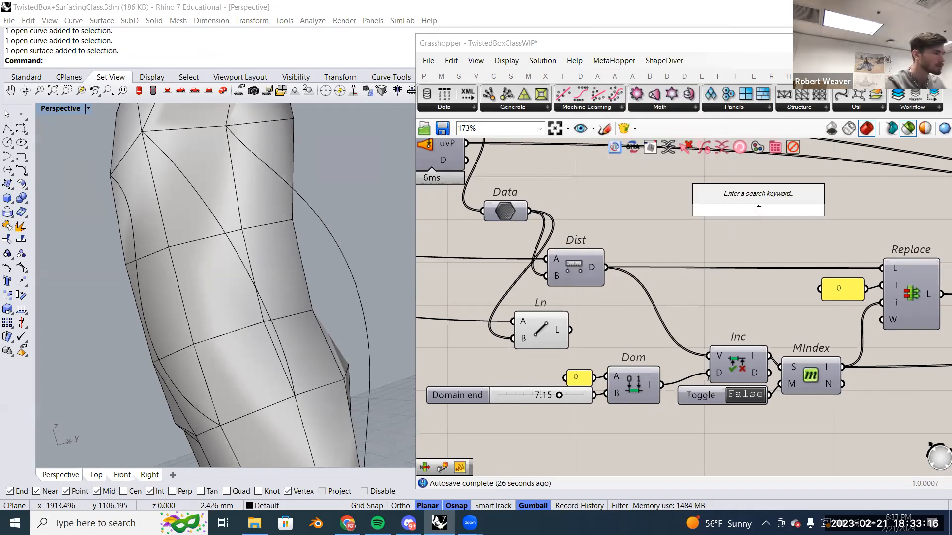
pyautogui.write('text dot')
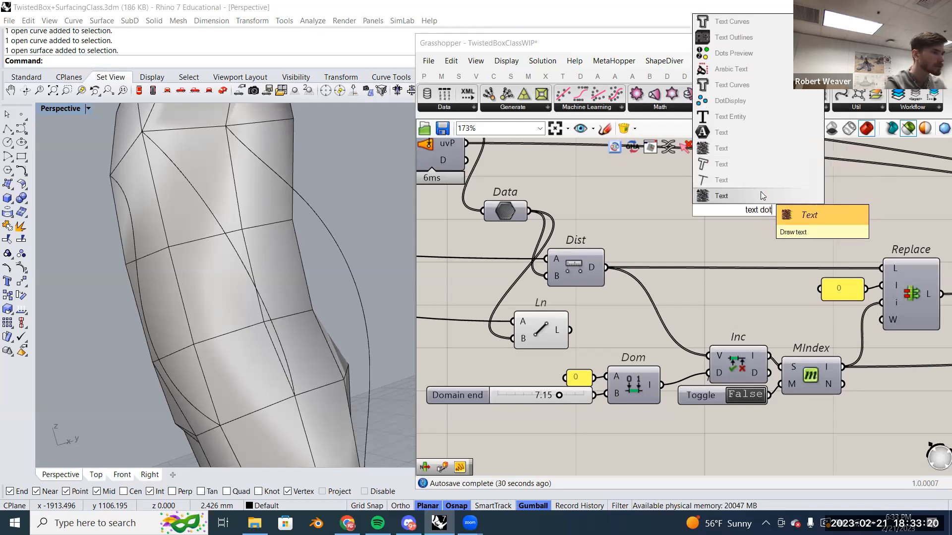
pyautogui.click(617, 220)
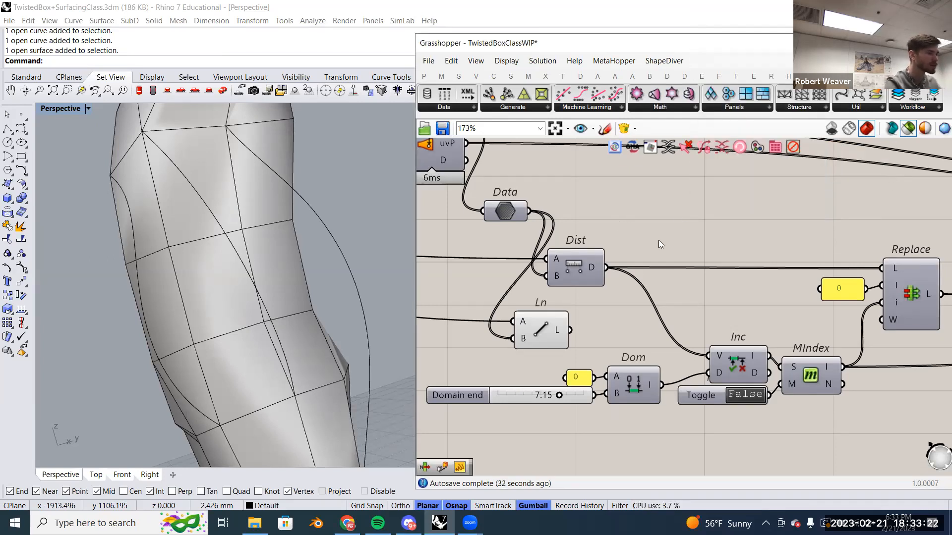
# Move the Line component directly beneath the Distance component, and read the Distance output.
pyautogui.moveTo(658, 240); pyautogui.dragTo(702, 241, button='right')
pyautogui.click(582, 328)
pyautogui.moveTo(387, 290); pyautogui.dragTo(365, 297, button='right')
pyautogui.moveTo(697, 281); pyautogui.dragTo(700, 258, button='right')
pyautogui.moveTo(585, 306); pyautogui.dragTo(616, 306)
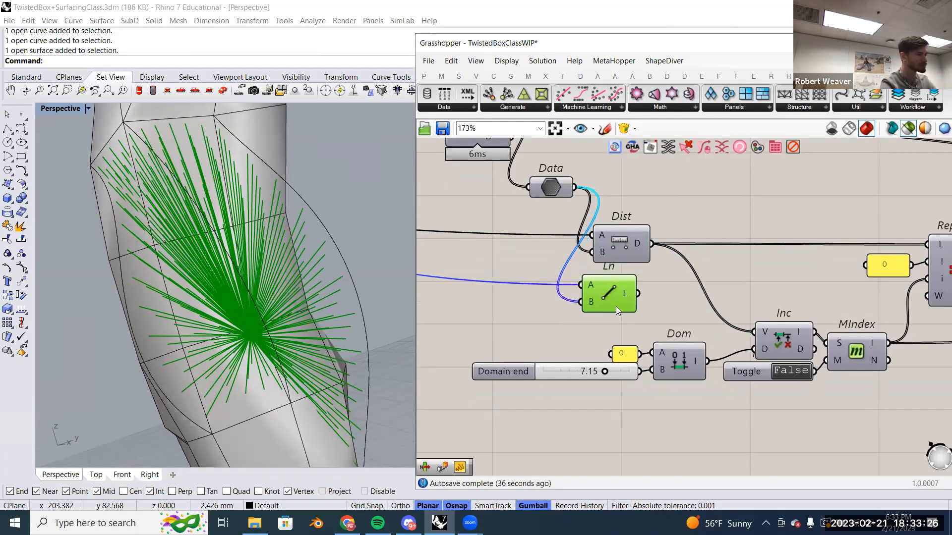
pyautogui.moveTo(638, 250)
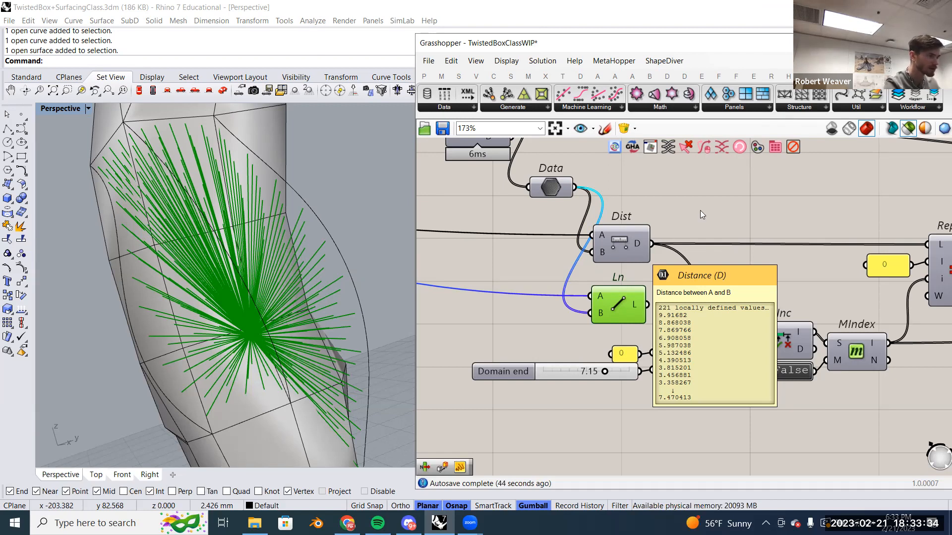
# Examine how the Includes component uses the Distance values together with the constructed domain.
pyautogui.moveTo(748, 199); pyautogui.dragTo(740, 227, button='right')
pyautogui.moveTo(626, 267); pyautogui.dragTo(581, 241, button='right')
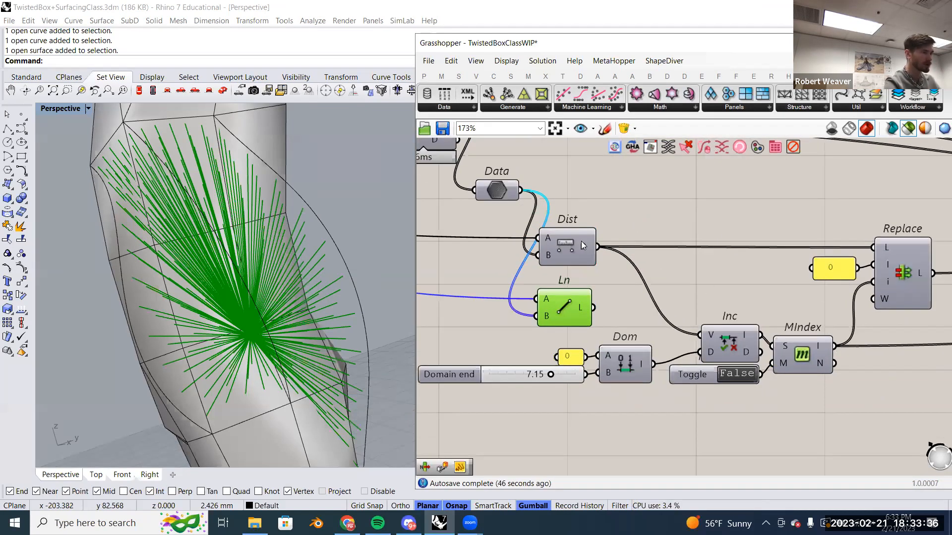
pyautogui.moveTo(616, 335); pyautogui.dragTo(663, 366, button='right')
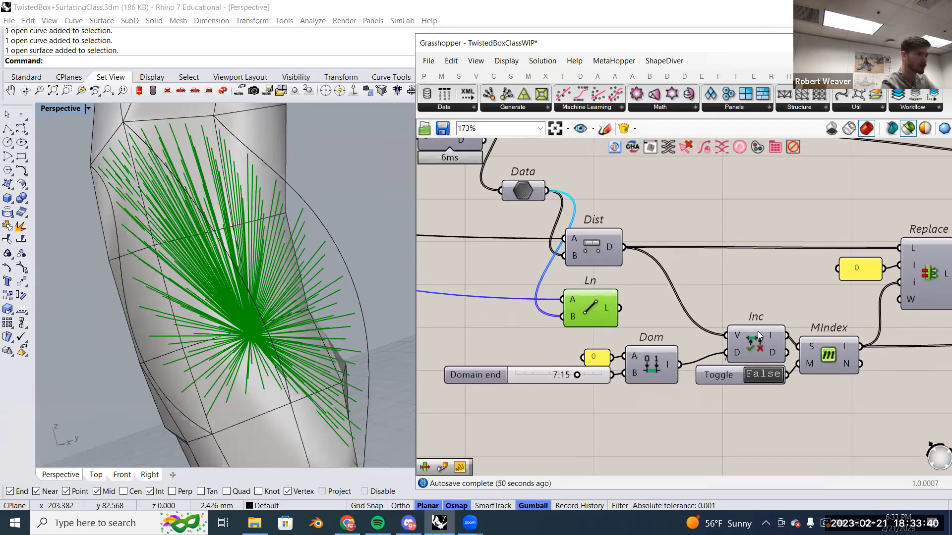
pyautogui.click(758, 338)
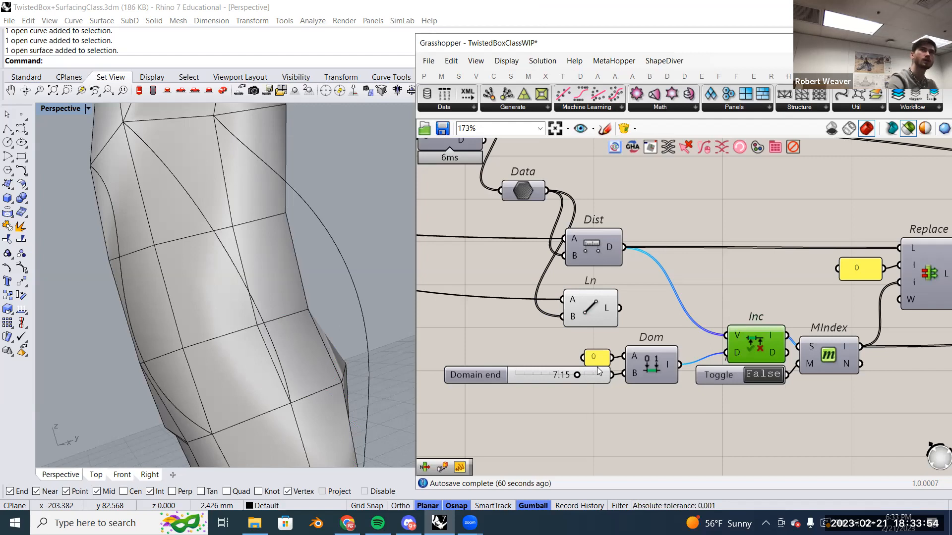
pyautogui.click(596, 253)
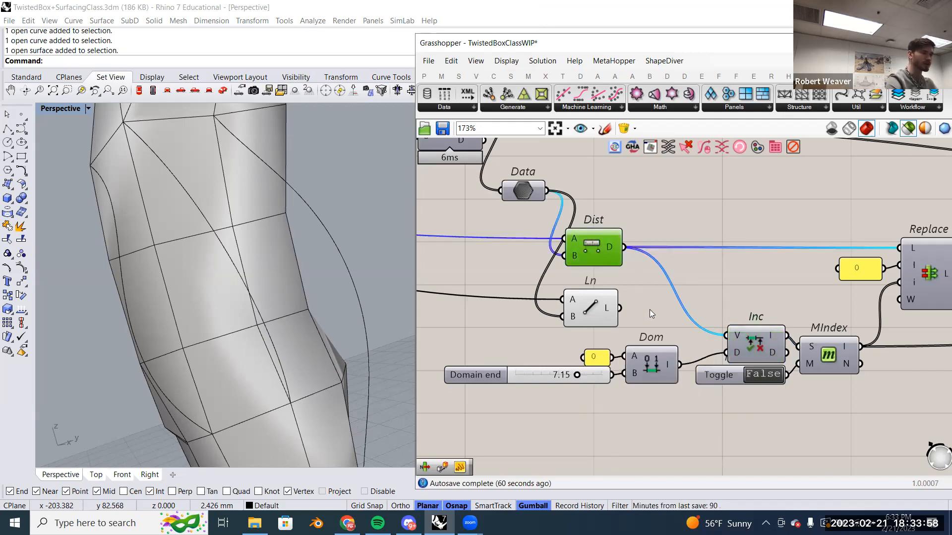
# Turn off the selected-only preview so the whole definition's geometry is drawn on the torso.
pyautogui.scroll(-2, 667, 317)
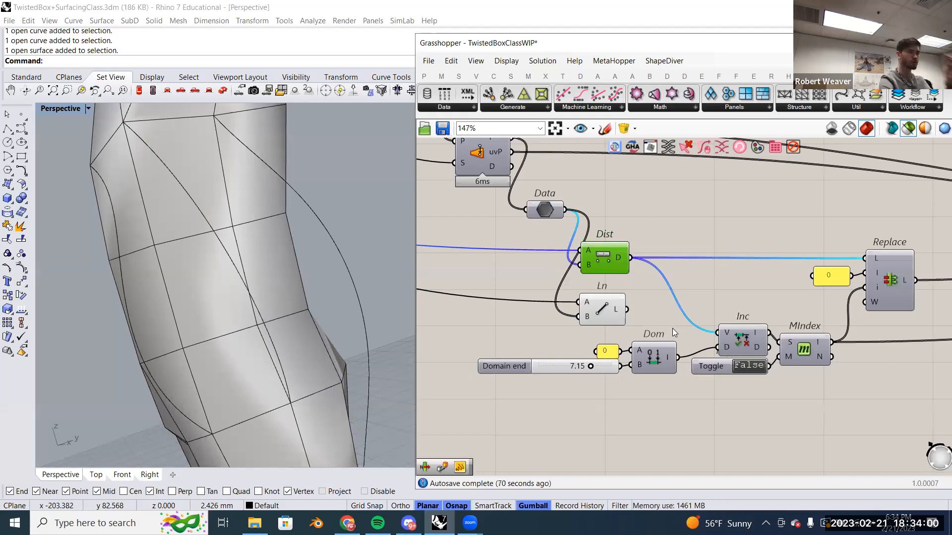
pyautogui.moveTo(595, 311); pyautogui.dragTo(635, 322, button='right')
pyautogui.scroll(-5, 795, 344)
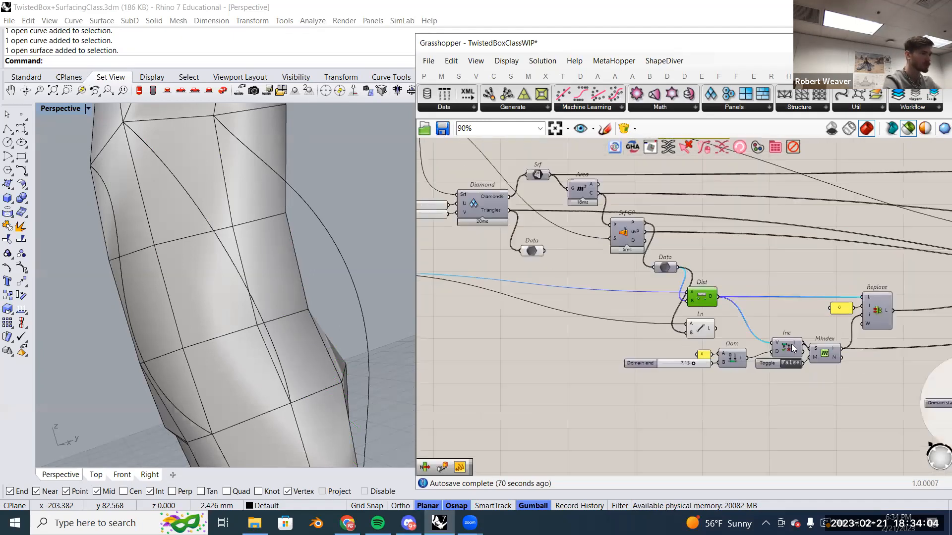
pyautogui.moveTo(752, 325); pyautogui.dragTo(815, 363, button='right')
pyautogui.click(909, 129)
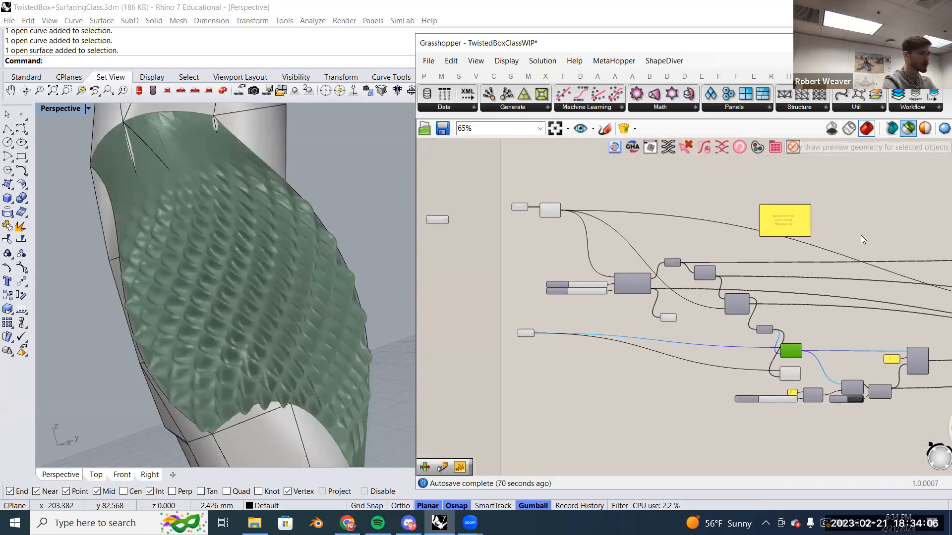
# Add a Cull Pattern component, wiring the Line output into its list input and the Includes results into its pattern input.
pyautogui.scroll(5, 747, 322)
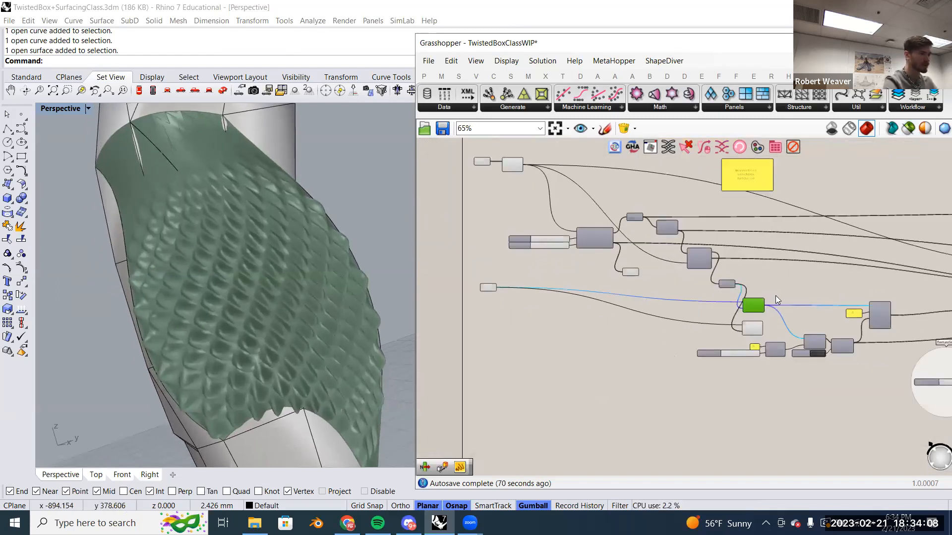
pyautogui.moveTo(761, 322); pyautogui.dragTo(602, 283, button='right')
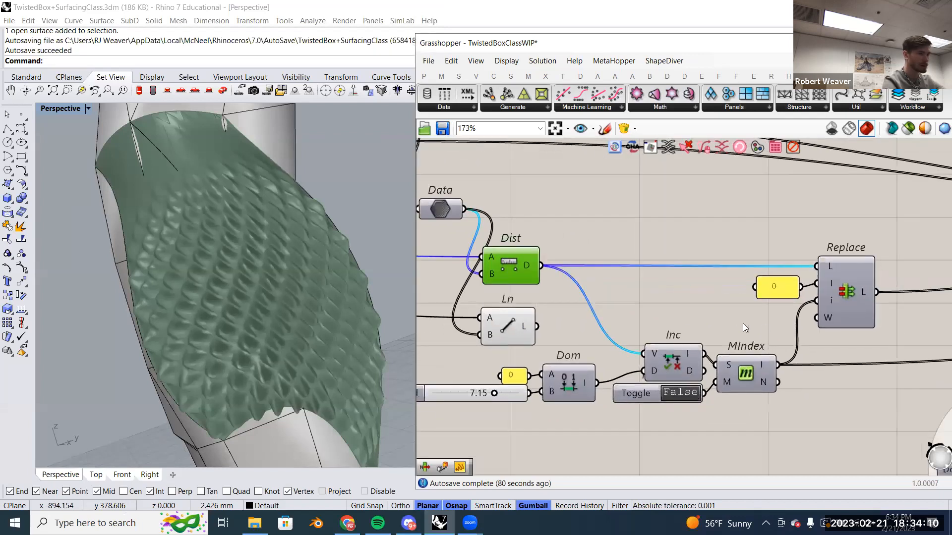
pyautogui.doubleClick(682, 226)
pyautogui.write('cull')
pyautogui.click(676, 210)
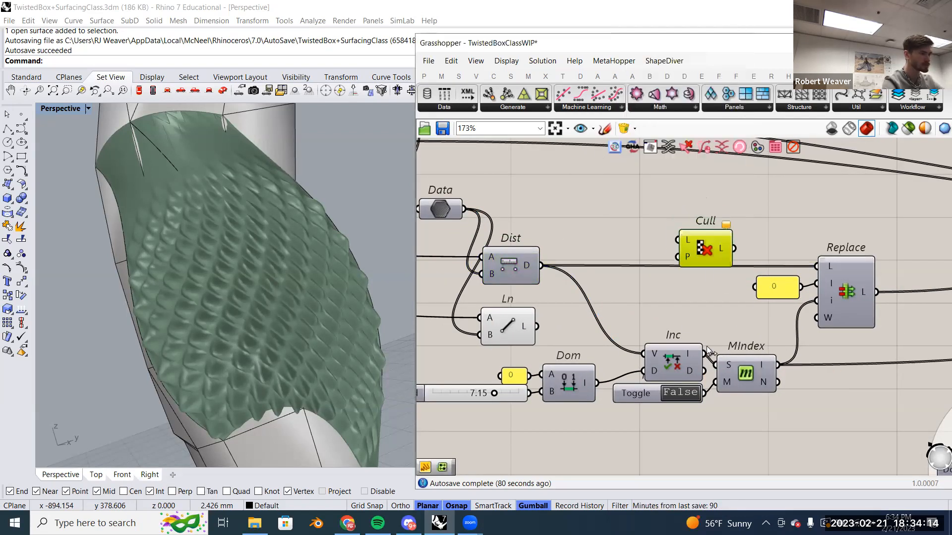
pyautogui.moveTo(704, 354); pyautogui.dragTo(677, 257)
pyautogui.moveTo(538, 327); pyautogui.dragTo(677, 240)
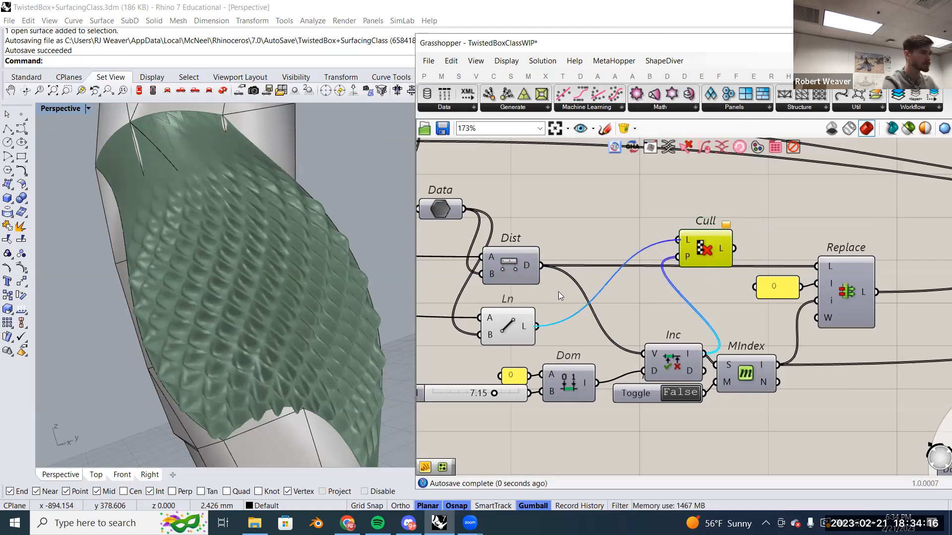
# Preview only selected components and compare the full set of lines from Line with the lines kept by Cull Pattern.
pyautogui.click(507, 322)
pyautogui.click(908, 128)
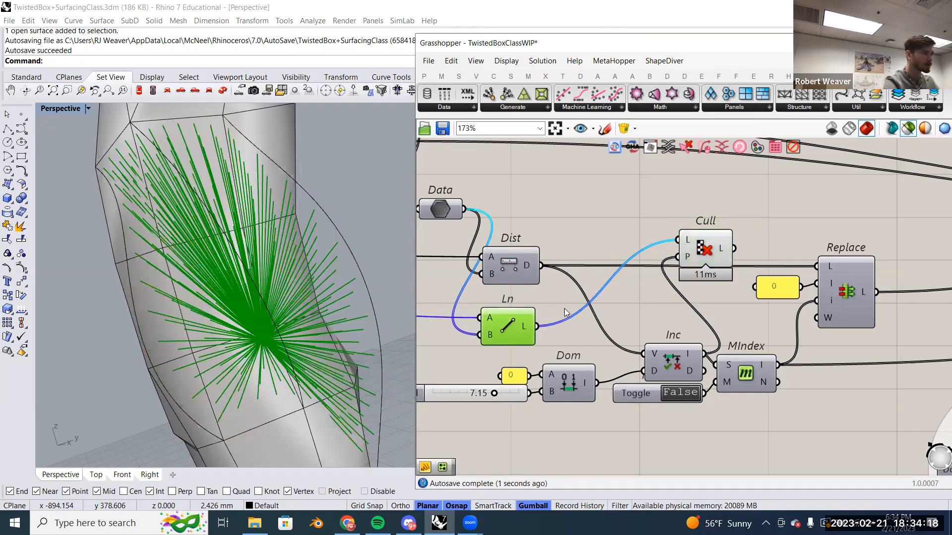
pyautogui.moveTo(681, 253); pyautogui.dragTo(764, 250, button='right')
pyautogui.click(781, 248)
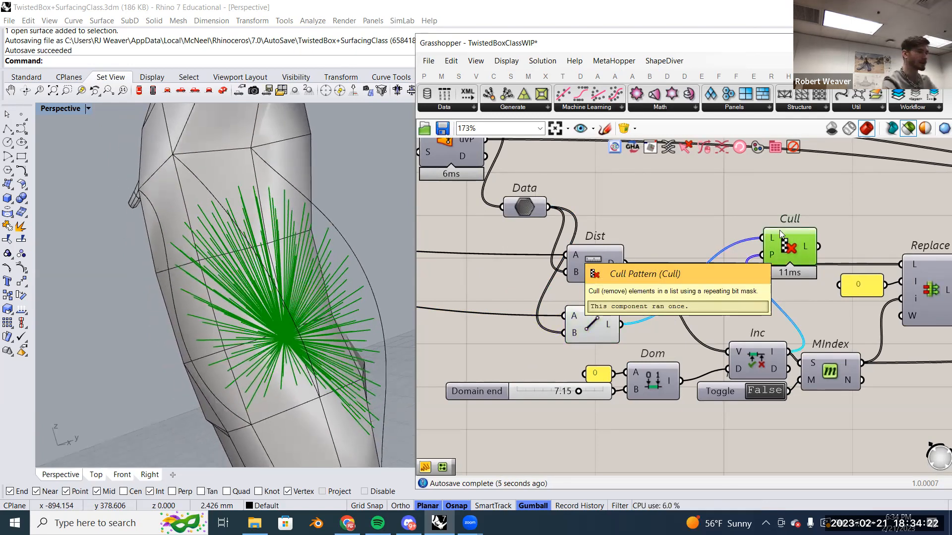
# Try the Domain end slider at 3.34 against the whole texture, then set it to 4.84 and preview only the culled lines.
pyautogui.moveTo(578, 391); pyautogui.dragTo(545, 391)
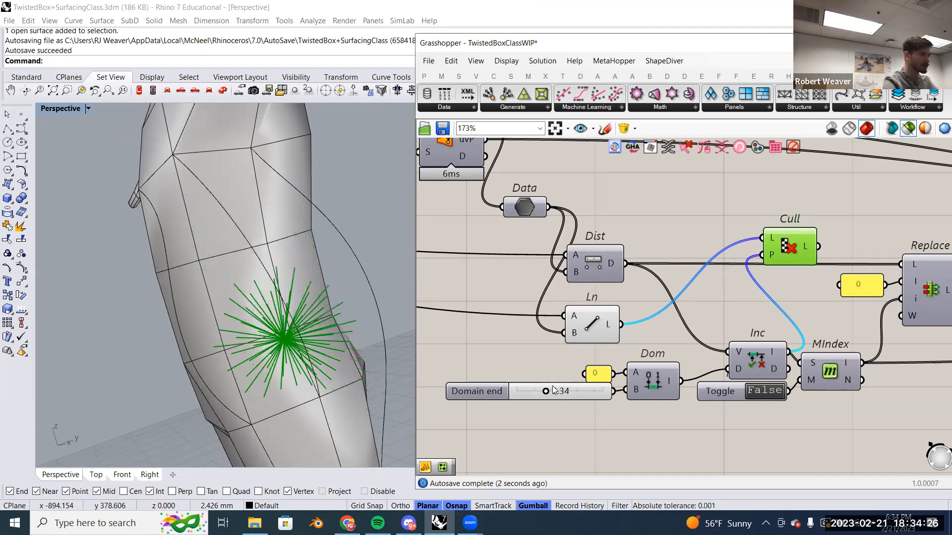
pyautogui.click(907, 130)
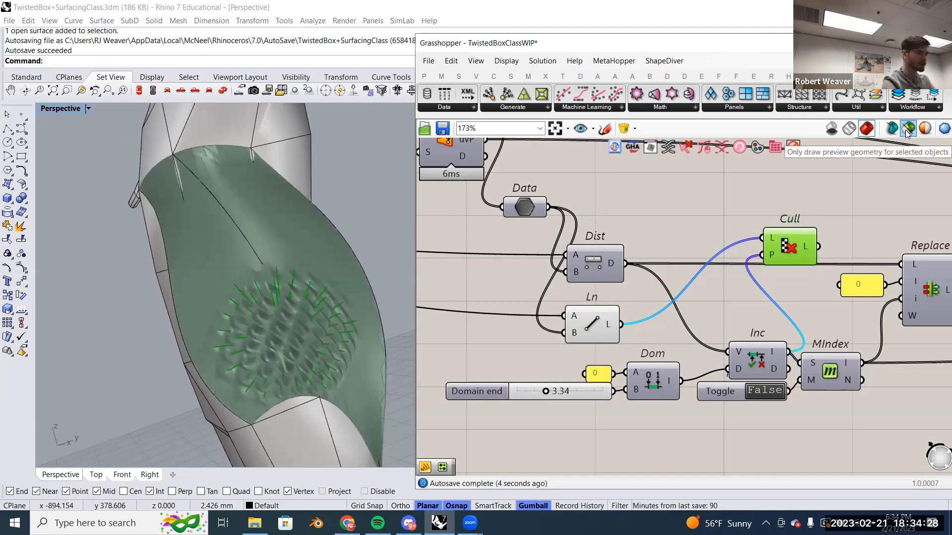
pyautogui.moveTo(546, 391)
pyautogui.mouseDown()
pyautogui.moveTo(579, 393)
pyautogui.moveTo(531, 392)
pyautogui.moveTo(559, 392)
pyautogui.mouseUp()
pyautogui.click(908, 129)
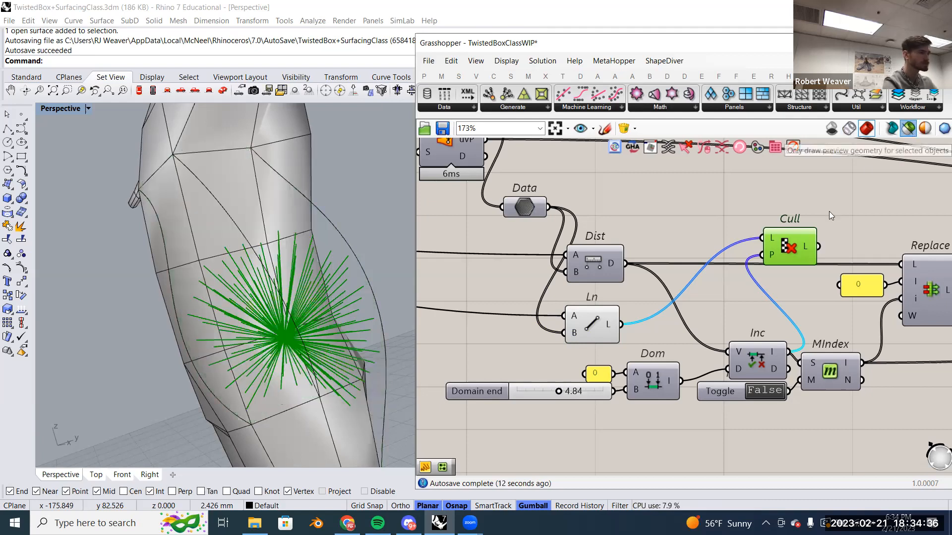
# Examine the Includes component's value input and its list of true/false results.
pyautogui.scroll(-3, 655, 274)
pyautogui.scroll(2, 656, 274)
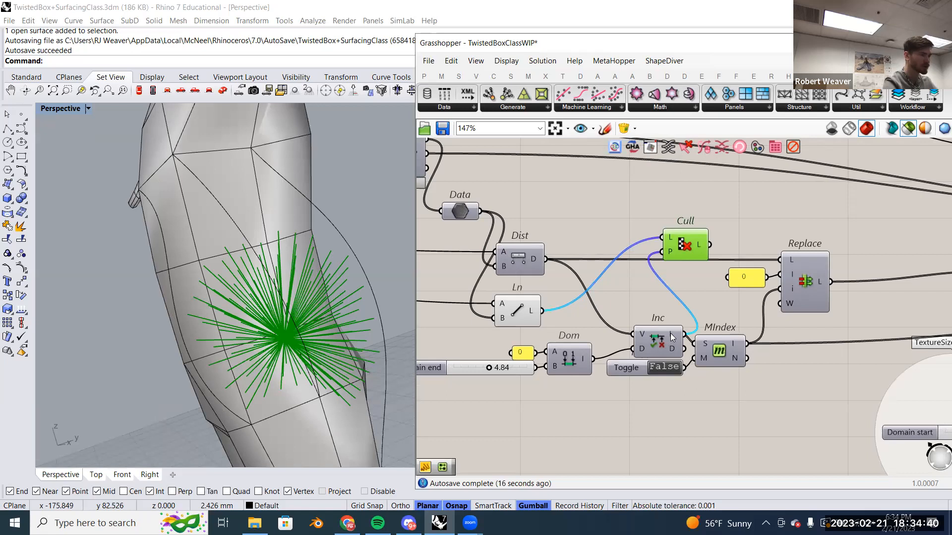
pyautogui.moveTo(672, 338)
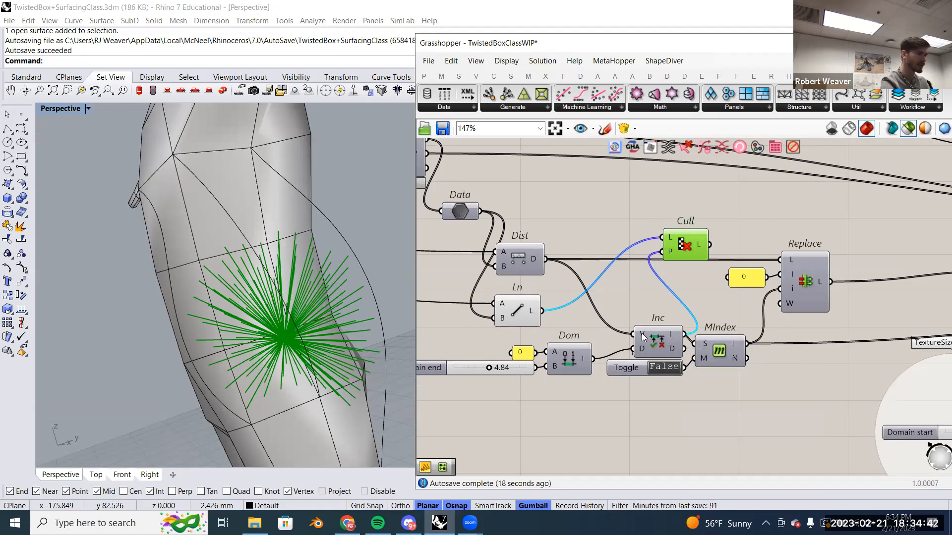
pyautogui.moveTo(641, 333)
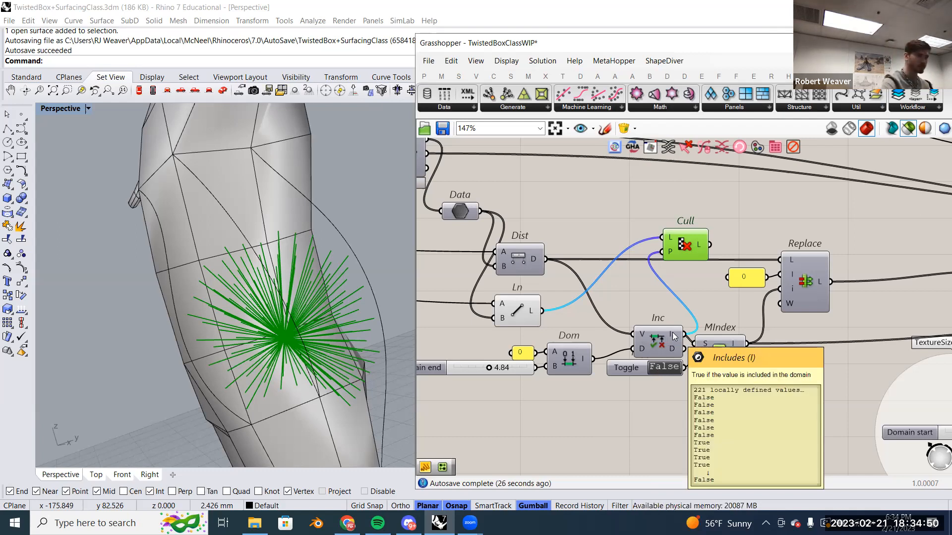
# Move the False toggle slightly lower beneath the Includes component, and examine how Member Index uses it to find matching items.
pyautogui.scroll(3, 666, 336)
pyautogui.moveTo(680, 355); pyautogui.dragTo(704, 344)
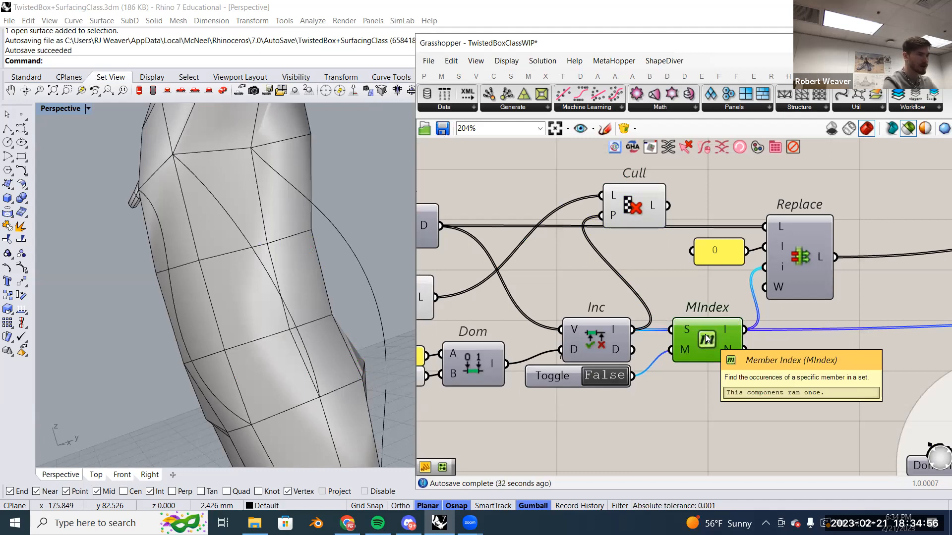
pyautogui.moveTo(554, 378); pyautogui.dragTo(563, 391)
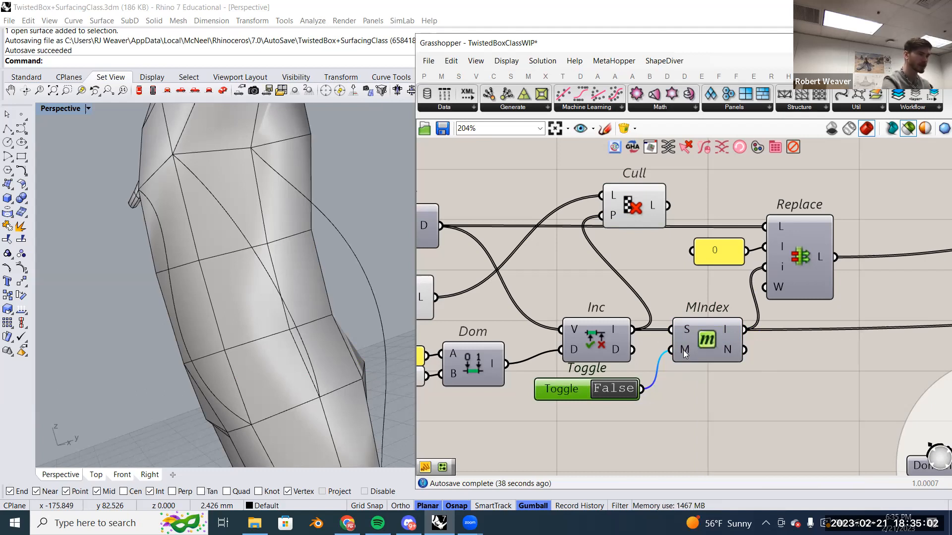
pyautogui.moveTo(684, 353)
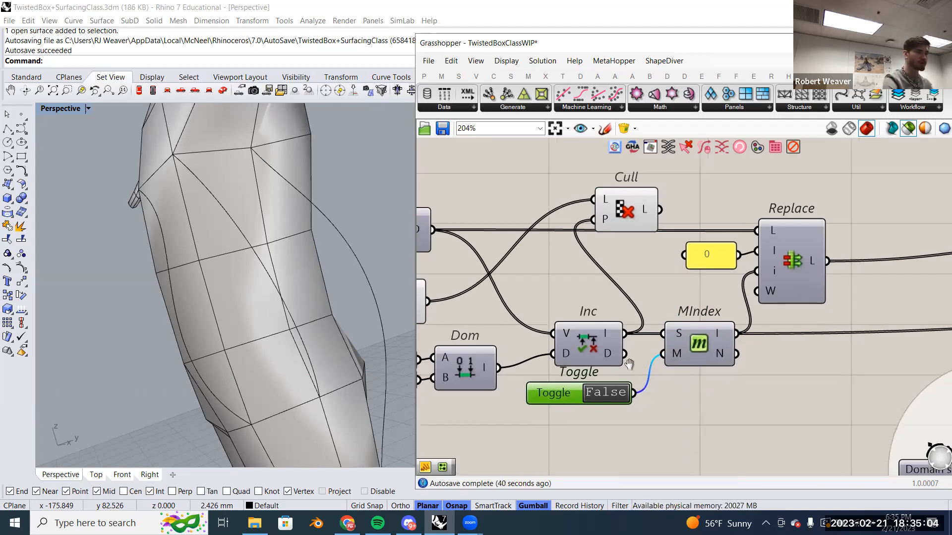
pyautogui.scroll(-2, 696, 347)
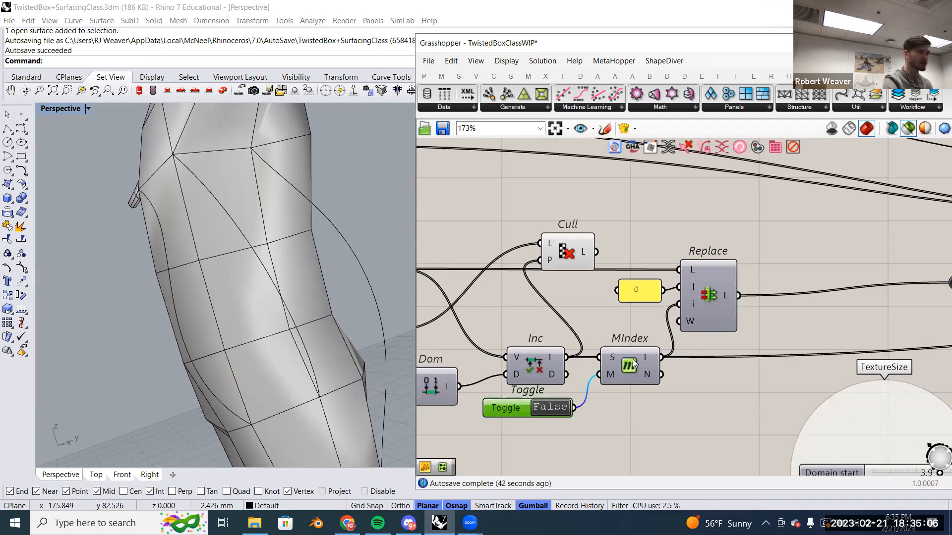
# Nudge the 0 panel beside the first Replace component, and show the selected culled lines together with the whole definition's geometry.
pyautogui.click(712, 294)
pyautogui.moveTo(642, 292); pyautogui.dragTo(645, 286)
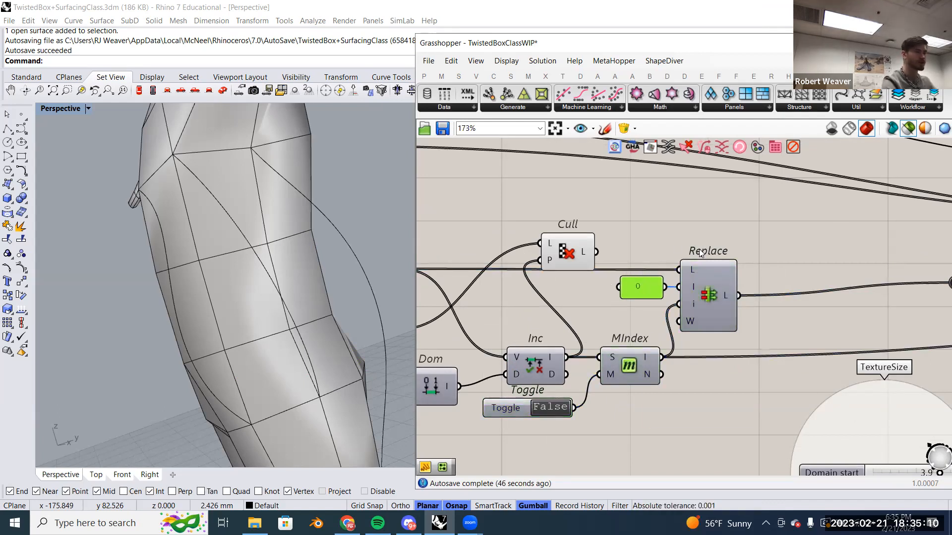
pyautogui.click(582, 261)
pyautogui.scroll(-3, 752, 302)
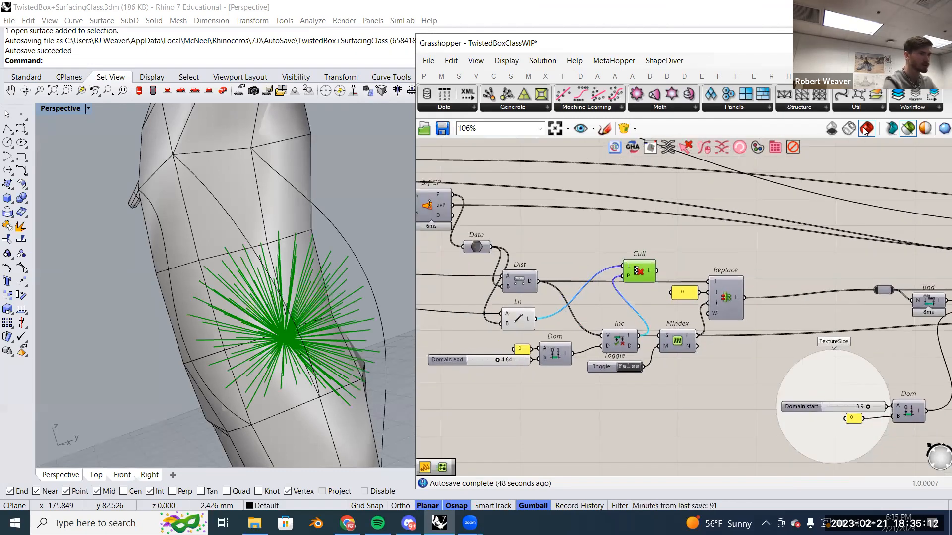
pyautogui.click(908, 127)
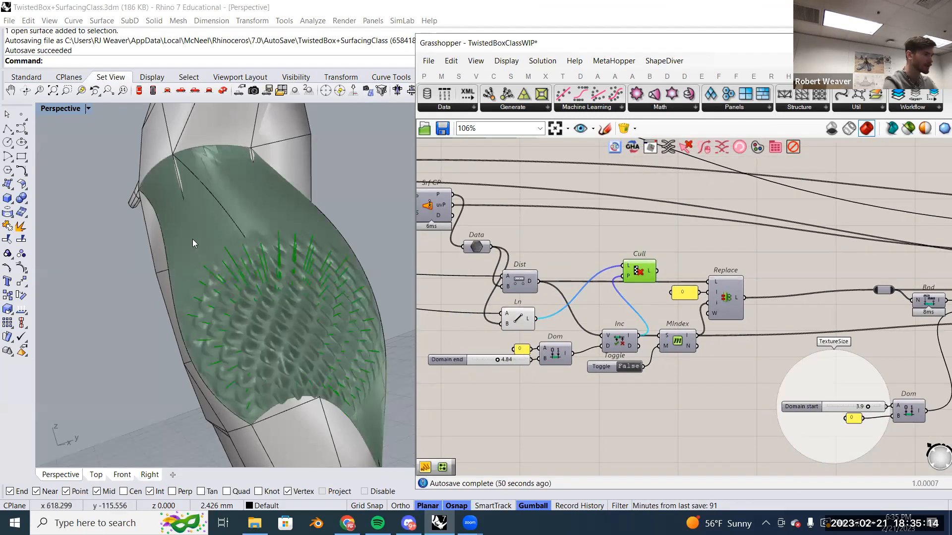
# Trace the numbers feeding Bounds and ReMap back to the first Replace component, and read its List input.
pyautogui.moveTo(636, 242); pyautogui.dragTo(441, 229, button='right')
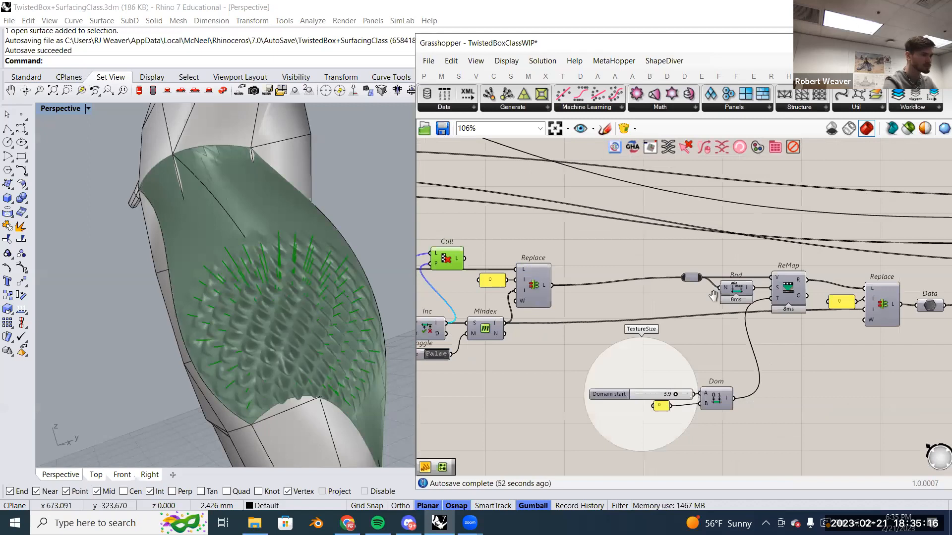
pyautogui.moveTo(797, 316); pyautogui.dragTo(722, 302, button='right')
pyautogui.scroll(2, 722, 298)
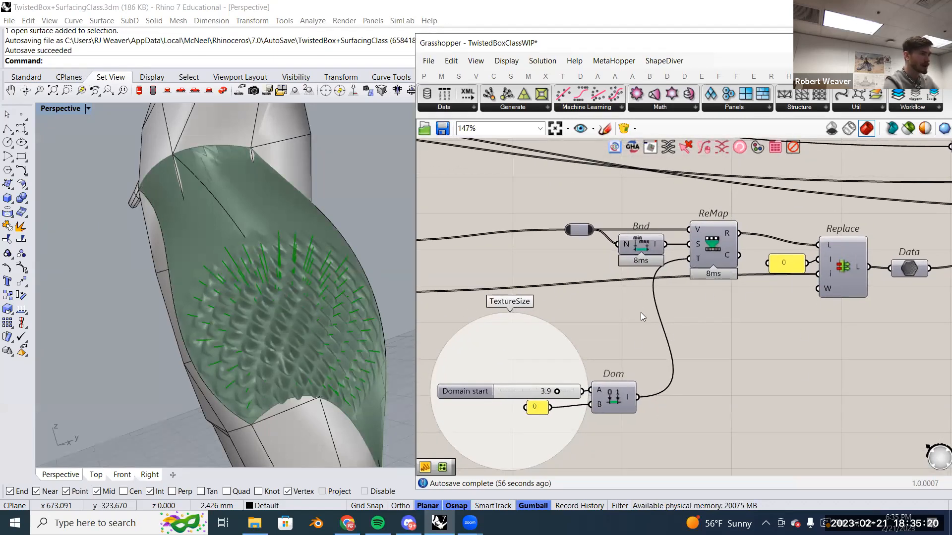
pyautogui.scroll(2, 560, 393)
pyautogui.moveTo(584, 344); pyautogui.dragTo(563, 341, button='right')
pyautogui.moveTo(715, 284); pyautogui.dragTo(704, 306, button='right')
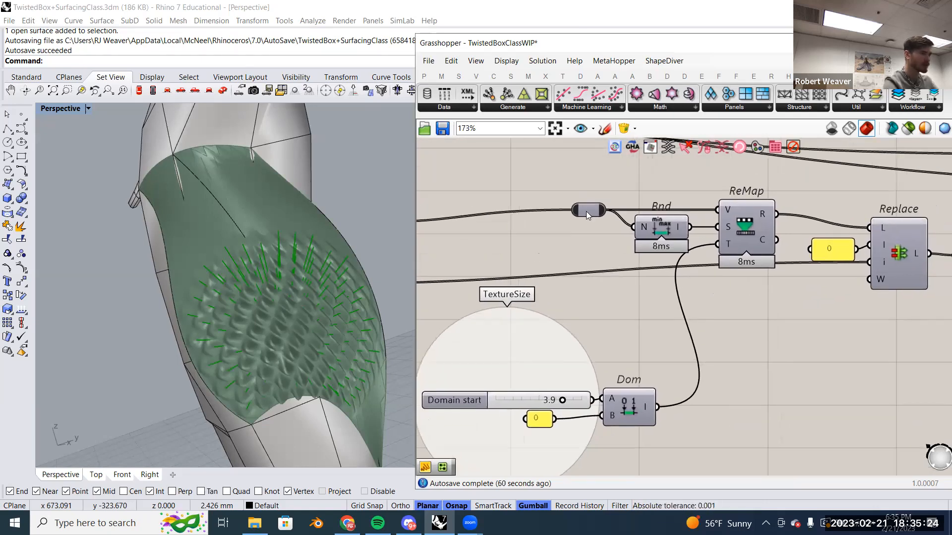
pyautogui.scroll(-2, 731, 245)
pyautogui.moveTo(551, 230); pyautogui.dragTo(786, 263, button='right')
pyautogui.scroll(1, 644, 241)
pyautogui.moveTo(644, 240)
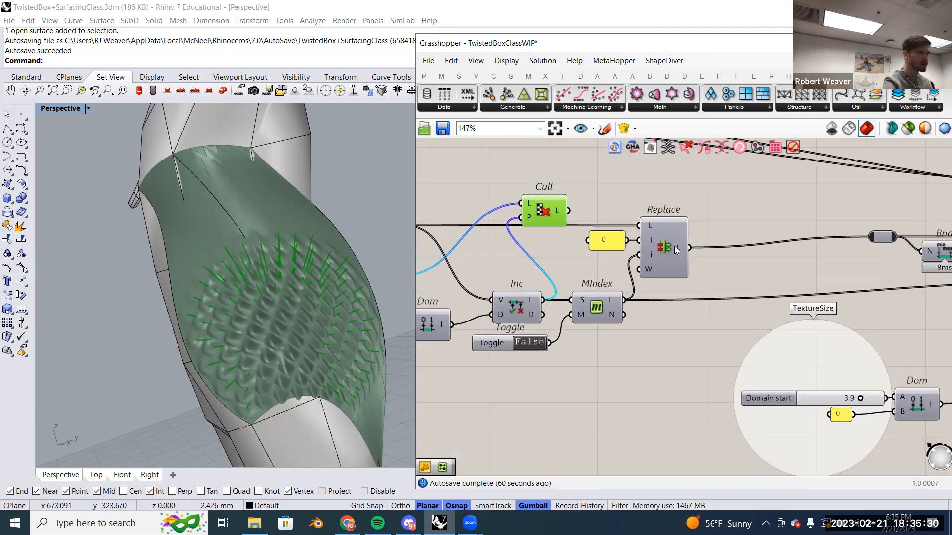
pyautogui.moveTo(650, 233); pyautogui.dragTo(666, 241, button='right')
pyautogui.moveTo(663, 232)
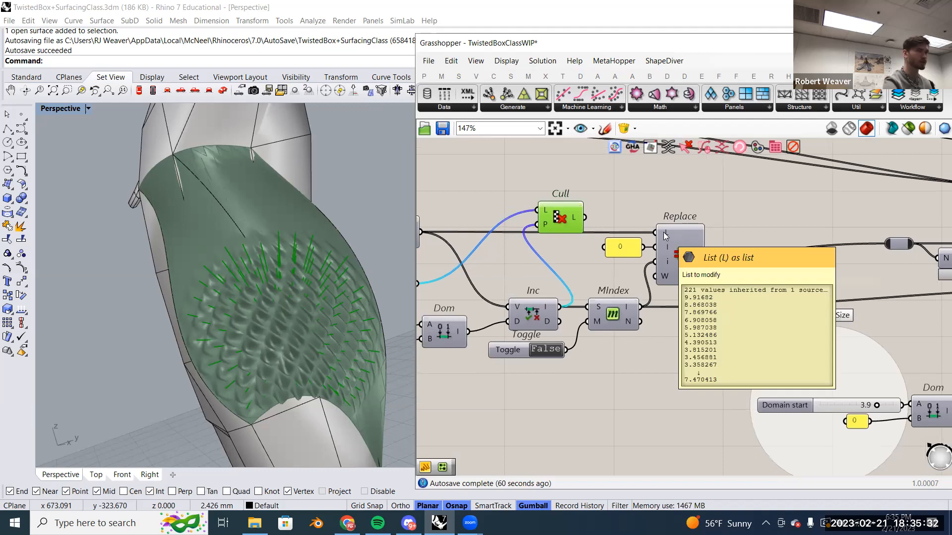
# Examine how ReMap takes its source domain from Bounds and its target domain from the TextureSize domain.
pyautogui.moveTo(838, 252); pyautogui.dragTo(646, 260, button='right')
pyautogui.scroll(2, 679, 257)
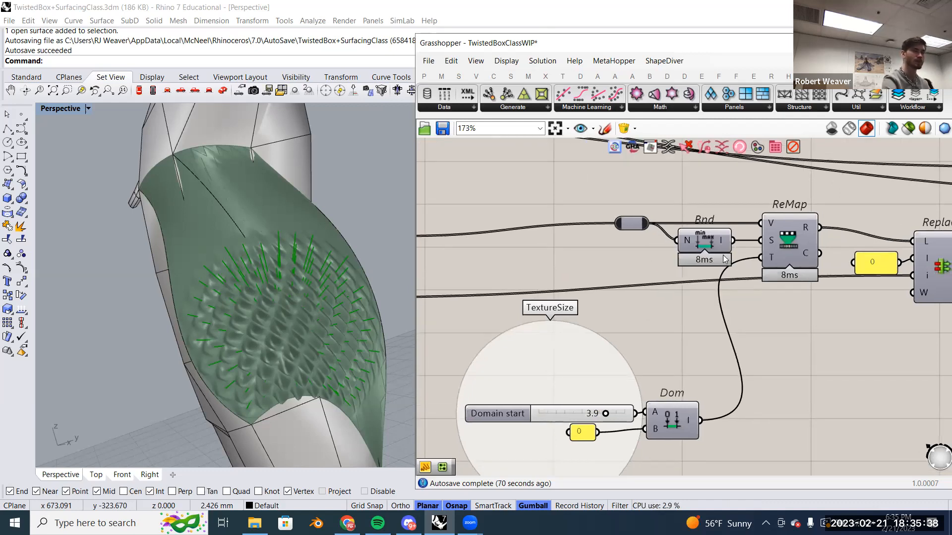
pyautogui.moveTo(768, 240)
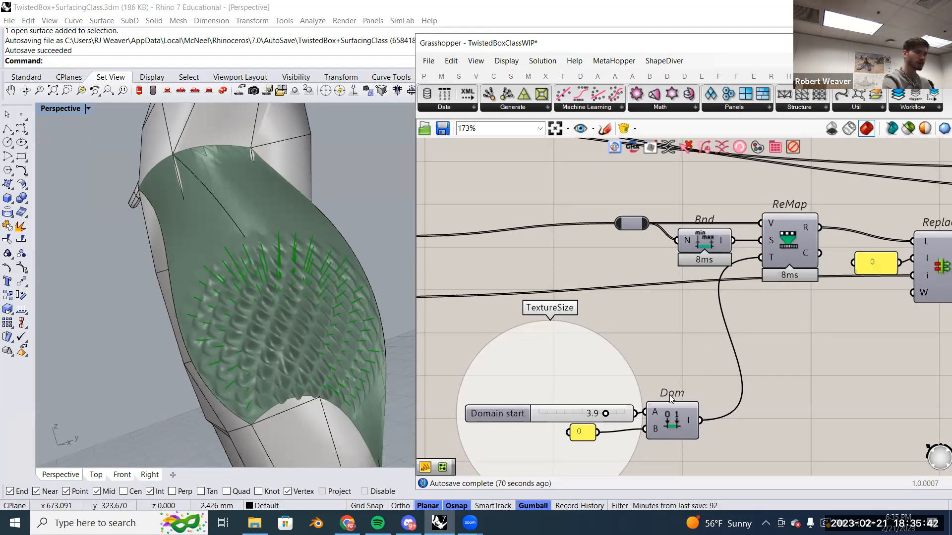
pyautogui.moveTo(694, 345); pyautogui.dragTo(685, 308, button='right')
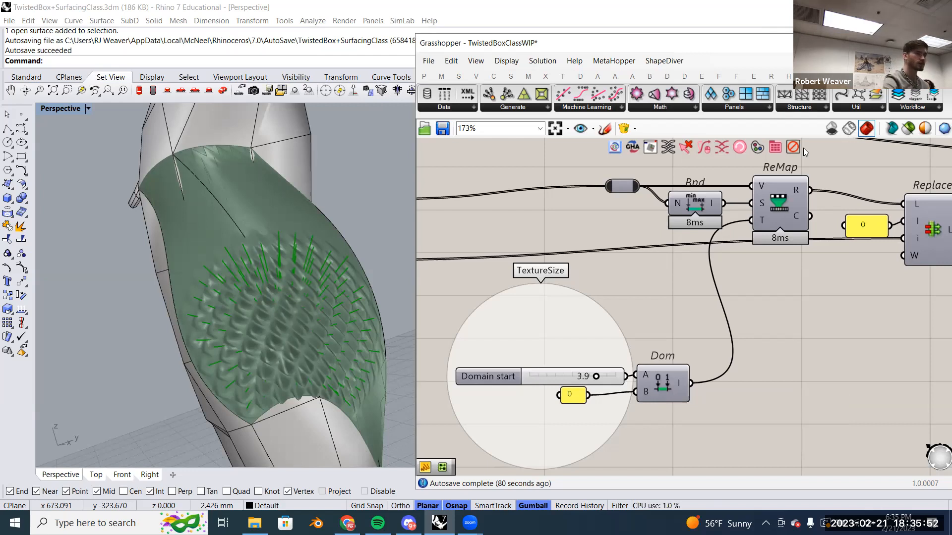
pyautogui.moveTo(712, 208)
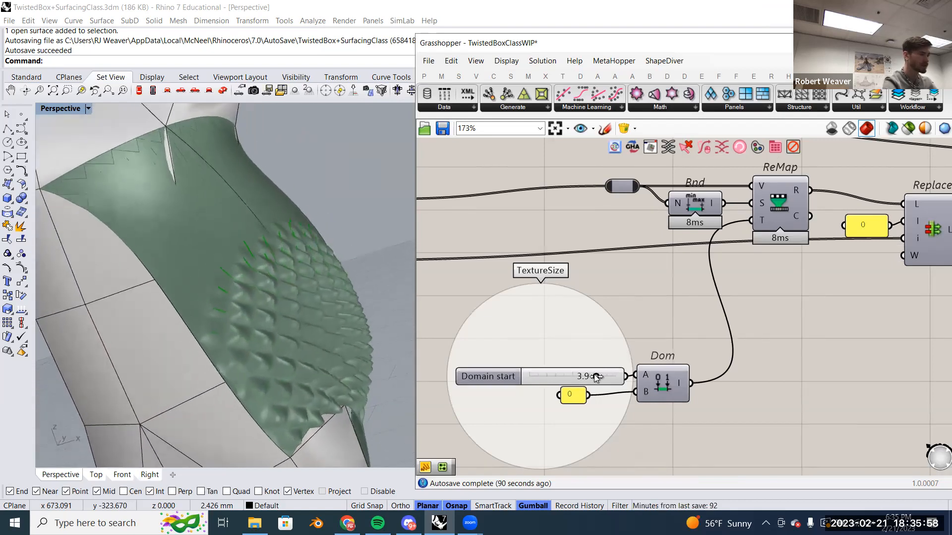
# Try the TextureSize Domain start slider at 0.9, then set it to 5.0 and compare the texture on the torso.
pyautogui.moveTo(596, 376); pyautogui.dragTo(544, 380)
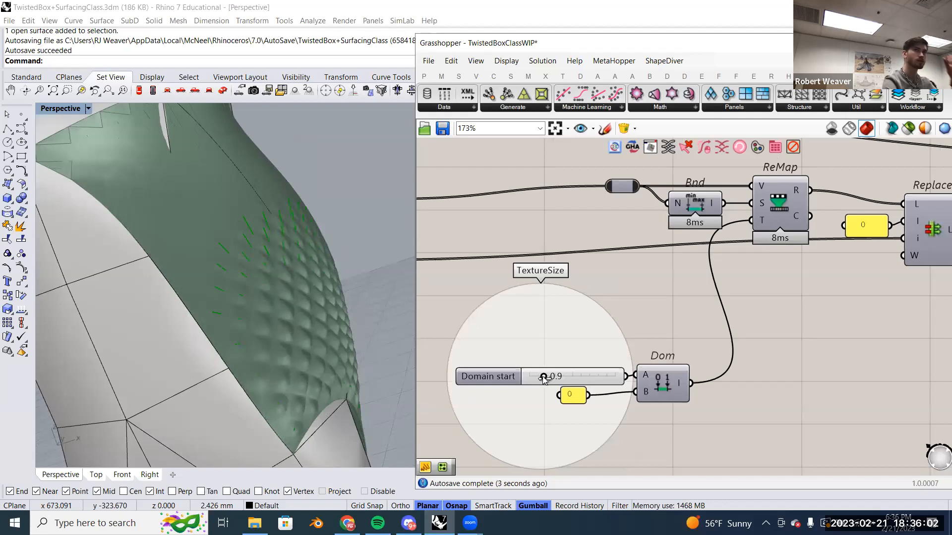
pyautogui.moveTo(544, 379); pyautogui.dragTo(616, 377)
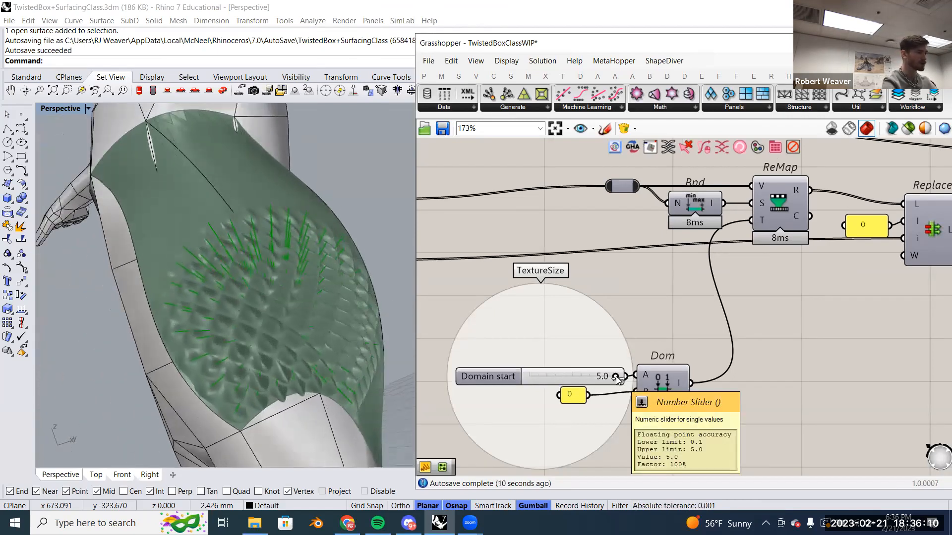
pyautogui.scroll(-1, 633, 377)
pyautogui.moveTo(756, 295); pyautogui.dragTo(714, 305, button='right')
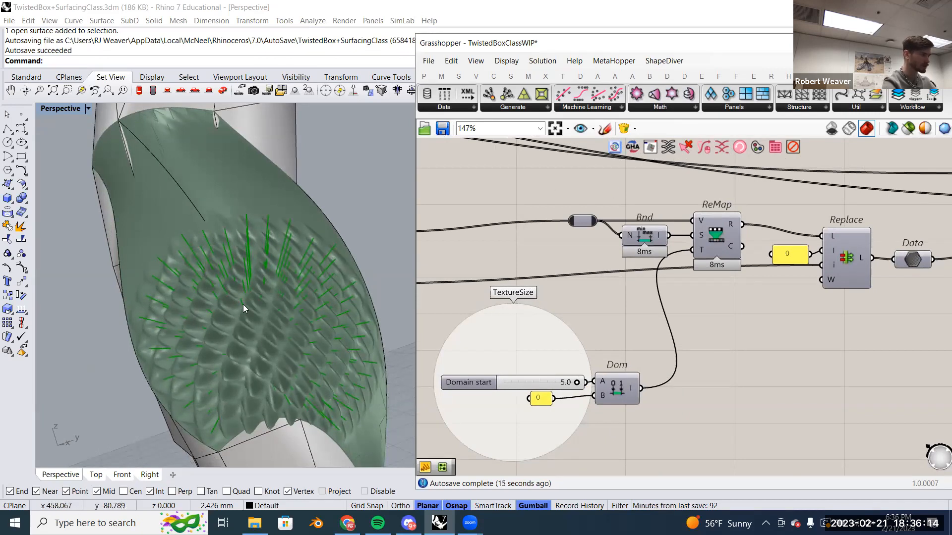
# Examine the second Replace component and its 0 panel after ReMap, and trace its index input back to Member Index.
pyautogui.moveTo(889, 283); pyautogui.dragTo(694, 350, button='right')
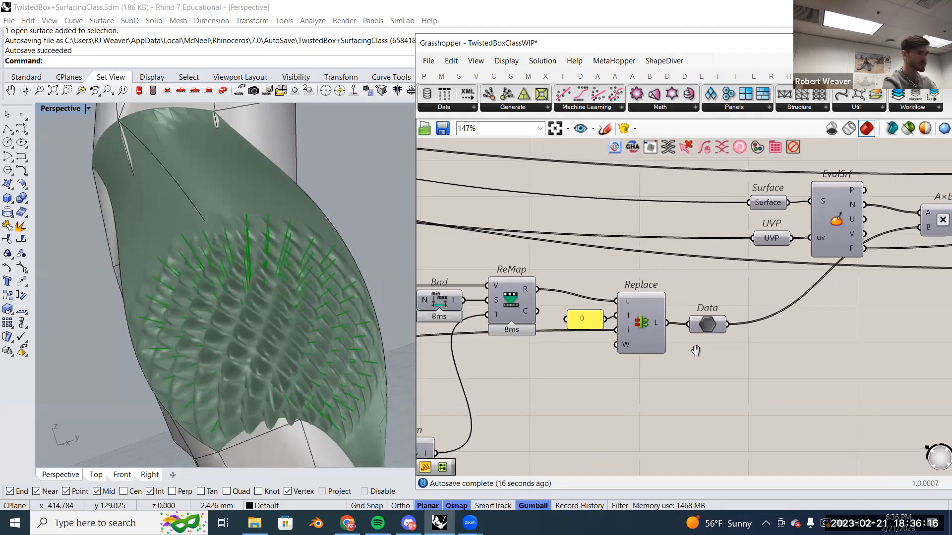
pyautogui.moveTo(562, 269); pyautogui.dragTo(684, 385)
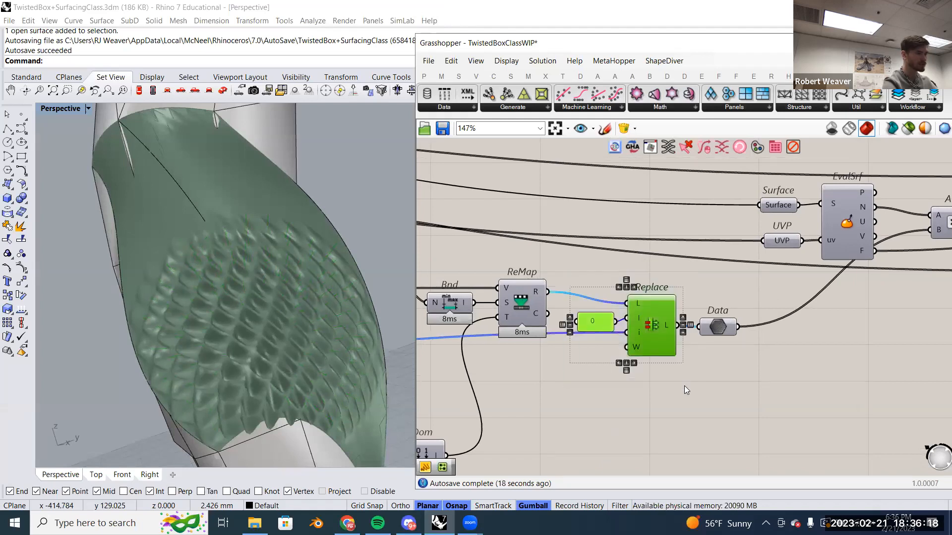
pyautogui.click(712, 383)
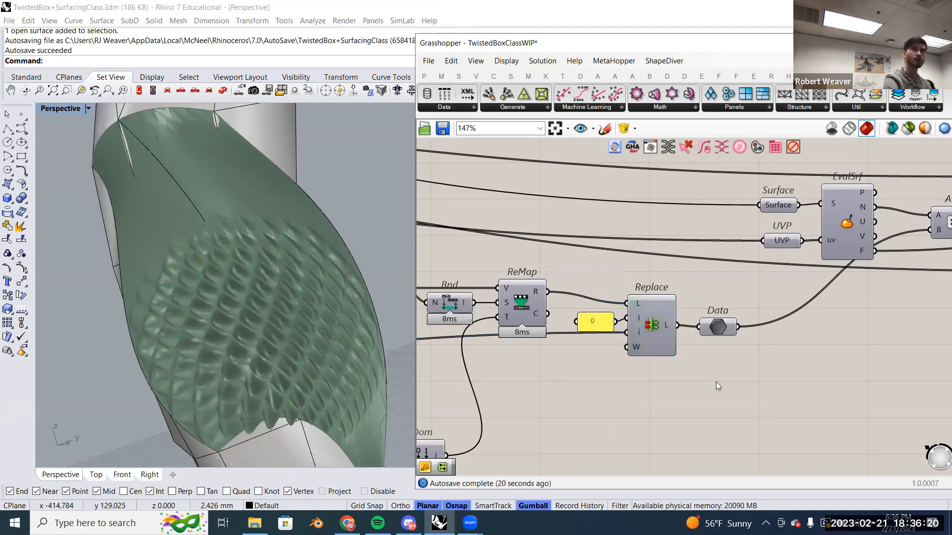
pyautogui.scroll(-3, 716, 383)
pyautogui.moveTo(556, 386); pyautogui.dragTo(848, 344, button='right')
pyautogui.scroll(3, 584, 333)
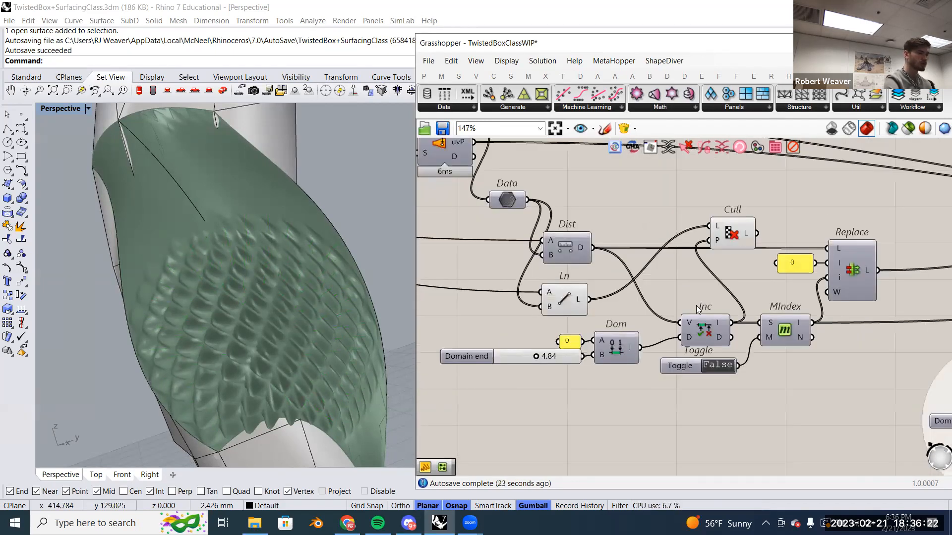
# Trace the Distance output through the first Replace and ReMap to the second Replace, and read its List output.
pyautogui.click(567, 254)
pyautogui.scroll(-2, 565, 252)
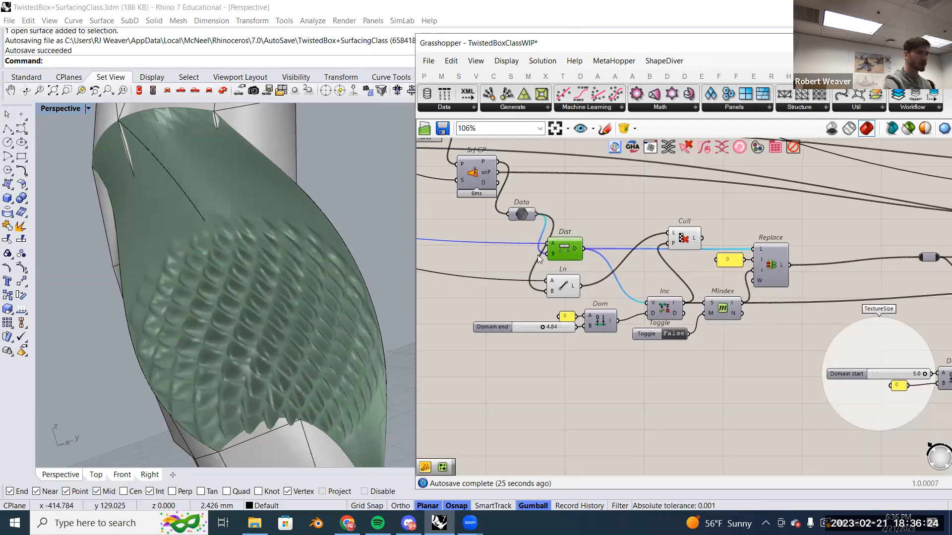
pyautogui.moveTo(717, 278); pyautogui.dragTo(644, 281, button='right')
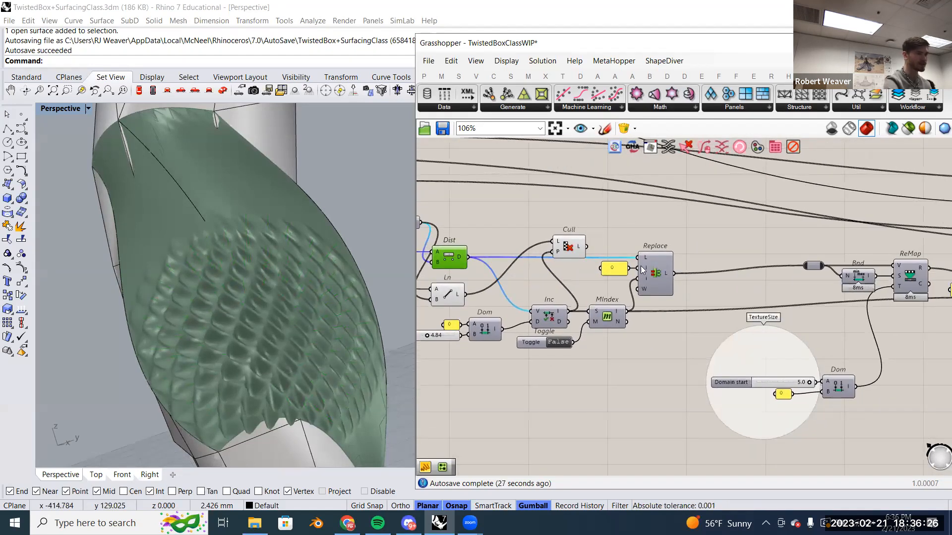
pyautogui.moveTo(741, 266); pyautogui.dragTo(555, 264, button='right')
pyautogui.scroll(5, 745, 297)
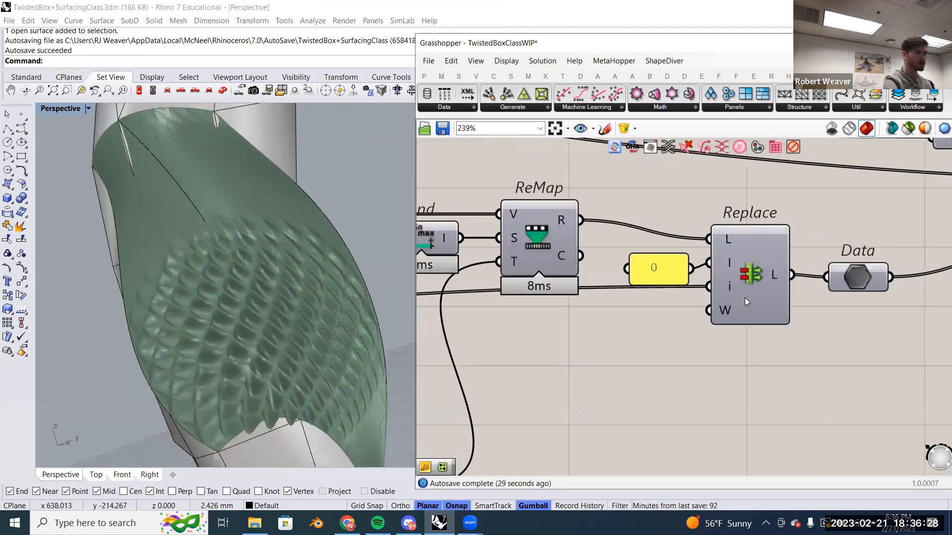
pyautogui.scroll(-1, 757, 265)
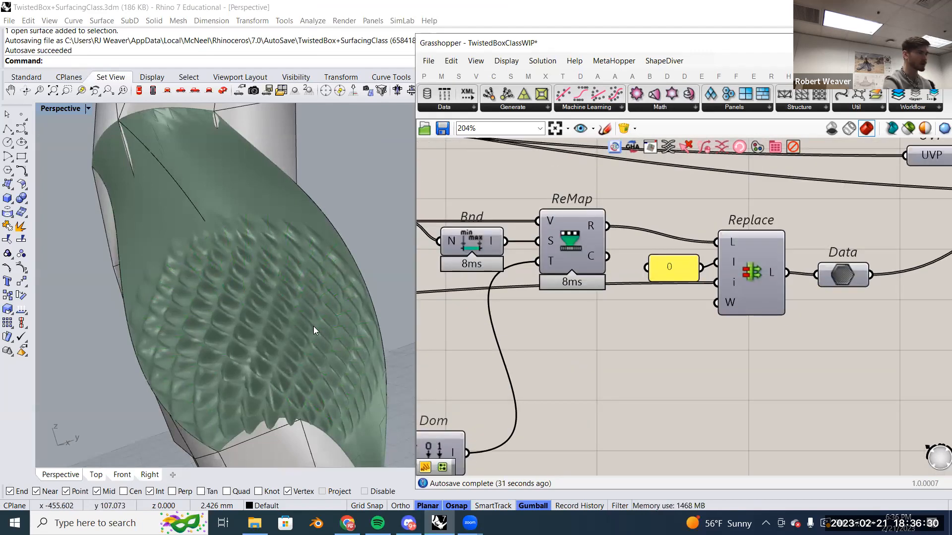
pyautogui.moveTo(608, 314); pyautogui.dragTo(837, 251, button='right')
pyautogui.moveTo(604, 350); pyautogui.dragTo(430, 407, button='right')
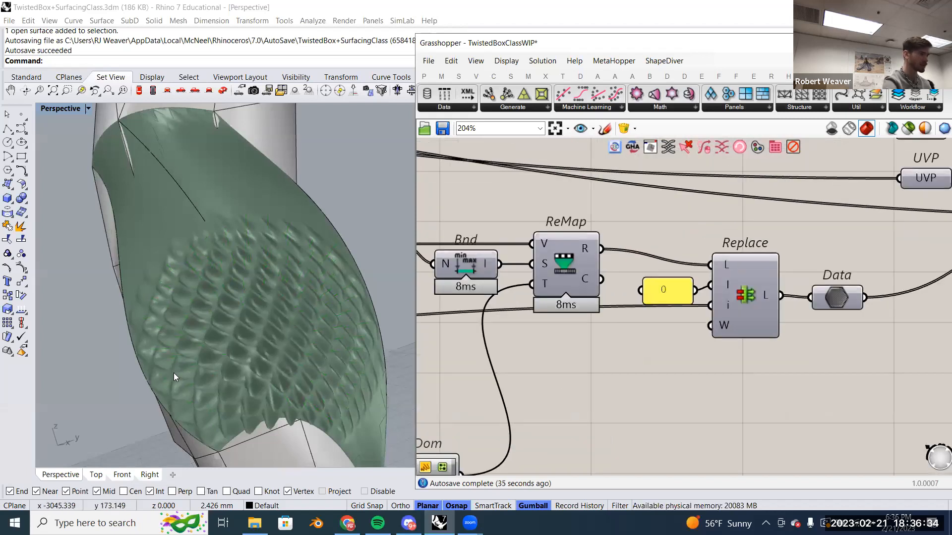
pyautogui.scroll(-1, 768, 347)
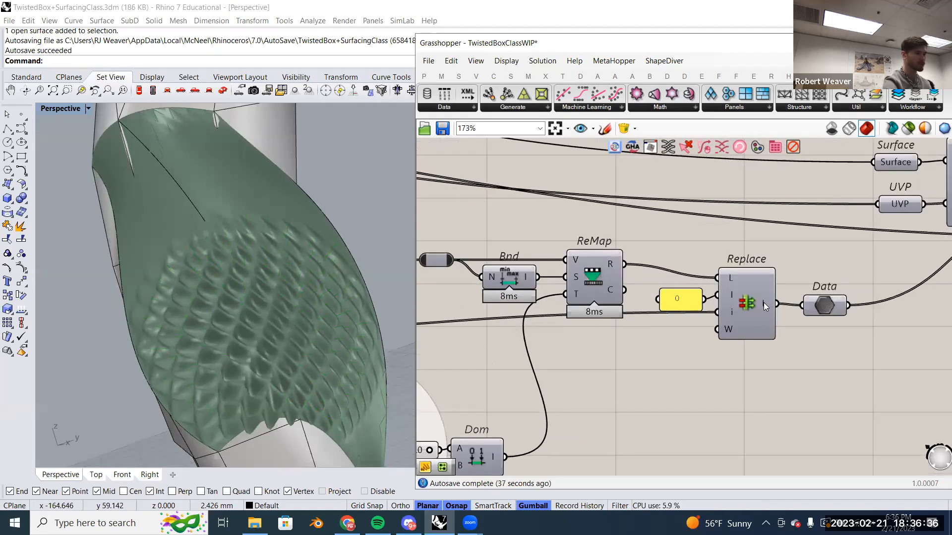
pyautogui.moveTo(764, 304)
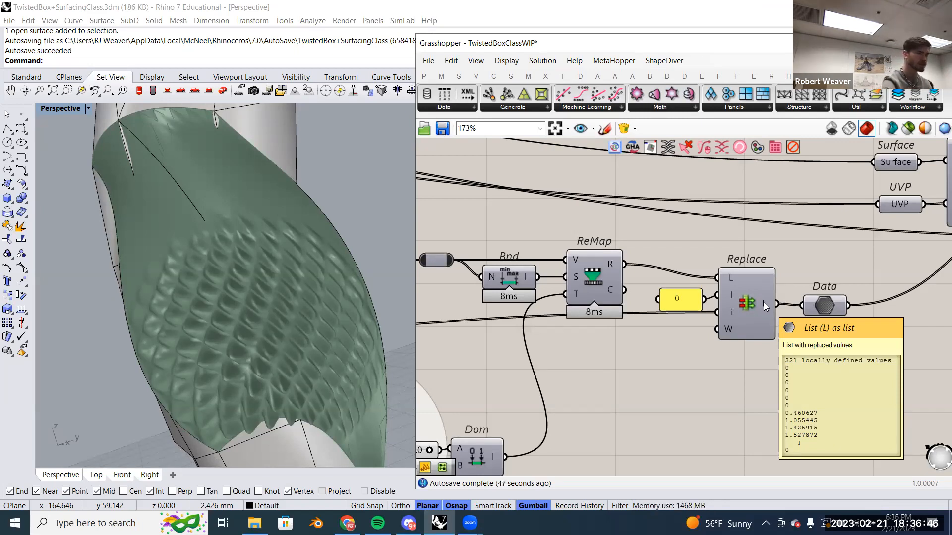
# Follow the Replace output to the A×B, Negative and Move components, and inspect the texture's direction on the torso from several angles.
pyautogui.scroll(-2, 764, 302)
pyautogui.moveTo(764, 302); pyautogui.dragTo(620, 336, button='right')
pyautogui.scroll(1, 639, 327)
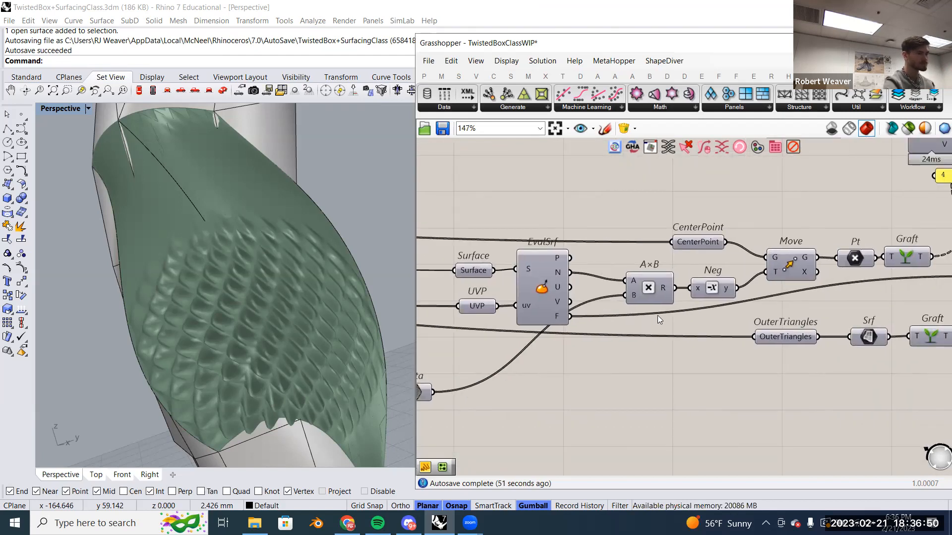
pyautogui.moveTo(726, 285); pyautogui.dragTo(665, 284, button='right')
pyautogui.scroll(1, 665, 286)
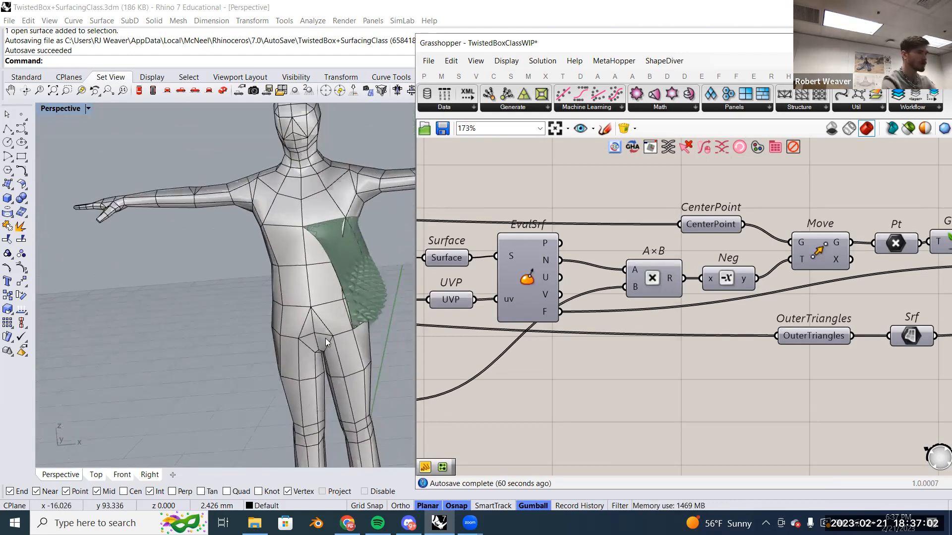
pyautogui.moveTo(241, 291); pyautogui.dragTo(297, 302, button='right')
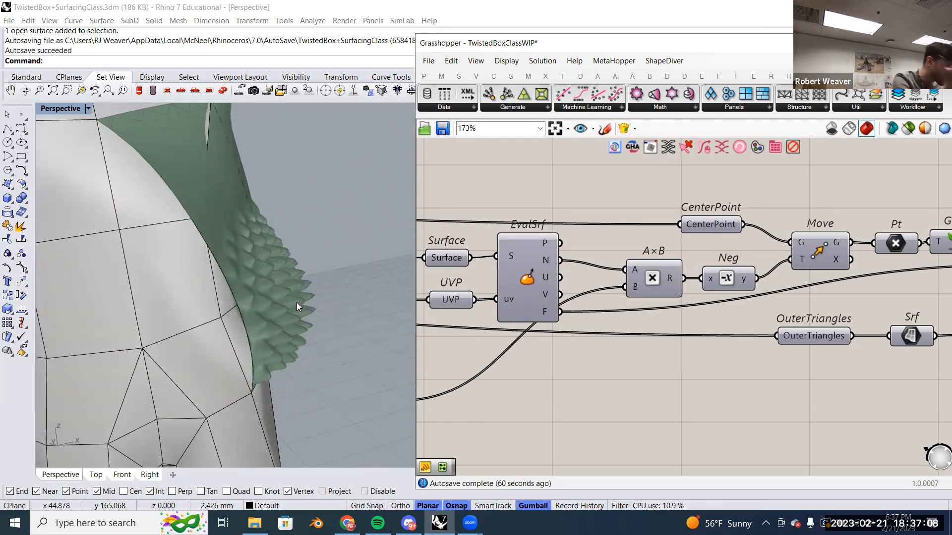
pyautogui.moveTo(296, 303); pyautogui.dragTo(285, 269, button='right')
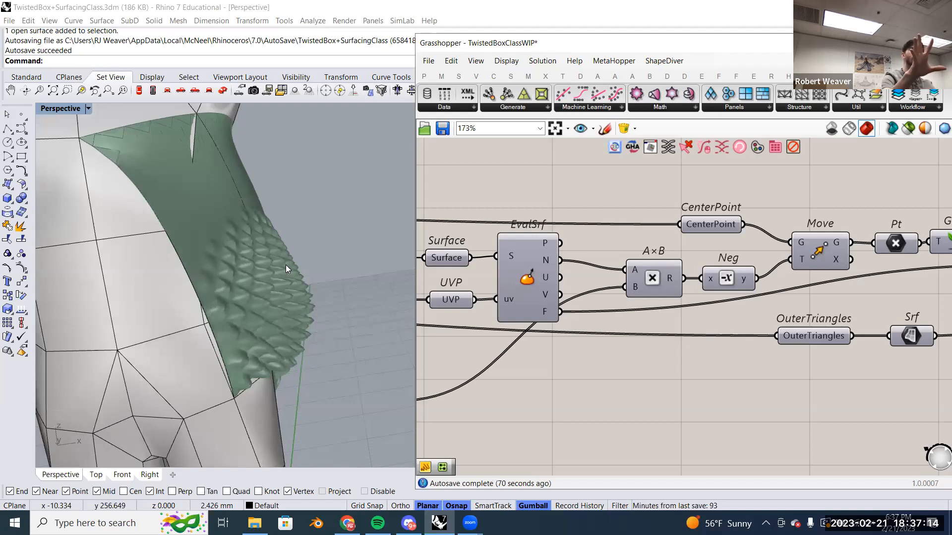
pyautogui.moveTo(285, 264); pyautogui.dragTo(237, 188, button='right')
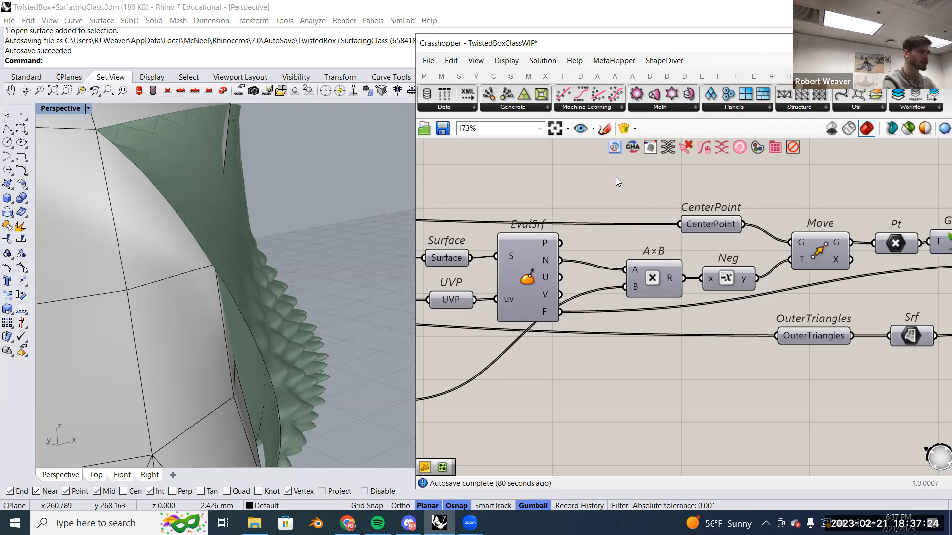
# Preview only selected components, select Surface Closest Point, and trace its uvP output to the uv input of Evaluate Surface.
pyautogui.moveTo(620, 273); pyautogui.dragTo(741, 242, button='right')
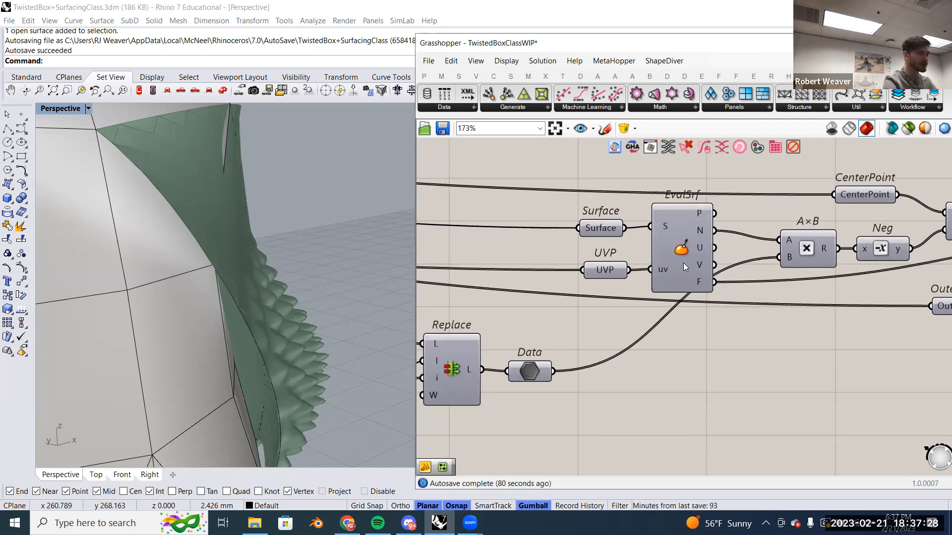
pyautogui.scroll(-4, 768, 271)
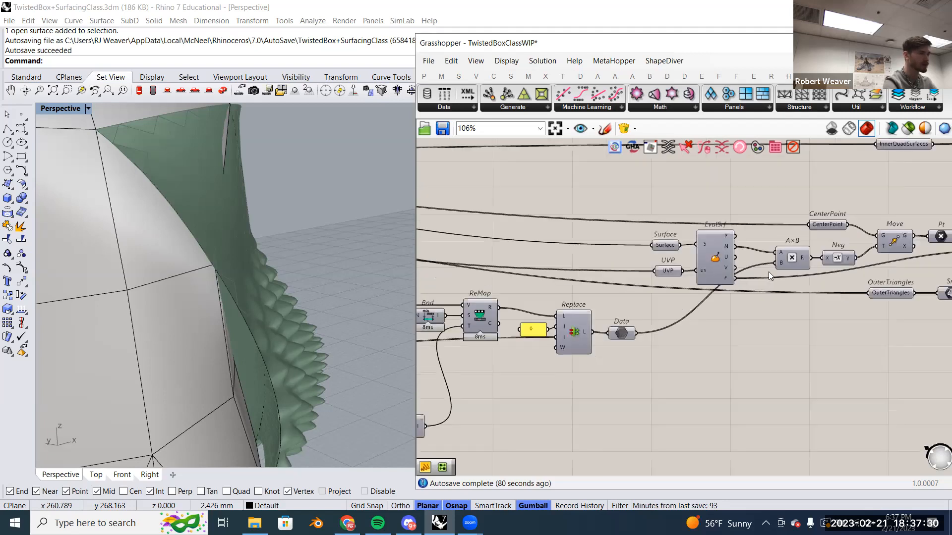
pyautogui.scroll(3, 559, 266)
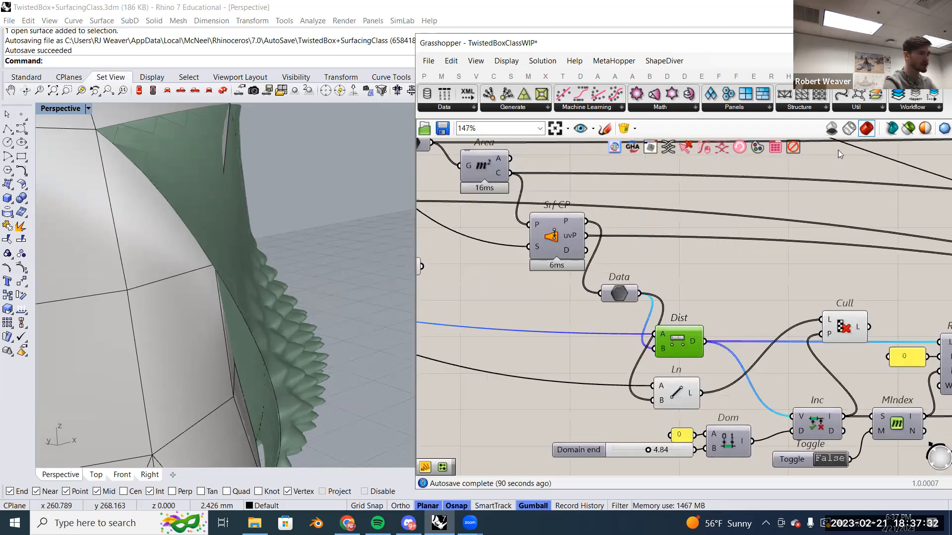
pyautogui.click(905, 130)
pyautogui.click(562, 226)
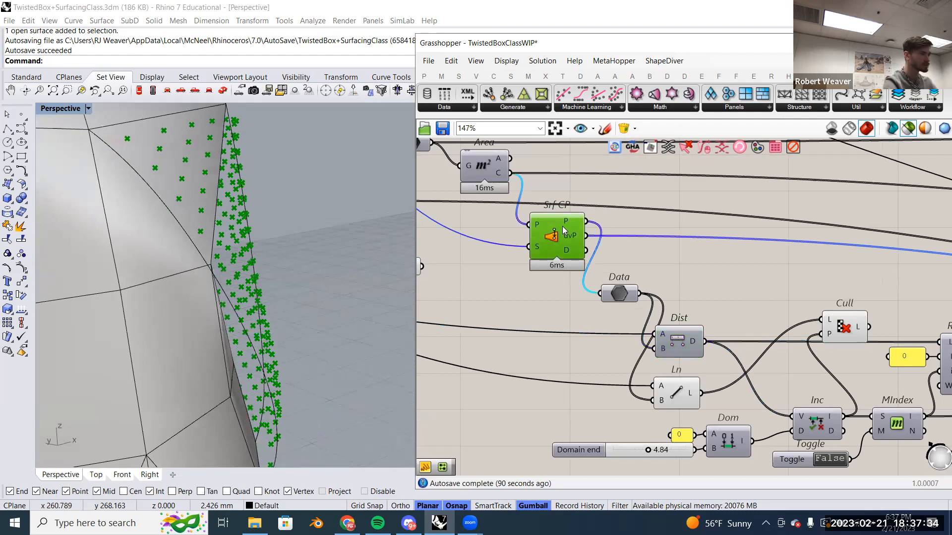
pyautogui.scroll(-8, 547, 233)
pyautogui.moveTo(644, 243); pyautogui.dragTo(623, 244, button='right')
pyautogui.scroll(8, 630, 287)
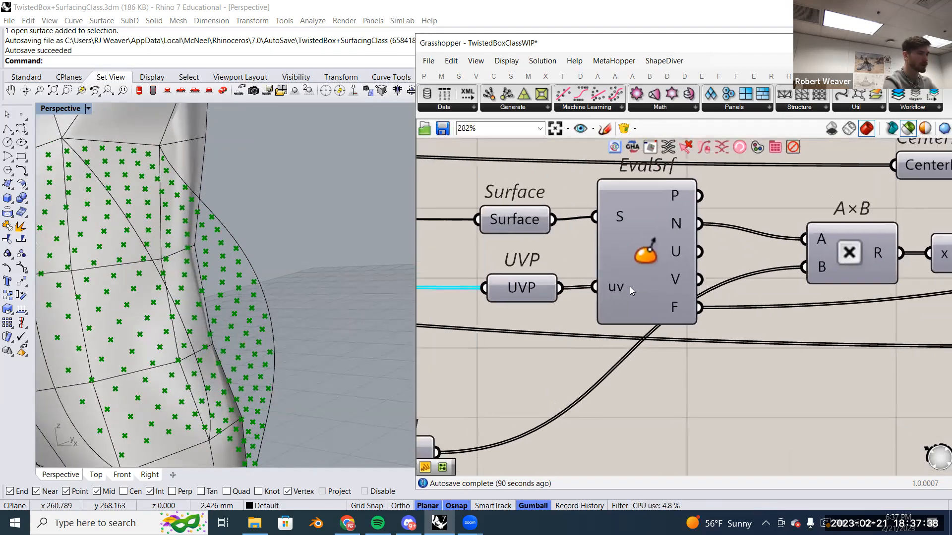
pyautogui.moveTo(265, 314); pyautogui.dragTo(194, 327, button='right')
pyautogui.scroll(-1, 642, 295)
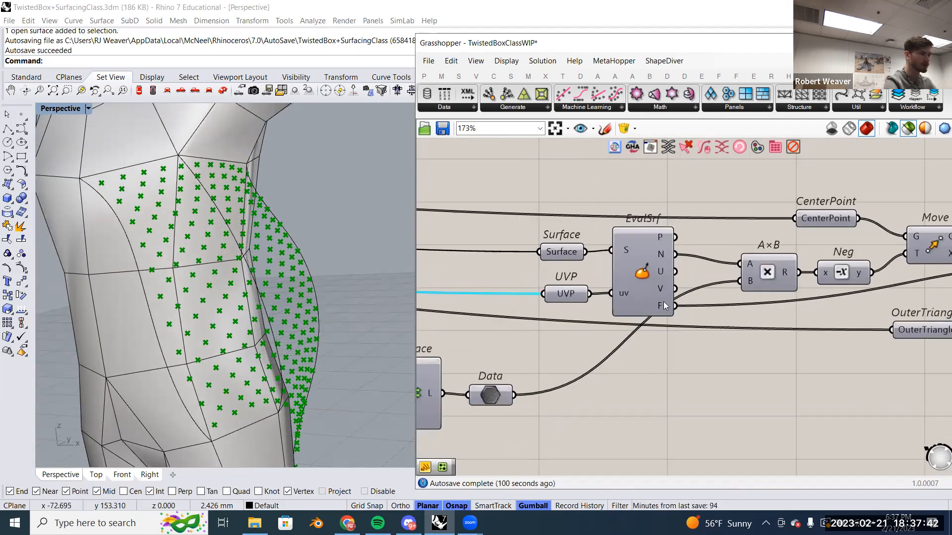
# Add a Vector Display component above the Evaluate Surface component.
pyautogui.moveTo(660, 304)
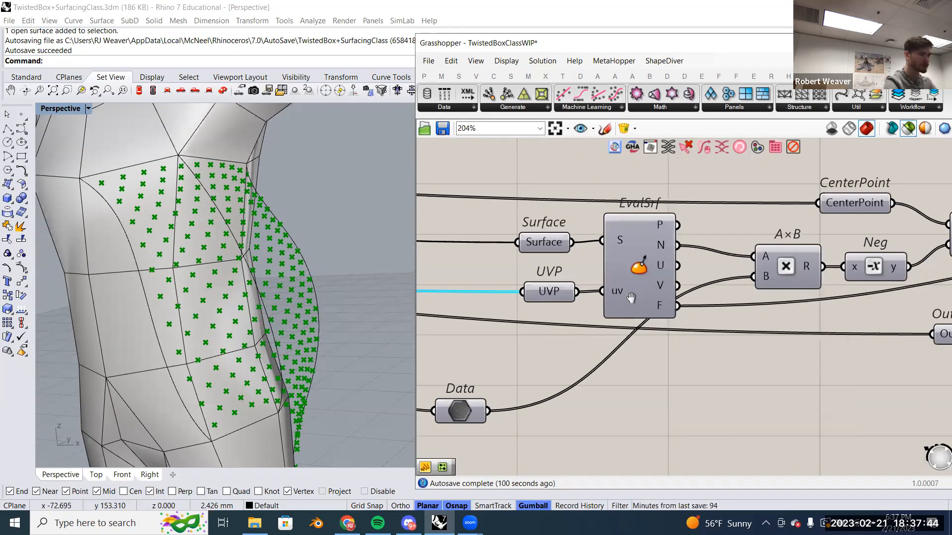
pyautogui.scroll(1, 660, 304)
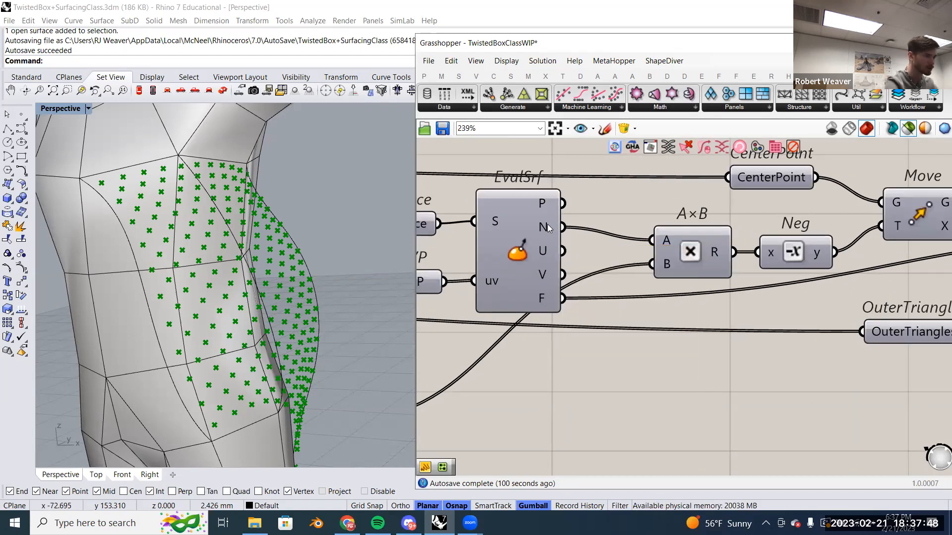
pyautogui.scroll(-2, 546, 229)
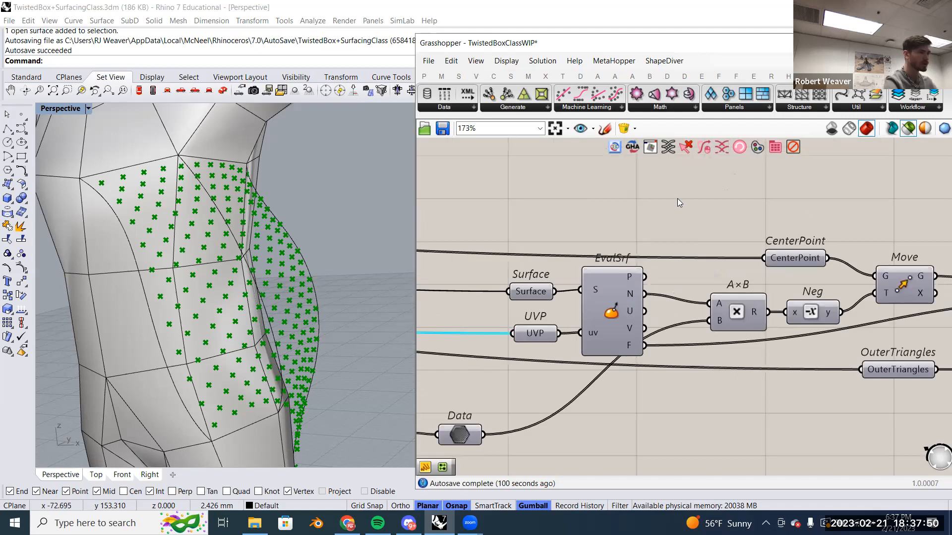
pyautogui.doubleClick(677, 198)
pyautogui.write('vi')
pyautogui.press('BackSpace')
pyautogui.press('BackSpace')
pyautogui.write('dis')
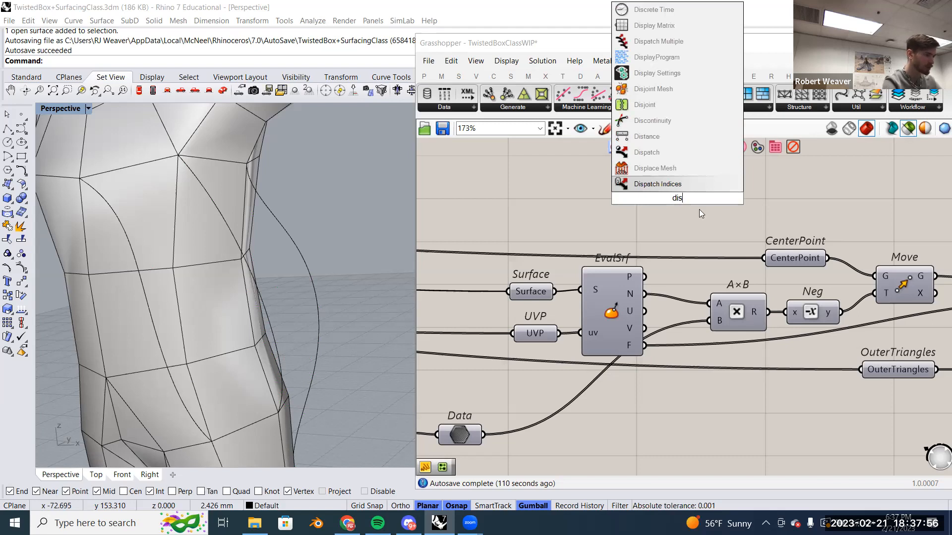
pyautogui.write(' vec')
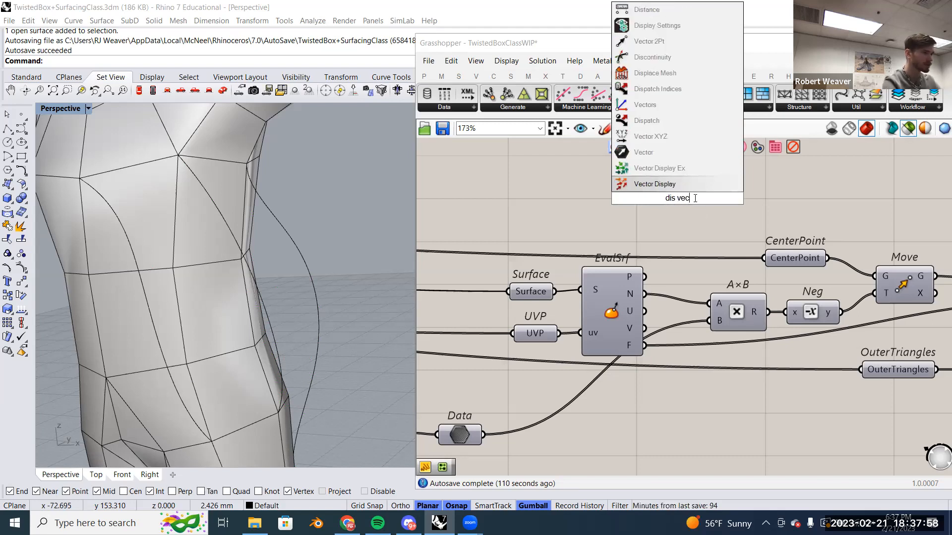
pyautogui.press('Return')
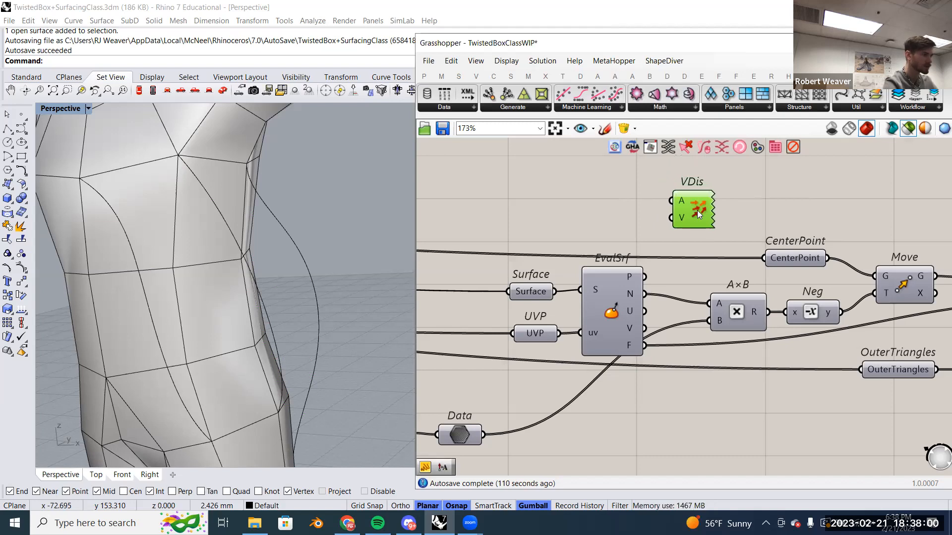
# Connect Evaluate Surface's Point and Normal outputs to Vector Display's anchor and vector inputs, and preview the arrows on the torso.
pyautogui.click(614, 295)
pyautogui.scroll(-5, 349, 254)
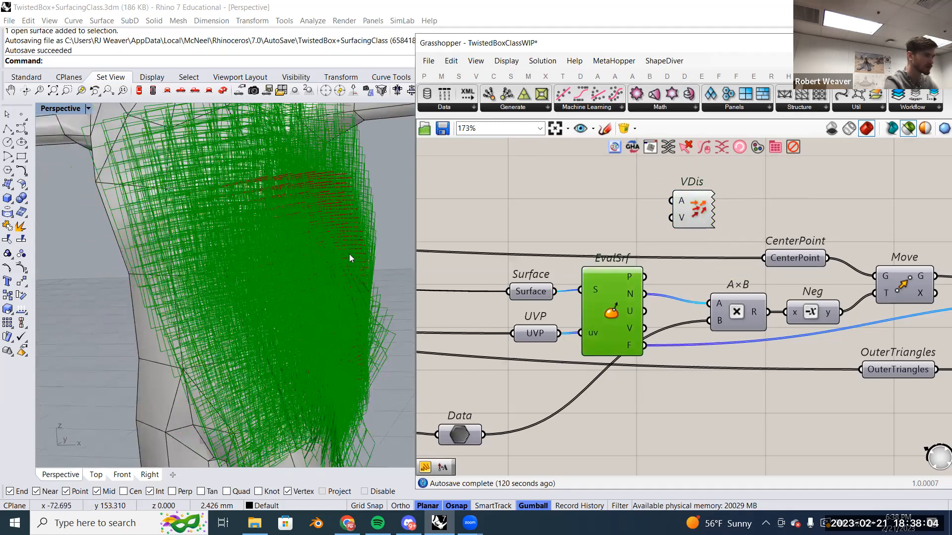
pyautogui.scroll(3, 341, 295)
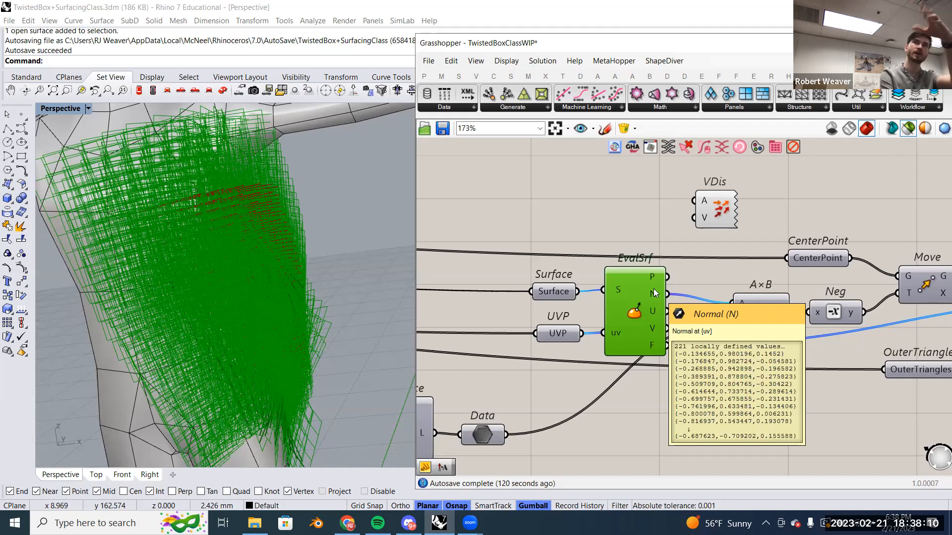
pyautogui.moveTo(655, 293); pyautogui.dragTo(697, 220)
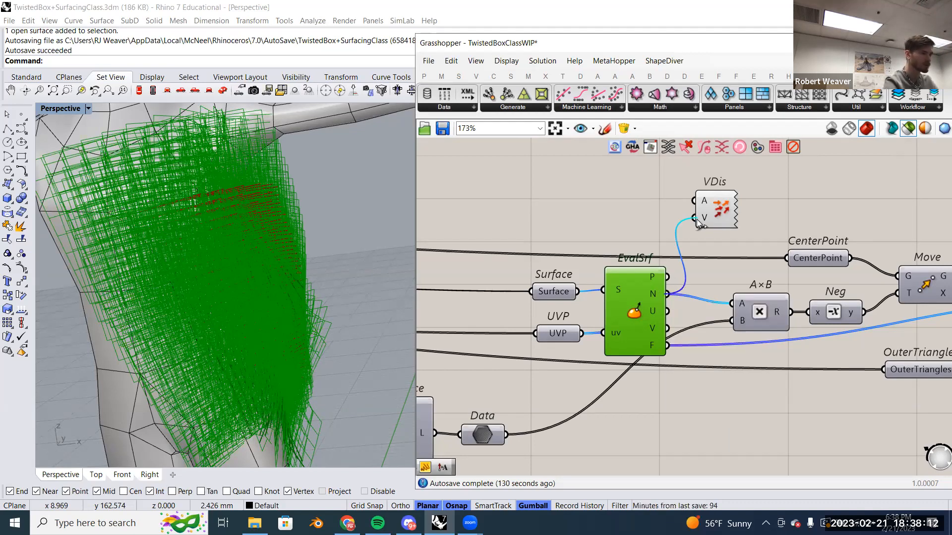
pyautogui.click(649, 207)
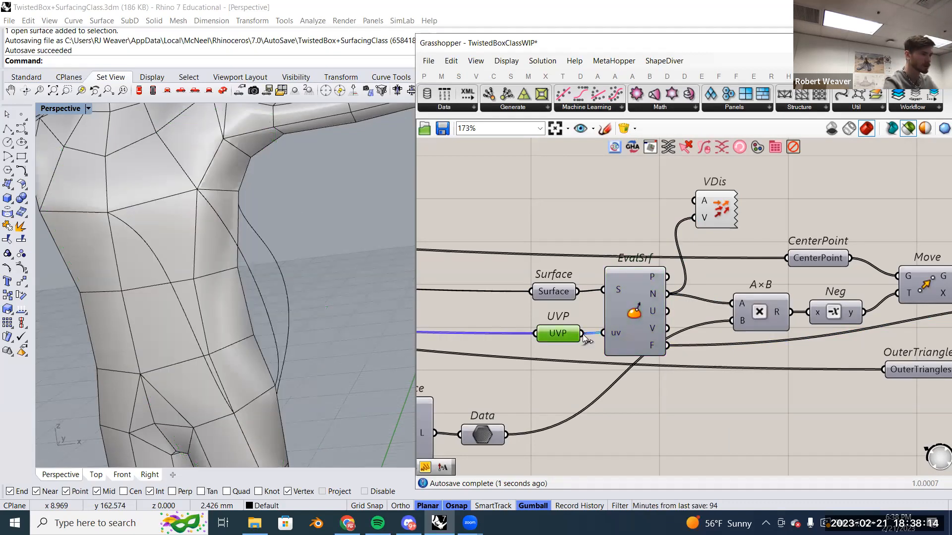
pyautogui.moveTo(654, 280); pyautogui.dragTo(705, 203)
pyautogui.click(714, 209)
pyautogui.scroll(5, 305, 289)
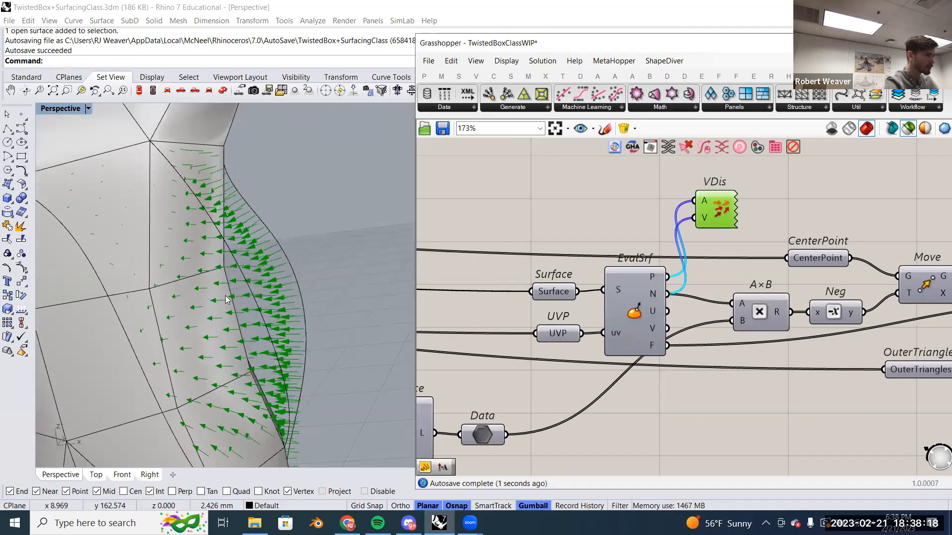
pyautogui.moveTo(306, 285); pyautogui.dragTo(254, 274, button='right')
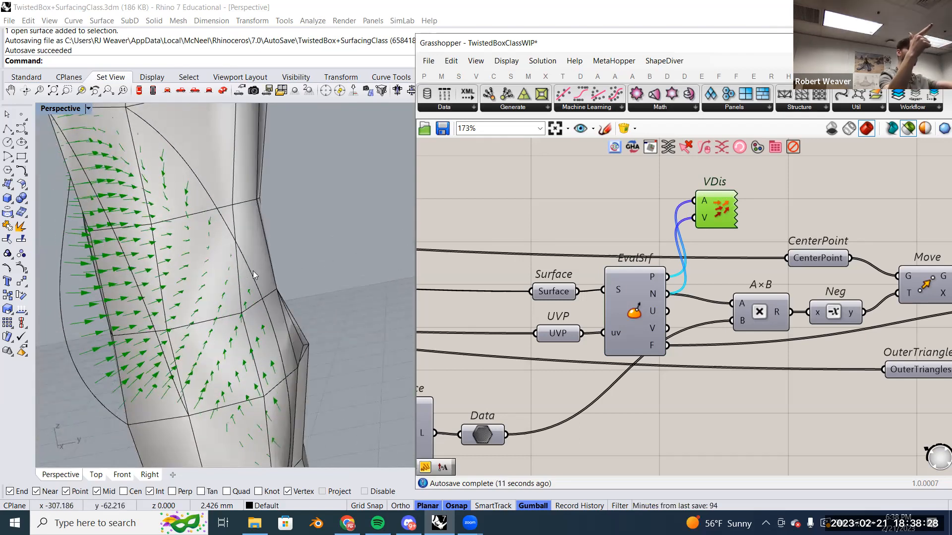
# Move a control point of the panel's side curve outward from the torso so the surface bulges, and view the updated normals.
pyautogui.moveTo(254, 275); pyautogui.dragTo(337, 303, button='right')
pyautogui.click(272, 322)
pyautogui.click(230, 269)
pyautogui.moveTo(229, 269); pyautogui.dragTo(227, 230, button='right')
pyautogui.moveTo(227, 230); pyautogui.dragTo(353, 211)
pyautogui.moveTo(353, 211); pyautogui.dragTo(376, 257, button='right')
pyautogui.scroll(-3, 172, 281)
pyautogui.scroll(-2, 182, 274)
# Shift the Negative component slightly away from A×B, and reposition Vector Display above the space between CenterPoint and Move.
pyautogui.moveTo(814, 315); pyautogui.dragTo(706, 283, button='right')
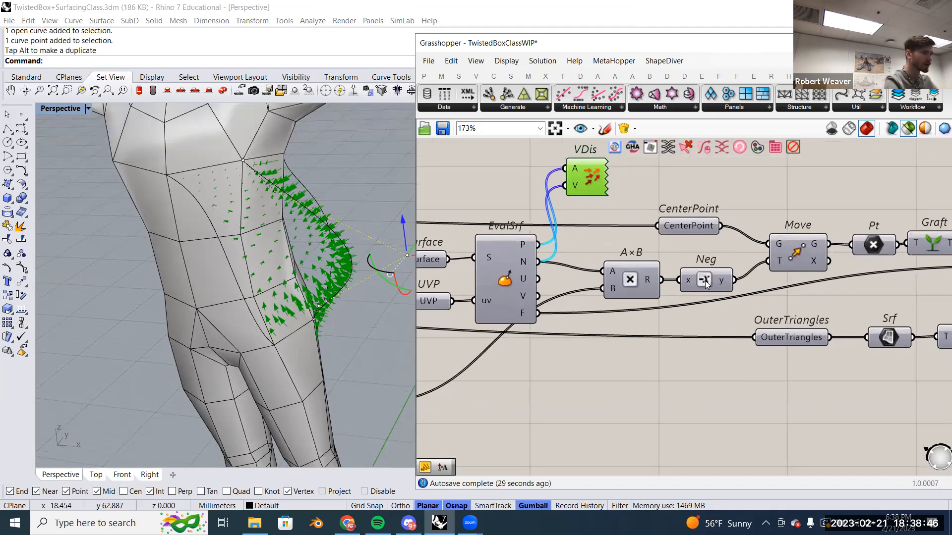
pyautogui.moveTo(708, 284); pyautogui.dragTo(720, 265)
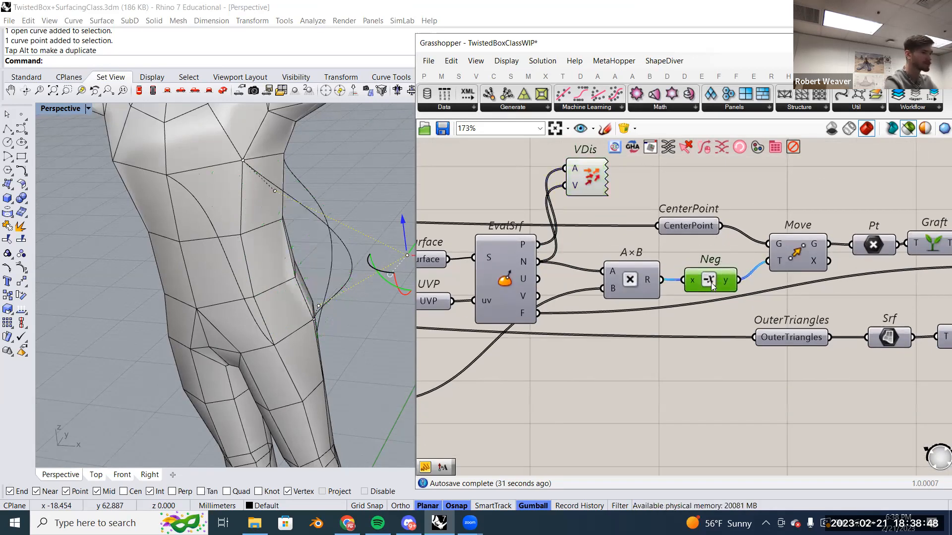
pyautogui.moveTo(578, 210); pyautogui.dragTo(565, 223, button='right')
pyautogui.moveTo(575, 195); pyautogui.dragTo(625, 187)
pyautogui.moveTo(687, 185); pyautogui.dragTo(740, 196)
# Trace the B input of A×B back through Replace and ReMap to the TextureSize domain, and return to the normals multiplication.
pyautogui.moveTo(600, 284); pyautogui.dragTo(655, 257, button='right')
pyautogui.scroll(-2, 607, 319)
pyautogui.moveTo(606, 319)
pyautogui.mouseDown(button='right')
pyautogui.moveTo(673, 289)
pyautogui.moveTo(696, 291)
pyautogui.mouseUp(button='right')
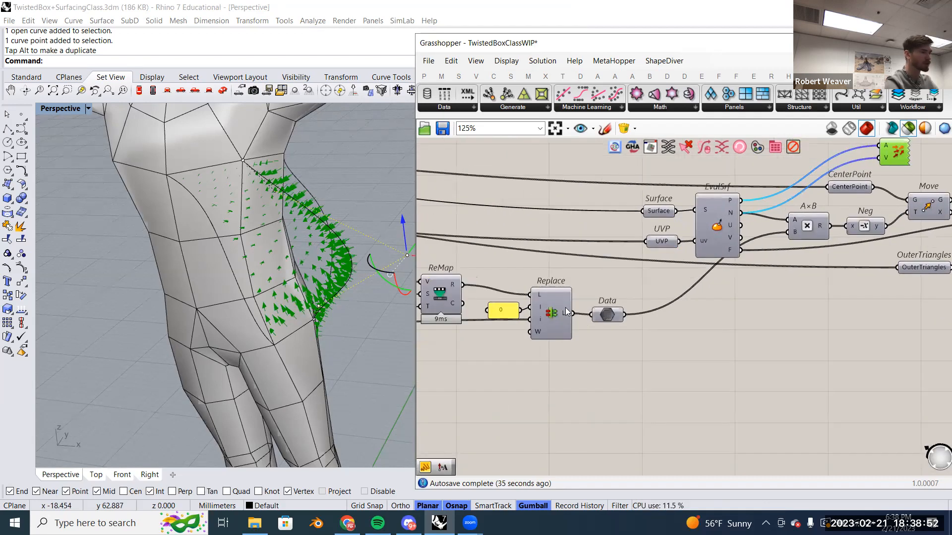
pyautogui.moveTo(554, 310); pyautogui.dragTo(677, 290, button='right')
pyautogui.moveTo(480, 393); pyautogui.dragTo(567, 358, button='right')
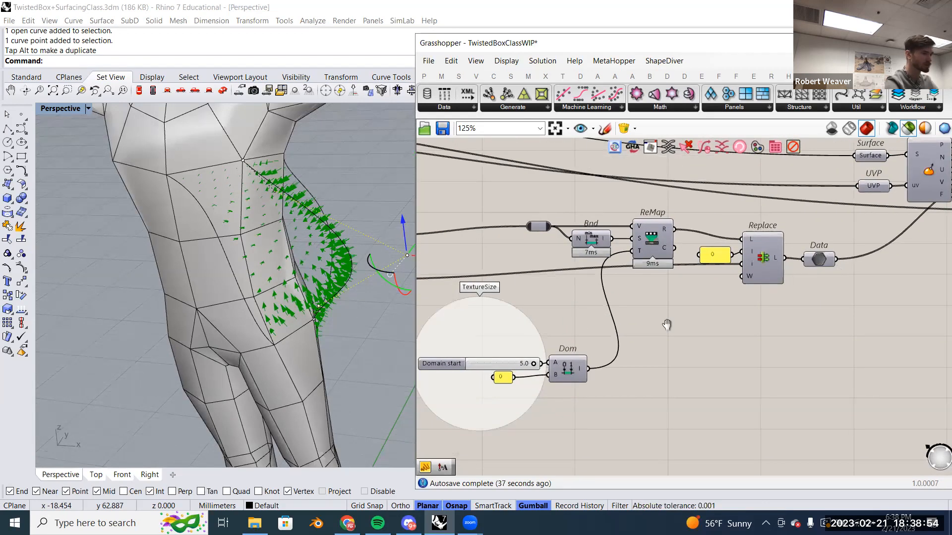
pyautogui.moveTo(666, 324); pyautogui.dragTo(429, 400, button='right')
pyautogui.scroll(3, 704, 269)
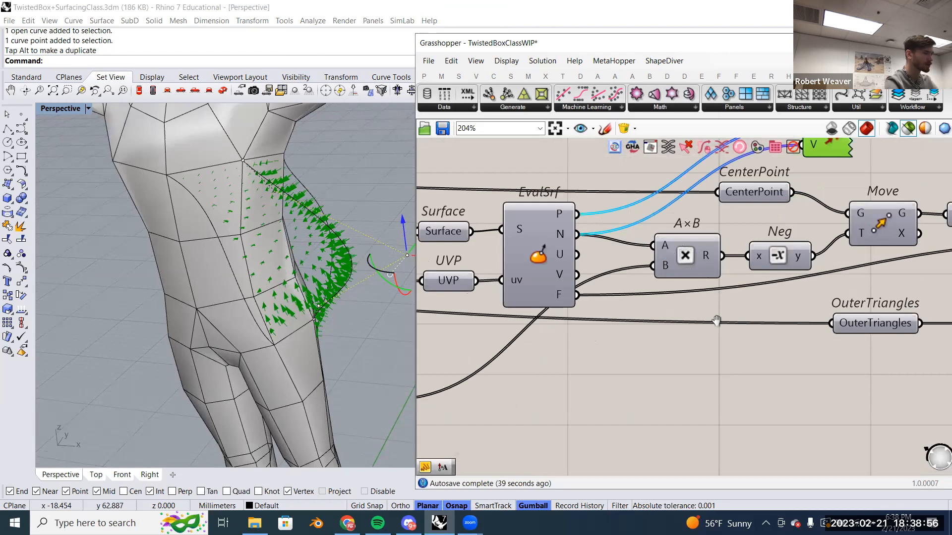
# Connect Negative's output to Vector Display's vector input in place of the raw normals, and compare the arrows with the full geometry preview.
pyautogui.moveTo(716, 320); pyautogui.dragTo(635, 418, button='right')
pyautogui.moveTo(731, 246); pyautogui.dragTo(733, 353)
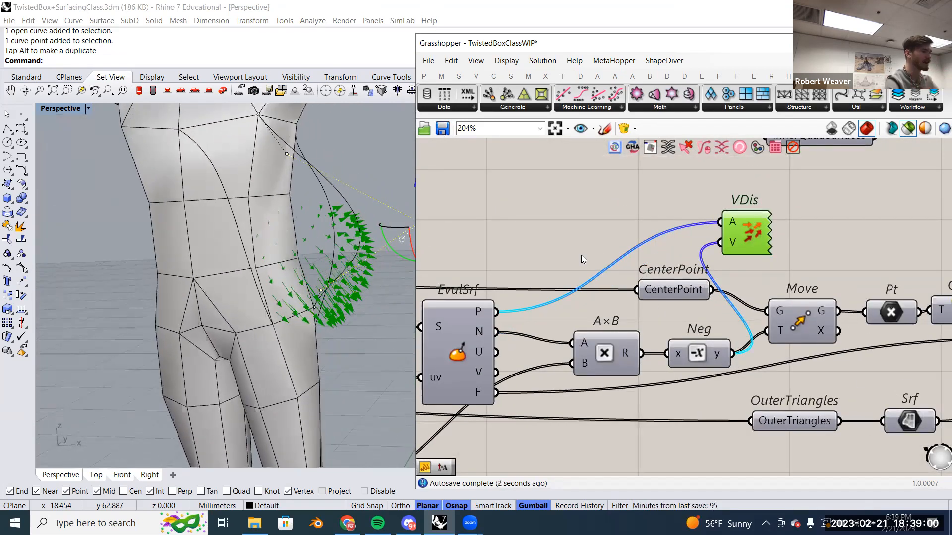
pyautogui.click(907, 129)
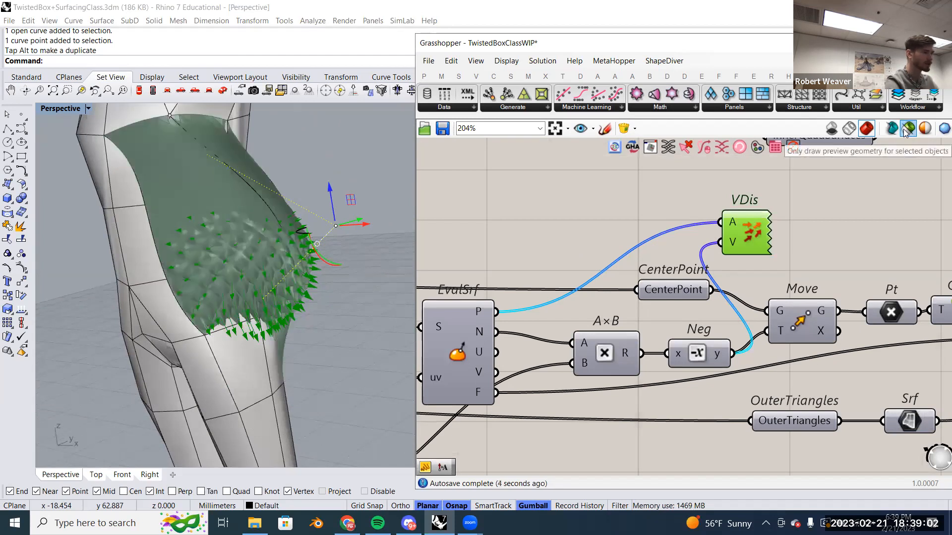
pyautogui.click(905, 133)
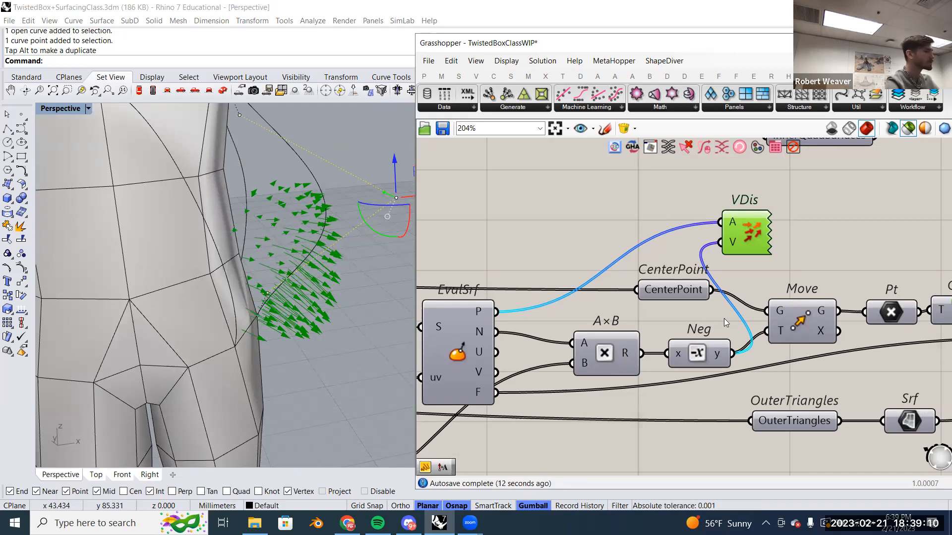
# Trace the surface division back to the Diamond component, inspect its Diamonds output, and return to Vector Display.
pyautogui.scroll(-4, 723, 318)
pyautogui.moveTo(689, 334); pyautogui.dragTo(827, 257, button='right')
pyautogui.moveTo(538, 312); pyautogui.dragTo(789, 272, button='right')
pyautogui.moveTo(463, 273); pyautogui.dragTo(774, 277, button='right')
pyautogui.moveTo(451, 235); pyautogui.dragTo(738, 380, button='right')
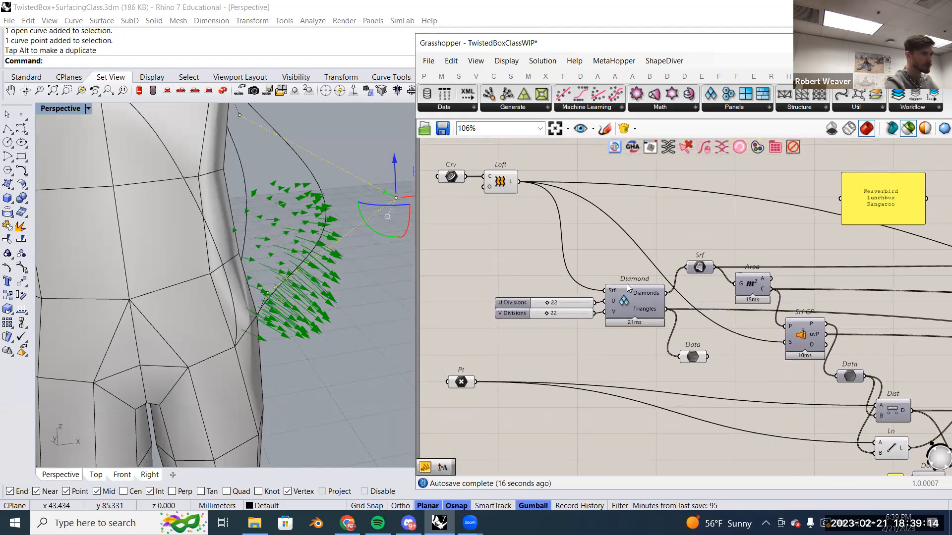
pyautogui.moveTo(633, 299)
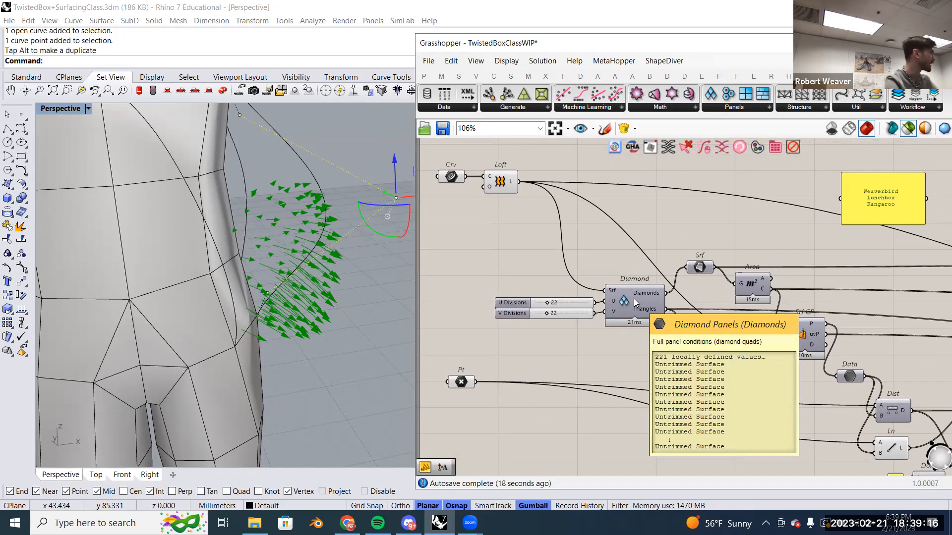
pyautogui.scroll(-4, 713, 309)
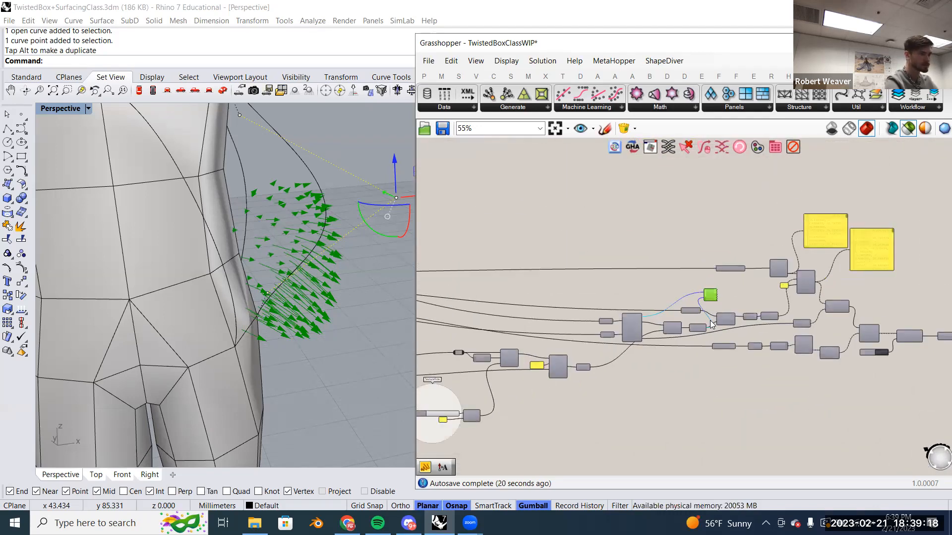
pyautogui.scroll(8, 711, 323)
pyautogui.moveTo(730, 273); pyautogui.dragTo(699, 271, button='right')
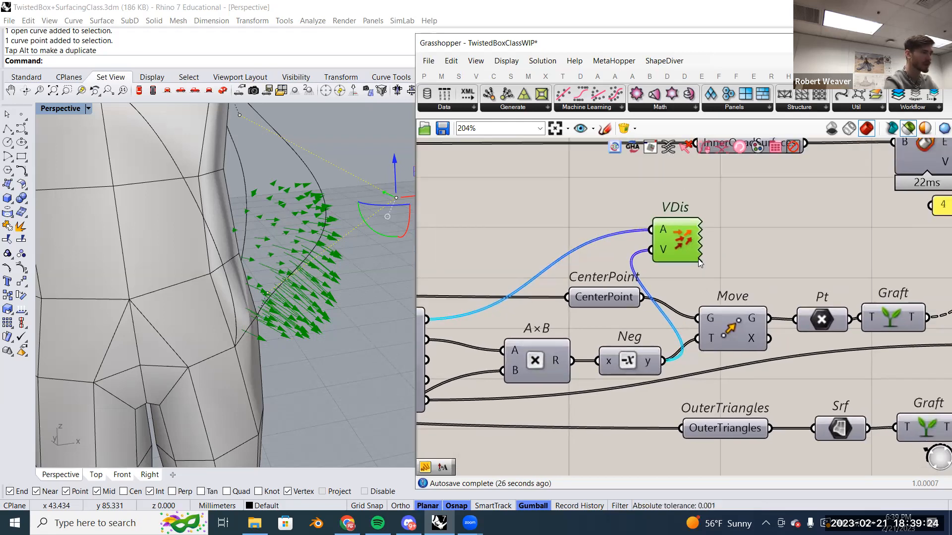
# Shift Vector Display slightly away from CenterPoint so it sits closer above the Move component.
pyautogui.scroll(-4, 688, 277)
pyautogui.moveTo(688, 277); pyautogui.dragTo(568, 289, button='right')
pyautogui.scroll(-4, 568, 290)
pyautogui.moveTo(646, 289); pyautogui.dragTo(732, 308, button='right')
pyautogui.scroll(4, 764, 336)
pyautogui.moveTo(582, 285); pyautogui.dragTo(763, 284, button='right')
pyautogui.moveTo(539, 239); pyautogui.dragTo(665, 264, button='right')
pyautogui.scroll(2, 665, 265)
pyautogui.moveTo(617, 254); pyautogui.dragTo(636, 260)
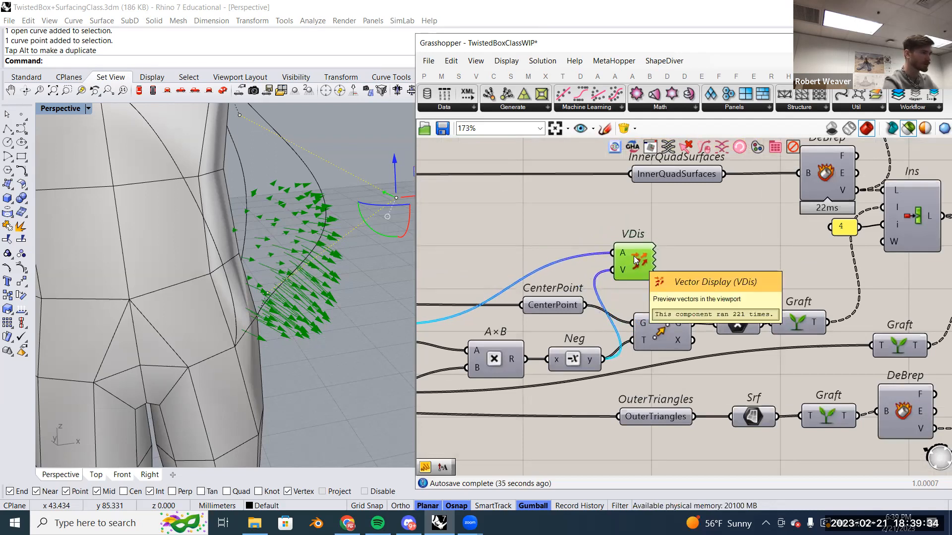
pyautogui.moveTo(719, 281); pyautogui.dragTo(649, 269, button='right')
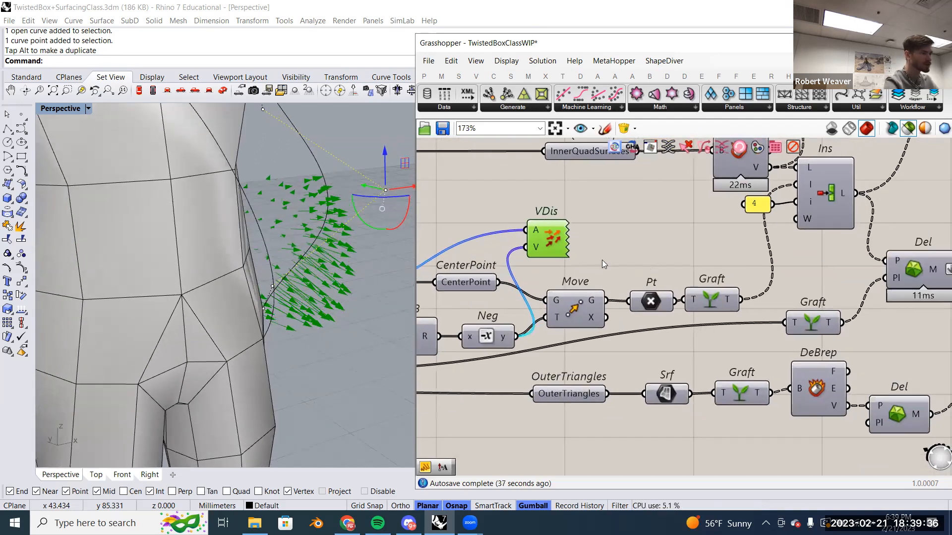
# Enable the viewport preview of the Move component and the CenterPoint parameter, discarding any bake.
pyautogui.click(597, 244)
pyautogui.rightClick(581, 309)
pyautogui.click(594, 331)
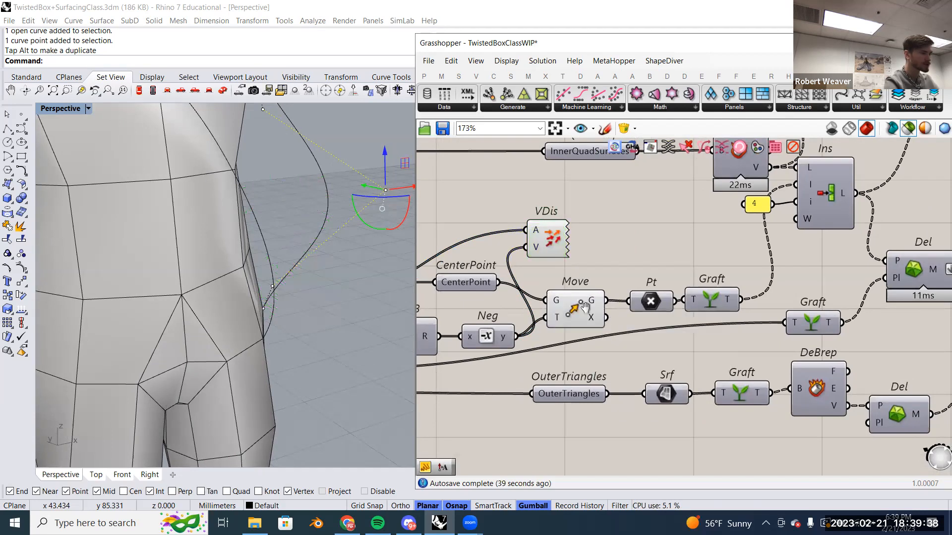
pyautogui.moveTo(495, 291); pyautogui.dragTo(626, 294, button='right')
pyautogui.rightClick(602, 284)
pyautogui.click(622, 311)
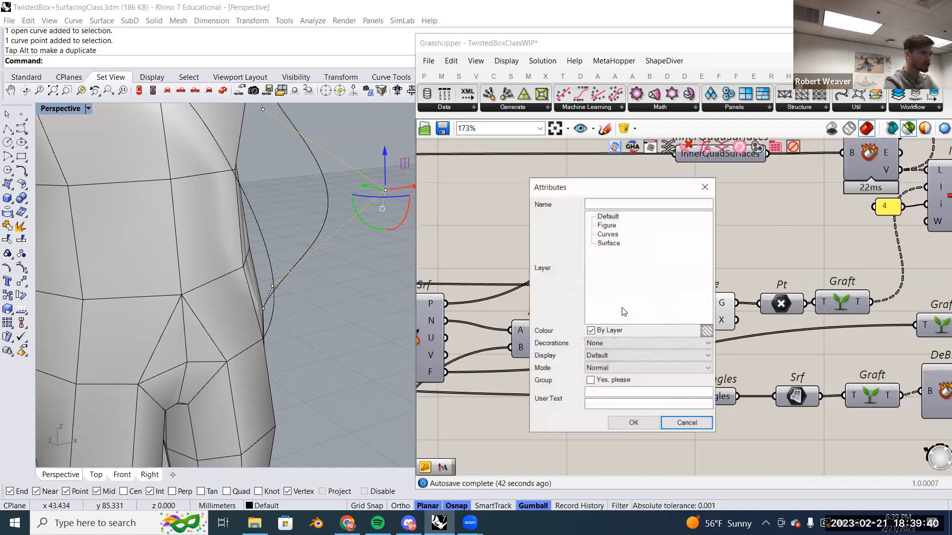
pyautogui.click(685, 424)
pyautogui.rightClick(600, 282)
pyautogui.click(613, 288)
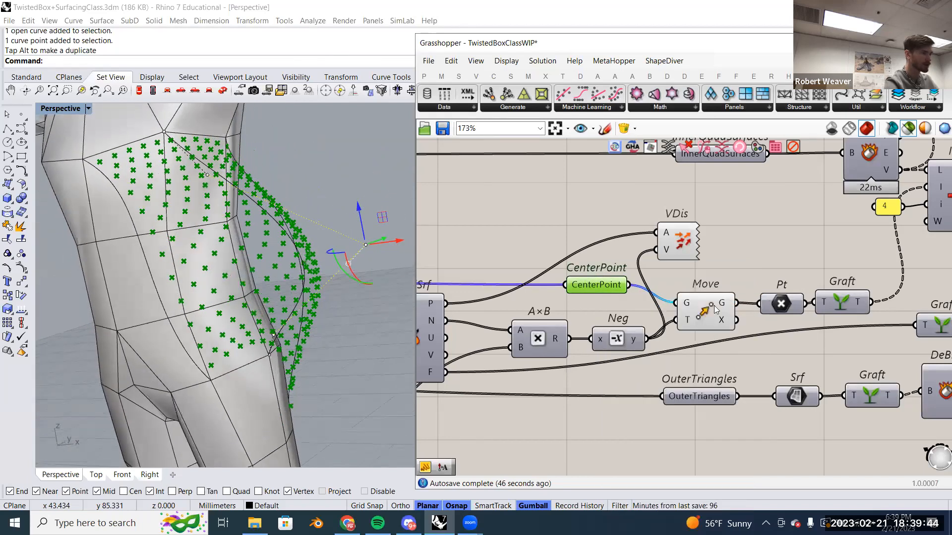
# Compare the original center points with the moved ones by alternately selecting CenterPoint and Move.
pyautogui.click(705, 312)
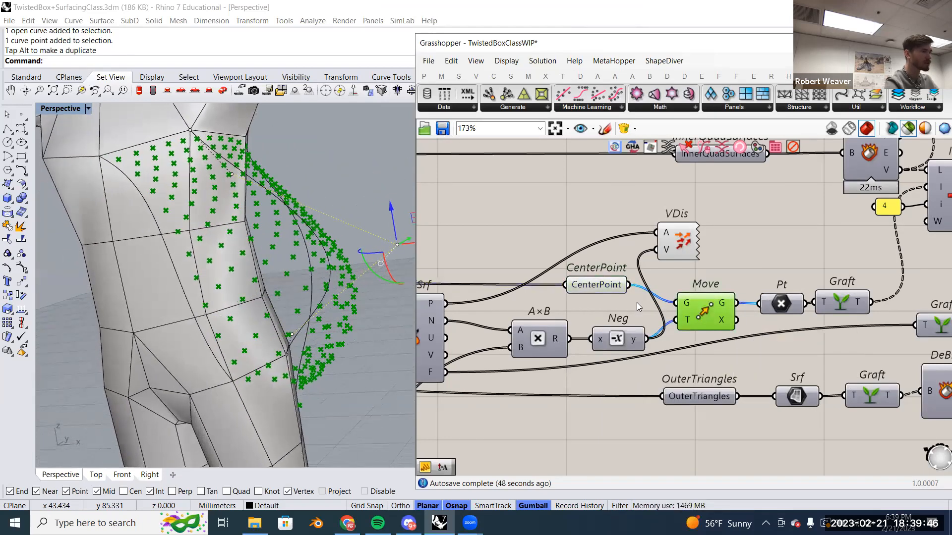
pyautogui.click(608, 288)
pyautogui.click(708, 307)
pyautogui.click(617, 289)
pyautogui.click(706, 311)
pyautogui.click(625, 295)
pyautogui.click(730, 311)
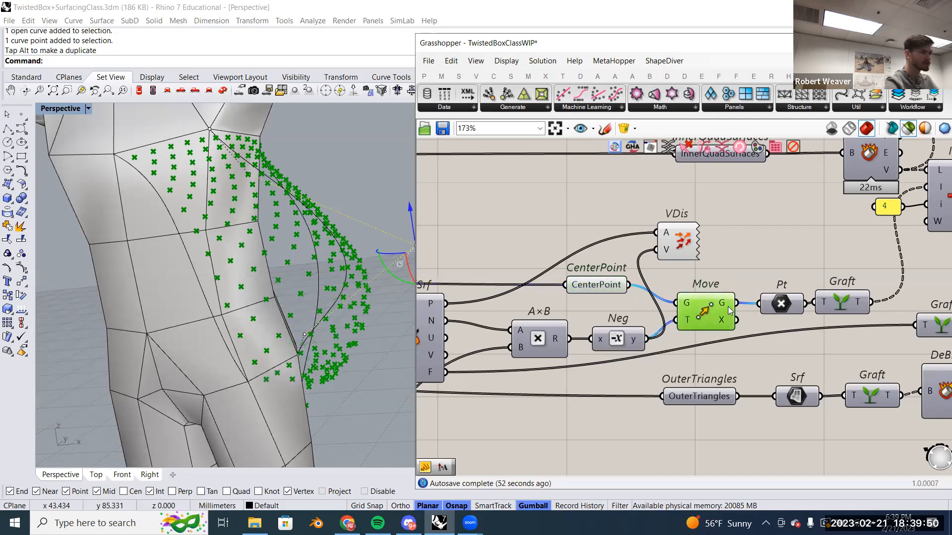
# Follow the moved points through Graft and Insert Items, and select the upper Delaunay Mesh to view its spiky panels.
pyautogui.moveTo(728, 307); pyautogui.dragTo(589, 311, button='right')
pyautogui.scroll(-1, 589, 312)
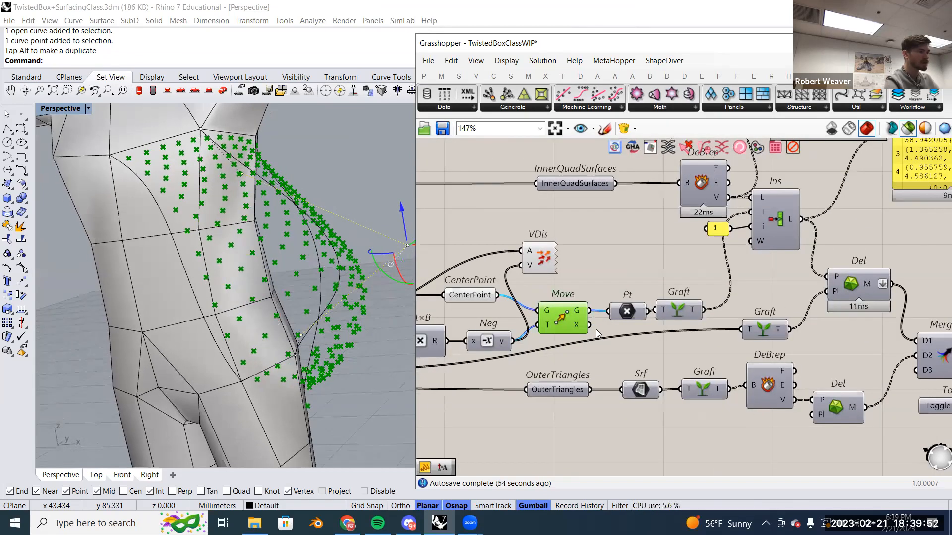
pyautogui.moveTo(631, 267); pyautogui.dragTo(568, 253, button='right')
pyautogui.click(790, 270)
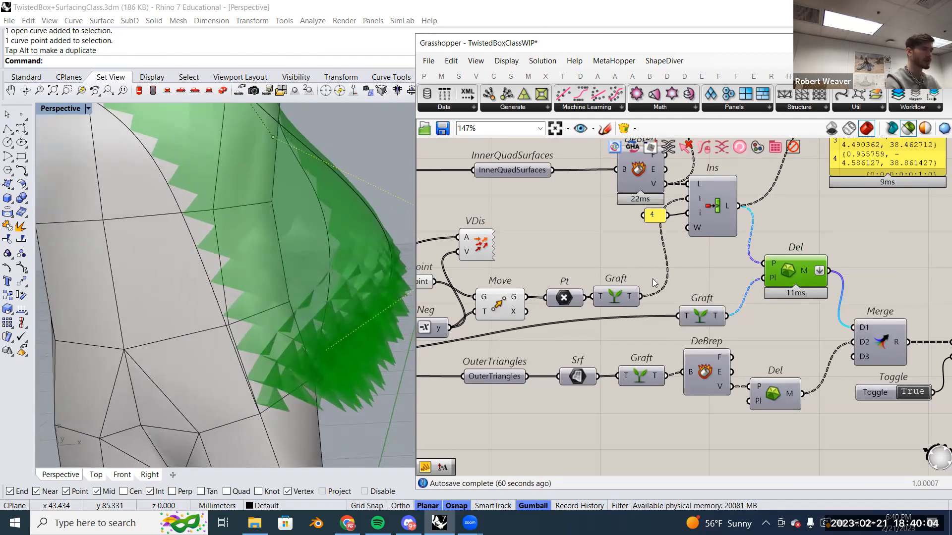
# Return to the Diamond component and examine the flat diamond surfaces held in the Surface parameter, up close on the torso.
pyautogui.moveTo(653, 282); pyautogui.dragTo(694, 284, button='right')
pyautogui.scroll(-1, 613, 288)
pyautogui.moveTo(613, 288); pyautogui.dragTo(946, 284, button='right')
pyautogui.scroll(-6, 637, 287)
pyautogui.scroll(4, 436, 272)
pyautogui.moveTo(431, 269); pyautogui.dragTo(577, 269, button='right')
pyautogui.scroll(2, 574, 268)
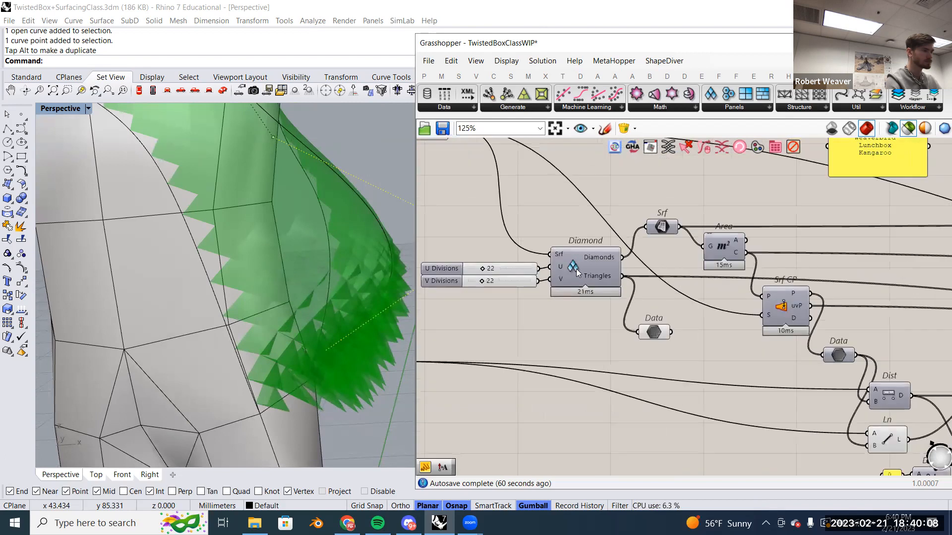
pyautogui.click(576, 269)
pyautogui.click(660, 229)
pyautogui.moveTo(292, 292); pyautogui.dragTo(250, 286, button='right')
pyautogui.scroll(-6, 254, 299)
pyautogui.scroll(3, 254, 299)
pyautogui.scroll(5, 249, 283)
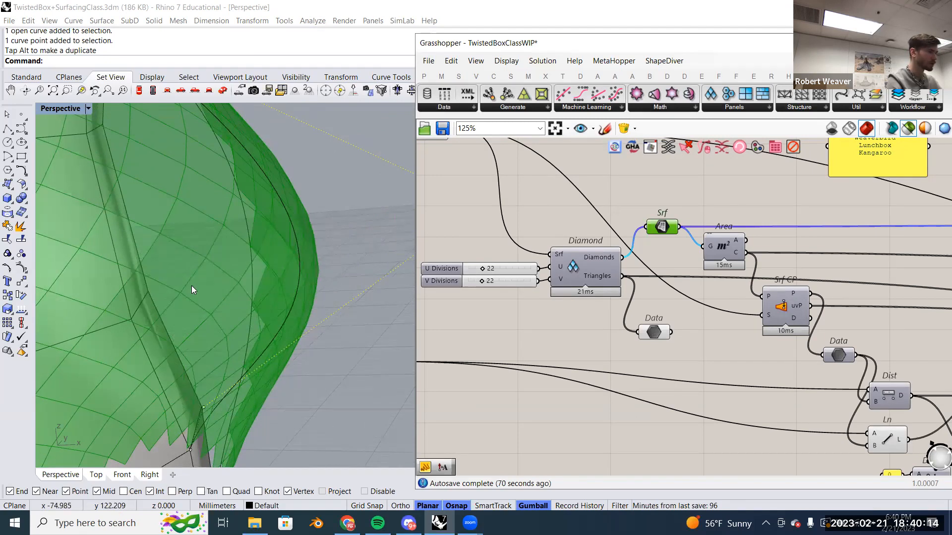
pyautogui.moveTo(229, 284); pyautogui.dragTo(239, 282, button='right')
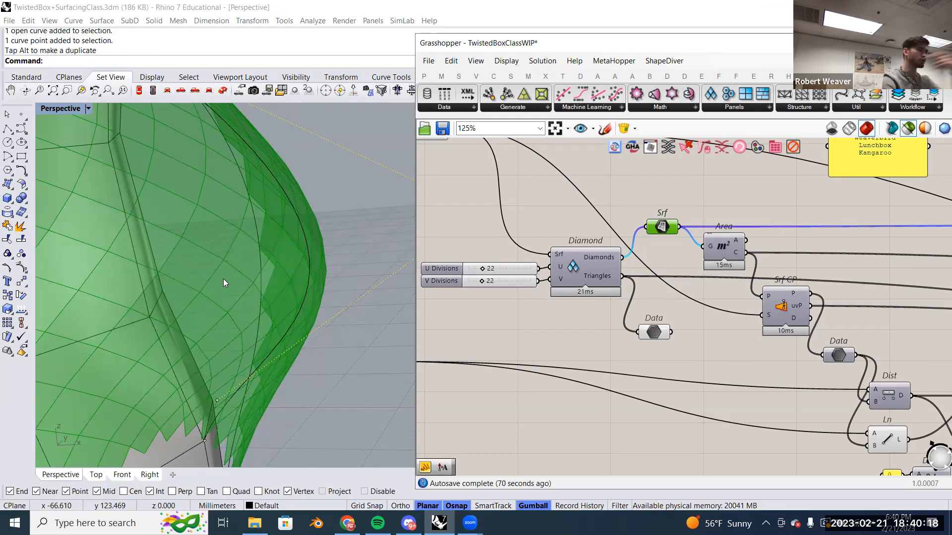
pyautogui.moveTo(223, 281); pyautogui.dragTo(231, 281, button='right')
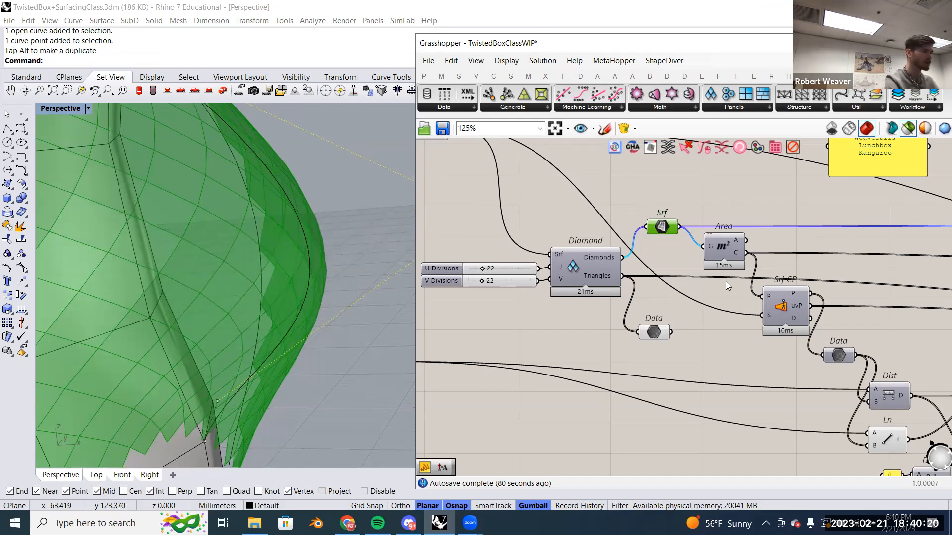
# Go back to the upper Delaunay Mesh and examine how its panels are raised from the torso surface.
pyautogui.scroll(-6, 725, 282)
pyautogui.scroll(6, 794, 263)
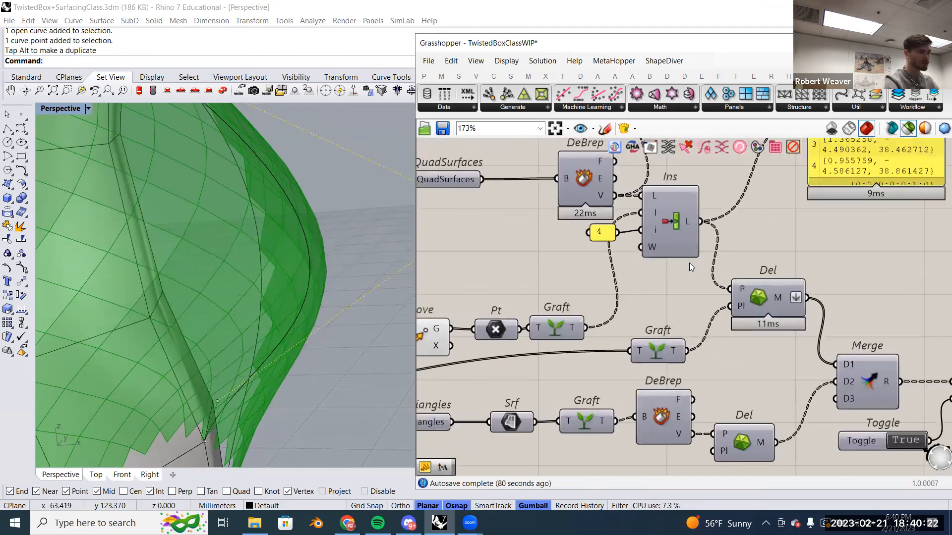
pyautogui.moveTo(704, 272); pyautogui.dragTo(718, 278, button='right')
pyautogui.click(773, 303)
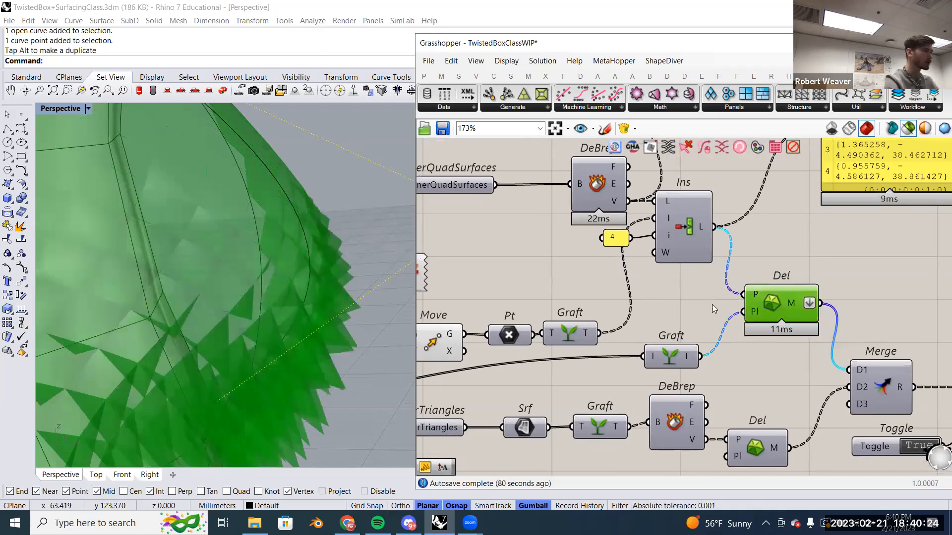
pyautogui.moveTo(213, 288); pyautogui.dragTo(111, 242, button='right')
# Show previews for all components, turning on wbJoin's mesh and turning off the smoothed mesh downstream of wbUnify.
pyautogui.click(907, 129)
pyautogui.click(834, 267)
pyautogui.moveTo(878, 315); pyautogui.dragTo(688, 269, button='right')
pyautogui.scroll(-3, 695, 276)
pyautogui.moveTo(768, 325); pyautogui.dragTo(708, 312, button='right')
pyautogui.scroll(1, 708, 312)
pyautogui.rightClick(707, 312)
pyautogui.click(722, 334)
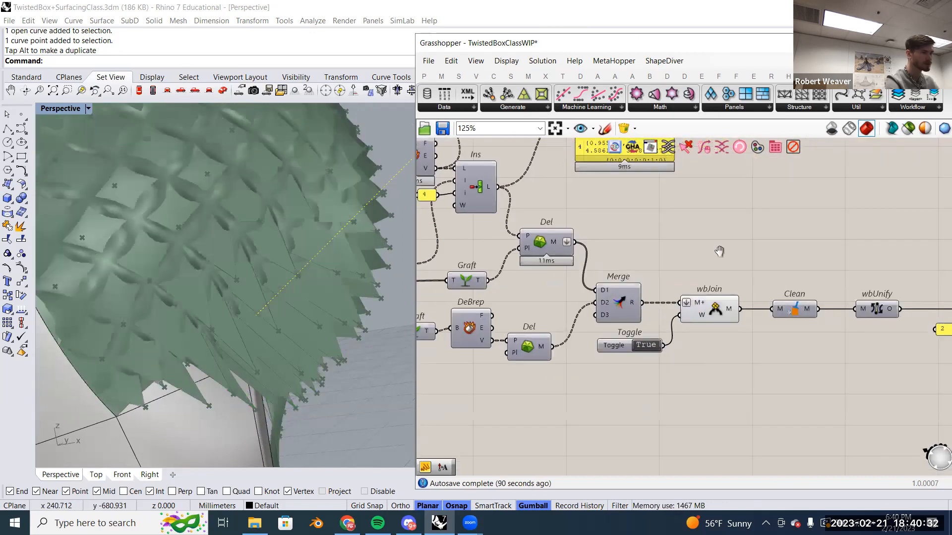
pyautogui.moveTo(719, 251); pyautogui.dragTo(557, 247, button='right')
pyautogui.rightClick(833, 316)
pyautogui.click(838, 337)
# Select Move to highlight the moved center points and examine them against the tips of the joined mesh.
pyautogui.moveTo(268, 285); pyautogui.dragTo(325, 315, button='right')
pyautogui.scroll(-4, 593, 325)
pyautogui.moveTo(466, 313); pyautogui.dragTo(776, 304, button='right')
pyautogui.scroll(5, 736, 270)
pyautogui.moveTo(766, 258); pyautogui.dragTo(714, 310, button='right')
pyautogui.scroll(1, 713, 306)
pyautogui.click(535, 346)
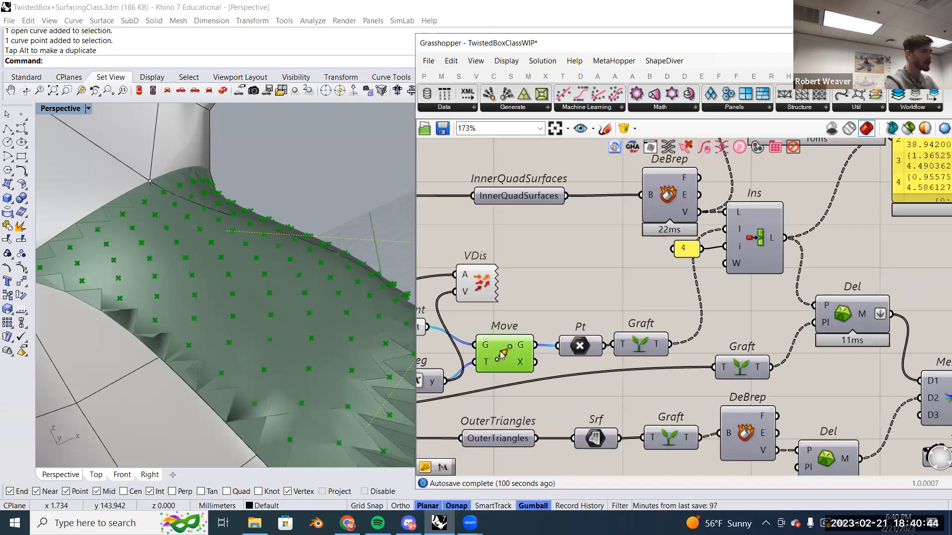
pyautogui.moveTo(503, 354); pyautogui.dragTo(328, 298, button='right')
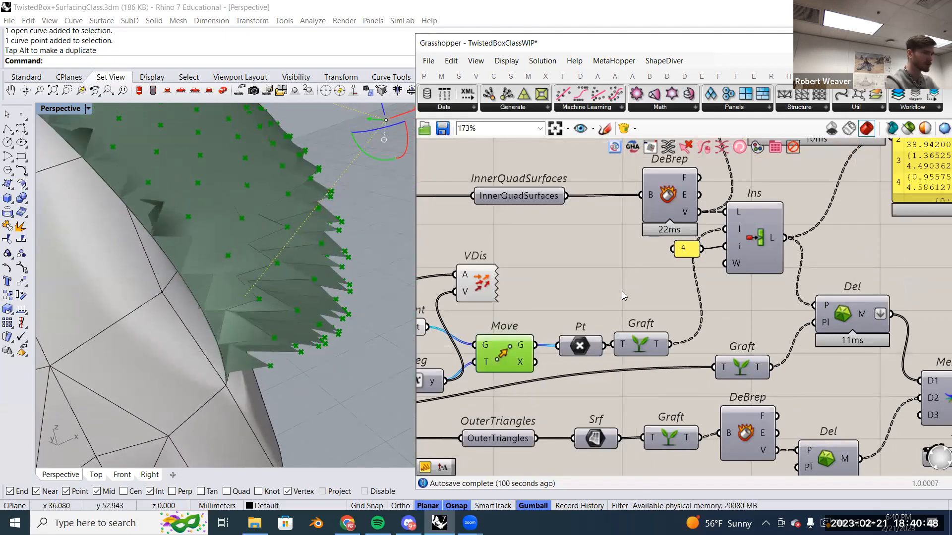
# Highlight the InnerQuadSurfaces on the torso mesh, and preview the output of the Deconstruct Brep they feed.
pyautogui.moveTo(569, 211); pyautogui.dragTo(597, 240, button='right')
pyautogui.rightClick(558, 227)
pyautogui.click(554, 226)
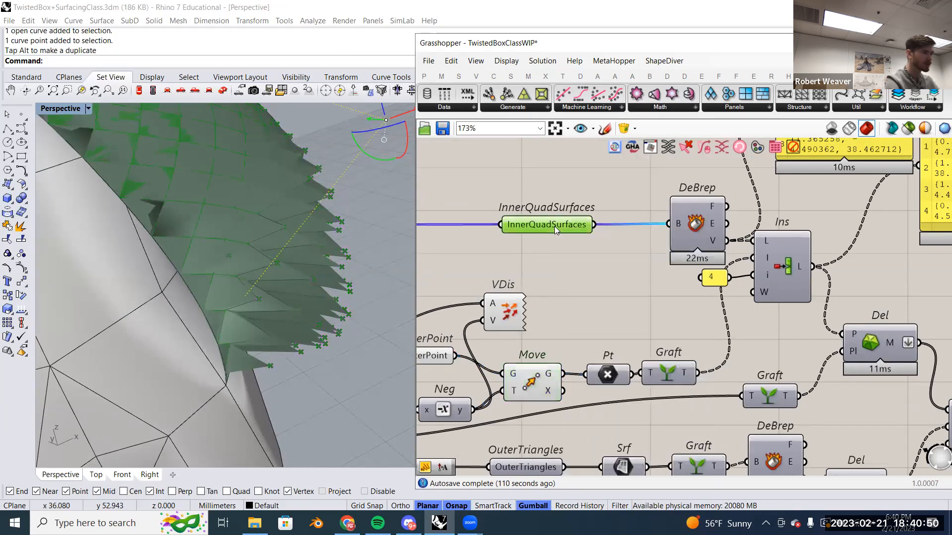
pyautogui.moveTo(554, 226)
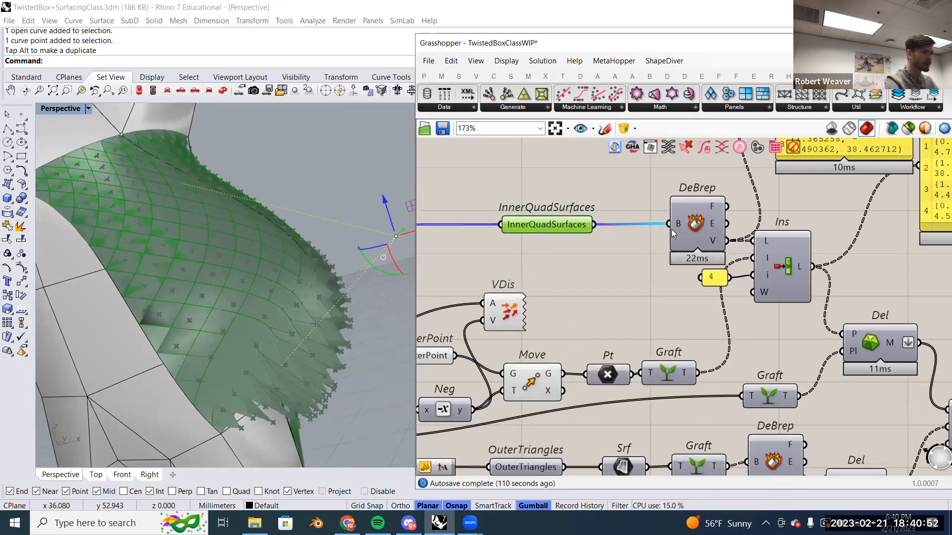
pyautogui.rightClick(699, 236)
pyautogui.click(702, 245)
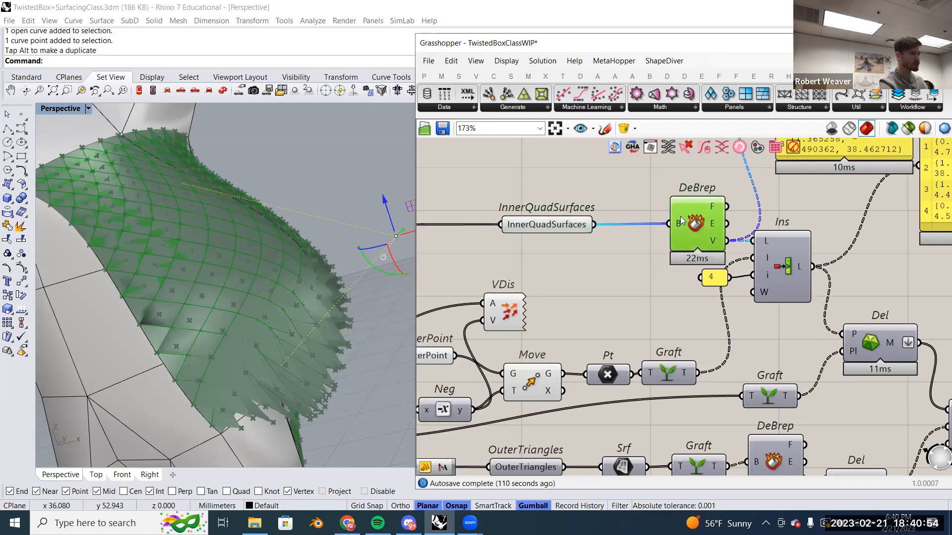
# Move Deconstruct Brep and the InnerQuadSurfaces parameter slightly closer together, and inspect the surfaces the parameter holds.
pyautogui.moveTo(701, 244); pyautogui.dragTo(682, 244)
pyautogui.click(552, 223)
pyautogui.moveTo(552, 226); pyautogui.dragTo(563, 224)
pyautogui.moveTo(562, 224)
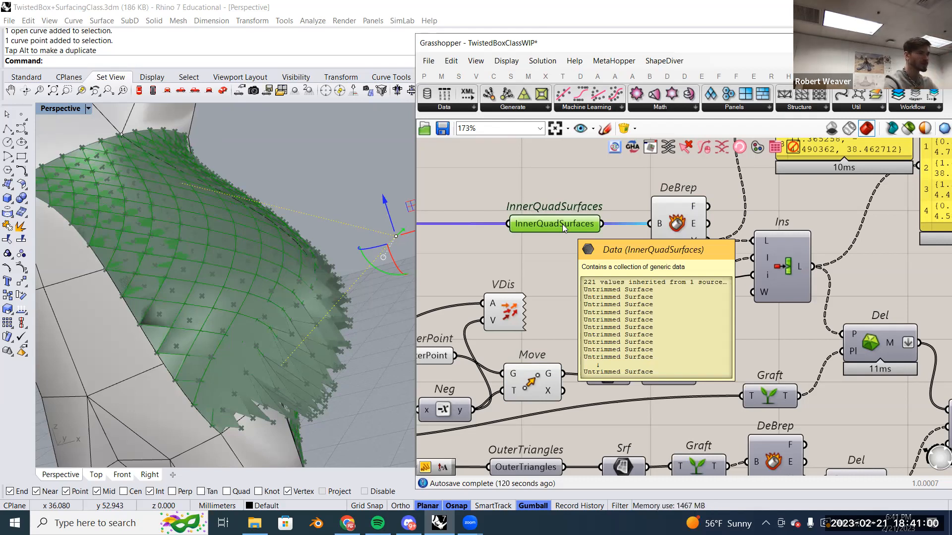
# Highlight Deconstruct Brep's corner vertices on the torso, and follow them into the Insert Items component.
pyautogui.scroll(2, 670, 224)
pyautogui.click(672, 224)
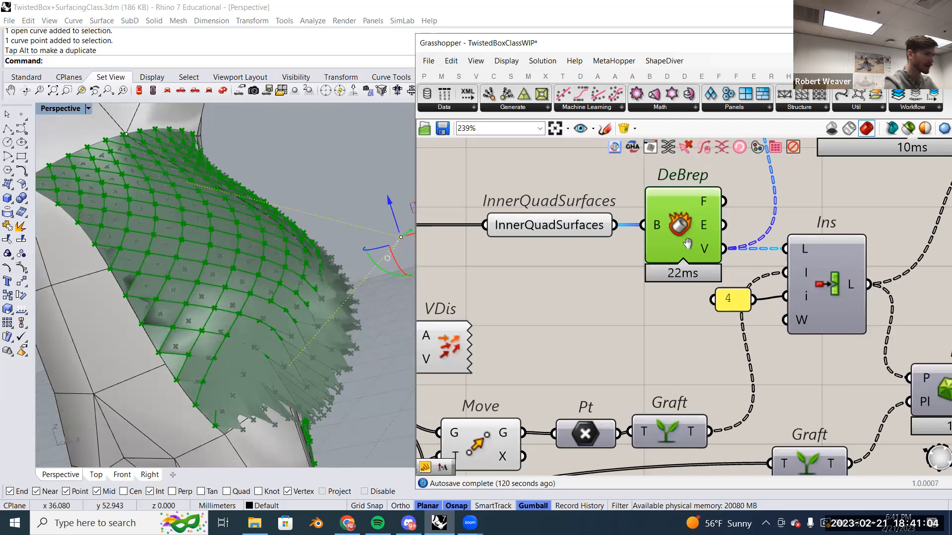
pyautogui.moveTo(687, 243); pyautogui.dragTo(618, 230, button='right')
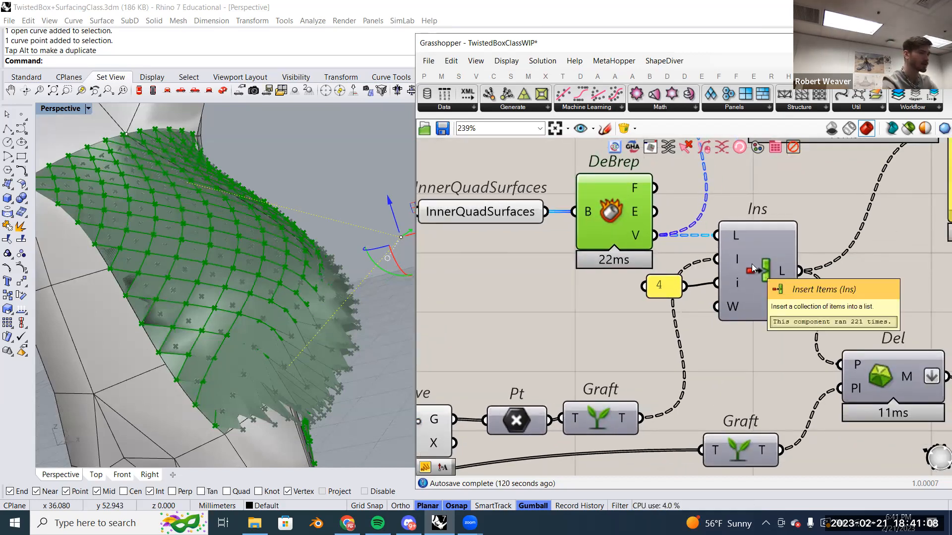
pyautogui.click(754, 268)
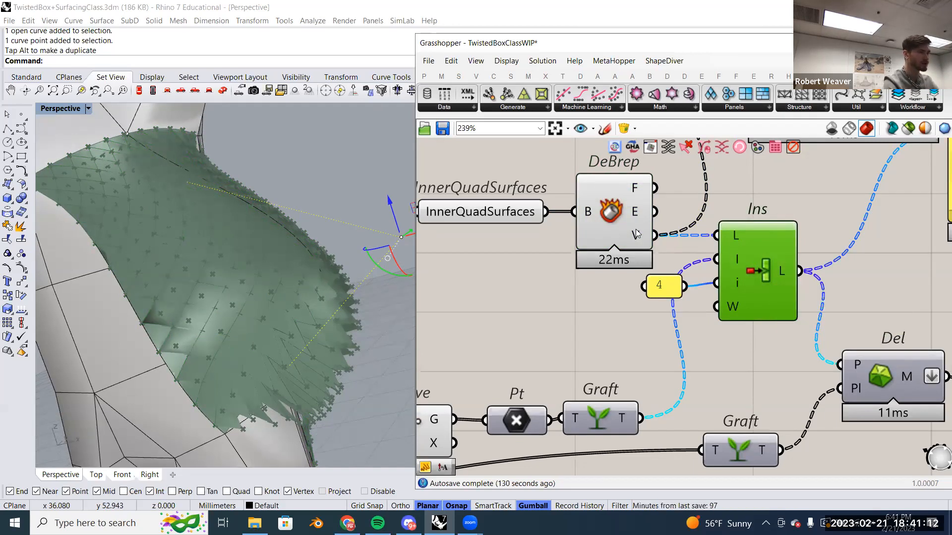
# Extend the panel listing Deconstruct Brep's vertices downward so the {0;0;1} branch can be read.
pyautogui.scroll(-3, 636, 233)
pyautogui.moveTo(636, 233); pyautogui.dragTo(555, 373, button='right')
pyautogui.scroll(3, 705, 273)
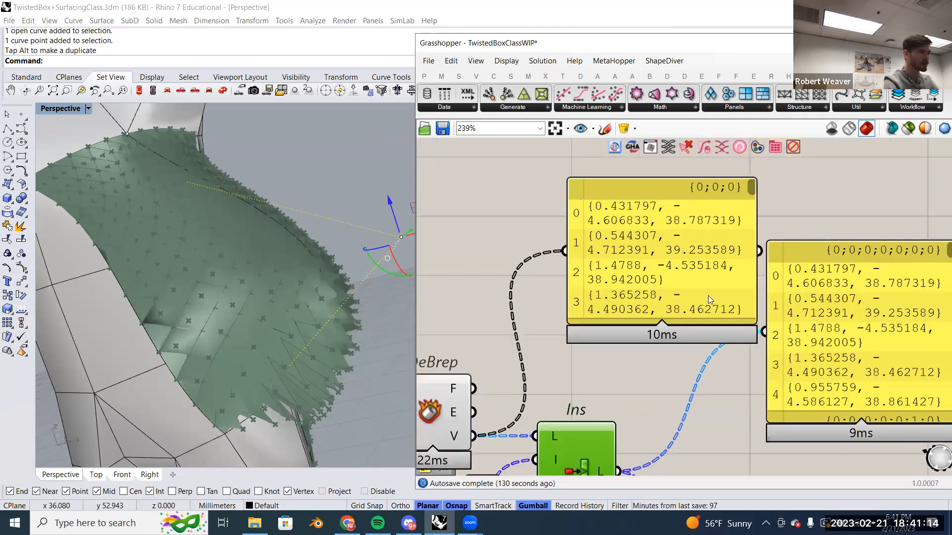
pyautogui.moveTo(699, 360); pyautogui.dragTo(697, 409)
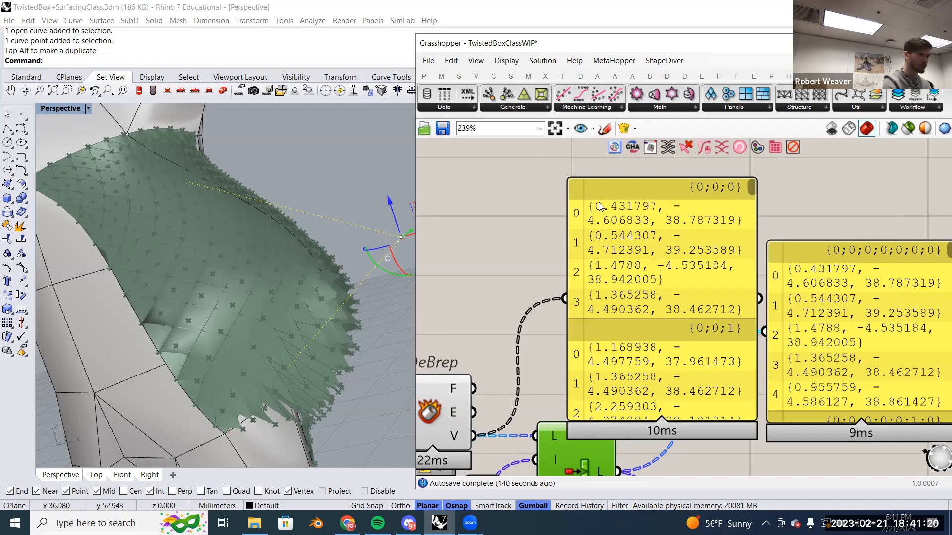
pyautogui.moveTo(752, 187)
pyautogui.mouseDown()
pyautogui.moveTo(751, 267)
pyautogui.moveTo(749, 172)
pyautogui.mouseUp()
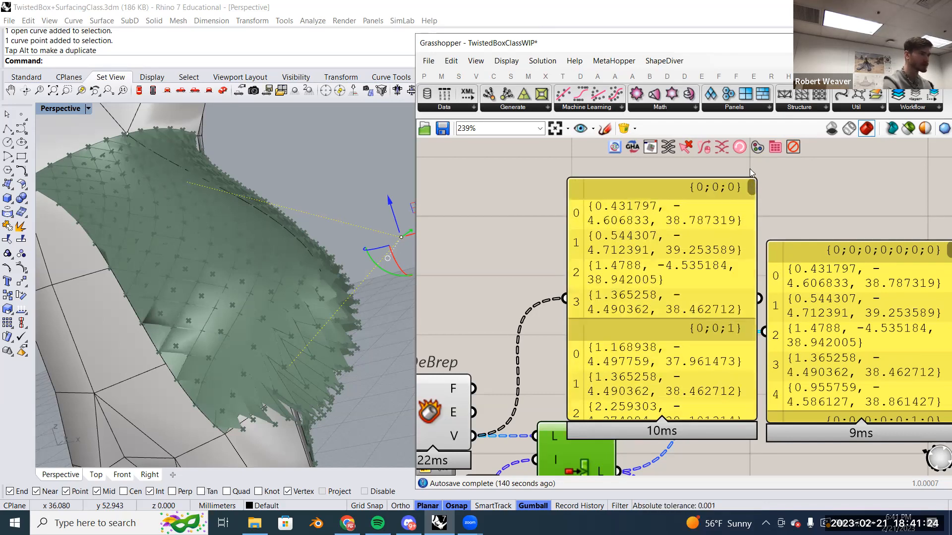
# Highlight the Insert Items component and compare the panel of Deconstruct Brep vertices with the panel of lists after insertion.
pyautogui.scroll(-1, 741, 202)
pyautogui.moveTo(762, 222); pyautogui.dragTo(771, 183, button='right')
pyautogui.moveTo(669, 311); pyautogui.dragTo(667, 228, button='right')
pyautogui.click(718, 389)
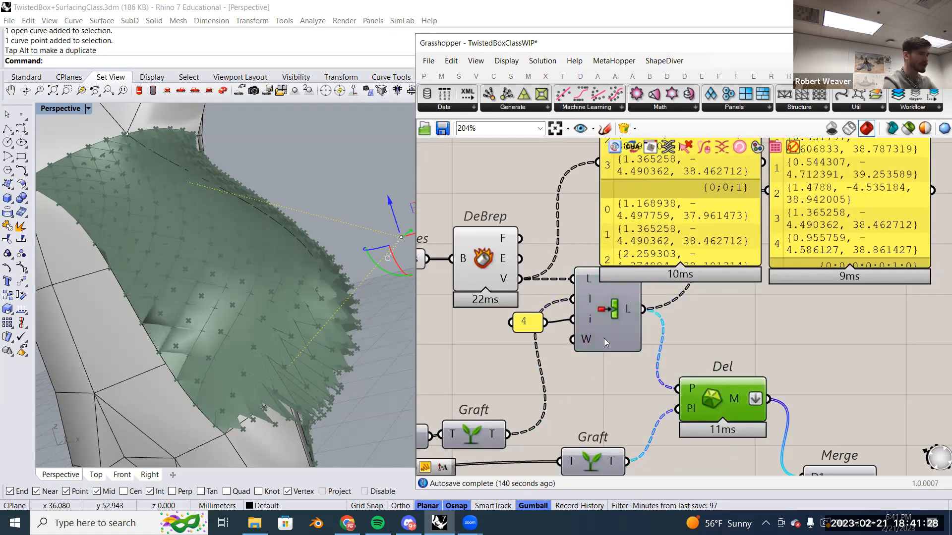
pyautogui.click(603, 315)
pyautogui.moveTo(657, 193); pyautogui.dragTo(663, 294, button='right')
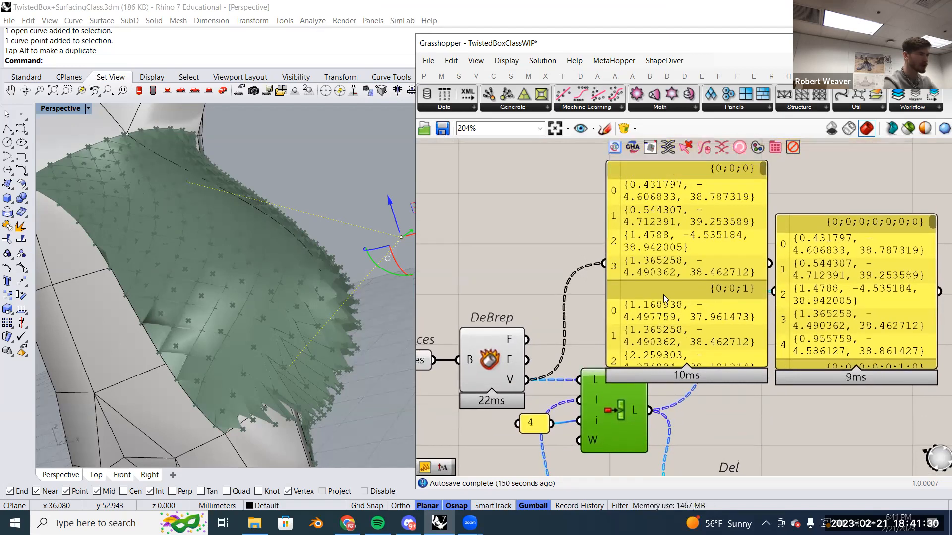
pyautogui.moveTo(755, 287); pyautogui.dragTo(728, 291, button='right')
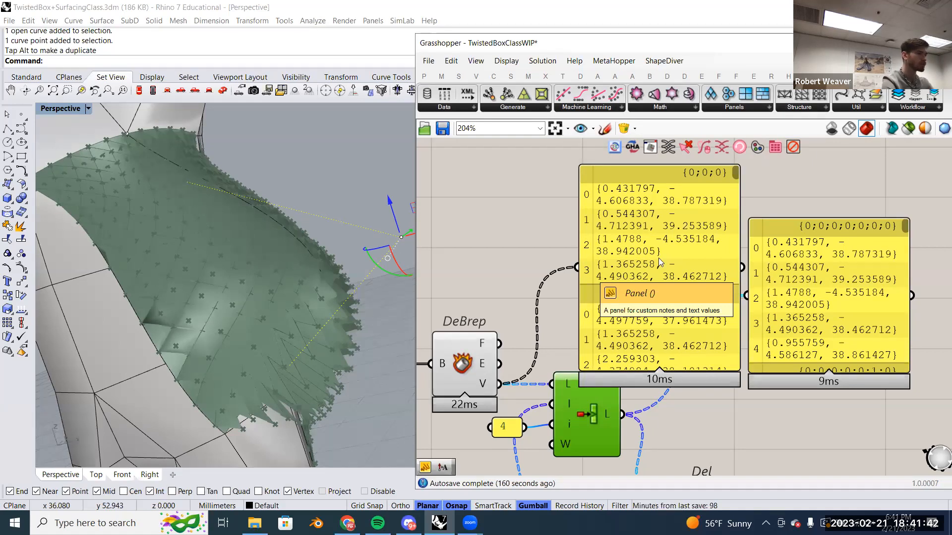
# Examine the torso preview alongside the {0;0;0} vertex branch that Deconstruct Brep sends into Insert Items.
pyautogui.scroll(-6, 585, 267)
pyautogui.scroll(4, 471, 308)
pyautogui.moveTo(471, 308); pyautogui.dragTo(613, 330, button='right')
pyautogui.scroll(5, 522, 331)
pyautogui.scroll(-9, 522, 331)
pyautogui.scroll(6, 619, 332)
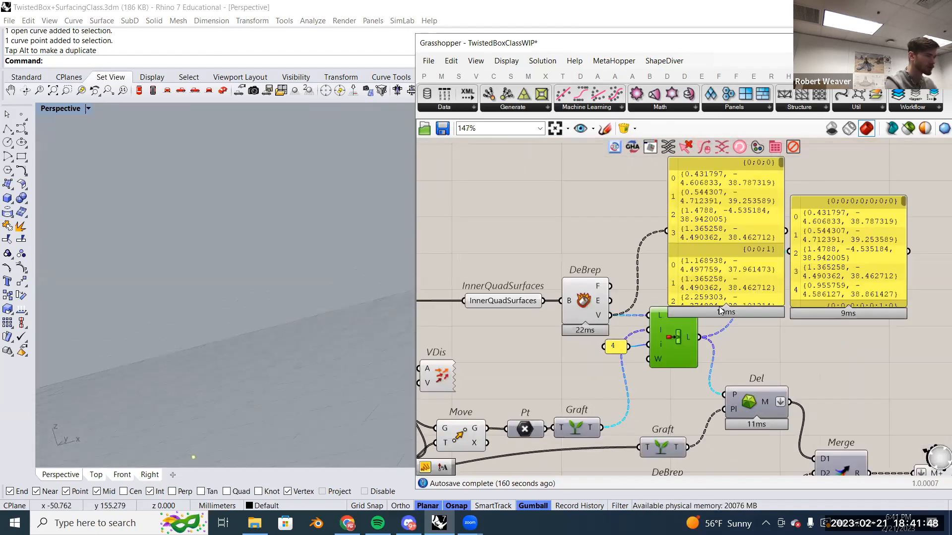
pyautogui.moveTo(745, 293); pyautogui.dragTo(700, 305, button='right')
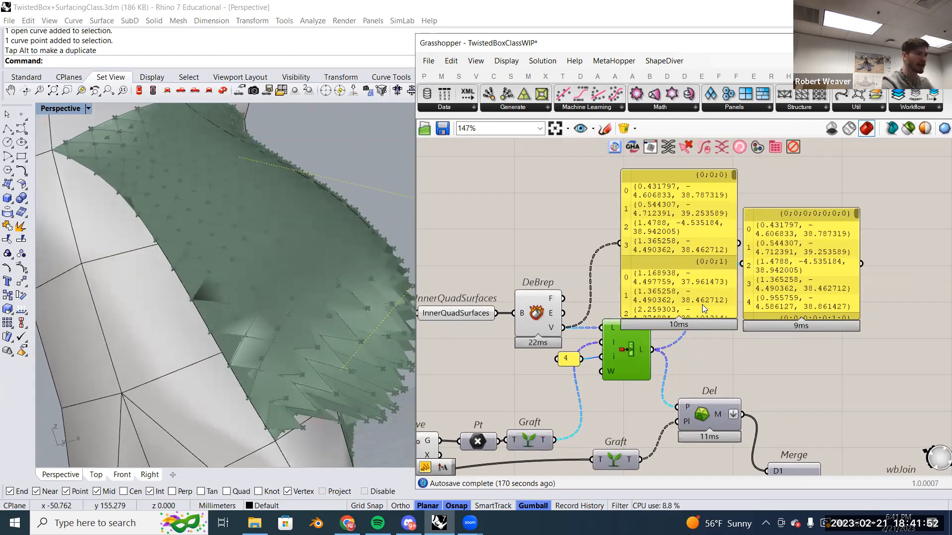
pyautogui.scroll(2, 650, 244)
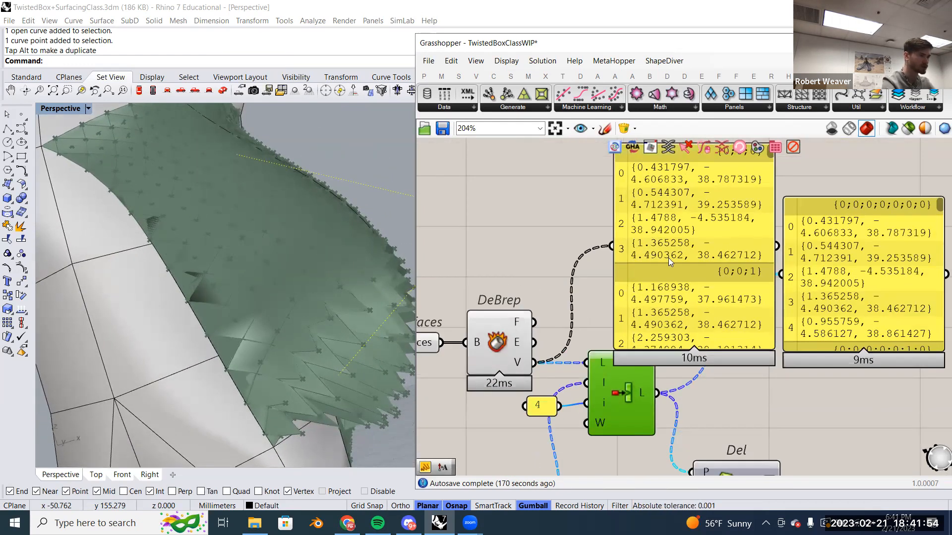
pyautogui.moveTo(673, 271); pyautogui.dragTo(614, 275, button='right')
# Move the panel listing the Insert Items output slightly up beside the vertices panel, and lengthen it downward to show its second branch.
pyautogui.moveTo(760, 295); pyautogui.dragTo(771, 254)
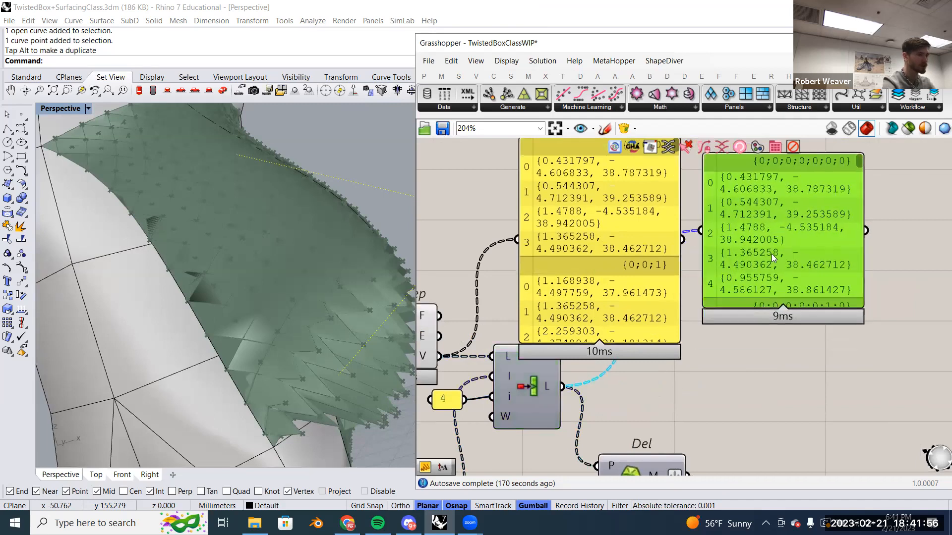
pyautogui.moveTo(739, 240); pyautogui.dragTo(738, 269, button='right')
pyautogui.moveTo(761, 261); pyautogui.dragTo(759, 254)
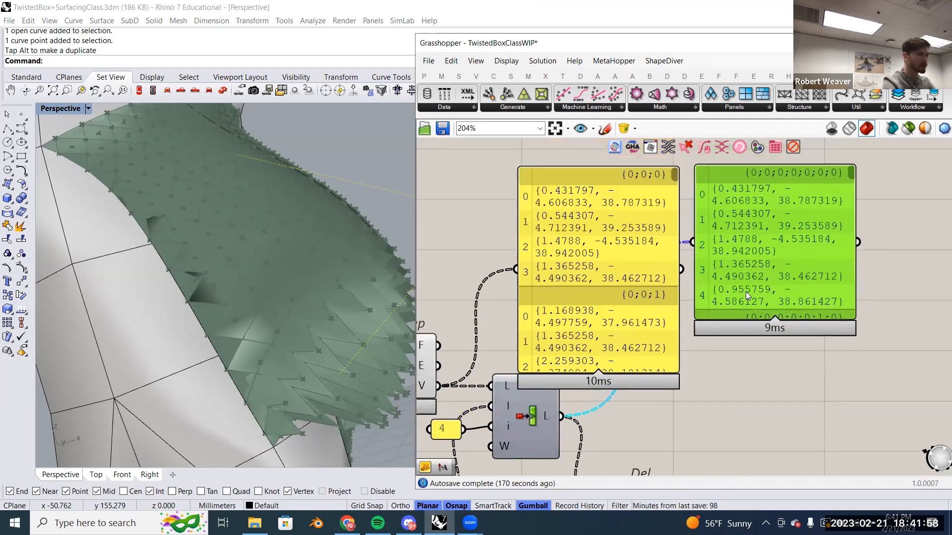
pyautogui.moveTo(637, 392); pyautogui.dragTo(720, 346, button='right')
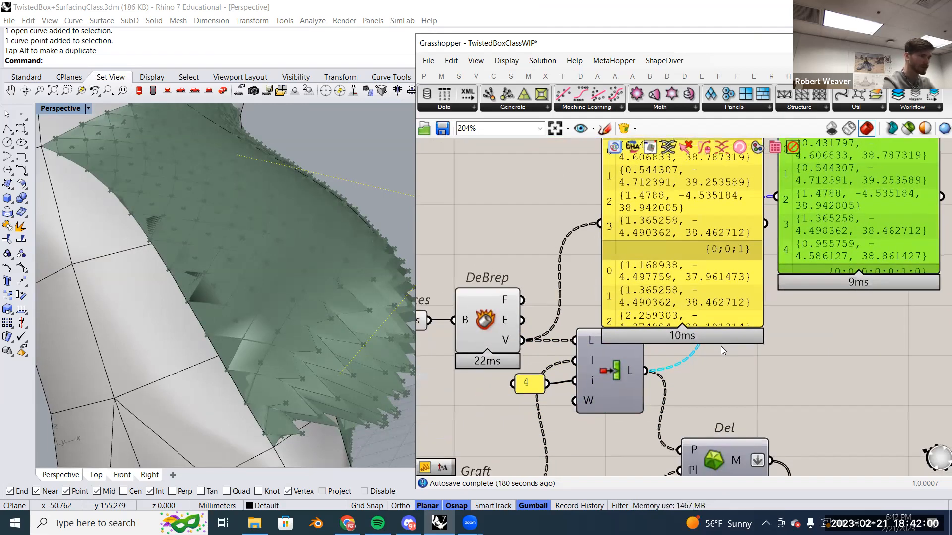
pyautogui.scroll(-1, 756, 324)
pyautogui.moveTo(888, 280); pyautogui.dragTo(888, 367)
pyautogui.moveTo(908, 159); pyautogui.dragTo(908, 158)
# Inspect the list structure output by Insert Items, and follow it into the Delaunay Mesh component for the quad panels.
pyautogui.moveTo(675, 373); pyautogui.dragTo(691, 259, button='right')
pyautogui.moveTo(666, 254)
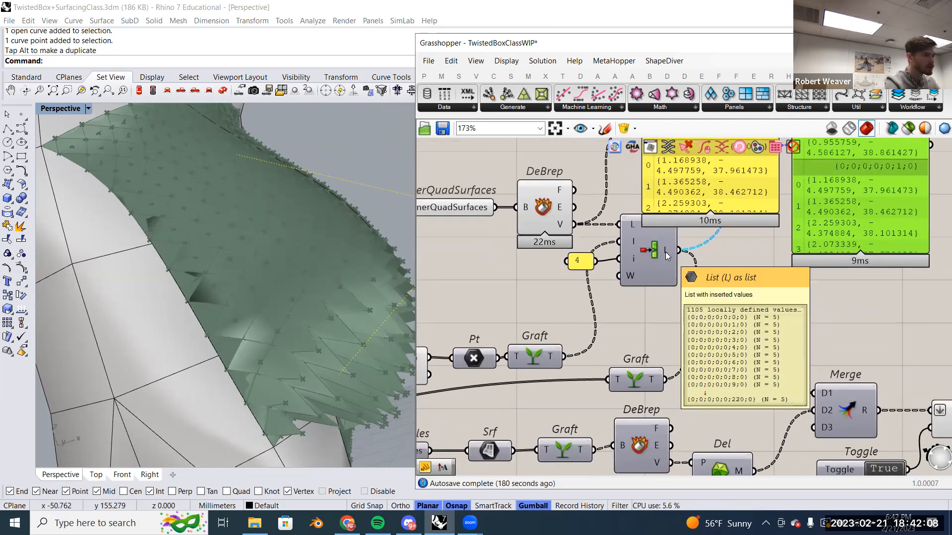
pyautogui.moveTo(732, 322); pyautogui.dragTo(722, 294, button='right')
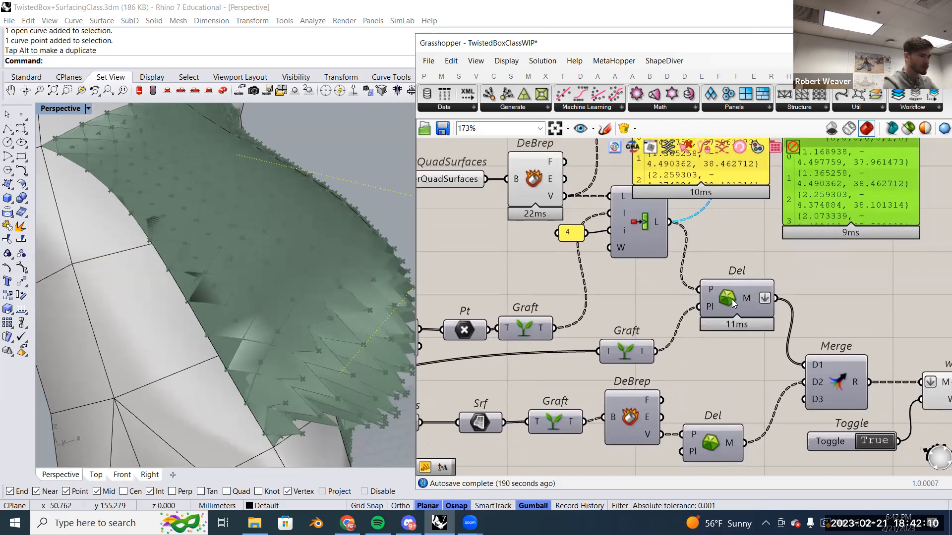
pyautogui.click(731, 299)
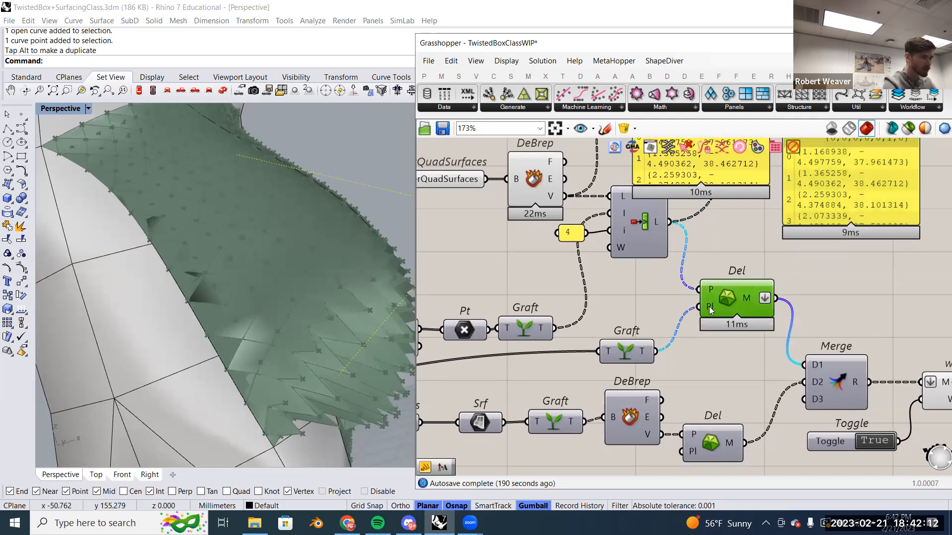
# Trace the Delaunay Mesh plane input back to Evaluate Surface, and preview that component's frames on the torso.
pyautogui.scroll(-3, 708, 306)
pyautogui.moveTo(594, 359); pyautogui.dragTo(776, 324, button='right')
pyautogui.moveTo(571, 323); pyautogui.dragTo(691, 321, button='right')
pyautogui.scroll(3, 659, 314)
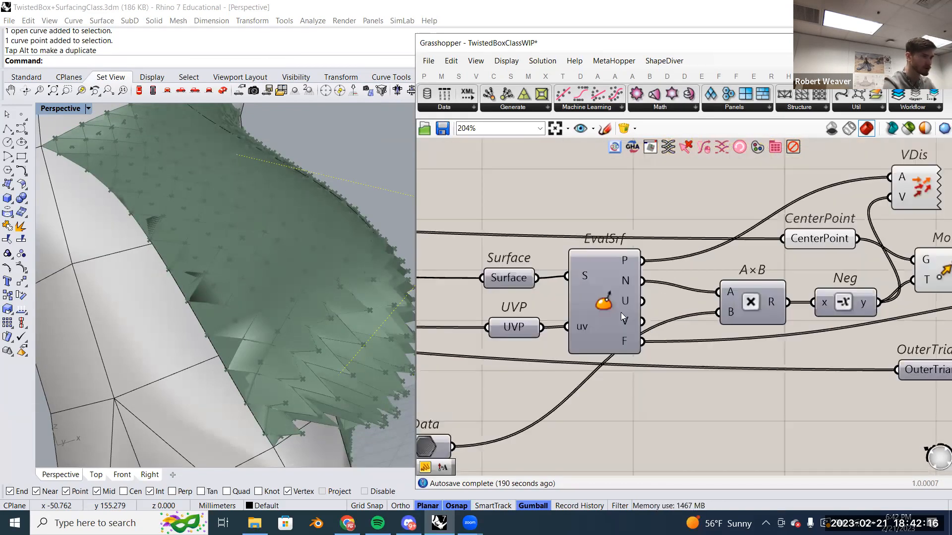
pyautogui.click(597, 299)
pyautogui.scroll(-3, 729, 328)
pyautogui.moveTo(861, 327); pyautogui.dragTo(699, 342, button='right')
pyautogui.scroll(-1, 699, 342)
pyautogui.moveTo(856, 397); pyautogui.dragTo(674, 339, button='right')
pyautogui.scroll(-3, 624, 277)
pyautogui.scroll(2, 661, 268)
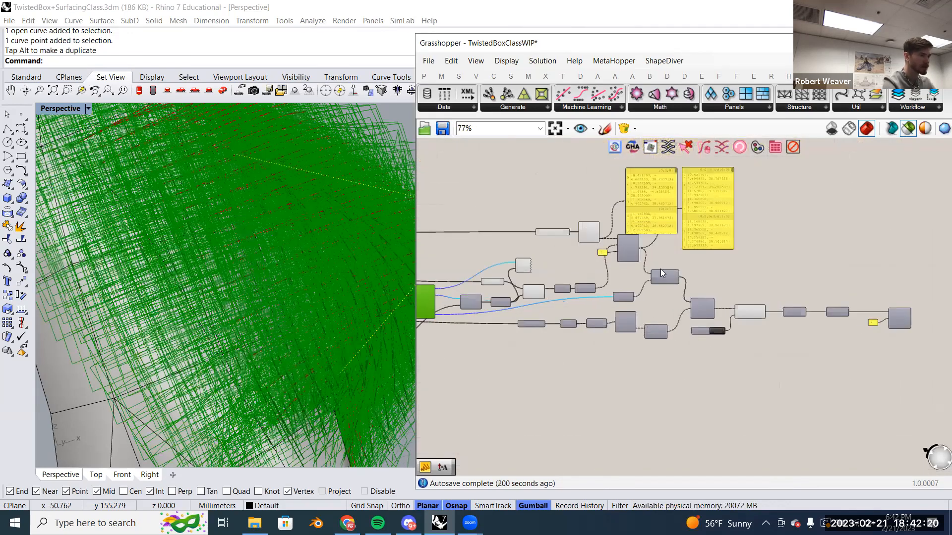
# Highlight the quad panels' Delaunay Mesh component to examine the spiky mesh on the torso.
pyautogui.scroll(3, 660, 269)
pyautogui.click(664, 263)
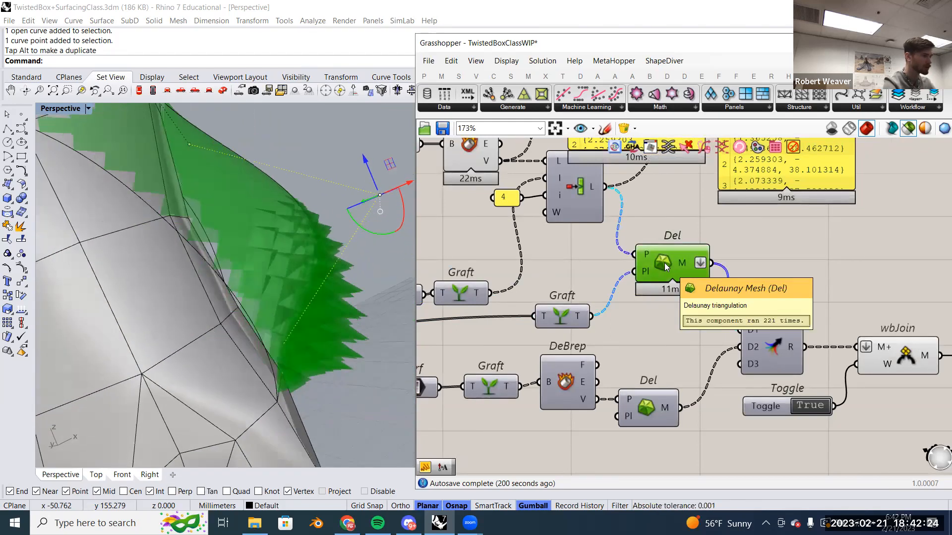
pyautogui.moveTo(705, 332); pyautogui.dragTo(687, 306, button='right')
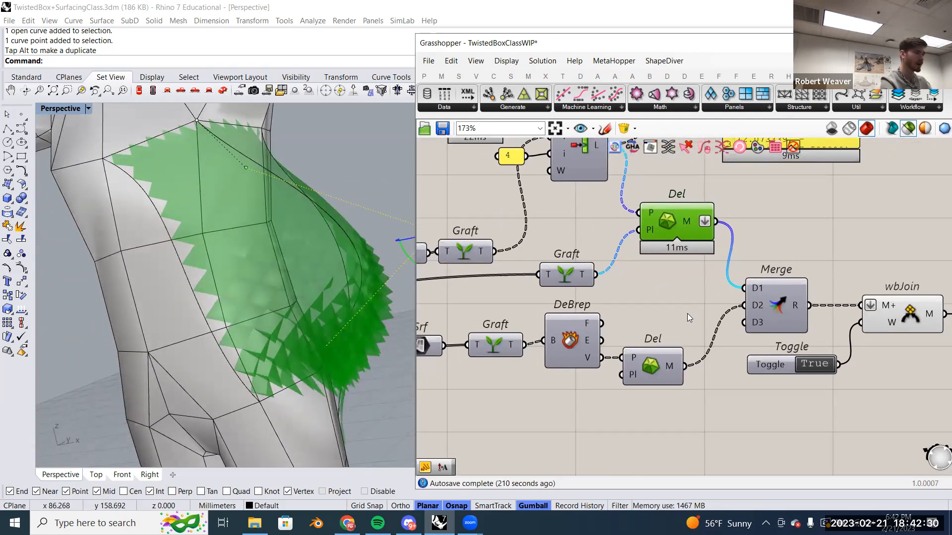
pyautogui.moveTo(676, 263); pyautogui.dragTo(696, 266, button='right')
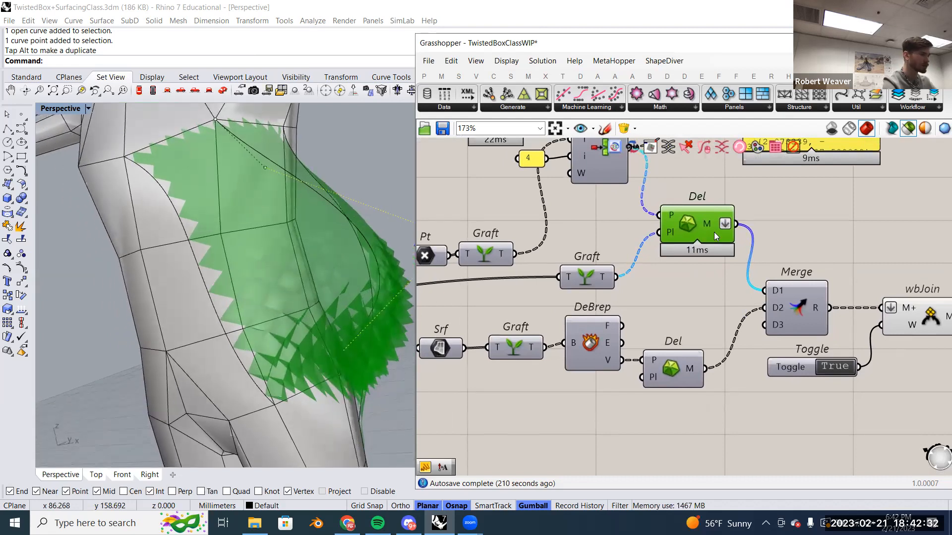
# Preview the OuterTriangles surfaces along the panel border, and highlight the Delaunay Mesh made from their vertices.
pyautogui.moveTo(623, 338); pyautogui.dragTo(730, 330, button='right')
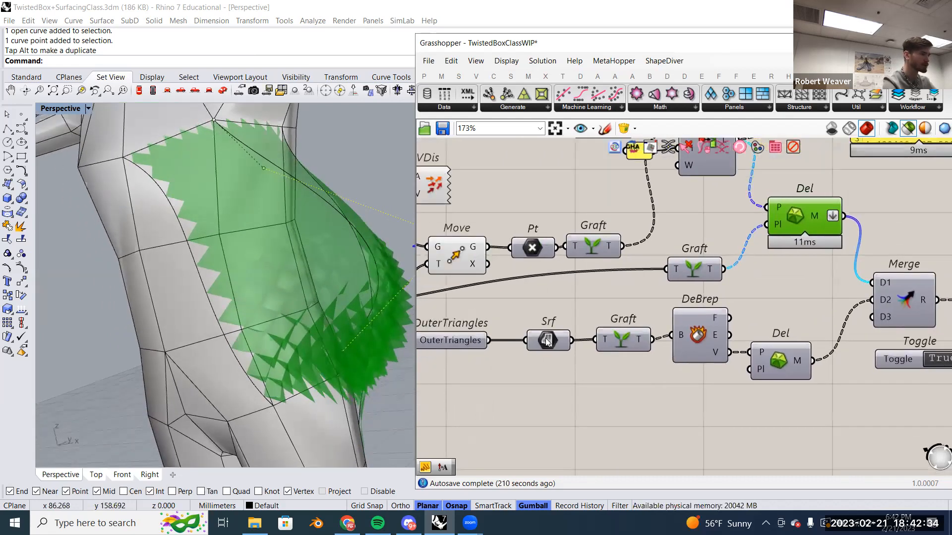
pyautogui.click(547, 341)
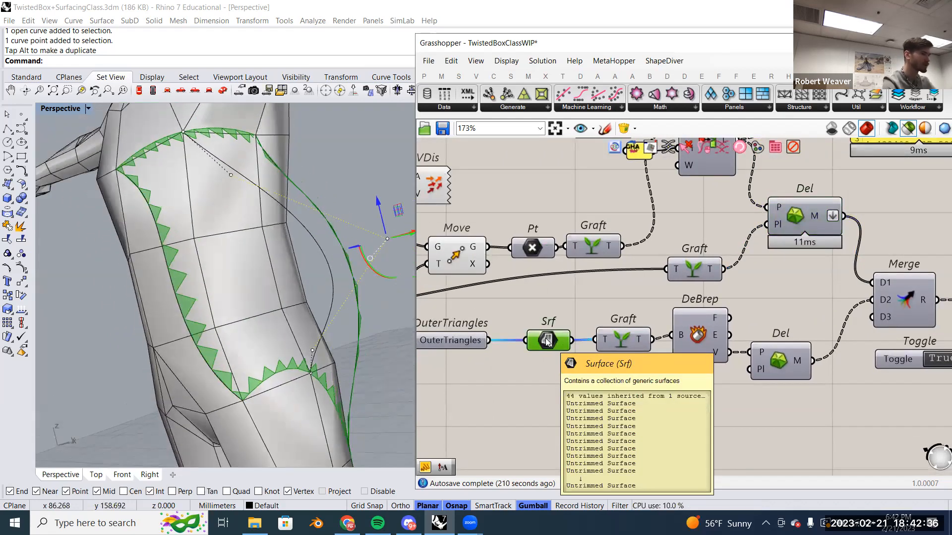
pyautogui.moveTo(628, 330); pyautogui.dragTo(580, 331, button='right')
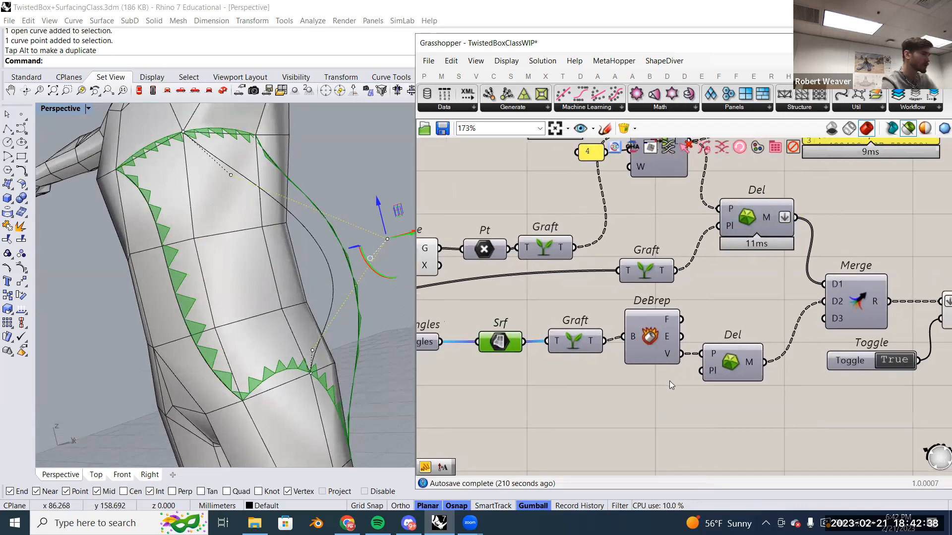
pyautogui.click(727, 372)
pyautogui.moveTo(728, 372); pyautogui.dragTo(670, 371, button='right')
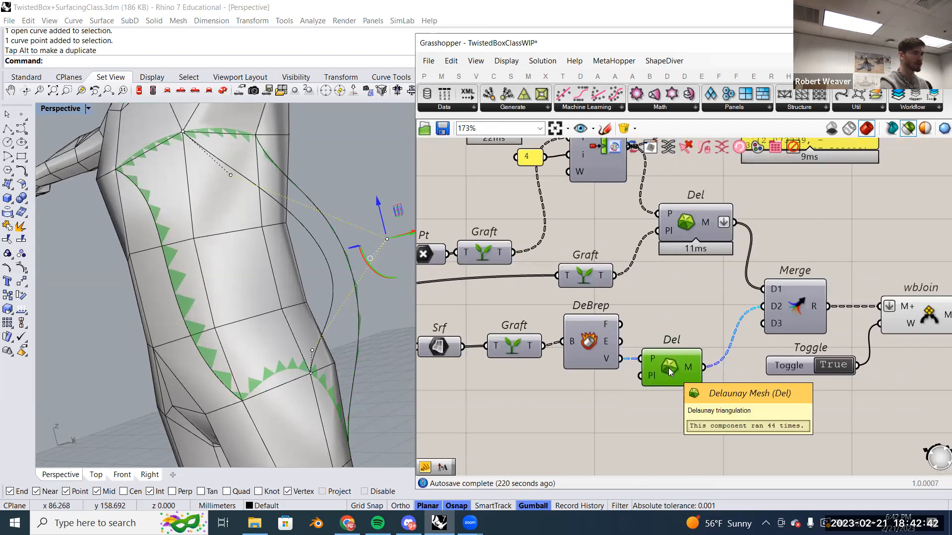
# Highlight the Merge component that combines the quad and triangle meshes, and follow it to the joining and smoothing components.
pyautogui.click(813, 308)
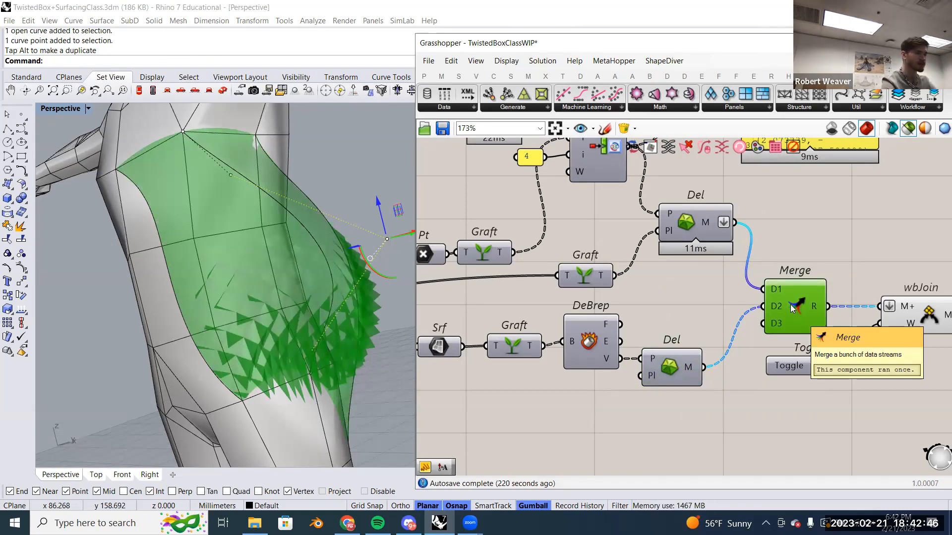
pyautogui.moveTo(795, 308); pyautogui.dragTo(585, 286, button='right')
pyautogui.moveTo(824, 277); pyautogui.dragTo(617, 283, button='right')
pyautogui.scroll(-2, 619, 289)
pyautogui.moveTo(844, 380); pyautogui.dragTo(502, 245)
pyautogui.click(503, 245)
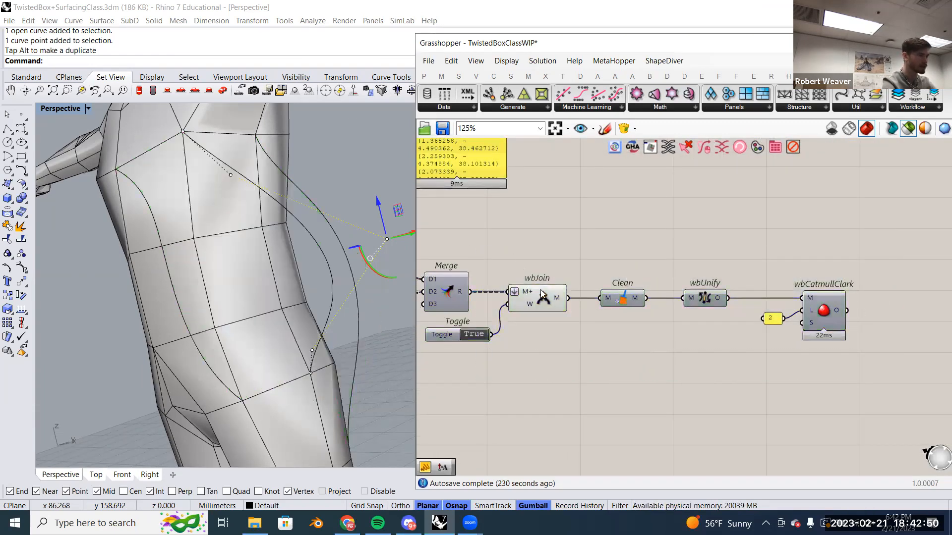
# Preview the mesh at each stage in turn: wbJoin, Clean, wbUnify and wbCatmullClark.
pyautogui.click(542, 296)
pyautogui.click(624, 298)
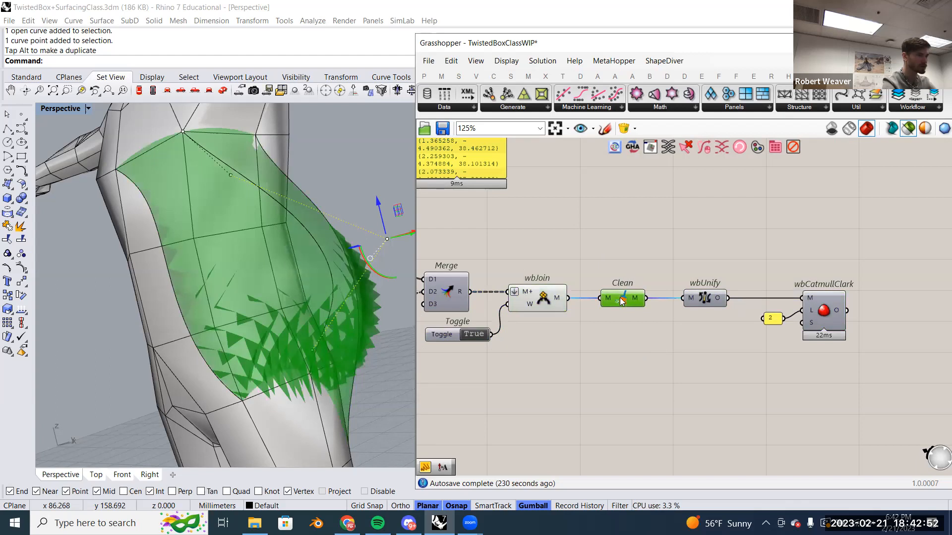
pyautogui.click(706, 298)
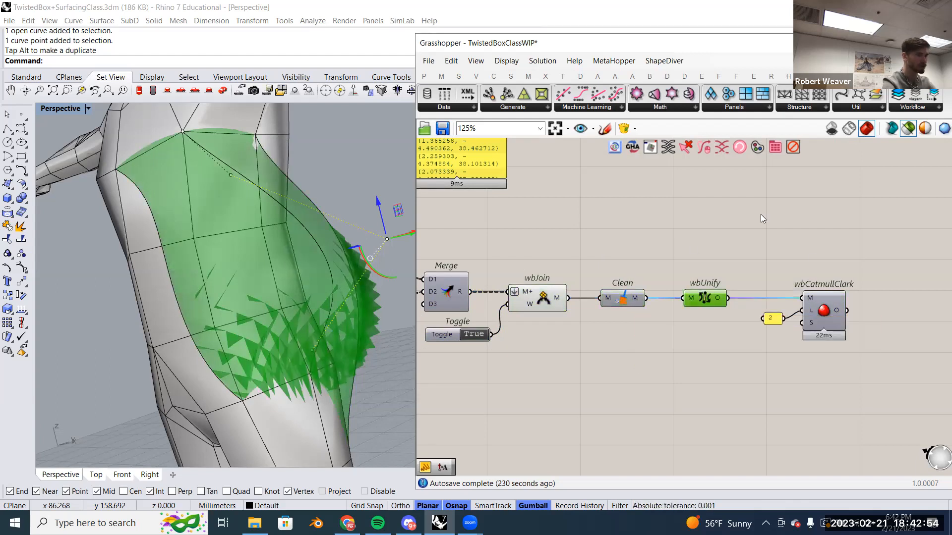
pyautogui.click(831, 315)
pyautogui.moveTo(832, 315); pyautogui.dragTo(855, 319, button='right')
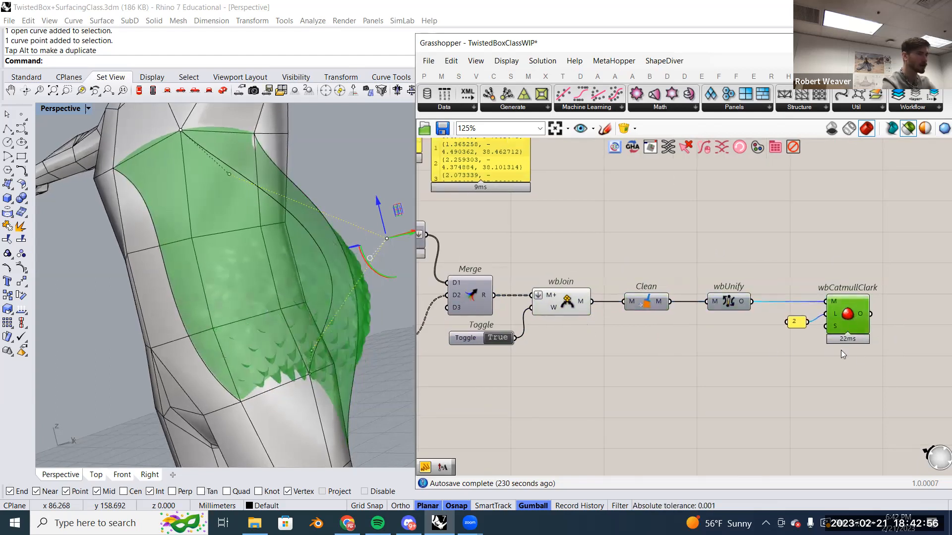
# Highlight the whole chain from wbJoin to wbCatmullClark, and read the description of Weaverbird's Join Meshes and Weld.
pyautogui.moveTo(875, 375); pyautogui.dragTo(508, 254)
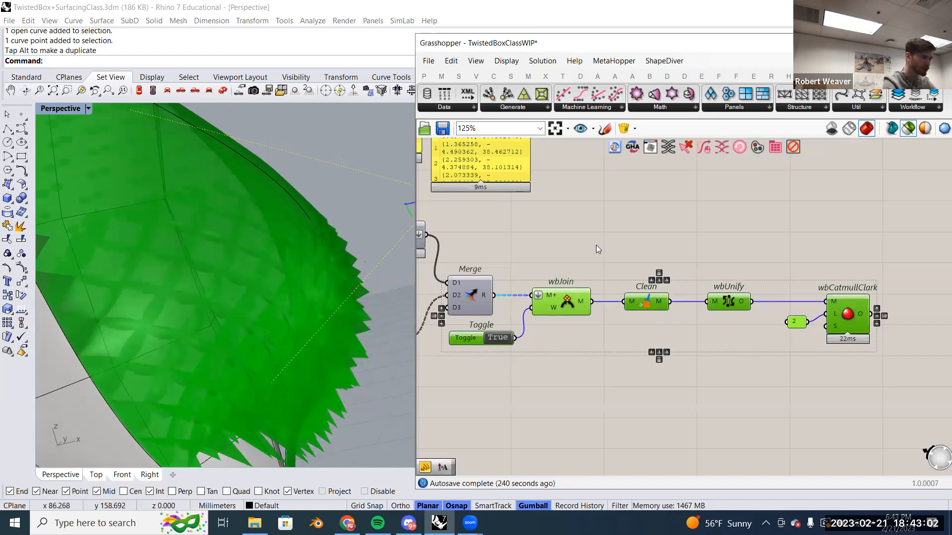
pyautogui.click(552, 307)
pyautogui.scroll(1, 545, 310)
pyautogui.moveTo(545, 310); pyautogui.dragTo(684, 308, button='right')
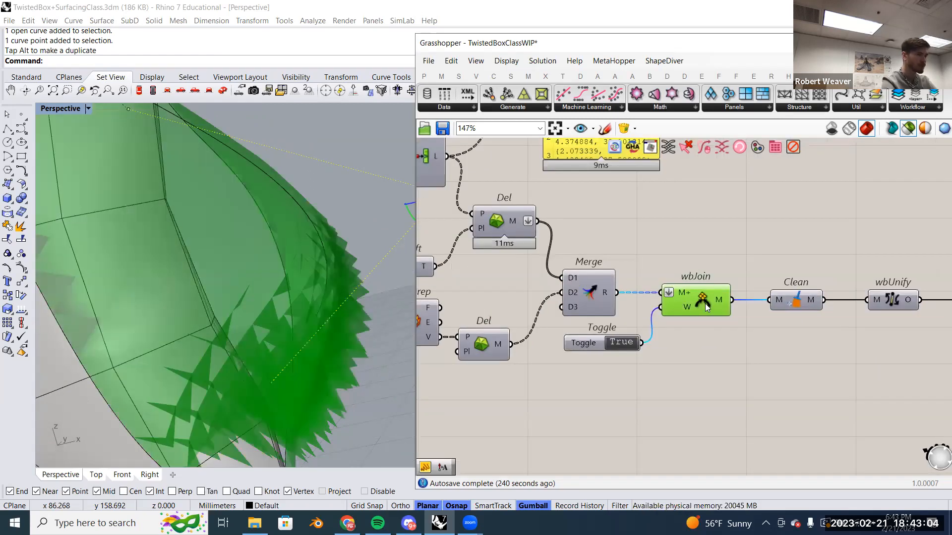
pyautogui.moveTo(707, 307)
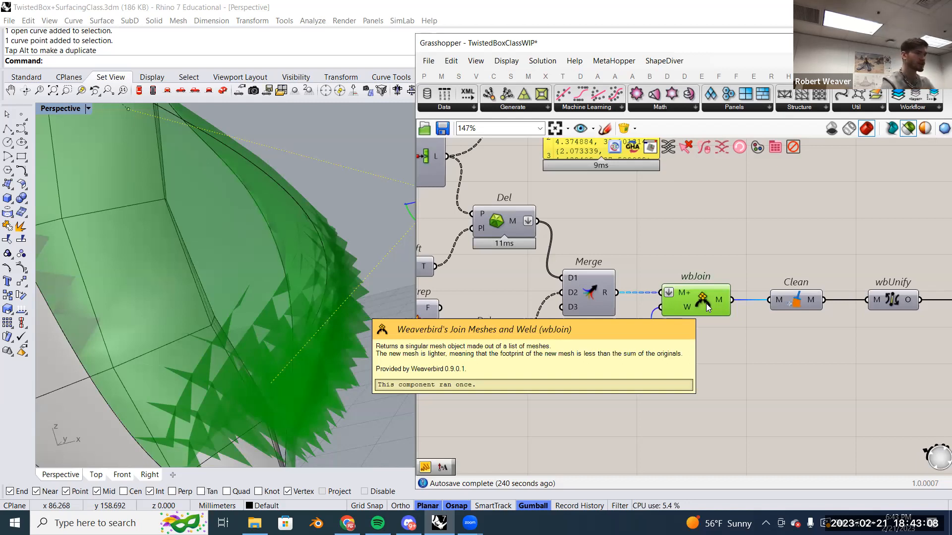
pyautogui.scroll(1, 708, 327)
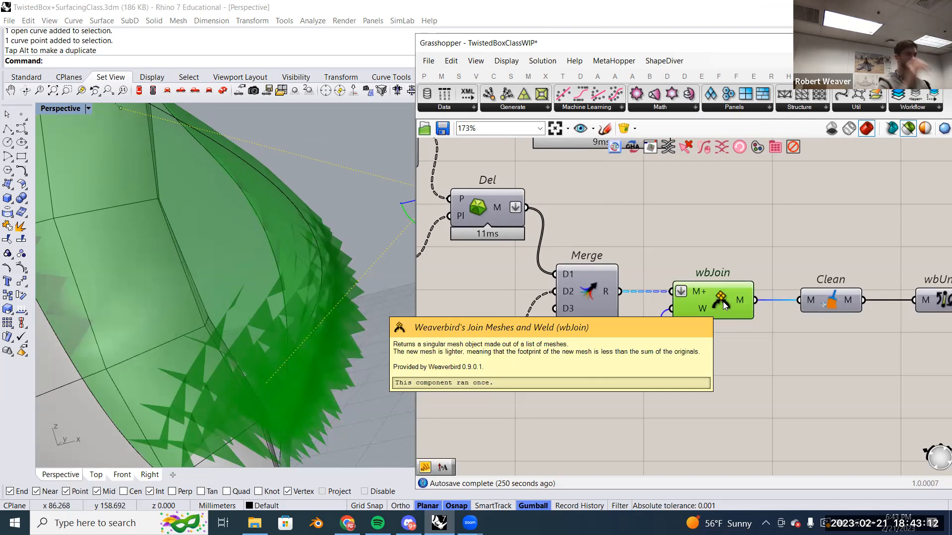
# Bake the merged quad and triangle meshes from the Merge component as a group, coloured by layer.
pyautogui.click(593, 292)
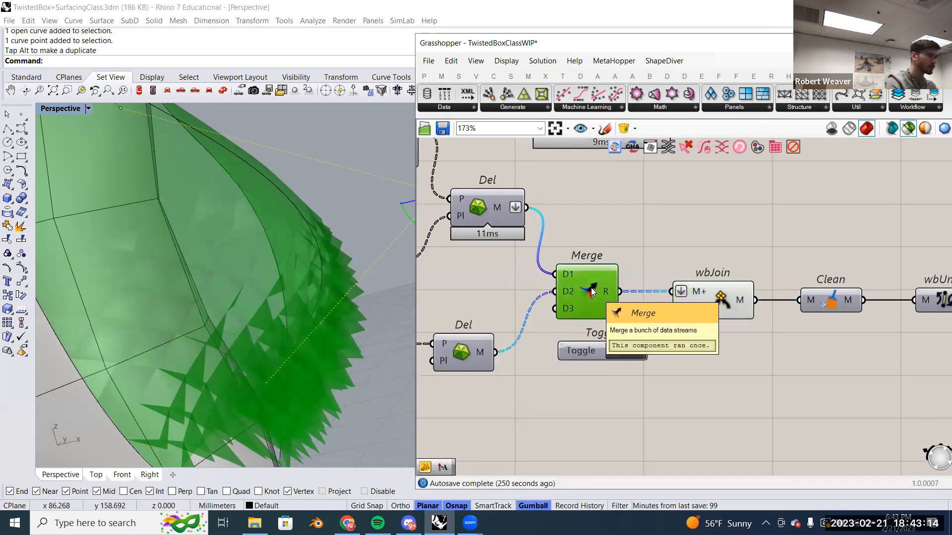
pyautogui.rightClick(592, 291)
pyautogui.click(626, 336)
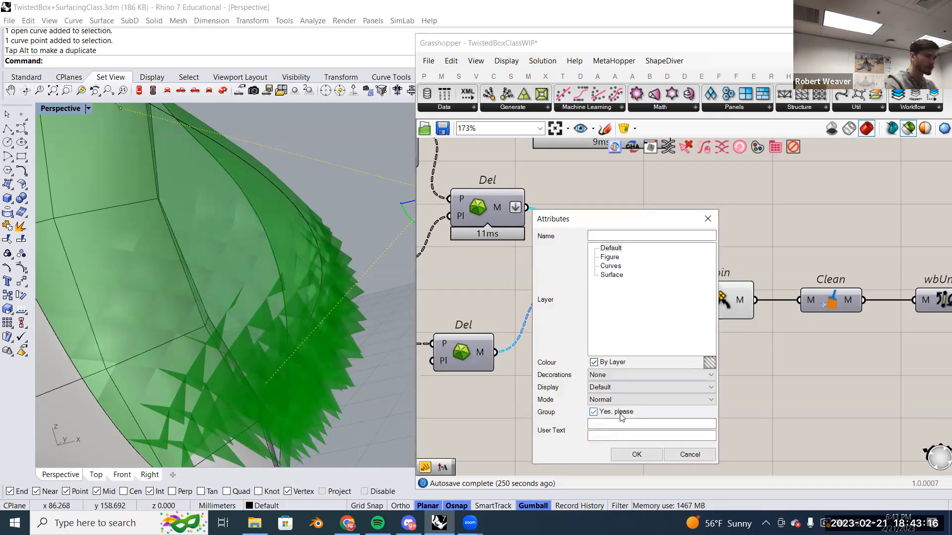
pyautogui.click(635, 455)
# Move the baked meshes away from the torso, deselect them, and examine their separate mesh faces up close.
pyautogui.scroll(-6, 271, 323)
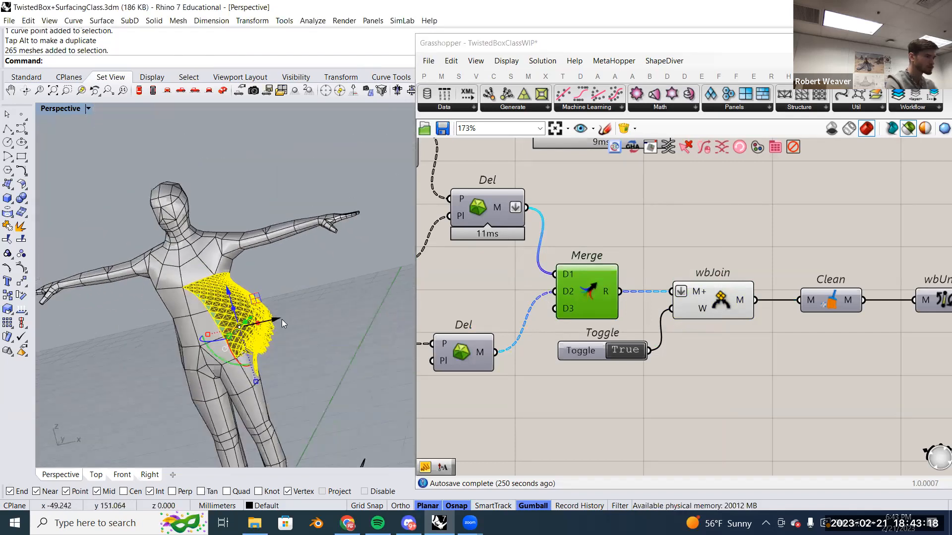
pyautogui.press('Escape')
pyautogui.scroll(8, 322, 281)
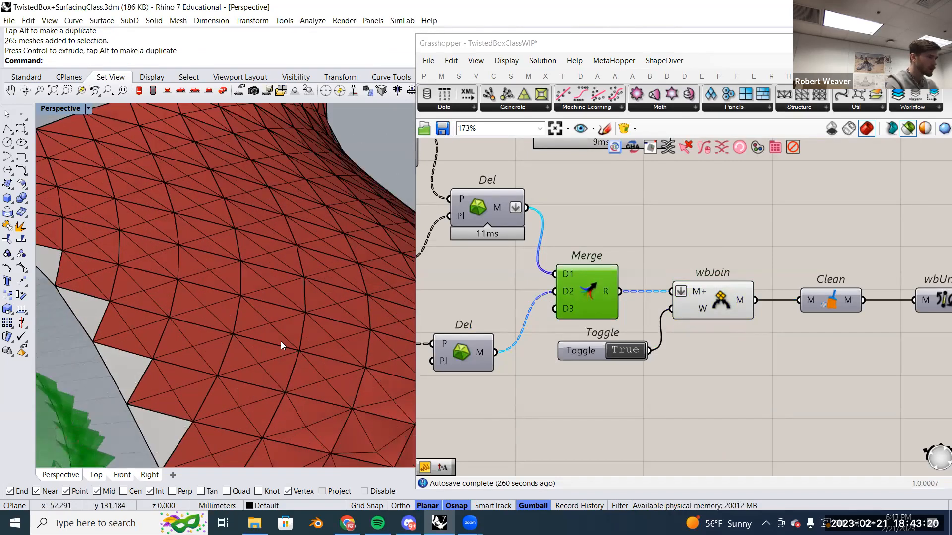
pyautogui.scroll(-4, 275, 331)
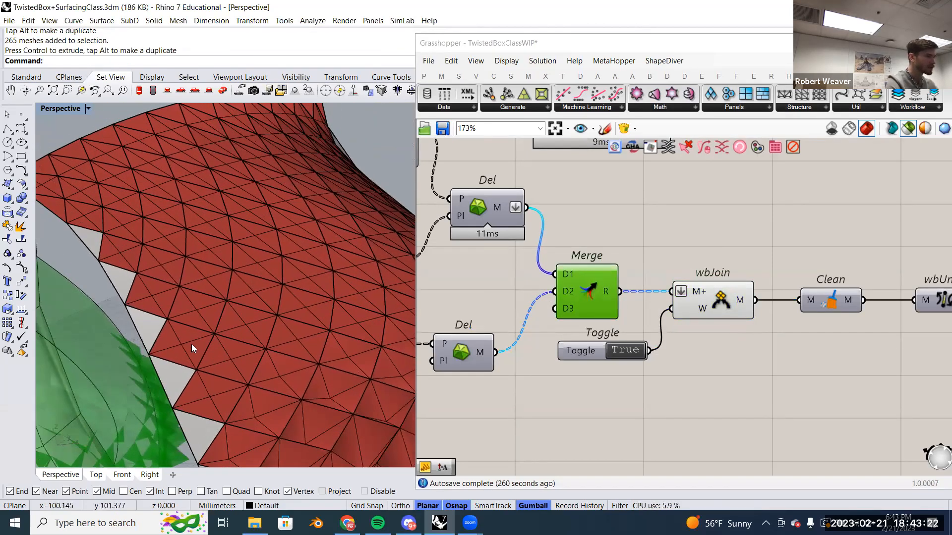
# Ungroup the baked merged meshes beside the torso.
pyautogui.click(191, 347)
pyautogui.moveTo(191, 351); pyautogui.dragTo(289, 293, button='right')
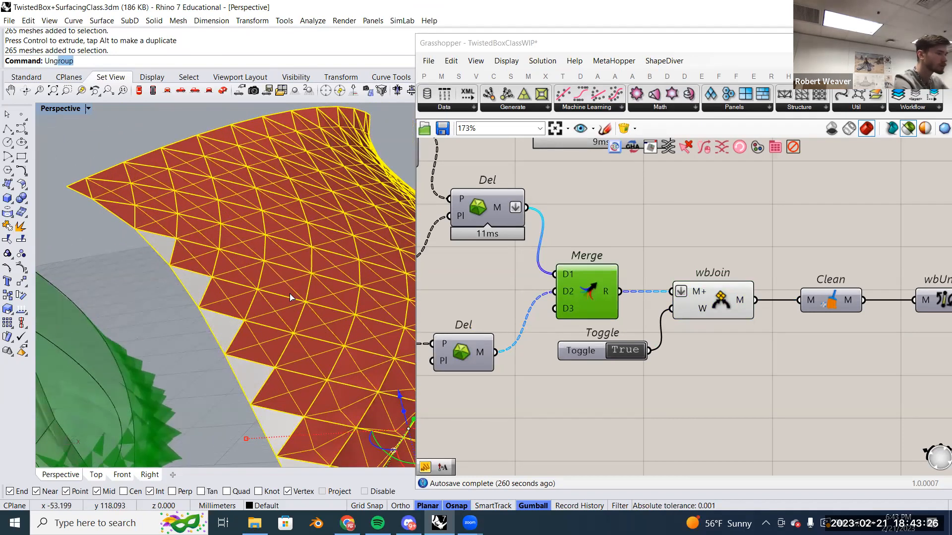
pyautogui.press('Return')
# Select several baked panel meshes one at a time near the jagged edge to check that each is separate.
pyautogui.click(212, 248)
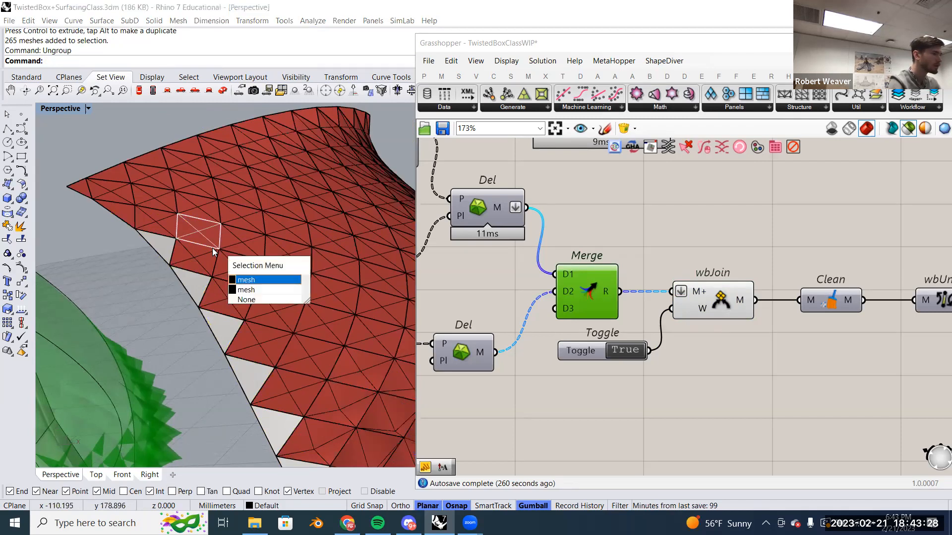
pyautogui.scroll(3, 212, 247)
pyautogui.click(201, 237)
pyautogui.click(238, 237)
pyautogui.click(240, 210)
pyautogui.click(187, 195)
pyautogui.click(243, 243)
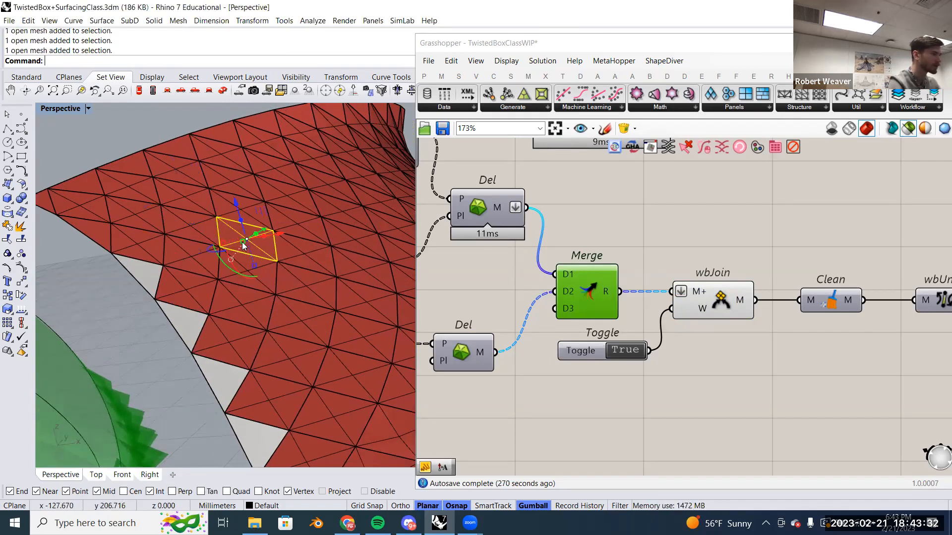
pyautogui.click(318, 244)
pyautogui.click(206, 255)
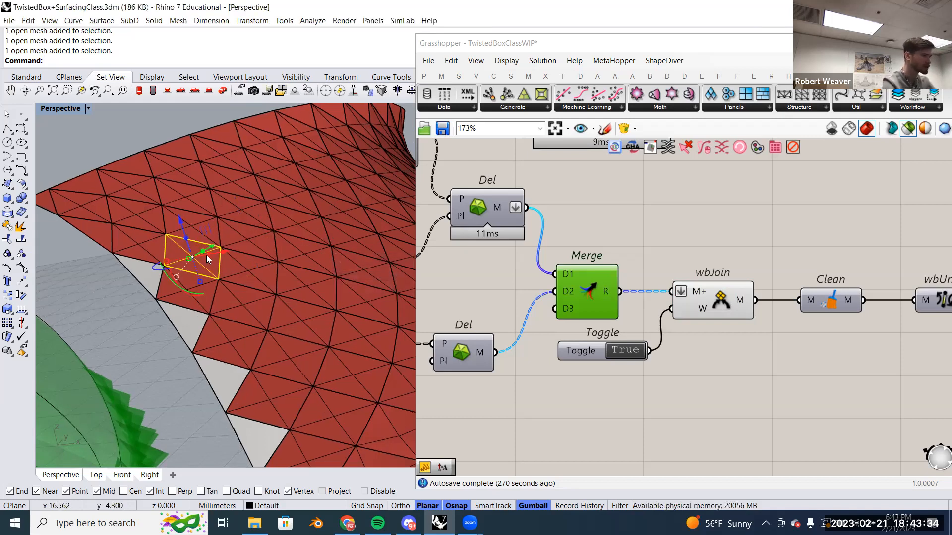
# Select the wbJoin component in Grasshopper to preview the joined mesh and read its description.
pyautogui.scroll(-1, 206, 255)
pyautogui.scroll(-8, 207, 259)
pyautogui.moveTo(208, 258); pyautogui.dragTo(233, 223, button='right')
pyautogui.scroll(-1, 826, 332)
pyautogui.moveTo(762, 331); pyautogui.dragTo(561, 334, button='right')
pyautogui.scroll(2, 857, 324)
pyautogui.moveTo(856, 322); pyautogui.dragTo(770, 298, button='right')
pyautogui.moveTo(650, 231); pyautogui.dragTo(859, 368)
pyautogui.scroll(-3, 859, 368)
pyautogui.moveTo(476, 292); pyautogui.dragTo(669, 333, button='right')
pyautogui.scroll(3, 722, 353)
pyautogui.click(721, 353)
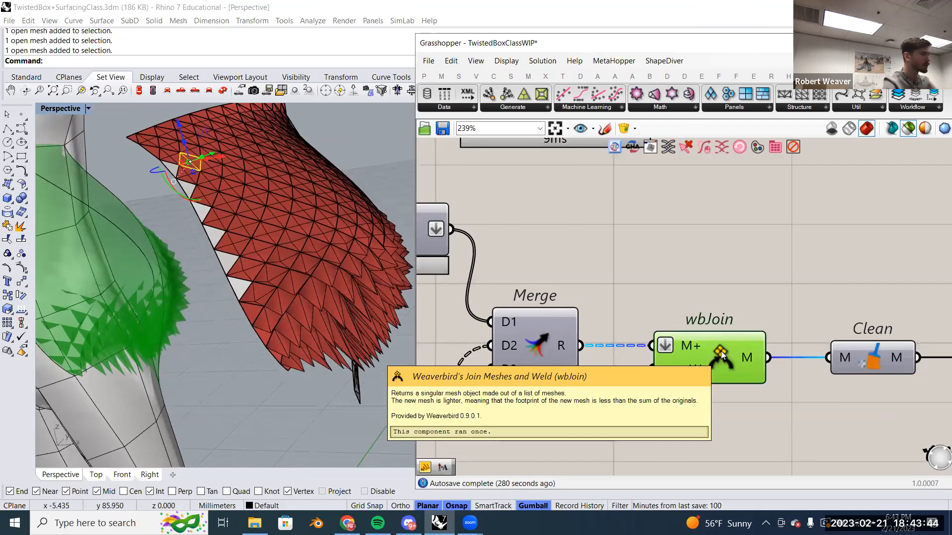
pyautogui.moveTo(647, 324); pyautogui.dragTo(730, 325, button='right')
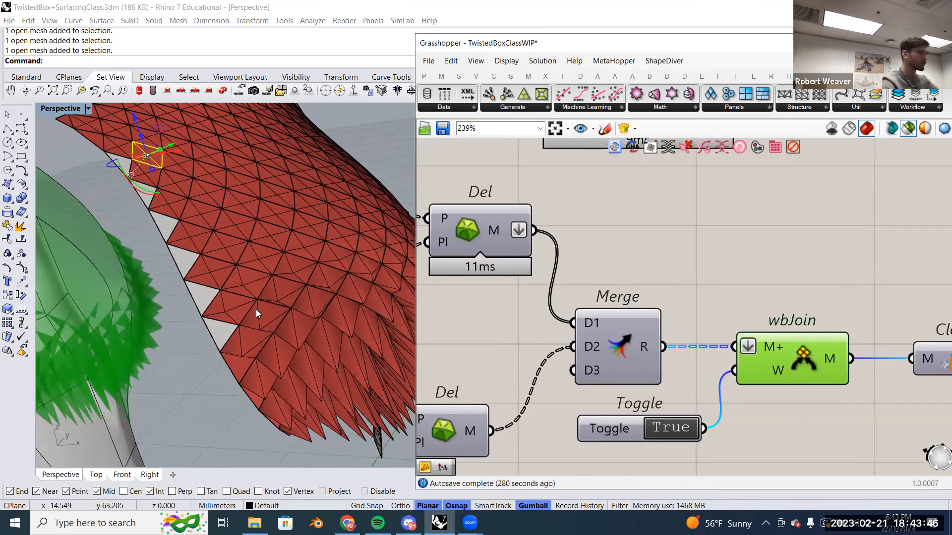
# Examine up close a vertex where neighbouring baked panels meet, selecting the individual meshes around it.
pyautogui.moveTo(282, 262); pyautogui.dragTo(326, 204, button='right')
pyautogui.scroll(6, 326, 204)
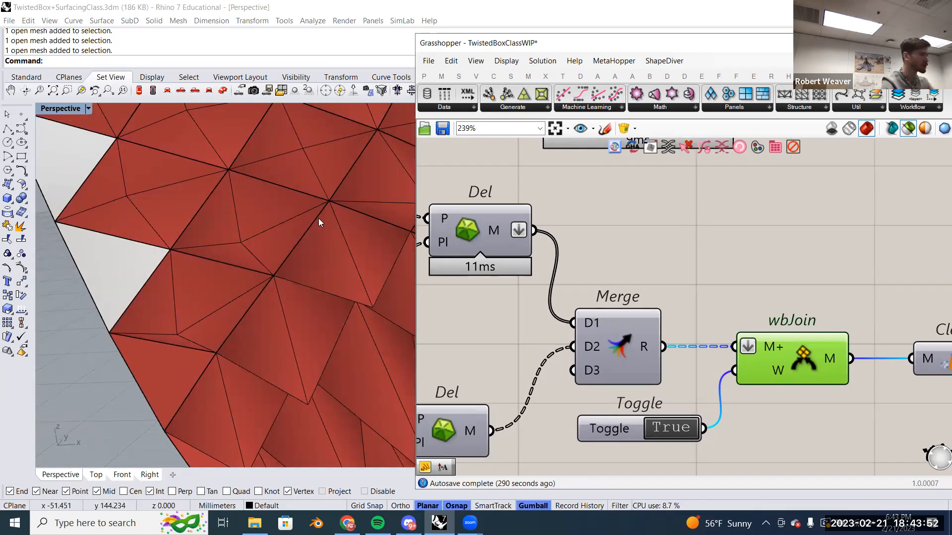
pyautogui.scroll(-15, 343, 245)
pyautogui.scroll(15, 343, 245)
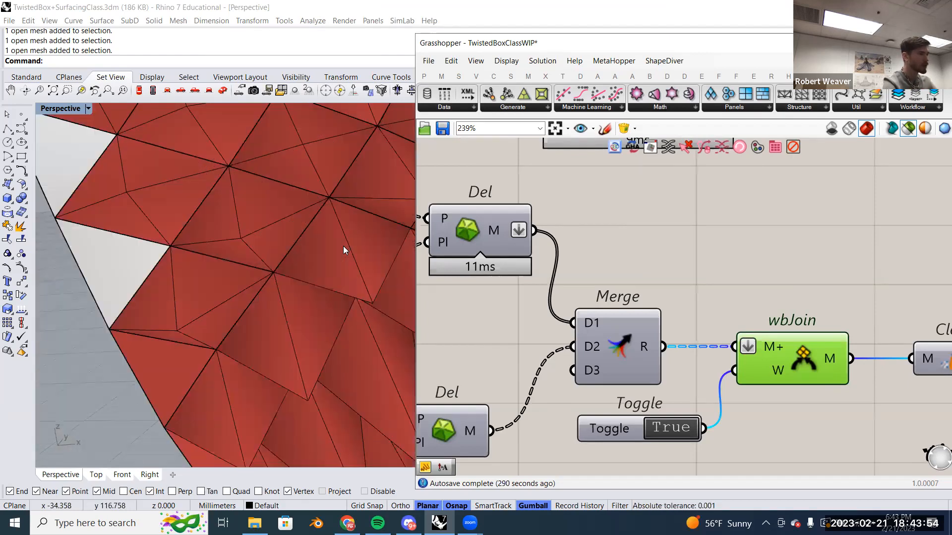
pyautogui.click(328, 197)
pyautogui.click(331, 207)
pyautogui.click(337, 184)
pyautogui.click(313, 179)
pyautogui.click(294, 204)
pyautogui.click(335, 232)
pyautogui.keyDown('shift'); pyautogui.moveTo(329, 198); pyautogui.dragTo(309, 198, button='right'); pyautogui.keyUp('shift')
pyautogui.scroll(1, 318, 188)
pyautogui.scroll(1, 317, 189)
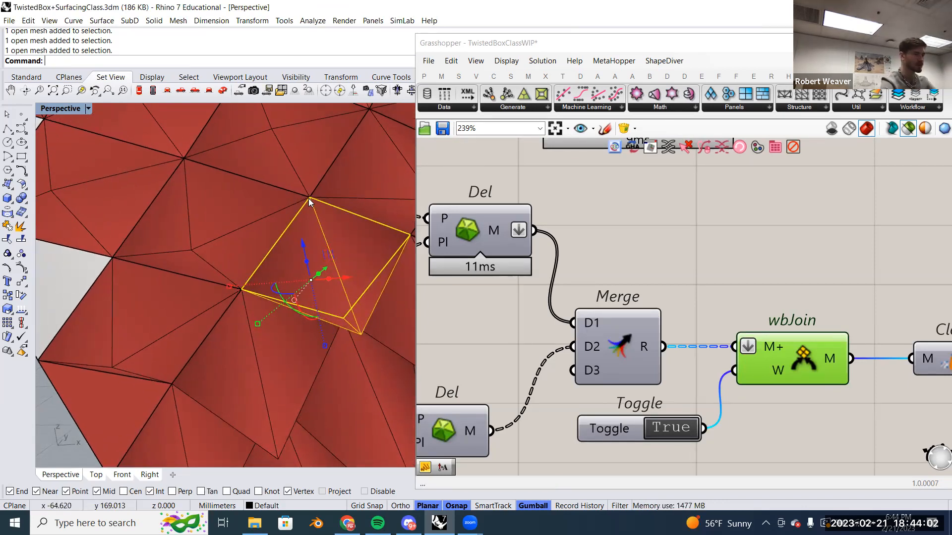
# Compare the data leaving the Merge component with wbJoin's weld input and constructed mesh output.
pyautogui.moveTo(777, 344); pyautogui.dragTo(751, 316, button='right')
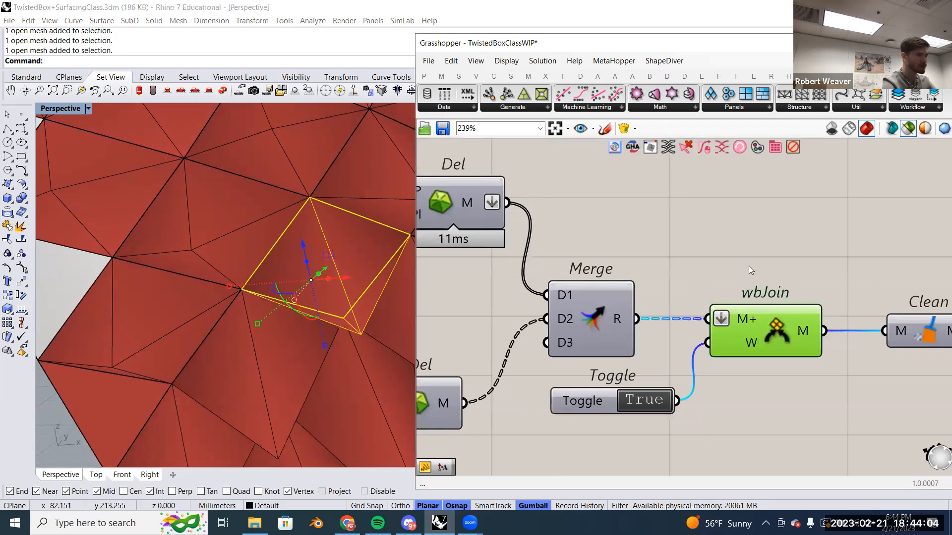
pyautogui.moveTo(740, 322)
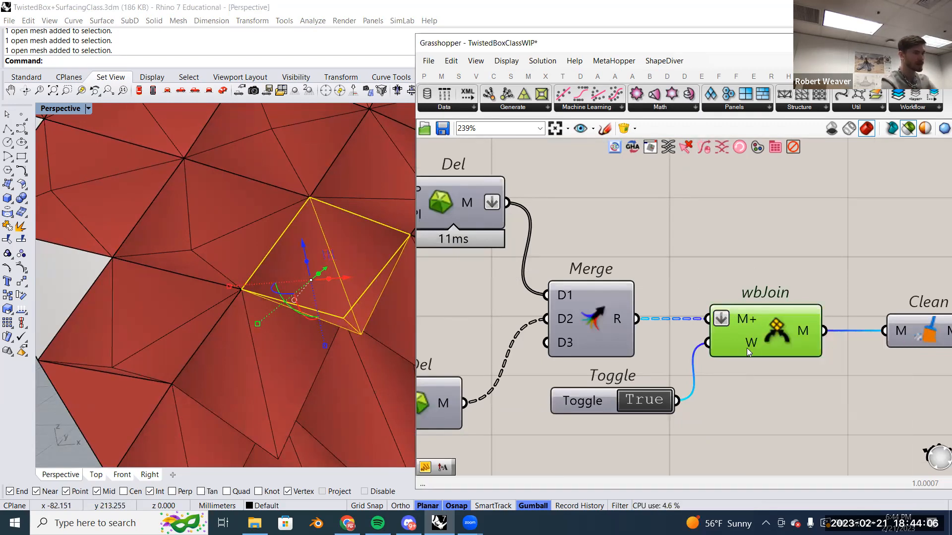
pyautogui.moveTo(754, 344)
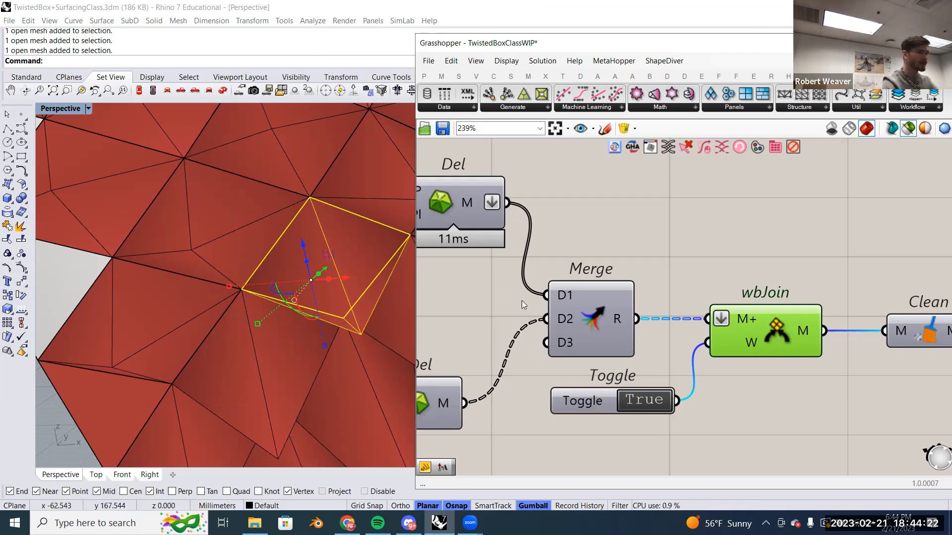
pyautogui.moveTo(555, 302)
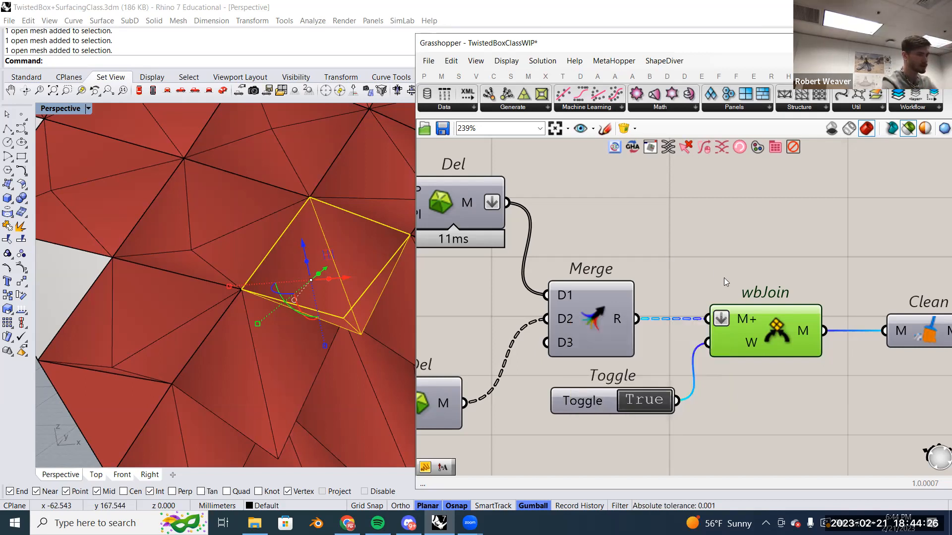
pyautogui.moveTo(724, 277); pyautogui.dragTo(664, 267, button='right')
pyautogui.moveTo(772, 270); pyautogui.dragTo(674, 268, button='right')
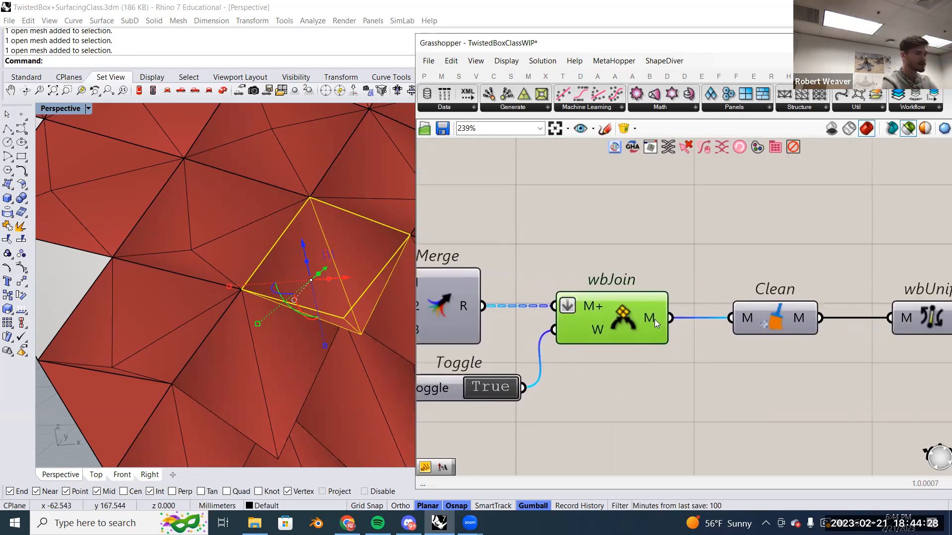
pyautogui.moveTo(654, 321)
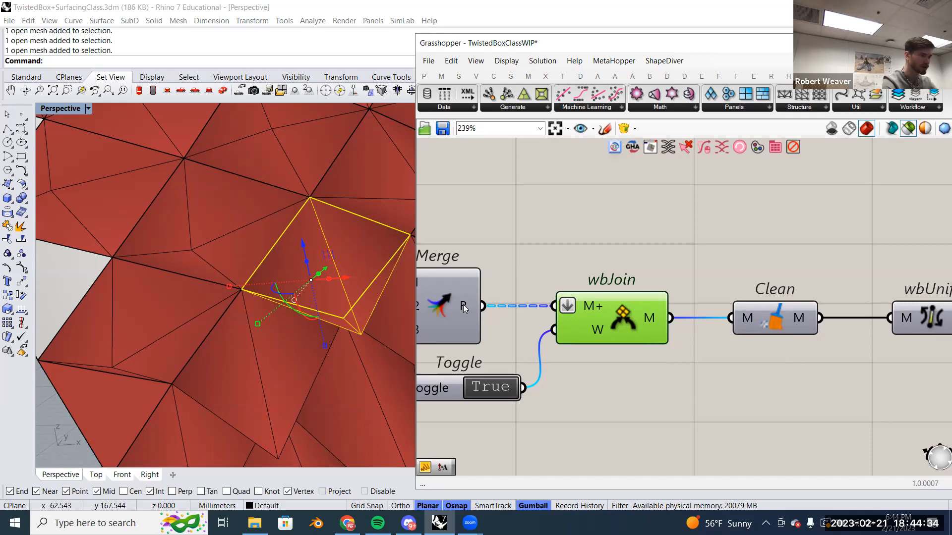
pyautogui.moveTo(463, 306)
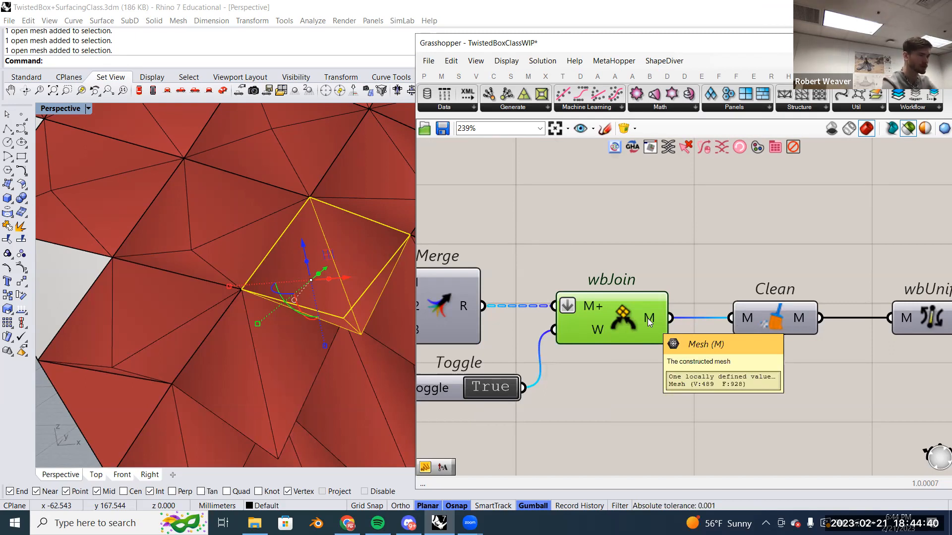
# Delete all the baked meshes beside the torso.
pyautogui.scroll(-3, 649, 322)
pyautogui.scroll(-6, 376, 281)
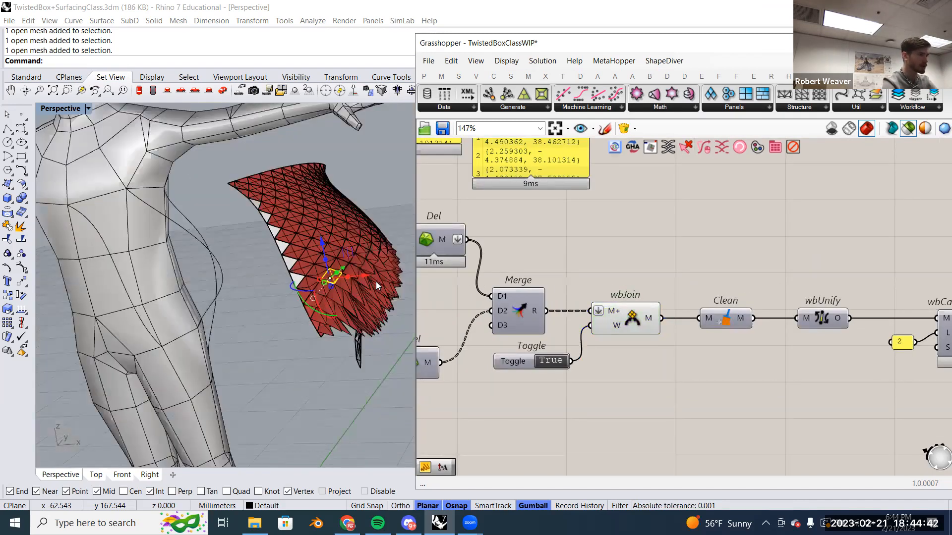
pyautogui.moveTo(391, 339); pyautogui.dragTo(373, 356, button='right')
pyautogui.moveTo(375, 353); pyautogui.dragTo(292, 201)
pyautogui.press('Delete')
pyautogui.press('Delete')
# Bake the merged quad and triangle meshes from the Merge component as a group, coloured by layer.
pyautogui.scroll(3, 704, 320)
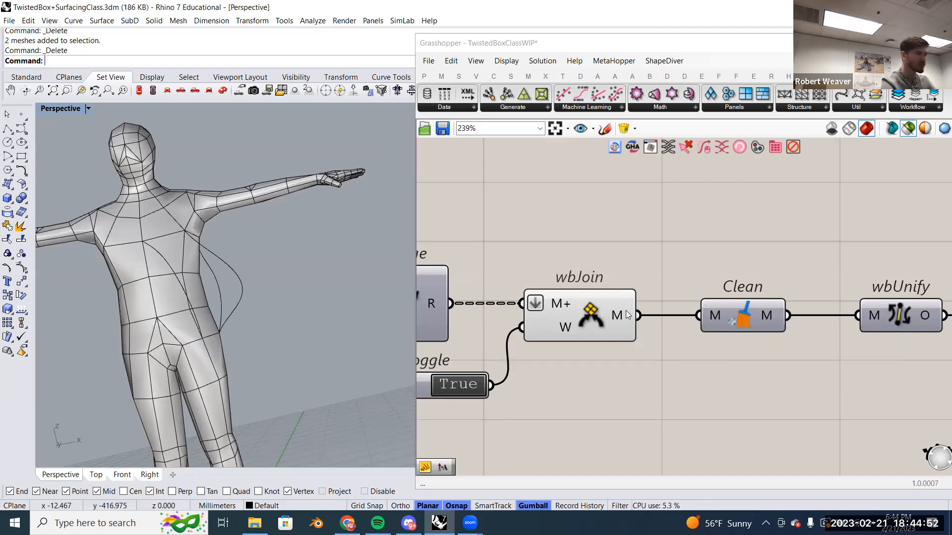
pyautogui.moveTo(618, 316)
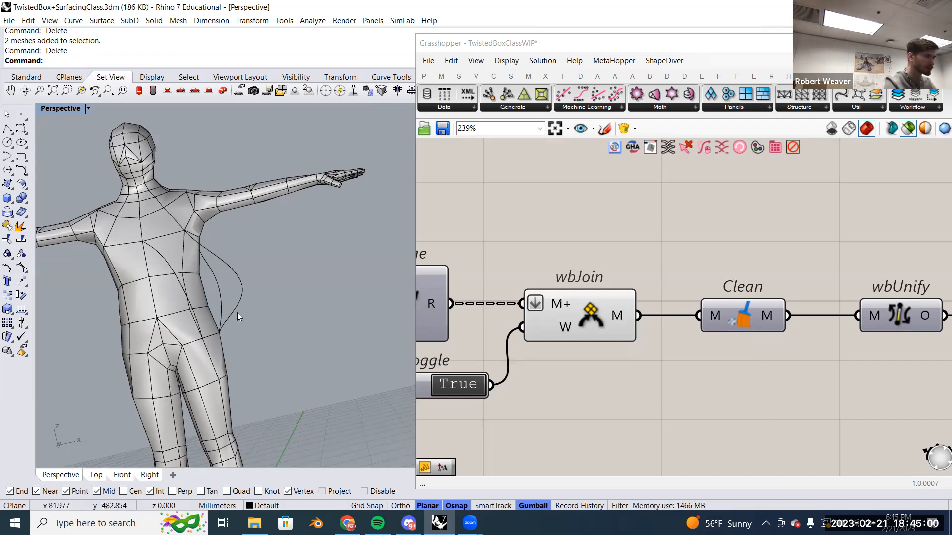
pyautogui.scroll(2, 238, 313)
pyautogui.click(578, 320)
pyautogui.moveTo(504, 289); pyautogui.dragTo(622, 295, button='right')
pyautogui.click(522, 310)
pyautogui.rightClick(521, 309)
pyautogui.click(562, 356)
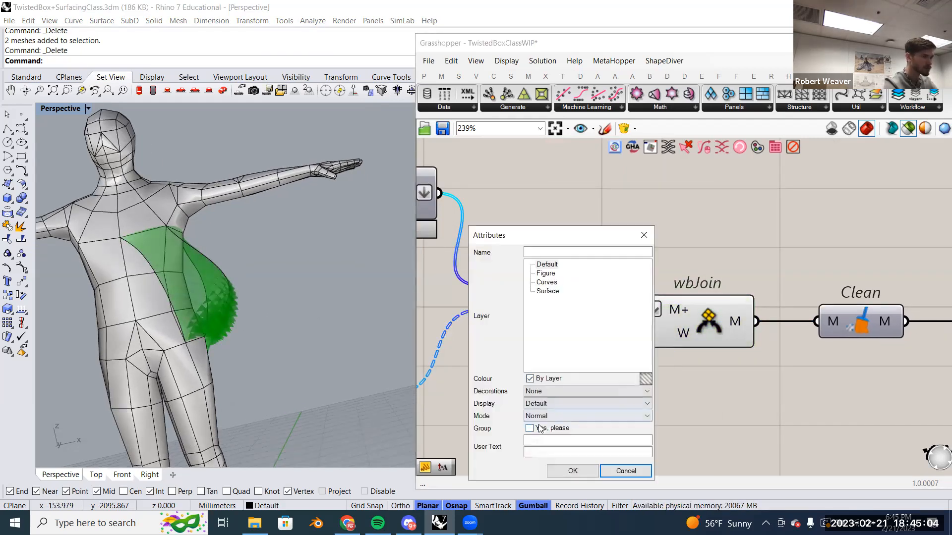
pyautogui.click(576, 474)
# Move the newly baked mesh group away from the torso and deselect it.
pyautogui.scroll(3, 186, 318)
pyautogui.click(183, 319)
pyautogui.scroll(-2, 210, 328)
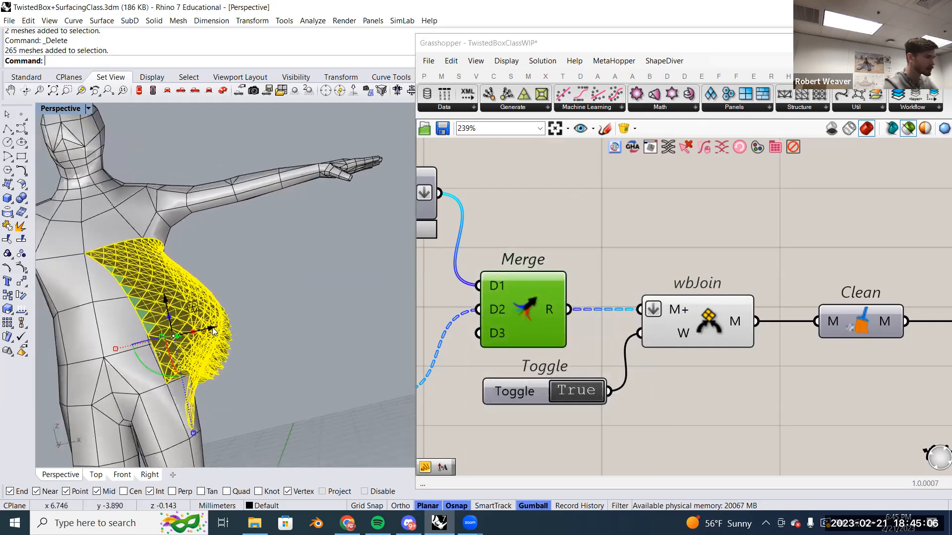
pyautogui.moveTo(237, 333); pyautogui.dragTo(286, 265)
pyautogui.press('Escape')
# Examine the grey and red sides of the baked mesh group's faces from front and back to compare their face directions.
pyautogui.scroll(5, 285, 265)
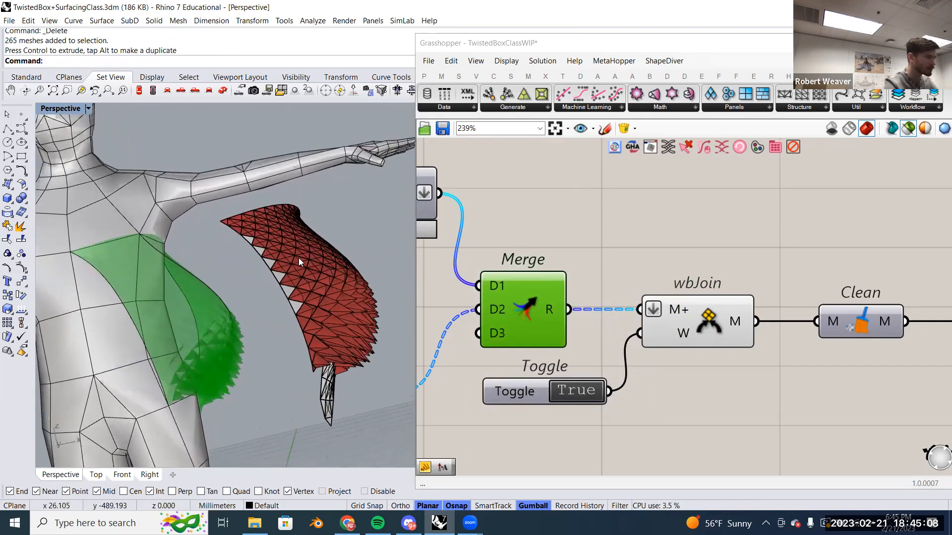
pyautogui.moveTo(298, 258); pyautogui.dragTo(310, 301, button='right')
pyautogui.moveTo(333, 346); pyautogui.dragTo(204, 183)
pyautogui.moveTo(272, 171); pyautogui.dragTo(312, 194, button='right')
pyautogui.click(278, 170)
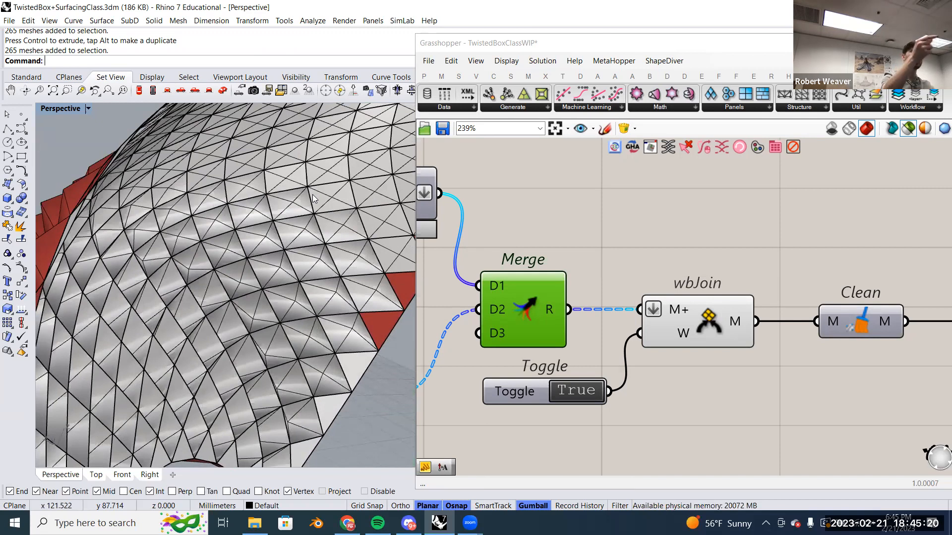
pyautogui.moveTo(313, 195); pyautogui.dragTo(312, 194, button='right')
pyautogui.scroll(-5, 228, 269)
pyautogui.moveTo(228, 318); pyautogui.dragTo(323, 316, button='right')
pyautogui.click(299, 274)
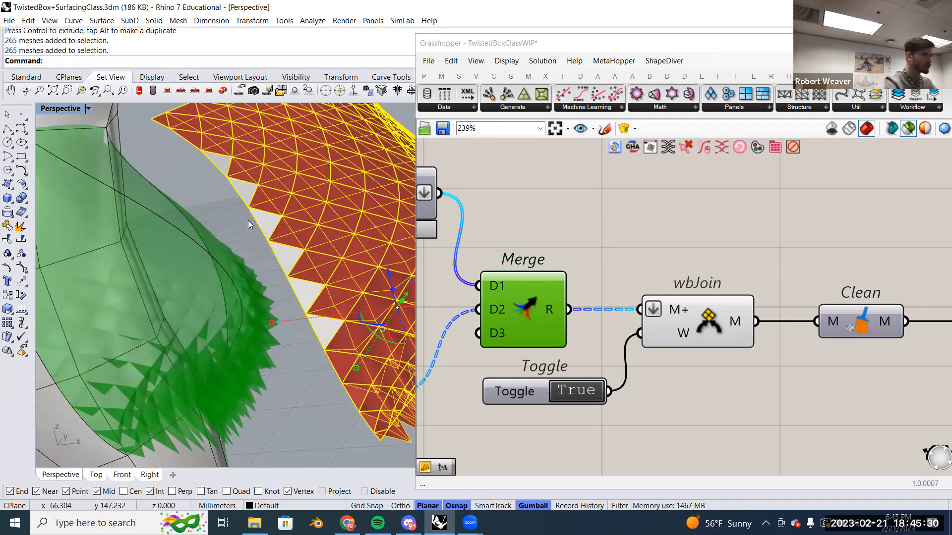
pyautogui.click(205, 150)
pyautogui.scroll(-2, 280, 248)
pyautogui.moveTo(274, 255); pyautogui.dragTo(284, 249, button='right')
pyautogui.scroll(-2, 592, 305)
# Preview the Clean and wbUnify components and read the description of Weaverbird's Unify face windings.
pyautogui.moveTo(637, 285); pyautogui.dragTo(515, 265, button='right')
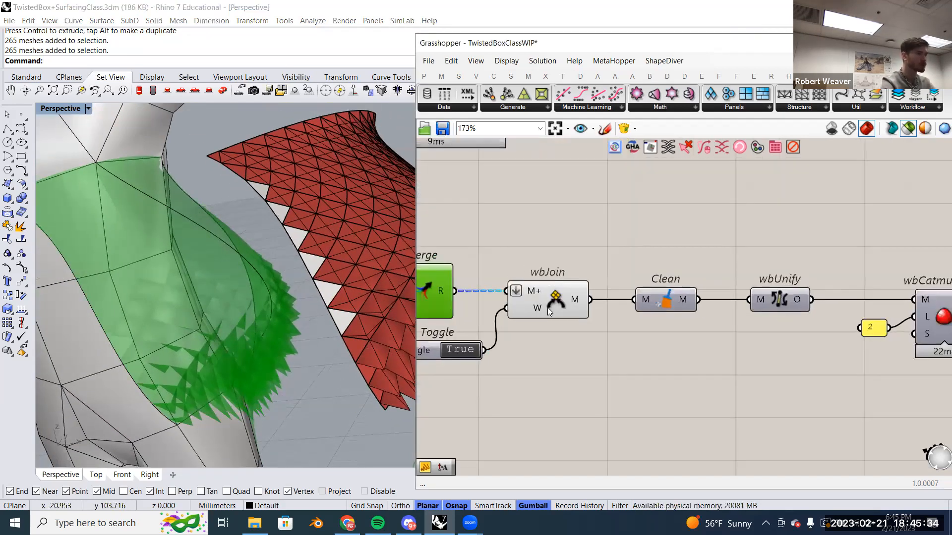
pyautogui.click(667, 304)
pyautogui.click(788, 305)
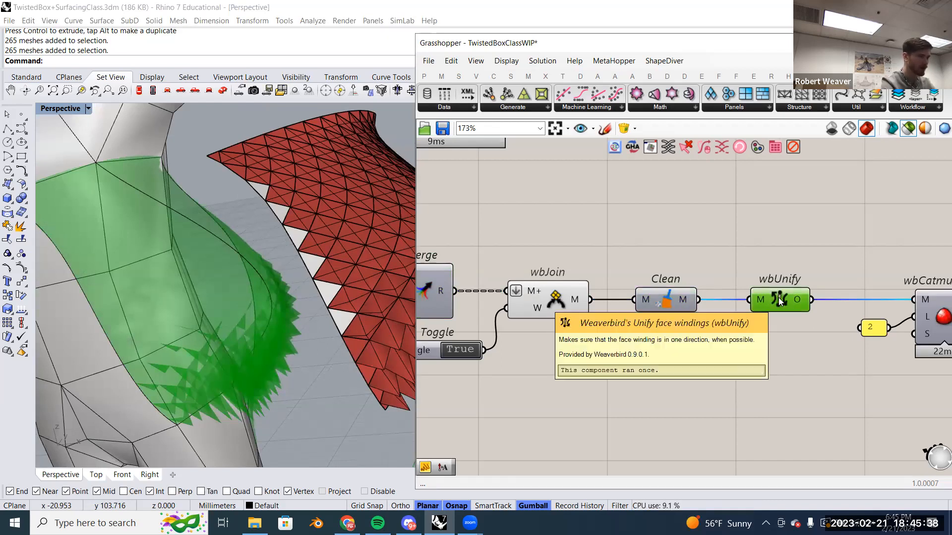
# Delete the baked group of merged meshes beside the torso.
pyautogui.click(390, 231)
pyautogui.press('Delete')
# Bake the unified mesh from the wbUnify component.
pyautogui.moveTo(838, 300); pyautogui.dragTo(676, 281, button='right')
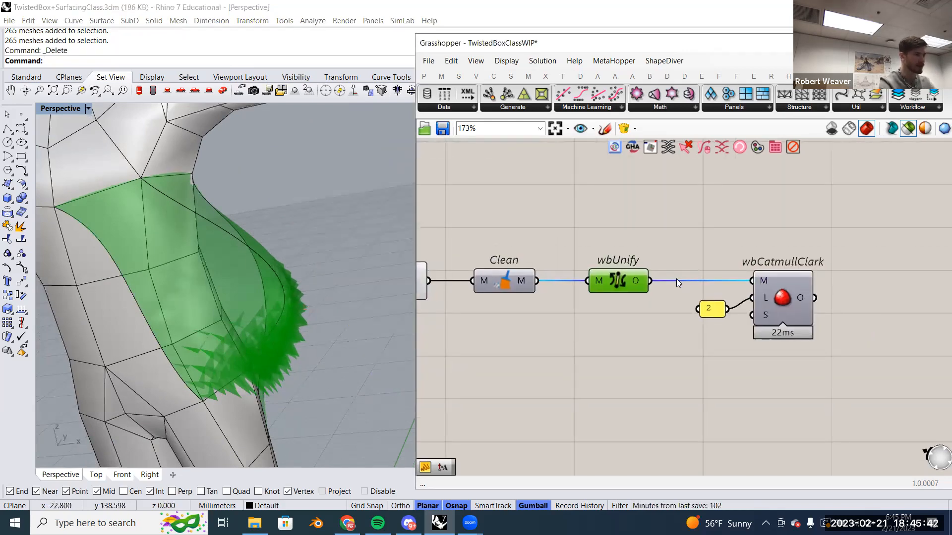
pyautogui.rightClick(618, 277)
pyautogui.click(654, 323)
pyautogui.click(659, 436)
# Move the baked unified mesh away from the torso and delete it.
pyautogui.click(291, 300)
pyautogui.scroll(-3, 286, 282)
pyautogui.moveTo(266, 295); pyautogui.dragTo(370, 269)
pyautogui.click(366, 185)
pyautogui.moveTo(365, 184); pyautogui.dragTo(376, 277, button='right')
pyautogui.click(376, 278)
pyautogui.press('Delete')
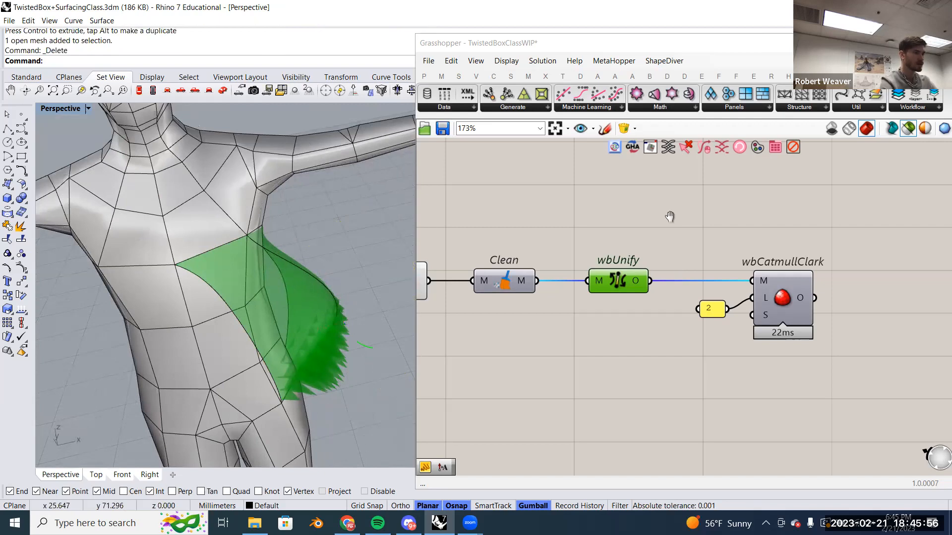
# Bake the smoothed mesh from wbCatmullClark and move it away from the torso.
pyautogui.moveTo(669, 217); pyautogui.dragTo(658, 175, button='right')
pyautogui.click(775, 259)
pyautogui.rightClick(774, 260)
pyautogui.click(799, 321)
pyautogui.click(803, 433)
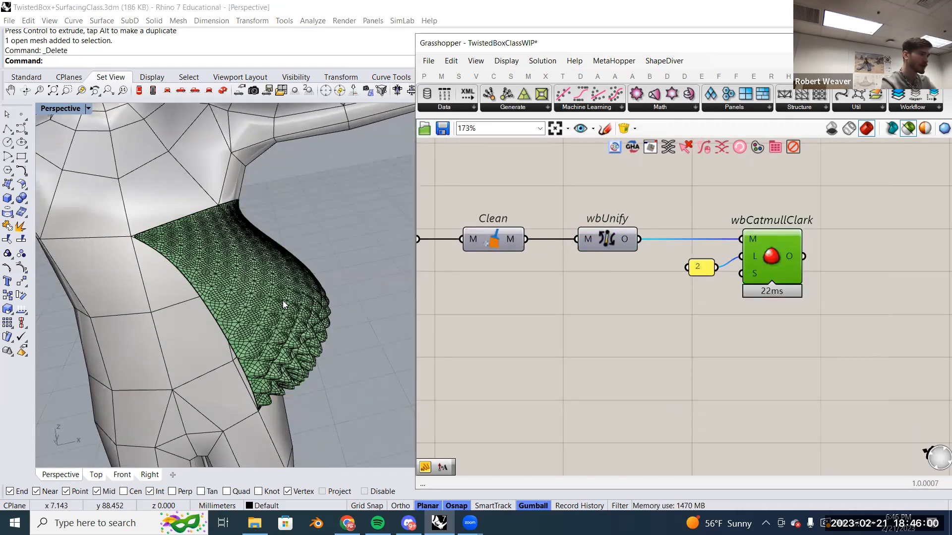
pyautogui.click(283, 305)
pyautogui.scroll(-4, 281, 305)
pyautogui.moveTo(268, 306); pyautogui.dragTo(393, 281)
pyautogui.click(380, 193)
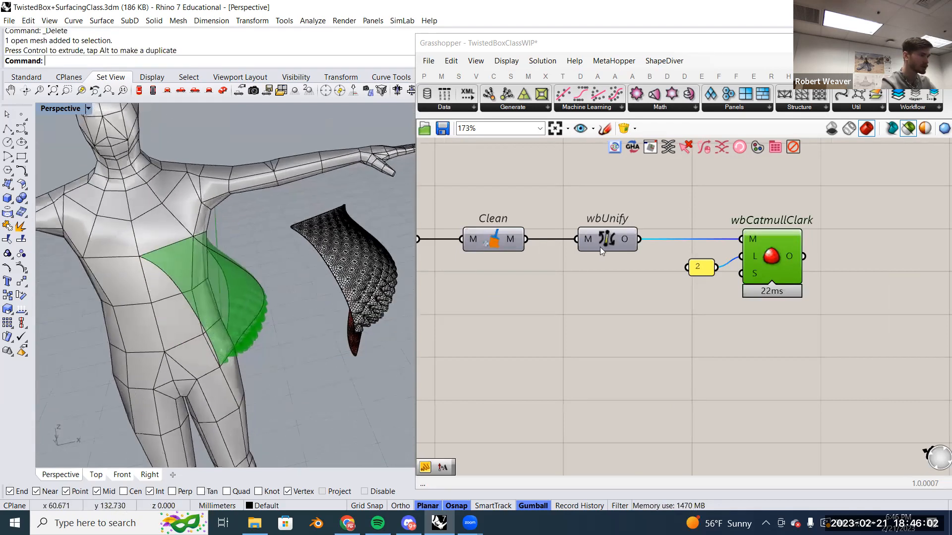
# Bake the mesh from wbUnify and move it out beyond the baked smoothed mesh for comparison.
pyautogui.rightClick(601, 251)
pyautogui.click(661, 290)
pyautogui.click(690, 409)
pyautogui.click(261, 309)
pyautogui.scroll(-4, 263, 300)
pyautogui.moveTo(263, 298); pyautogui.dragTo(397, 217)
# Deselect the baked meshes and compare the spiky unified version with the Catmull-Clark smoothed one up close.
pyautogui.scroll(5, 352, 167)
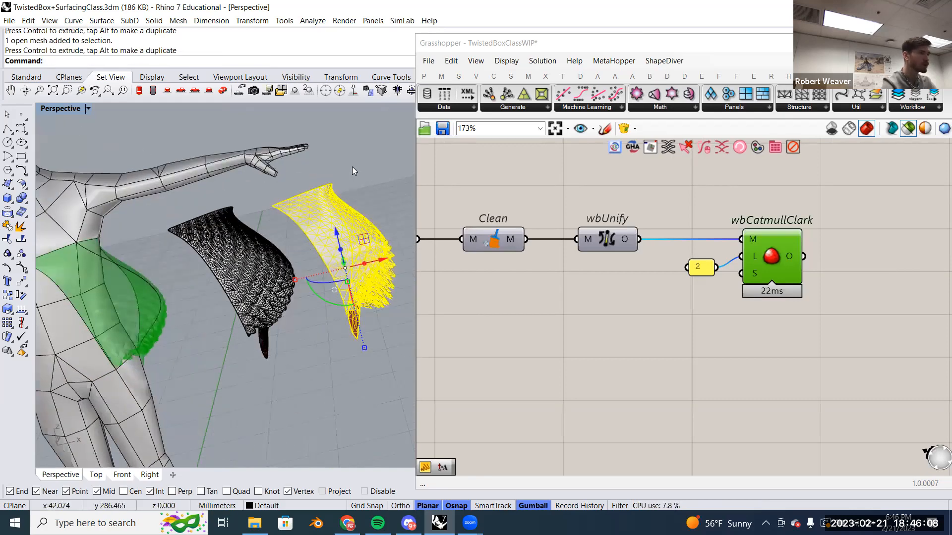
pyautogui.scroll(3, 351, 179)
pyautogui.press('Escape')
pyautogui.scroll(6, 319, 254)
pyautogui.scroll(8, 221, 356)
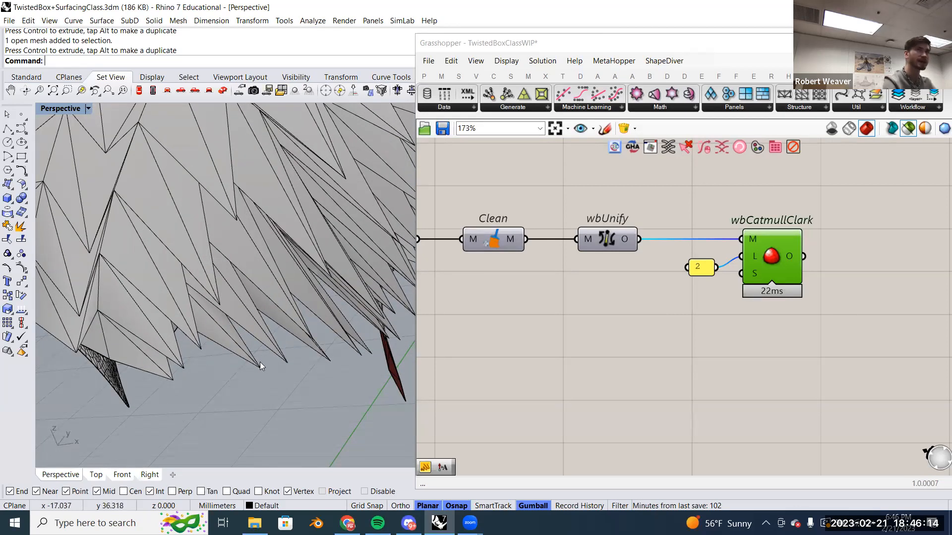
pyautogui.scroll(-7, 260, 374)
pyautogui.moveTo(260, 373); pyautogui.dragTo(372, 254, button='right')
pyautogui.scroll(6, 360, 310)
pyautogui.scroll(-3, 360, 310)
pyautogui.scroll(-5, 372, 254)
pyautogui.scroll(-6, 372, 254)
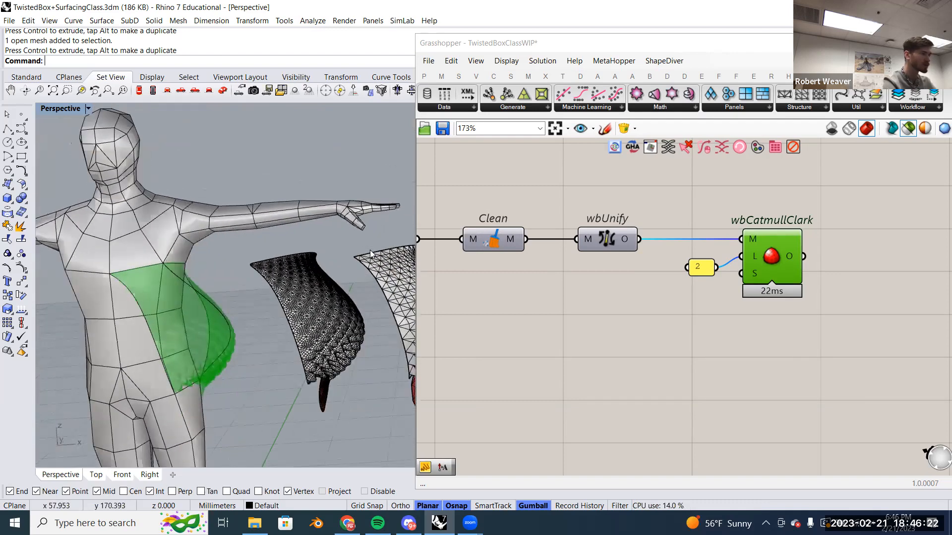
pyautogui.scroll(8, 370, 254)
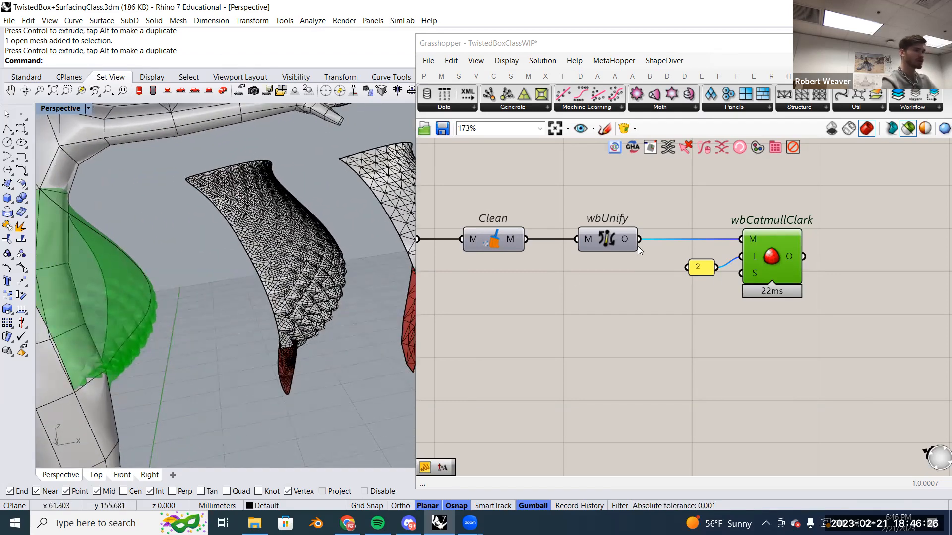
# Look through the available panel components and examine the mesh output by the wbJoin component.
pyautogui.click(727, 106)
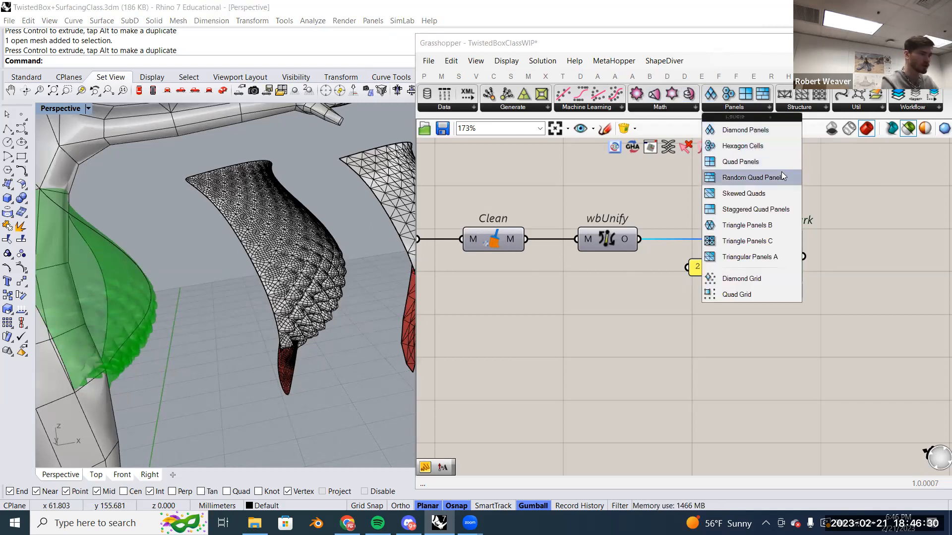
pyautogui.click(576, 292)
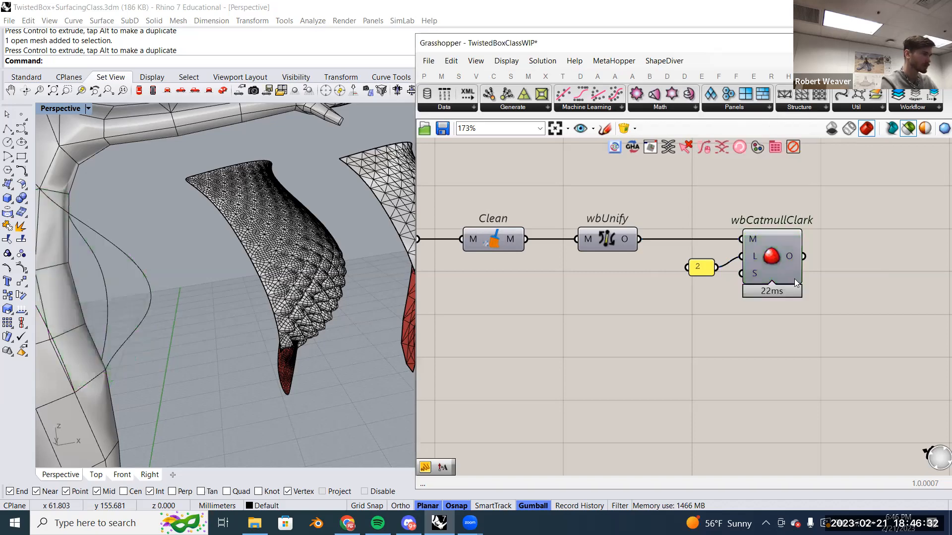
pyautogui.scroll(-4, 794, 279)
pyautogui.scroll(3, 623, 271)
pyautogui.click(541, 257)
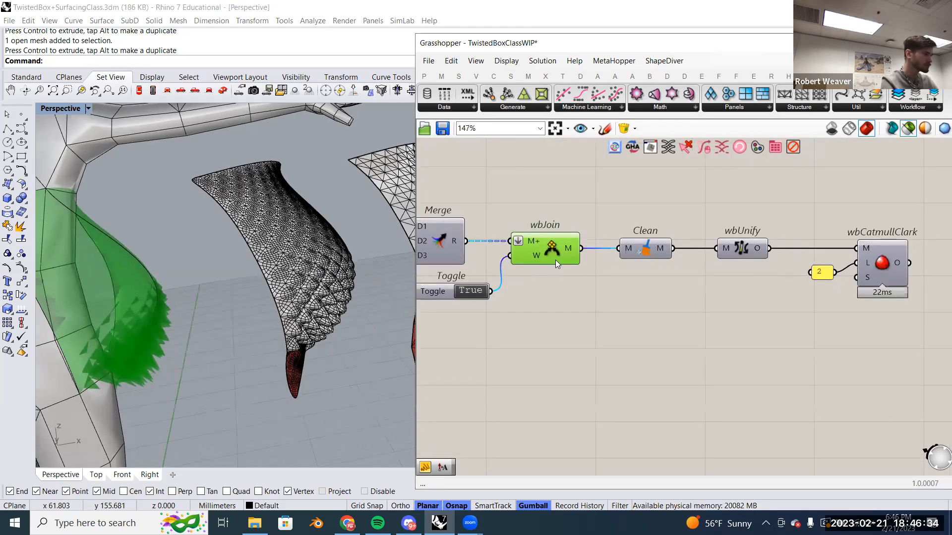
pyautogui.moveTo(574, 282); pyautogui.dragTo(723, 272, button='right')
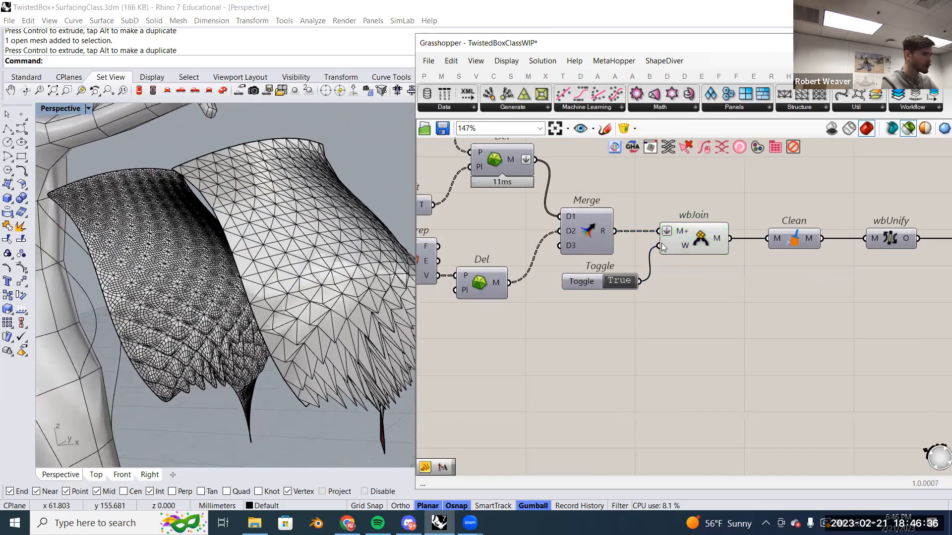
# Adjust the TextureSize domain start value to vary the depth of the torso texture.
pyautogui.scroll(-6, 694, 278)
pyautogui.scroll(8, 659, 292)
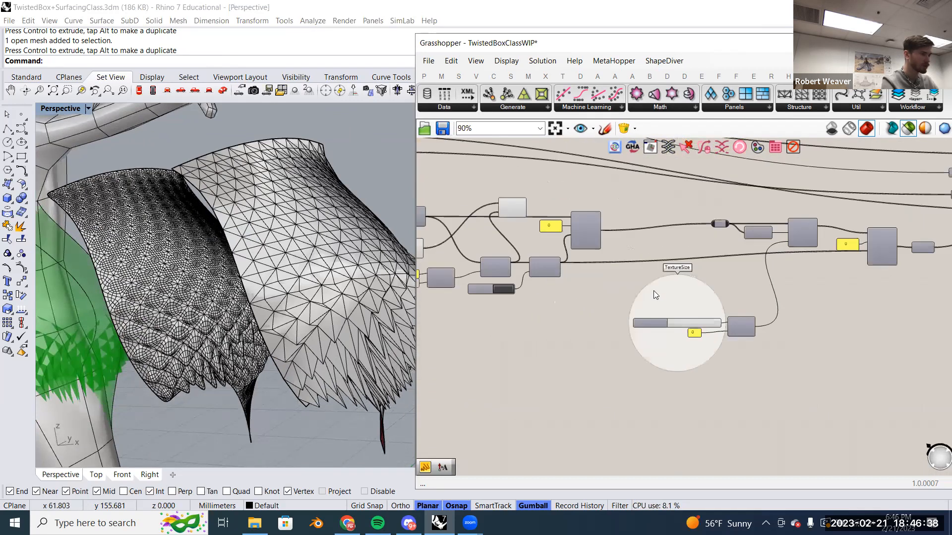
pyautogui.moveTo(769, 383); pyautogui.dragTo(744, 383)
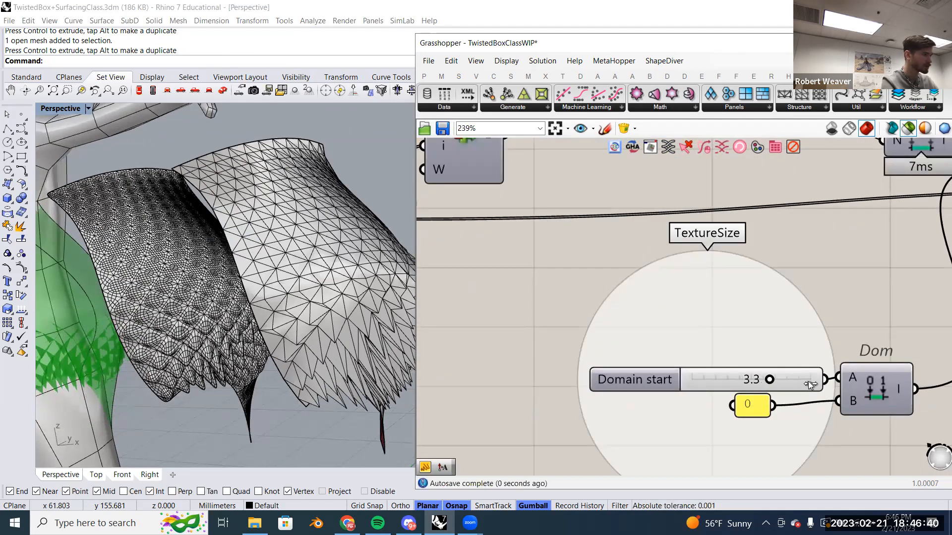
# Stop limiting previews to selected components, and turn off the preview of the components in both halves of the torso definition.
pyautogui.scroll(-5, 743, 383)
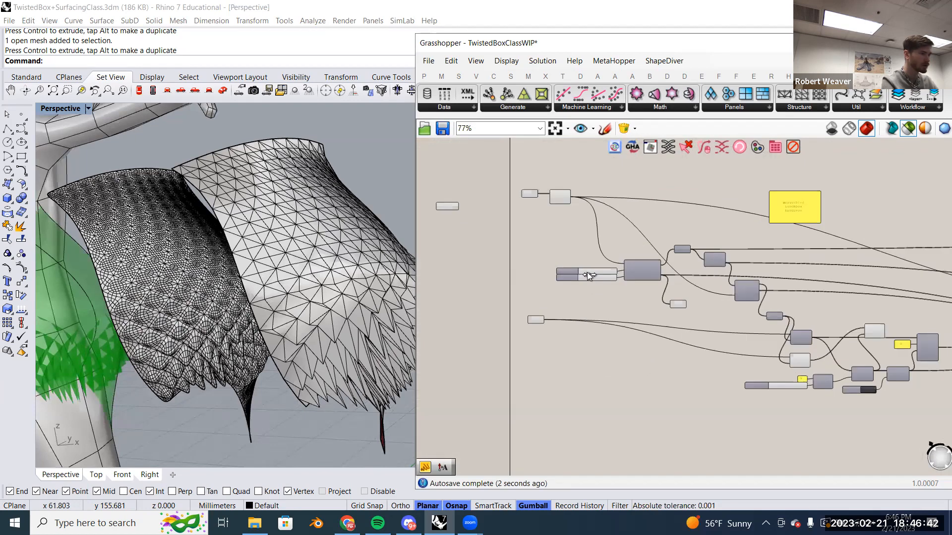
pyautogui.scroll(6, 587, 272)
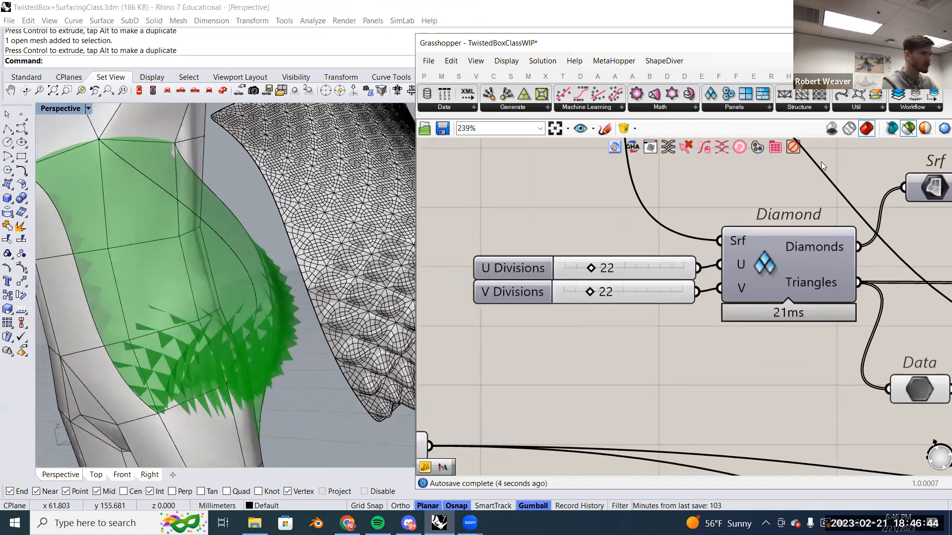
pyautogui.click(908, 128)
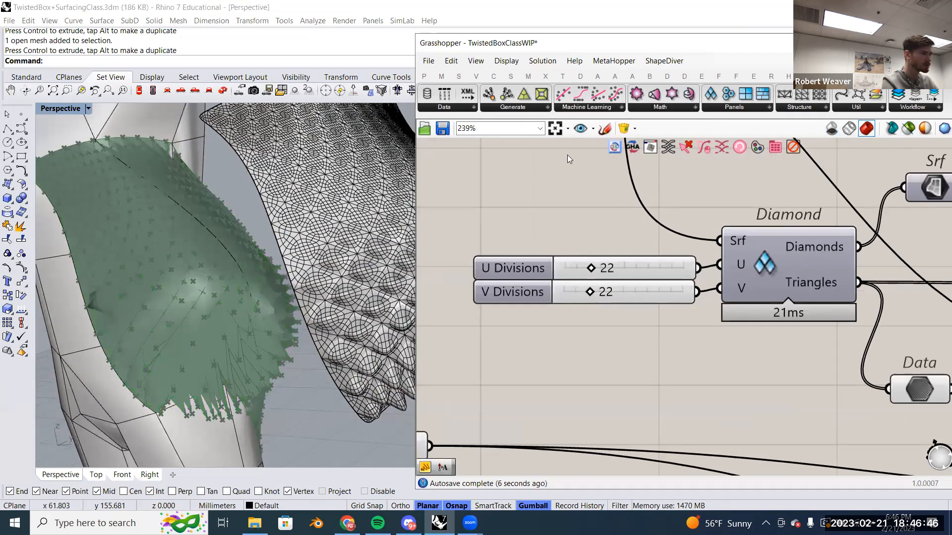
pyautogui.scroll(-8, 607, 254)
pyautogui.scroll(-2, 609, 257)
pyautogui.moveTo(728, 335); pyautogui.dragTo(589, 201)
pyautogui.middleClick(588, 199)
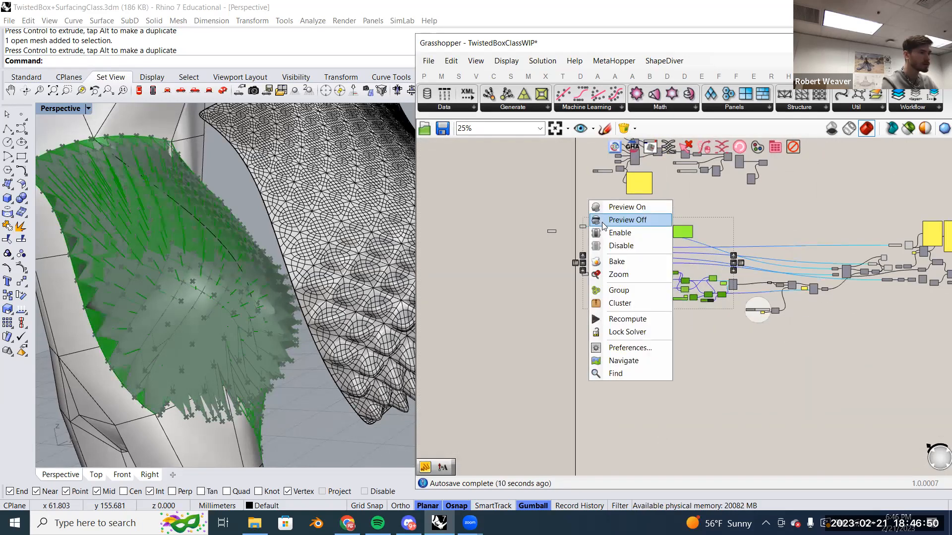
pyautogui.click(619, 221)
pyautogui.moveTo(631, 208); pyautogui.dragTo(438, 203, button='right')
pyautogui.moveTo(810, 312); pyautogui.dragTo(653, 204)
pyautogui.middleClick(654, 205)
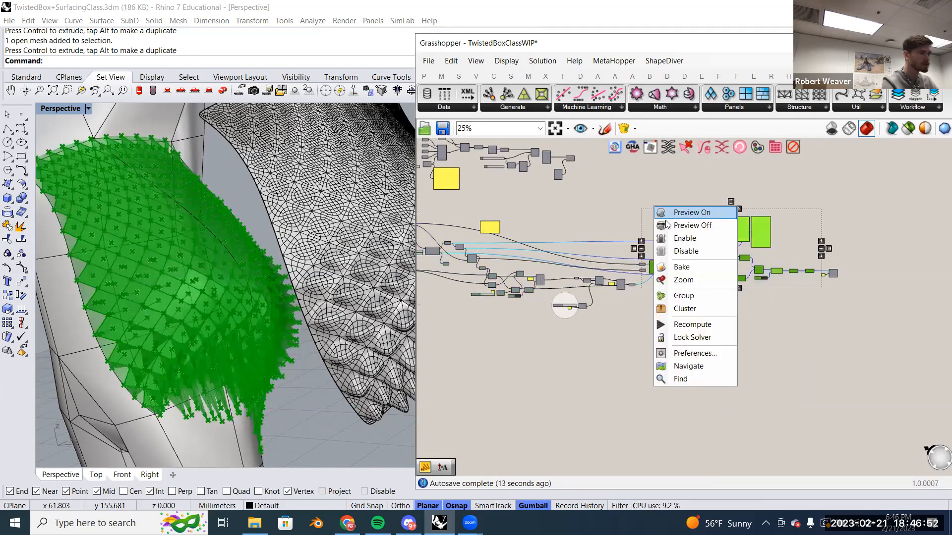
pyautogui.click(686, 224)
# Turn on the preview of the wbCatmullClark component at the end of the torso definition.
pyautogui.scroll(4, 818, 276)
pyautogui.scroll(-2, 849, 266)
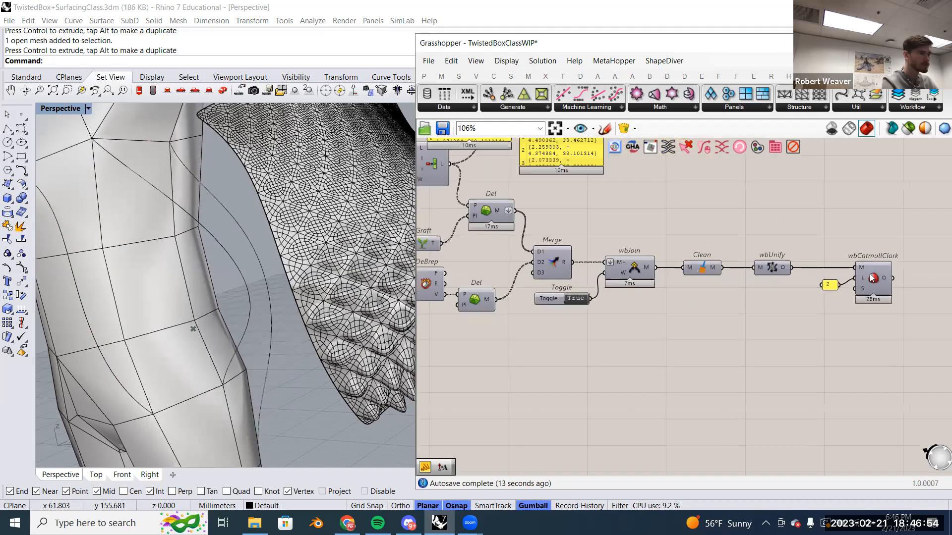
pyautogui.rightClick(812, 271)
pyautogui.click(826, 295)
# Set both the U Divisions and V Divisions of the Diamond component to 13.
pyautogui.scroll(-2, 811, 270)
pyautogui.scroll(10, 558, 228)
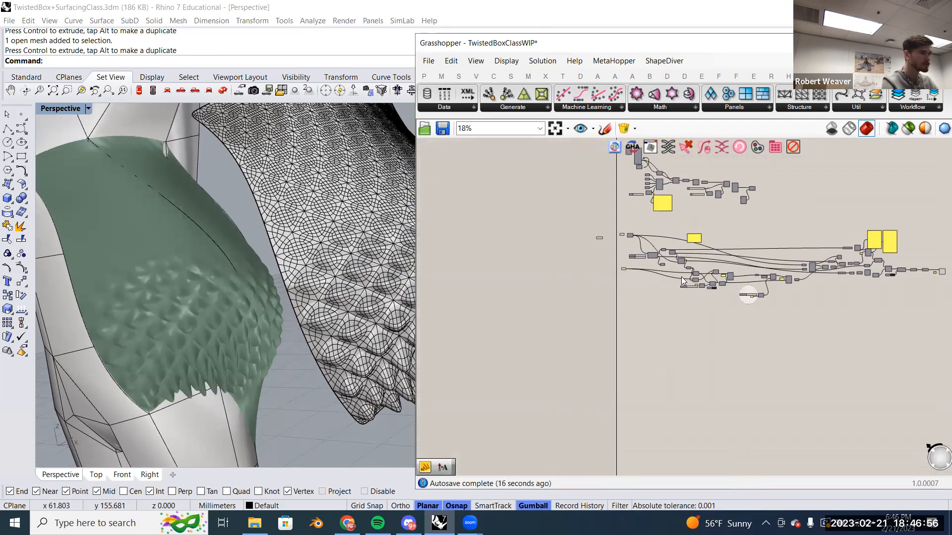
pyautogui.moveTo(555, 245); pyautogui.dragTo(550, 246)
pyautogui.moveTo(566, 284); pyautogui.dragTo(549, 285)
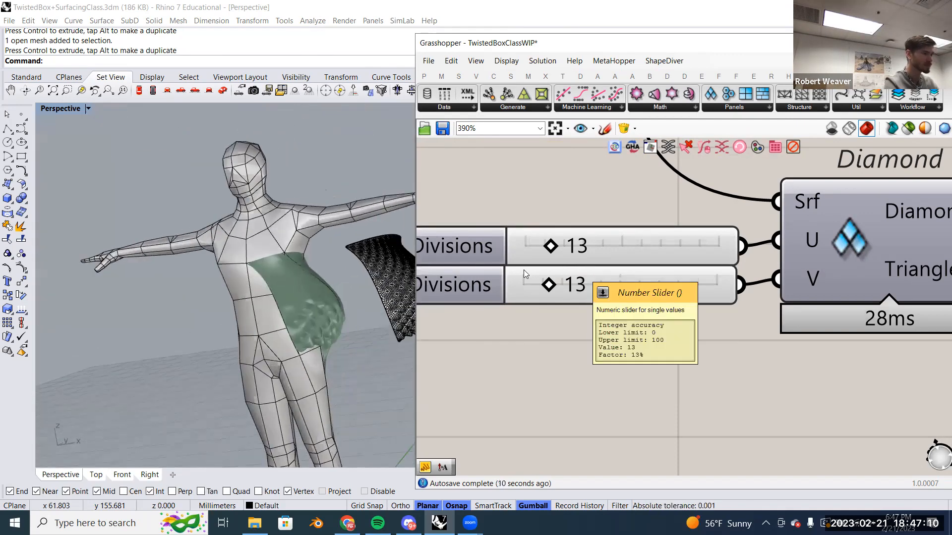
# Move the subdivision level panel into line with the L input of wbCatmullClark.
pyautogui.scroll(-10, 525, 274)
pyautogui.scroll(8, 760, 289)
pyautogui.click(658, 292)
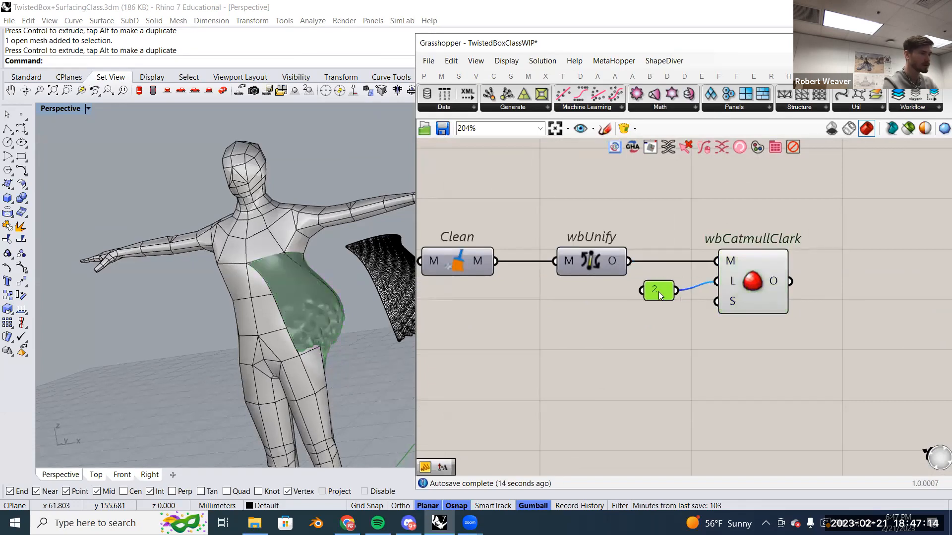
pyautogui.moveTo(659, 292); pyautogui.dragTo(661, 286)
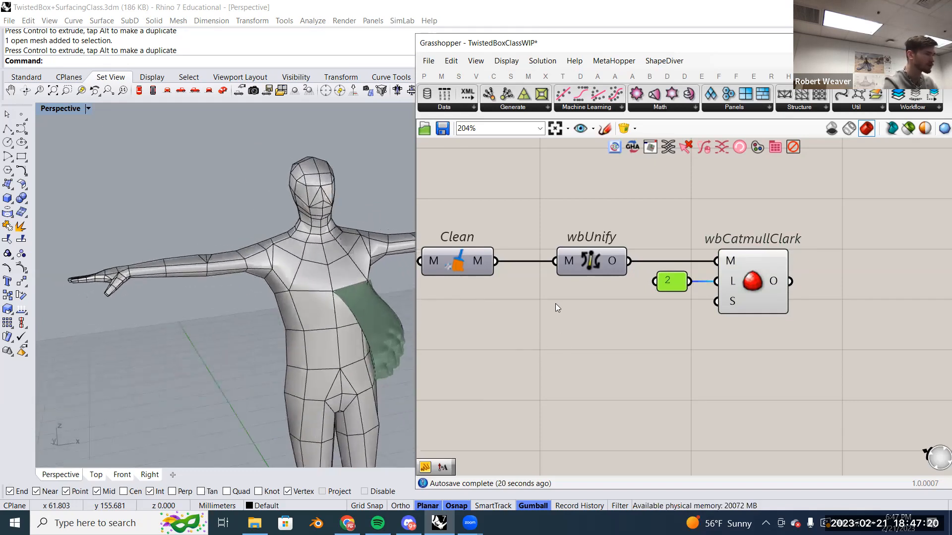
pyautogui.scroll(-10, 725, 333)
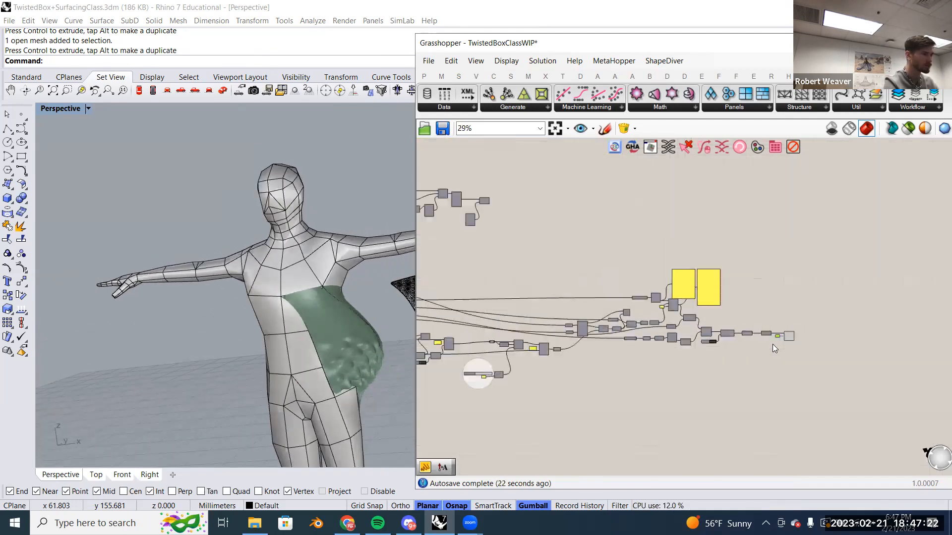
pyautogui.moveTo(856, 353); pyautogui.dragTo(467, 263)
pyautogui.click(460, 256)
pyautogui.scroll(2, 545, 297)
pyautogui.moveTo(546, 297); pyautogui.dragTo(559, 294, button='right')
pyautogui.scroll(-2, 560, 296)
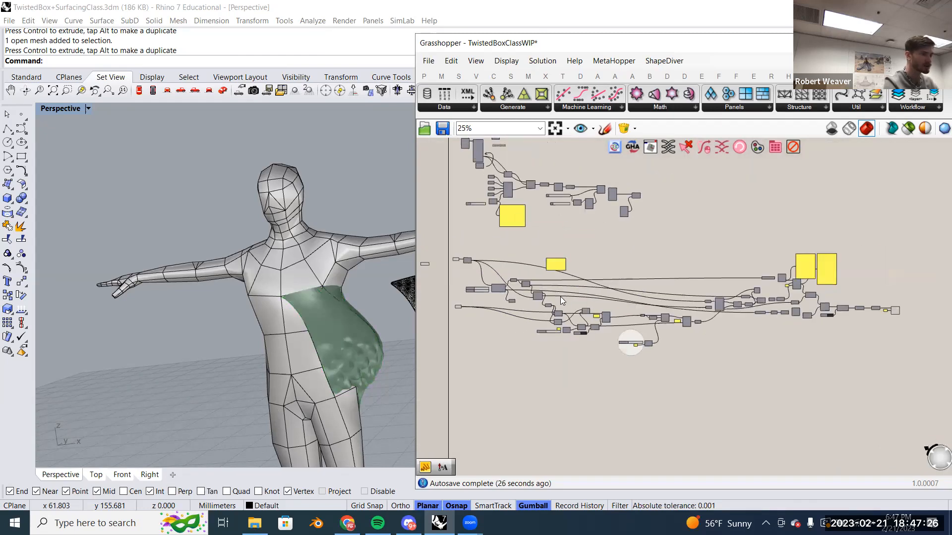
pyautogui.moveTo(881, 362); pyautogui.dragTo(437, 248)
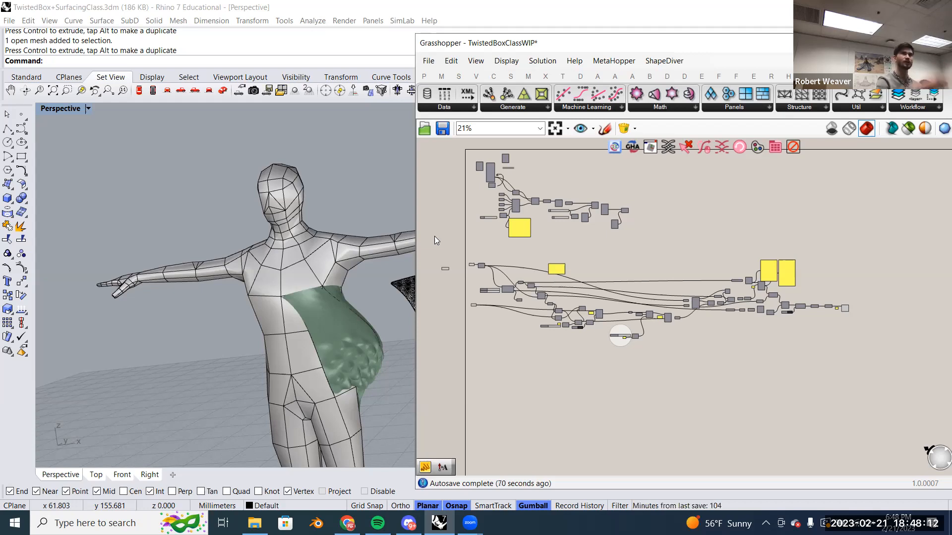
# Turn on the preview of the collar definition's last component and bake its mesh.
pyautogui.scroll(5, 630, 197)
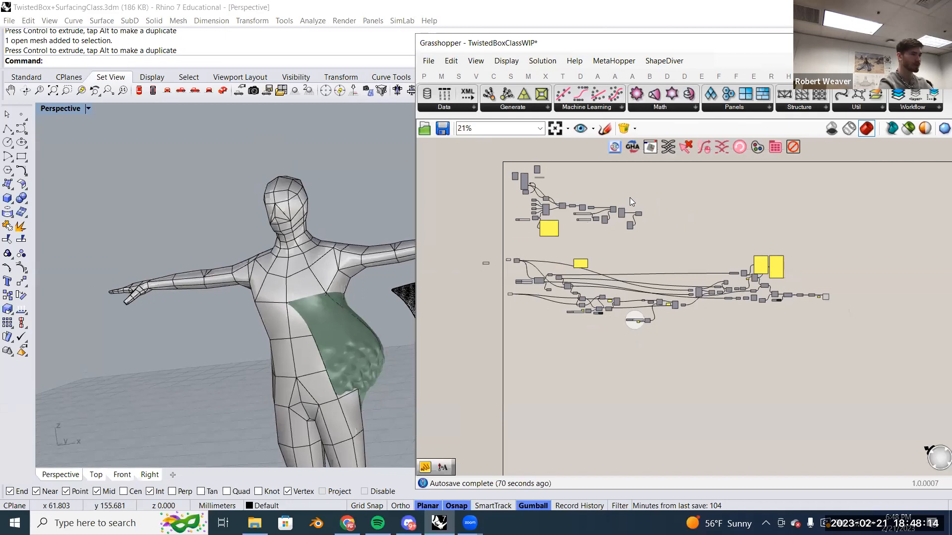
pyautogui.rightClick(658, 244)
pyautogui.click(667, 267)
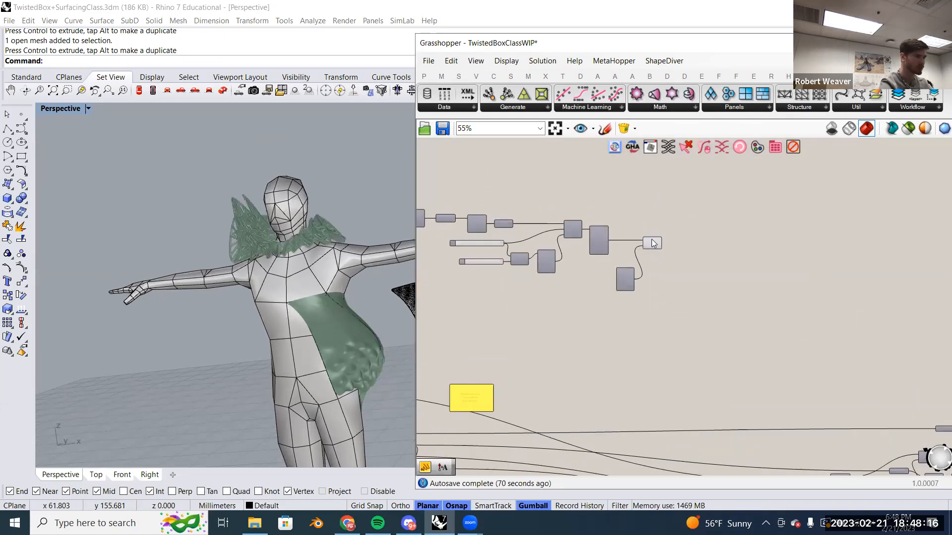
pyautogui.rightClick(652, 245)
pyautogui.click(669, 291)
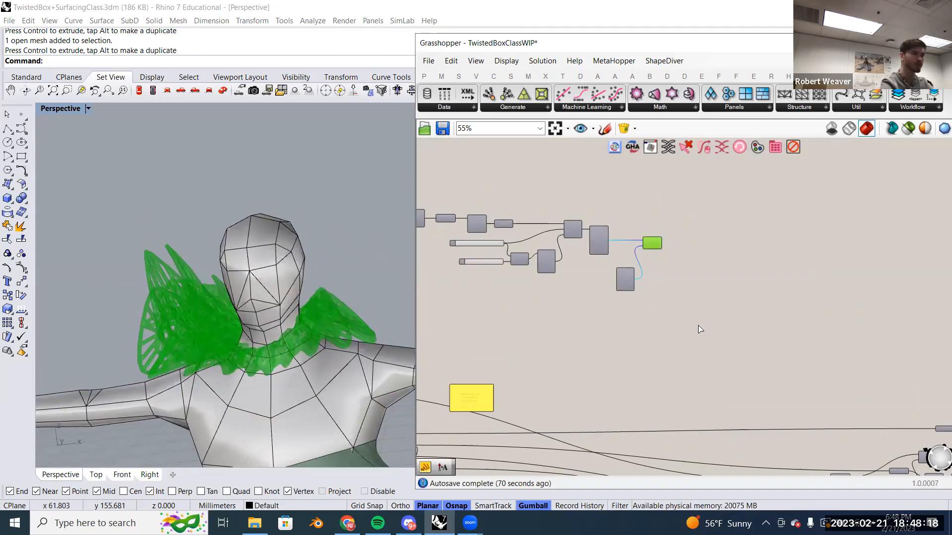
pyautogui.click(684, 400)
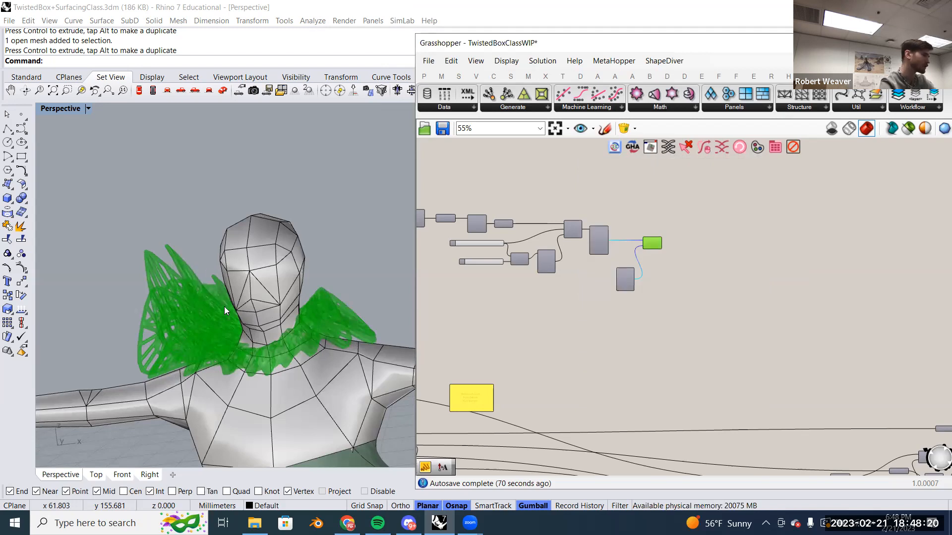
# Select the baked collar mesh and move it away from the figure into empty space.
pyautogui.click(224, 311)
pyautogui.click(193, 316)
pyautogui.scroll(-6, 300, 333)
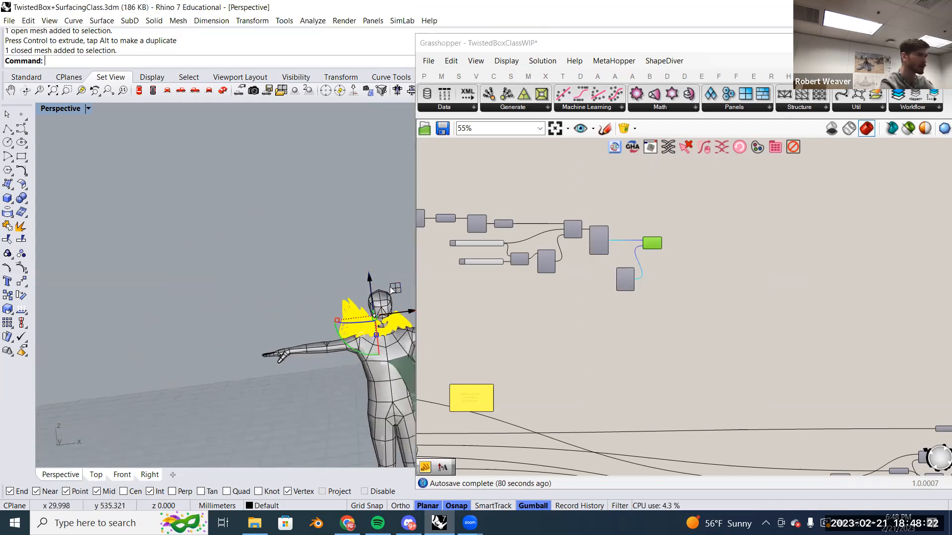
pyautogui.moveTo(393, 290); pyautogui.dragTo(266, 244)
pyautogui.click(291, 228)
# Display the perspective view in Arctic mode for a close look at the baked collar, and save the Grasshopper definition.
pyautogui.scroll(10, 257, 285)
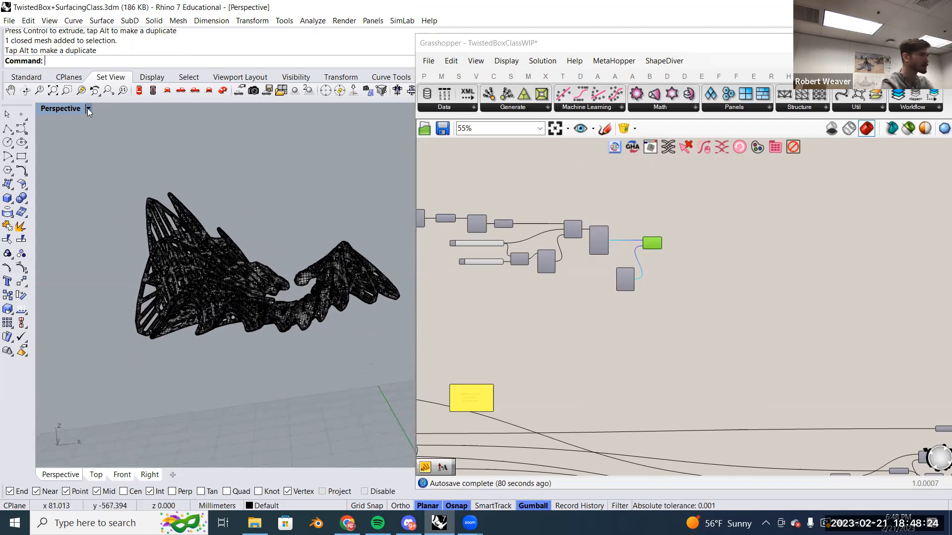
pyautogui.click(88, 110)
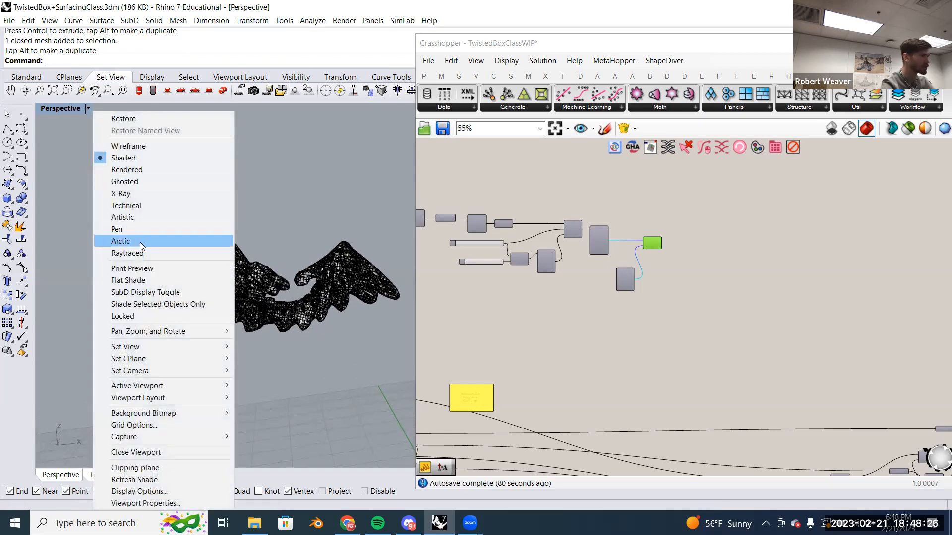
pyautogui.click(143, 244)
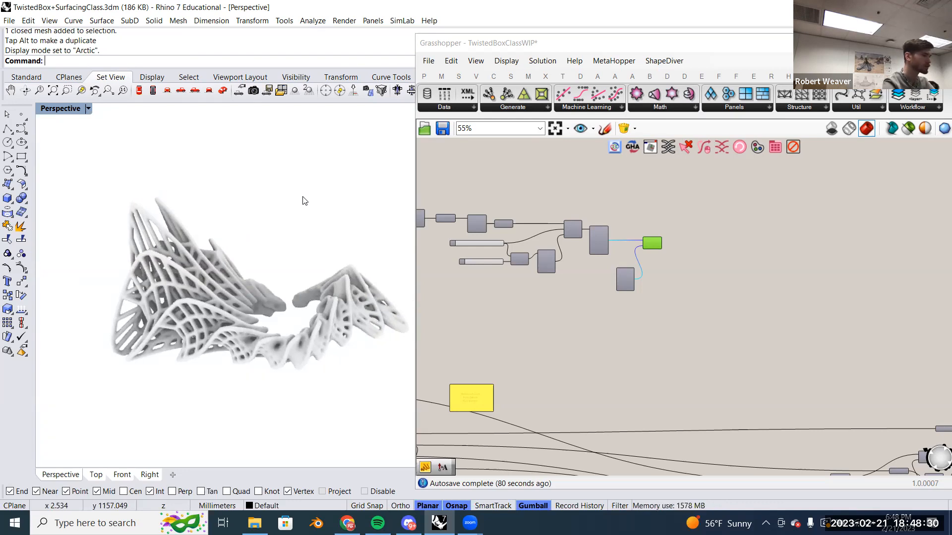
pyautogui.scroll(5, 305, 201)
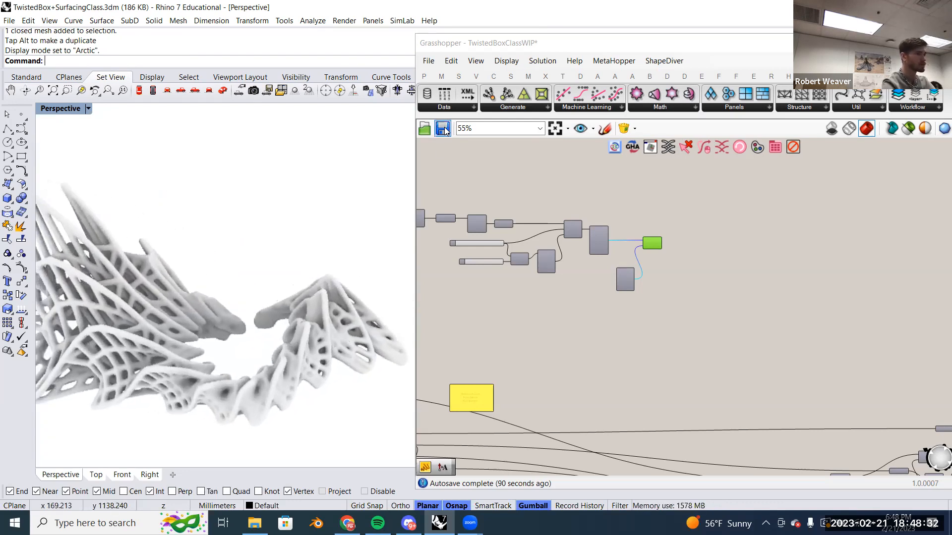
pyautogui.click(475, 222)
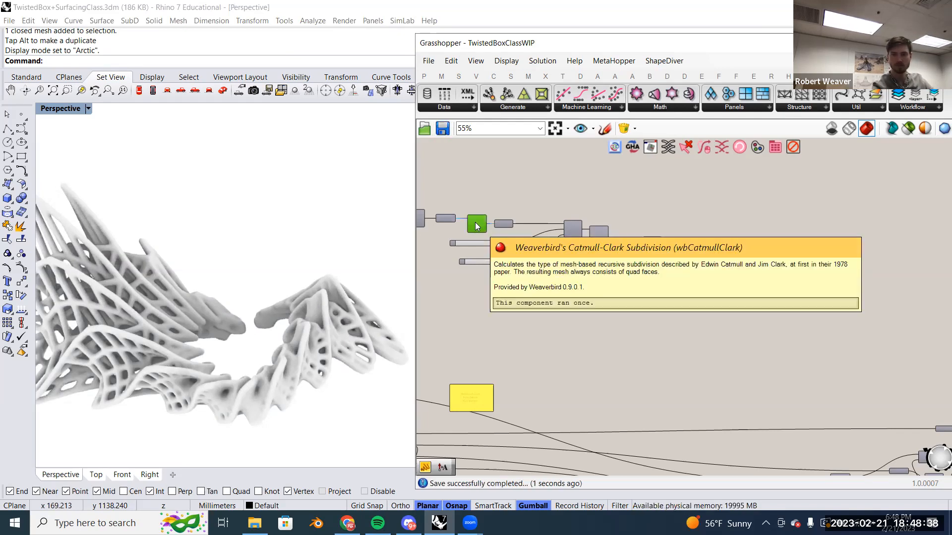